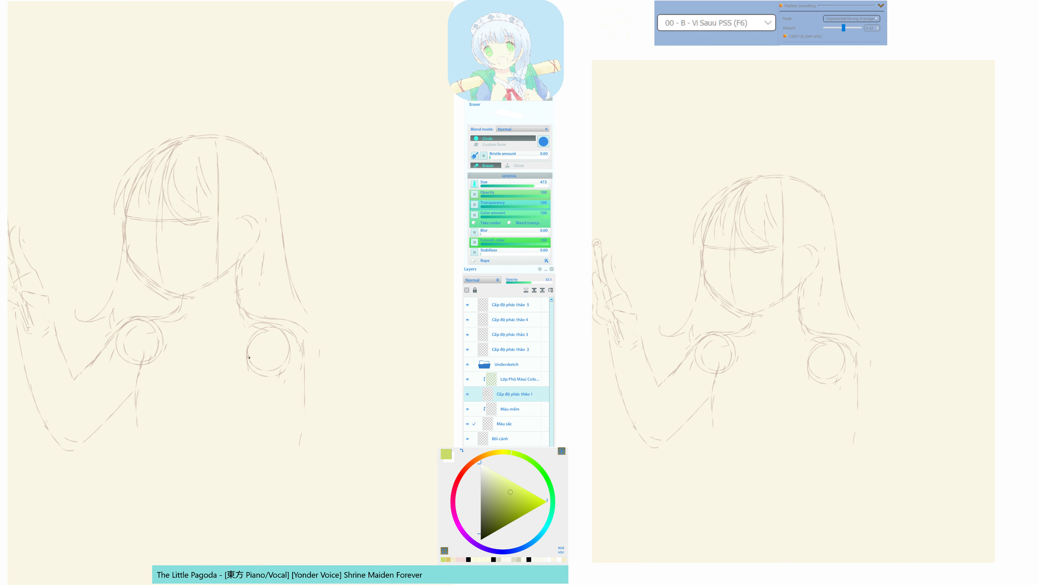
Extend the torso's side line downward beside the lowered arm with the sketch brush.
{"action": "key", "text": "F6"}
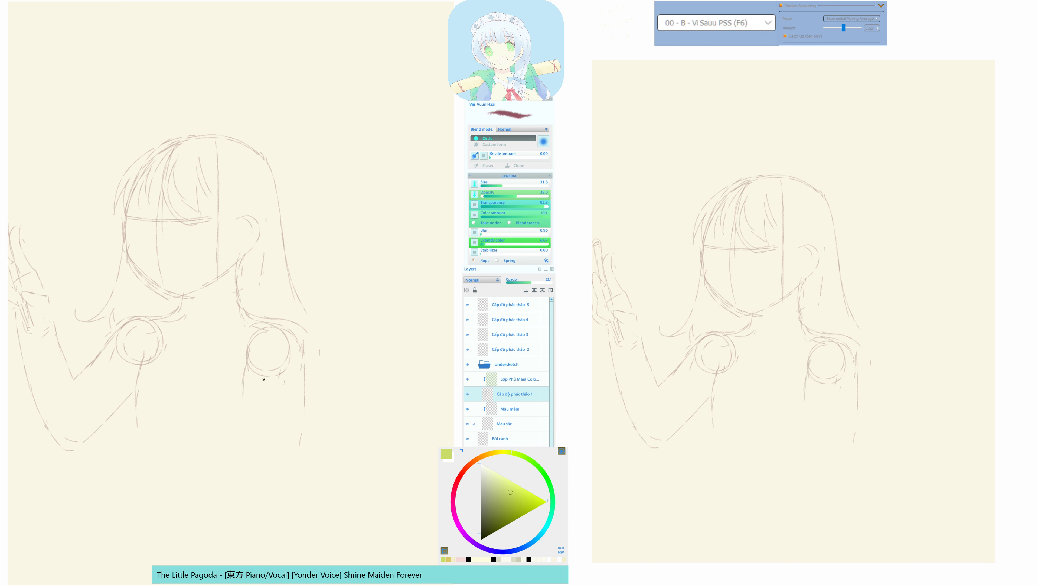
{"action": "left_click_drag", "start_coordinate": [253, 420], "coordinate": [258, 447]}
{"action": "left_click_drag", "start_coordinate": [174, 400], "coordinate": [192, 394]}
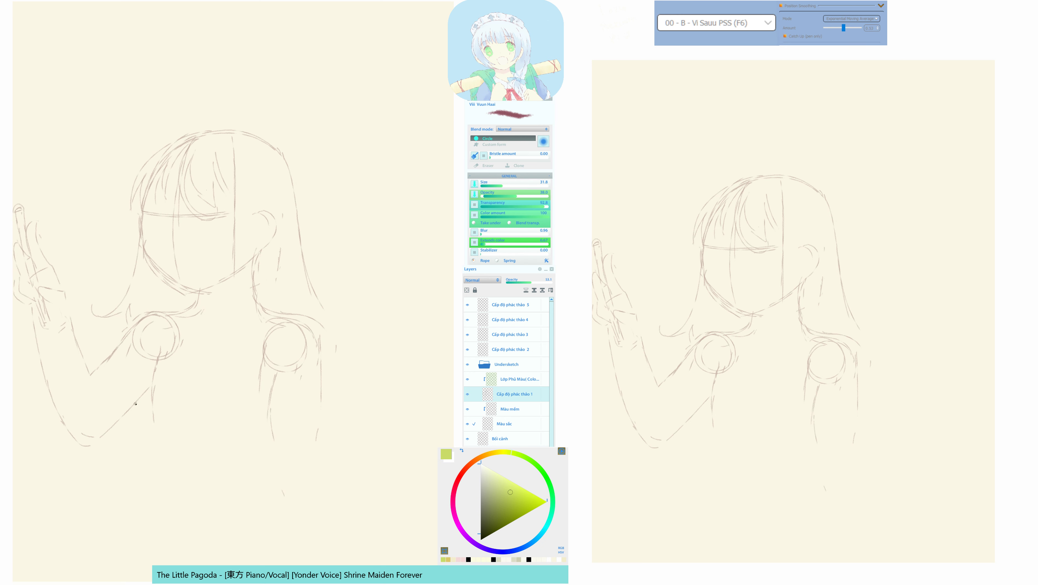
Erase the loose lower contour of the raised forearm and elbow, and redraw it as a cleaner line.
{"action": "key", "text": "F11"}
{"action": "left_click_drag", "start_coordinate": [84, 432], "coordinate": [105, 424]}
{"action": "key", "text": "F6"}
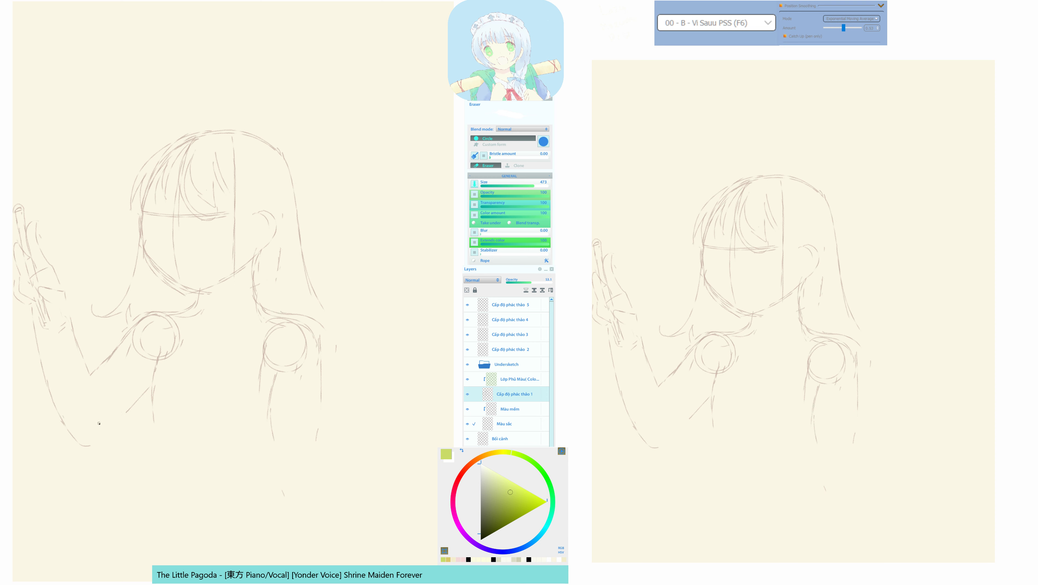
{"action": "key", "text": "F11"}
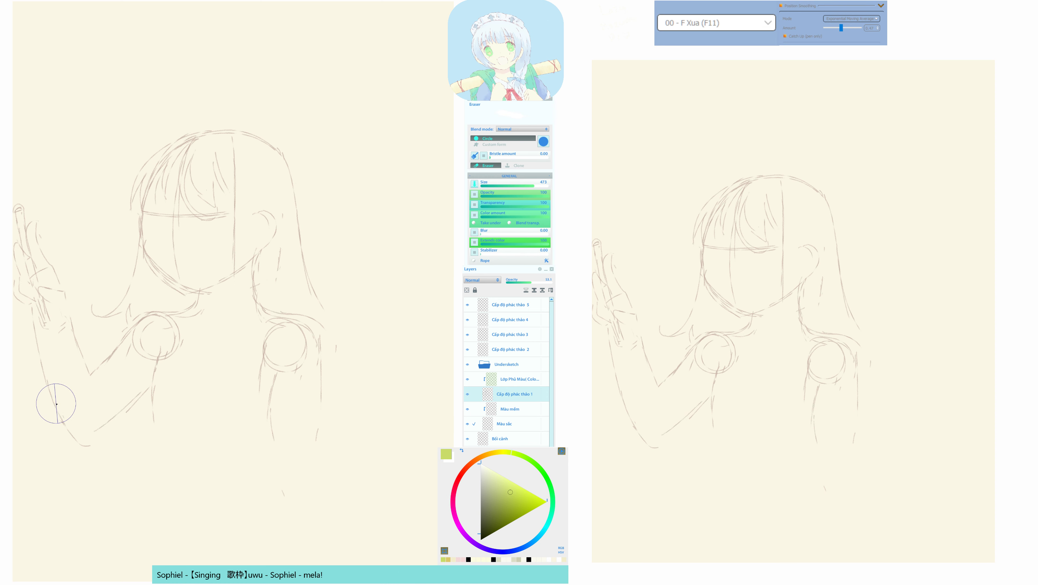
{"action": "mouse_move", "coordinate": [56, 403]}
{"action": "left_mouse_down"}
{"action": "mouse_move", "coordinate": [79, 443]}
{"action": "mouse_move", "coordinate": [106, 459]}
{"action": "left_mouse_up"}
{"action": "key", "text": "F6"}
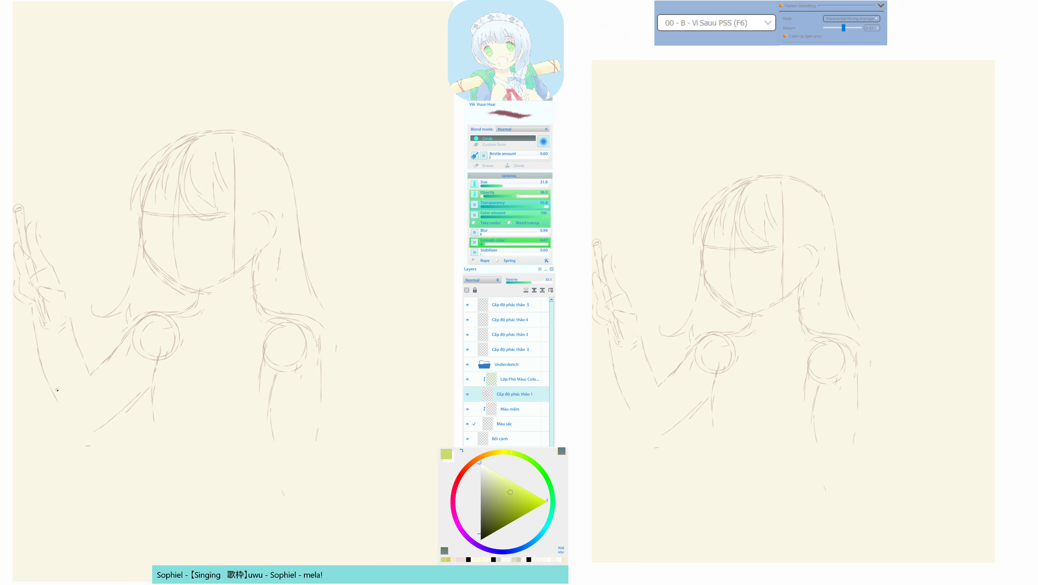
{"action": "key", "text": "F11"}
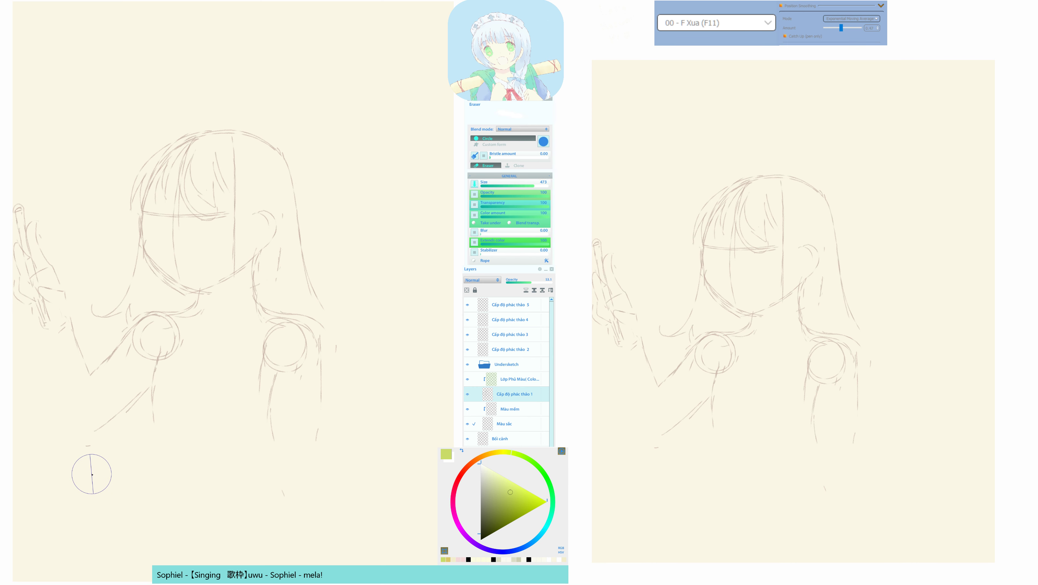
{"action": "key", "text": "F6"}
{"action": "left_click_drag", "start_coordinate": [35, 334], "coordinate": [65, 426]}
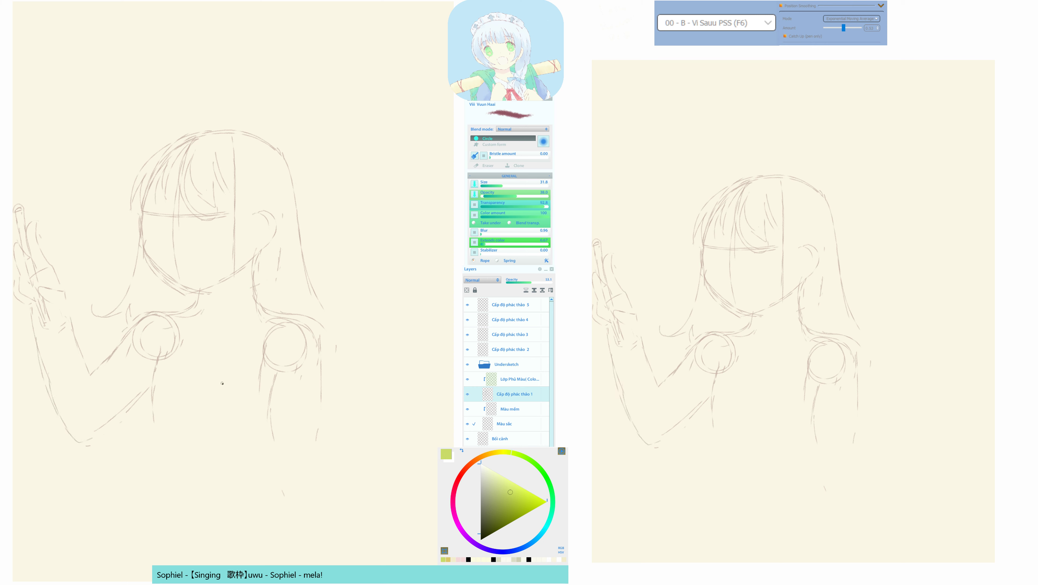
Sketch the torso's side on the raised-arm side from the armpit through the waist to the flaring hip.
{"action": "left_click_drag", "start_coordinate": [229, 425], "coordinate": [244, 418]}
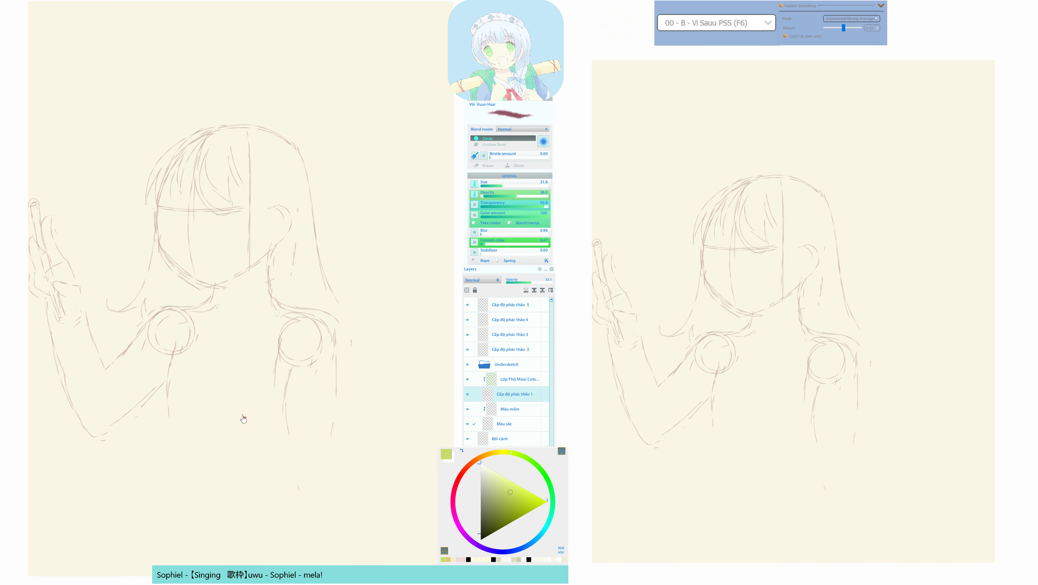
{"action": "left_click_drag", "start_coordinate": [170, 367], "coordinate": [163, 420]}
{"action": "left_click_drag", "start_coordinate": [155, 465], "coordinate": [148, 487]}
{"action": "key", "text": "h"}
{"action": "key", "text": "h"}
{"action": "left_click_drag", "start_coordinate": [285, 463], "coordinate": [278, 457]}
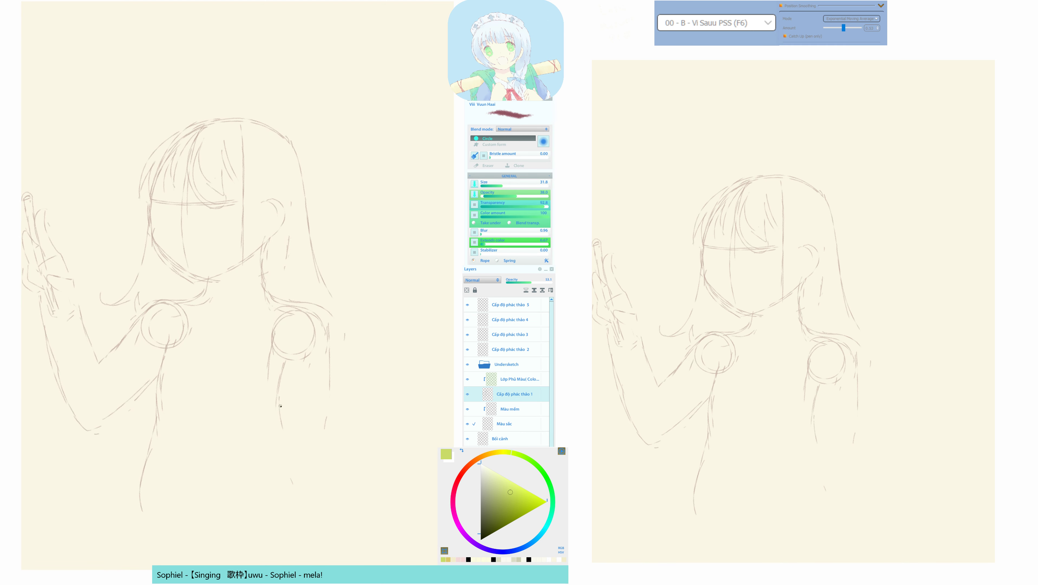
Sketch both flaring sides of the skirt below the waist and check the figure in mirrored view.
{"action": "left_click_drag", "start_coordinate": [284, 421], "coordinate": [295, 463]}
{"action": "left_click_drag", "start_coordinate": [158, 424], "coordinate": [136, 508]}
{"action": "left_click_drag", "start_coordinate": [157, 424], "coordinate": [111, 543]}
{"action": "key", "text": "h"}
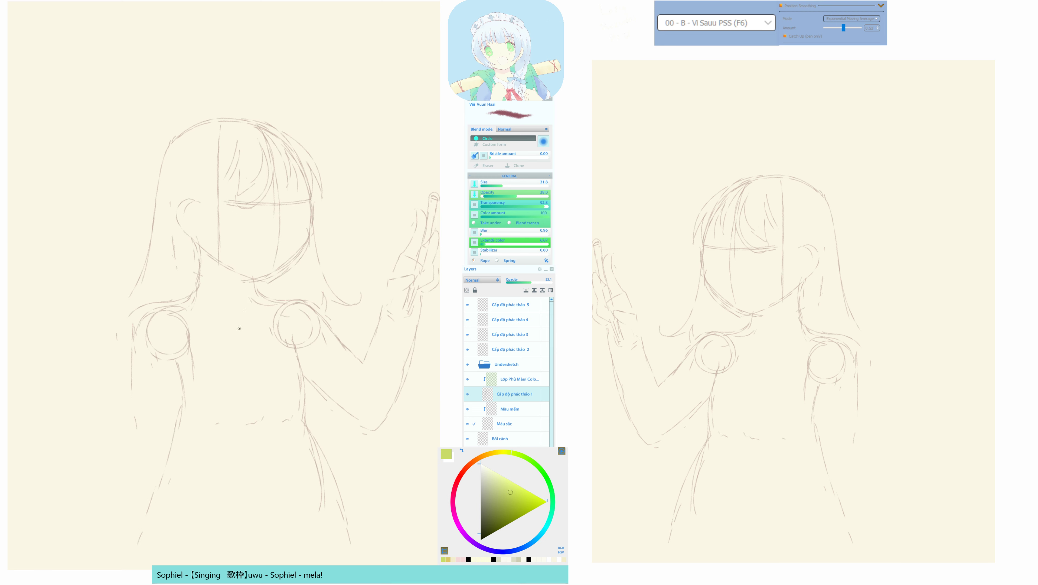
{"action": "key", "text": "h"}
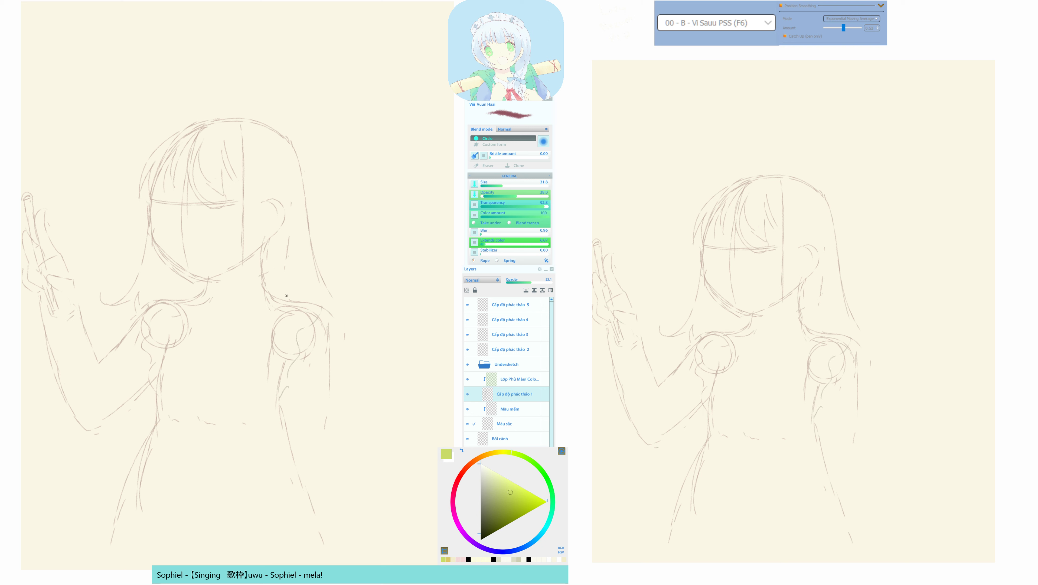
Sketch the collar from the neck, with its jagged lower edge running across the chest between the shoulders.
{"action": "left_click_drag", "start_coordinate": [204, 302], "coordinate": [215, 321]}
{"action": "left_click_drag", "start_coordinate": [227, 359], "coordinate": [269, 326]}
{"action": "mouse_move", "coordinate": [224, 355]}
{"action": "left_mouse_down"}
{"action": "mouse_move", "coordinate": [222, 328]}
{"action": "mouse_move", "coordinate": [208, 362]}
{"action": "mouse_move", "coordinate": [187, 325]}
{"action": "left_mouse_up"}
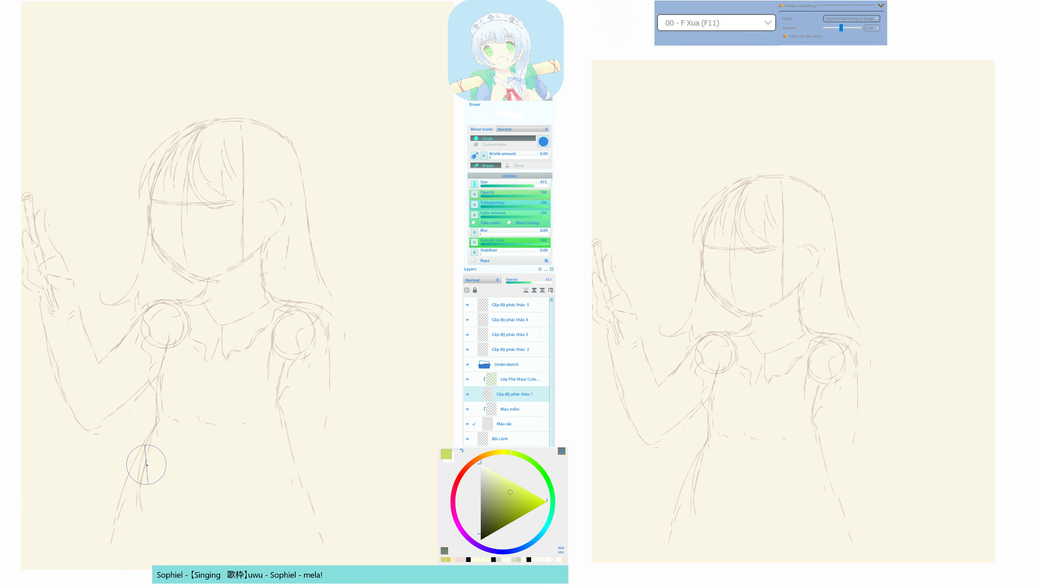
Erase the inner line of the skirt's flared side and sketch long vertical folds down the skirt.
{"action": "left_click_drag", "start_coordinate": [164, 449], "coordinate": [143, 555]}
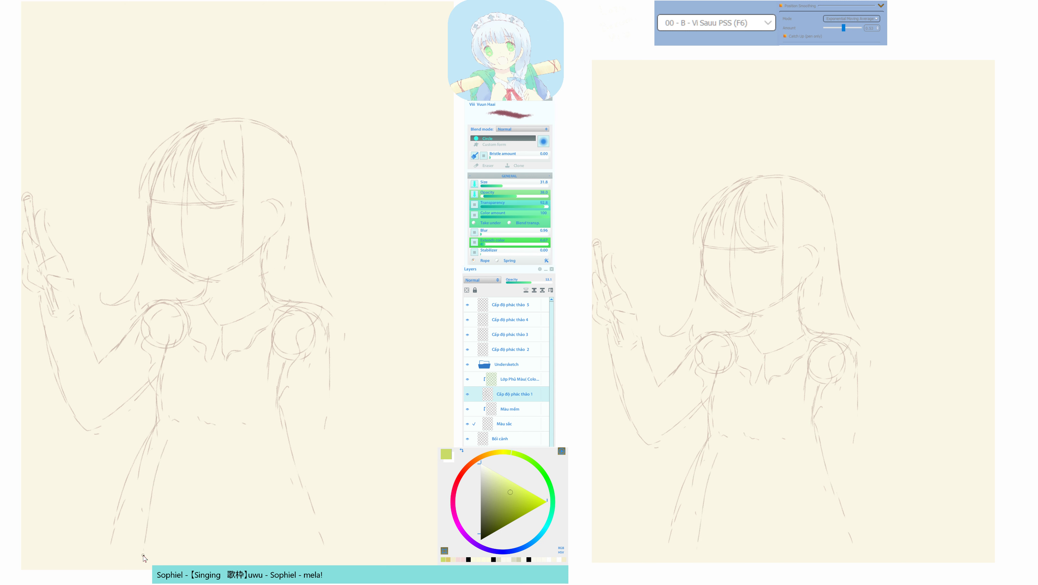
{"action": "left_click_drag", "start_coordinate": [186, 496], "coordinate": [203, 459]}
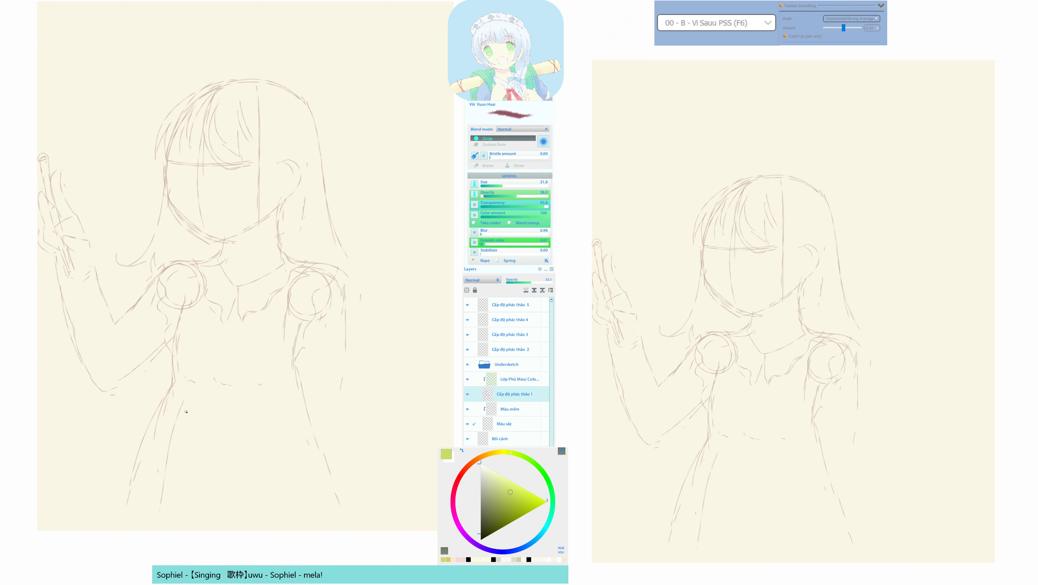
{"action": "left_click_drag", "start_coordinate": [198, 405], "coordinate": [212, 521]}
{"action": "left_click_drag", "start_coordinate": [233, 425], "coordinate": [248, 518]}
{"action": "left_click_drag", "start_coordinate": [257, 433], "coordinate": [281, 527]}
{"action": "key", "text": "ctrl+z"}
{"action": "left_click_drag", "start_coordinate": [272, 423], "coordinate": [283, 518]}
Restroke the skirt's outer edge on the raised-arm side and extend the lowered arm's outer line downward.
{"action": "key", "text": "F11"}
{"action": "key", "text": "F6"}
{"action": "mouse_move", "coordinate": [143, 447]}
{"action": "left_mouse_down"}
{"action": "mouse_move", "coordinate": [123, 524]}
{"action": "mouse_move", "coordinate": [132, 520]}
{"action": "left_mouse_up"}
{"action": "mouse_move", "coordinate": [325, 391]}
{"action": "left_mouse_down"}
{"action": "mouse_move", "coordinate": [314, 402]}
{"action": "mouse_move", "coordinate": [352, 500]}
{"action": "left_mouse_up"}
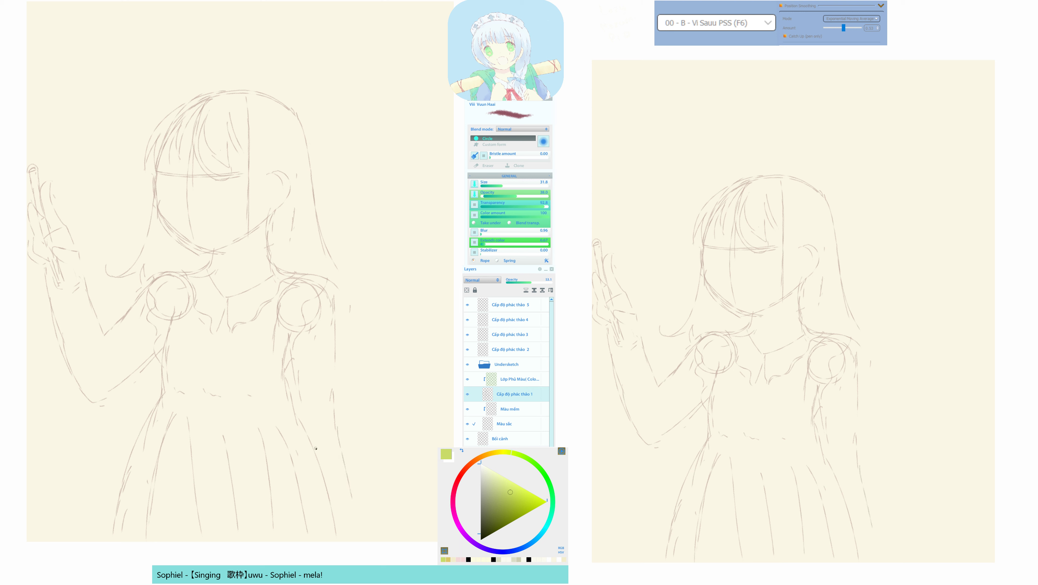
Undo the last stroke and sketch the lowered forearm crossing the skirt with a hand holding a tilted rectangular book.
{"action": "key", "text": "ctrl+z"}
{"action": "mouse_move", "coordinate": [232, 477]}
{"action": "left_mouse_down"}
{"action": "mouse_move", "coordinate": [299, 408]}
{"action": "mouse_move", "coordinate": [295, 418]}
{"action": "left_mouse_up"}
{"action": "mouse_move", "coordinate": [230, 482]}
{"action": "left_mouse_down"}
{"action": "mouse_move", "coordinate": [294, 403]}
{"action": "mouse_move", "coordinate": [335, 415]}
{"action": "mouse_move", "coordinate": [272, 498]}
{"action": "mouse_move", "coordinate": [287, 476]}
{"action": "mouse_move", "coordinate": [245, 508]}
{"action": "mouse_move", "coordinate": [317, 448]}
{"action": "mouse_move", "coordinate": [259, 496]}
{"action": "left_mouse_up"}
{"action": "key", "text": "ctrl+z"}
{"action": "left_click_drag", "start_coordinate": [179, 475], "coordinate": [216, 529]}
{"action": "mouse_move", "coordinate": [177, 464]}
{"action": "left_mouse_down"}
{"action": "mouse_move", "coordinate": [202, 525]}
{"action": "mouse_move", "coordinate": [171, 470]}
{"action": "mouse_move", "coordinate": [204, 529]}
{"action": "left_mouse_up"}
{"action": "key", "text": "ctrl+z"}
{"action": "left_click_drag", "start_coordinate": [215, 436], "coordinate": [288, 517]}
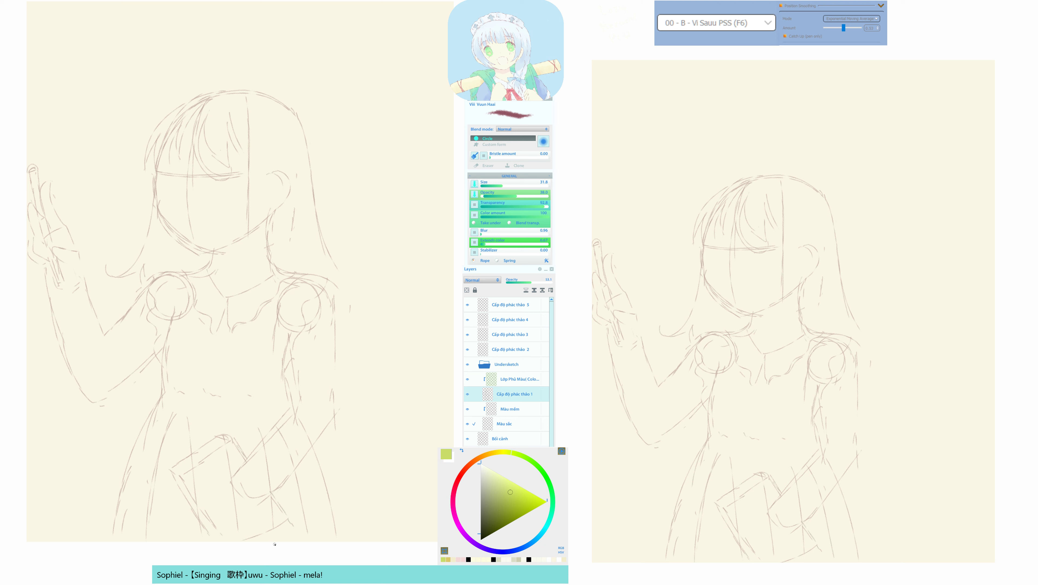
In mirrored view, sketch an outward-curling hair tip above the lowered arm's shoulder.
{"action": "key", "text": "m"}
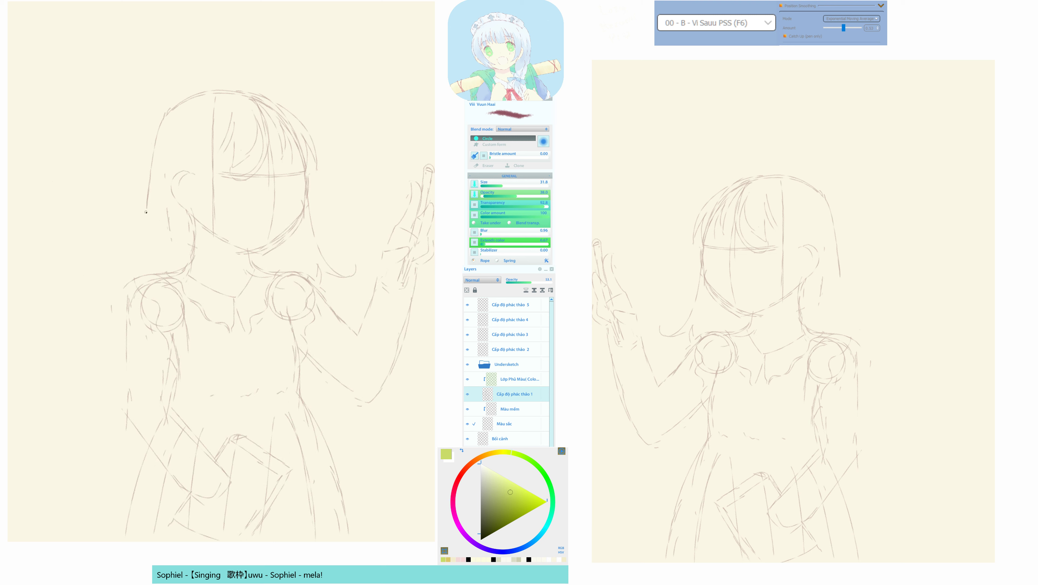
{"action": "mouse_move", "coordinate": [109, 261]}
{"action": "left_mouse_down"}
{"action": "mouse_move", "coordinate": [131, 258]}
{"action": "mouse_move", "coordinate": [151, 239]}
{"action": "mouse_move", "coordinate": [164, 284]}
{"action": "left_mouse_up"}
{"action": "key", "text": "h"}
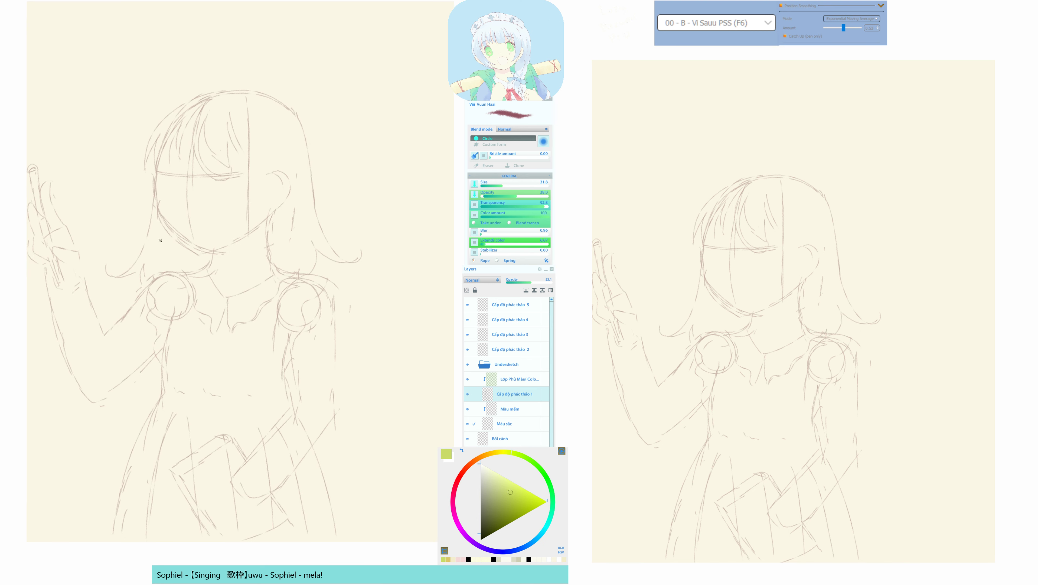
Sketch hair strands framing the face on the raised-hand side and compare them in mirrored view.
{"action": "mouse_move", "coordinate": [143, 162]}
{"action": "left_mouse_down"}
{"action": "mouse_move", "coordinate": [159, 182]}
{"action": "mouse_move", "coordinate": [152, 270]}
{"action": "left_mouse_up"}
{"action": "mouse_move", "coordinate": [161, 215]}
{"action": "left_mouse_down"}
{"action": "mouse_move", "coordinate": [153, 274]}
{"action": "mouse_move", "coordinate": [163, 270]}
{"action": "left_mouse_up"}
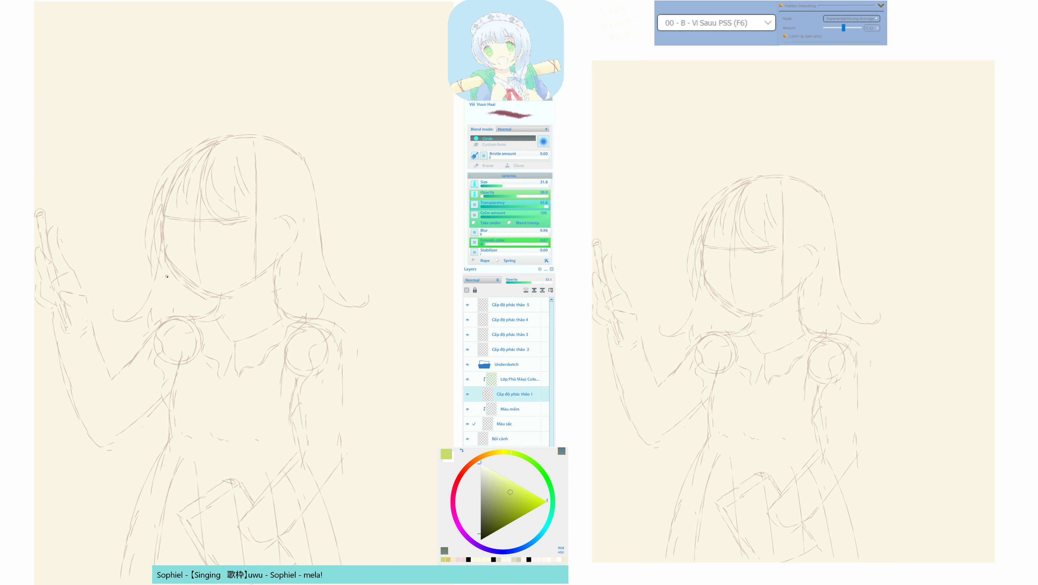
{"action": "key", "text": "h"}
{"action": "key", "text": "h"}
{"action": "left_click_drag", "start_coordinate": [280, 345], "coordinate": [279, 360]}
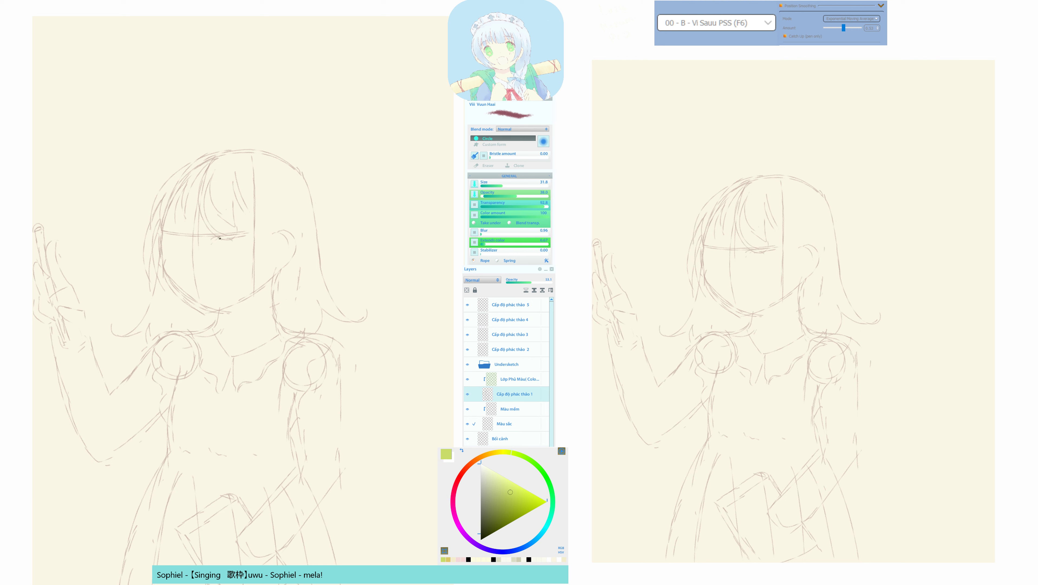
Undo stray face strokes and sketch the upper eyelids along the horizontal guideline, checking both mirrored and normal views.
{"action": "key", "text": "ctrl+z"}
{"action": "key", "text": "ctrl+z"}
{"action": "key", "text": "ctrl+z"}
{"action": "key", "text": "F11"}
{"action": "key", "text": "h"}
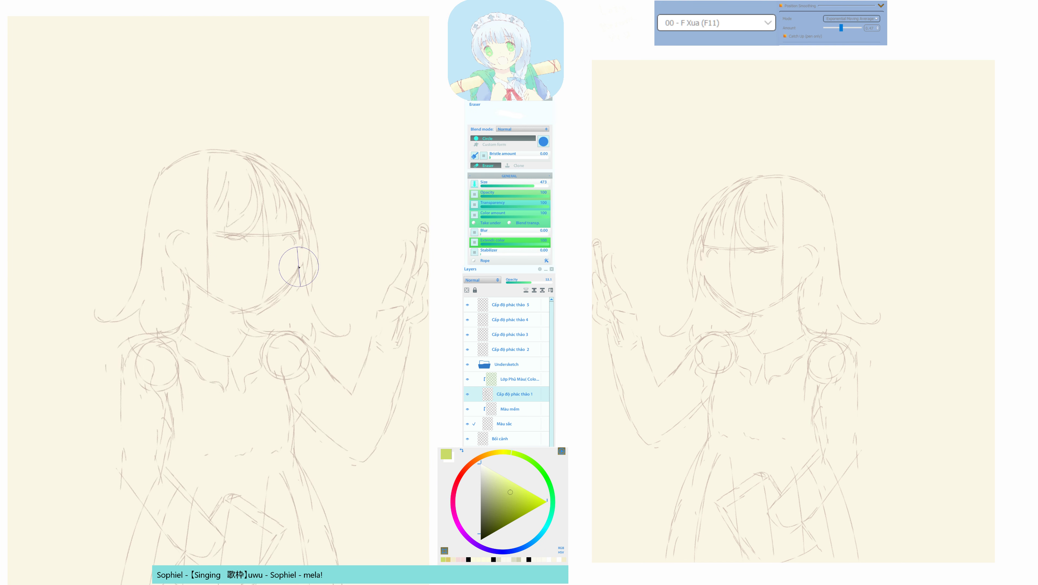
{"action": "key", "text": "F6"}
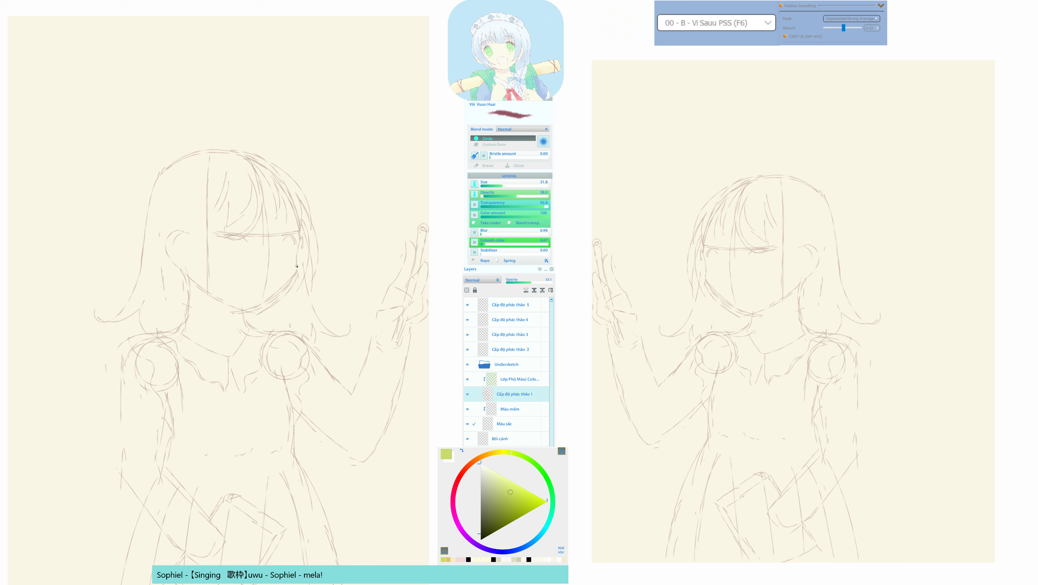
{"action": "key", "text": "h"}
{"action": "key", "text": "h"}
{"action": "key", "text": "F11"}
{"action": "key", "text": "F6"}
{"action": "key", "text": "h"}
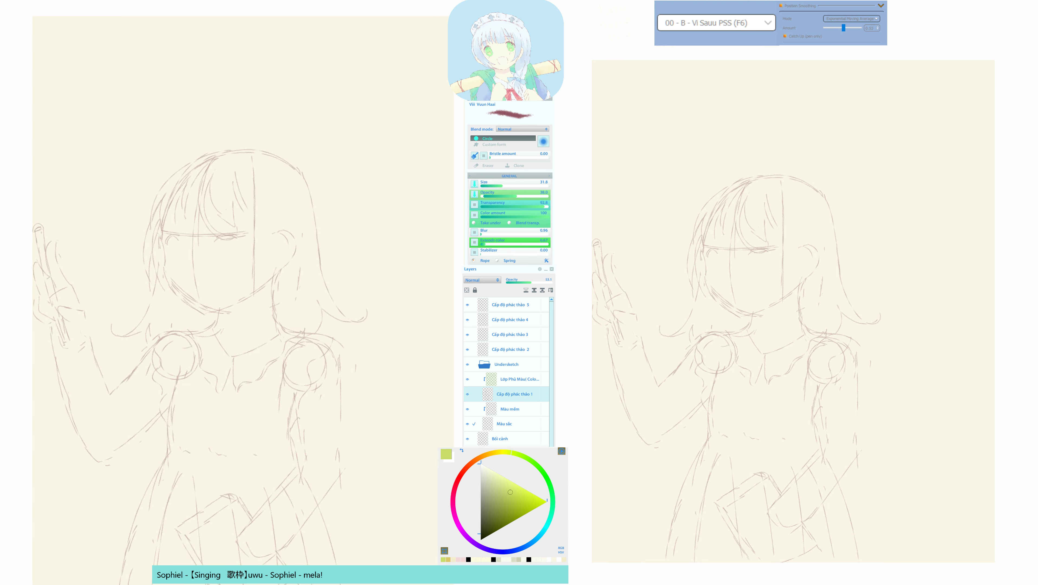
Save the drawing with the Save As command.
{"action": "left_click", "coordinate": [602, 61]}
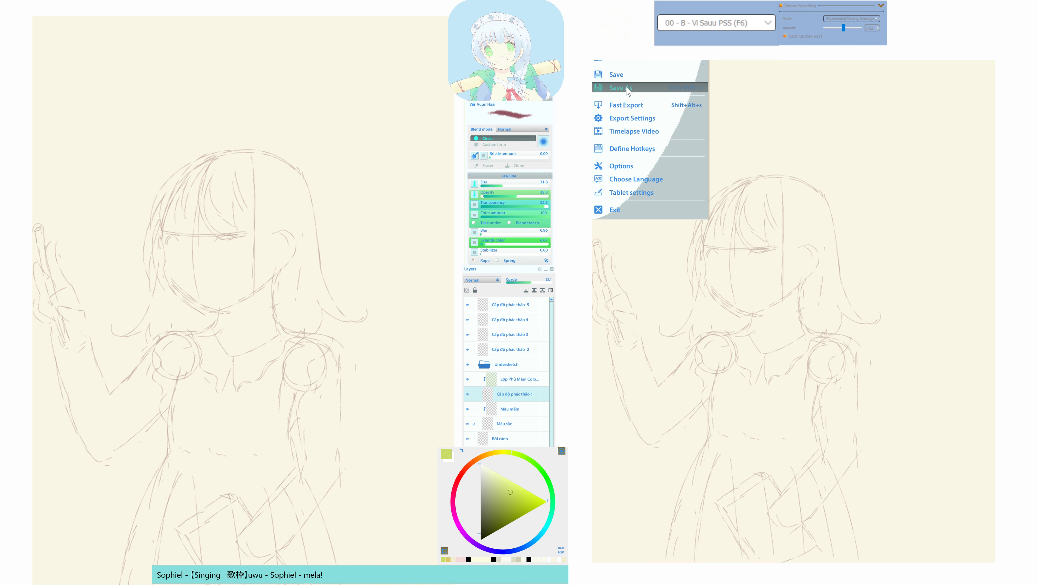
{"action": "left_click", "coordinate": [628, 89]}
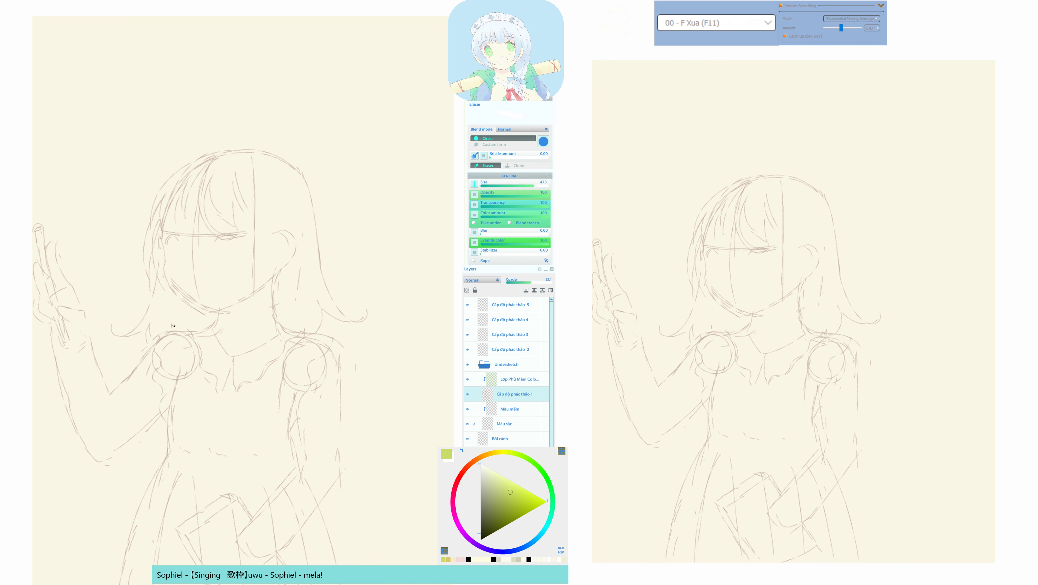
Sketch the iris sides below the upper eyelids with the sketch brush, working in mirrored view.
{"action": "key", "text": "F11"}
{"action": "key", "text": "F5"}
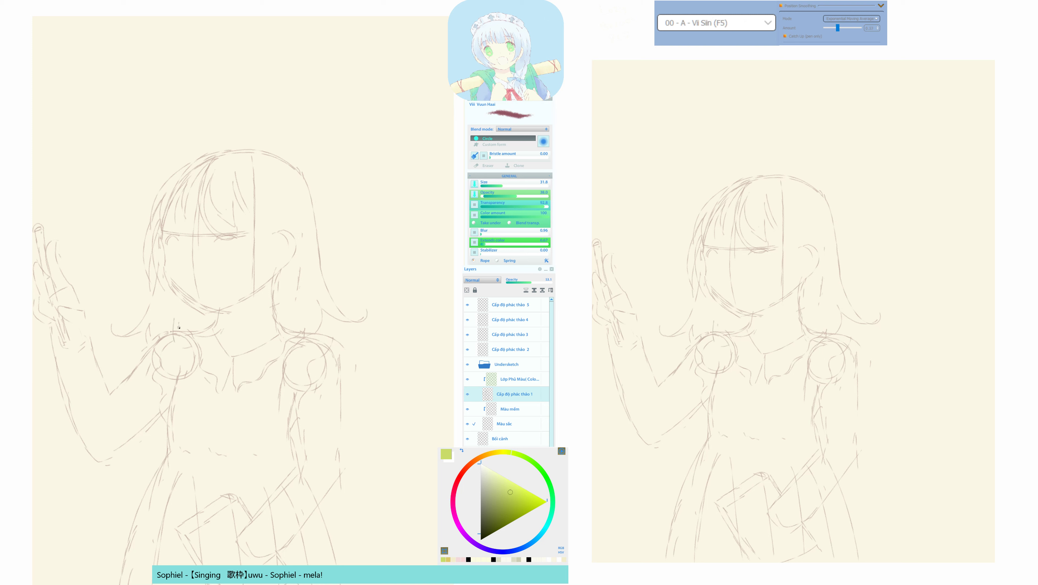
{"action": "key", "text": "m"}
{"action": "key", "text": "F6"}
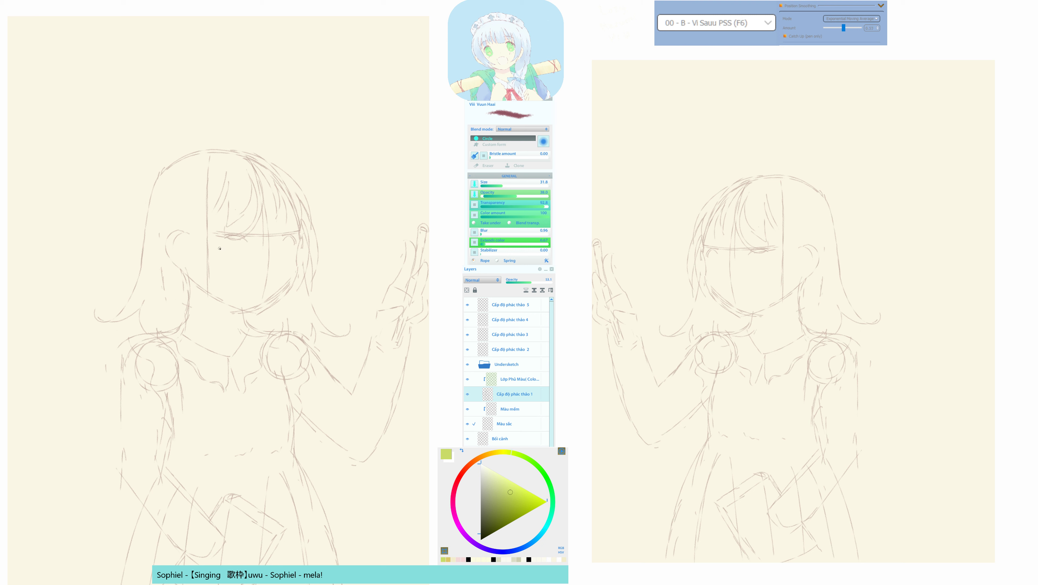
{"action": "left_click_drag", "start_coordinate": [219, 249], "coordinate": [223, 239]}
{"action": "key", "text": "ctrl+z"}
{"action": "key", "text": "m"}
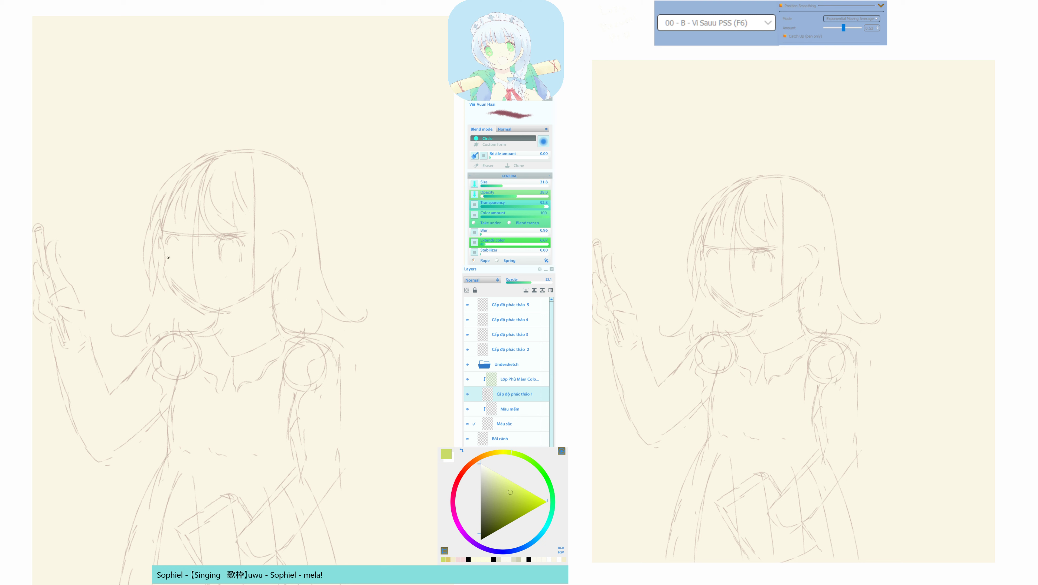
Redraw the cheek and jaw line, and add eyebrows, short blush strokes and a small mouth mark.
{"action": "key", "text": "ctrl+z"}
{"action": "key", "text": "F11"}
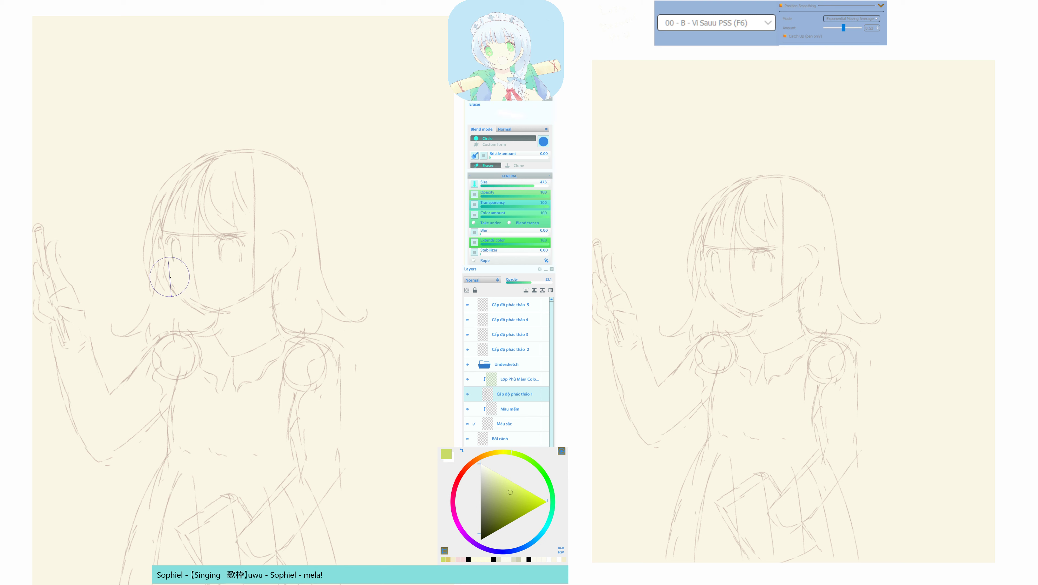
{"action": "key", "text": "F6"}
{"action": "left_click_drag", "start_coordinate": [168, 285], "coordinate": [200, 311]}
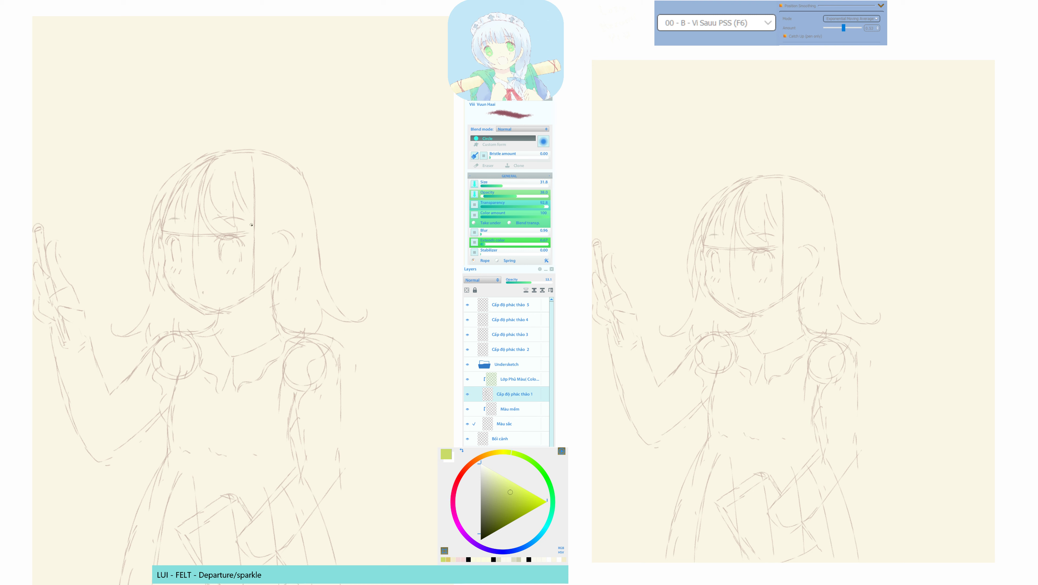
Sketch a long side lock of hair falling in front of the ear, undoing the misplaced strokes.
{"action": "mouse_move", "coordinate": [247, 181]}
{"action": "left_mouse_down"}
{"action": "mouse_move", "coordinate": [243, 275]}
{"action": "mouse_move", "coordinate": [210, 287]}
{"action": "mouse_move", "coordinate": [230, 295]}
{"action": "mouse_move", "coordinate": [254, 263]}
{"action": "mouse_move", "coordinate": [253, 316]}
{"action": "left_mouse_up"}
{"action": "key", "text": "ctrl+z"}
{"action": "left_click_drag", "start_coordinate": [282, 281], "coordinate": [283, 208]}
{"action": "key", "text": "ctrl+z"}
{"action": "left_click_drag", "start_coordinate": [279, 306], "coordinate": [285, 215]}
Sketch a short hair stroke along the head's outer contour on the raised-hand side, undoing the overlong attempts.
{"action": "left_click_drag", "start_coordinate": [122, 207], "coordinate": [184, 100]}
{"action": "key", "text": "ctrl+z"}
{"action": "left_click_drag", "start_coordinate": [143, 212], "coordinate": [165, 174]}
{"action": "left_click_drag", "start_coordinate": [172, 117], "coordinate": [175, 62]}
{"action": "key", "text": "ctrl+z"}
Add a small detail stroke inside the eye and restroke the raised arm's outer line down to the elbow.
{"action": "left_click_drag", "start_coordinate": [232, 250], "coordinate": [231, 252]}
{"action": "key", "text": "m"}
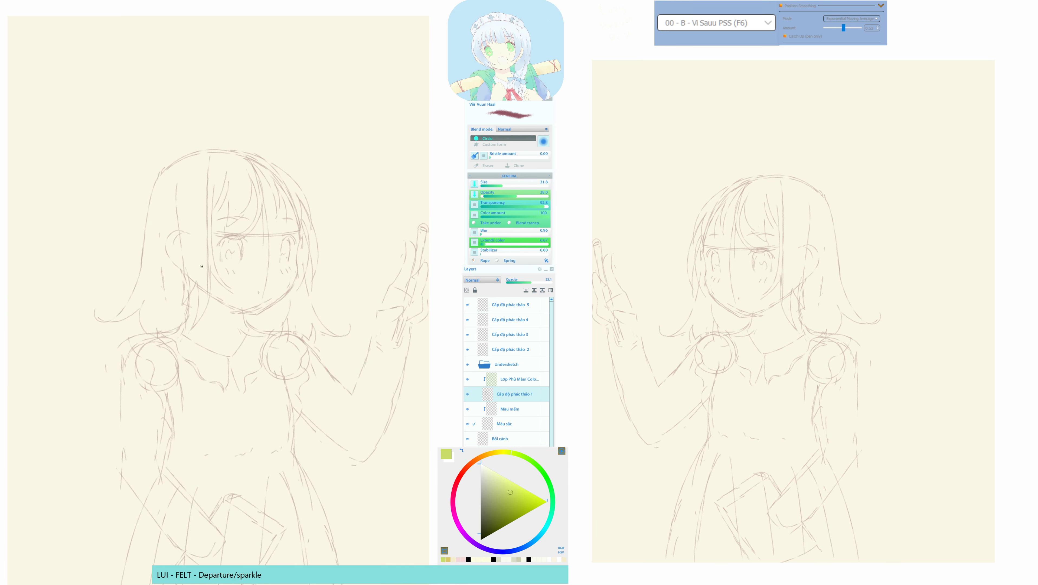
{"action": "mouse_move", "coordinate": [232, 322]}
{"action": "left_mouse_down"}
{"action": "mouse_move", "coordinate": [264, 274]}
{"action": "mouse_move", "coordinate": [264, 303]}
{"action": "mouse_move", "coordinate": [247, 299]}
{"action": "left_mouse_up"}
{"action": "key", "text": "m"}
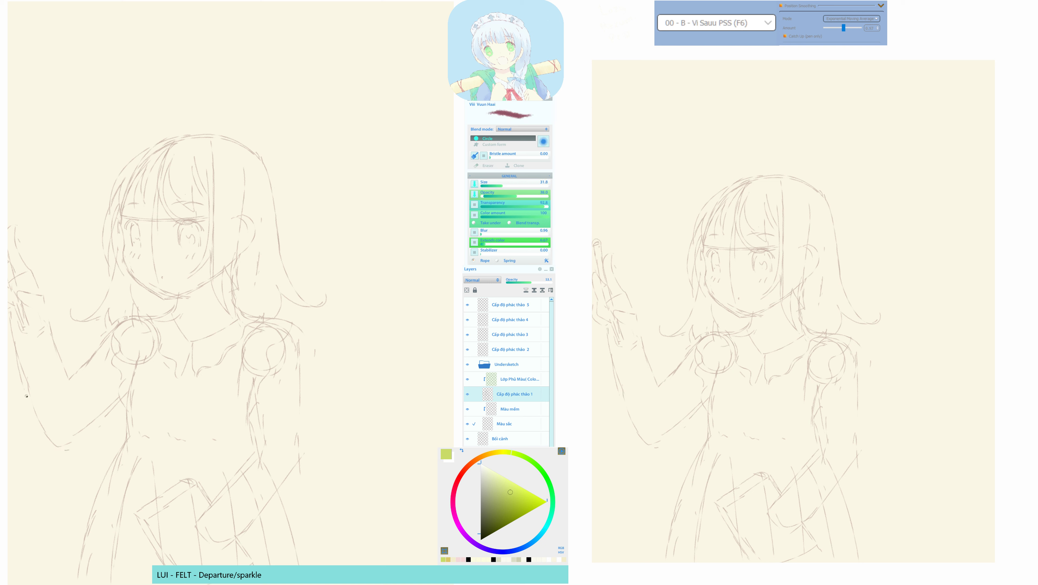
{"action": "mouse_move", "coordinate": [27, 396]}
{"action": "left_mouse_down"}
{"action": "mouse_move", "coordinate": [51, 447]}
{"action": "mouse_move", "coordinate": [69, 443]}
{"action": "left_mouse_up"}
Redraw the hair's outer contour from temple to crown on the raised-hand side and check it in mirrored view.
{"action": "key", "text": "F11"}
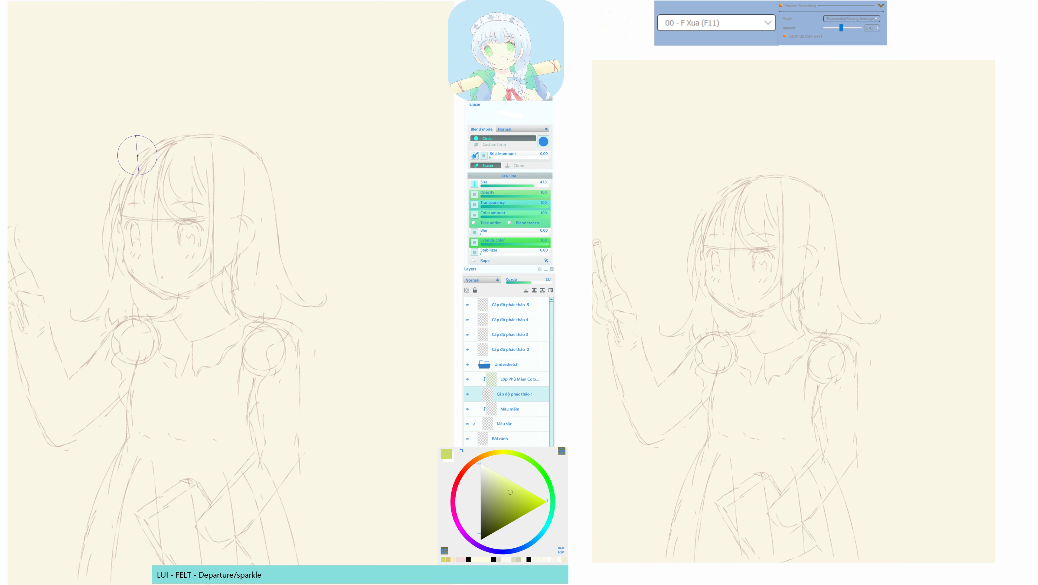
{"action": "key", "text": "F6"}
{"action": "mouse_move", "coordinate": [104, 224]}
{"action": "left_mouse_down"}
{"action": "mouse_move", "coordinate": [130, 152]}
{"action": "mouse_move", "coordinate": [178, 133]}
{"action": "left_mouse_up"}
{"action": "key", "text": "ctrl+z"}
{"action": "mouse_move", "coordinate": [101, 225]}
{"action": "left_mouse_down"}
{"action": "mouse_move", "coordinate": [109, 188]}
{"action": "mouse_move", "coordinate": [138, 153]}
{"action": "mouse_move", "coordinate": [184, 139]}
{"action": "mouse_move", "coordinate": [109, 174]}
{"action": "mouse_move", "coordinate": [140, 149]}
{"action": "left_mouse_up"}
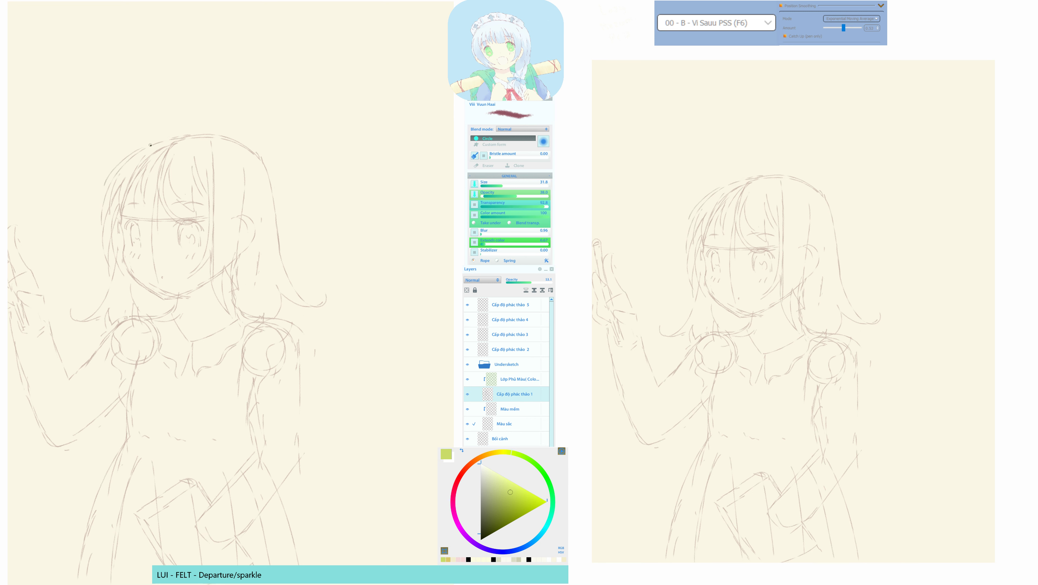
{"action": "key", "text": "h"}
{"action": "key", "text": "h"}
{"action": "left_click_drag", "start_coordinate": [242, 275], "coordinate": [236, 276]}
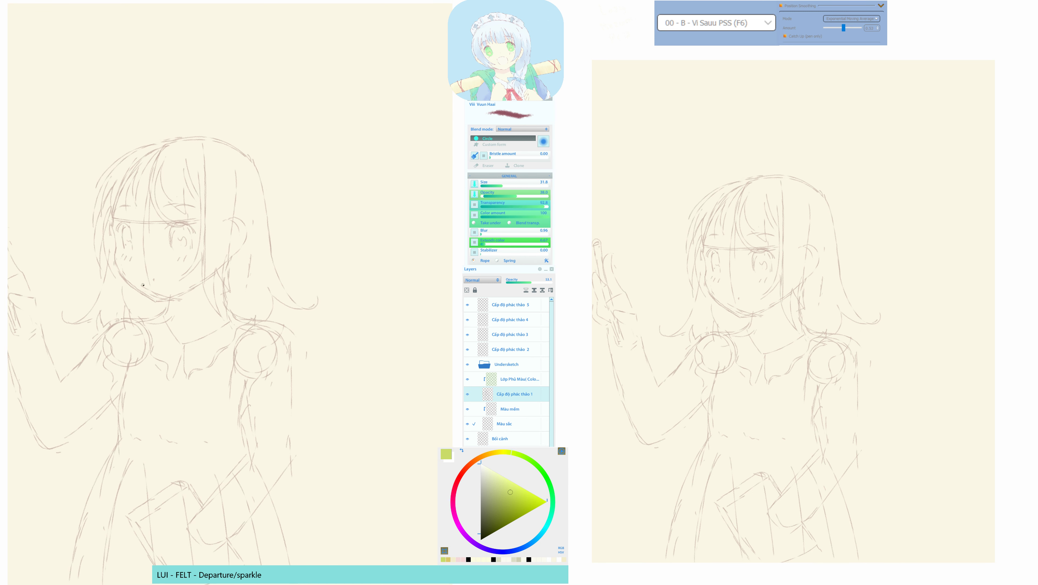
Clean up stray lines on the lower face, restroke the waistline, and check the figure in mirrored view.
{"action": "key", "text": "F11"}
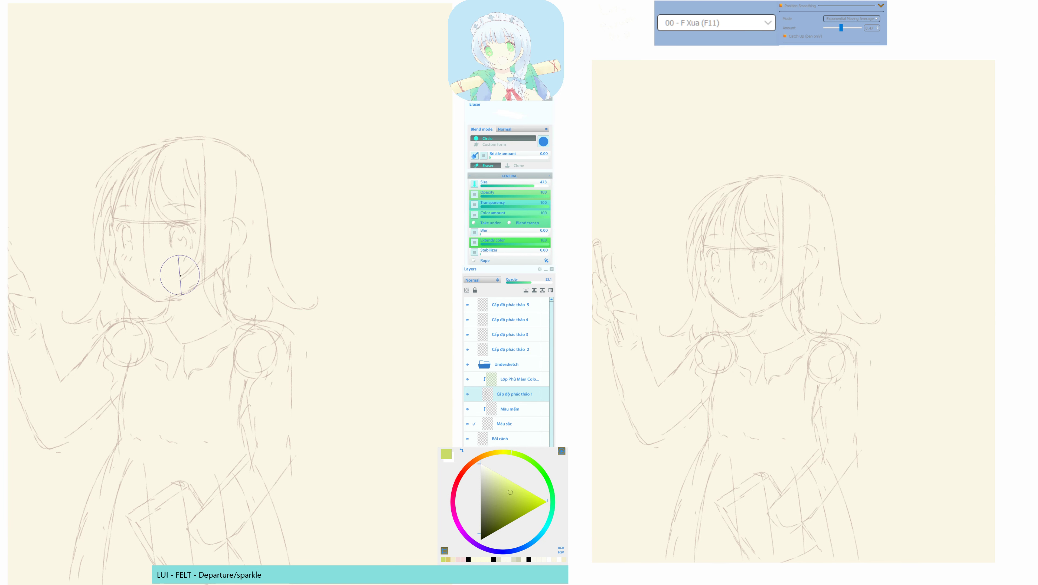
{"action": "left_click_drag", "start_coordinate": [181, 248], "coordinate": [189, 273]}
{"action": "key", "text": "F6"}
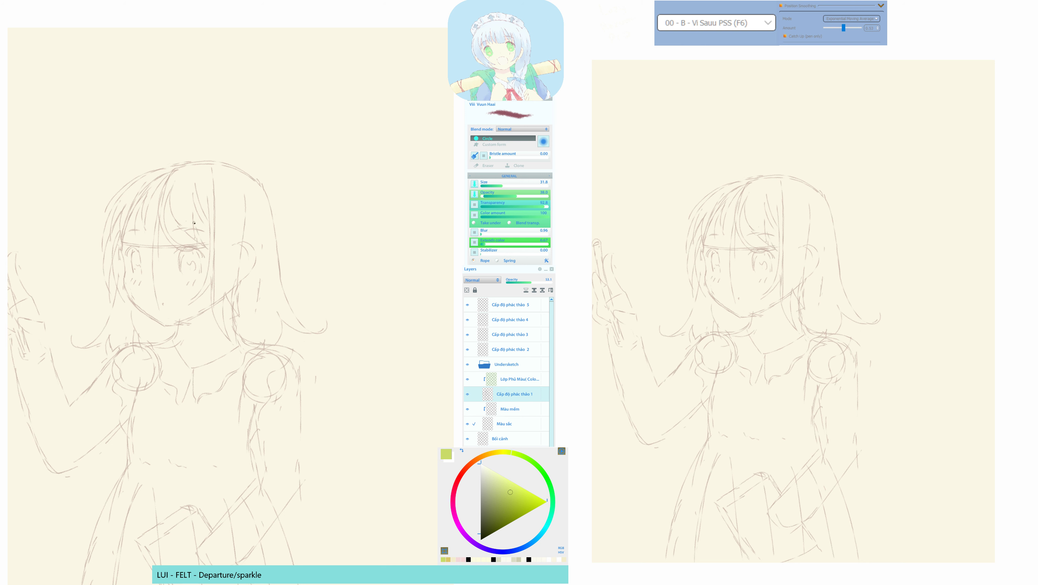
{"action": "scroll", "coordinate": [232, 315], "scroll_direction": "down", "scroll_amount": 3}
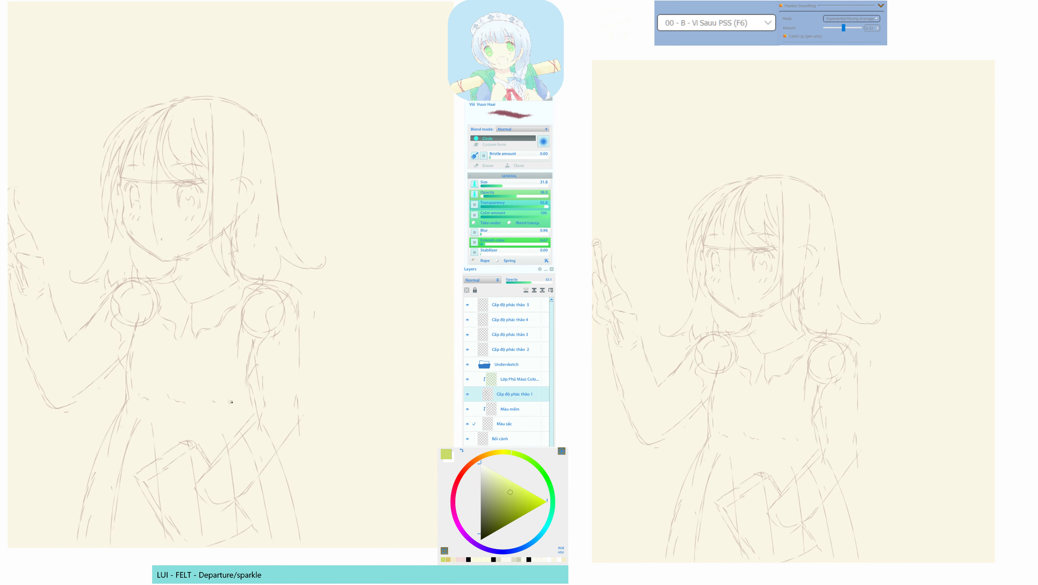
{"action": "mouse_move", "coordinate": [230, 401]}
{"action": "left_mouse_down"}
{"action": "mouse_move", "coordinate": [245, 404]}
{"action": "mouse_move", "coordinate": [255, 387]}
{"action": "mouse_move", "coordinate": [267, 397]}
{"action": "left_mouse_up"}
{"action": "key", "text": "h"}
{"action": "key", "text": "h"}
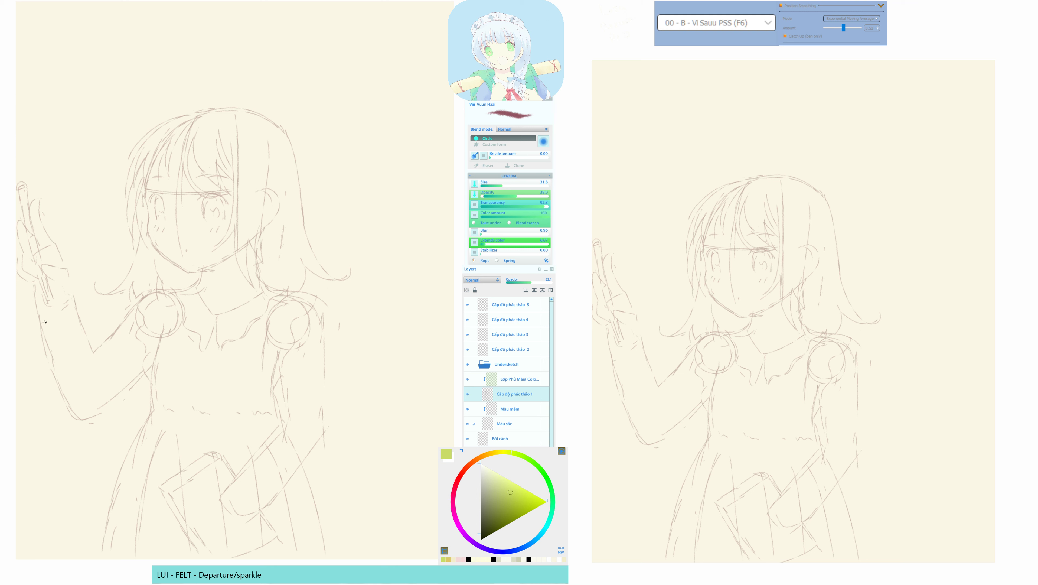
Try to sketch a frilled cuff around the wrist of the raised hand.
{"action": "mouse_move", "coordinate": [45, 322]}
{"action": "left_mouse_down"}
{"action": "mouse_move", "coordinate": [62, 327]}
{"action": "mouse_move", "coordinate": [53, 318]}
{"action": "left_mouse_up"}
{"action": "key", "text": "ctrl+z"}
{"action": "key", "text": "ctrl+z"}
{"action": "left_click_drag", "start_coordinate": [36, 321], "coordinate": [33, 331]}
{"action": "left_click_drag", "start_coordinate": [69, 314], "coordinate": [72, 321]}
{"action": "mouse_move", "coordinate": [166, 395]}
{"action": "left_mouse_down"}
{"action": "mouse_move", "coordinate": [147, 392]}
{"action": "mouse_move", "coordinate": [156, 370]}
{"action": "left_mouse_up"}
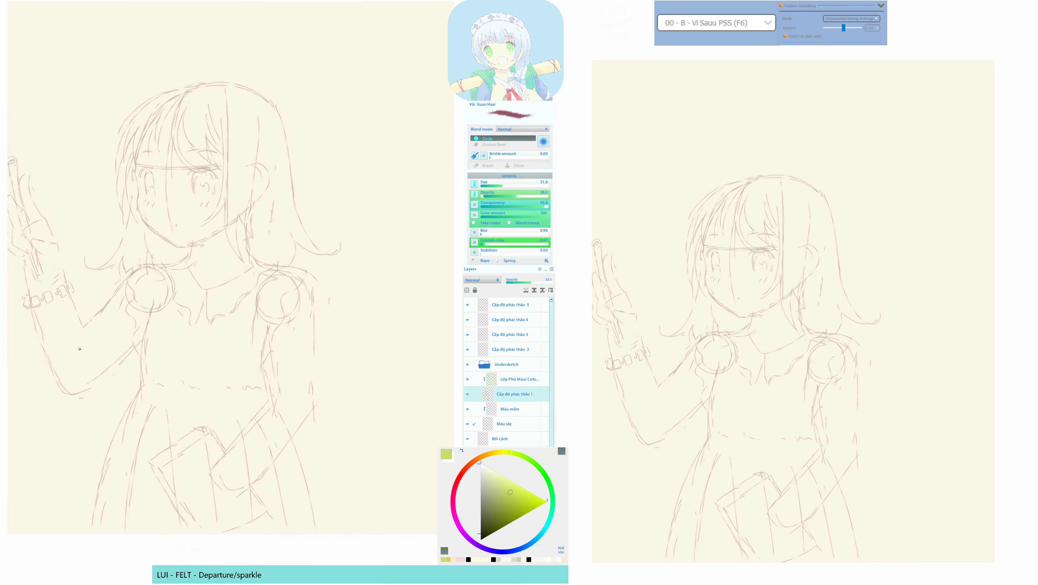
{"action": "key", "text": "F11"}
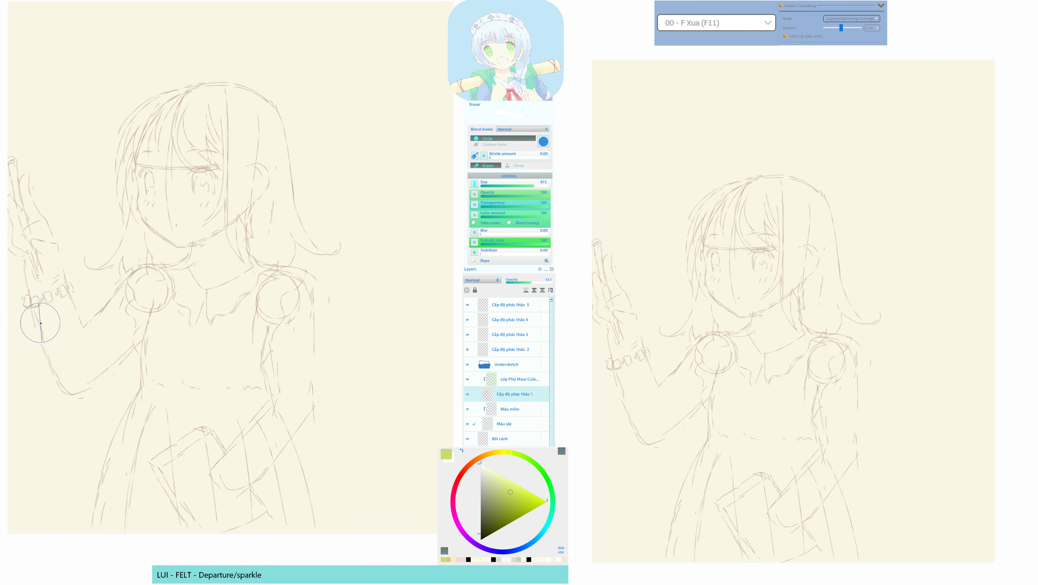
{"action": "key", "text": "e"}
{"action": "key", "text": "F6"}
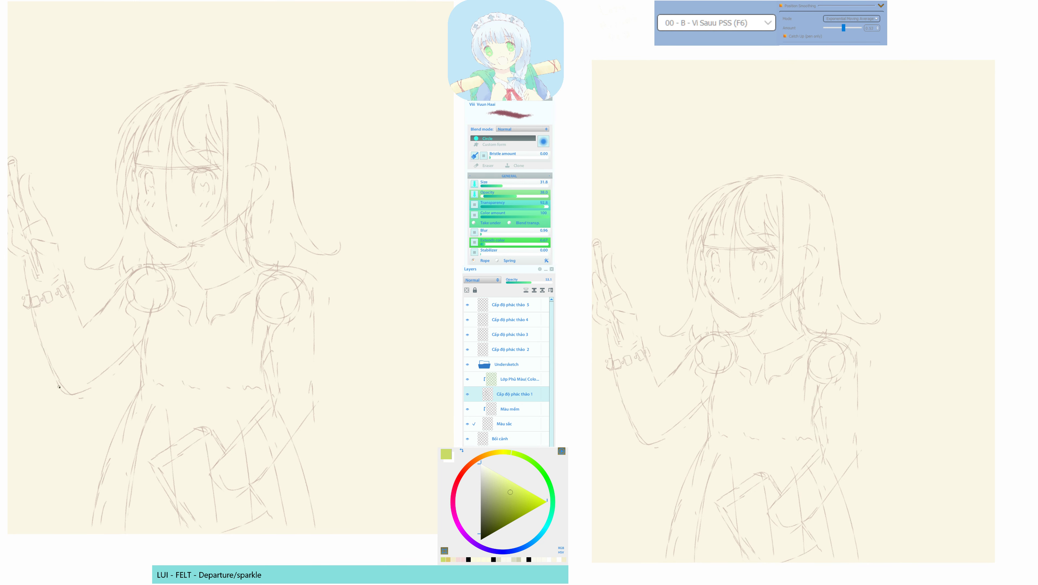
{"action": "mouse_move", "coordinate": [143, 421]}
{"action": "left_mouse_down"}
{"action": "mouse_move", "coordinate": [105, 406]}
{"action": "mouse_move", "coordinate": [150, 433]}
{"action": "left_mouse_up"}
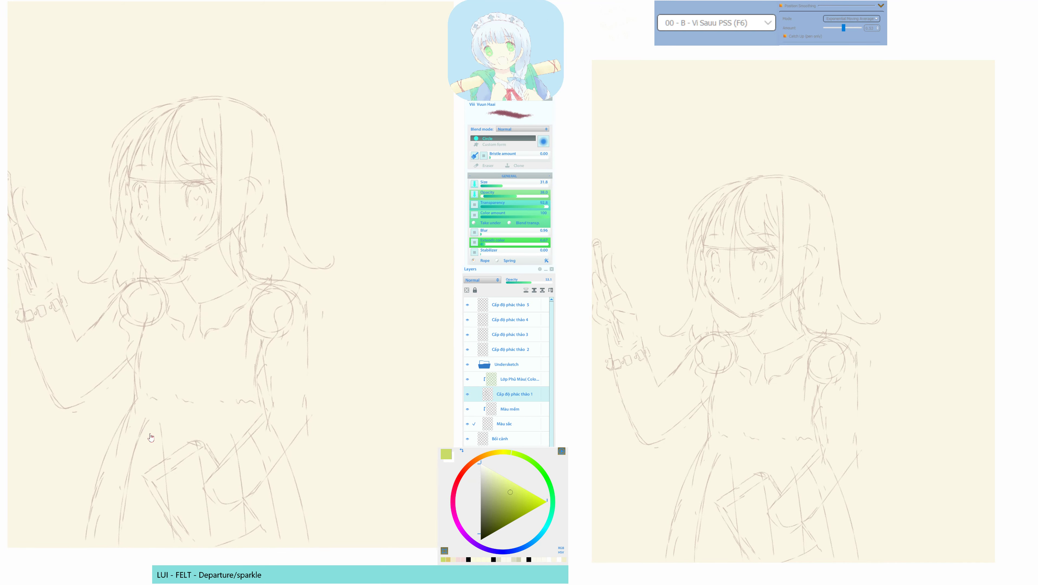
Undo the strokes of the frilled cuff on the raised wrist.
{"action": "key", "text": "ctrl+z"}
{"action": "key", "text": "ctrl+z"}
{"action": "key", "text": "ctrl+z"}
{"action": "key", "text": "ctrl+z"}
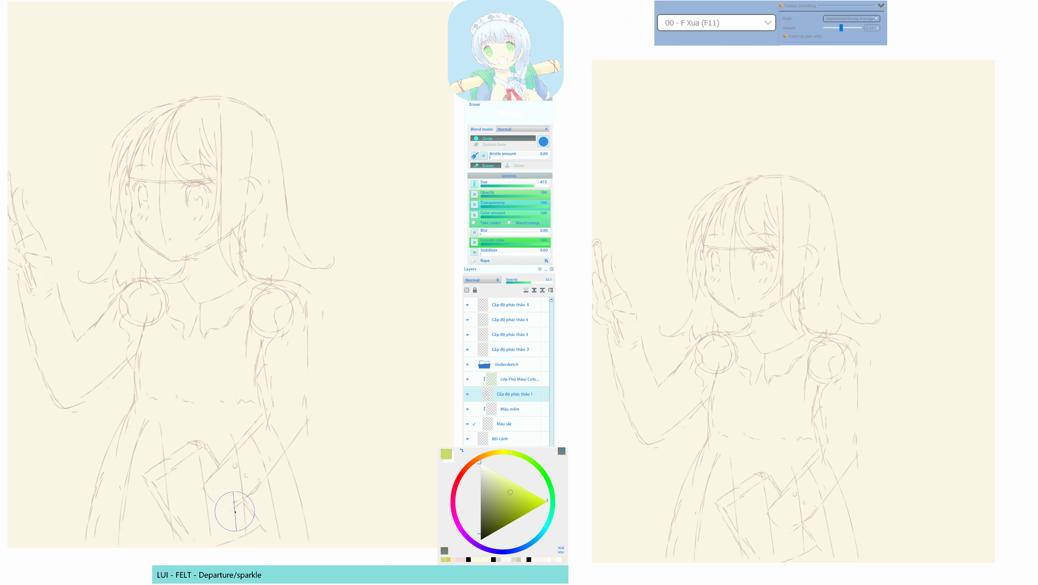
Erase the lowered arm's guide lines where they cross the book and check the figure in mirrored view.
{"action": "mouse_move", "coordinate": [197, 491]}
{"action": "left_mouse_down"}
{"action": "mouse_move", "coordinate": [221, 516]}
{"action": "mouse_move", "coordinate": [244, 500]}
{"action": "left_mouse_up"}
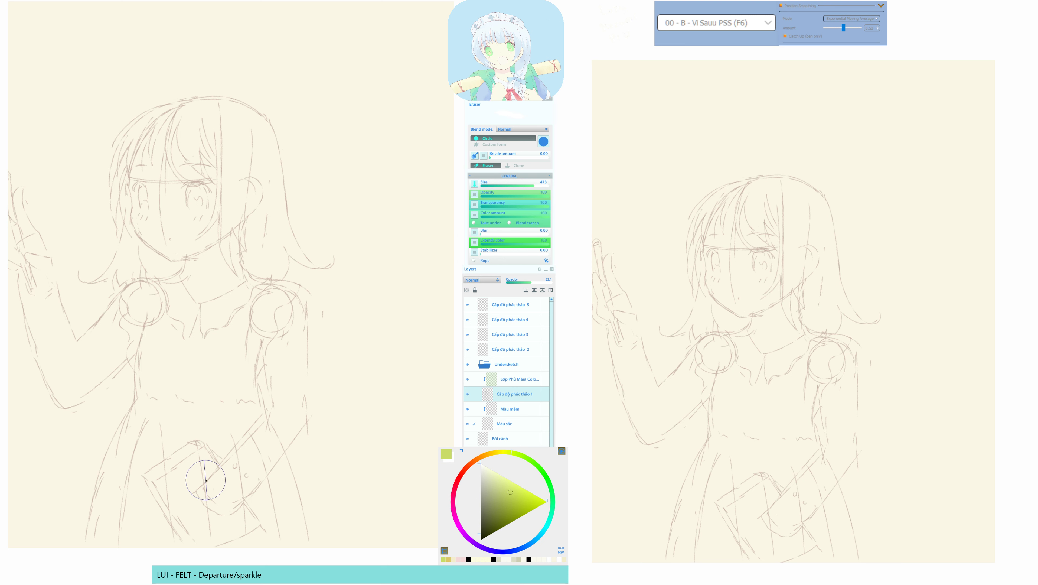
{"action": "key", "text": "F11"}
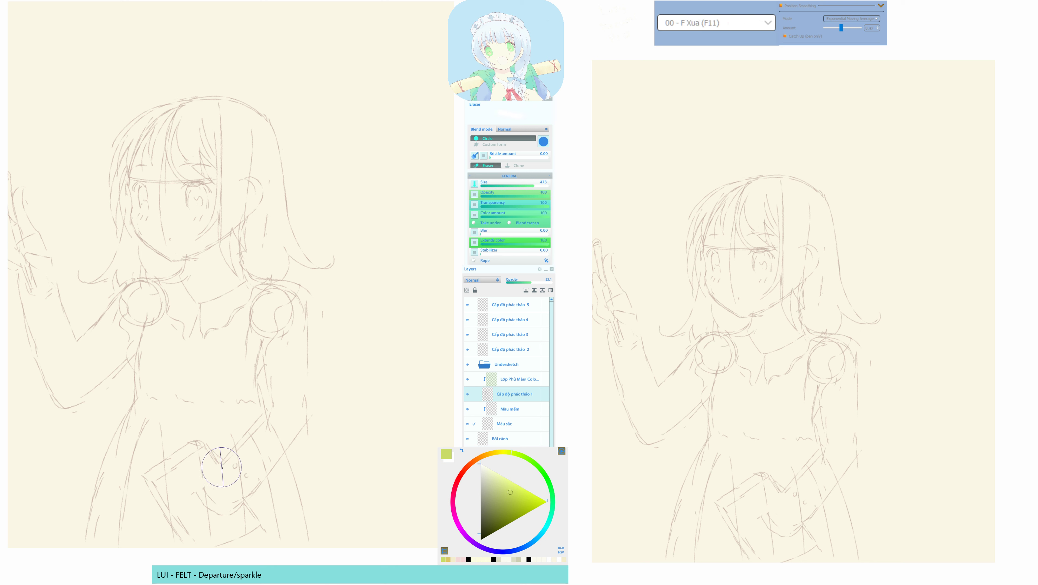
{"action": "key", "text": "F6"}
{"action": "key", "text": "F11"}
{"action": "left_click_drag", "start_coordinate": [174, 458], "coordinate": [174, 423]}
{"action": "key", "text": "h"}
{"action": "key", "text": "h"}
{"action": "left_click_drag", "start_coordinate": [159, 224], "coordinate": [186, 273]}
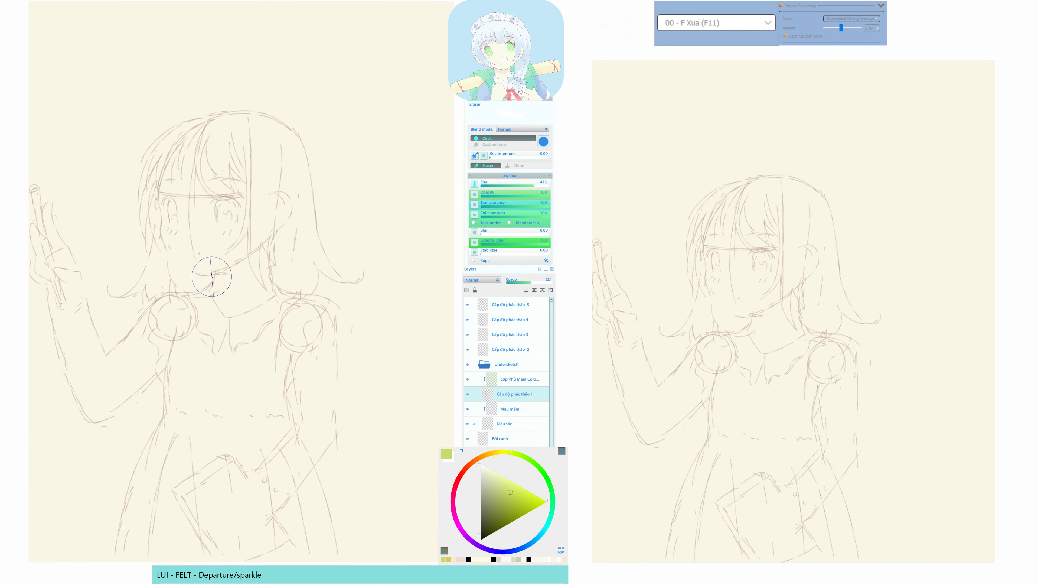
Sketch a frilled cuff around the lowered wrist beside the book and erase the overlapping lines.
{"action": "key", "text": "F6"}
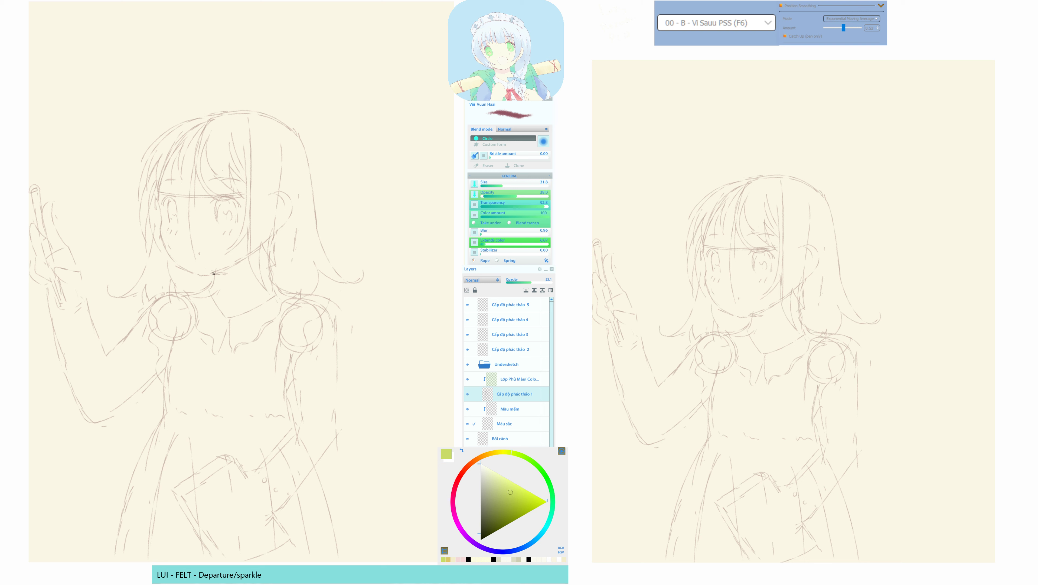
{"action": "mouse_move", "coordinate": [313, 468]}
{"action": "left_mouse_down"}
{"action": "mouse_move", "coordinate": [278, 433]}
{"action": "mouse_move", "coordinate": [231, 417]}
{"action": "mouse_move", "coordinate": [204, 436]}
{"action": "left_mouse_up"}
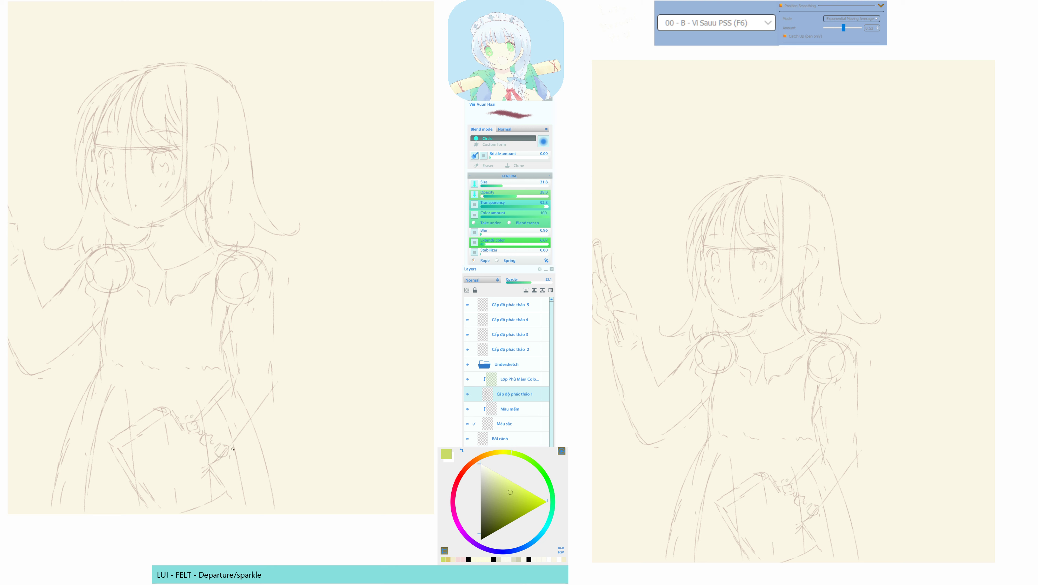
{"action": "key", "text": "F11"}
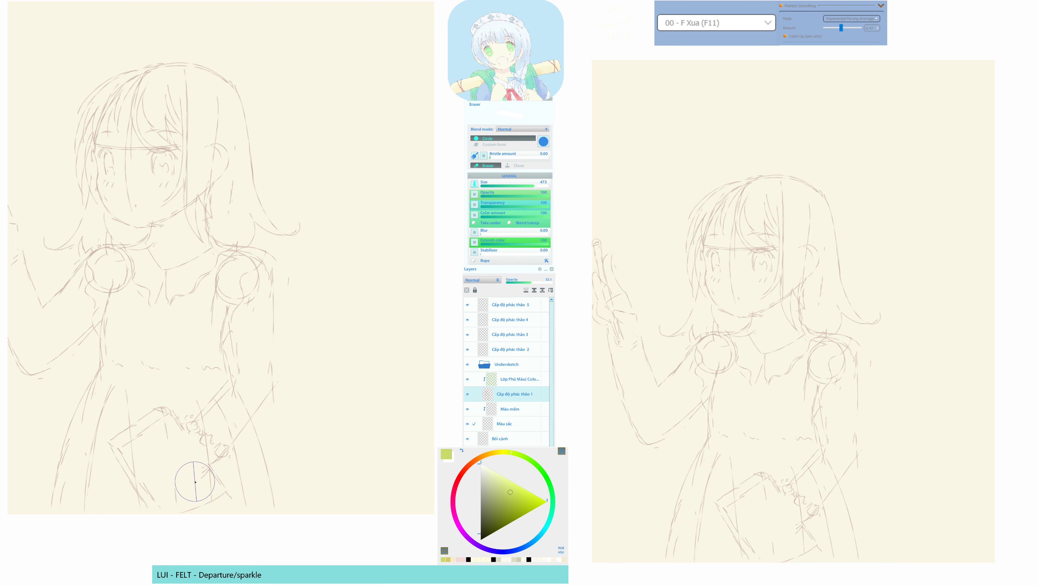
{"action": "left_click_drag", "start_coordinate": [225, 465], "coordinate": [254, 466]}
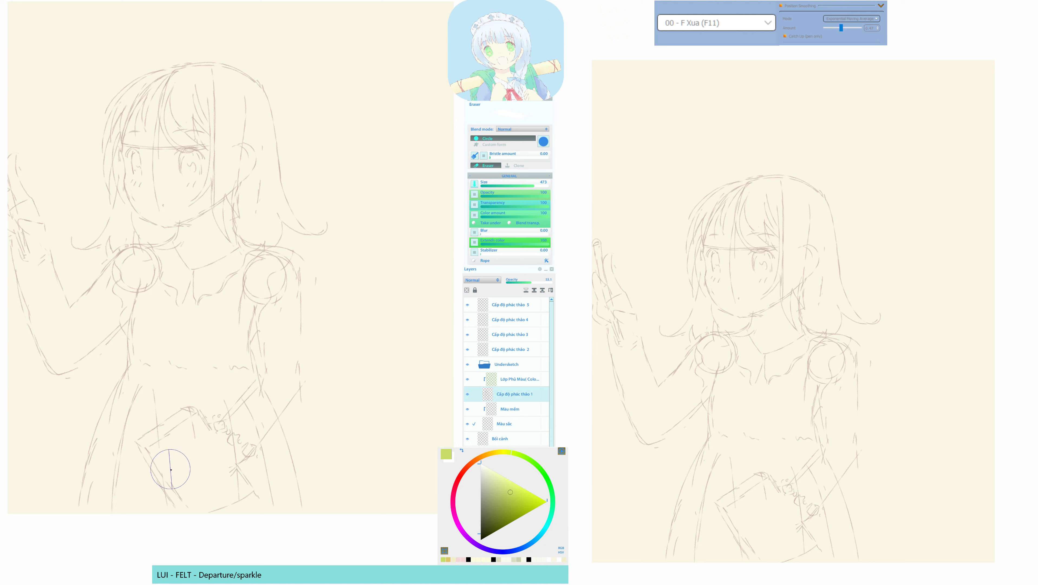
Sketch the back of the lowered hand and its fingers spread over the book cover.
{"action": "key", "text": "F6"}
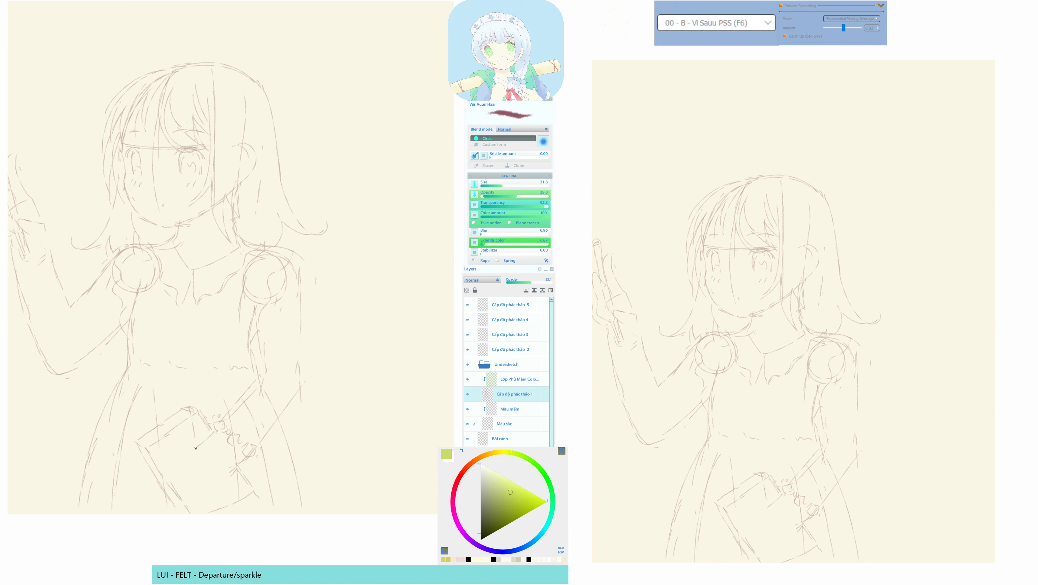
{"action": "mouse_move", "coordinate": [211, 434]}
{"action": "left_mouse_down"}
{"action": "mouse_move", "coordinate": [183, 460]}
{"action": "mouse_move", "coordinate": [208, 453]}
{"action": "left_mouse_up"}
{"action": "mouse_move", "coordinate": [236, 456]}
{"action": "left_mouse_down"}
{"action": "mouse_move", "coordinate": [213, 444]}
{"action": "mouse_move", "coordinate": [235, 471]}
{"action": "mouse_move", "coordinate": [205, 486]}
{"action": "left_mouse_up"}
{"action": "key", "text": "F12"}
{"action": "key", "text": "F6"}
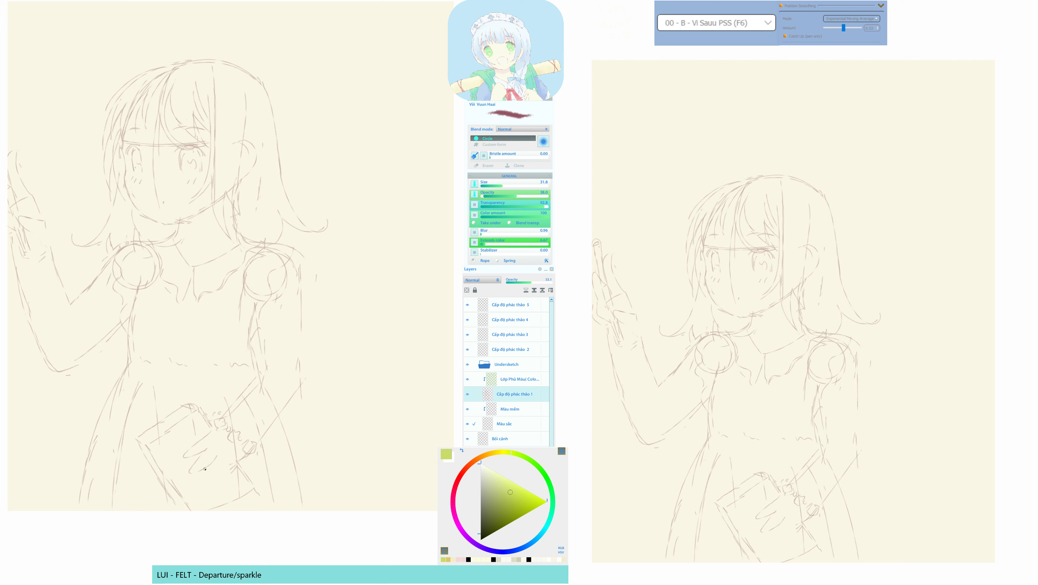
{"action": "left_click_drag", "start_coordinate": [236, 460], "coordinate": [214, 485]}
Refine the fingers resting on the book by erasing rough parts and restroking their outlines.
{"action": "key", "text": "F11"}
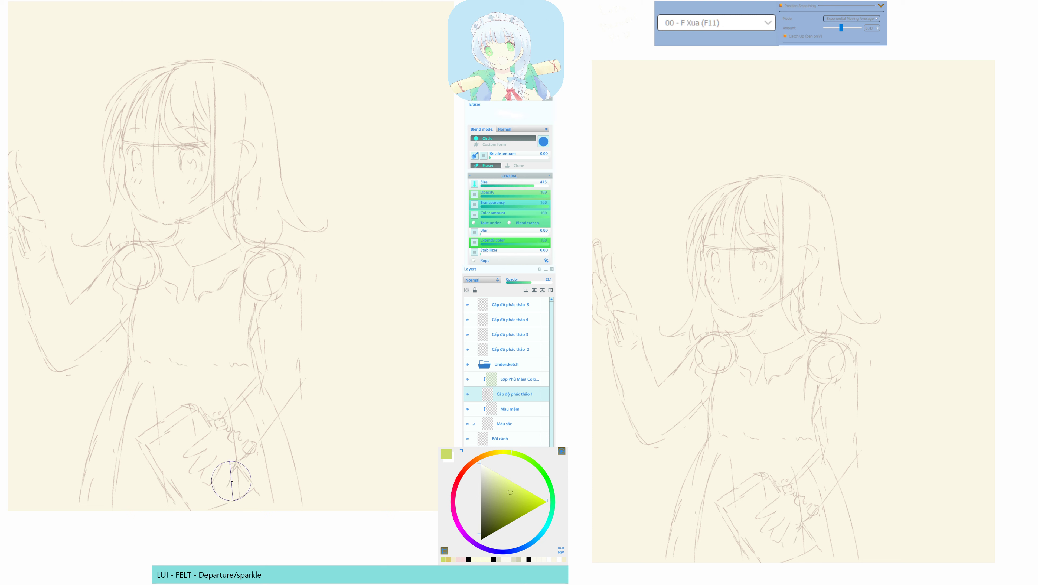
{"action": "key", "text": "F6"}
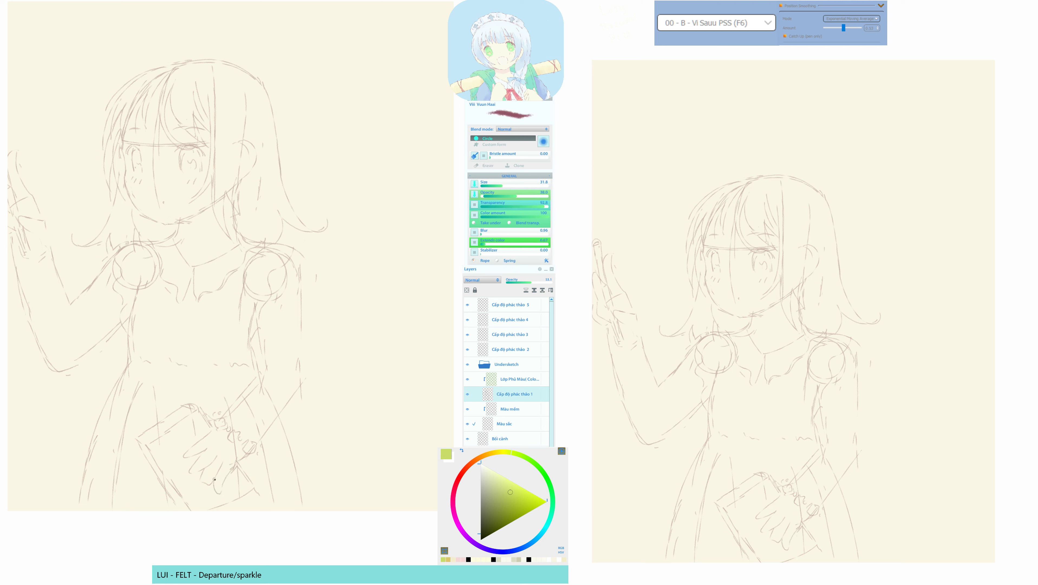
{"action": "key", "text": "F11"}
{"action": "key", "text": "F6"}
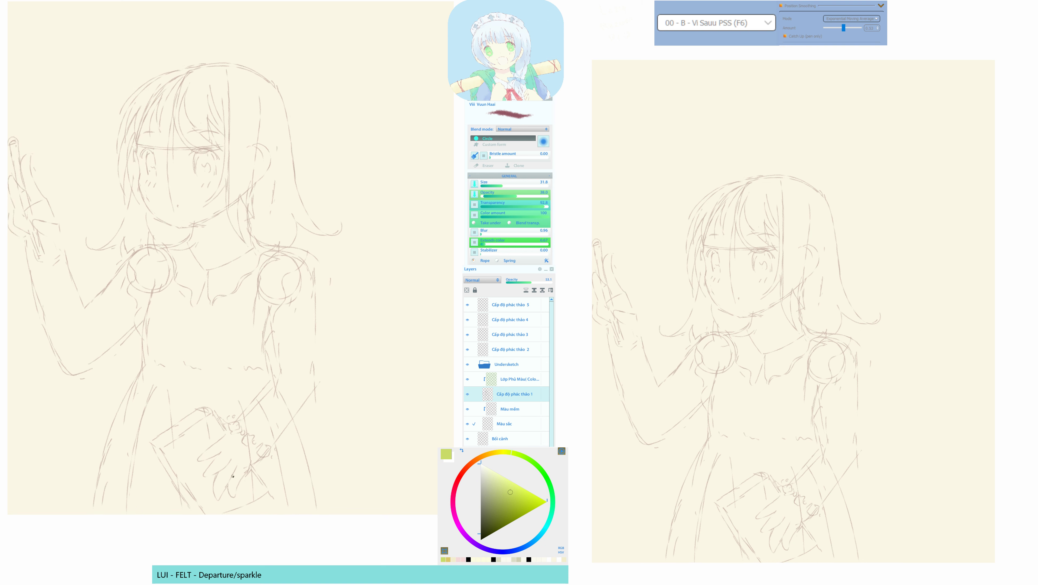
{"action": "key", "text": "F11"}
{"action": "key", "text": "F6"}
{"action": "scroll", "coordinate": [258, 449], "scroll_direction": "up", "scroll_amount": 3}
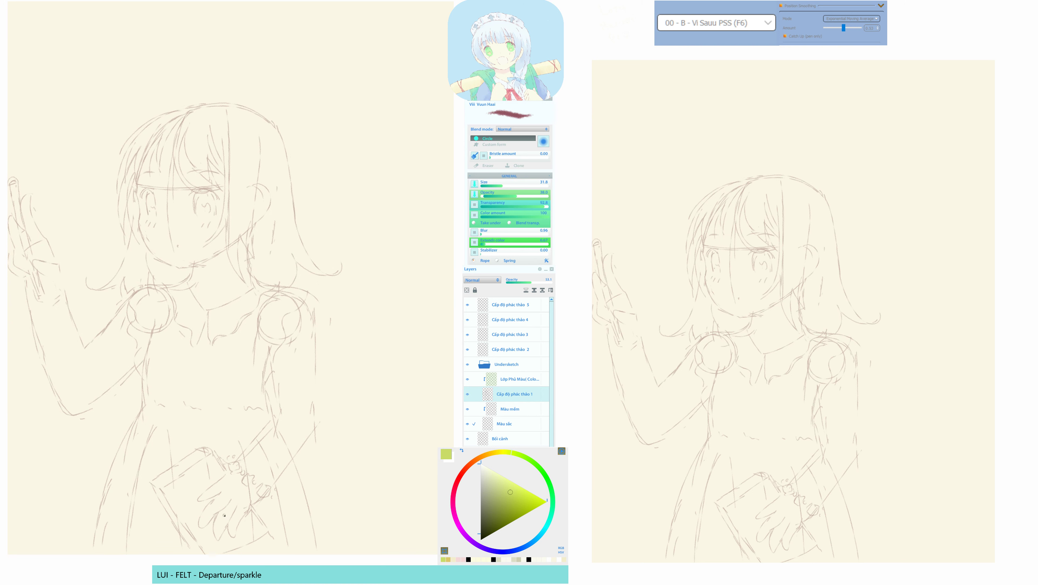
Redraw the lowered arm's outer contour from sleeve to elbow in mirrored view, undoing the misplaced stroke, and check it unmirrored.
{"action": "key", "text": "h"}
{"action": "left_click_drag", "start_coordinate": [205, 392], "coordinate": [218, 394]}
{"action": "key", "text": "F11"}
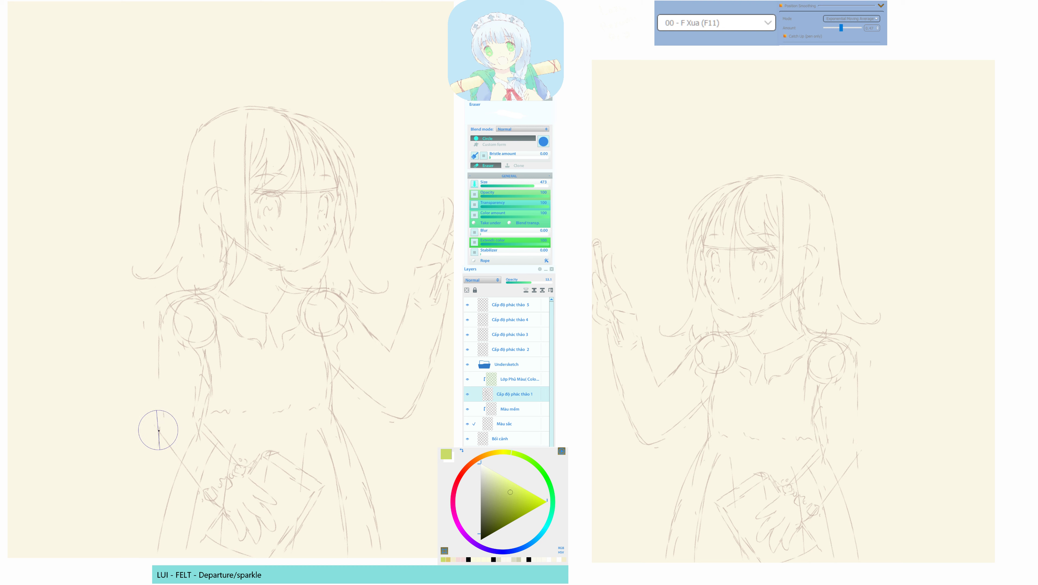
{"action": "key", "text": "F6"}
{"action": "left_click_drag", "start_coordinate": [158, 357], "coordinate": [159, 428]}
{"action": "key", "text": "h"}
{"action": "key", "text": "h"}
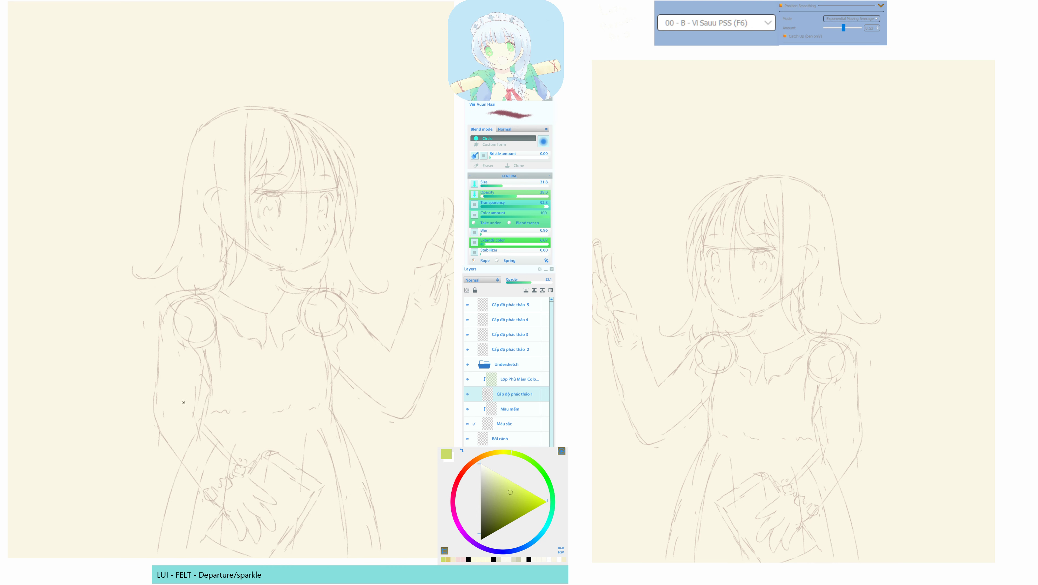
{"action": "key", "text": "ctrl+z"}
{"action": "left_click_drag", "start_coordinate": [155, 394], "coordinate": [154, 413]}
{"action": "key", "text": "h"}
{"action": "left_click_drag", "start_coordinate": [267, 422], "coordinate": [263, 459]}
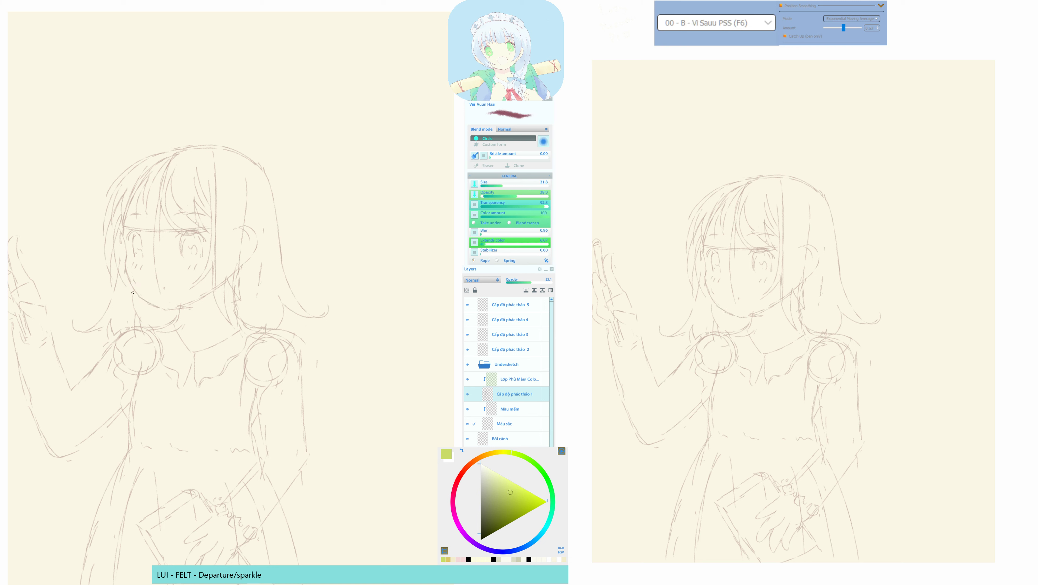
{"action": "key", "text": "h"}
{"action": "key", "text": "h"}
Erase and restroke the face contour along the cheek on the raised-hand side.
{"action": "key", "text": "F11"}
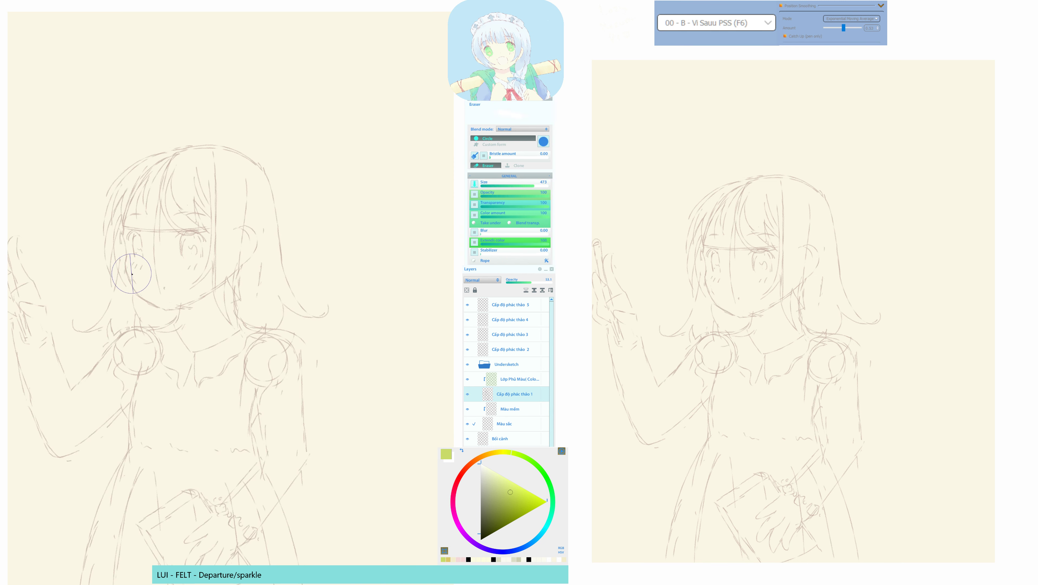
{"action": "key", "text": "F6"}
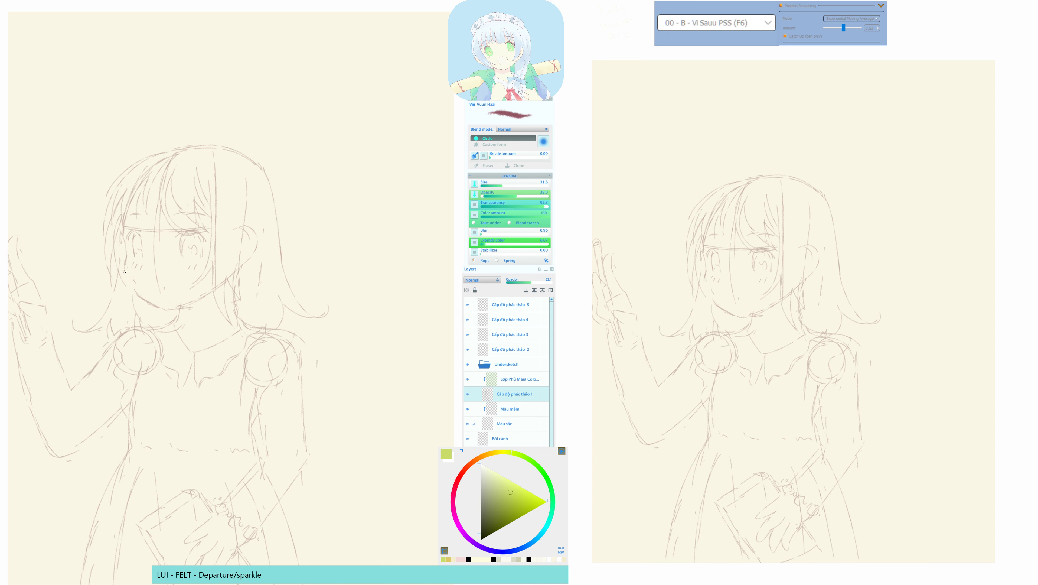
{"action": "left_click_drag", "start_coordinate": [204, 305], "coordinate": [197, 308]}
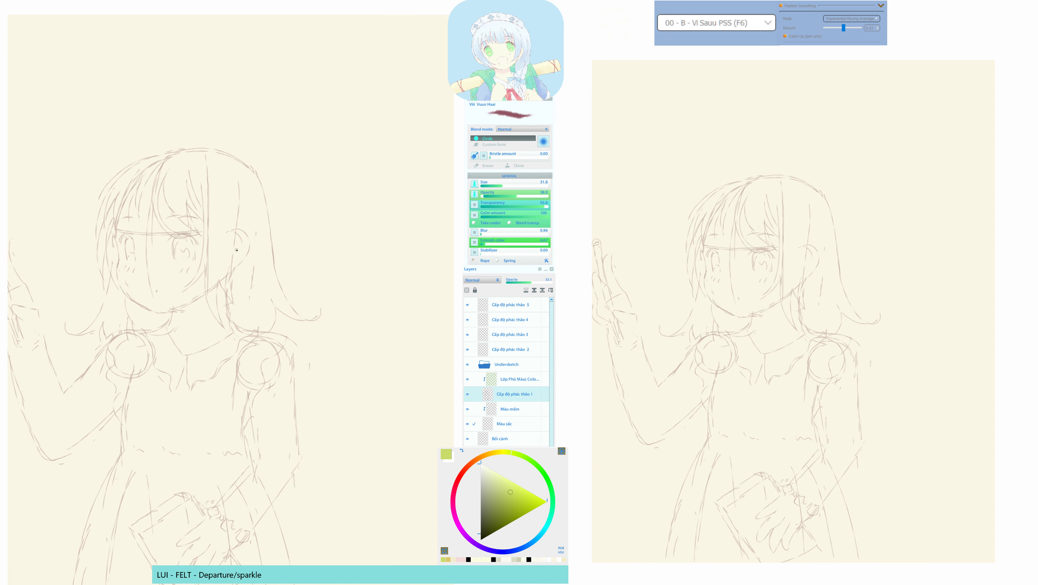
{"action": "left_click_drag", "start_coordinate": [156, 261], "coordinate": [181, 318]}
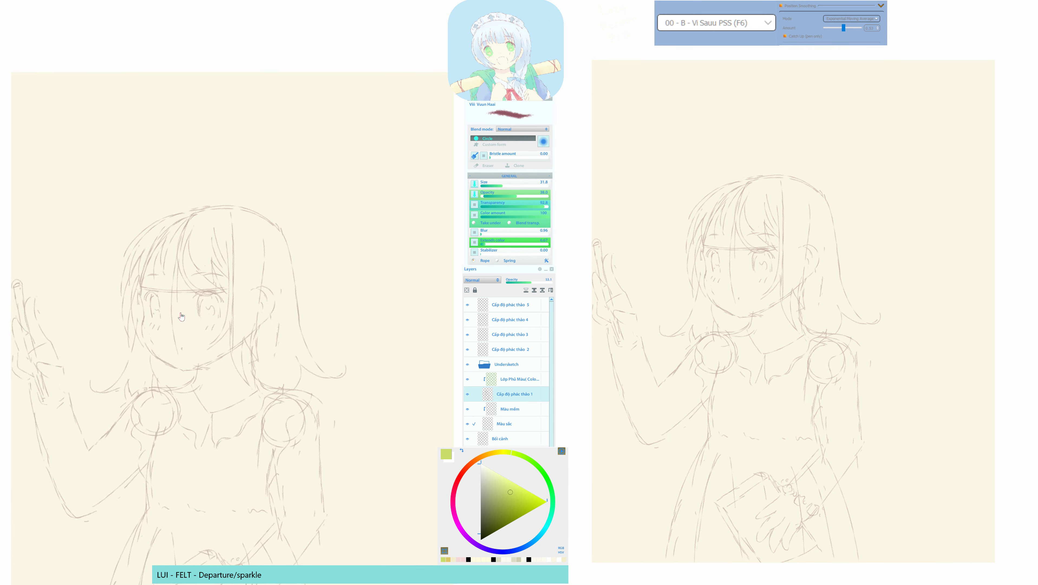
Restroke the hair's outer contour slightly higher from the crown down to the temple on the raised-hand side.
{"action": "mouse_move", "coordinate": [204, 203]}
{"action": "left_mouse_down"}
{"action": "mouse_move", "coordinate": [142, 227]}
{"action": "mouse_move", "coordinate": [126, 267]}
{"action": "left_mouse_up"}
{"action": "left_click_drag", "start_coordinate": [192, 218], "coordinate": [146, 257]}
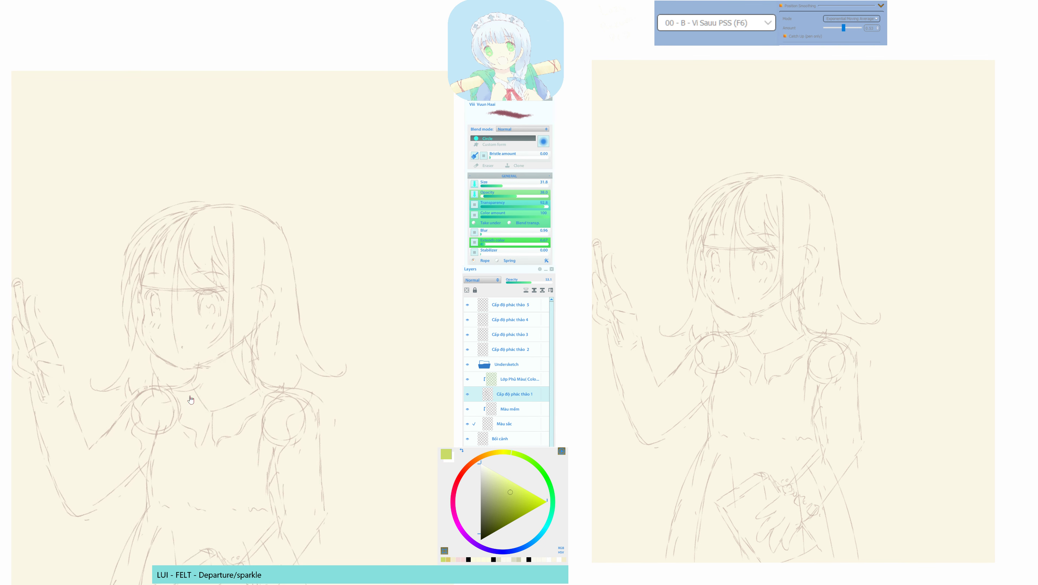
{"action": "mouse_move", "coordinate": [185, 405]}
{"action": "left_mouse_down"}
{"action": "mouse_move", "coordinate": [154, 322]}
{"action": "mouse_move", "coordinate": [170, 377]}
{"action": "left_mouse_up"}
{"action": "left_click_drag", "start_coordinate": [223, 302], "coordinate": [200, 257]}
{"action": "left_click_drag", "start_coordinate": [206, 508], "coordinate": [223, 462]}
{"action": "left_click_drag", "start_coordinate": [159, 434], "coordinate": [175, 434]}
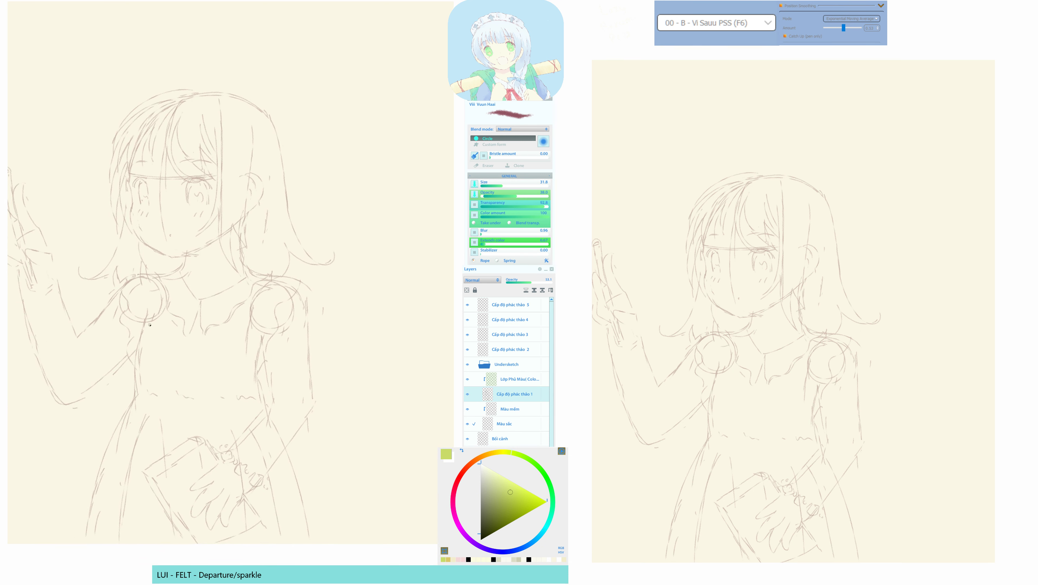
Erase the construction circles at both shoulders, undoing a misplaced erasure, to leave the puffed sleeve outlines.
{"action": "key", "text": "F11"}
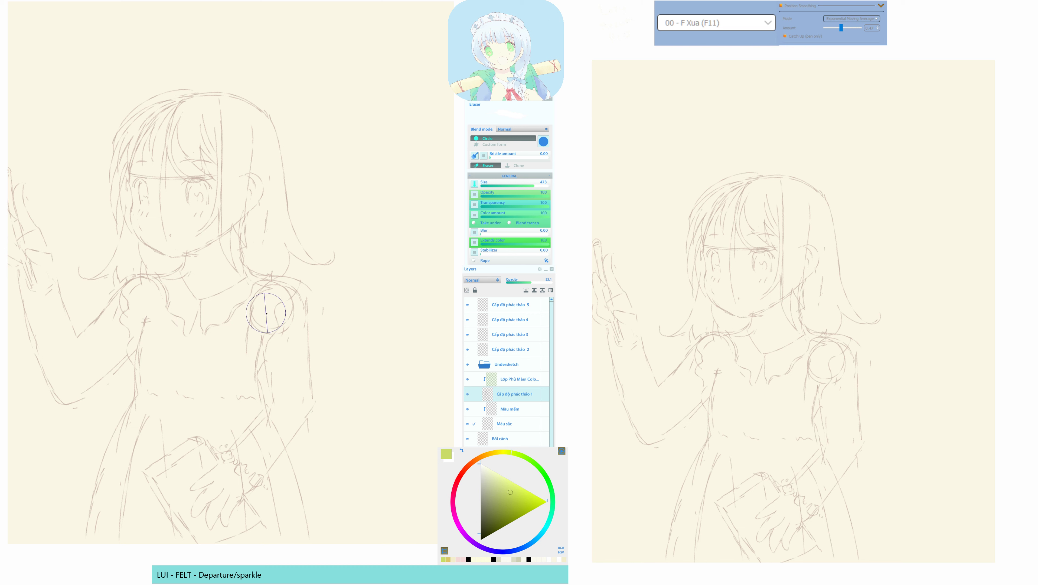
{"action": "mouse_move", "coordinate": [266, 313]}
{"action": "left_mouse_down"}
{"action": "mouse_move", "coordinate": [263, 321]}
{"action": "mouse_move", "coordinate": [268, 305]}
{"action": "mouse_move", "coordinate": [260, 317]}
{"action": "left_mouse_up"}
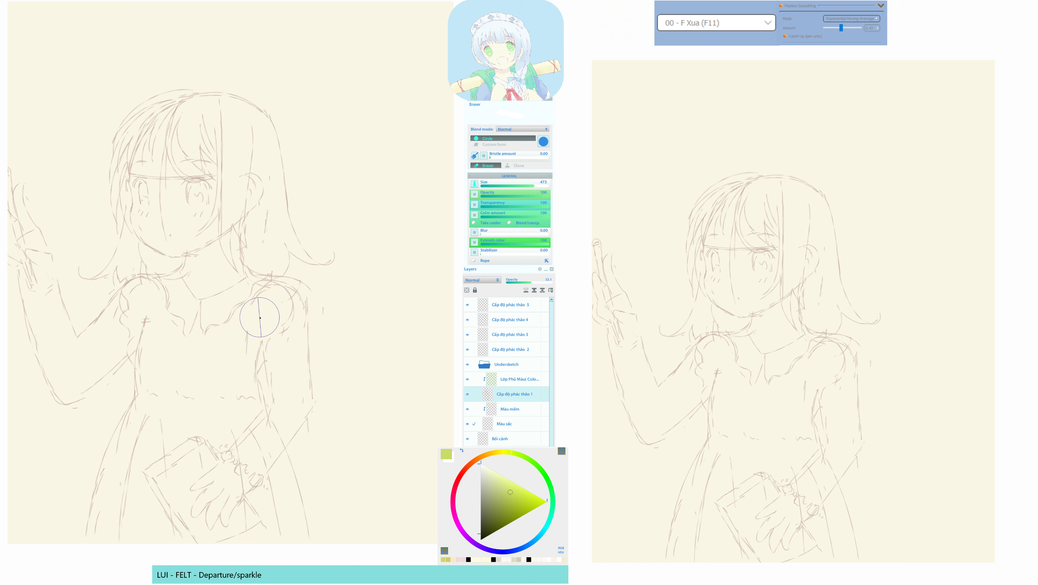
{"action": "key", "text": "ctrl+z"}
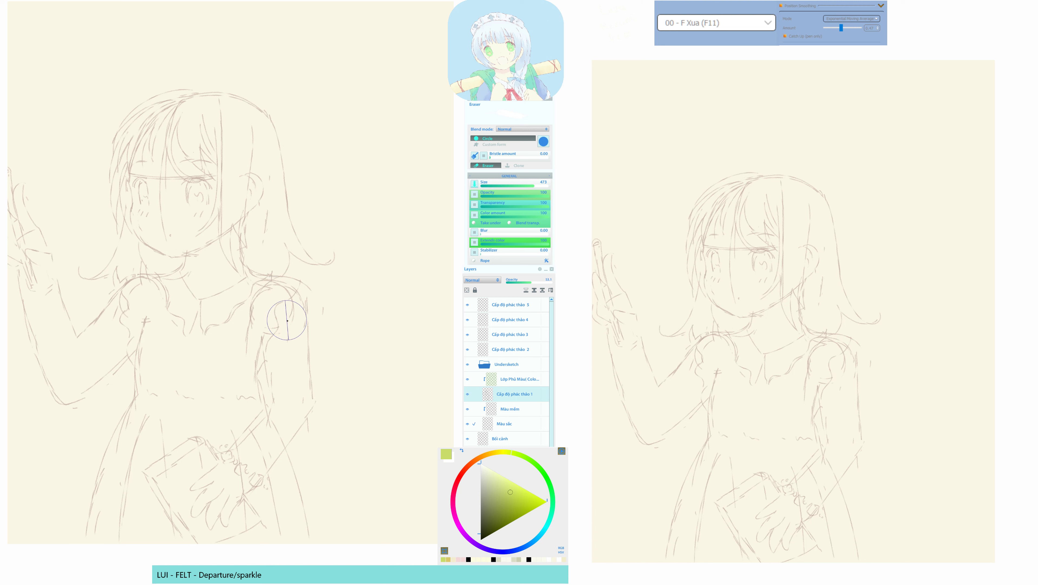
{"action": "scroll", "coordinate": [286, 328], "scroll_direction": "up", "scroll_amount": 2}
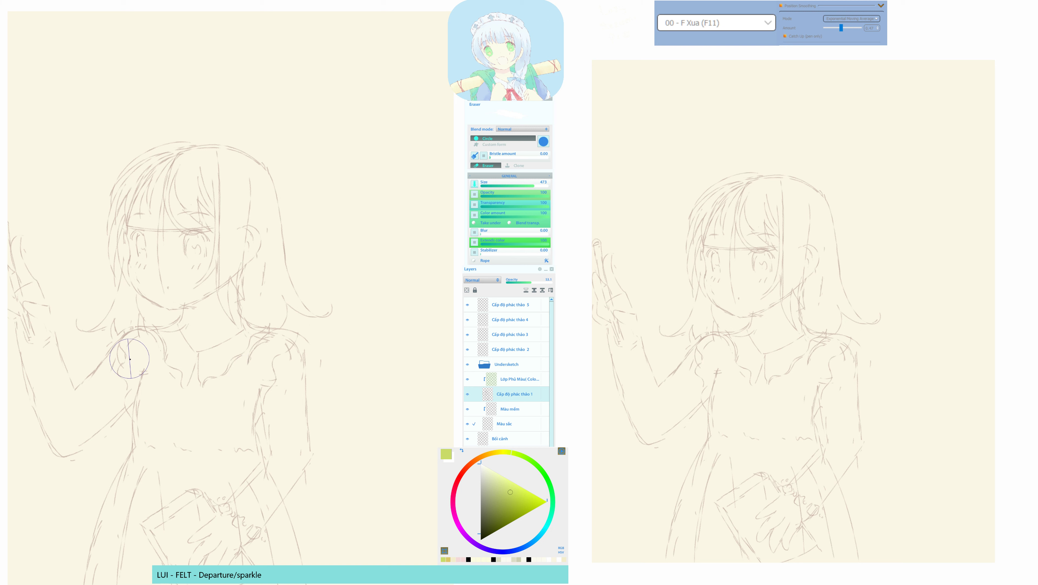
Touch up the fold strokes inside the puffed sleeve on the raised-hand side.
{"action": "key", "text": "F6"}
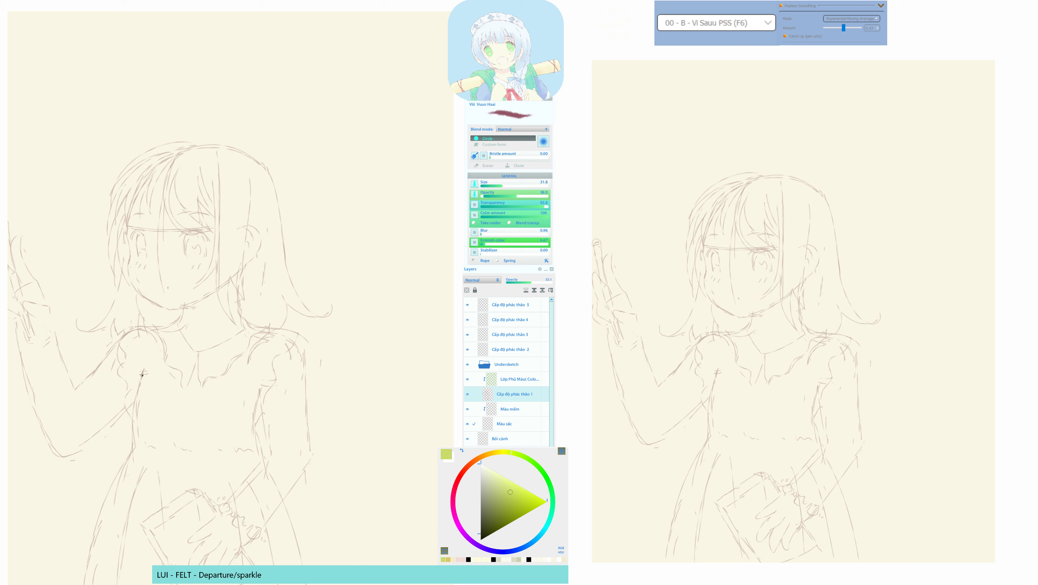
{"action": "mouse_move", "coordinate": [138, 358]}
{"action": "left_mouse_down"}
{"action": "mouse_move", "coordinate": [140, 373]}
{"action": "mouse_move", "coordinate": [137, 358]}
{"action": "left_mouse_up"}
{"action": "scroll", "coordinate": [295, 381], "scroll_direction": "down", "scroll_amount": 1}
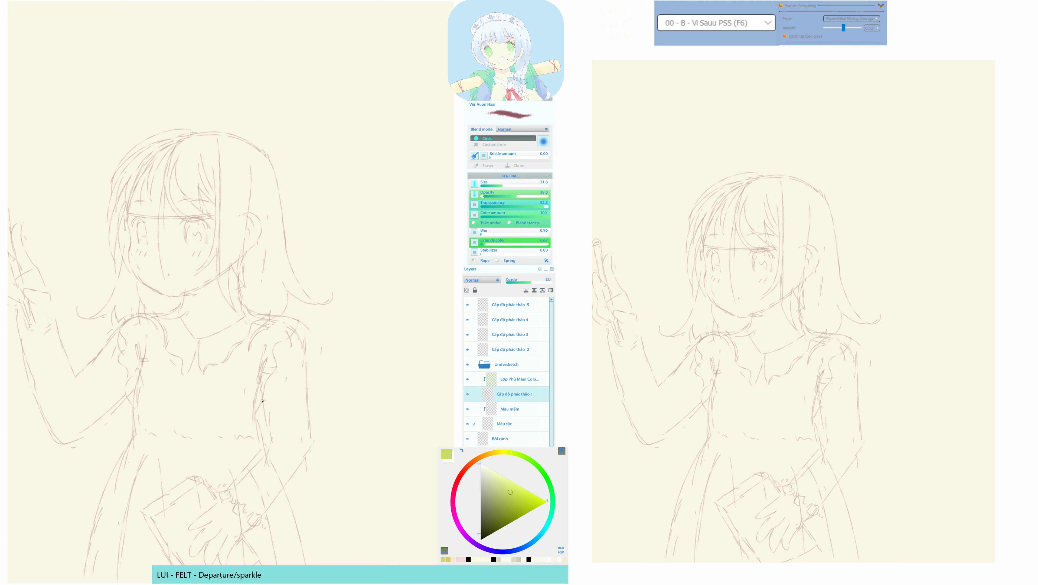
{"action": "left_click_drag", "start_coordinate": [246, 452], "coordinate": [260, 473]}
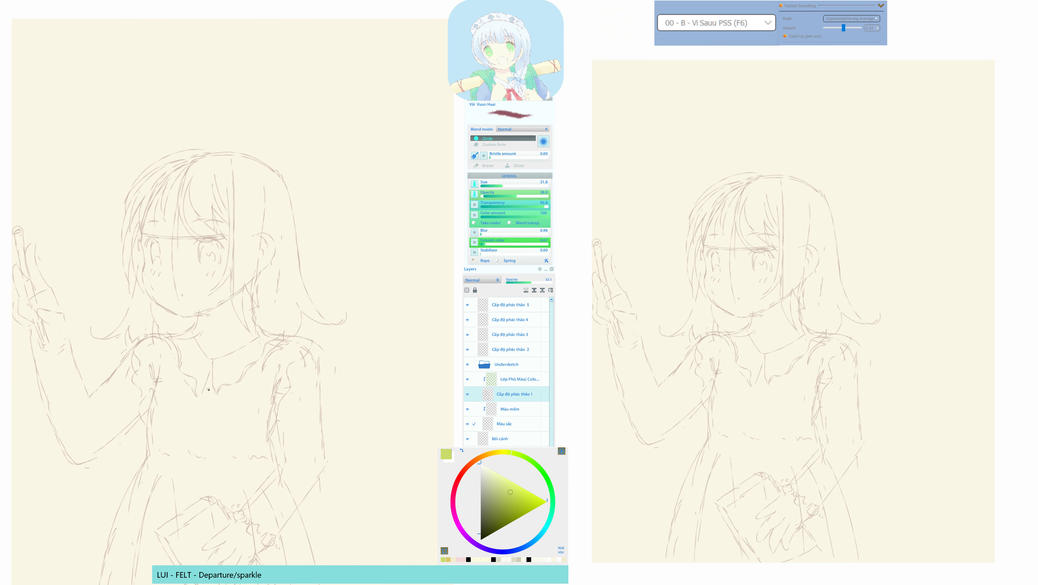
Sketch a ribbon with hanging tails at the centre of the ruffled collar, undoing the first stroke.
{"action": "left_click_drag", "start_coordinate": [200, 392], "coordinate": [190, 431]}
{"action": "key", "text": "ctrl+z"}
{"action": "mouse_move", "coordinate": [213, 410]}
{"action": "left_mouse_down"}
{"action": "mouse_move", "coordinate": [201, 450]}
{"action": "mouse_move", "coordinate": [200, 409]}
{"action": "left_mouse_up"}
{"action": "left_click_drag", "start_coordinate": [201, 396], "coordinate": [210, 447]}
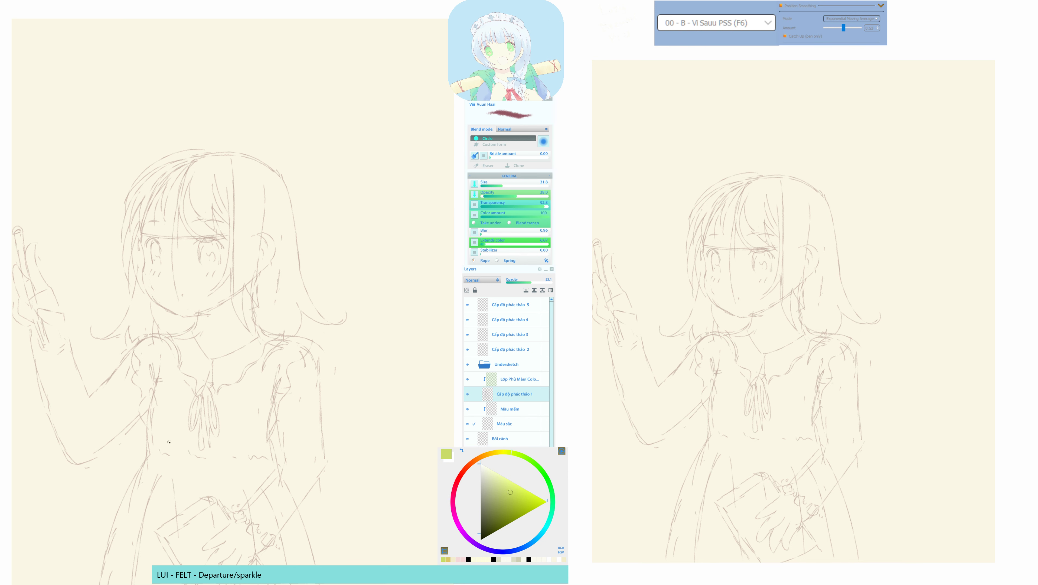
Erase and restroke the lowered arm's outer contour below the sleeve in mirrored view, and check it unmirrored.
{"action": "left_click_drag", "start_coordinate": [151, 464], "coordinate": [160, 449]}
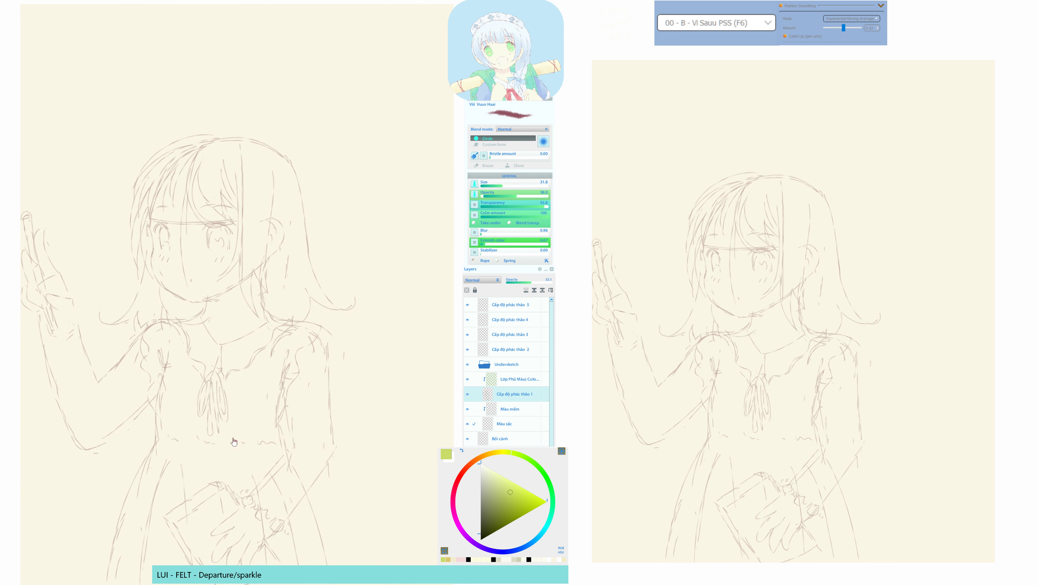
{"action": "left_click_drag", "start_coordinate": [233, 441], "coordinate": [196, 391]}
{"action": "key", "text": "F11"}
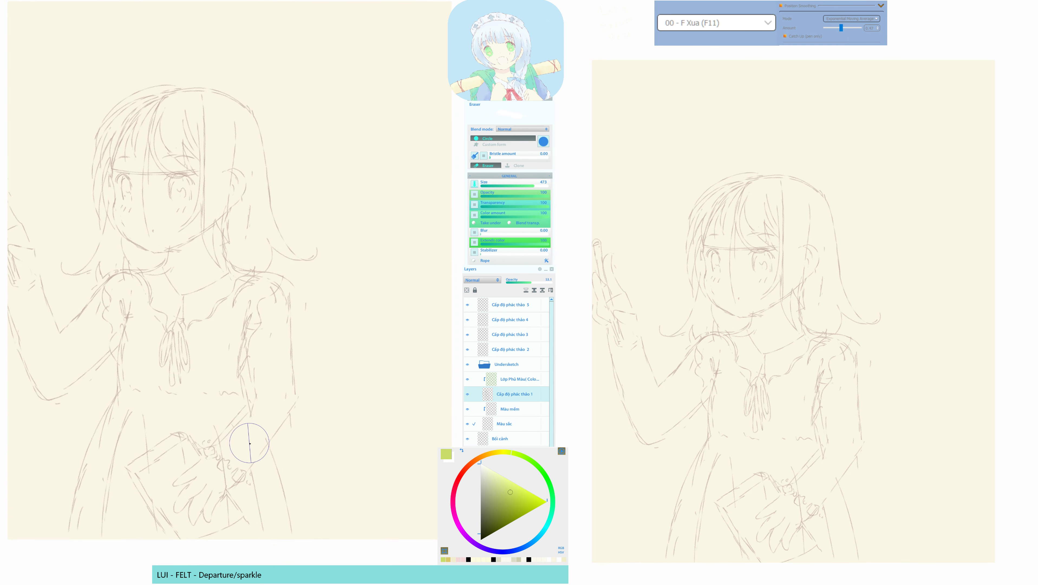
{"action": "key", "text": "h"}
{"action": "key", "text": "h"}
{"action": "key", "text": "F6"}
{"action": "key", "text": "h"}
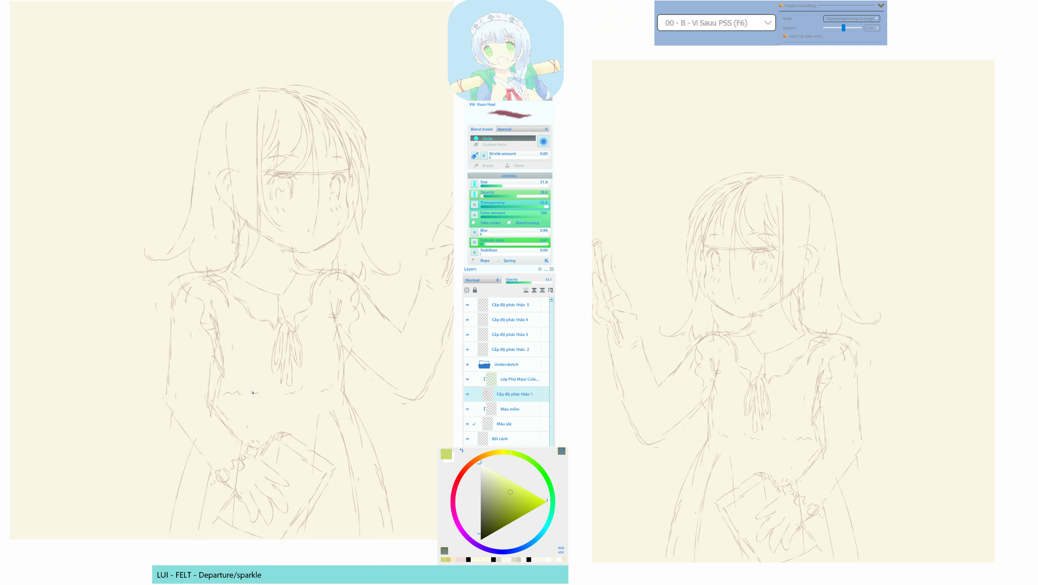
{"action": "key", "text": "F11"}
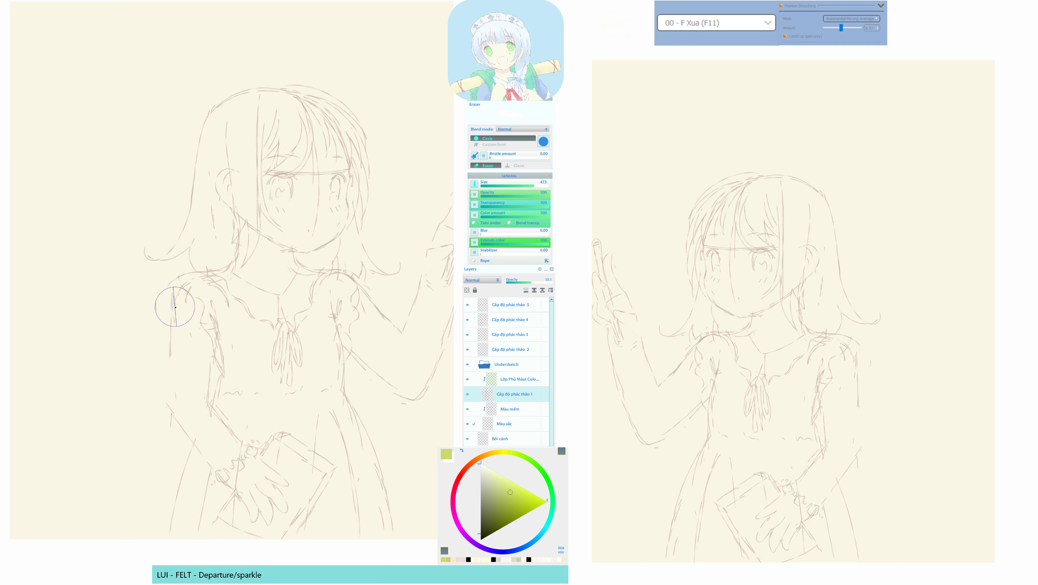
{"action": "key", "text": "F6"}
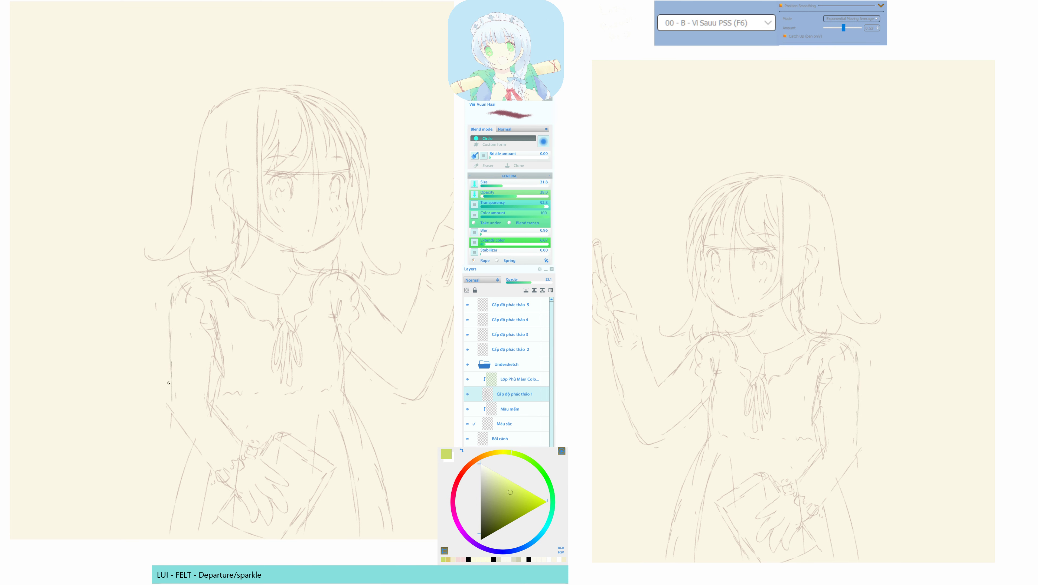
{"action": "key", "text": "h"}
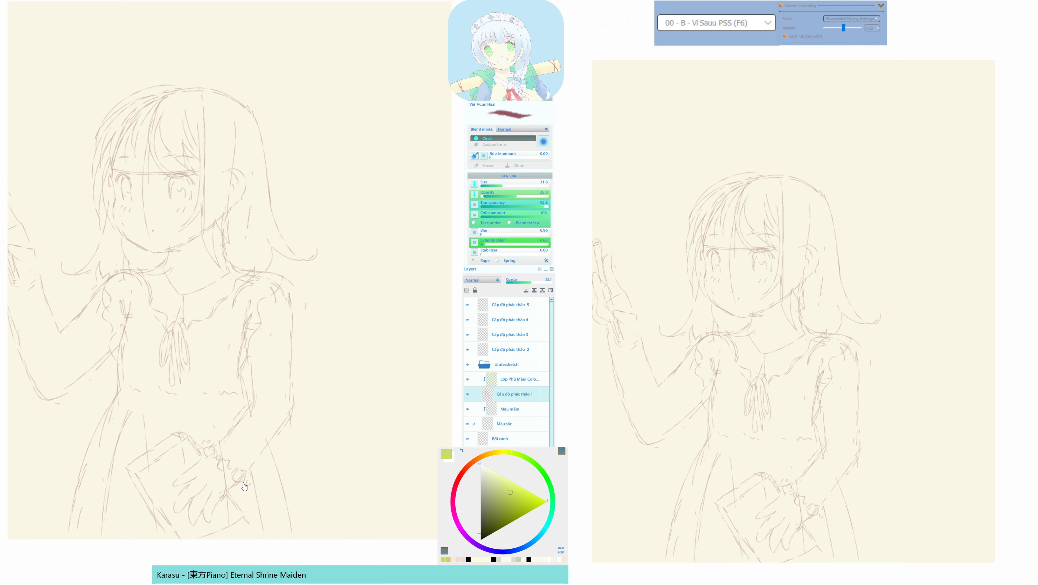
Erase the face's vertical guide and thin the eye-level guide between the eyes, undoing one excessive erasure.
{"action": "left_click_drag", "start_coordinate": [244, 485], "coordinate": [251, 513]}
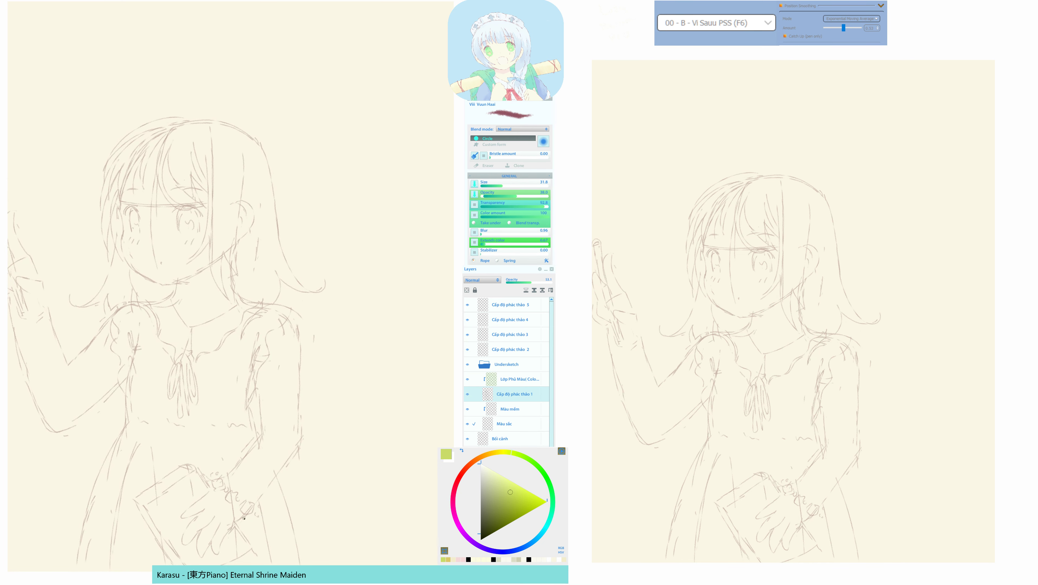
{"action": "left_click_drag", "start_coordinate": [133, 316], "coordinate": [151, 354]}
{"action": "key", "text": "e"}
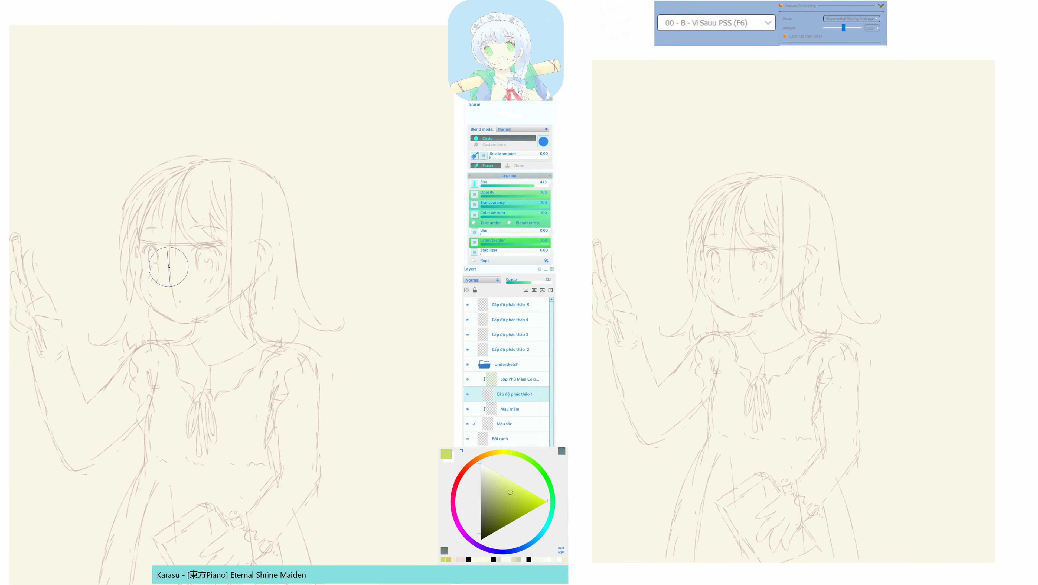
{"action": "key", "text": "F11"}
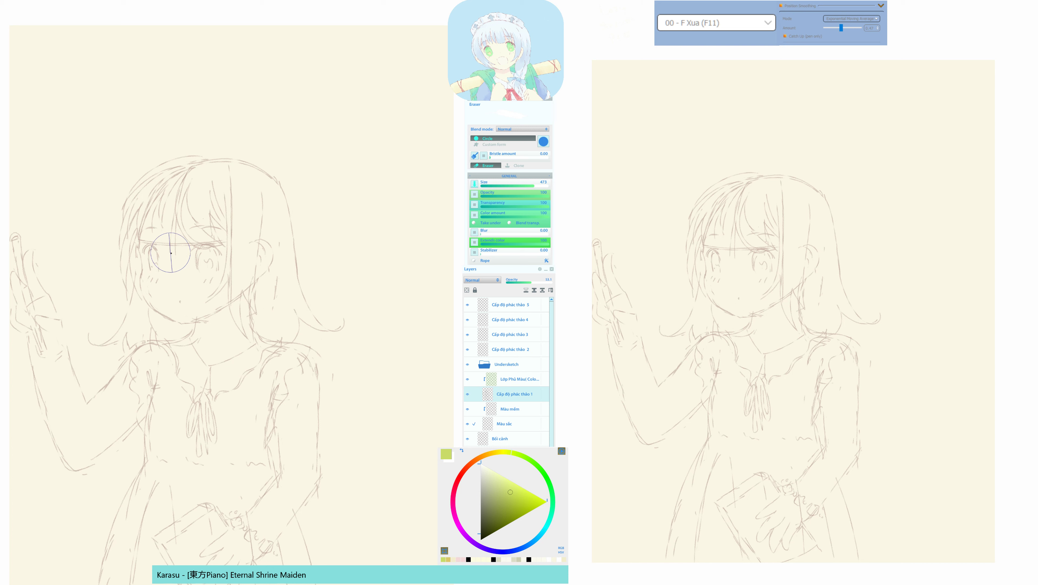
{"action": "left_click_drag", "start_coordinate": [168, 247], "coordinate": [184, 248]}
{"action": "key", "text": "b"}
{"action": "key", "text": "F6"}
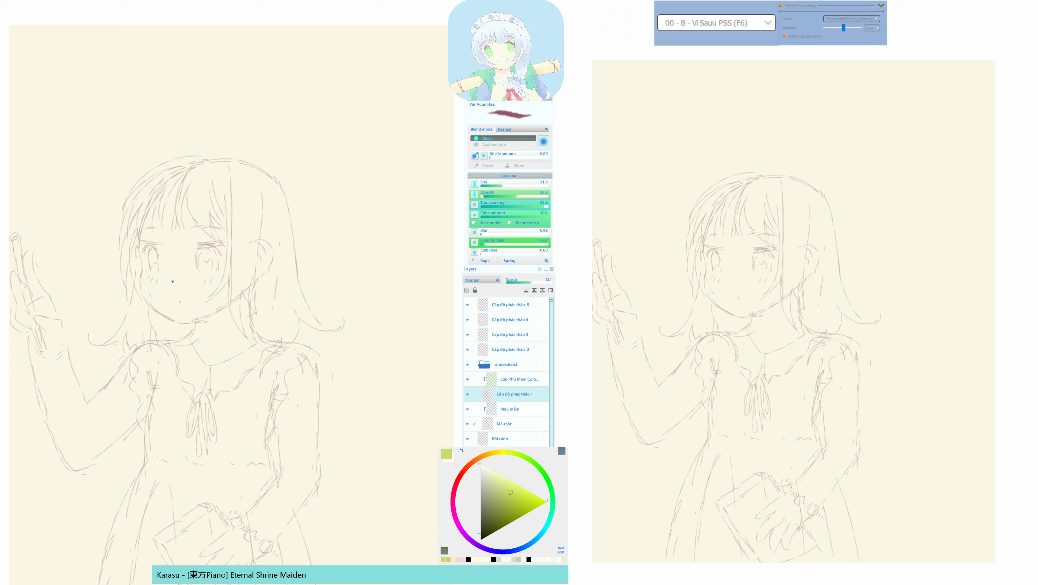
{"action": "key", "text": "ctrl+z"}
{"action": "key", "text": "e"}
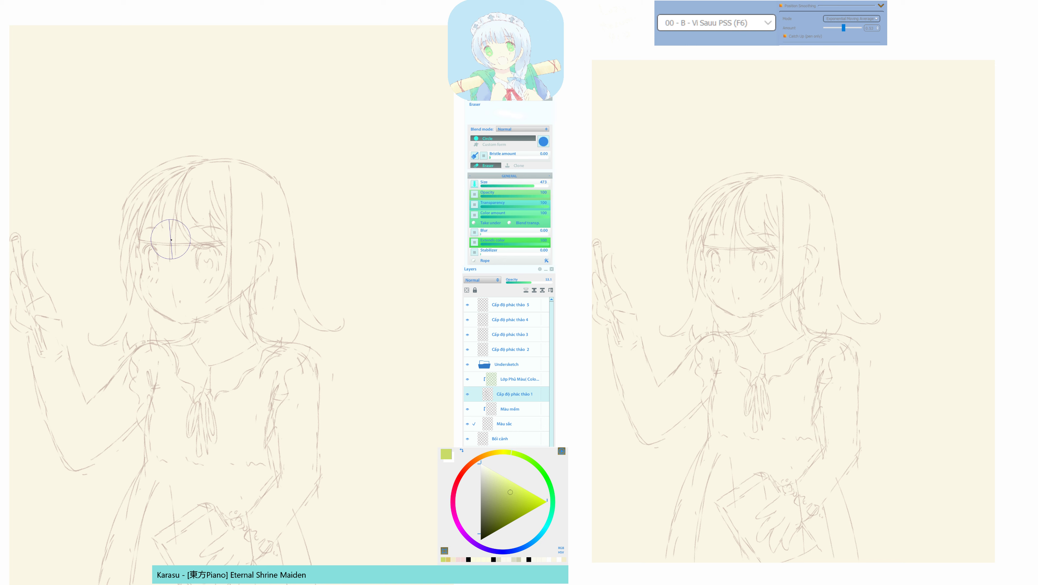
{"action": "key", "text": "F11"}
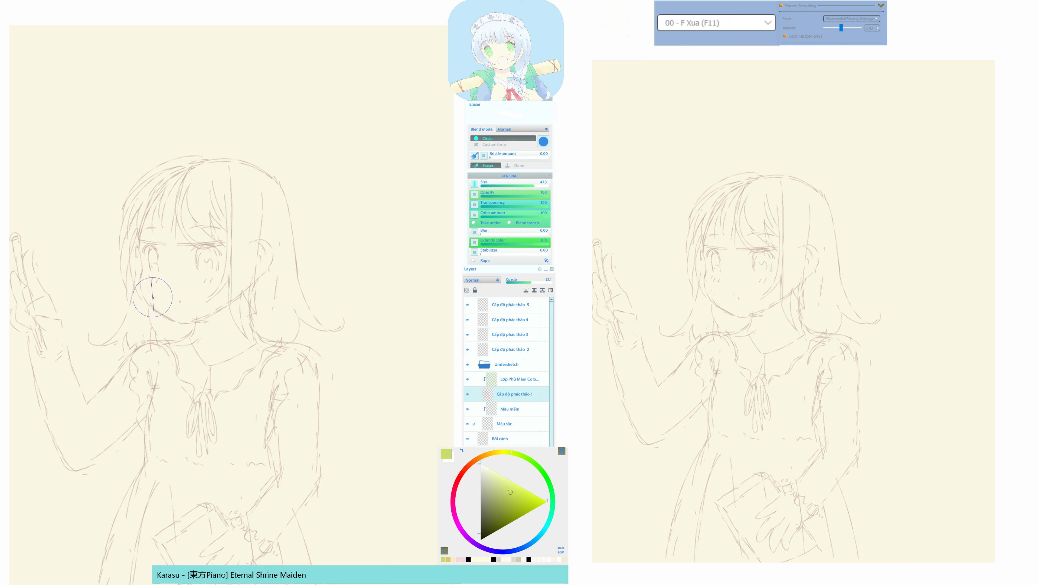
Touch up the neck and jaw strokes with the thin sketch brush, checking the face in mirrored view.
{"action": "key", "text": "F6"}
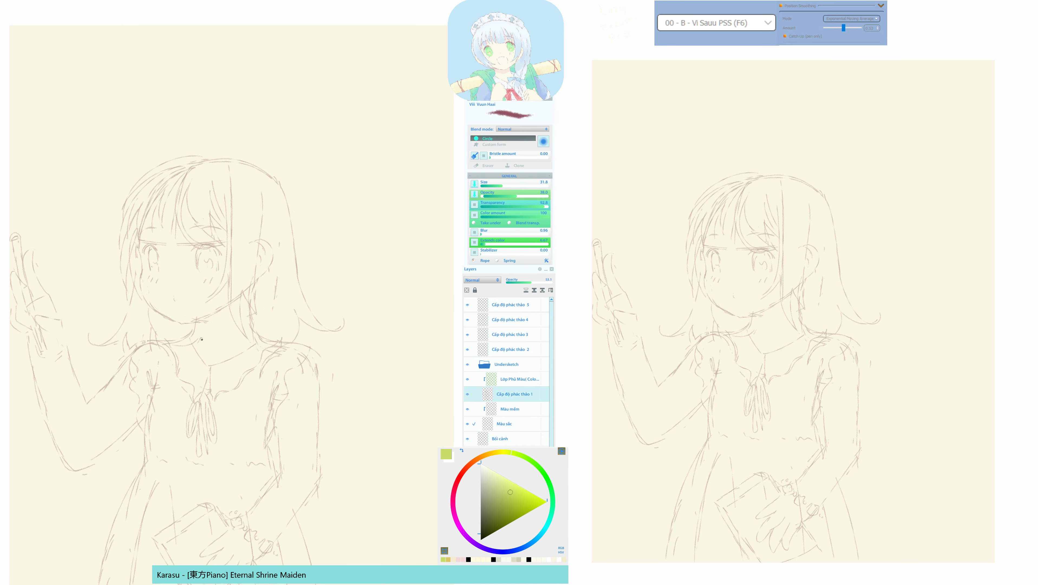
{"action": "left_click_drag", "start_coordinate": [213, 354], "coordinate": [212, 356]}
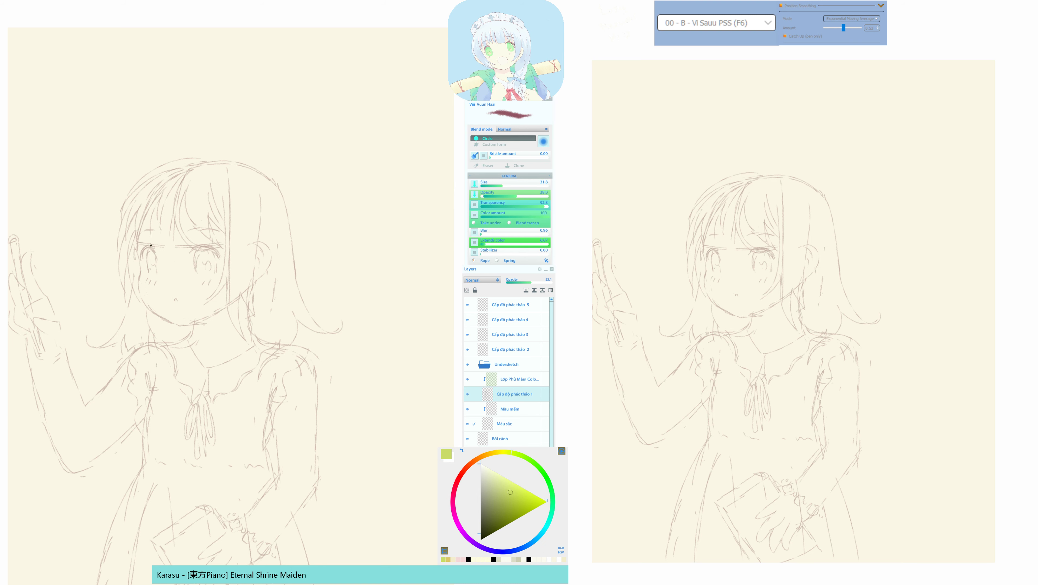
{"action": "key", "text": "h"}
{"action": "key", "text": "h"}
{"action": "left_click_drag", "start_coordinate": [211, 318], "coordinate": [176, 298]}
{"action": "key", "text": "F11"}
{"action": "key", "text": "F6"}
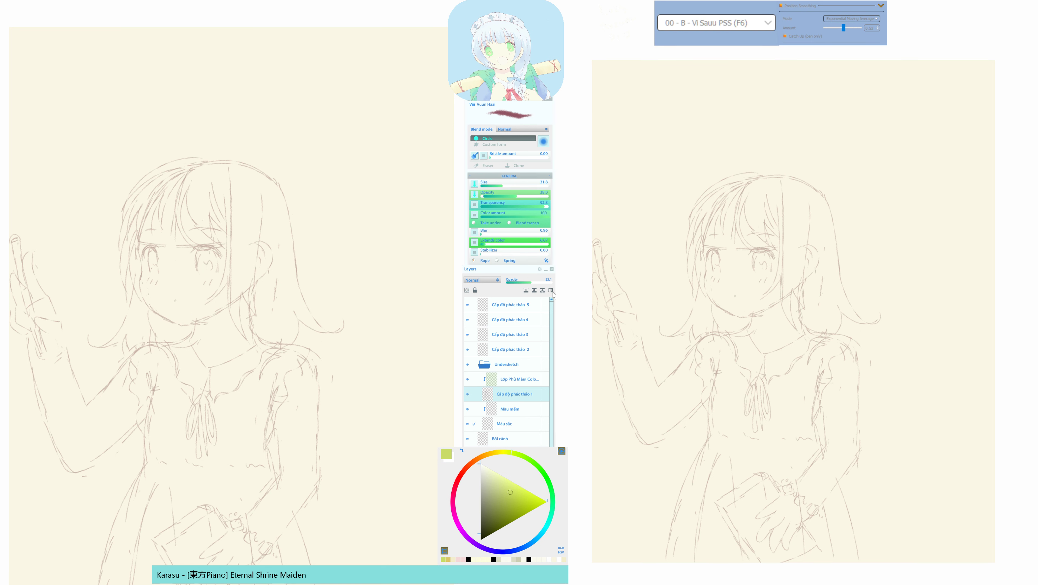
Fade the first-level sketch layer to a faint guide and make the 'Cấp độ phác thảo 3' layer active with the Vii Sooun brush.
{"action": "left_click", "coordinate": [513, 281]}
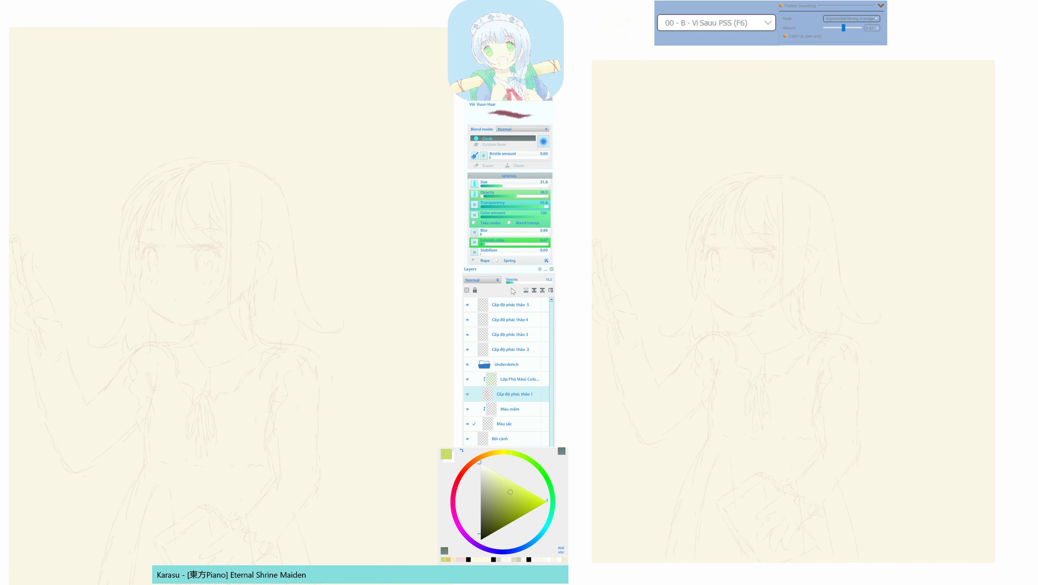
{"action": "left_click", "coordinate": [527, 337]}
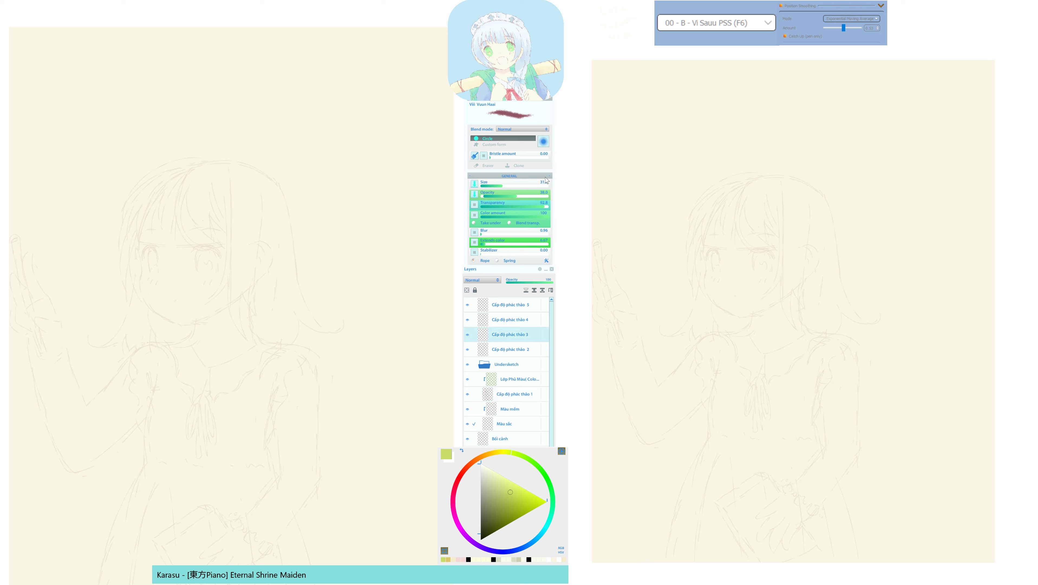
{"action": "key", "text": "F7"}
Draw the refined face contour from temple to chin with a short neck line, undoing the rejected strokes.
{"action": "mouse_move", "coordinate": [138, 250]}
{"action": "left_mouse_down"}
{"action": "mouse_move", "coordinate": [144, 296]}
{"action": "mouse_move", "coordinate": [180, 326]}
{"action": "left_mouse_up"}
{"action": "key", "text": "ctrl+z"}
{"action": "key", "text": "ctrl+z"}
{"action": "mouse_move", "coordinate": [139, 258]}
{"action": "left_mouse_down"}
{"action": "mouse_move", "coordinate": [144, 298]}
{"action": "mouse_move", "coordinate": [160, 317]}
{"action": "mouse_move", "coordinate": [182, 326]}
{"action": "mouse_move", "coordinate": [223, 310]}
{"action": "left_mouse_up"}
{"action": "key", "text": "ctrl+z"}
{"action": "key", "text": "ctrl+z"}
{"action": "mouse_move", "coordinate": [182, 325]}
{"action": "left_mouse_down"}
{"action": "mouse_move", "coordinate": [212, 316]}
{"action": "mouse_move", "coordinate": [193, 338]}
{"action": "left_mouse_up"}
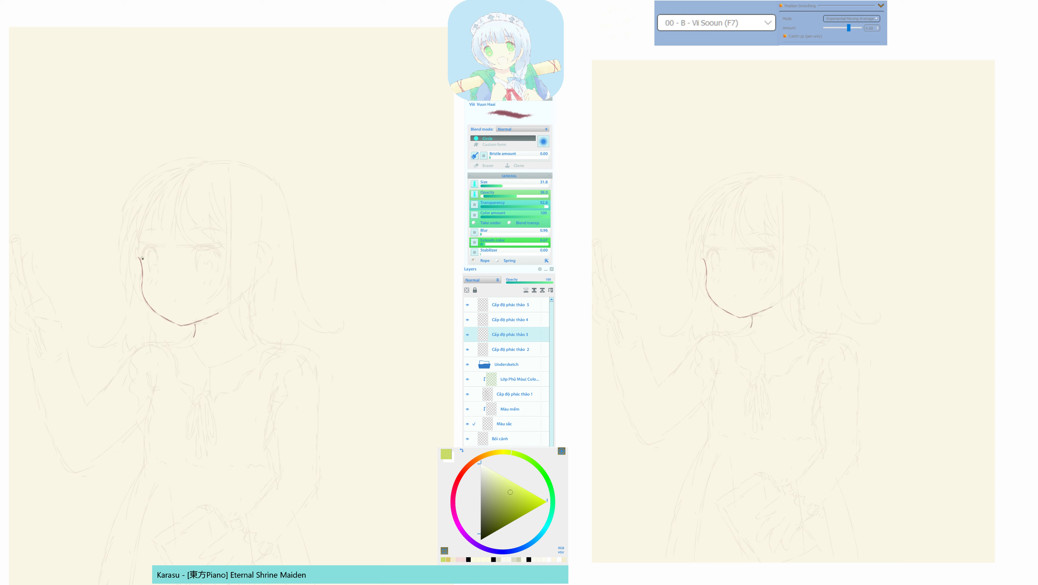
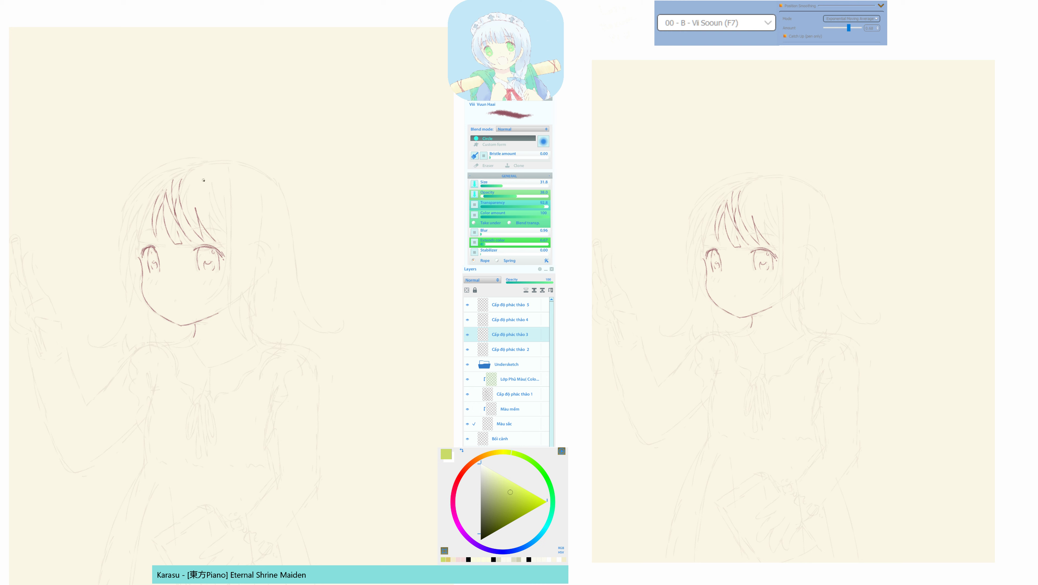
Draw the bang strands, side lock and outer hair contour up to the crown on the raised-hand side, undoing rejected strokes.
{"action": "left_click_drag", "start_coordinate": [203, 180], "coordinate": [213, 215]}
{"action": "left_click_drag", "start_coordinate": [151, 208], "coordinate": [145, 300]}
{"action": "mouse_move", "coordinate": [136, 259]}
{"action": "left_mouse_down"}
{"action": "mouse_move", "coordinate": [142, 208]}
{"action": "mouse_move", "coordinate": [133, 267]}
{"action": "mouse_move", "coordinate": [129, 207]}
{"action": "mouse_move", "coordinate": [123, 262]}
{"action": "mouse_move", "coordinate": [129, 216]}
{"action": "mouse_move", "coordinate": [121, 251]}
{"action": "mouse_move", "coordinate": [128, 205]}
{"action": "mouse_move", "coordinate": [195, 155]}
{"action": "left_mouse_up"}
{"action": "key", "text": "ctrl+z"}
{"action": "key", "text": "ctrl+z"}
{"action": "key", "text": "h"}
{"action": "left_click_drag", "start_coordinate": [271, 176], "coordinate": [170, 176]}
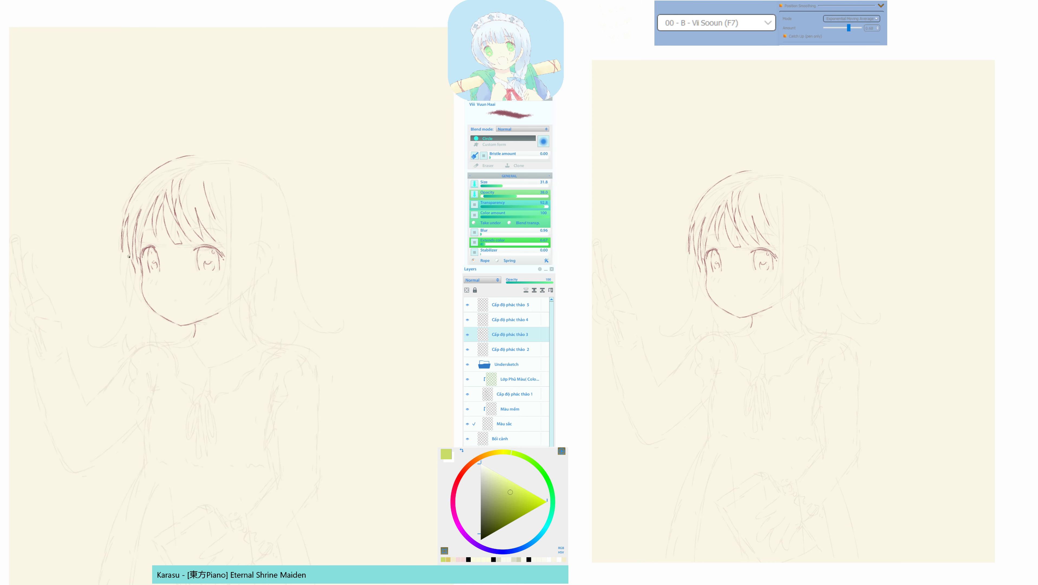
{"action": "mouse_move", "coordinate": [123, 250]}
{"action": "left_mouse_down"}
{"action": "mouse_move", "coordinate": [128, 206]}
{"action": "mouse_move", "coordinate": [146, 181]}
{"action": "mouse_move", "coordinate": [203, 157]}
{"action": "left_mouse_up"}
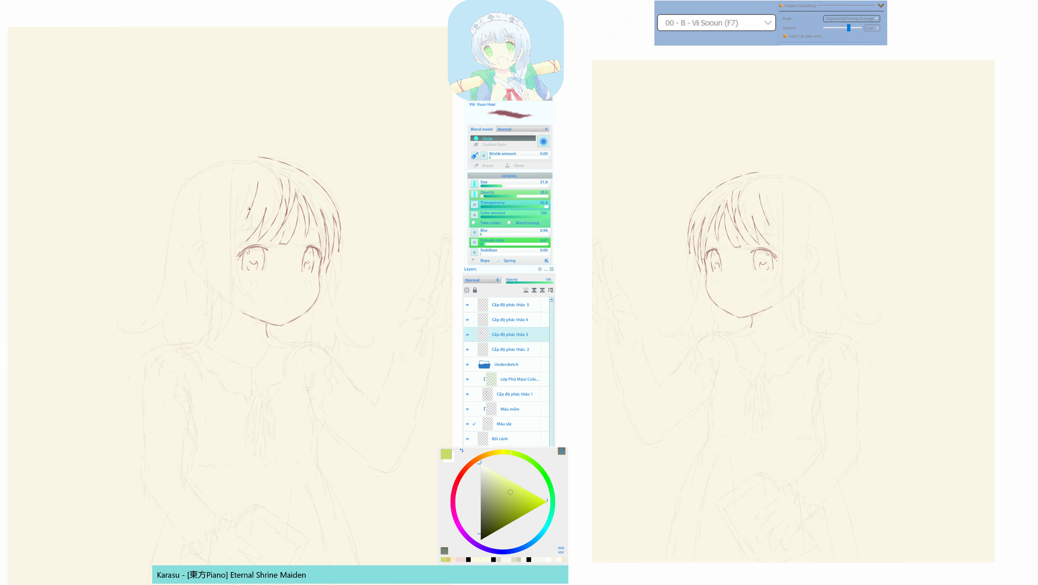
Draw the remaining bangs and the long face-framing locks on the lowered-arm side, undoing one misplaced lock.
{"action": "left_click_drag", "start_coordinate": [214, 218], "coordinate": [223, 238]}
{"action": "left_click_drag", "start_coordinate": [216, 182], "coordinate": [224, 220]}
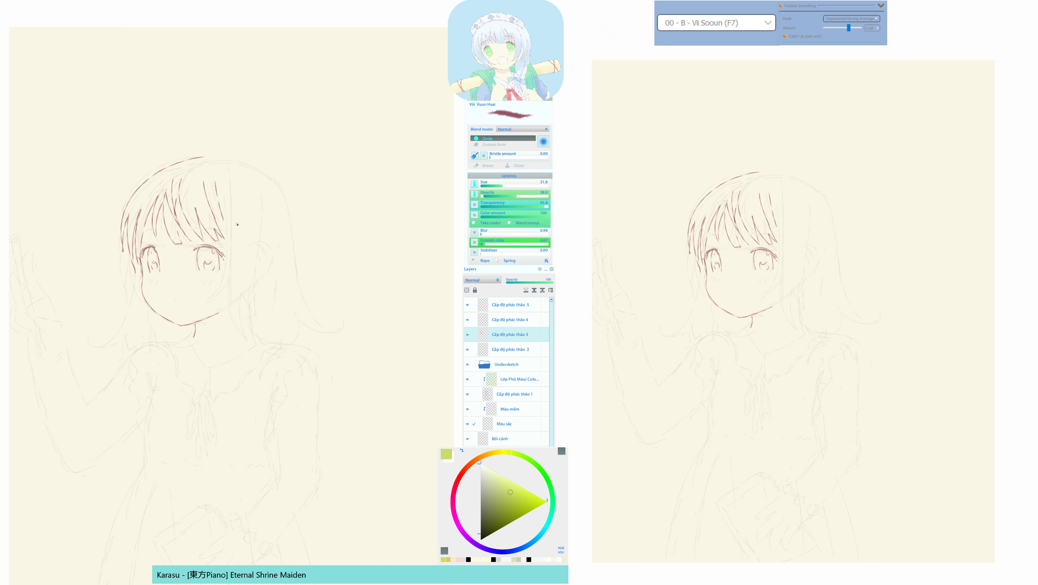
{"action": "mouse_move", "coordinate": [221, 184]}
{"action": "left_mouse_down"}
{"action": "mouse_move", "coordinate": [229, 264]}
{"action": "mouse_move", "coordinate": [212, 302]}
{"action": "mouse_move", "coordinate": [198, 306]}
{"action": "left_mouse_up"}
{"action": "key", "text": "ctrl+z"}
{"action": "mouse_move", "coordinate": [224, 187]}
{"action": "left_mouse_down"}
{"action": "mouse_move", "coordinate": [226, 254]}
{"action": "mouse_move", "coordinate": [208, 303]}
{"action": "mouse_move", "coordinate": [223, 291]}
{"action": "mouse_move", "coordinate": [237, 327]}
{"action": "mouse_move", "coordinate": [260, 339]}
{"action": "mouse_move", "coordinate": [247, 333]}
{"action": "mouse_move", "coordinate": [239, 301]}
{"action": "mouse_move", "coordinate": [266, 313]}
{"action": "mouse_move", "coordinate": [255, 284]}
{"action": "mouse_move", "coordinate": [260, 191]}
{"action": "left_mouse_up"}
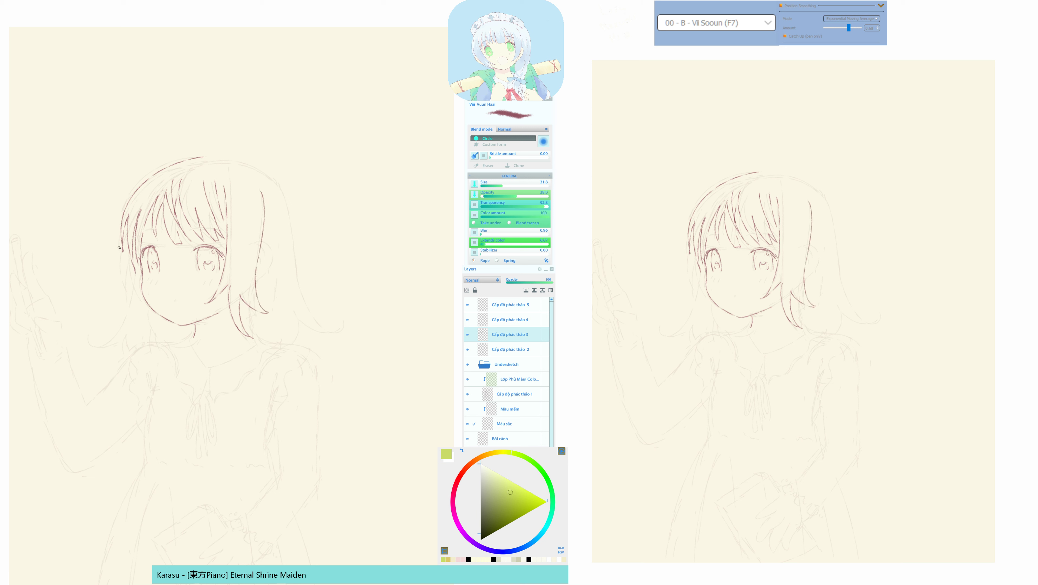
Draw the hair falling to an outward-flicked tip on the raised-hand side, undoing the rejected strokes.
{"action": "left_click_drag", "start_coordinate": [123, 254], "coordinate": [127, 291]}
{"action": "key", "text": "ctrl+z"}
{"action": "mouse_move", "coordinate": [126, 252]}
{"action": "left_mouse_down"}
{"action": "mouse_move", "coordinate": [128, 287]}
{"action": "mouse_move", "coordinate": [133, 265]}
{"action": "mouse_move", "coordinate": [128, 314]}
{"action": "mouse_move", "coordinate": [108, 341]}
{"action": "mouse_move", "coordinate": [92, 339]}
{"action": "mouse_move", "coordinate": [128, 339]}
{"action": "left_mouse_up"}
{"action": "key", "text": "ctrl+z"}
{"action": "key", "text": "ctrl+z"}
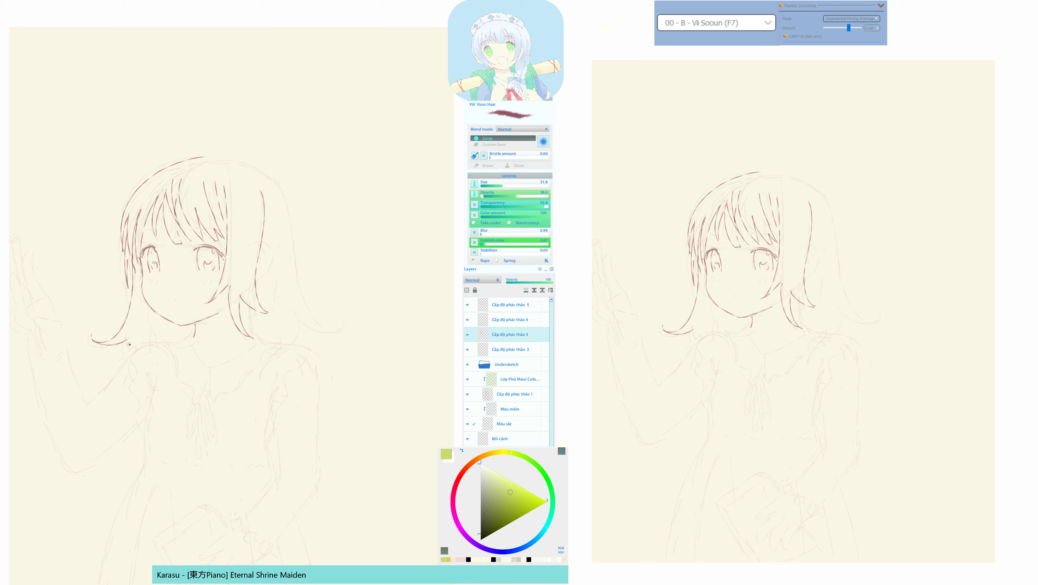
Draw the outer hair contour from the crown down the lowered-arm side in mirrored view, undoing the first attempt.
{"action": "key", "text": "h"}
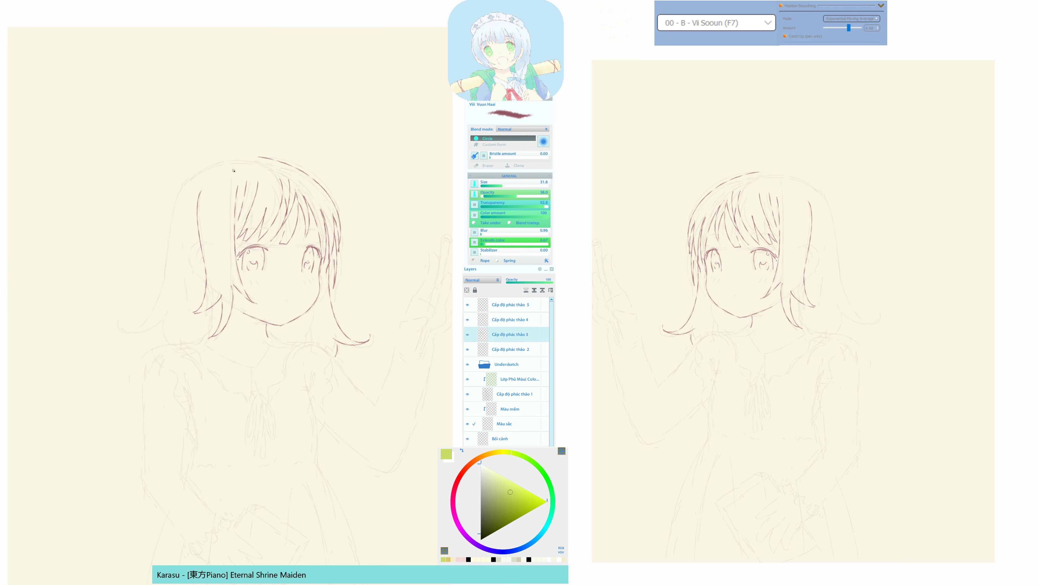
{"action": "mouse_move", "coordinate": [257, 159]}
{"action": "left_mouse_down"}
{"action": "mouse_move", "coordinate": [221, 155]}
{"action": "mouse_move", "coordinate": [181, 183]}
{"action": "mouse_move", "coordinate": [161, 225]}
{"action": "mouse_move", "coordinate": [153, 282]}
{"action": "left_mouse_up"}
{"action": "key", "text": "ctrl+z"}
{"action": "mouse_move", "coordinate": [255, 154]}
{"action": "left_mouse_down"}
{"action": "mouse_move", "coordinate": [225, 158]}
{"action": "mouse_move", "coordinate": [182, 196]}
{"action": "mouse_move", "coordinate": [164, 240]}
{"action": "mouse_move", "coordinate": [163, 287]}
{"action": "left_mouse_up"}
{"action": "key", "text": "h"}
{"action": "key", "text": "h"}
{"action": "key", "text": "h"}
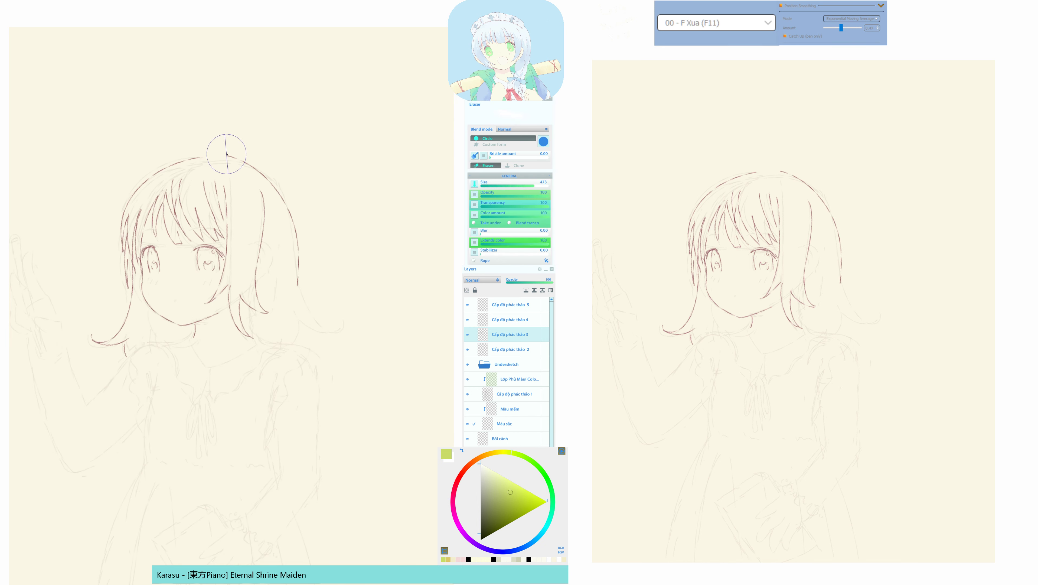
Join the two halves of the hair's outer contour with a smooth line across the crown.
{"action": "key", "text": "F6"}
{"action": "key", "text": "F7"}
{"action": "left_click_drag", "start_coordinate": [202, 157], "coordinate": [218, 156]}
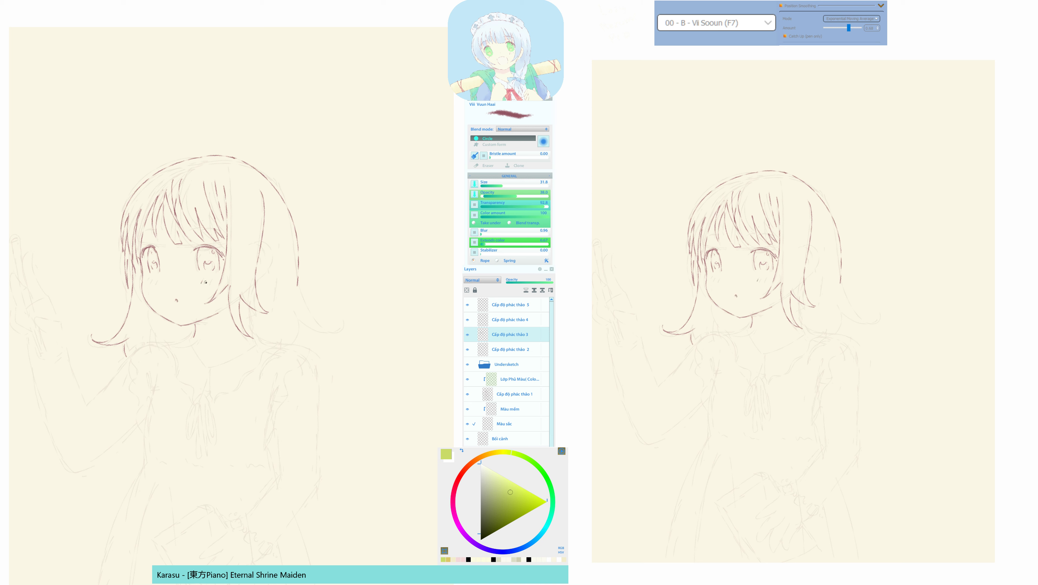
Add blush marks under the eyes and draw both eyebrows on the 'Cấp độ phác thảo 4' layer.
{"action": "left_click_drag", "start_coordinate": [206, 279], "coordinate": [204, 284]}
{"action": "left_click", "coordinate": [511, 320]}
{"action": "left_click_drag", "start_coordinate": [194, 244], "coordinate": [218, 232]}
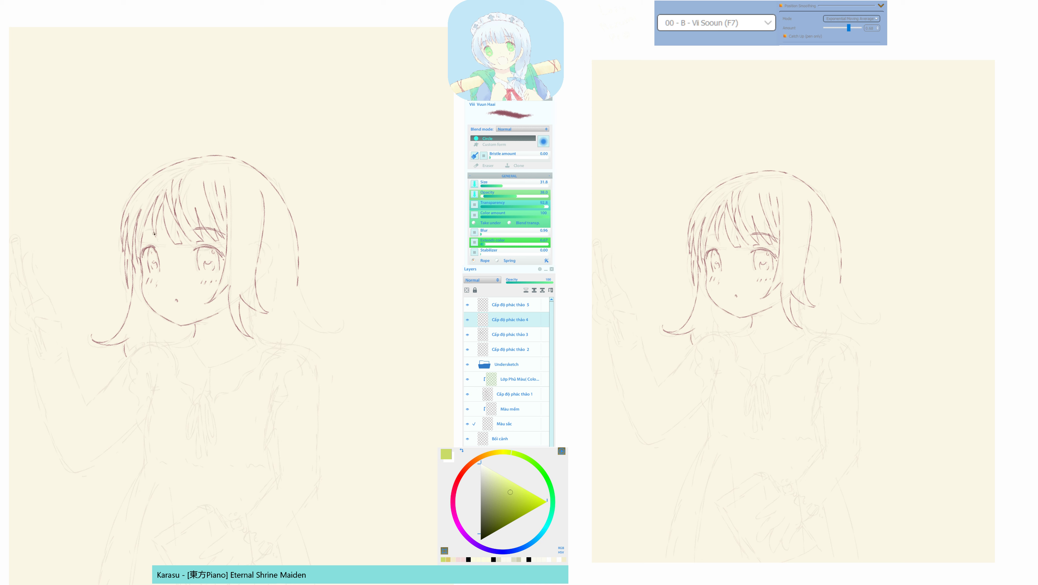
{"action": "left_click_drag", "start_coordinate": [144, 232], "coordinate": [147, 231]}
Draw the neck lines and the collar's ruffled outer edge on the 'Cấp độ phác thảo 3' layer, undoing one stroke.
{"action": "left_click", "coordinate": [513, 338]}
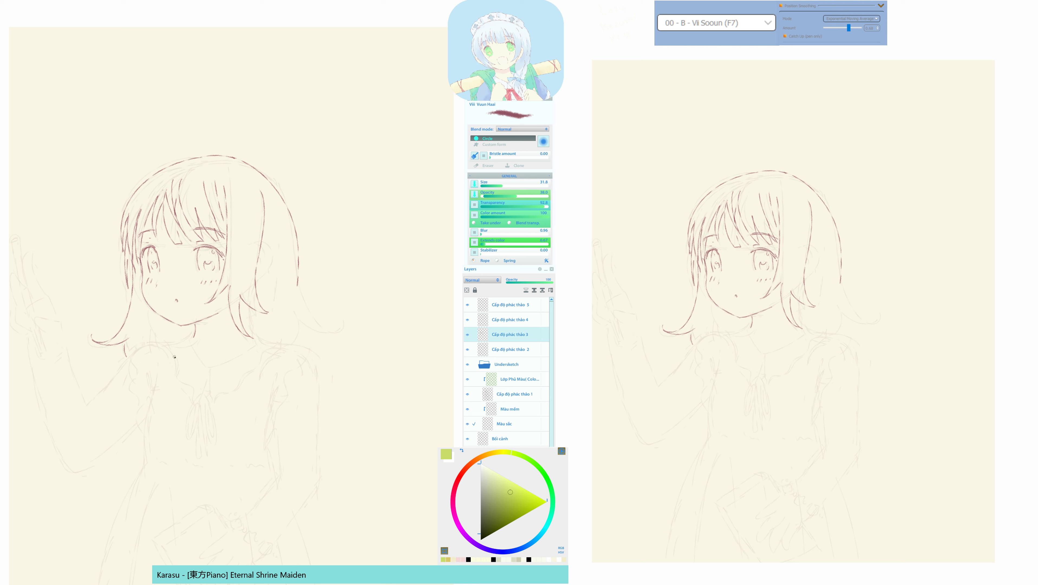
{"action": "left_click_drag", "start_coordinate": [191, 343], "coordinate": [208, 368]}
{"action": "mouse_move", "coordinate": [191, 330]}
{"action": "left_mouse_down"}
{"action": "mouse_move", "coordinate": [161, 340]}
{"action": "mouse_move", "coordinate": [174, 367]}
{"action": "mouse_move", "coordinate": [172, 352]}
{"action": "mouse_move", "coordinate": [194, 331]}
{"action": "mouse_move", "coordinate": [163, 343]}
{"action": "mouse_move", "coordinate": [194, 397]}
{"action": "left_mouse_up"}
{"action": "key", "text": "ctrl+z"}
{"action": "left_click_drag", "start_coordinate": [226, 391], "coordinate": [277, 350]}
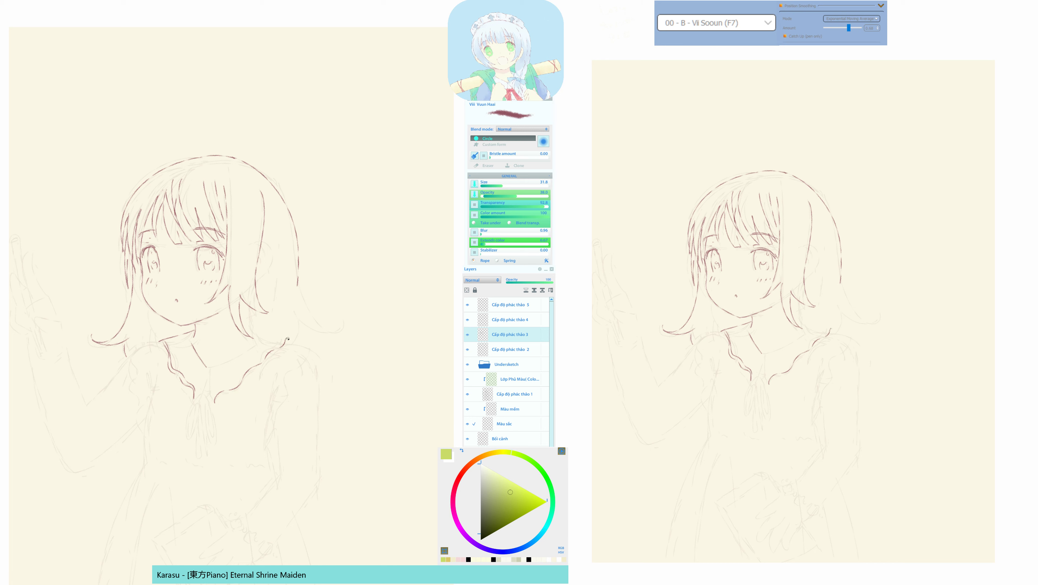
{"action": "left_click_drag", "start_coordinate": [281, 338], "coordinate": [243, 327]}
Draw the collar's centre opening and its inner V-shaped neckline up toward the lowered-arm shoulder.
{"action": "key", "text": "F11"}
{"action": "key", "text": "F7"}
{"action": "left_click_drag", "start_coordinate": [209, 369], "coordinate": [211, 402]}
{"action": "left_click_drag", "start_coordinate": [213, 366], "coordinate": [262, 341]}
Draw the wavy ruffled sleeve edges on both sides of the bodice.
{"action": "left_click_drag", "start_coordinate": [136, 380], "coordinate": [139, 428]}
{"action": "mouse_move", "coordinate": [310, 349]}
{"action": "left_mouse_down"}
{"action": "mouse_move", "coordinate": [287, 364]}
{"action": "mouse_move", "coordinate": [270, 438]}
{"action": "left_mouse_up"}
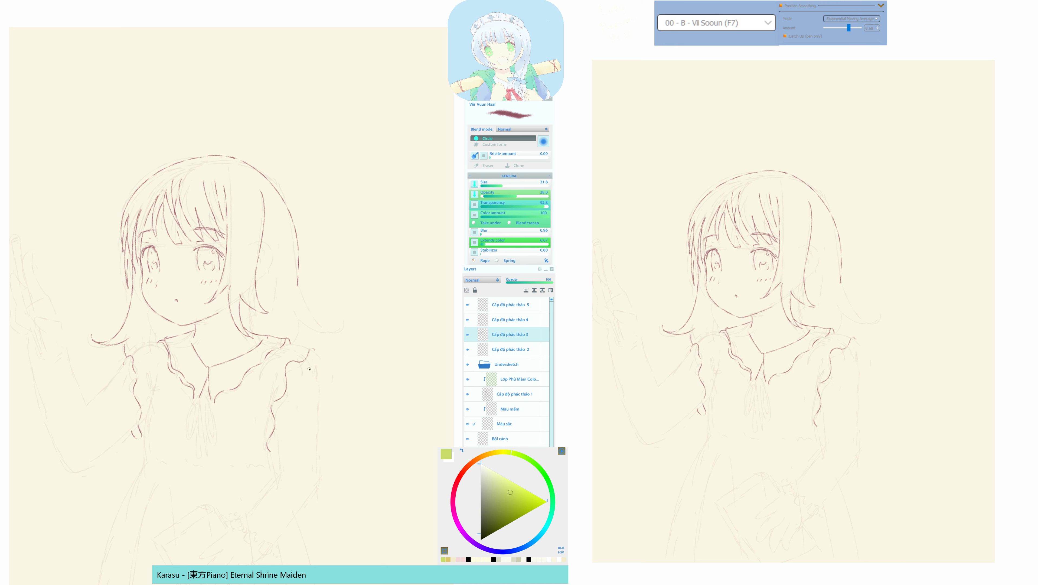
Draw the lowered arm's outer and inner contours from the sleeve to the wrist on the 'Cấp độ phác thảo 3' layer.
{"action": "mouse_move", "coordinate": [314, 352]}
{"action": "left_mouse_down"}
{"action": "mouse_move", "coordinate": [320, 482]}
{"action": "mouse_move", "coordinate": [284, 441]}
{"action": "mouse_move", "coordinate": [261, 389]}
{"action": "mouse_move", "coordinate": [266, 416]}
{"action": "mouse_move", "coordinate": [227, 466]}
{"action": "left_mouse_up"}
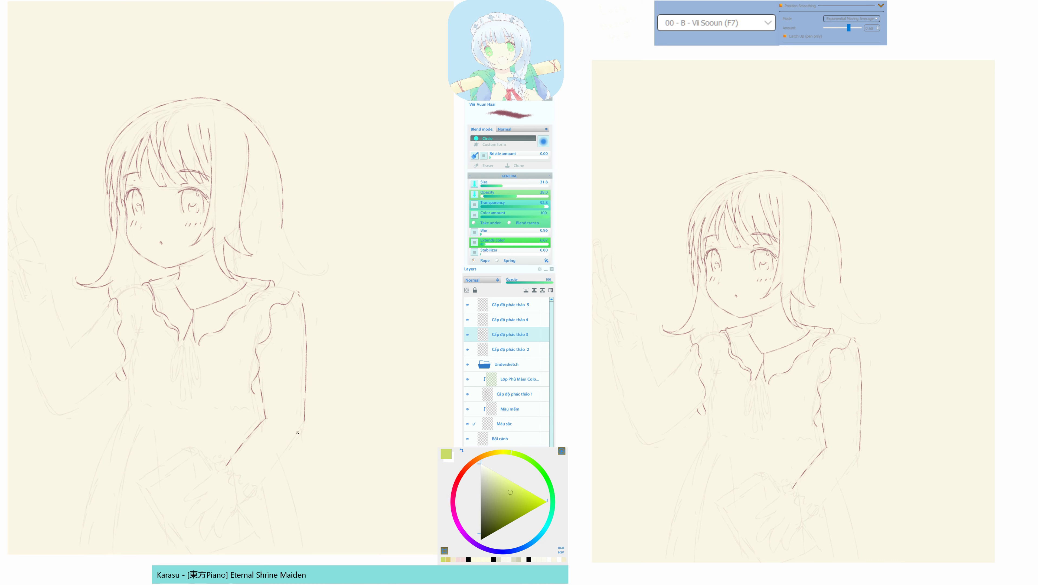
{"action": "left_click_drag", "start_coordinate": [304, 420], "coordinate": [261, 484]}
{"action": "left_click_drag", "start_coordinate": [246, 426], "coordinate": [263, 448]}
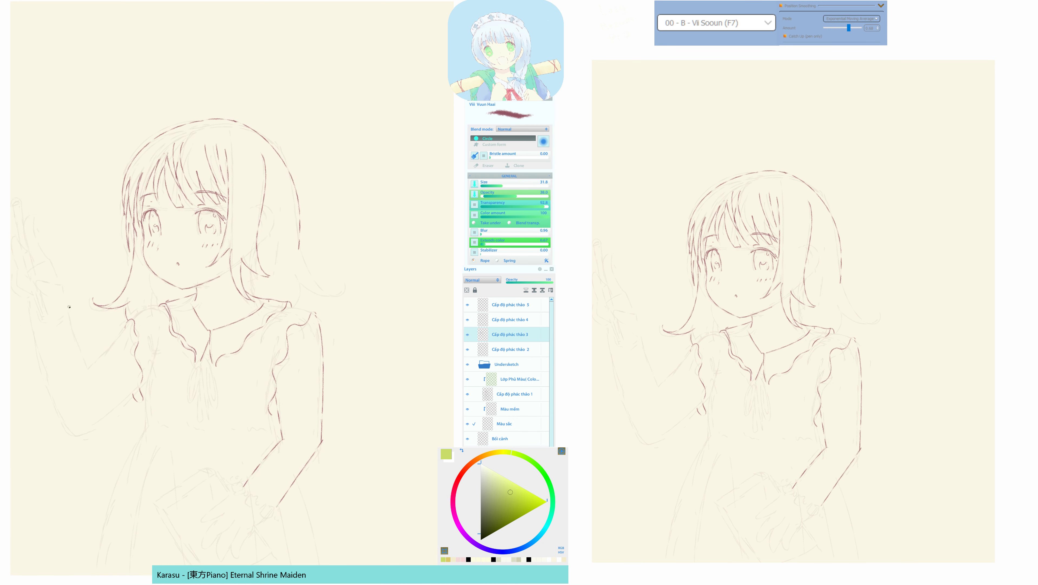
Draw the raised arm's forearm and upper-arm contours, including the bend at the elbow.
{"action": "mouse_move", "coordinate": [67, 306]}
{"action": "left_mouse_down"}
{"action": "mouse_move", "coordinate": [87, 374]}
{"action": "mouse_move", "coordinate": [131, 320]}
{"action": "left_mouse_up"}
{"action": "left_click_drag", "start_coordinate": [31, 329], "coordinate": [41, 364]}
{"action": "mouse_move", "coordinate": [53, 400]}
{"action": "left_mouse_down"}
{"action": "mouse_move", "coordinate": [73, 438]}
{"action": "mouse_move", "coordinate": [93, 425]}
{"action": "left_mouse_up"}
{"action": "key", "text": "F11"}
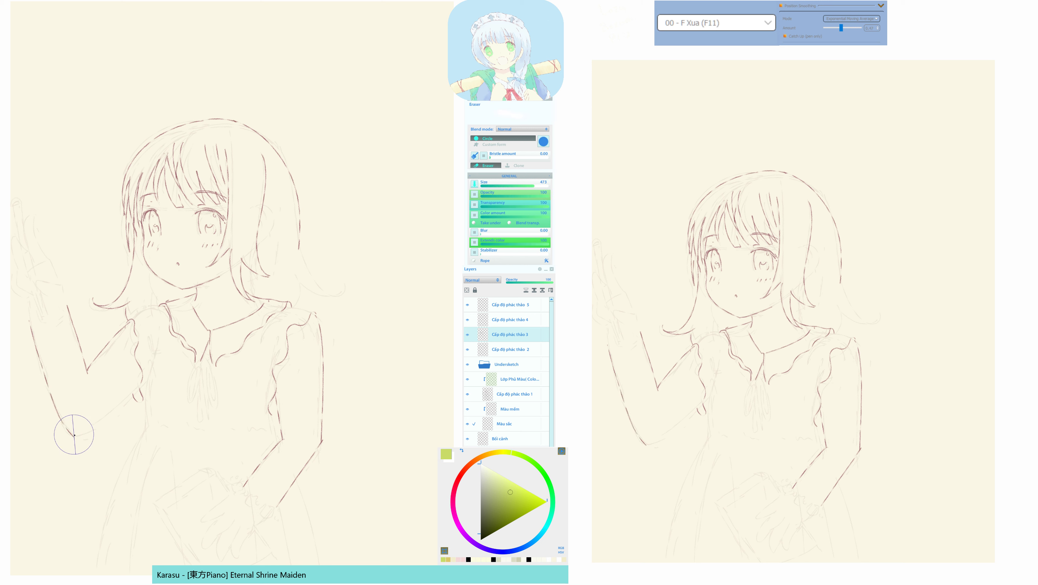
{"action": "key", "text": "F7"}
{"action": "left_click_drag", "start_coordinate": [74, 436], "coordinate": [129, 401]}
Draw the raised hand's thumb and its palm edge above the wrist.
{"action": "left_click_drag", "start_coordinate": [150, 330], "coordinate": [161, 363]}
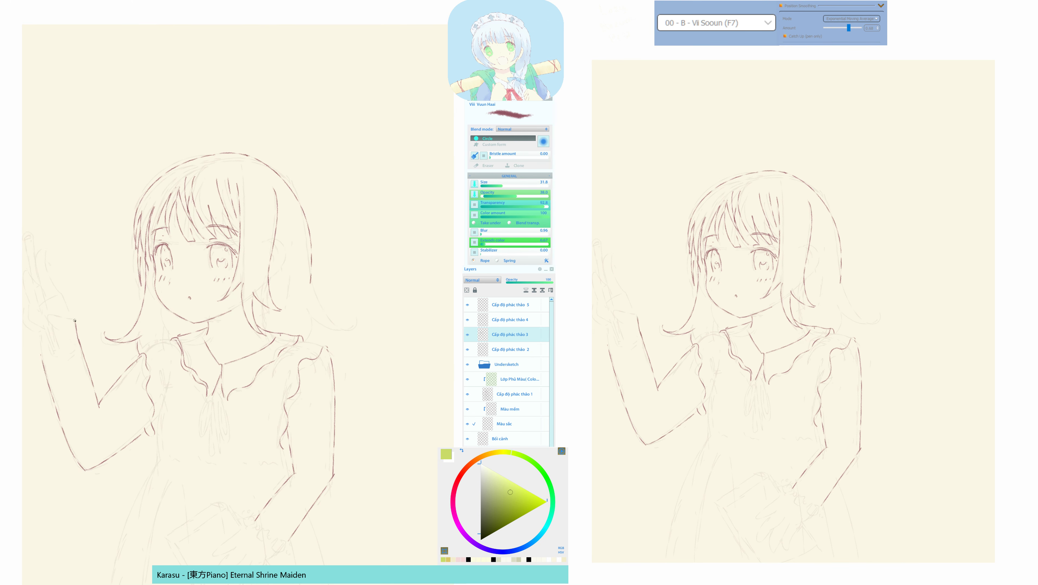
{"action": "left_click_drag", "start_coordinate": [73, 318], "coordinate": [64, 314]}
{"action": "key", "text": "m"}
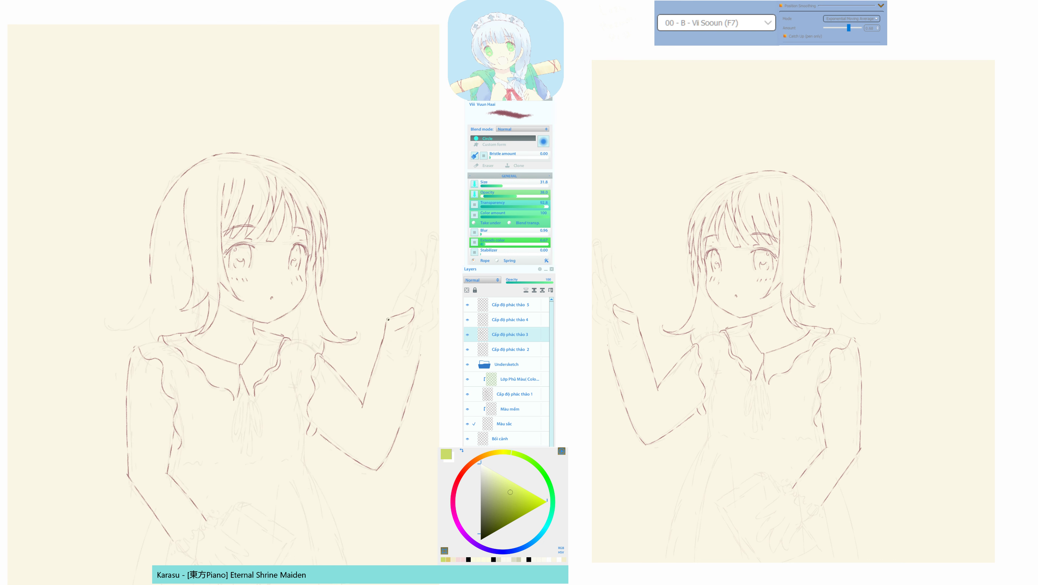
{"action": "mouse_move", "coordinate": [389, 315]}
{"action": "left_mouse_down"}
{"action": "mouse_move", "coordinate": [417, 249]}
{"action": "mouse_move", "coordinate": [424, 260]}
{"action": "left_mouse_up"}
{"action": "left_click_drag", "start_coordinate": [385, 336], "coordinate": [399, 342]}
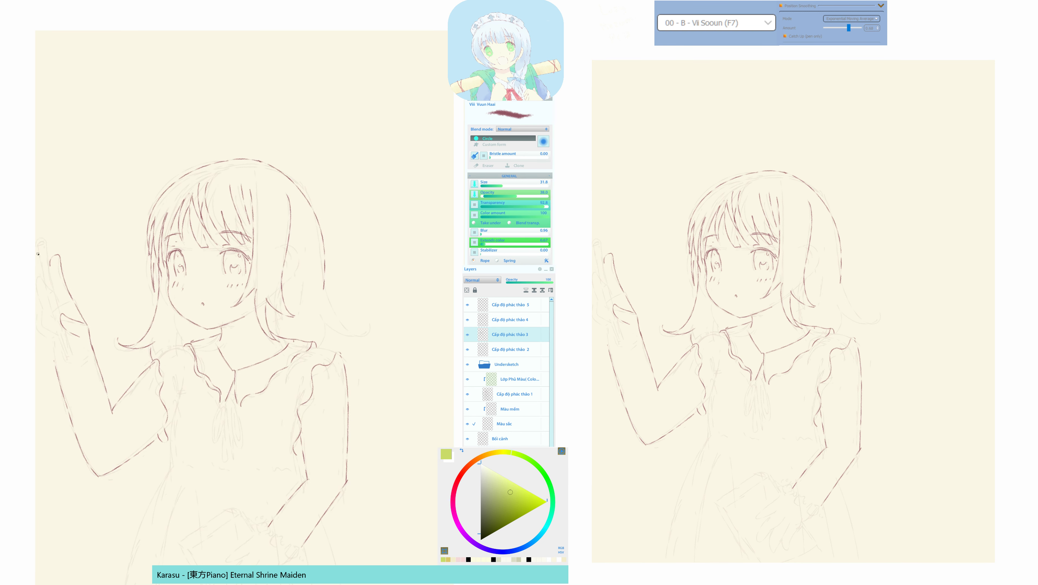
Draw the raised hand's extended and folded fingers beside the palm, undoing one stroke.
{"action": "left_click_drag", "start_coordinate": [40, 266], "coordinate": [57, 330]}
{"action": "key", "text": "ctrl+z"}
{"action": "mouse_move", "coordinate": [40, 275]}
{"action": "left_mouse_down"}
{"action": "mouse_move", "coordinate": [69, 354]}
{"action": "mouse_move", "coordinate": [41, 244]}
{"action": "left_mouse_up"}
{"action": "left_click_drag", "start_coordinate": [35, 282], "coordinate": [45, 307]}
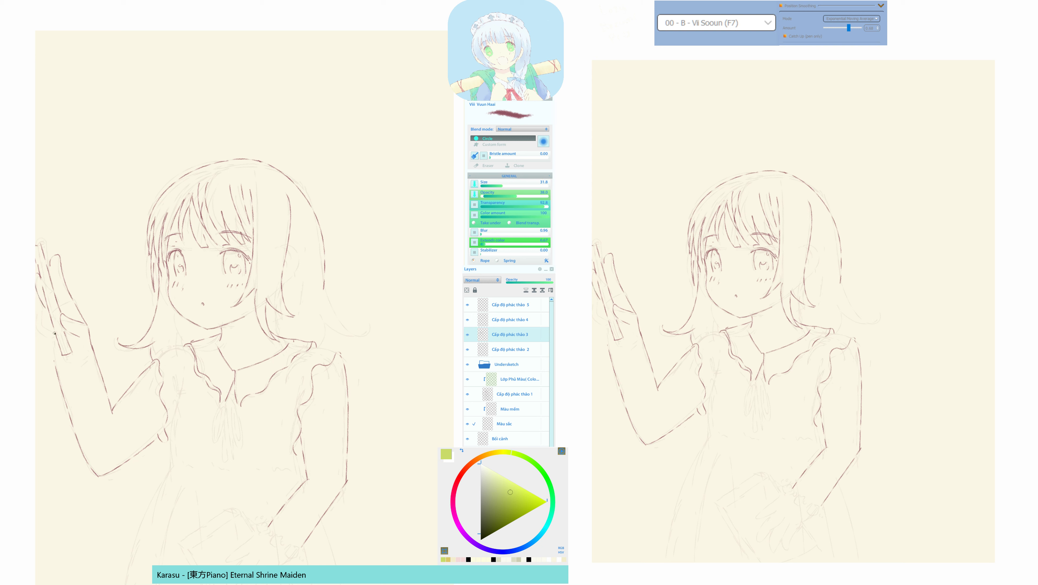
{"action": "left_click_drag", "start_coordinate": [40, 318], "coordinate": [46, 343]}
{"action": "key", "text": "h"}
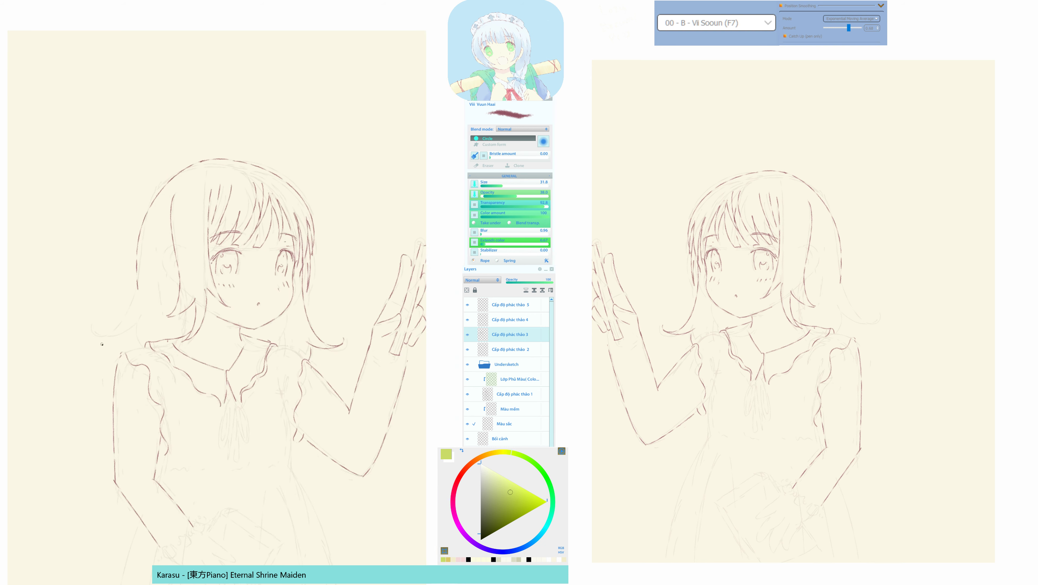
{"action": "key", "text": "h"}
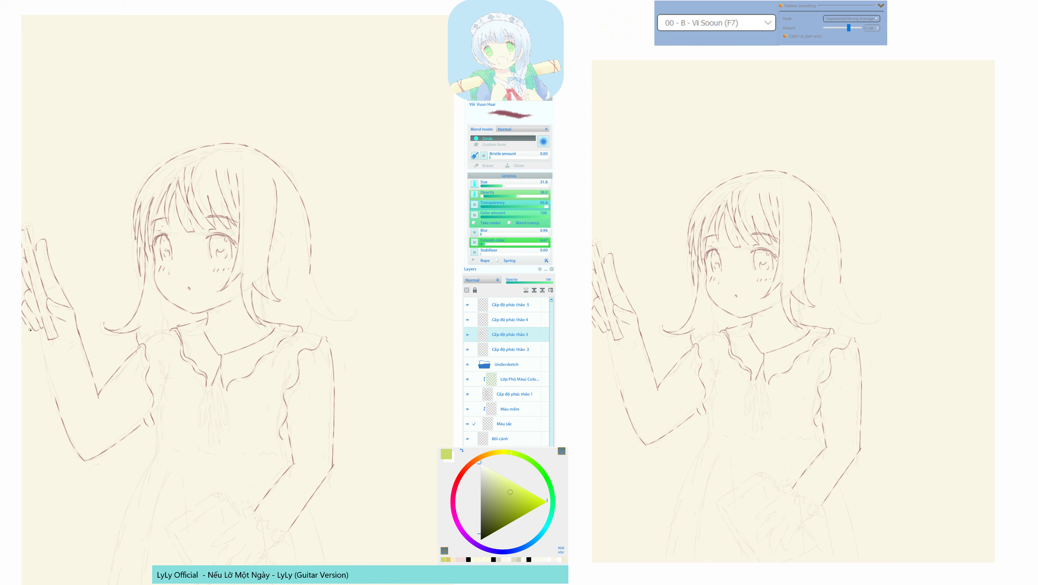
{"action": "left_click_drag", "start_coordinate": [33, 333], "coordinate": [49, 378]}
Draw the outward-flipped hair tip above the lowered arm's shoulder, redoing the first stroke.
{"action": "key", "text": "h"}
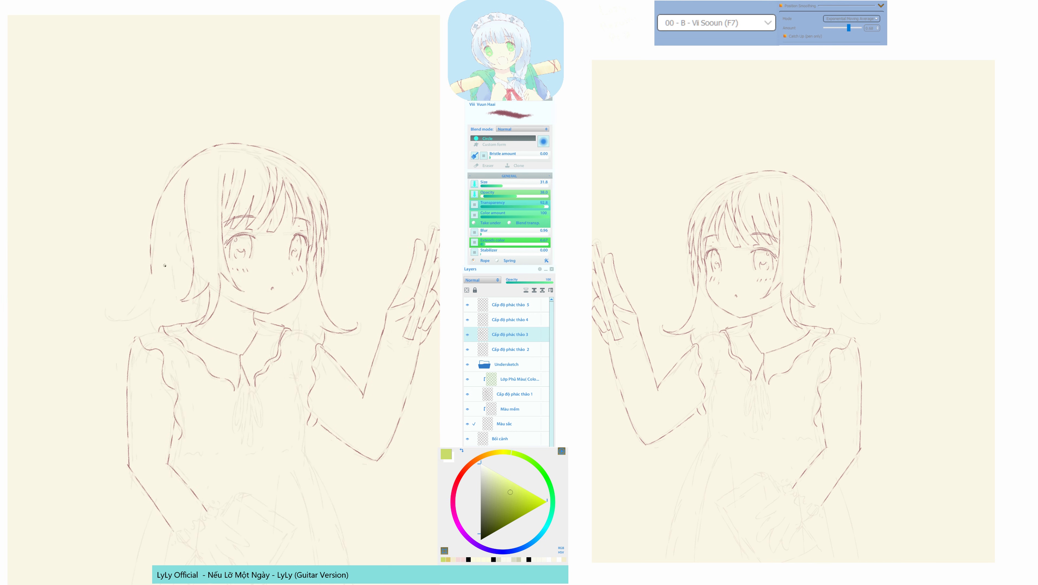
{"action": "mouse_move", "coordinate": [151, 271]}
{"action": "left_mouse_down"}
{"action": "mouse_move", "coordinate": [126, 323]}
{"action": "mouse_move", "coordinate": [108, 327]}
{"action": "left_mouse_up"}
{"action": "key", "text": "ctrl+z"}
{"action": "mouse_move", "coordinate": [151, 273]}
{"action": "left_mouse_down"}
{"action": "mouse_move", "coordinate": [119, 311]}
{"action": "mouse_move", "coordinate": [100, 299]}
{"action": "mouse_move", "coordinate": [109, 315]}
{"action": "mouse_move", "coordinate": [147, 332]}
{"action": "left_mouse_up"}
{"action": "key", "text": "m"}
{"action": "key", "text": "m"}
Erase and redraw the hair's crown outline, and draw the ear inside the side hair.
{"action": "key", "text": "F11"}
{"action": "left_click_drag", "start_coordinate": [163, 190], "coordinate": [209, 143]}
{"action": "key", "text": "F7"}
{"action": "mouse_move", "coordinate": [150, 226]}
{"action": "left_mouse_down"}
{"action": "mouse_move", "coordinate": [153, 208]}
{"action": "mouse_move", "coordinate": [209, 144]}
{"action": "mouse_move", "coordinate": [235, 142]}
{"action": "left_mouse_up"}
{"action": "key", "text": "m"}
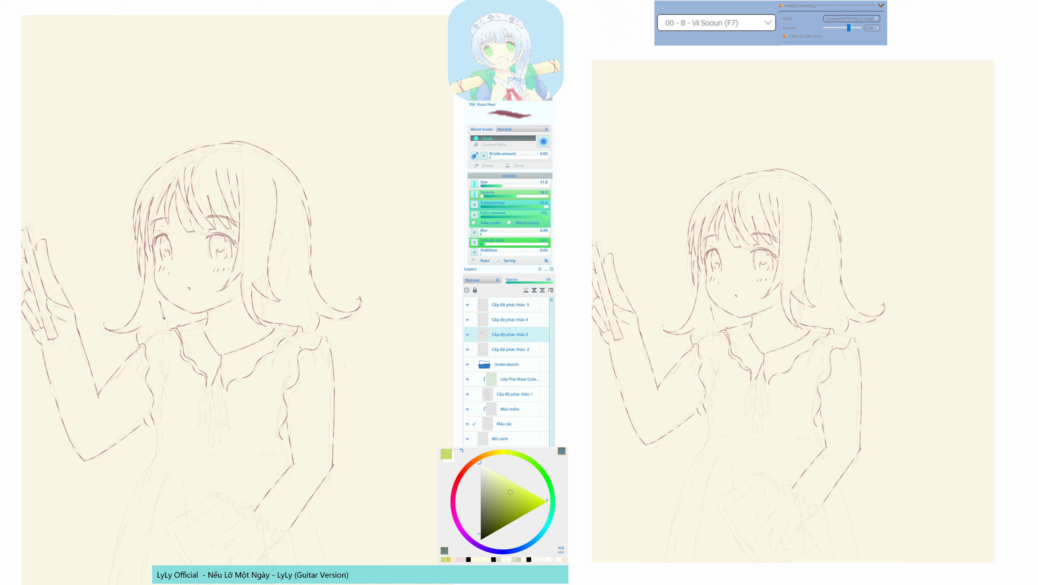
{"action": "key", "text": "ctrl+z"}
{"action": "left_click_drag", "start_coordinate": [139, 248], "coordinate": [140, 236]}
{"action": "mouse_move", "coordinate": [281, 236]}
{"action": "left_mouse_down"}
{"action": "mouse_move", "coordinate": [274, 271]}
{"action": "mouse_move", "coordinate": [273, 256]}
{"action": "left_mouse_up"}
Draw the skirt's two side contours and the broken waistline across the dress.
{"action": "mouse_move", "coordinate": [196, 352]}
{"action": "left_mouse_down"}
{"action": "mouse_move", "coordinate": [211, 325]}
{"action": "mouse_move", "coordinate": [204, 319]}
{"action": "mouse_move", "coordinate": [179, 360]}
{"action": "mouse_move", "coordinate": [183, 337]}
{"action": "mouse_move", "coordinate": [175, 413]}
{"action": "mouse_move", "coordinate": [121, 555]}
{"action": "left_mouse_up"}
{"action": "key", "text": "ctrl+z"}
{"action": "key", "text": "h"}
{"action": "left_click_drag", "start_coordinate": [229, 426], "coordinate": [250, 383]}
{"action": "left_click_drag", "start_coordinate": [183, 373], "coordinate": [179, 389]}
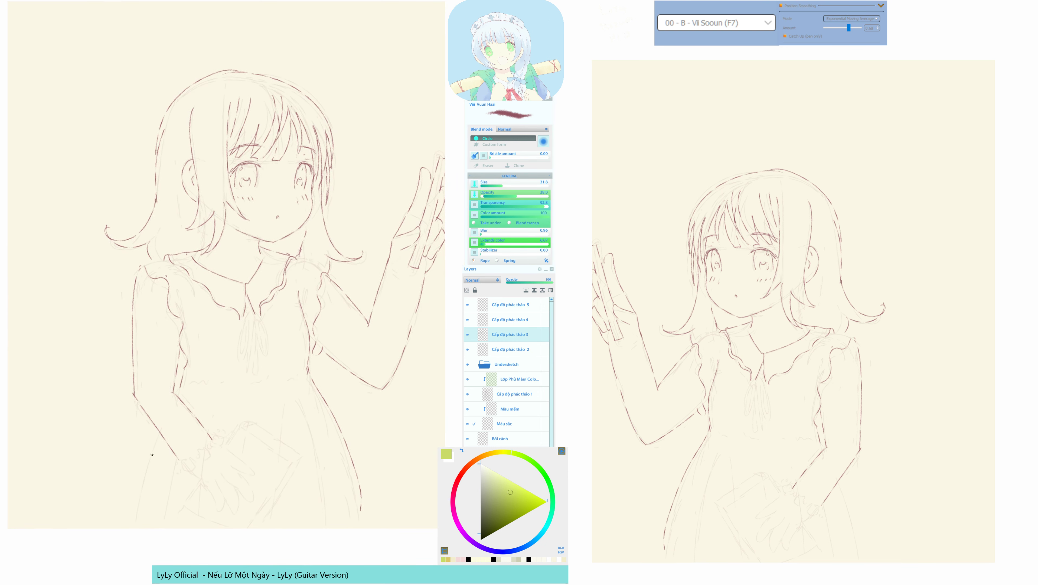
{"action": "left_click_drag", "start_coordinate": [154, 432], "coordinate": [135, 526]}
{"action": "key", "text": "h"}
{"action": "left_click_drag", "start_coordinate": [233, 401], "coordinate": [236, 420]}
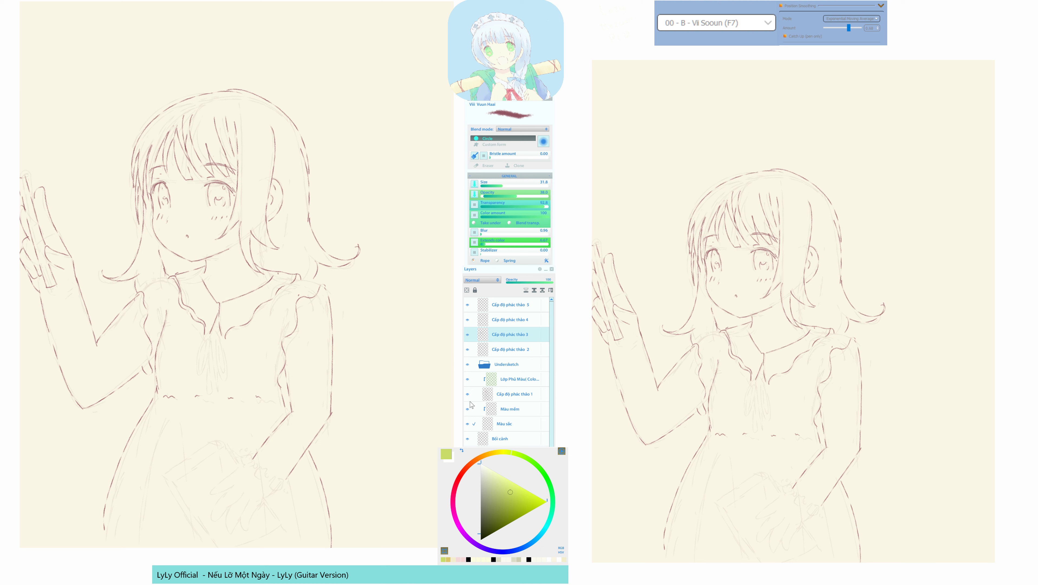
Check the lines with the 'Cấp độ phác thảo 1' layer briefly hidden, and draw the ribbon bow's loops and tails below the collar.
{"action": "left_click", "coordinate": [467, 394]}
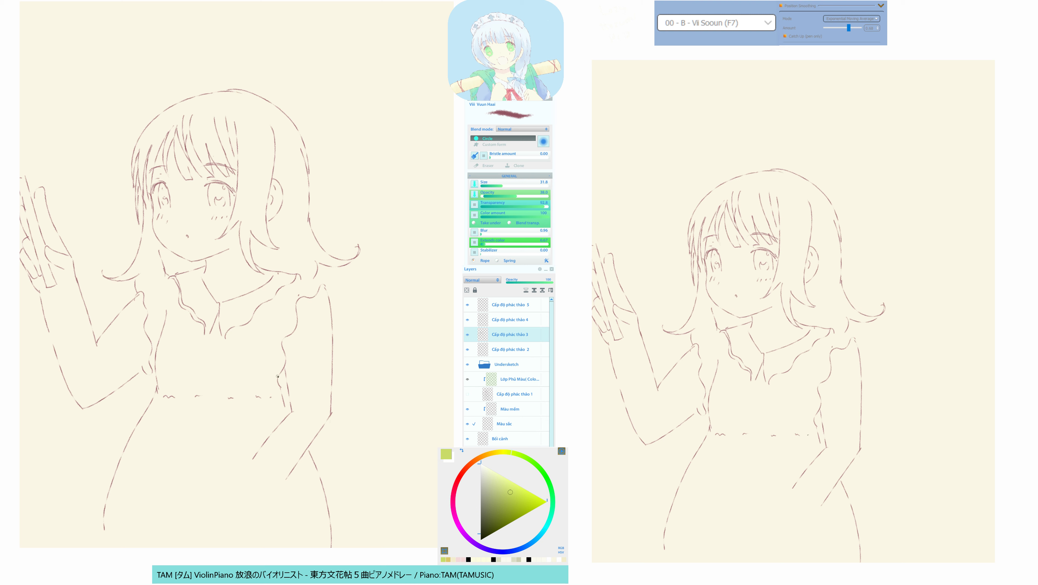
{"action": "left_click", "coordinate": [468, 394]}
{"action": "left_click_drag", "start_coordinate": [206, 334], "coordinate": [200, 368]}
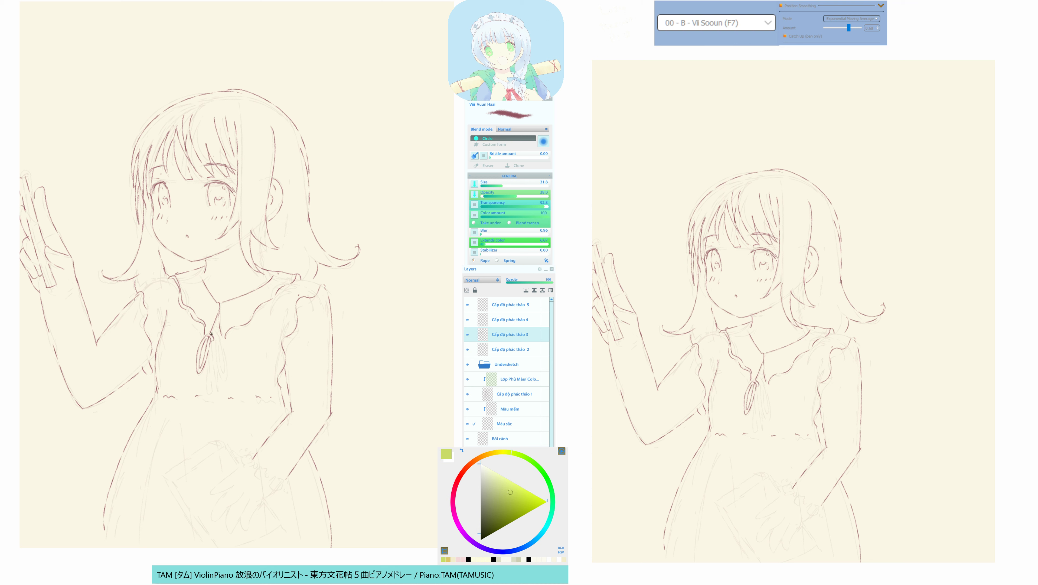
{"action": "left_click_drag", "start_coordinate": [225, 359], "coordinate": [227, 377]}
{"action": "key", "text": "F11"}
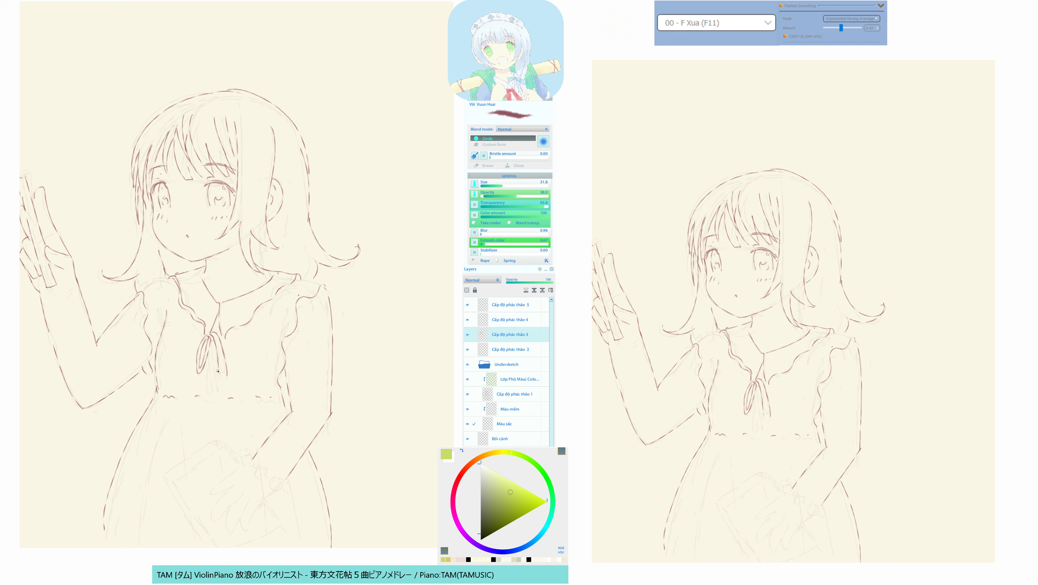
{"action": "key", "text": "F7"}
{"action": "left_click_drag", "start_coordinate": [210, 343], "coordinate": [216, 378]}
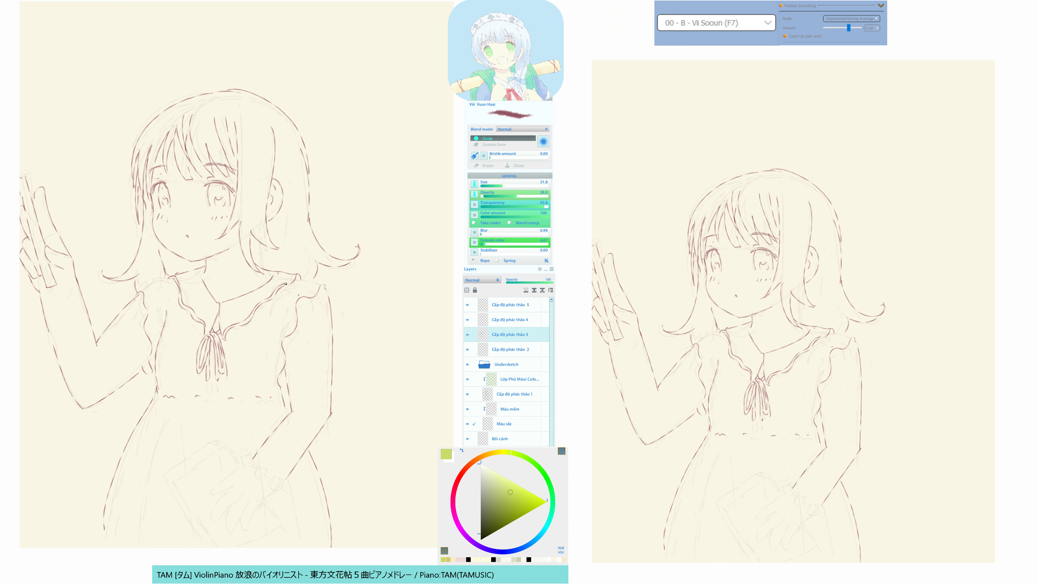
Extend the skirt's side line to the canvas edge and draw the curved skirt line below the book, undoing stray strokes.
{"action": "left_click_drag", "start_coordinate": [289, 412], "coordinate": [285, 373]}
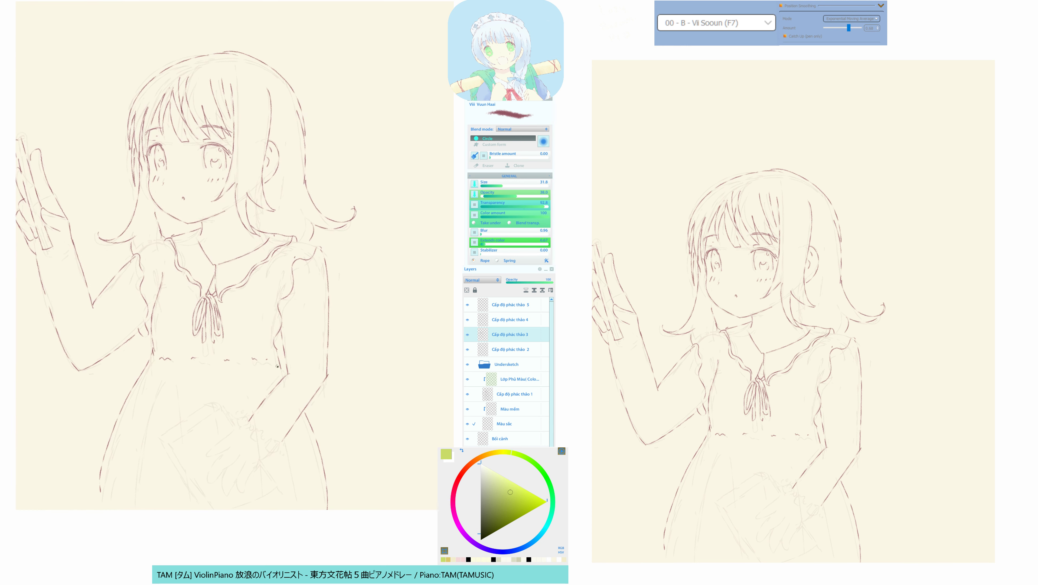
{"action": "left_click_drag", "start_coordinate": [147, 459], "coordinate": [166, 447]}
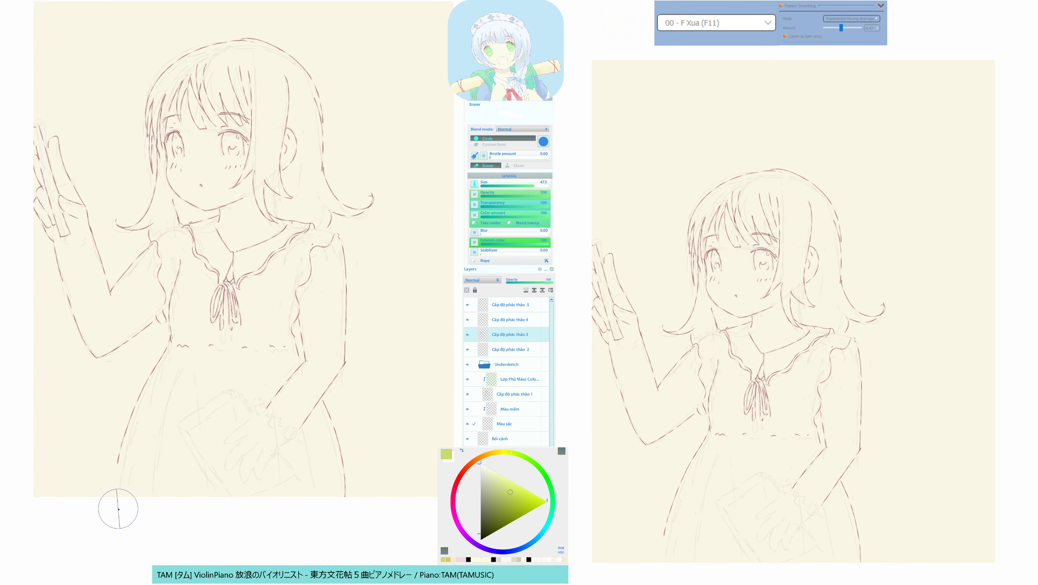
{"action": "key", "text": "F6"}
{"action": "left_click_drag", "start_coordinate": [118, 459], "coordinate": [109, 493]}
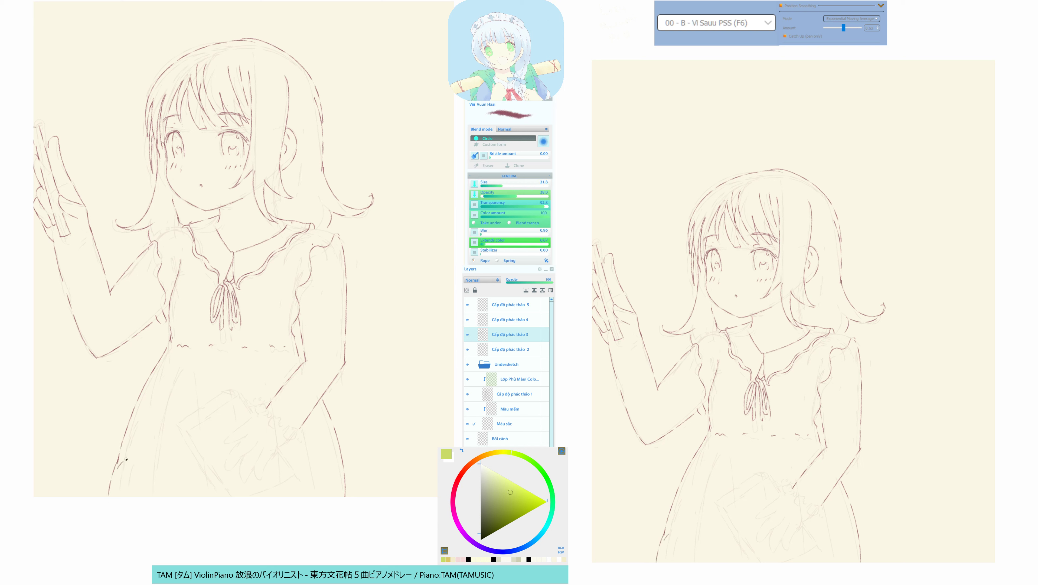
{"action": "mouse_move", "coordinate": [126, 459]}
{"action": "left_mouse_down"}
{"action": "mouse_move", "coordinate": [146, 448]}
{"action": "mouse_move", "coordinate": [117, 473]}
{"action": "mouse_move", "coordinate": [151, 452]}
{"action": "mouse_move", "coordinate": [188, 469]}
{"action": "left_mouse_up"}
{"action": "key", "text": "ctrl+z"}
{"action": "key", "text": "F7"}
{"action": "key", "text": "ctrl+z"}
{"action": "key", "text": "F6"}
{"action": "key", "text": "F7"}
Draw the book's short upper edge and long side edge with its rounded corner, undoing one stroke.
{"action": "left_click_drag", "start_coordinate": [208, 418], "coordinate": [244, 396]}
{"action": "left_click_drag", "start_coordinate": [180, 422], "coordinate": [240, 389]}
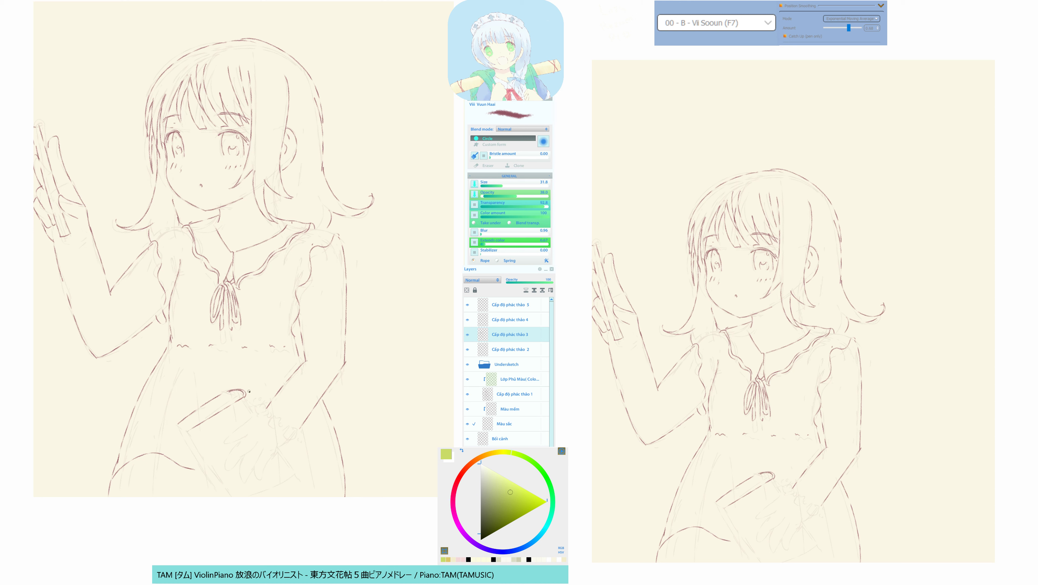
{"action": "left_click_drag", "start_coordinate": [246, 391], "coordinate": [253, 404]}
{"action": "key", "text": "ctrl+z"}
{"action": "left_click_drag", "start_coordinate": [189, 431], "coordinate": [259, 534]}
{"action": "left_click_drag", "start_coordinate": [197, 423], "coordinate": [232, 402]}
{"action": "left_click_drag", "start_coordinate": [180, 423], "coordinate": [234, 388]}
{"action": "left_click_drag", "start_coordinate": [177, 428], "coordinate": [186, 446]}
{"action": "left_click_drag", "start_coordinate": [206, 476], "coordinate": [232, 509]}
Draw the book's far lower corner below the holding hand, checking it in mirrored view.
{"action": "mouse_move", "coordinate": [283, 396]}
{"action": "left_mouse_down"}
{"action": "mouse_move", "coordinate": [256, 441]}
{"action": "mouse_move", "coordinate": [264, 434]}
{"action": "mouse_move", "coordinate": [232, 408]}
{"action": "left_mouse_up"}
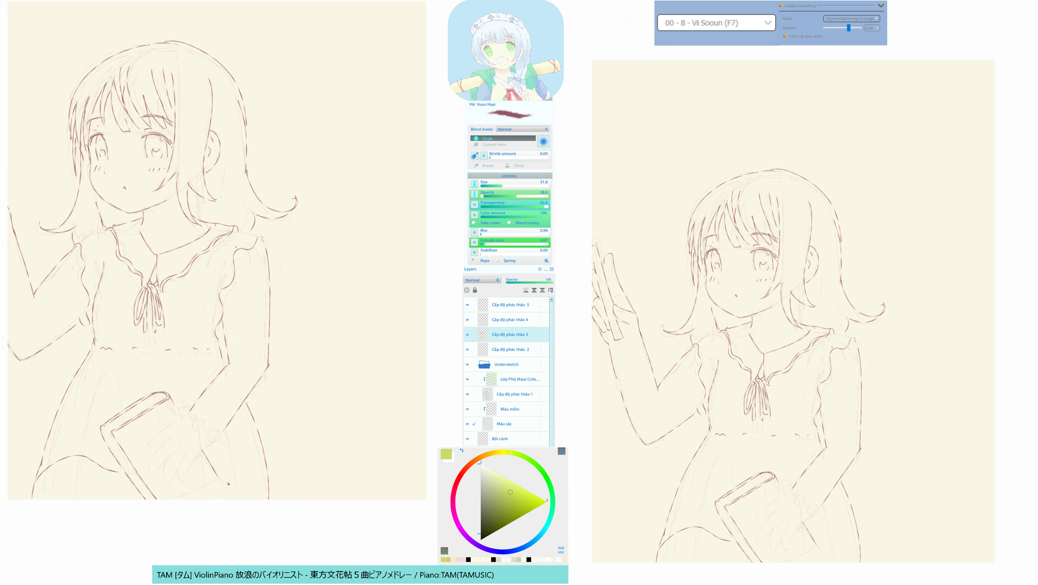
{"action": "key", "text": "m"}
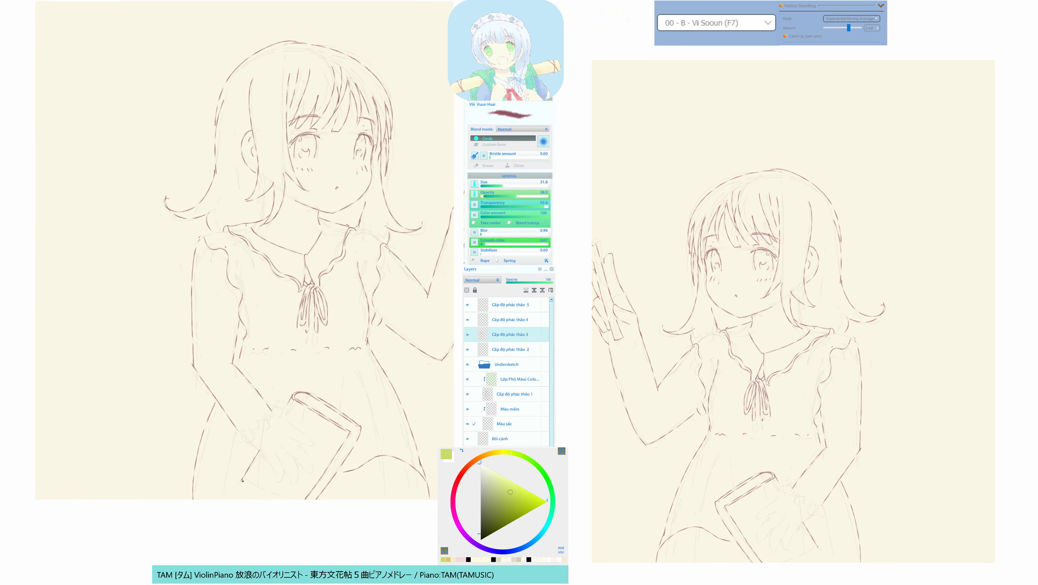
{"action": "left_click_drag", "start_coordinate": [242, 480], "coordinate": [253, 494]}
{"action": "key", "text": "m"}
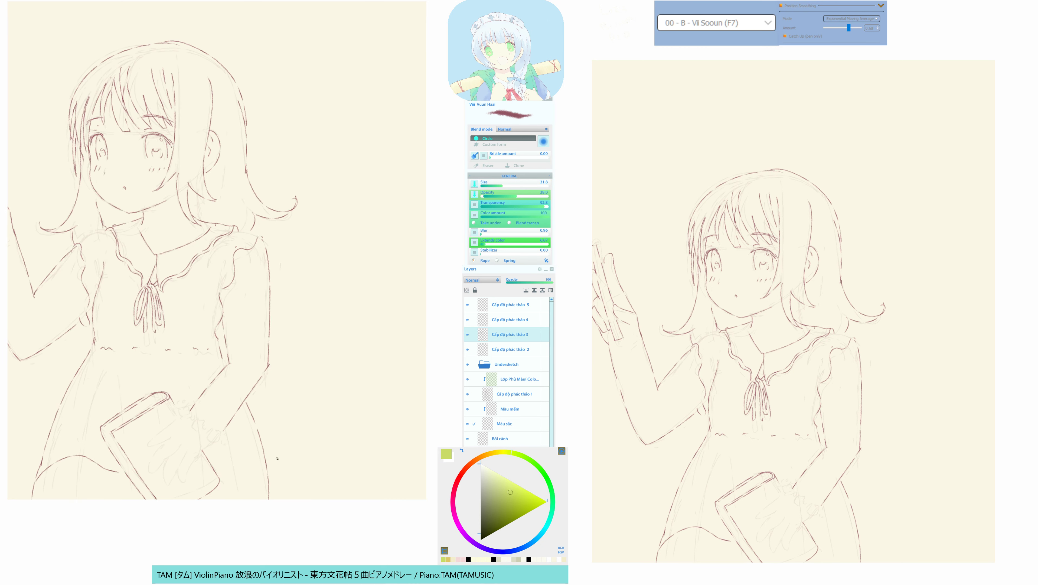
{"action": "left_click_drag", "start_coordinate": [259, 453], "coordinate": [288, 450]}
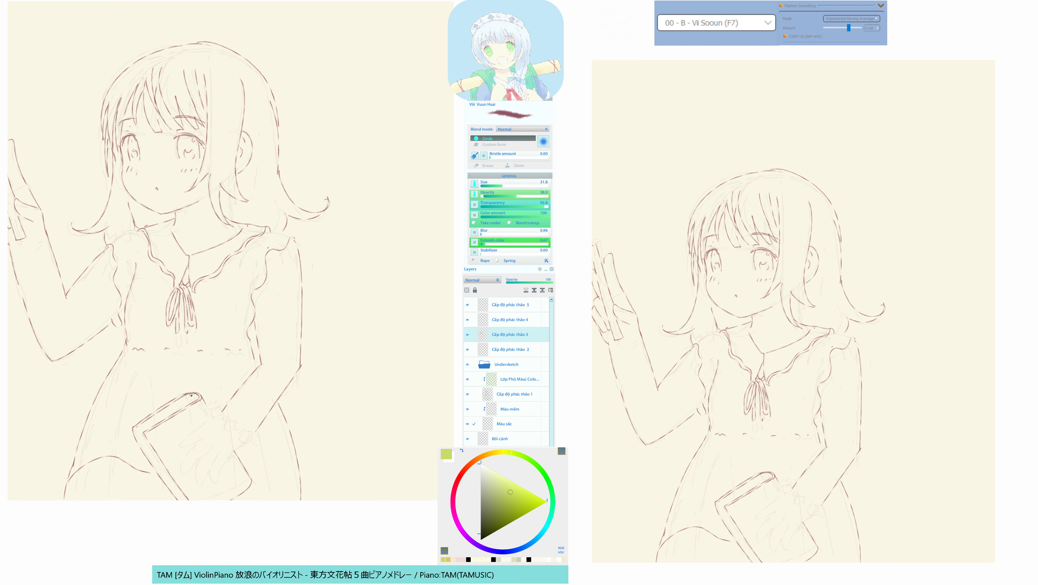
Add parallel page lines along the book's short upper edge and long side edge to show its thickness.
{"action": "left_click_drag", "start_coordinate": [183, 399], "coordinate": [141, 428]}
{"action": "left_click_drag", "start_coordinate": [184, 401], "coordinate": [144, 428]}
{"action": "left_click_drag", "start_coordinate": [198, 396], "coordinate": [133, 437]}
{"action": "key", "text": "e"}
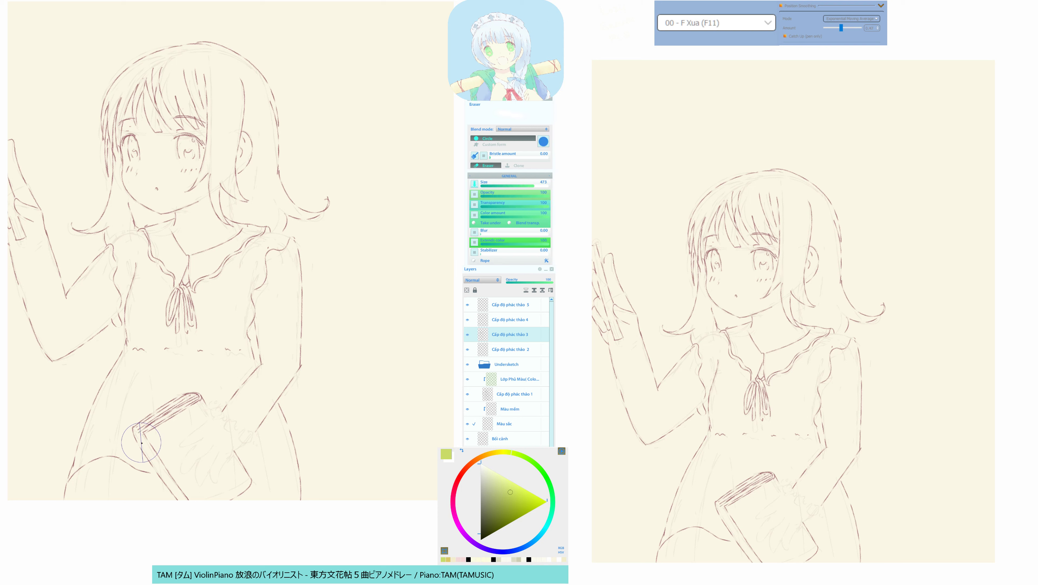
{"action": "key", "text": "b"}
{"action": "left_click_drag", "start_coordinate": [139, 432], "coordinate": [188, 502]}
{"action": "left_click_drag", "start_coordinate": [137, 428], "coordinate": [192, 518]}
{"action": "left_click_drag", "start_coordinate": [139, 428], "coordinate": [180, 506]}
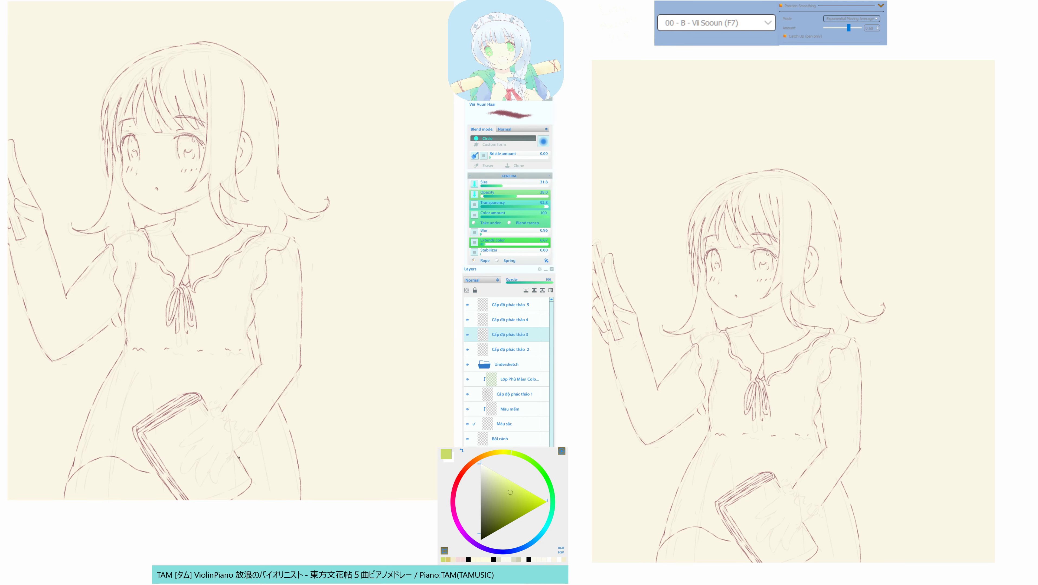
Draw the wrist, back of the hand and first fingers resting on the book's cover, undoing one stroke.
{"action": "left_click_drag", "start_coordinate": [234, 456], "coordinate": [248, 488]}
{"action": "left_click_drag", "start_coordinate": [271, 446], "coordinate": [275, 464]}
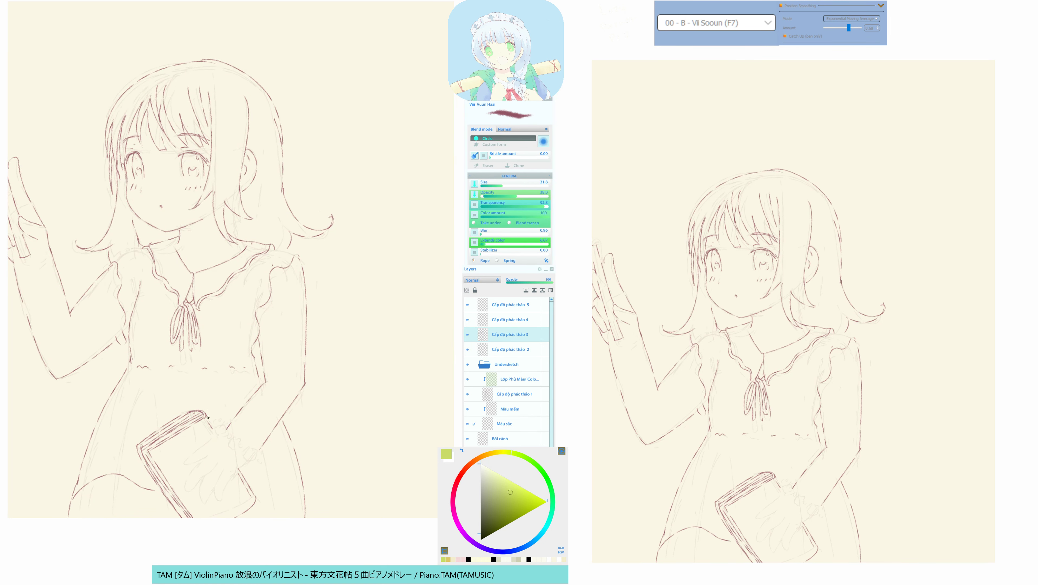
{"action": "scroll", "coordinate": [228, 451], "scroll_direction": "up", "scroll_amount": 2}
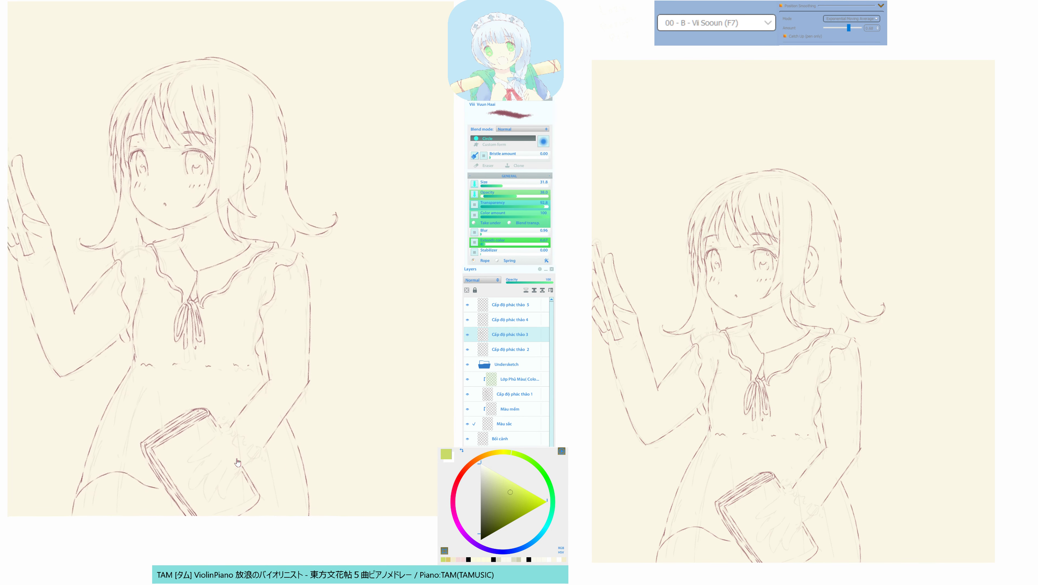
{"action": "key", "text": "F6"}
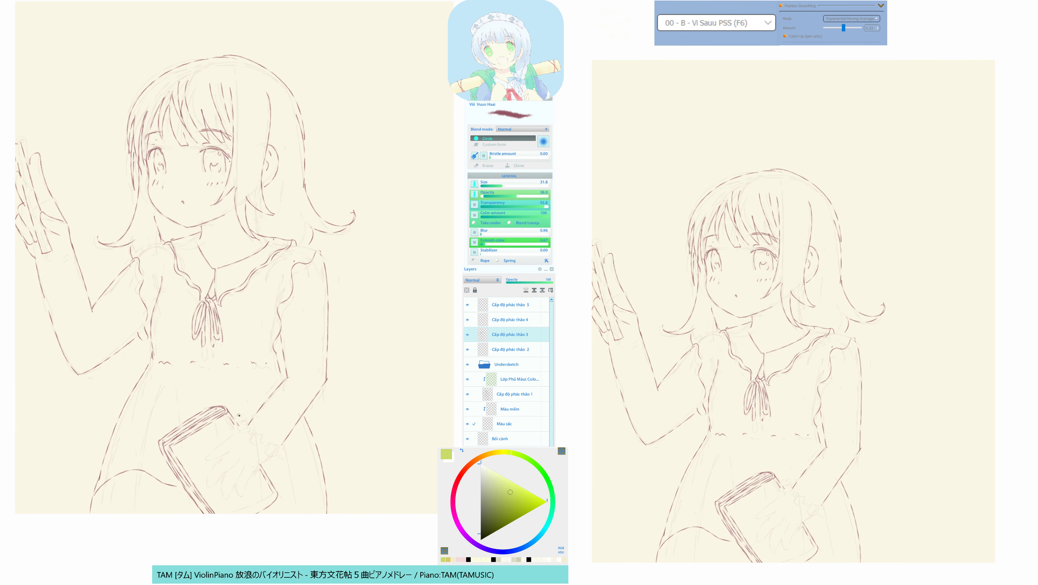
{"action": "key", "text": "F7"}
{"action": "key", "text": "ctrl+z"}
{"action": "mouse_move", "coordinate": [238, 436]}
{"action": "left_mouse_down"}
{"action": "mouse_move", "coordinate": [210, 463]}
{"action": "mouse_move", "coordinate": [230, 457]}
{"action": "mouse_move", "coordinate": [248, 467]}
{"action": "left_mouse_up"}
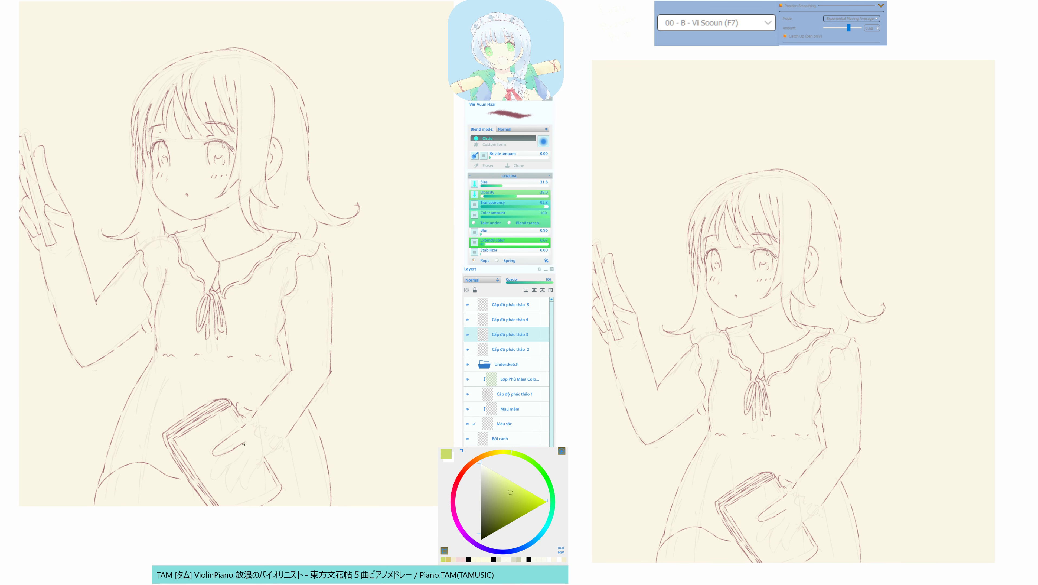
{"action": "mouse_move", "coordinate": [233, 450]}
{"action": "left_mouse_down"}
{"action": "mouse_move", "coordinate": [222, 468]}
{"action": "mouse_move", "coordinate": [256, 450]}
{"action": "mouse_move", "coordinate": [244, 467]}
{"action": "mouse_move", "coordinate": [229, 462]}
{"action": "mouse_move", "coordinate": [228, 481]}
{"action": "left_mouse_up"}
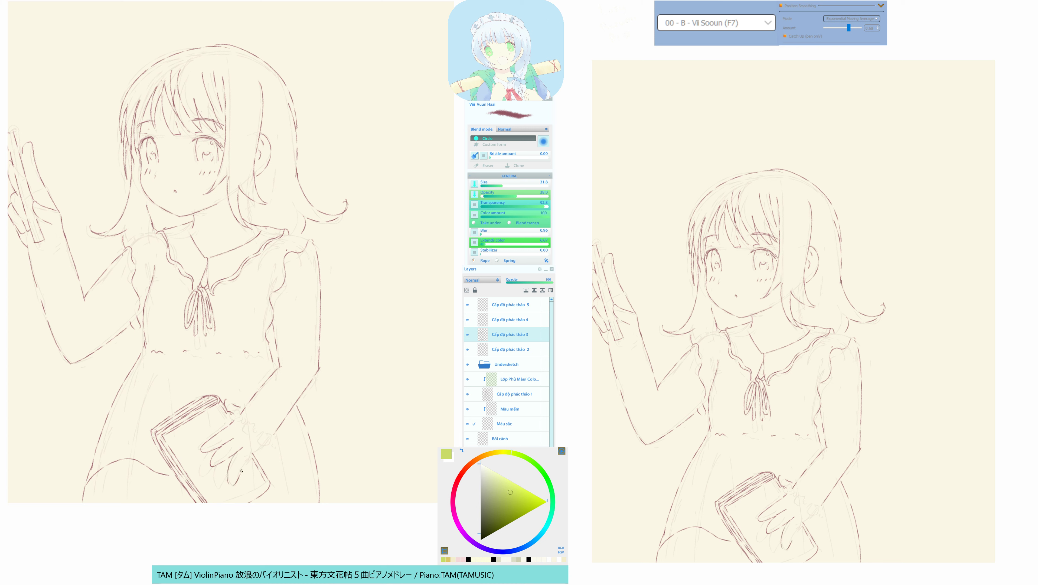
Draw the remaining fingers of the hand holding the book.
{"action": "key", "text": "F11"}
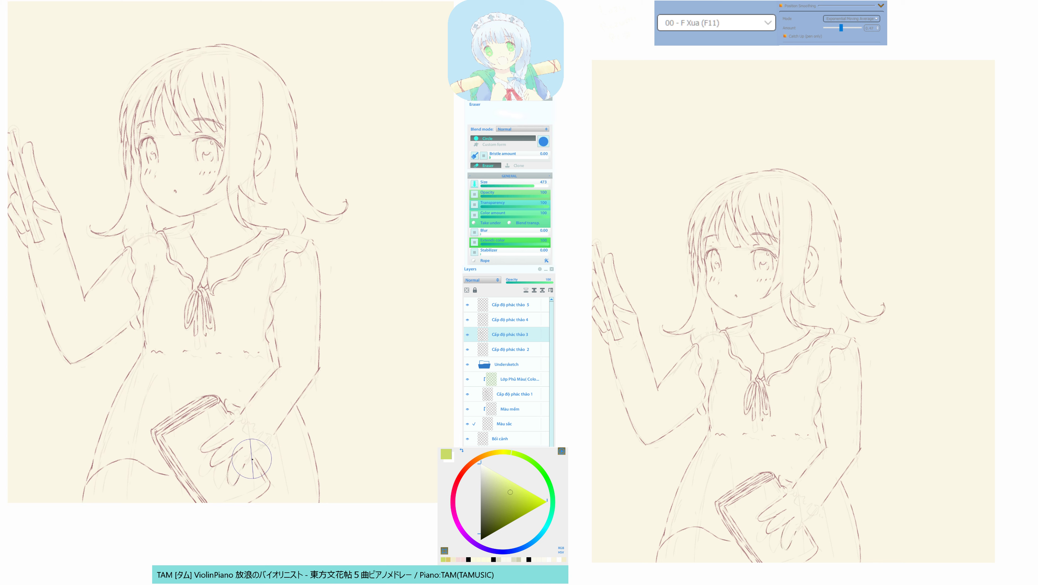
{"action": "key", "text": "F5"}
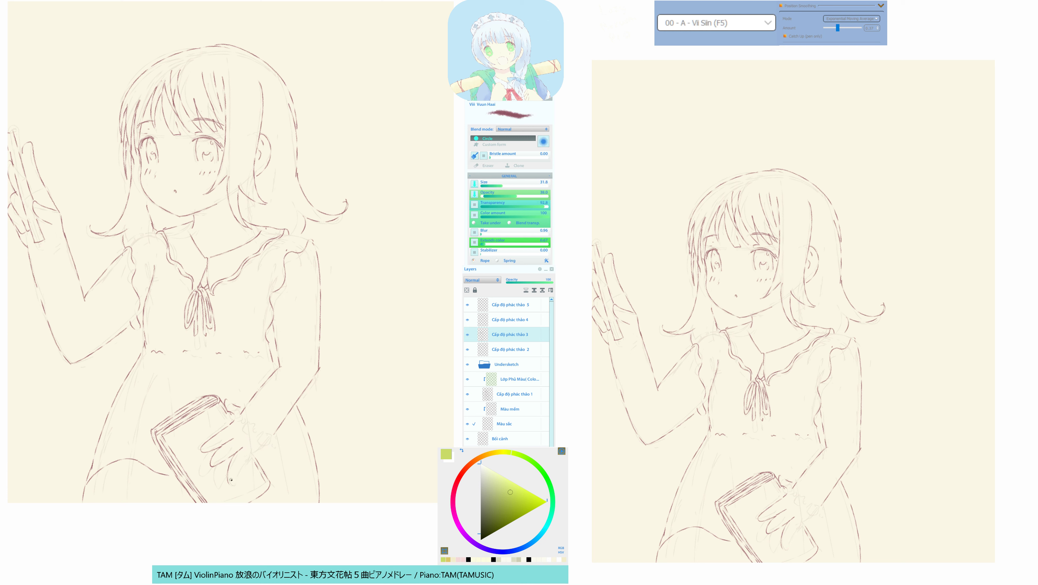
{"action": "key", "text": "F11"}
{"action": "key", "text": "F7"}
{"action": "mouse_move", "coordinate": [232, 481]}
{"action": "left_mouse_down"}
{"action": "mouse_move", "coordinate": [248, 451]}
{"action": "mouse_move", "coordinate": [242, 477]}
{"action": "mouse_move", "coordinate": [264, 450]}
{"action": "mouse_move", "coordinate": [255, 479]}
{"action": "left_mouse_up"}
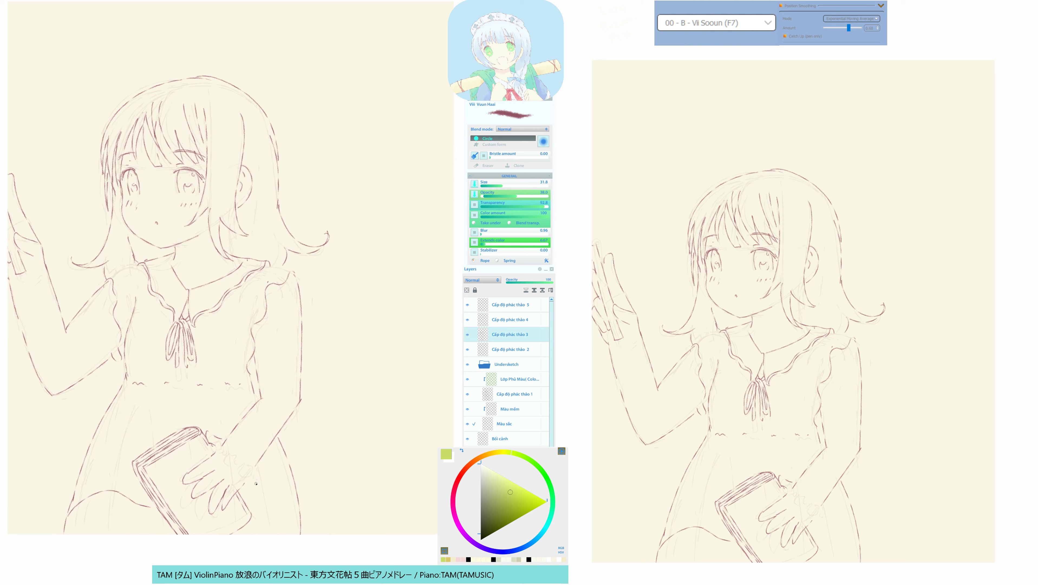
Draw the curved ruffle lines of the skirt on both sides of the book and the holding hand.
{"action": "mouse_move", "coordinate": [256, 484]}
{"action": "left_mouse_down"}
{"action": "mouse_move", "coordinate": [282, 526]}
{"action": "mouse_move", "coordinate": [261, 462]}
{"action": "mouse_move", "coordinate": [230, 499]}
{"action": "mouse_move", "coordinate": [270, 505]}
{"action": "left_mouse_up"}
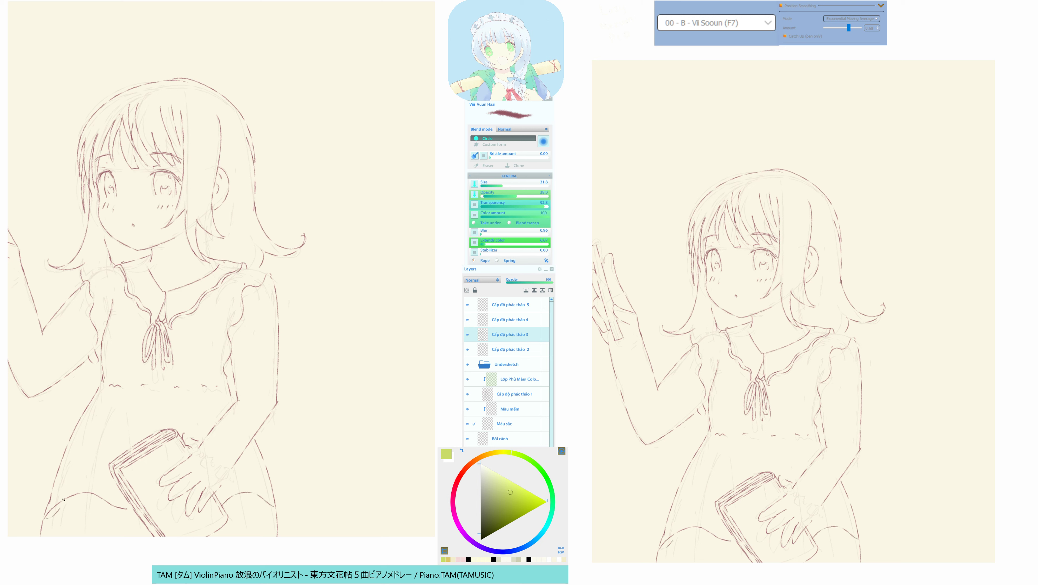
{"action": "mouse_move", "coordinate": [50, 505]}
{"action": "left_mouse_down"}
{"action": "mouse_move", "coordinate": [90, 489]}
{"action": "mouse_move", "coordinate": [128, 508]}
{"action": "left_mouse_up"}
{"action": "mouse_move", "coordinate": [222, 502]}
{"action": "left_mouse_down"}
{"action": "mouse_move", "coordinate": [254, 491]}
{"action": "mouse_move", "coordinate": [273, 504]}
{"action": "left_mouse_up"}
{"action": "left_click_drag", "start_coordinate": [238, 344], "coordinate": [218, 373]}
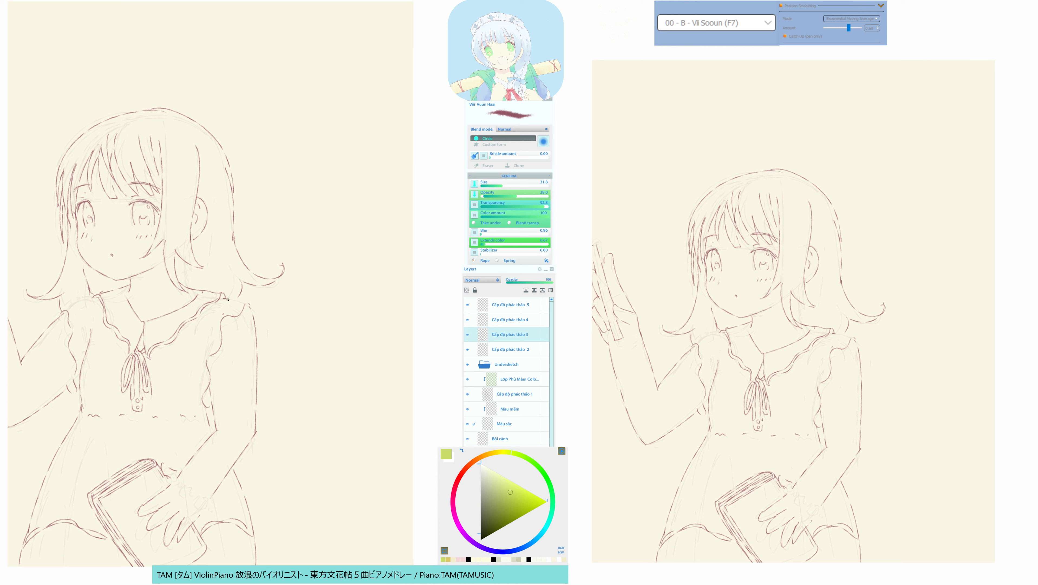
Draw the shoulder line above the book-holding arm and try a stroke at the opposite sleeve, undoing it.
{"action": "left_click_drag", "start_coordinate": [228, 299], "coordinate": [240, 302]}
{"action": "left_click_drag", "start_coordinate": [227, 365], "coordinate": [249, 417]}
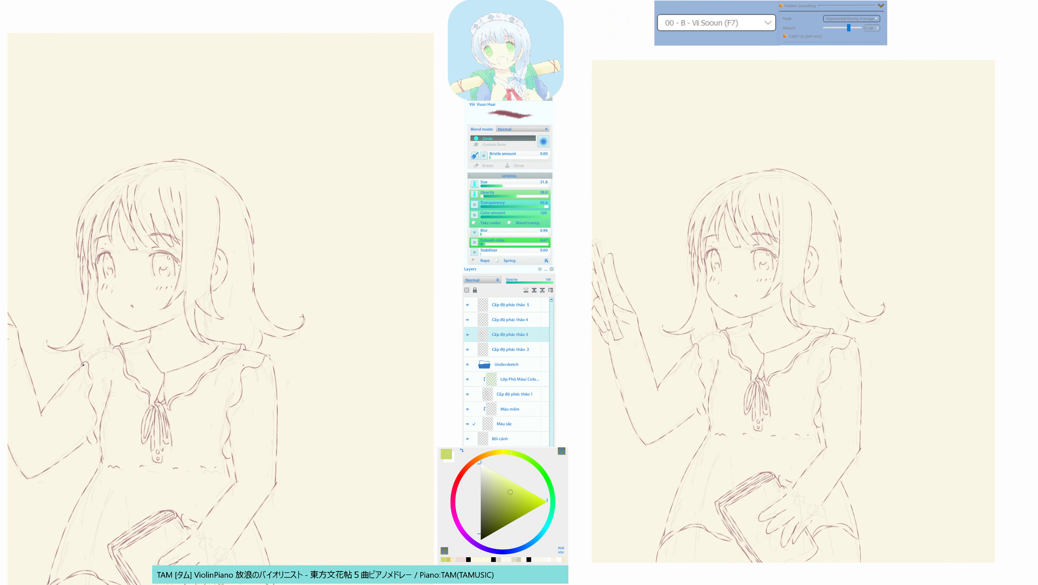
{"action": "left_click_drag", "start_coordinate": [84, 361], "coordinate": [114, 347]}
{"action": "key", "text": "ctrl+z"}
{"action": "mouse_move", "coordinate": [182, 428]}
{"action": "left_mouse_down"}
{"action": "mouse_move", "coordinate": [236, 371]}
{"action": "mouse_move", "coordinate": [280, 395]}
{"action": "left_mouse_up"}
Erase the inner elbow of the raised arm and redraw its upper-arm line up to the sleeve.
{"action": "key", "text": "F11"}
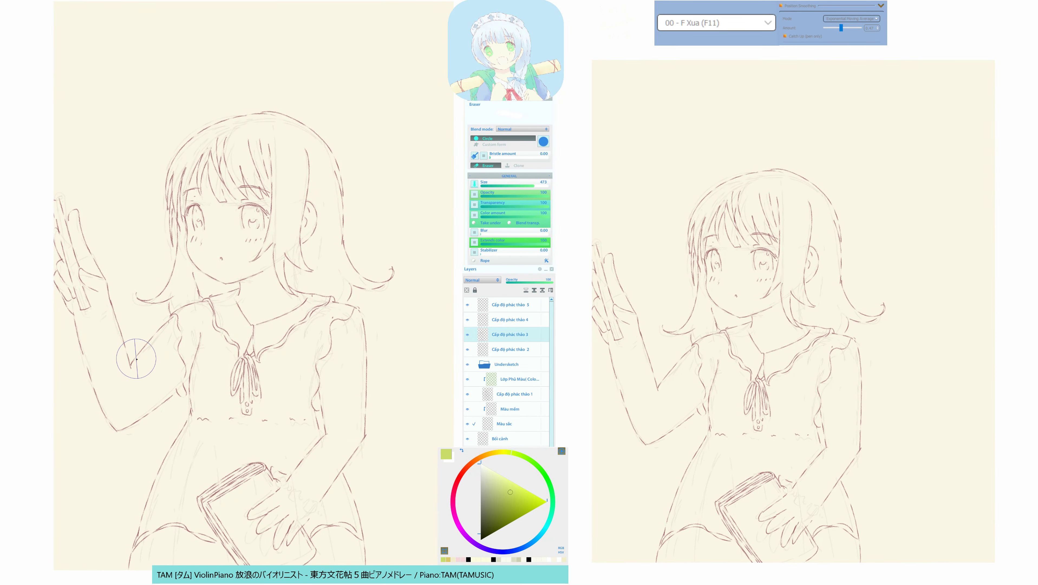
{"action": "mouse_move", "coordinate": [160, 333]}
{"action": "left_mouse_down"}
{"action": "mouse_move", "coordinate": [134, 360]}
{"action": "mouse_move", "coordinate": [151, 337]}
{"action": "left_mouse_up"}
{"action": "key", "text": "F7"}
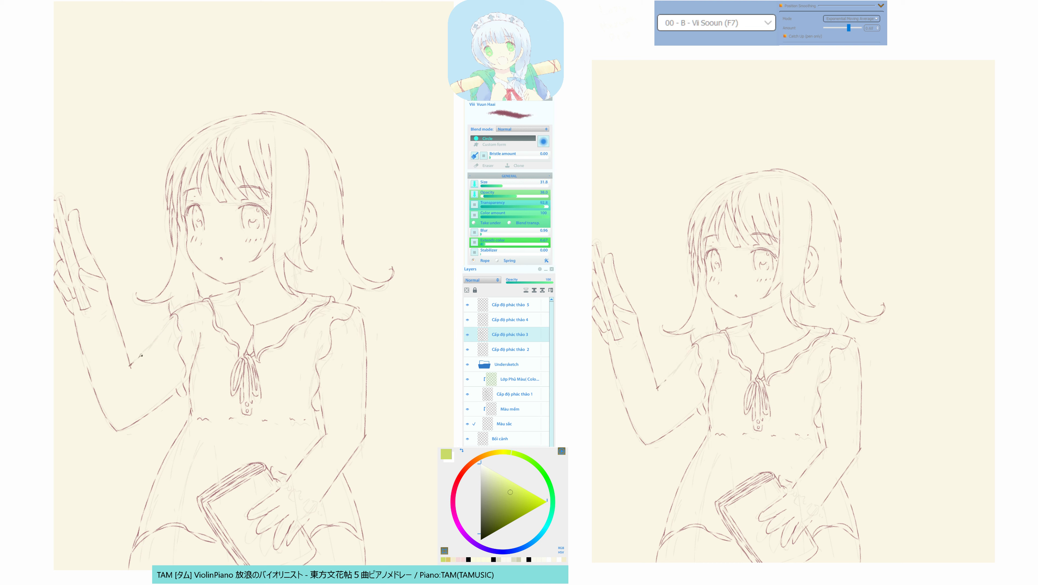
{"action": "left_click_drag", "start_coordinate": [141, 356], "coordinate": [175, 319]}
{"action": "mouse_move", "coordinate": [210, 434]}
{"action": "left_mouse_down"}
{"action": "mouse_move", "coordinate": [197, 384]}
{"action": "mouse_move", "coordinate": [201, 413]}
{"action": "left_mouse_up"}
Erase the old mouth and redraw it as a small open oval, checking the face in mirrored view.
{"action": "left_click_drag", "start_coordinate": [239, 277], "coordinate": [252, 345]}
{"action": "key", "text": "F11"}
{"action": "left_click_drag", "start_coordinate": [225, 301], "coordinate": [230, 314]}
{"action": "key", "text": "F7"}
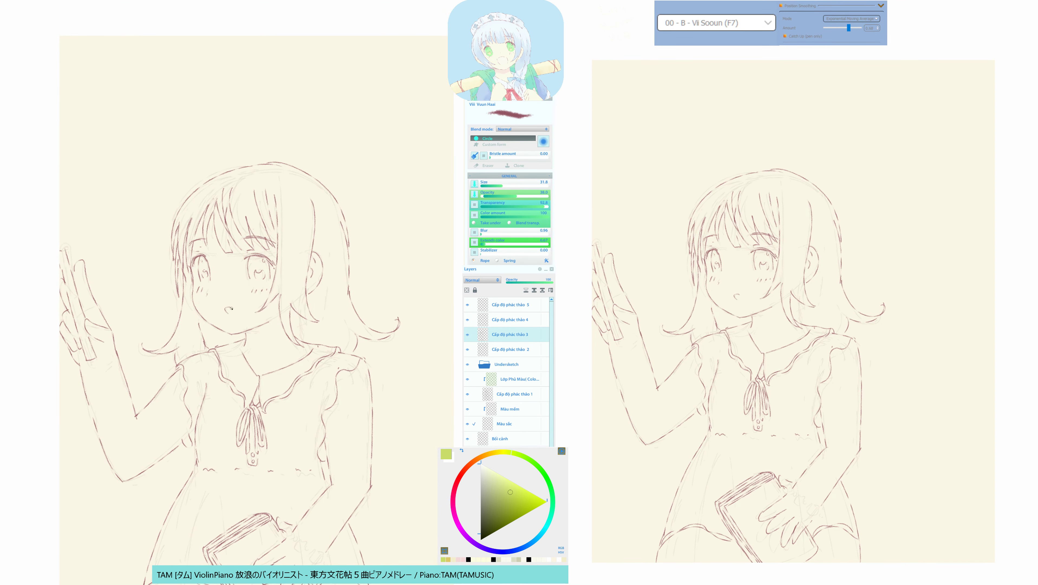
{"action": "left_click_drag", "start_coordinate": [231, 307], "coordinate": [228, 313]}
{"action": "key", "text": "h"}
{"action": "key", "text": "h"}
{"action": "left_click_drag", "start_coordinate": [231, 355], "coordinate": [223, 366]}
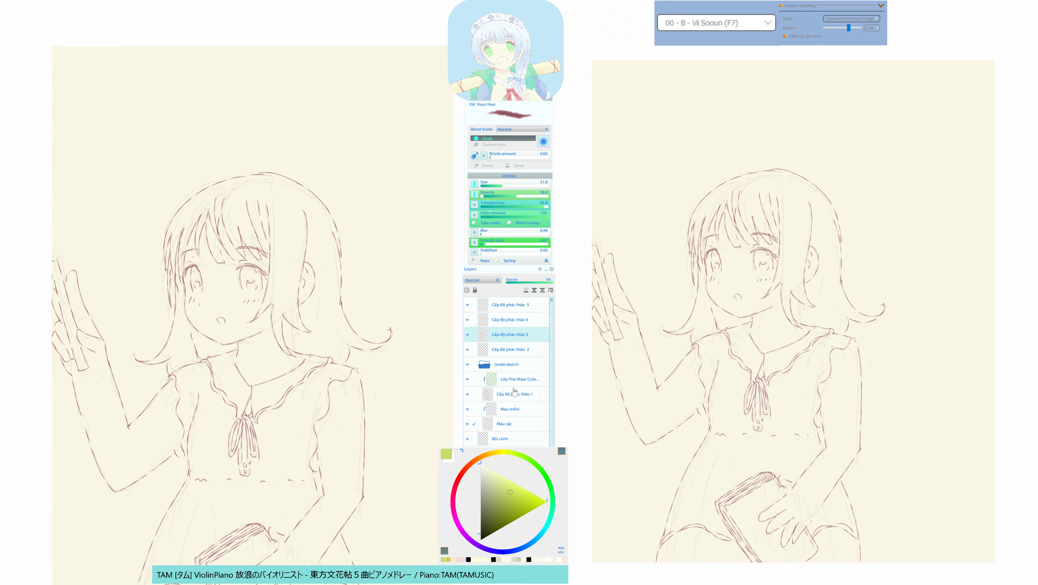
Lower the opacity of layer Cấp độ phác thảo 1 to about 7 and reselect layer Cấp độ phác thảo 3.
{"action": "left_click", "coordinate": [508, 393]}
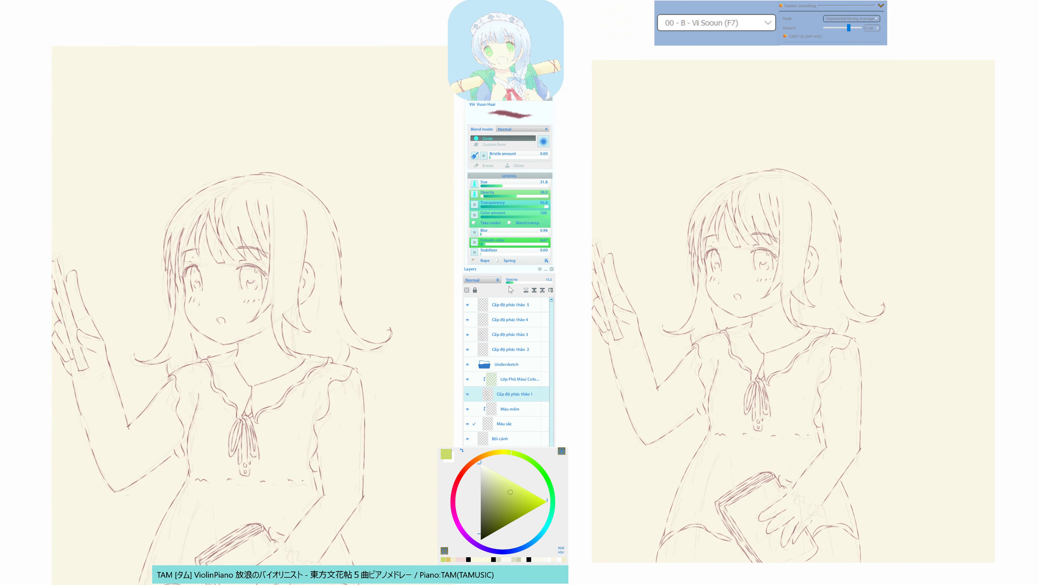
{"action": "left_click_drag", "start_coordinate": [509, 284], "coordinate": [510, 284]}
{"action": "left_click_drag", "start_coordinate": [427, 288], "coordinate": [421, 230]}
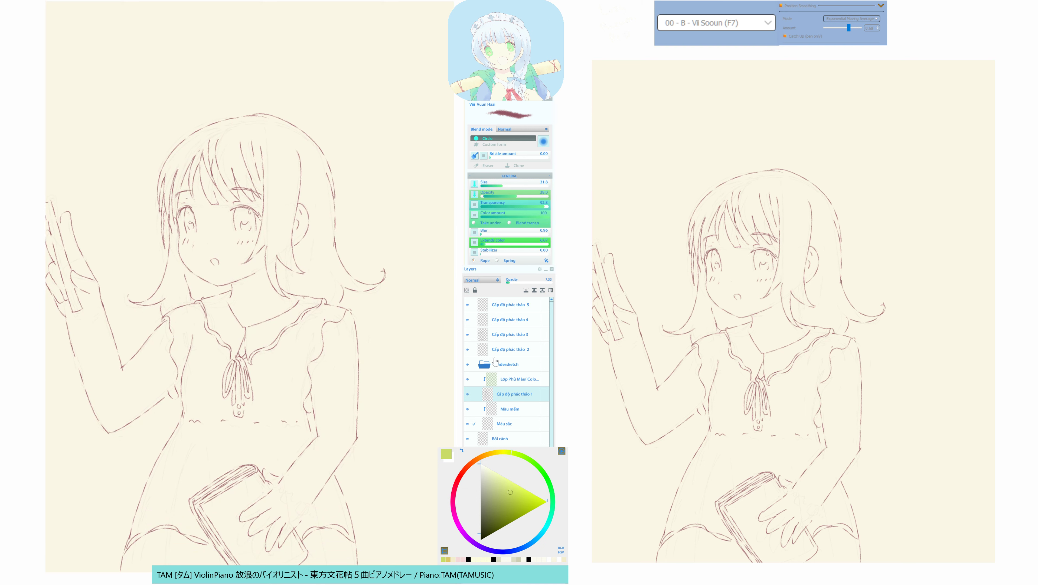
{"action": "left_click", "coordinate": [513, 335]}
Clean up the elbow of the book-holding arm with the eraser in mirrored view, then restore the normal view.
{"action": "key", "text": "m"}
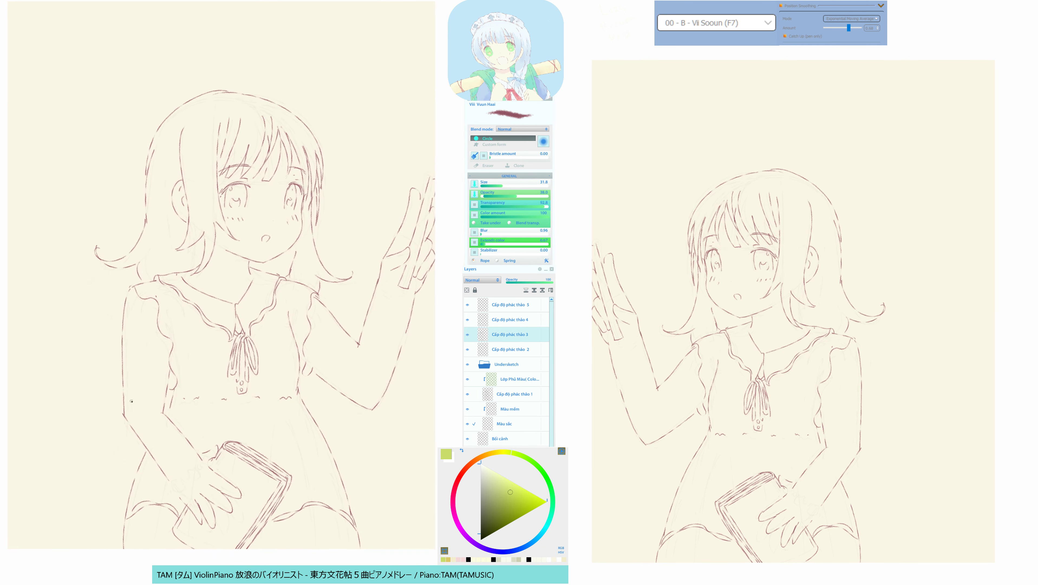
{"action": "key", "text": "F11"}
{"action": "left_click_drag", "start_coordinate": [123, 404], "coordinate": [127, 412]}
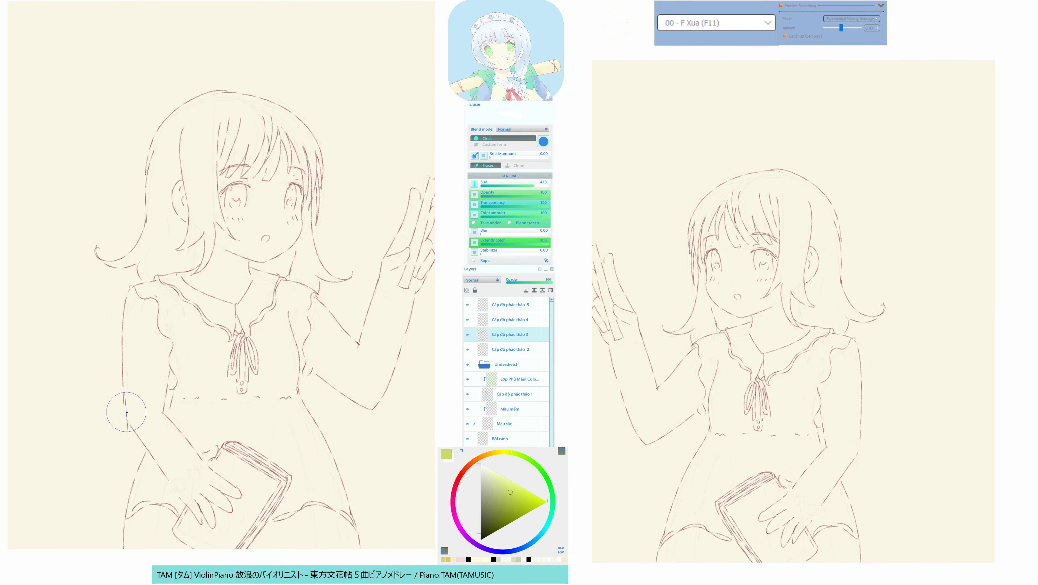
{"action": "key", "text": "F7"}
{"action": "key", "text": "m"}
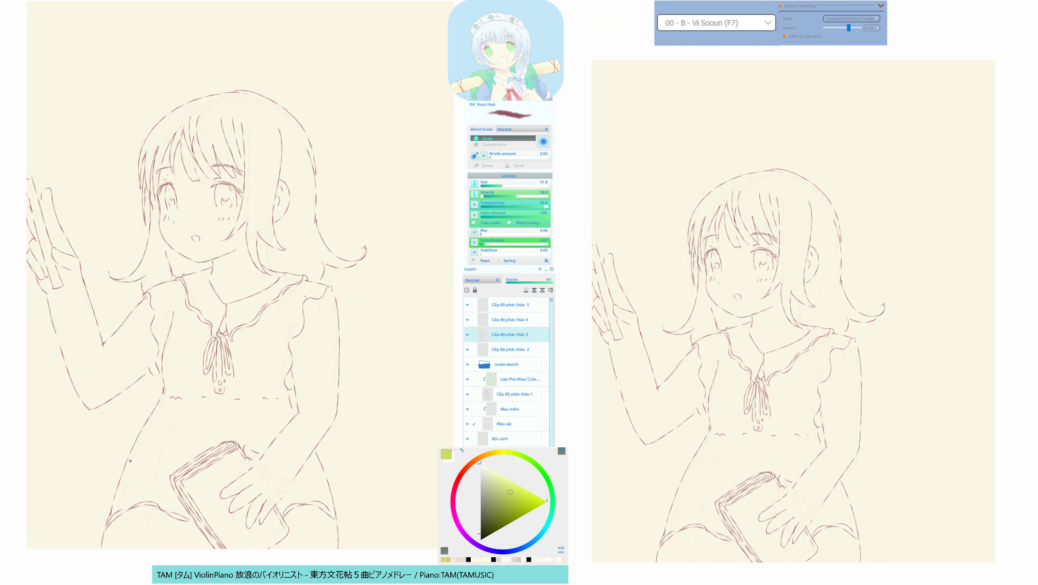
Draw fold lines running down the skirt from the waist, around the book and arm.
{"action": "left_click_drag", "start_coordinate": [172, 427], "coordinate": [144, 545]}
{"action": "left_click_drag", "start_coordinate": [189, 527], "coordinate": [190, 545]}
{"action": "mouse_move", "coordinate": [226, 422]}
{"action": "left_mouse_down"}
{"action": "mouse_move", "coordinate": [228, 443]}
{"action": "mouse_move", "coordinate": [254, 443]}
{"action": "left_mouse_up"}
{"action": "left_click_drag", "start_coordinate": [297, 483], "coordinate": [307, 539]}
{"action": "left_click_drag", "start_coordinate": [184, 473], "coordinate": [207, 476]}
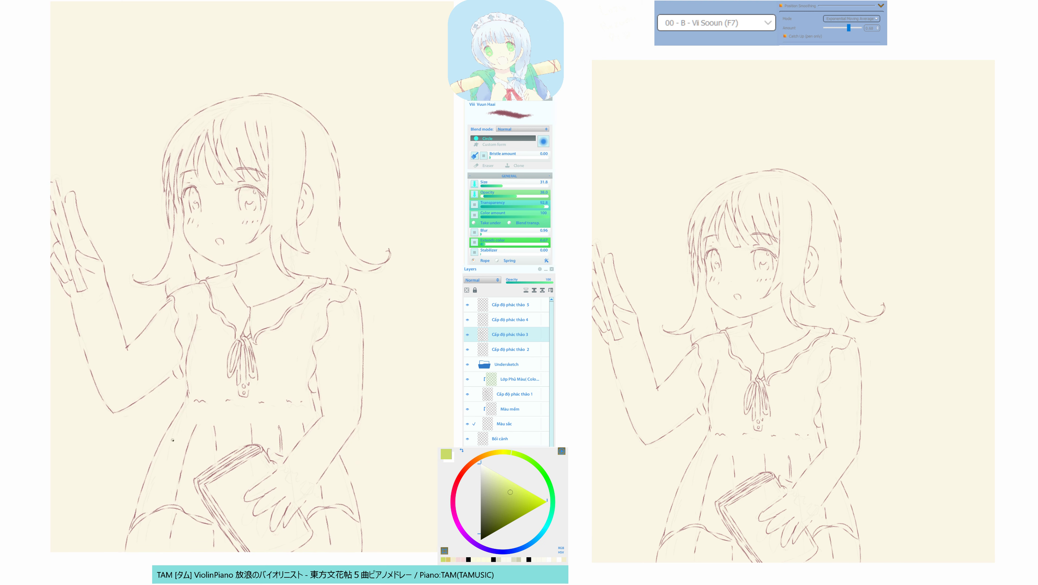
Outline the flared outer edges of the skirt on both sides down to the canvas edge.
{"action": "left_click_drag", "start_coordinate": [171, 422], "coordinate": [112, 543]}
{"action": "scroll", "coordinate": [202, 545], "scroll_direction": "left", "scroll_amount": 2}
{"action": "scroll", "coordinate": [202, 545], "scroll_direction": "down", "scroll_amount": 1}
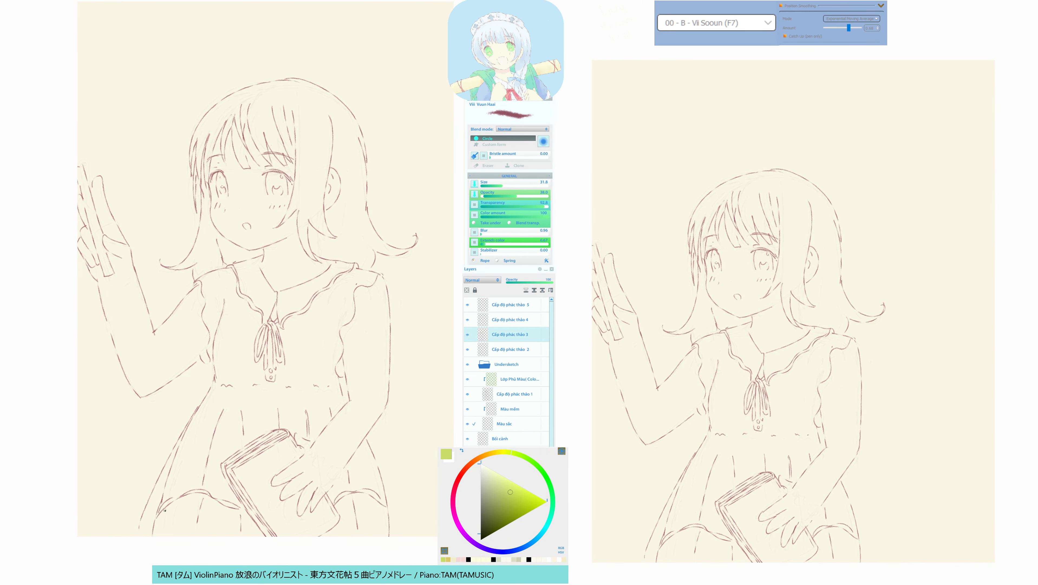
{"action": "mouse_move", "coordinate": [140, 521]}
{"action": "left_mouse_down"}
{"action": "mouse_move", "coordinate": [137, 535]}
{"action": "mouse_move", "coordinate": [138, 527]}
{"action": "left_mouse_up"}
{"action": "left_click_drag", "start_coordinate": [378, 462], "coordinate": [407, 534]}
{"action": "left_click_drag", "start_coordinate": [389, 457], "coordinate": [355, 490]}
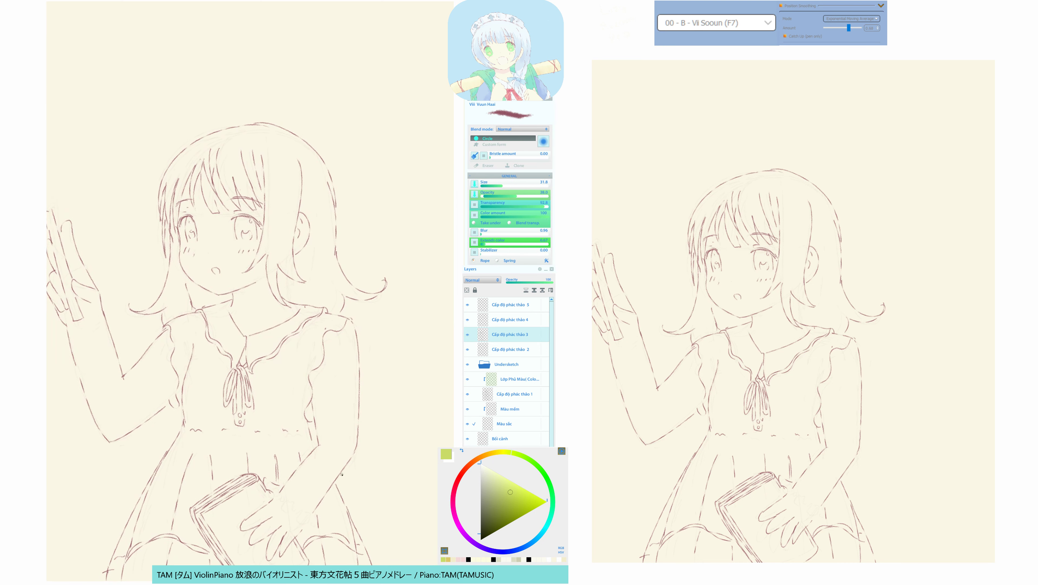
Reinforce the upper lash line of the eye nearer the visible ear.
{"action": "left_click_drag", "start_coordinate": [262, 255], "coordinate": [270, 279]}
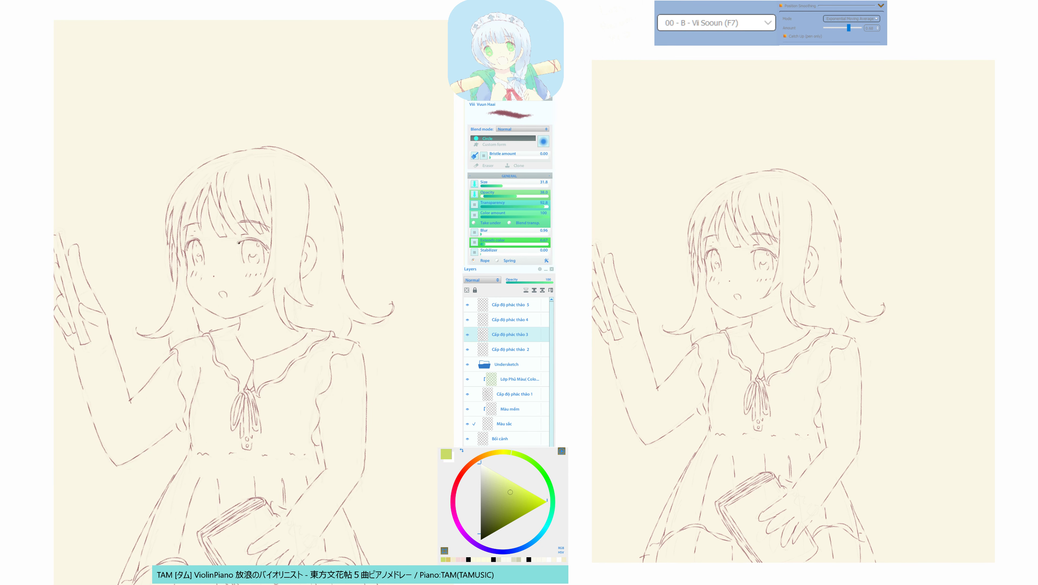
{"action": "left_click_drag", "start_coordinate": [239, 243], "coordinate": [251, 239]}
{"action": "left_click_drag", "start_coordinate": [283, 372], "coordinate": [248, 315]}
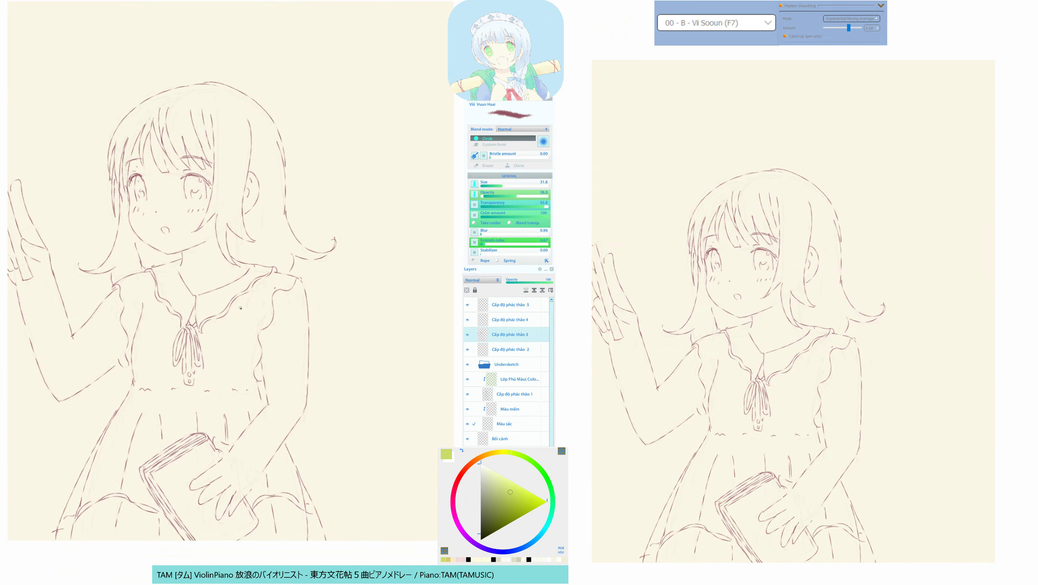
Clean up the forearm and finger lines of the book-holding hand with the eraser, partly in mirrored view.
{"action": "key", "text": "h"}
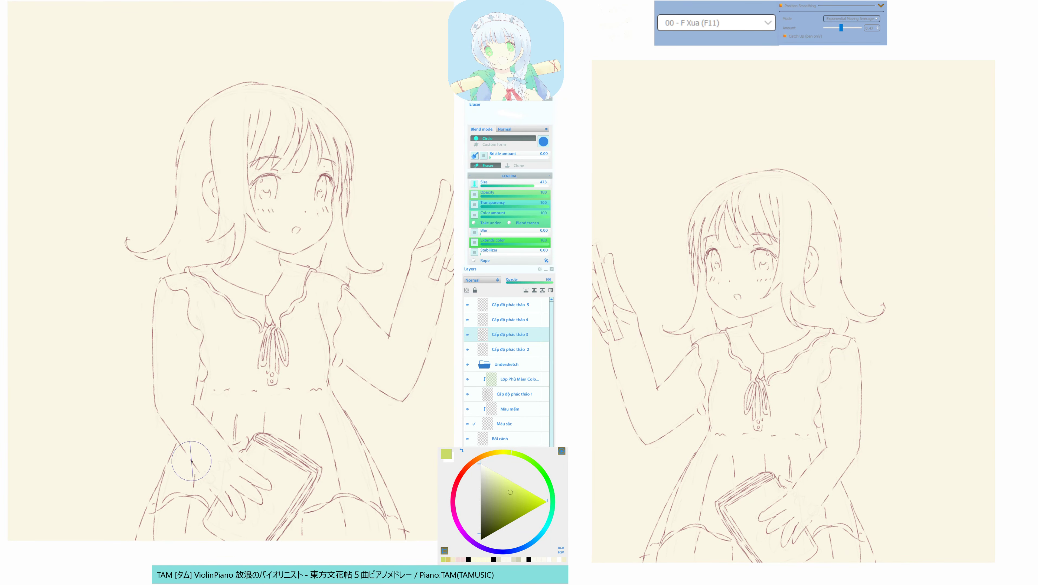
{"action": "left_click_drag", "start_coordinate": [190, 455], "coordinate": [205, 476]}
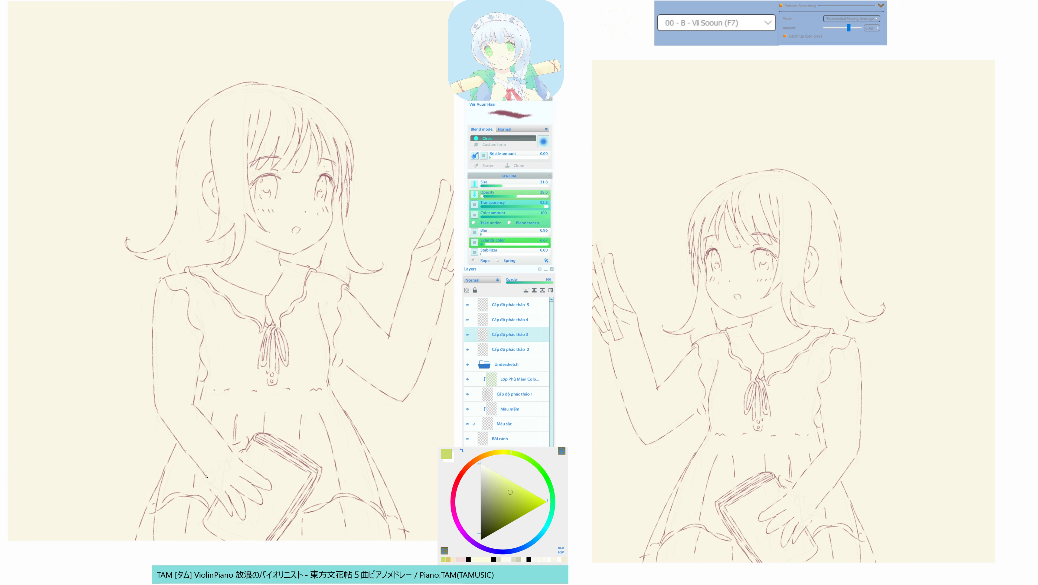
{"action": "key", "text": "h"}
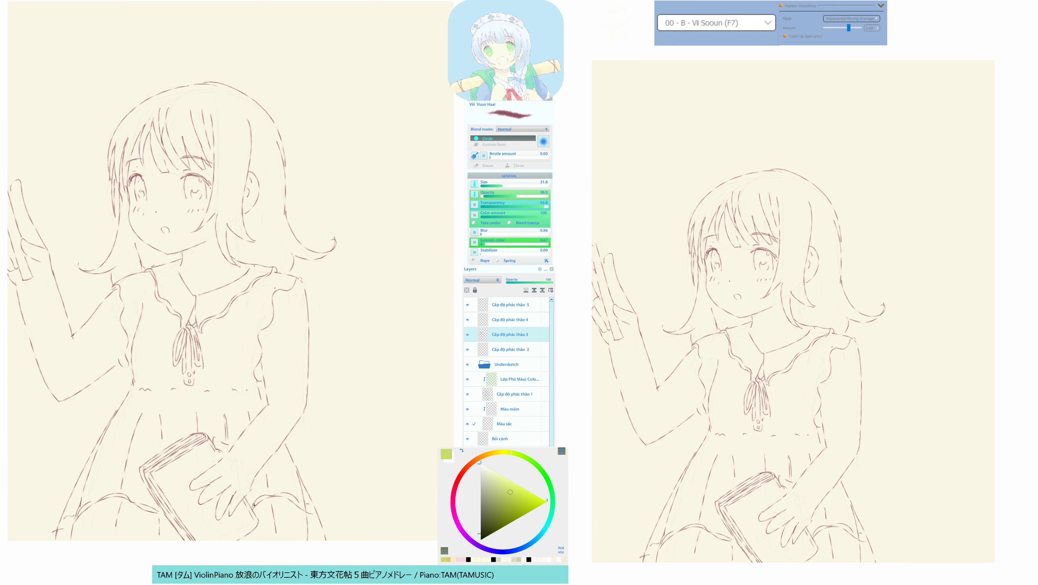
{"action": "key", "text": "e"}
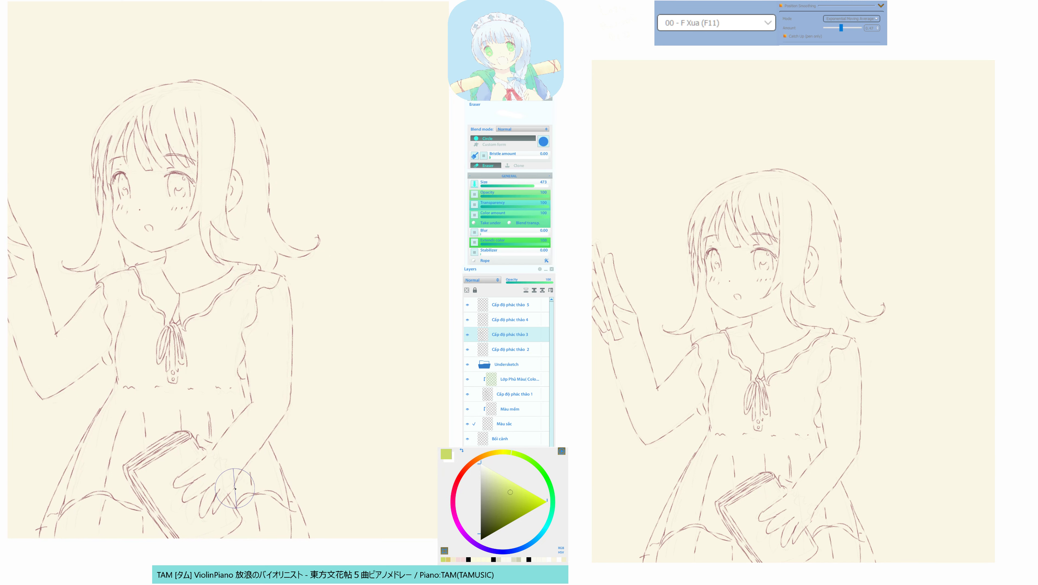
{"action": "key", "text": "e"}
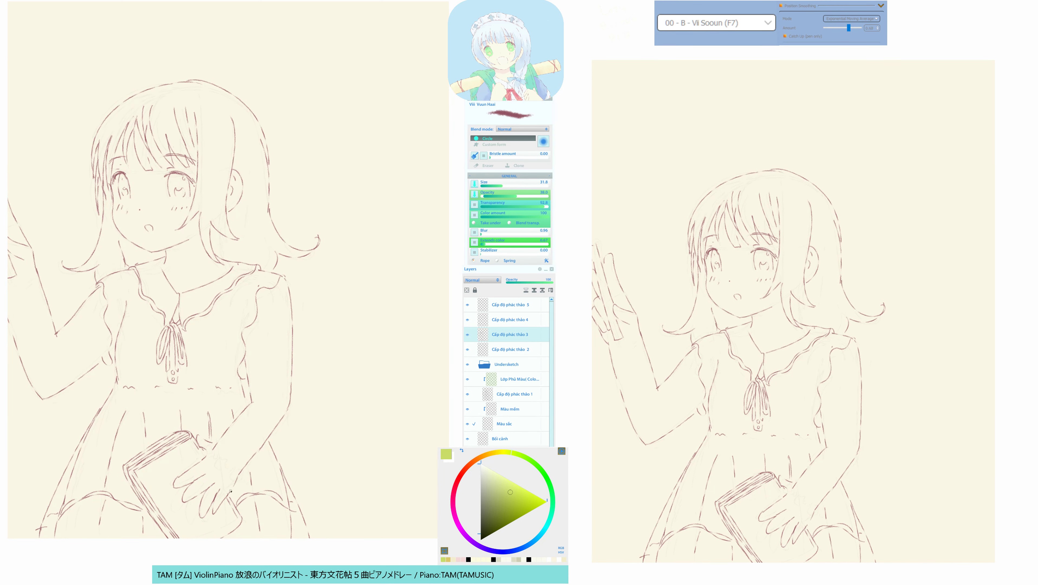
{"action": "mouse_move", "coordinate": [287, 403]}
{"action": "left_mouse_down"}
{"action": "mouse_move", "coordinate": [302, 462]}
{"action": "mouse_move", "coordinate": [301, 450]}
{"action": "mouse_move", "coordinate": [301, 461]}
{"action": "mouse_move", "coordinate": [335, 409]}
{"action": "left_mouse_up"}
Refine the wrist line below the raised hand in mirrored view, using the eraser and sketch brush.
{"action": "key", "text": "h"}
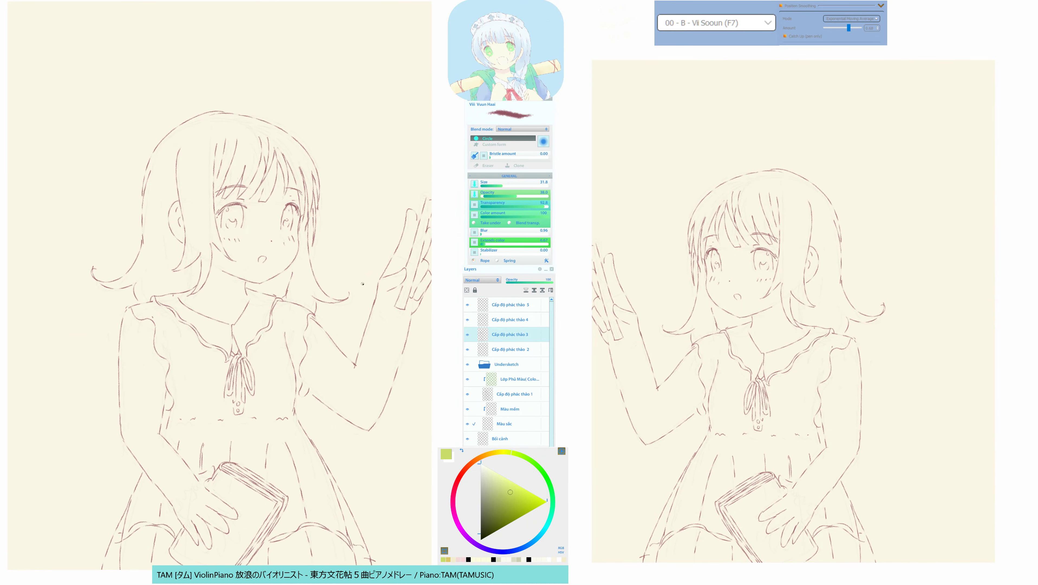
{"action": "key", "text": "F11"}
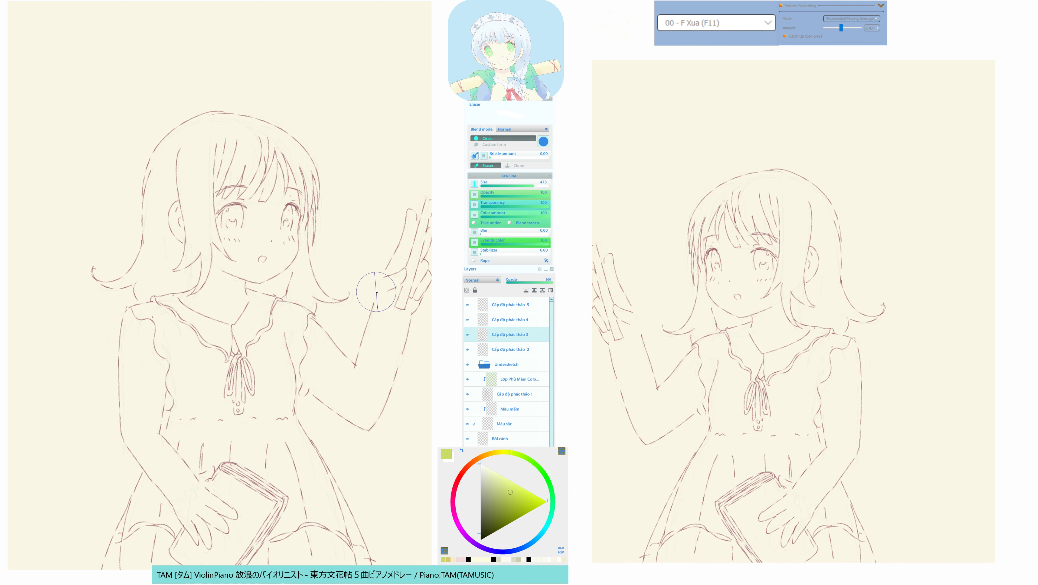
{"action": "key", "text": "F7"}
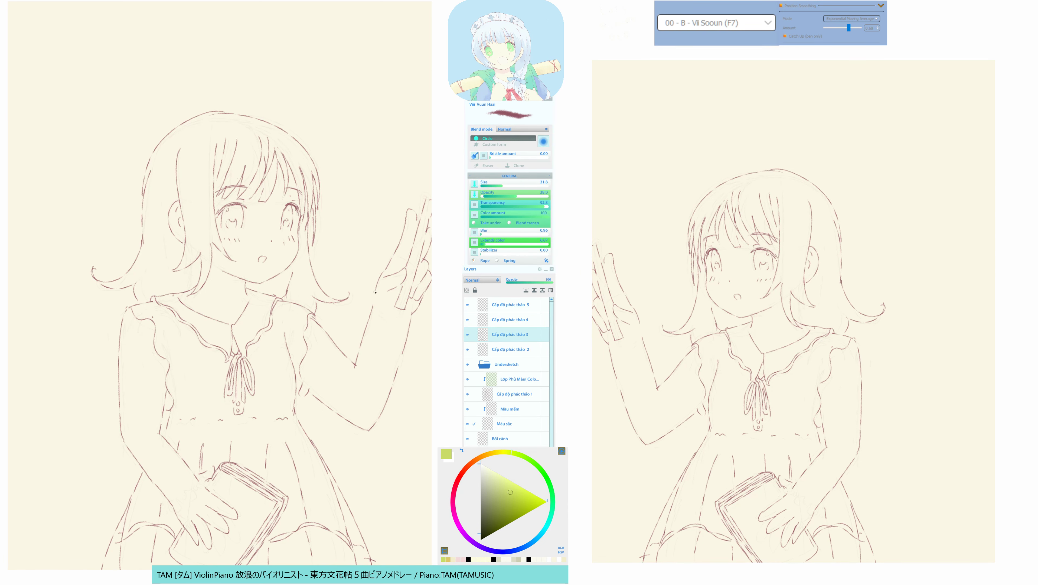
{"action": "key", "text": "h"}
Clean up the raised arm's inner elbow and refine the sleeve opening under the armpit.
{"action": "left_click_drag", "start_coordinate": [345, 375], "coordinate": [364, 396]}
{"action": "key", "text": "F11"}
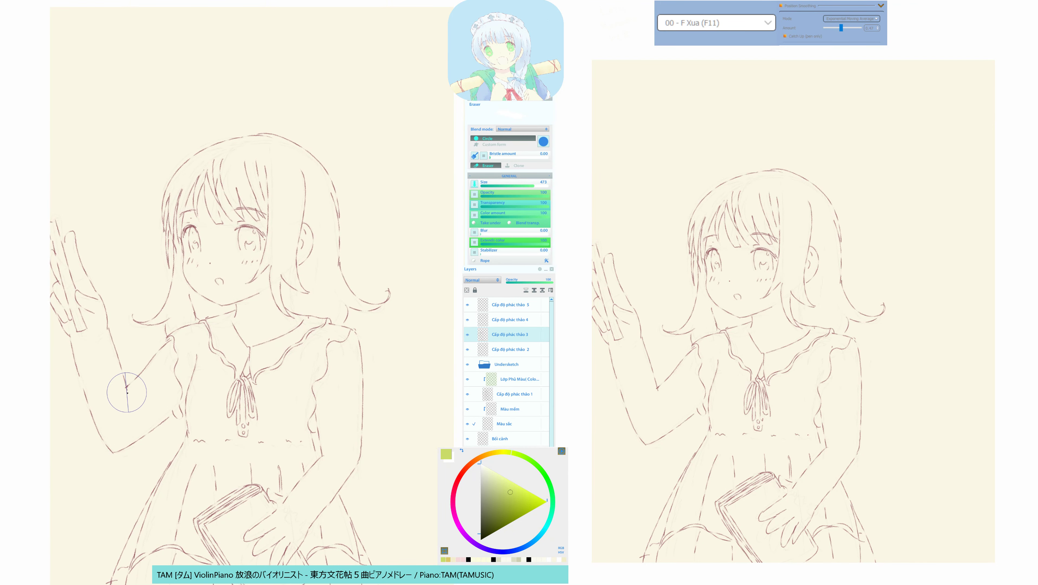
{"action": "key", "text": "F7"}
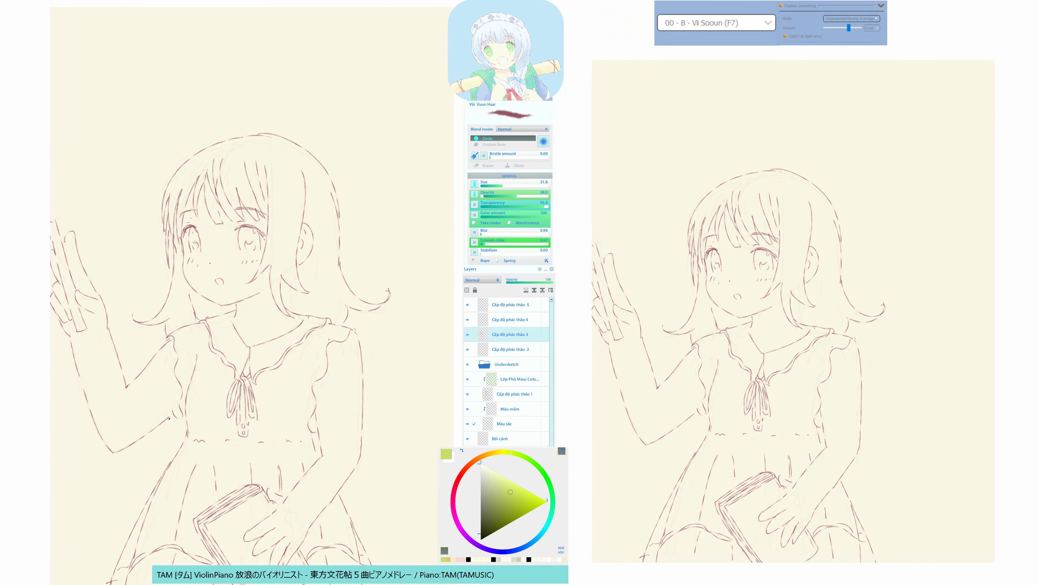
{"action": "key", "text": "F11"}
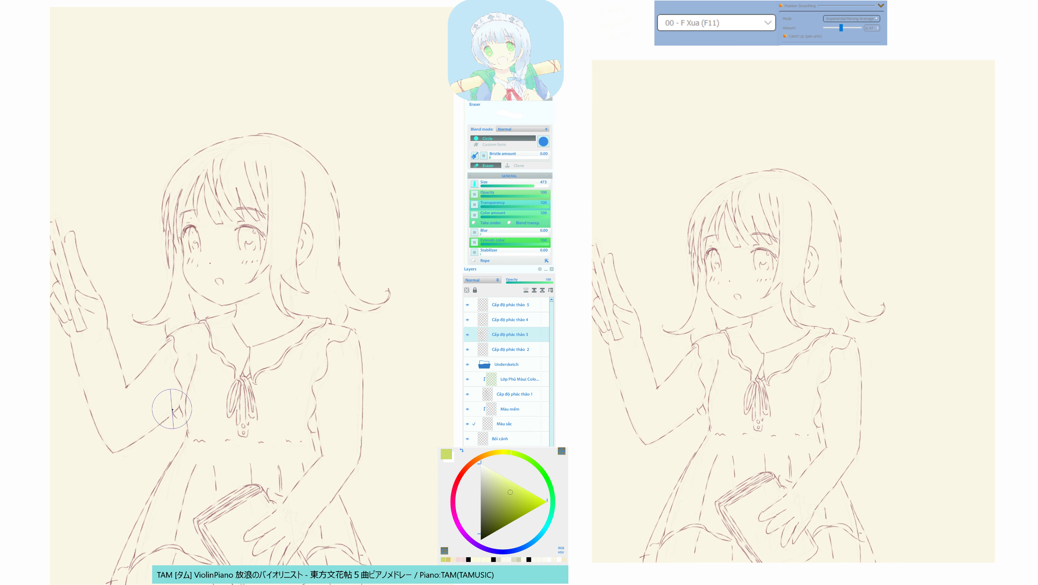
{"action": "left_click_drag", "start_coordinate": [183, 440], "coordinate": [184, 462]}
{"action": "key", "text": "F7"}
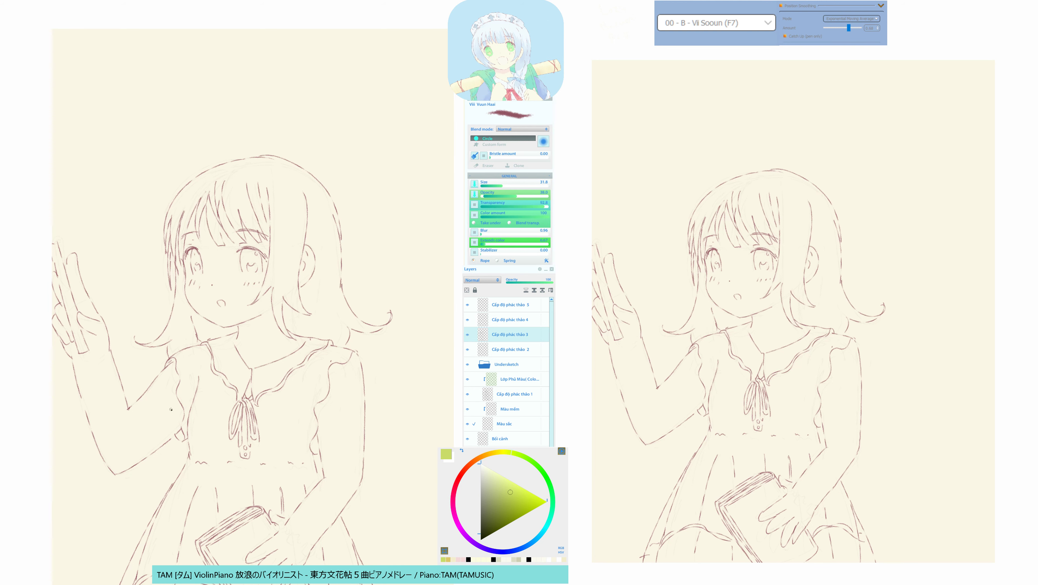
Erase stray marks around the dress's waistline above the holding hand and return to the sketch brush.
{"action": "mouse_move", "coordinate": [246, 441]}
{"action": "left_mouse_down"}
{"action": "mouse_move", "coordinate": [285, 390]}
{"action": "mouse_move", "coordinate": [251, 360]}
{"action": "left_mouse_up"}
{"action": "key", "text": "F11"}
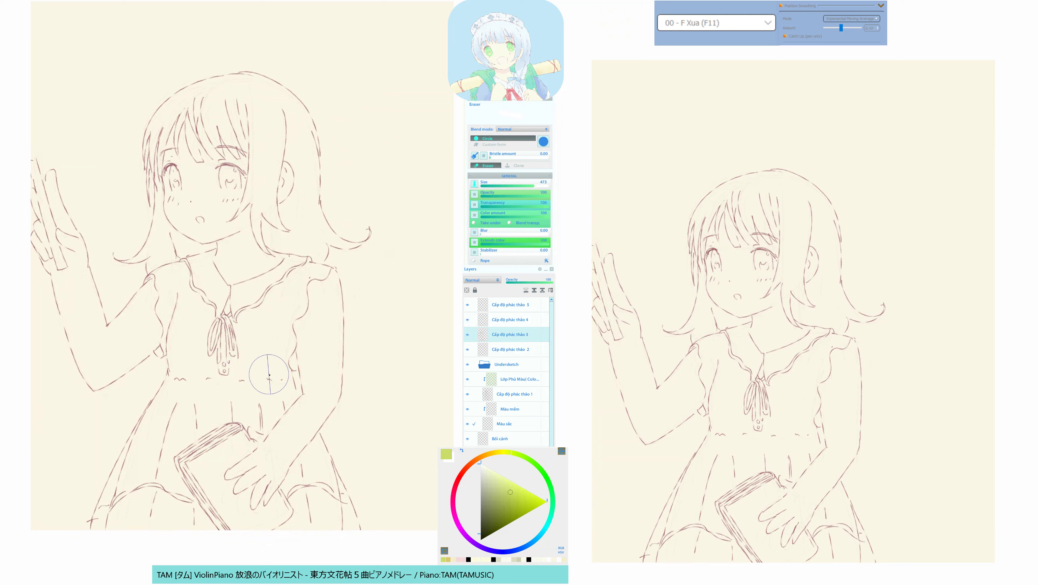
{"action": "key", "text": "F7"}
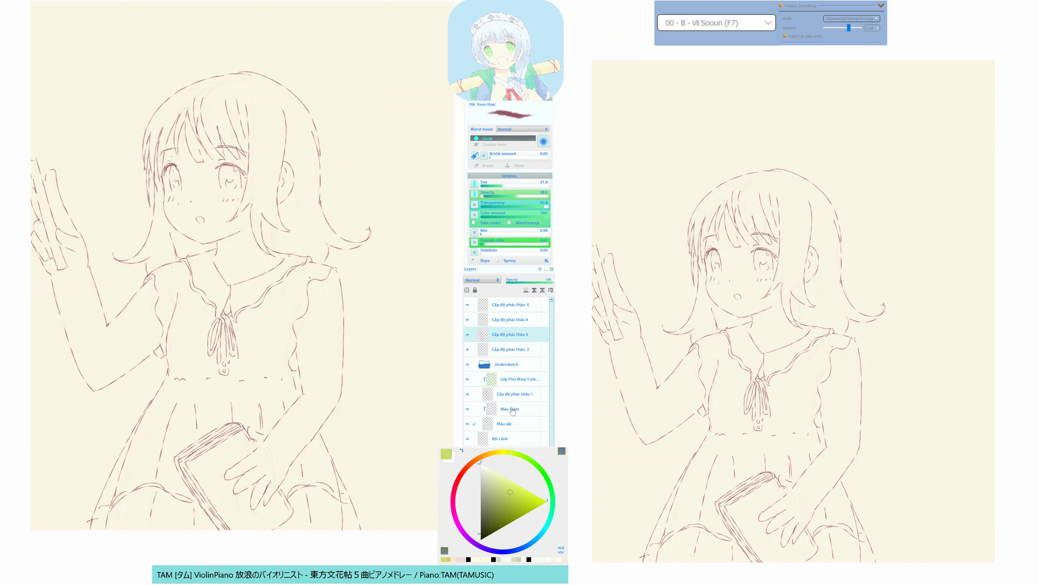
Lower the opacity of layer Cấp độ phác thảo 1 further, reselect layer Cấp độ phác thảo 3 and check the drawing mirrored.
{"action": "left_click", "coordinate": [510, 395]}
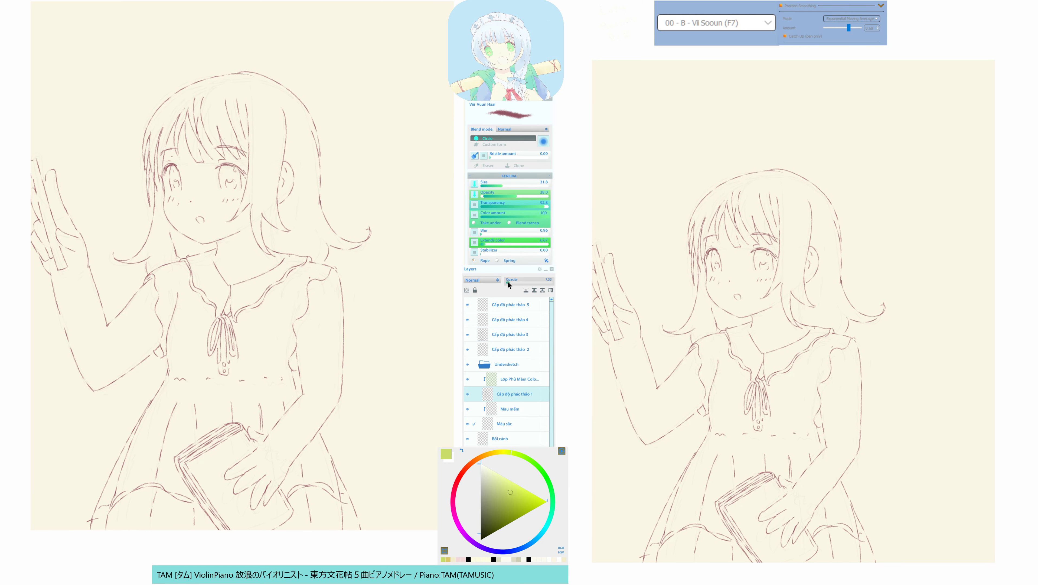
{"action": "left_click_drag", "start_coordinate": [507, 283], "coordinate": [506, 282]}
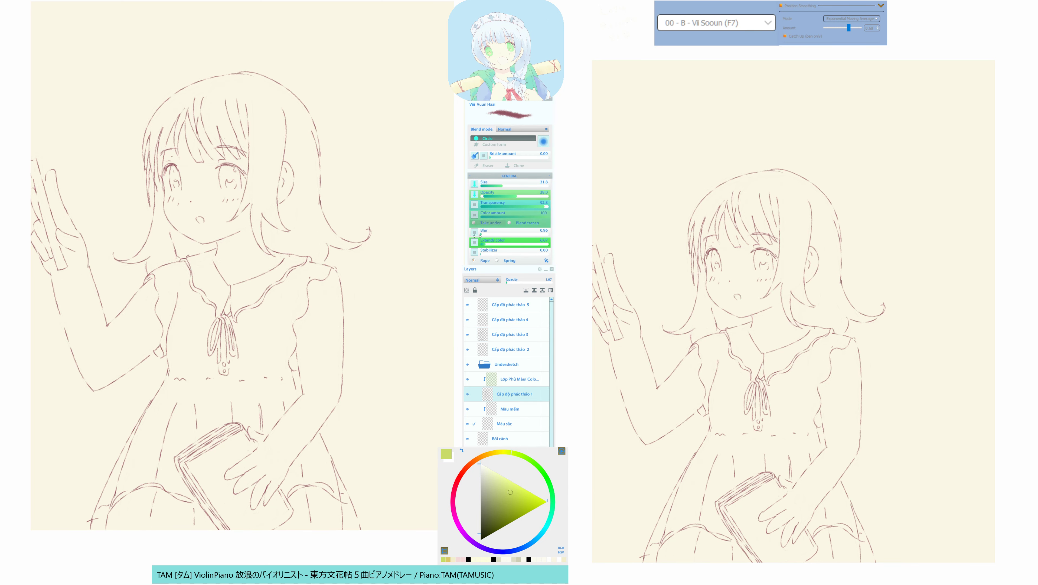
{"action": "key", "text": "h"}
{"action": "key", "text": "h"}
{"action": "key", "text": "h"}
{"action": "left_click_drag", "start_coordinate": [304, 295], "coordinate": [321, 330]}
{"action": "left_click_drag", "start_coordinate": [272, 196], "coordinate": [242, 212]}
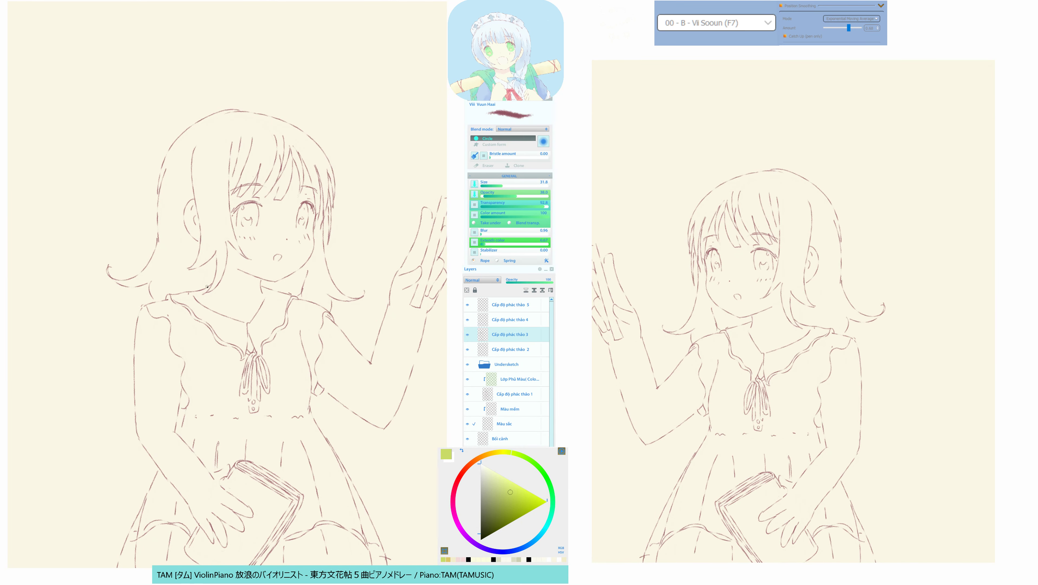
{"action": "key", "text": "h"}
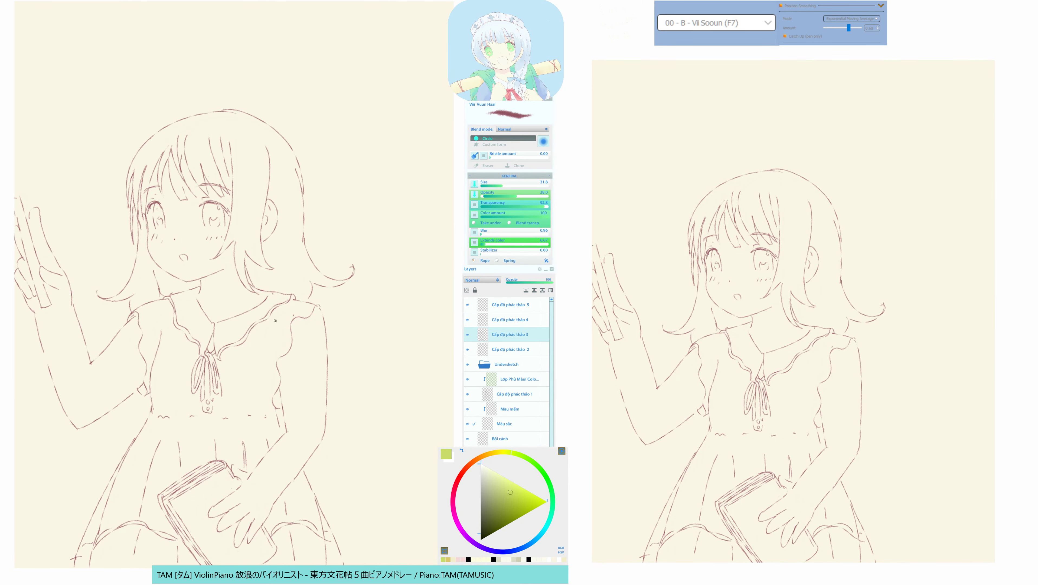
Refine the neck, collar and hair strand lines below the ear with the eraser and sketch brush.
{"action": "key", "text": "F11"}
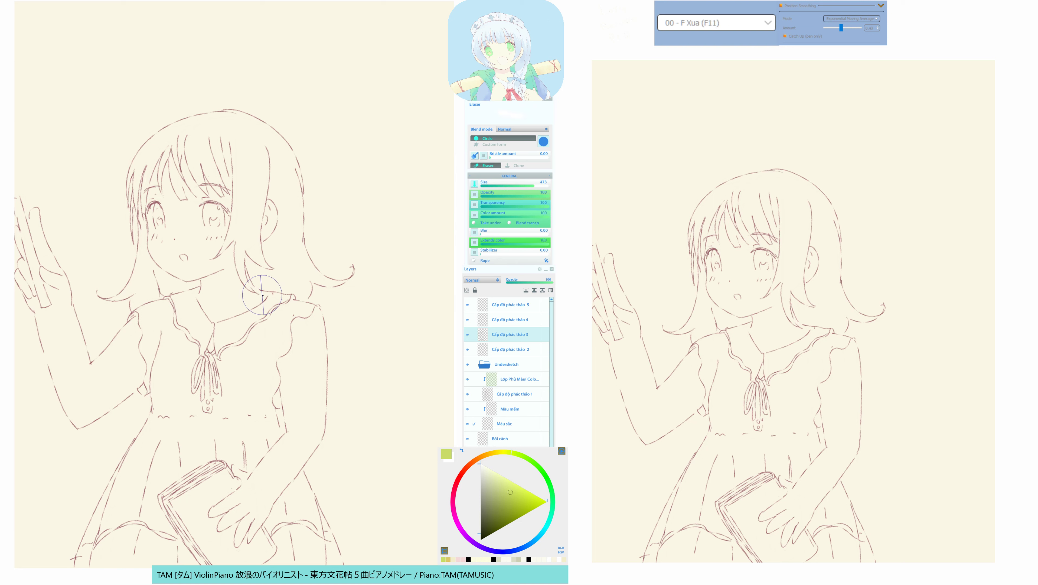
{"action": "key", "text": "F7"}
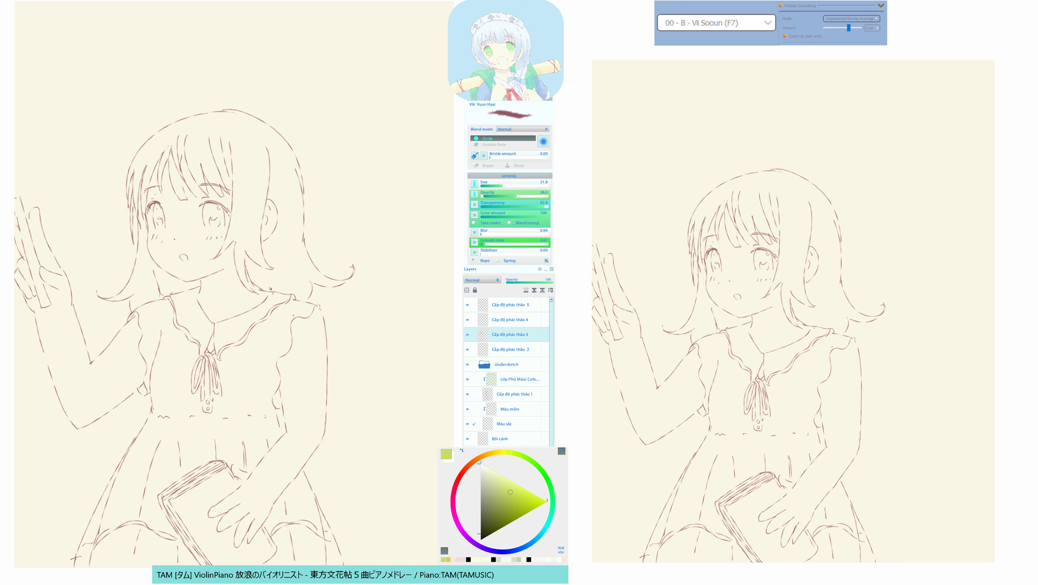
{"action": "key", "text": "F11"}
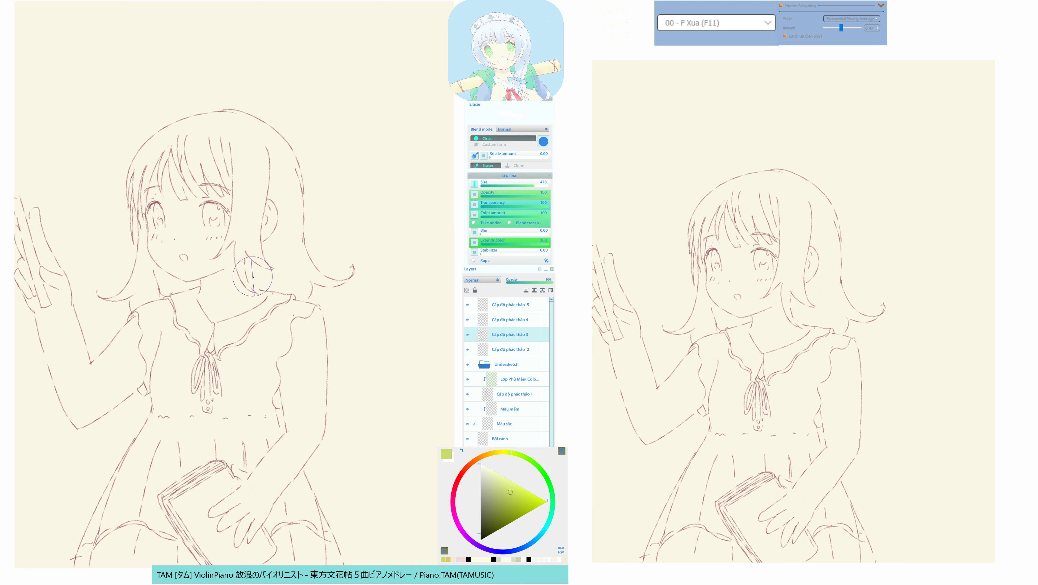
{"action": "key", "text": "F7"}
{"action": "left_click_drag", "start_coordinate": [247, 264], "coordinate": [251, 277]}
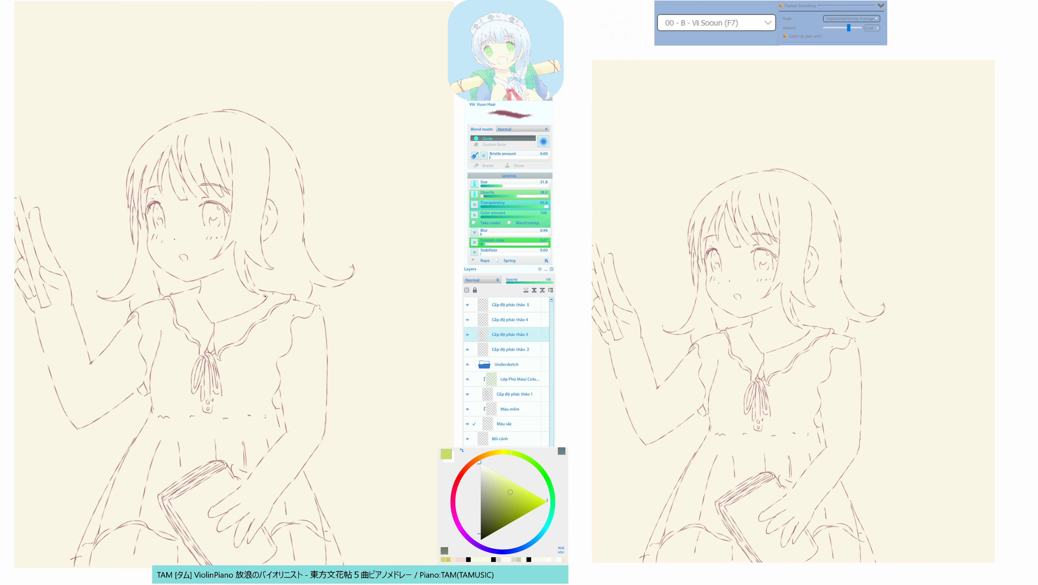
{"action": "key", "text": "F11"}
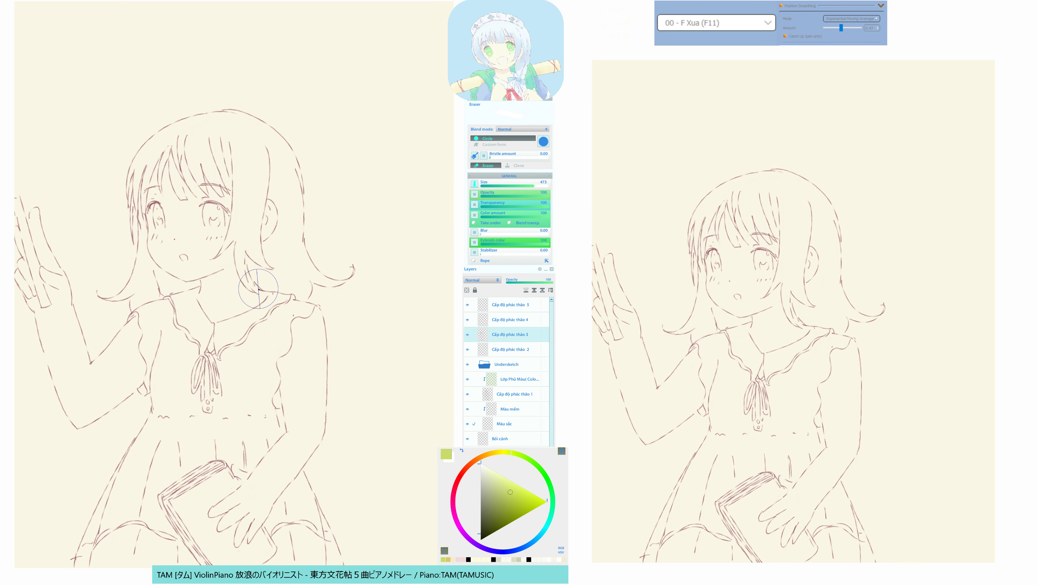
Select layer Cấp độ phác thảo 4 from the drawing and clean up the upper lash of the eye nearer the raised hand.
{"action": "left_click_drag", "start_coordinate": [325, 383], "coordinate": [348, 427]}
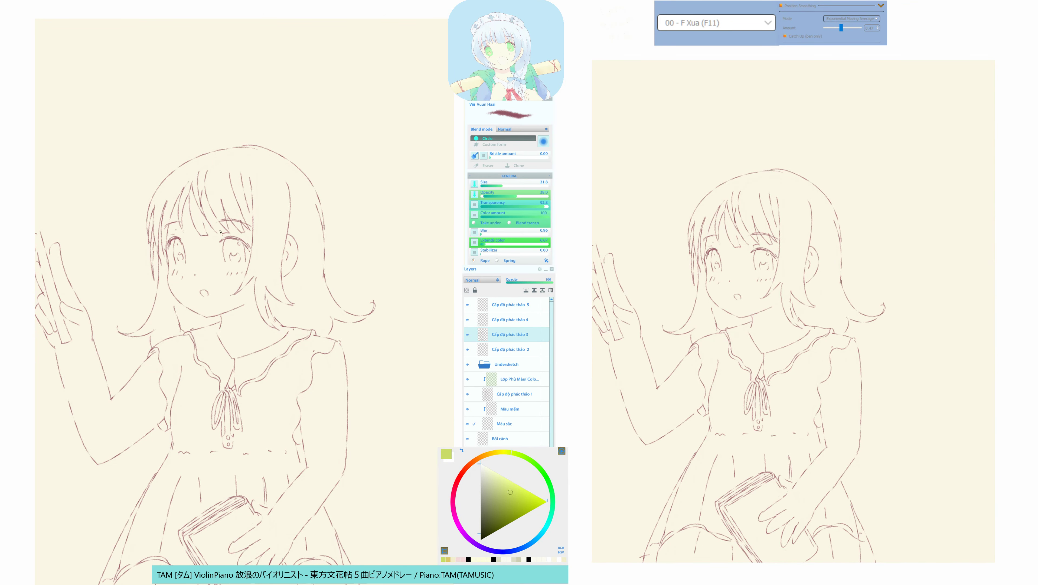
{"action": "key", "text": "F7"}
{"action": "key", "text": "F11"}
{"action": "left_click", "coordinate": [178, 238], "text": "ctrl"}
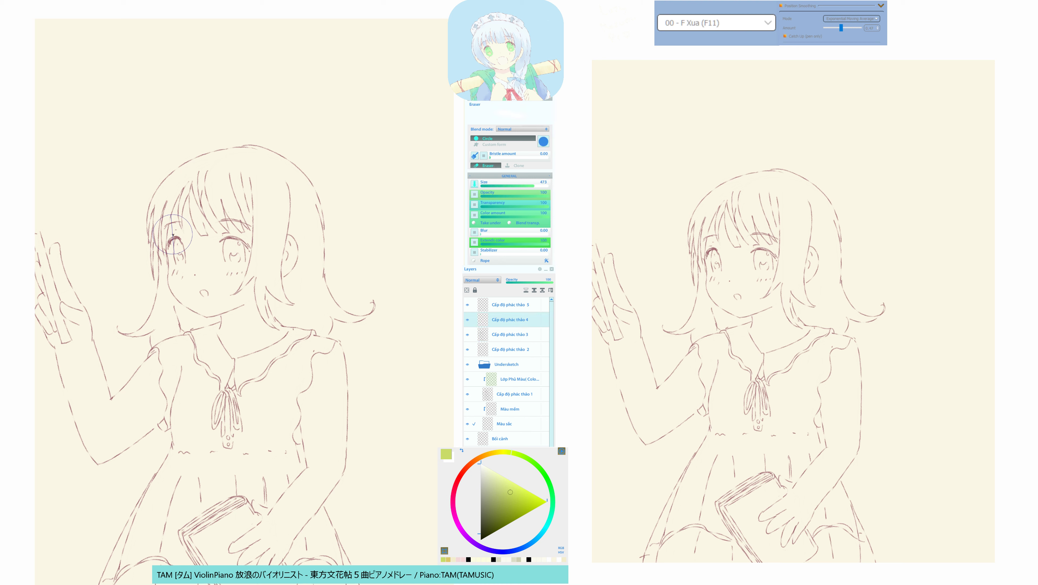
{"action": "key", "text": "F7"}
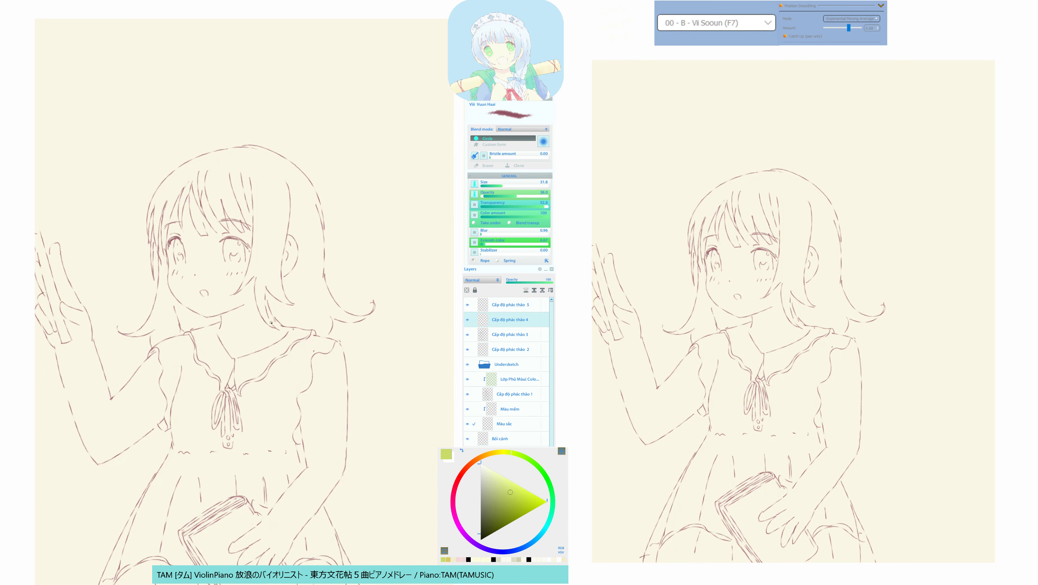
Reselect layer Cấp độ phác thảo 3 and refine the eye nearer the raised hand with the eraser and sketch brush.
{"action": "left_click", "coordinate": [231, 236], "text": "ctrl"}
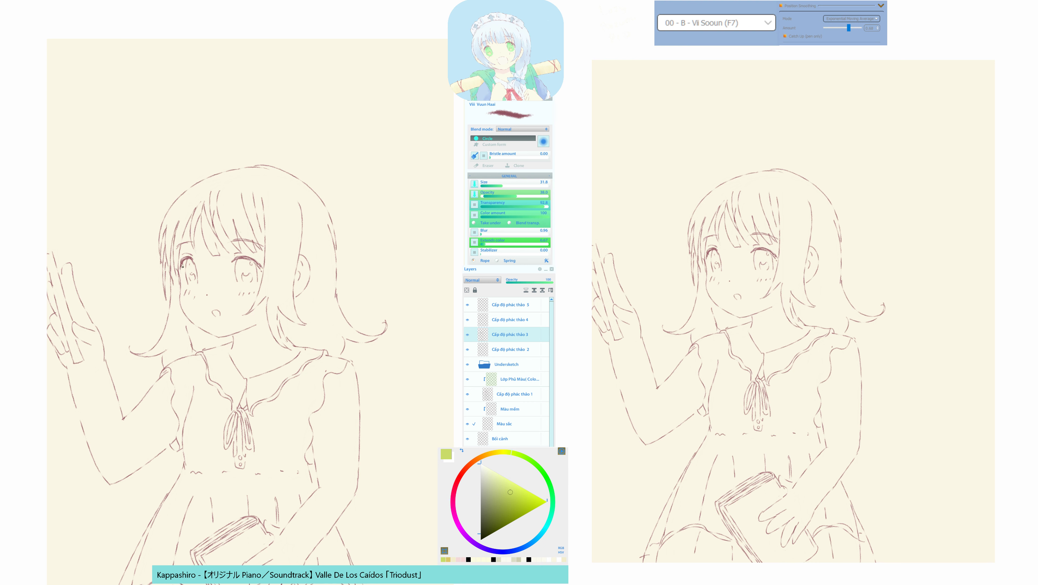
{"action": "key", "text": "F11"}
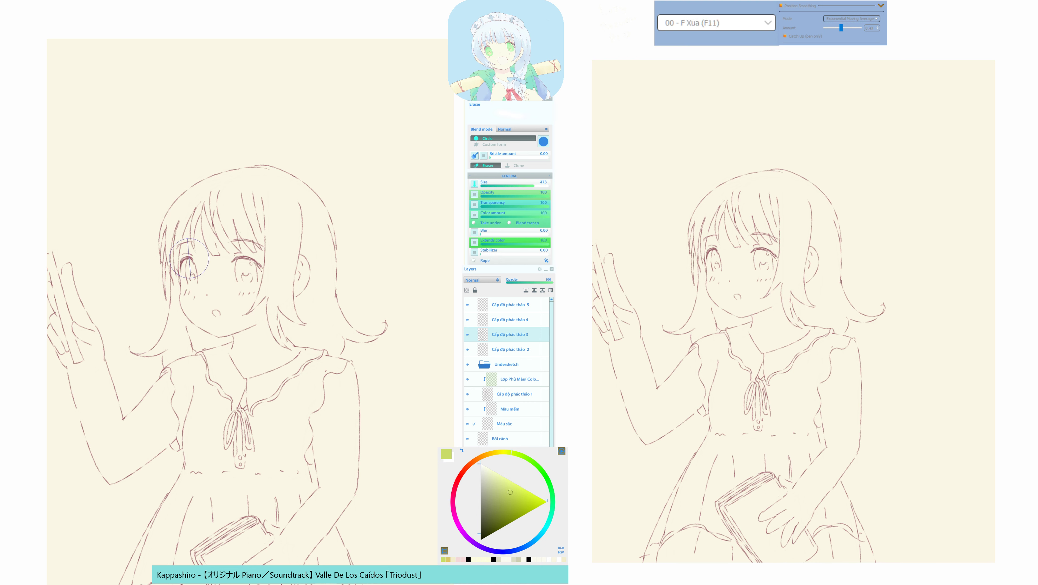
{"action": "key", "text": "F7"}
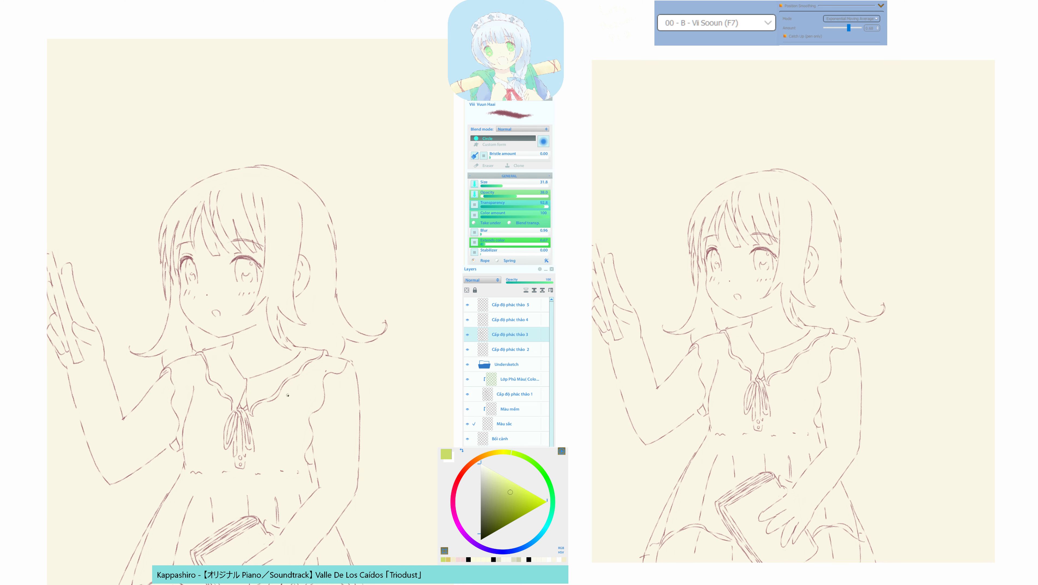
Erase the open mouth, redraw it smaller, and check the drawing mirrored.
{"action": "mouse_move", "coordinate": [236, 383]}
{"action": "left_mouse_down"}
{"action": "mouse_move", "coordinate": [252, 323]}
{"action": "mouse_move", "coordinate": [265, 342]}
{"action": "left_mouse_up"}
{"action": "key", "text": "e"}
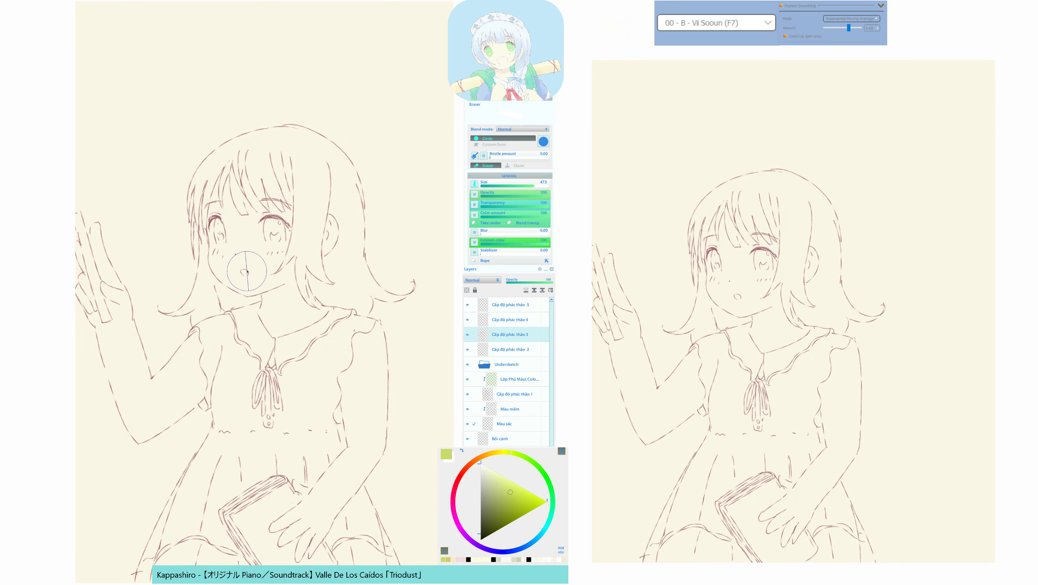
{"action": "key", "text": "F11"}
{"action": "left_click_drag", "start_coordinate": [246, 269], "coordinate": [248, 274]}
{"action": "key", "text": "F7"}
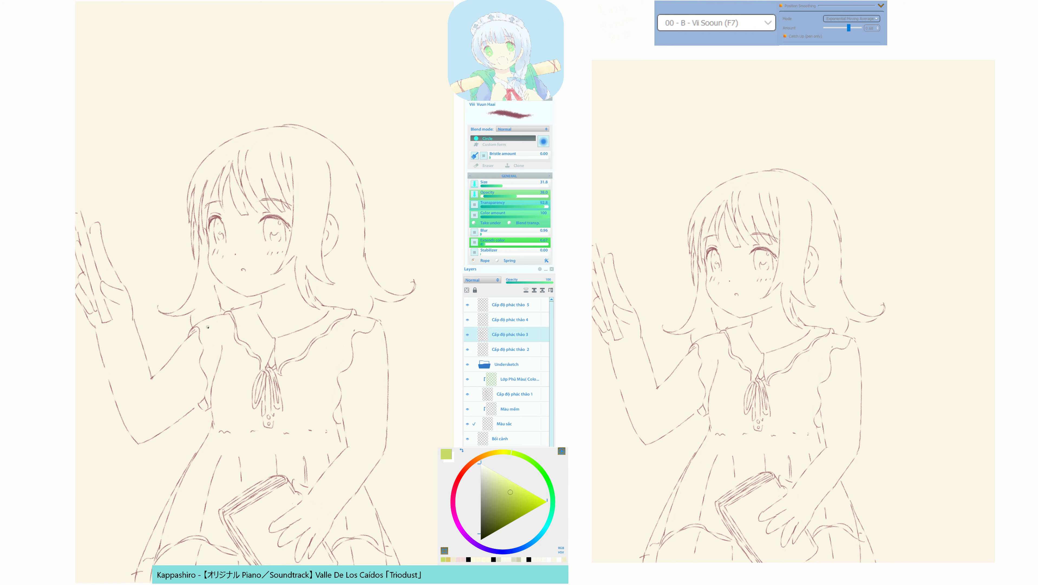
{"action": "key", "text": "h"}
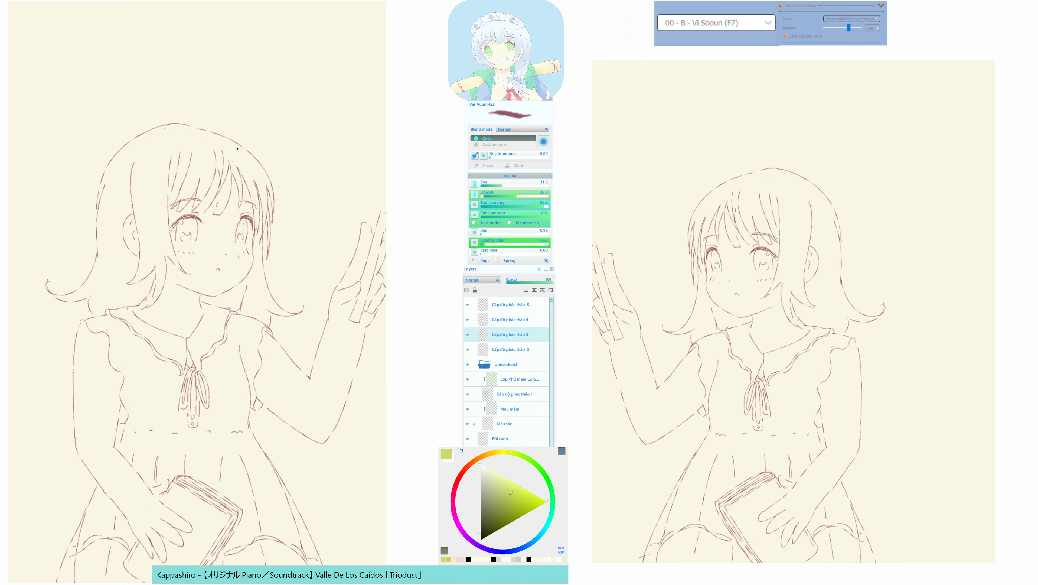
{"action": "key", "text": "h"}
Erase the crown's hair outline on the raised-hand side back to the temple.
{"action": "key", "text": "e"}
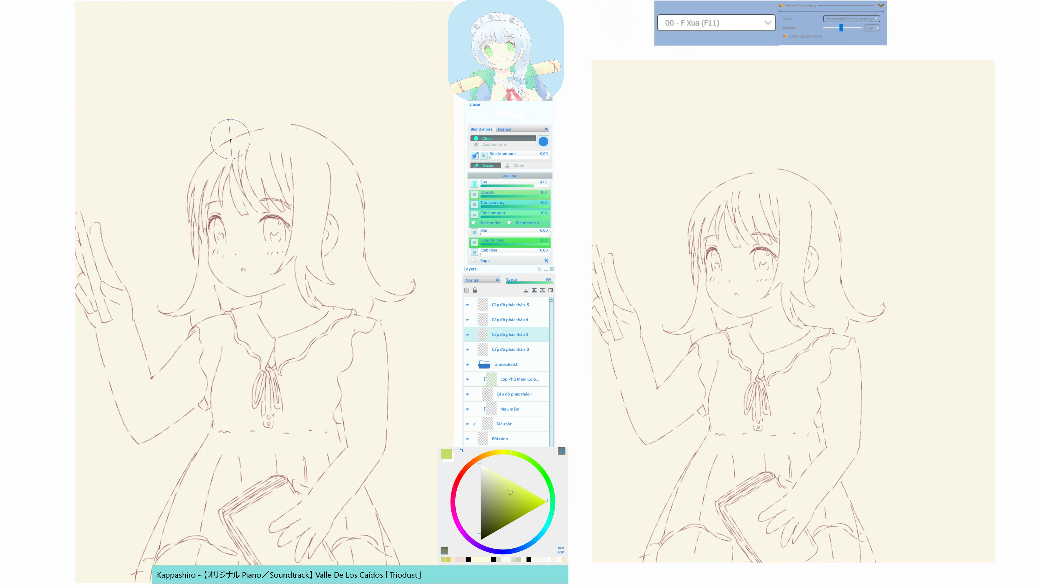
{"action": "key", "text": "e"}
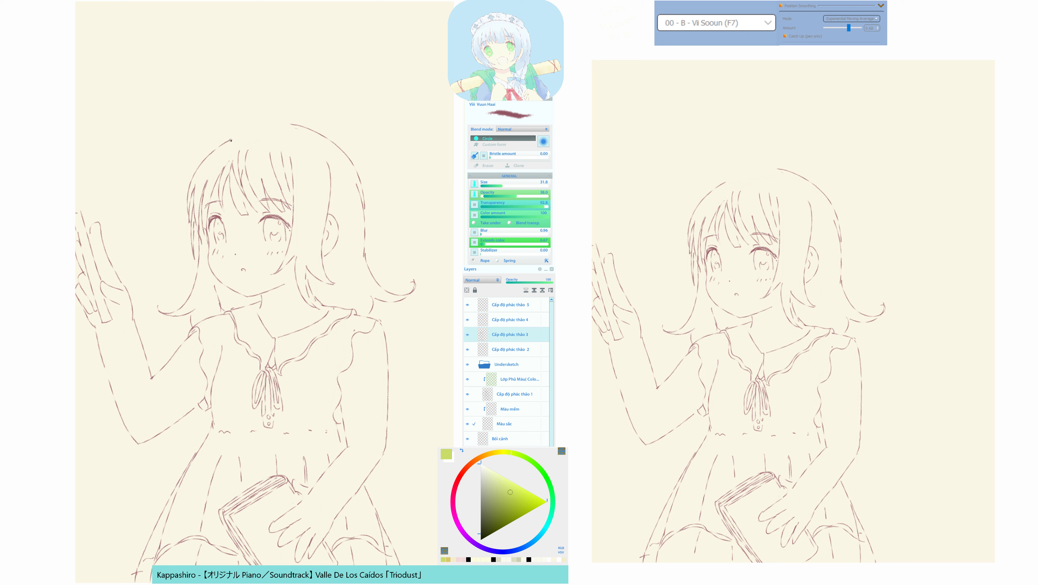
{"action": "left_click_drag", "start_coordinate": [231, 140], "coordinate": [291, 122]}
{"action": "key", "text": "ctrl+z"}
{"action": "key", "text": "e"}
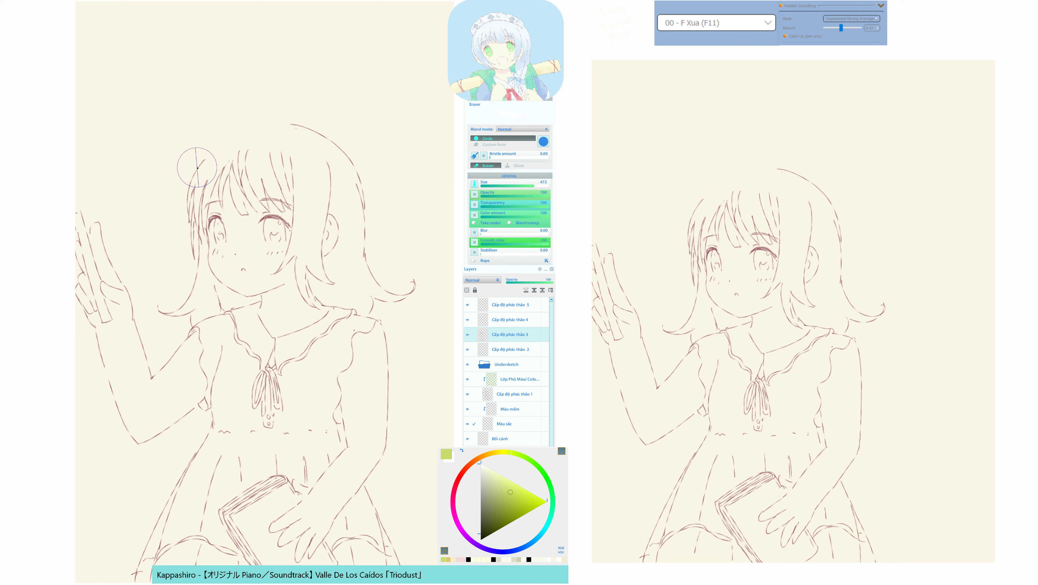
{"action": "key", "text": "e"}
Try redrawing the crown's curve from the temple and erase the leftover stub of the old outline.
{"action": "mouse_move", "coordinate": [202, 160]}
{"action": "left_mouse_down"}
{"action": "mouse_move", "coordinate": [245, 128]}
{"action": "mouse_move", "coordinate": [286, 120]}
{"action": "mouse_move", "coordinate": [310, 131]}
{"action": "left_mouse_up"}
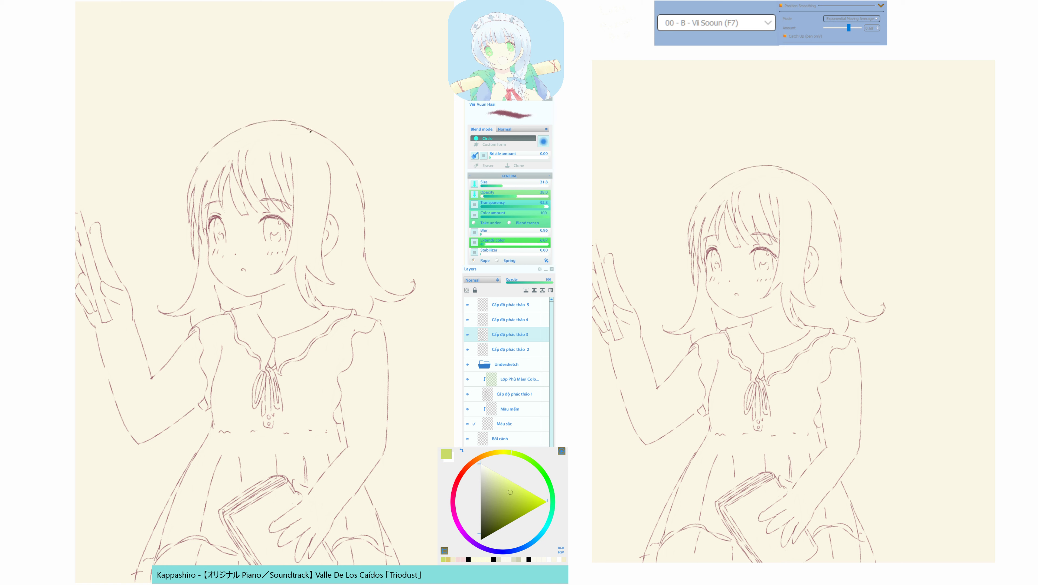
{"action": "key", "text": "ctrl+z"}
{"action": "key", "text": "e"}
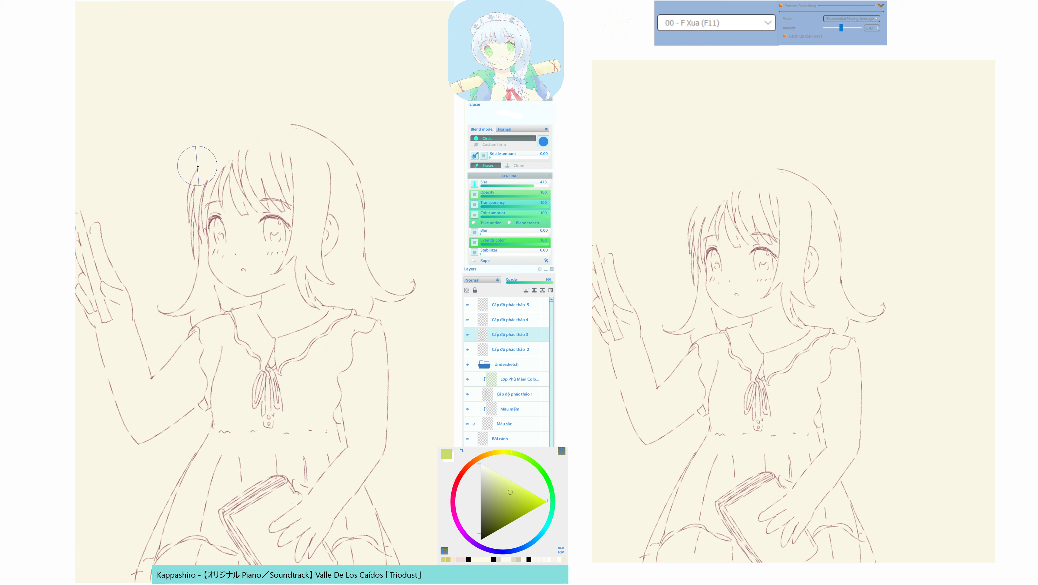
{"action": "key", "text": "e"}
{"action": "mouse_move", "coordinate": [197, 169]}
{"action": "left_mouse_down"}
{"action": "mouse_move", "coordinate": [249, 130]}
{"action": "mouse_move", "coordinate": [280, 127]}
{"action": "left_mouse_up"}
{"action": "key", "text": "ctrl+z"}
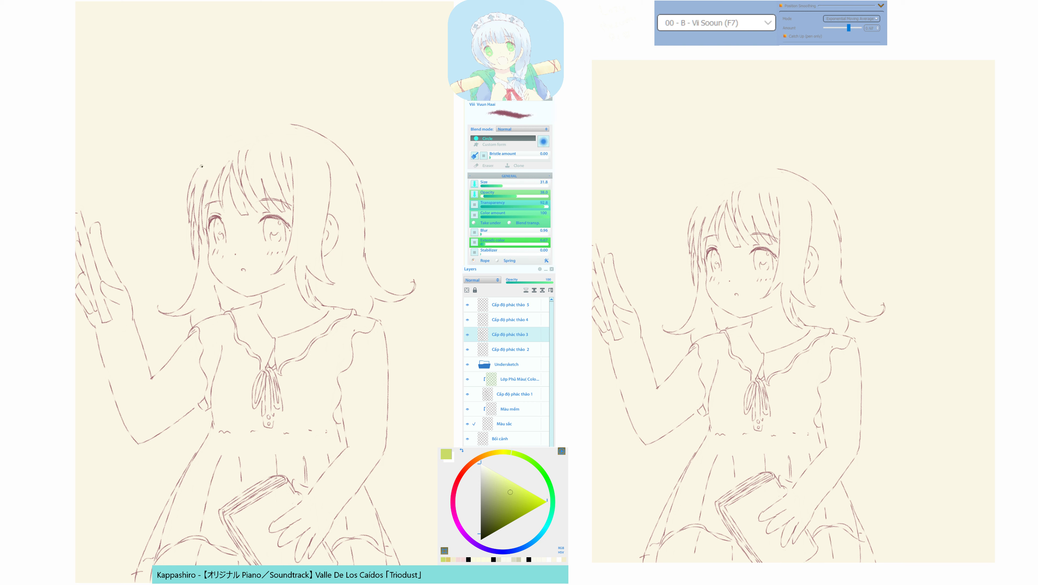
Redraw the crown of the head as one smooth curve from the temple over the top and check it mirrored.
{"action": "mouse_move", "coordinate": [198, 168]}
{"action": "left_mouse_down"}
{"action": "mouse_move", "coordinate": [243, 130]}
{"action": "mouse_move", "coordinate": [306, 128]}
{"action": "left_mouse_up"}
{"action": "left_click_drag", "start_coordinate": [336, 276], "coordinate": [326, 274]}
{"action": "left_click_drag", "start_coordinate": [309, 263], "coordinate": [281, 254]}
{"action": "key", "text": "h"}
{"action": "key", "text": "h"}
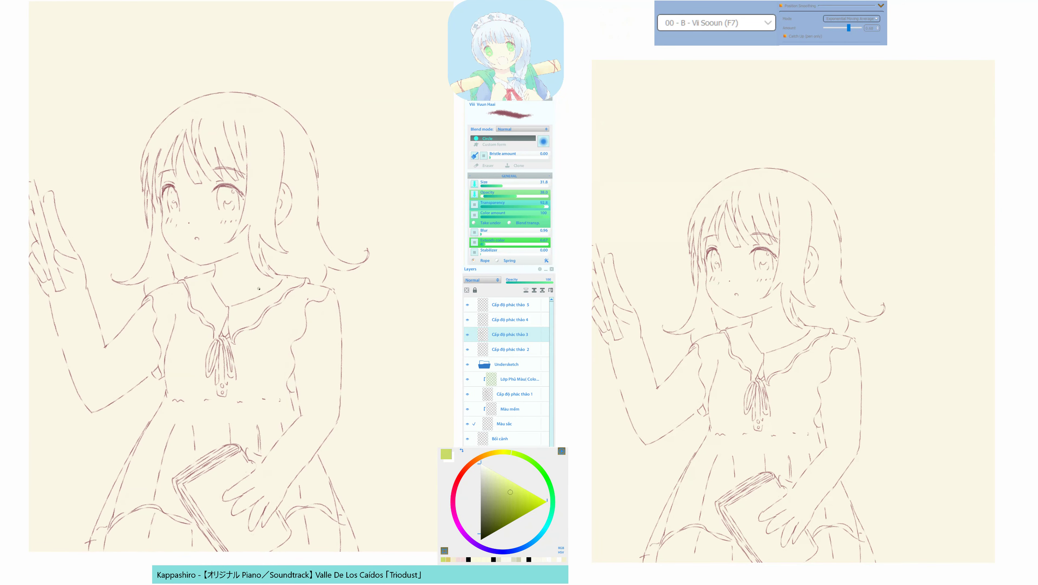
{"action": "left_click_drag", "start_coordinate": [286, 317], "coordinate": [290, 366]}
{"action": "key", "text": "ctrl+z"}
{"action": "left_click_drag", "start_coordinate": [289, 317], "coordinate": [287, 371]}
{"action": "key", "text": "ctrl+z"}
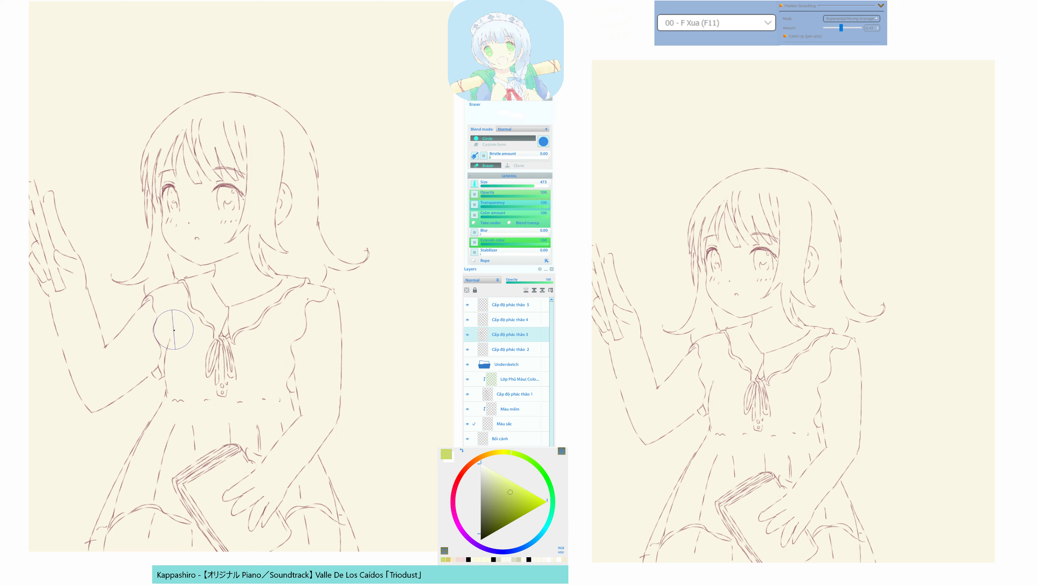
Clean up the frill below the raised arm's shoulder and rework the bodice side line under the opposite sleeve.
{"action": "left_click_drag", "start_coordinate": [174, 317], "coordinate": [172, 332]}
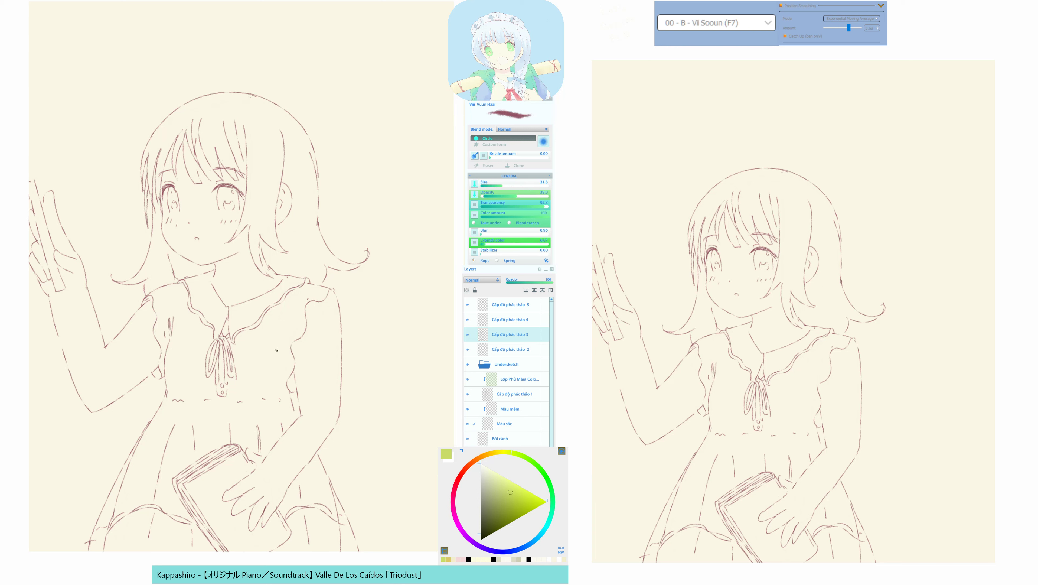
{"action": "left_click_drag", "start_coordinate": [294, 318], "coordinate": [285, 376]}
{"action": "key", "text": "ctrl+z"}
{"action": "key", "text": "ctrl+z"}
{"action": "left_click_drag", "start_coordinate": [290, 334], "coordinate": [288, 360]}
{"action": "key", "text": "F11"}
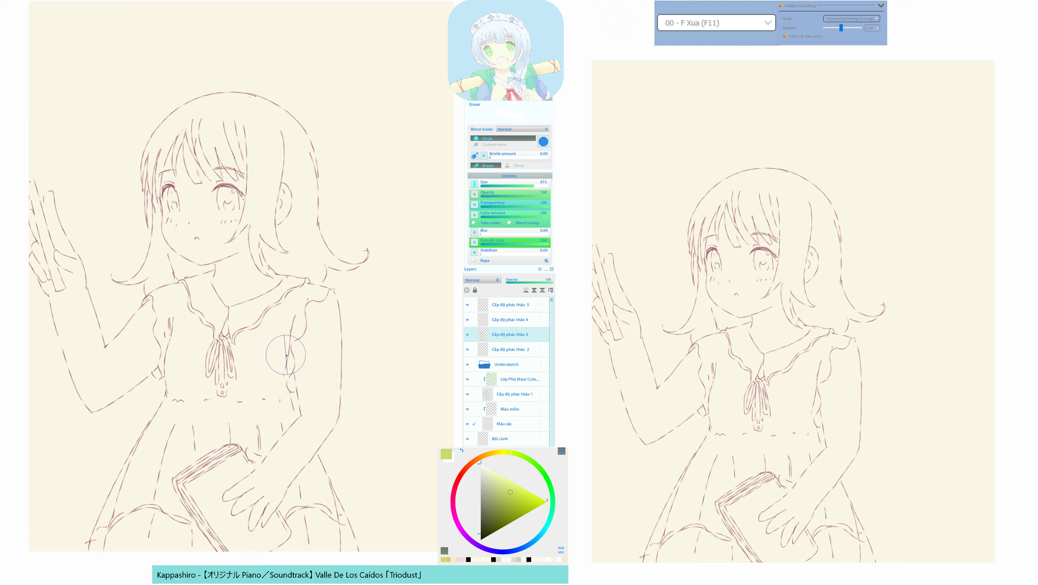
{"action": "left_click_drag", "start_coordinate": [293, 342], "coordinate": [303, 367]}
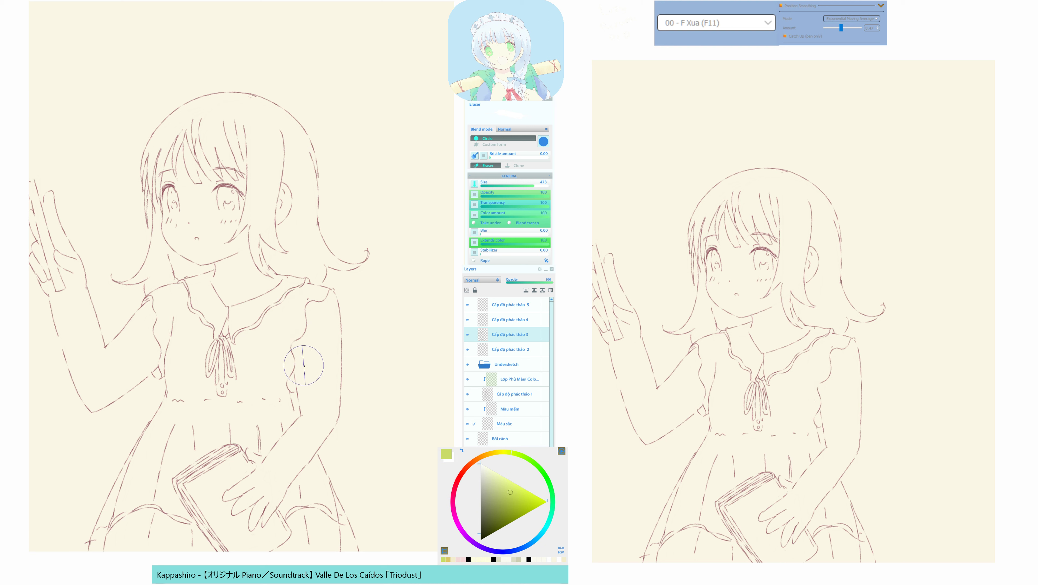
{"action": "left_click_drag", "start_coordinate": [301, 351], "coordinate": [304, 366]}
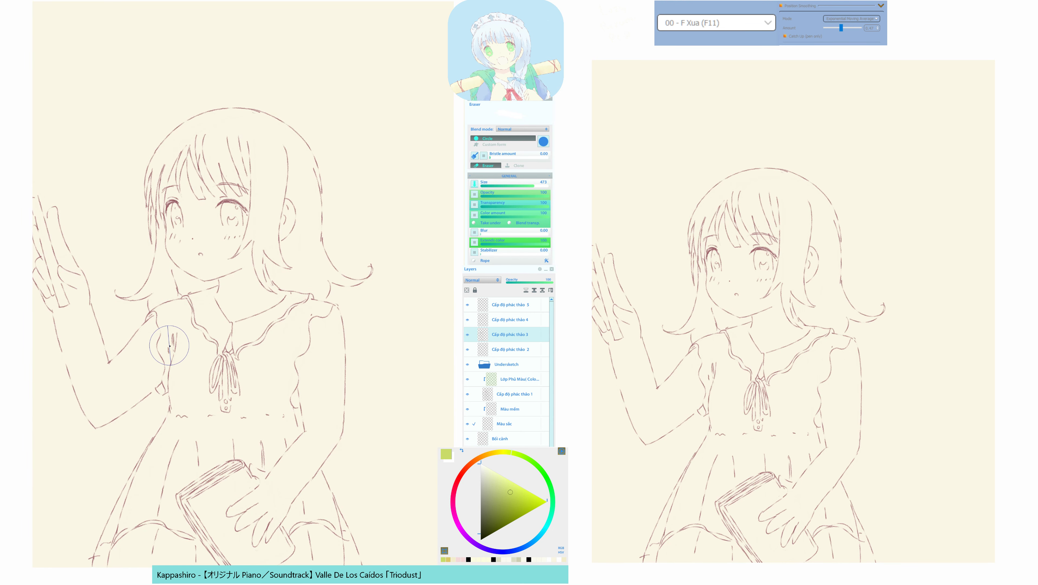
Redraw the bodice edge beneath the raised arm's sleeve and return to the Vii Sooun sketch brush.
{"action": "key", "text": "F5"}
{"action": "key", "text": "b"}
{"action": "left_click_drag", "start_coordinate": [170, 359], "coordinate": [169, 345]}
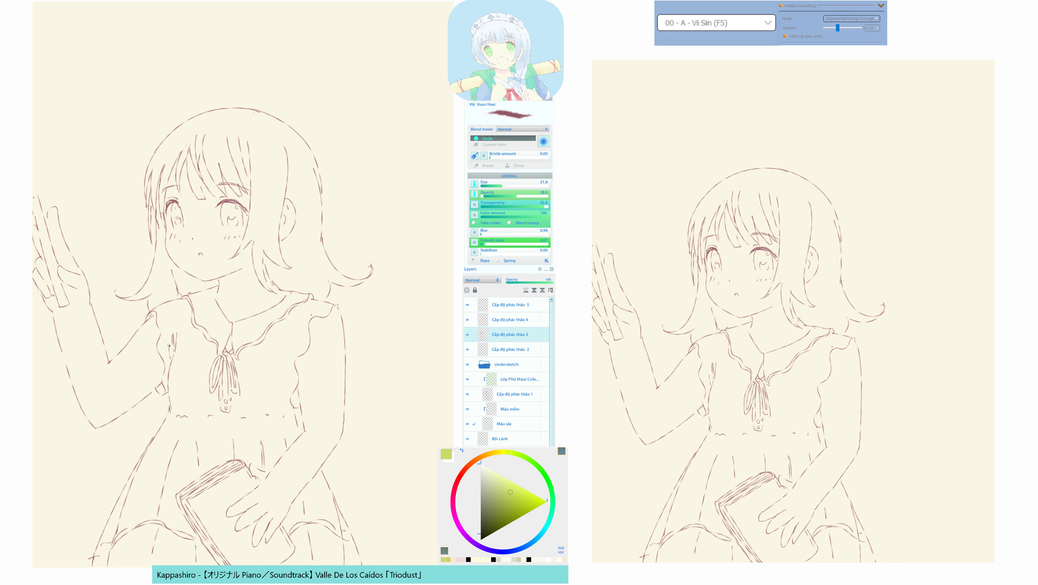
{"action": "key", "text": "F7"}
{"action": "left_click_drag", "start_coordinate": [306, 364], "coordinate": [317, 391]}
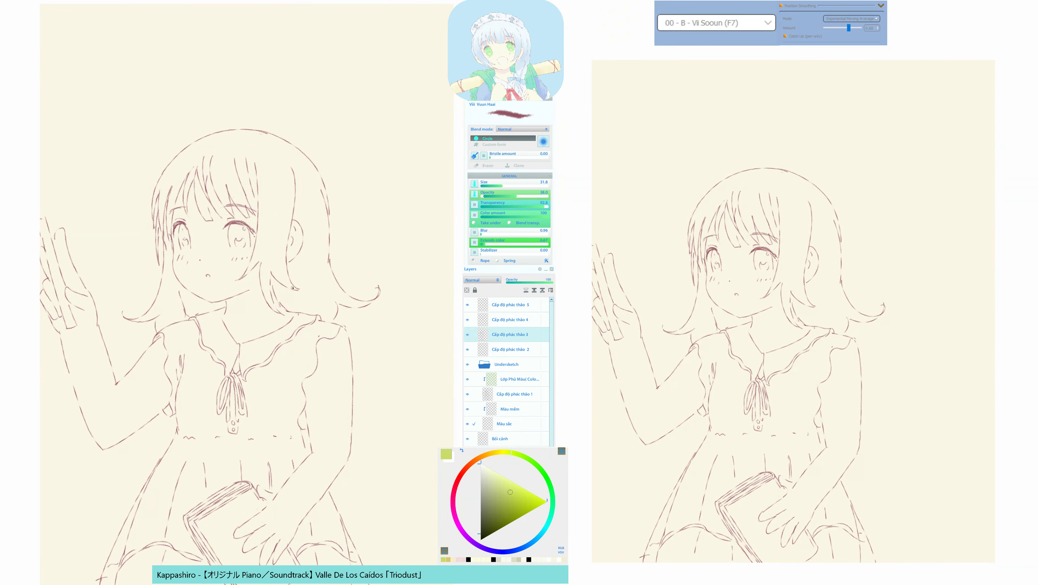
Erase the small mouth and redraw it as a closed smile.
{"action": "key", "text": "F11"}
{"action": "key", "text": "F7"}
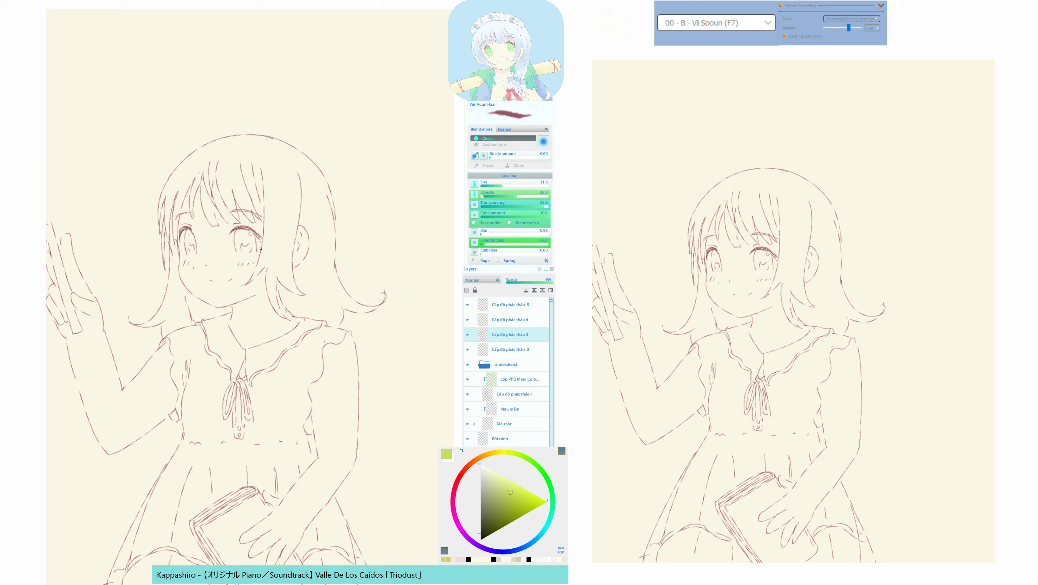
{"action": "left_click_drag", "start_coordinate": [241, 315], "coordinate": [264, 336]}
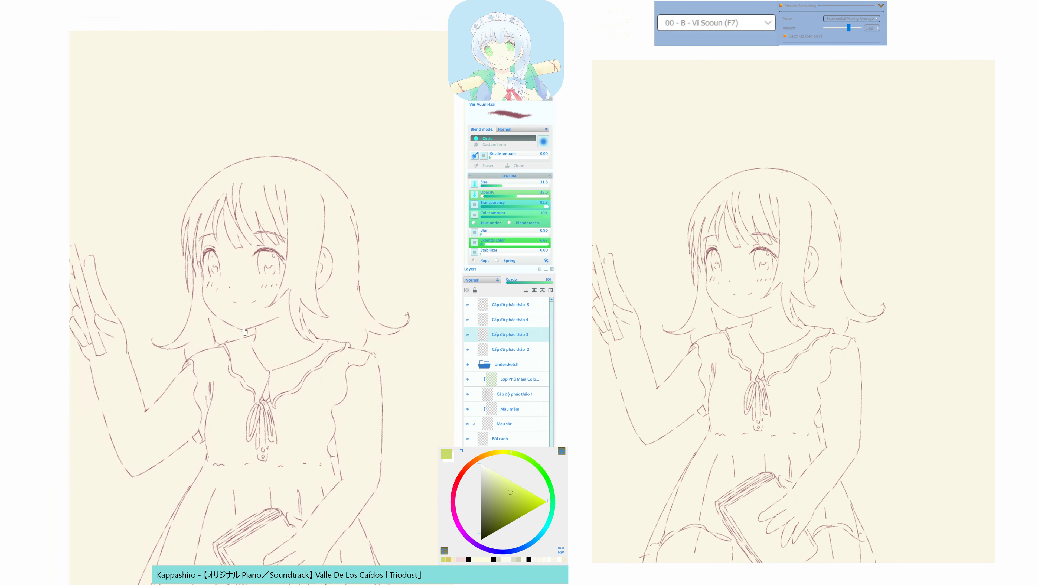
Refine the raised hand's fingertips with the eraser and sketch brush, and check the drawing mirrored.
{"action": "left_click_drag", "start_coordinate": [132, 293], "coordinate": [181, 350]}
{"action": "key", "text": "F11"}
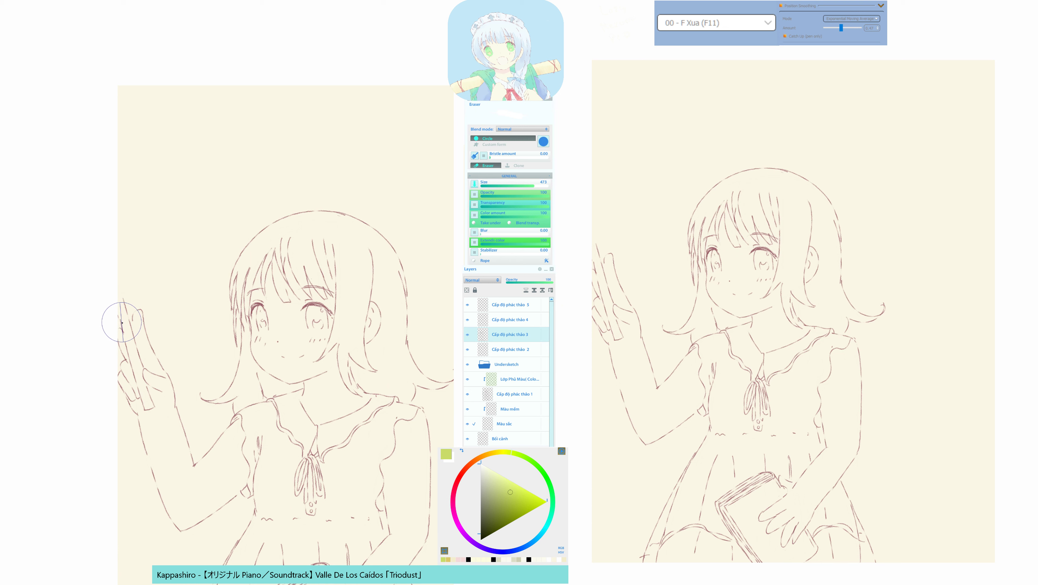
{"action": "key", "text": "F7"}
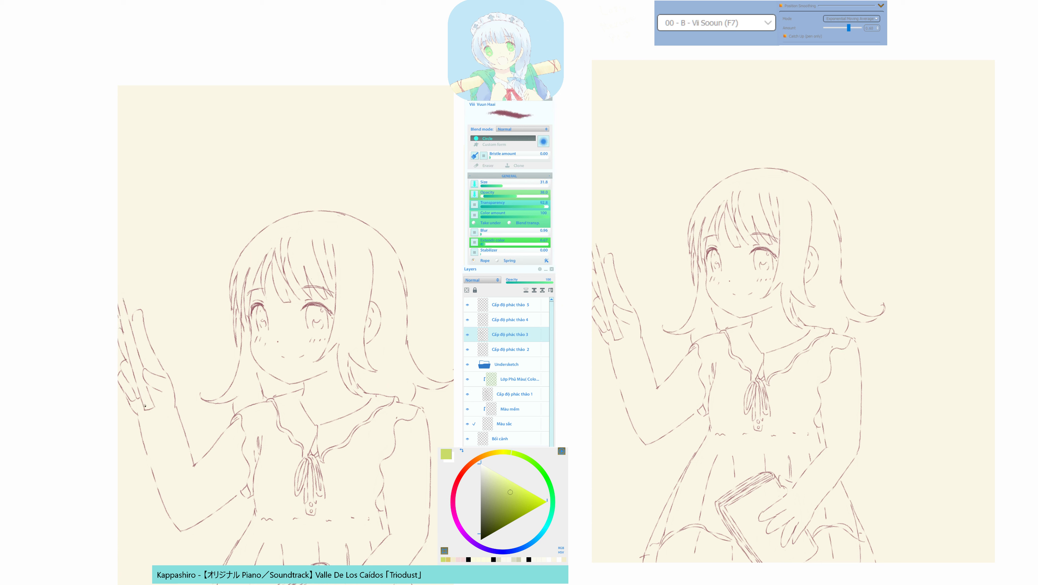
{"action": "key", "text": "h"}
{"action": "key", "text": "h"}
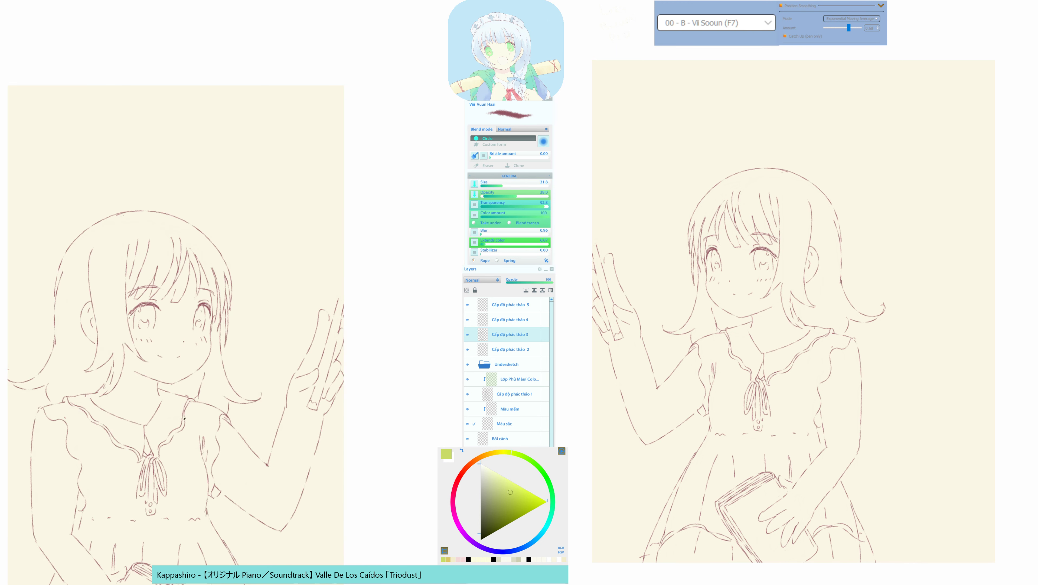
Try extending the raised hand's outer fingertip and undo the stroke.
{"action": "left_click_drag", "start_coordinate": [203, 432], "coordinate": [190, 422]}
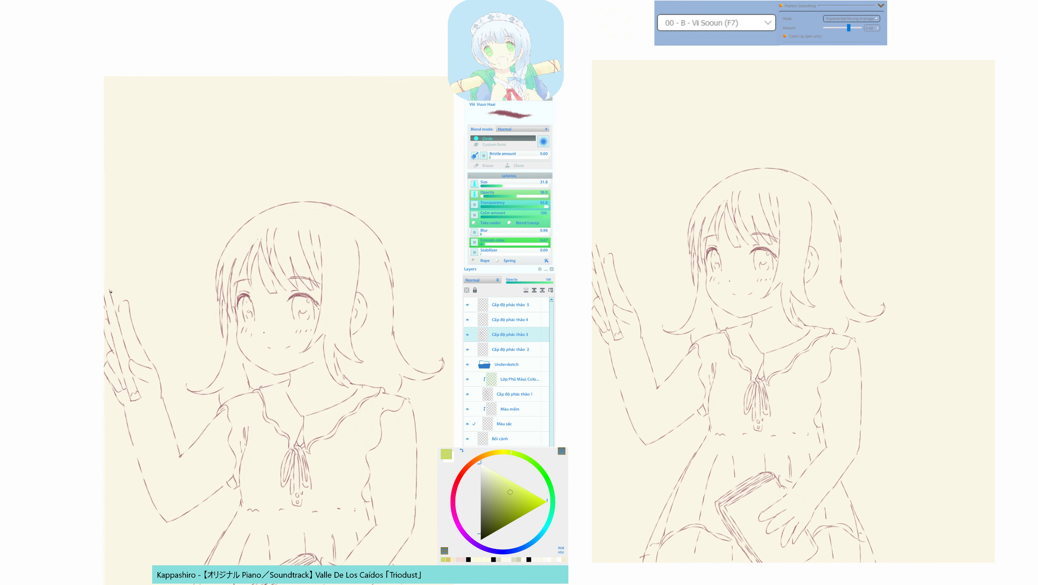
{"action": "left_click_drag", "start_coordinate": [110, 290], "coordinate": [100, 266]}
{"action": "key", "text": "ctrl+z"}
{"action": "mouse_move", "coordinate": [160, 369]}
{"action": "left_mouse_down"}
{"action": "mouse_move", "coordinate": [128, 353]}
{"action": "mouse_move", "coordinate": [122, 330]}
{"action": "mouse_move", "coordinate": [156, 392]}
{"action": "left_mouse_up"}
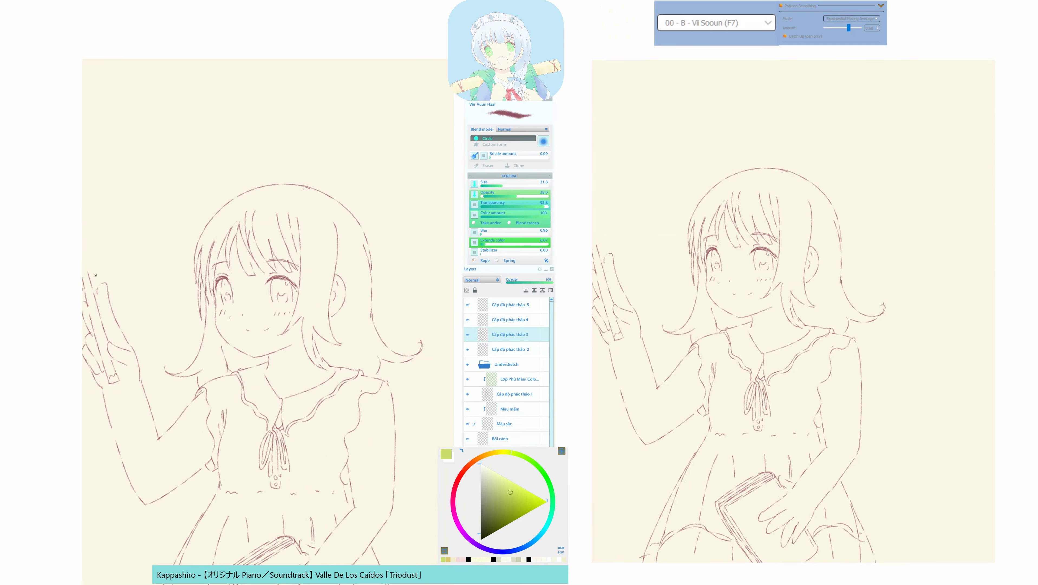
Try sketching extra lines on the book cover around the holding hand, and undo the strokes.
{"action": "left_click_drag", "start_coordinate": [85, 263], "coordinate": [82, 246]}
{"action": "mouse_move", "coordinate": [155, 394]}
{"action": "left_mouse_down"}
{"action": "mouse_move", "coordinate": [117, 362]}
{"action": "mouse_move", "coordinate": [94, 254]}
{"action": "left_mouse_up"}
{"action": "left_click_drag", "start_coordinate": [145, 275], "coordinate": [137, 277]}
{"action": "left_click_drag", "start_coordinate": [157, 313], "coordinate": [131, 295]}
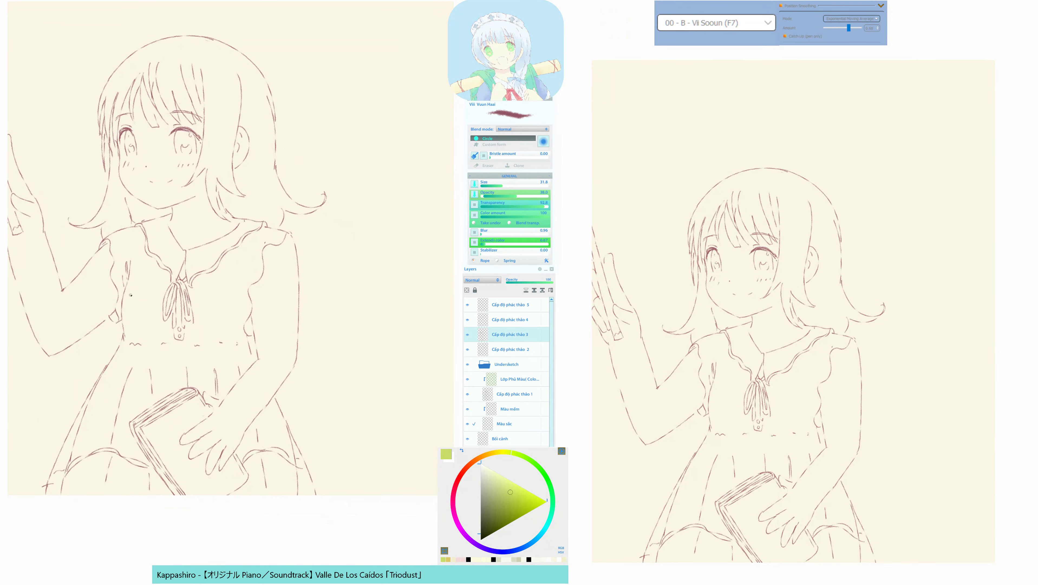
{"action": "mouse_move", "coordinate": [200, 445]}
{"action": "left_mouse_down"}
{"action": "mouse_move", "coordinate": [207, 436]}
{"action": "mouse_move", "coordinate": [183, 453]}
{"action": "mouse_move", "coordinate": [211, 483]}
{"action": "left_mouse_up"}
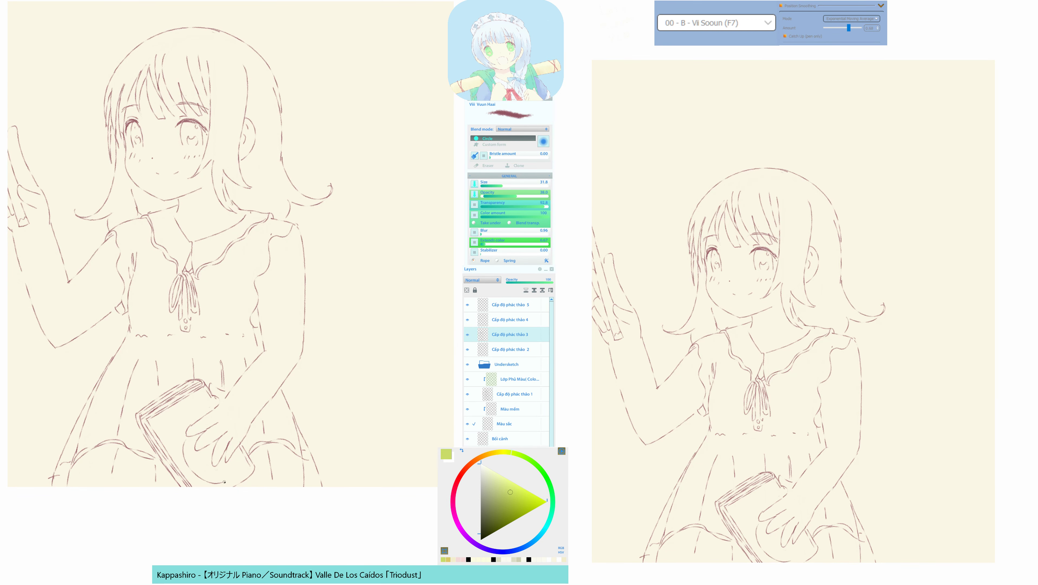
{"action": "key", "text": "ctrl+z"}
{"action": "key", "text": "ctrl+z"}
{"action": "mouse_move", "coordinate": [179, 440]}
{"action": "left_mouse_down"}
{"action": "mouse_move", "coordinate": [204, 481]}
{"action": "mouse_move", "coordinate": [230, 464]}
{"action": "left_mouse_up"}
{"action": "left_click_drag", "start_coordinate": [179, 441], "coordinate": [198, 418]}
{"action": "key", "text": "ctrl+z"}
Check the book and the hand holding it in mirrored and unmirrored view.
{"action": "key", "text": "h"}
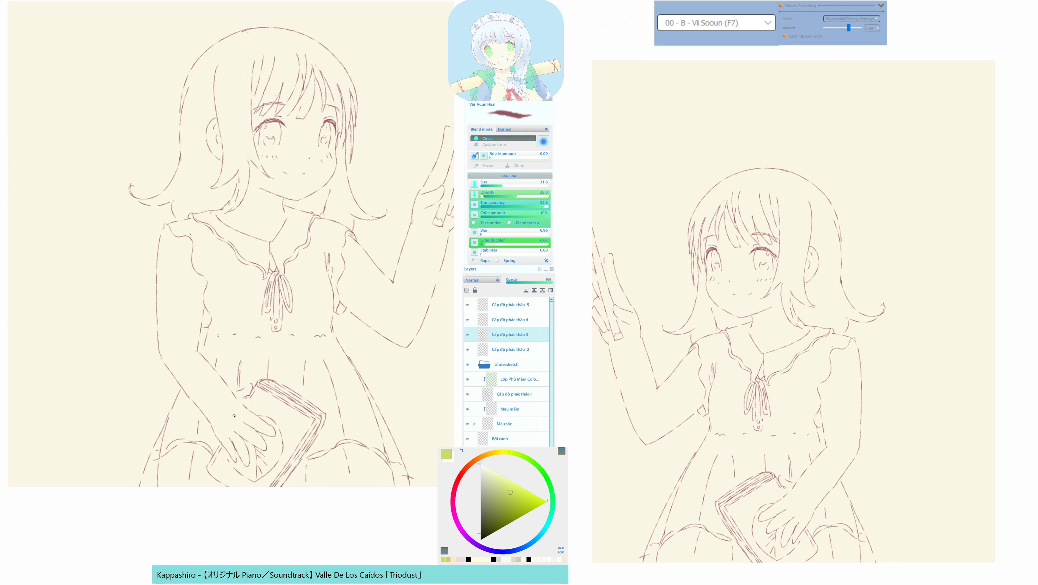
{"action": "key", "text": "m"}
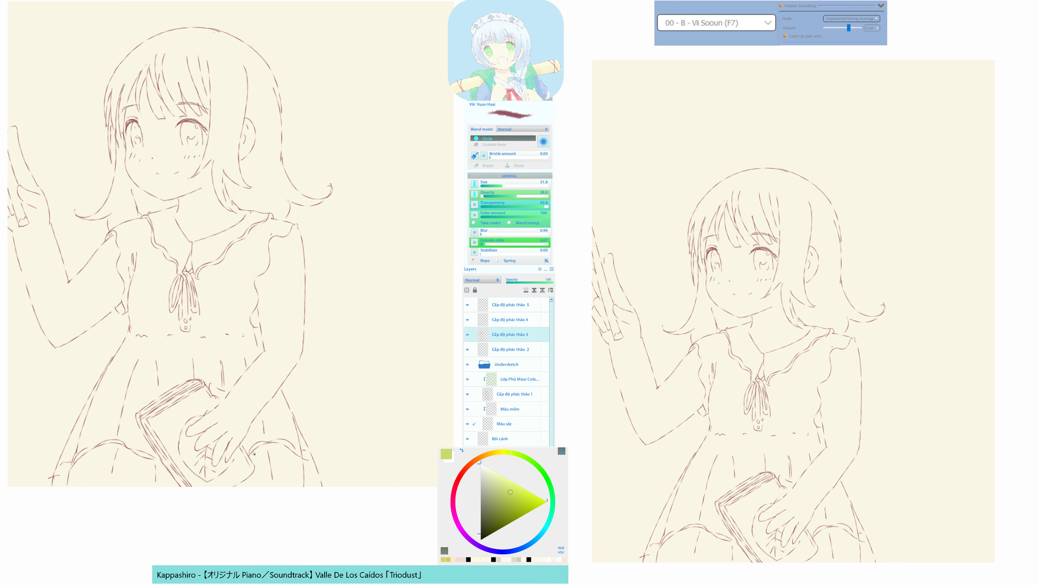
{"action": "key", "text": "m"}
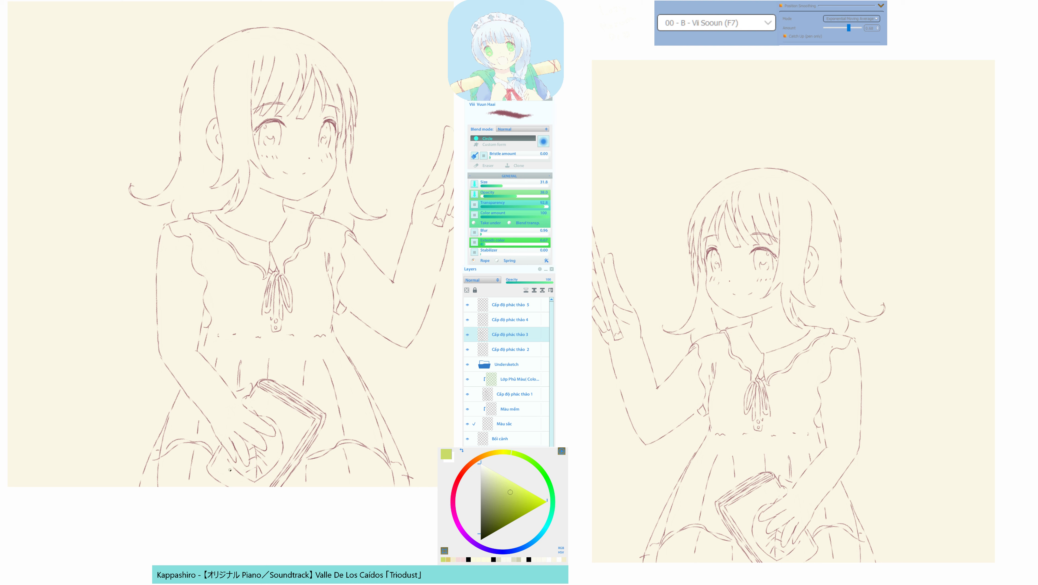
{"action": "key", "text": "m"}
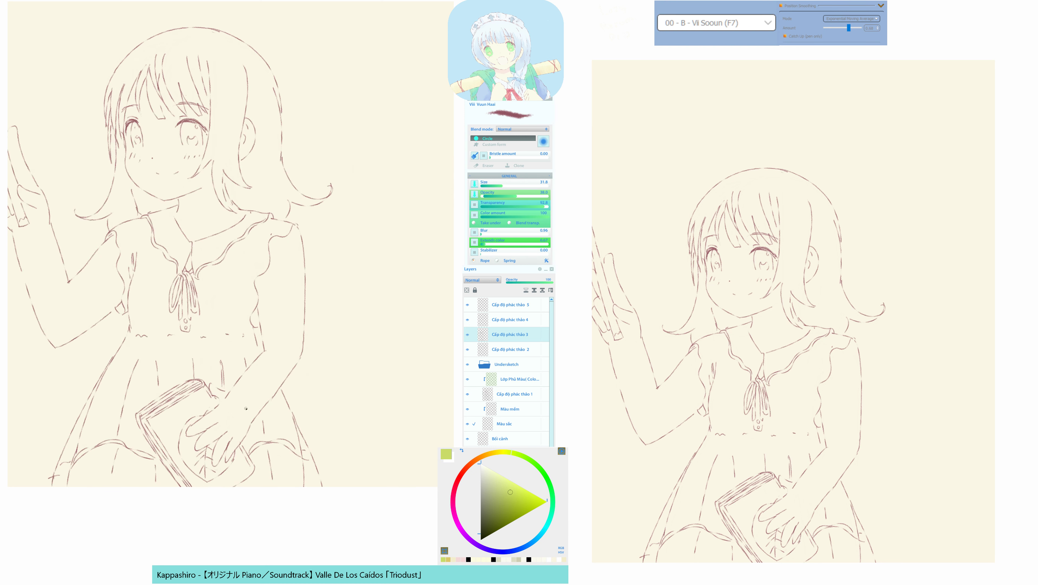
{"action": "key", "text": "e"}
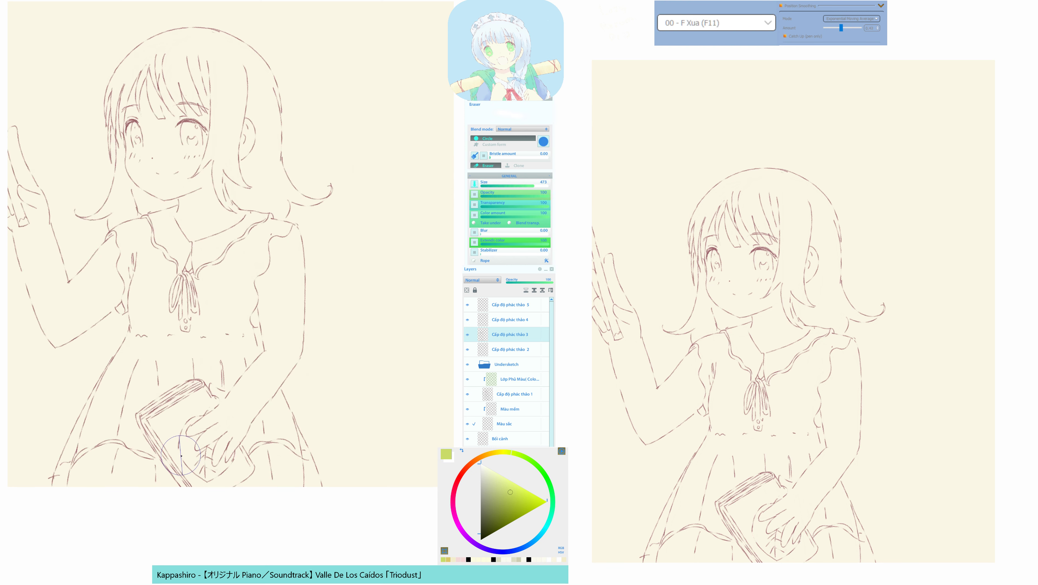
{"action": "key", "text": "e"}
{"action": "key", "text": "e"}
{"action": "key", "text": "e"}
{"action": "left_click_drag", "start_coordinate": [181, 437], "coordinate": [183, 452]}
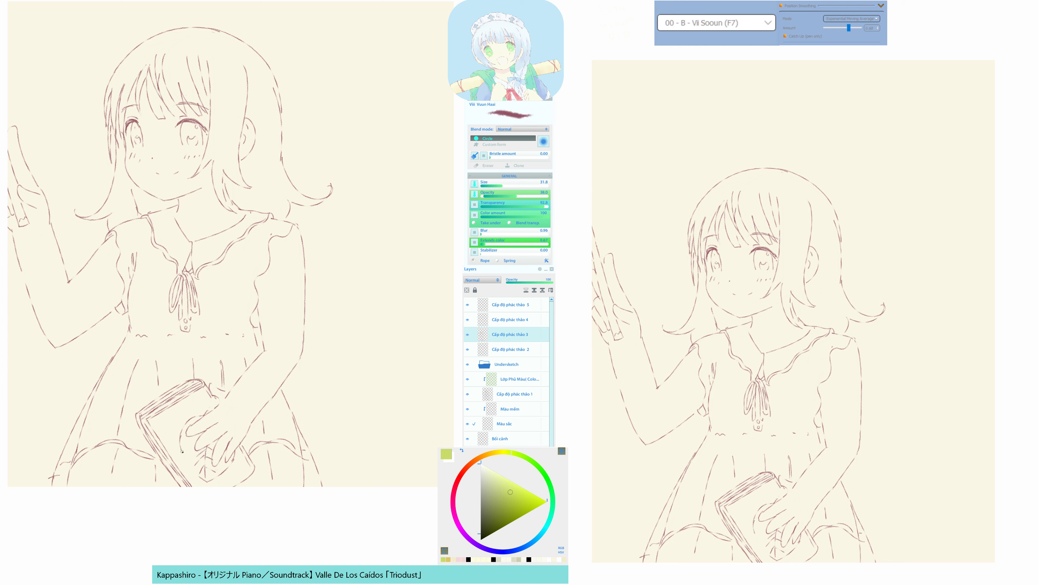
{"action": "key", "text": "h"}
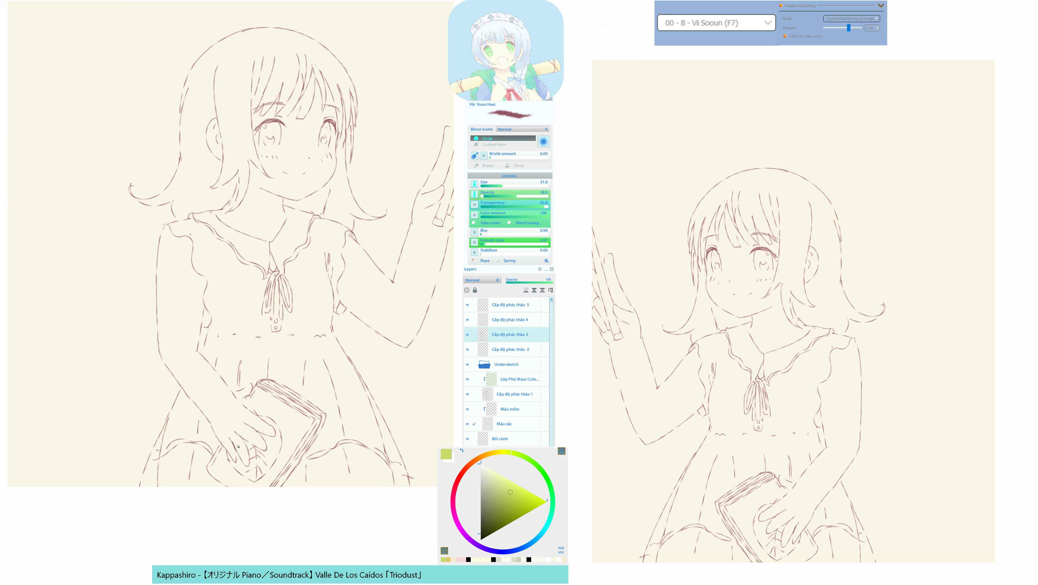
{"action": "key", "text": "h"}
Draw two small leaf-like motifs on the book cover with the Vii Sooun sketch brush, undoing a first attempt.
{"action": "left_click_drag", "start_coordinate": [178, 430], "coordinate": [194, 436]}
{"action": "key", "text": "F6"}
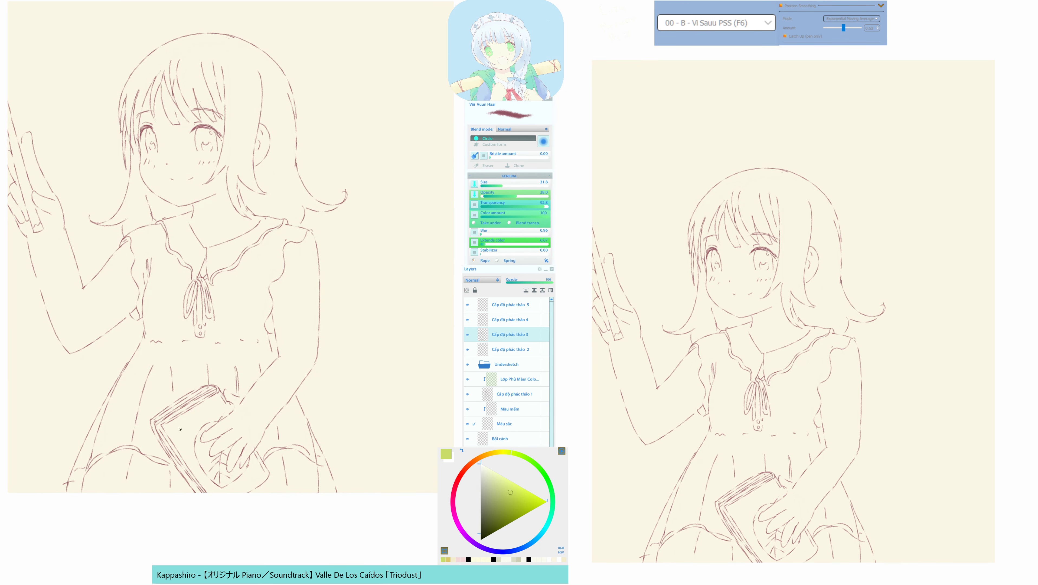
{"action": "key", "text": "F5"}
{"action": "left_click_drag", "start_coordinate": [176, 430], "coordinate": [184, 448]}
{"action": "key", "text": "F7"}
{"action": "key", "text": "ctrl+z"}
{"action": "left_click_drag", "start_coordinate": [182, 425], "coordinate": [183, 436]}
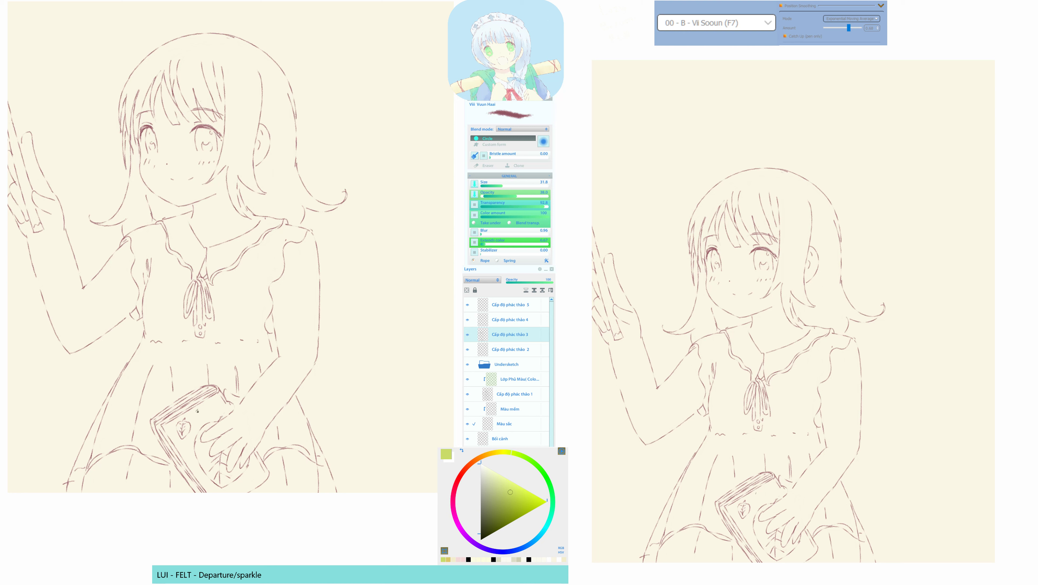
{"action": "left_click_drag", "start_coordinate": [197, 411], "coordinate": [204, 423]}
On the Màu sắc layer, paint a selection outline around the fringe, face and neck with the Mau Mau brush.
{"action": "left_click_drag", "start_coordinate": [278, 411], "coordinate": [268, 450]}
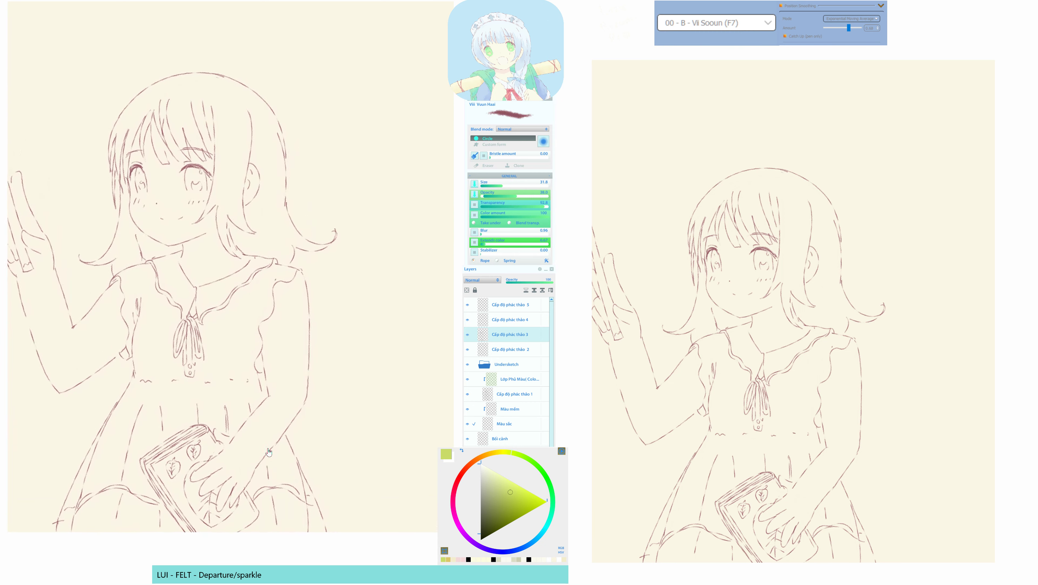
{"action": "left_click", "coordinate": [514, 426]}
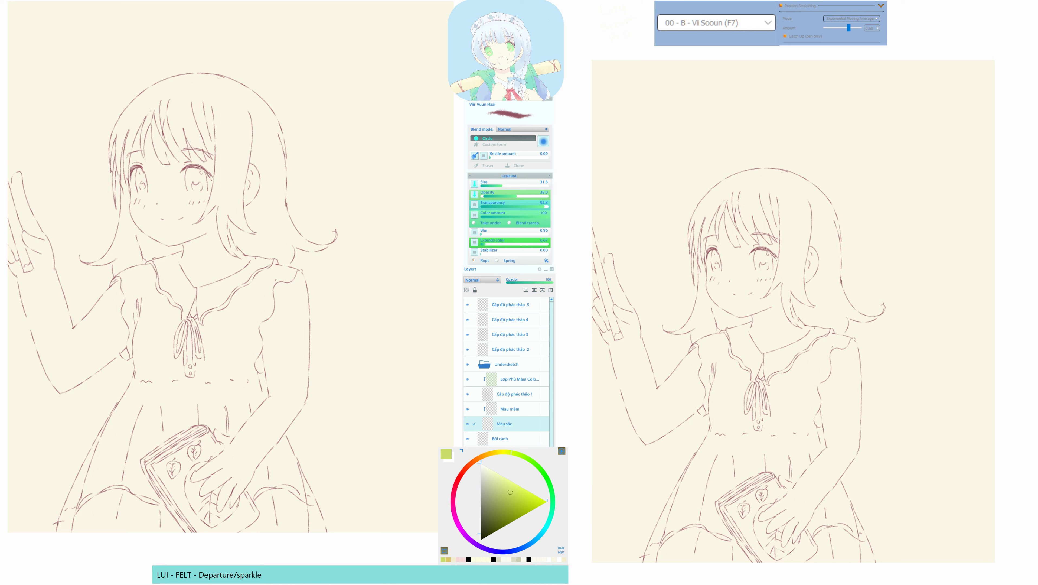
{"action": "left_click", "coordinate": [602, 58]}
{"action": "left_click", "coordinate": [614, 75]}
{"action": "left_click_drag", "start_coordinate": [250, 309], "coordinate": [288, 394]}
{"action": "left_click", "coordinate": [216, 296], "text": "alt"}
{"action": "key", "text": "F10"}
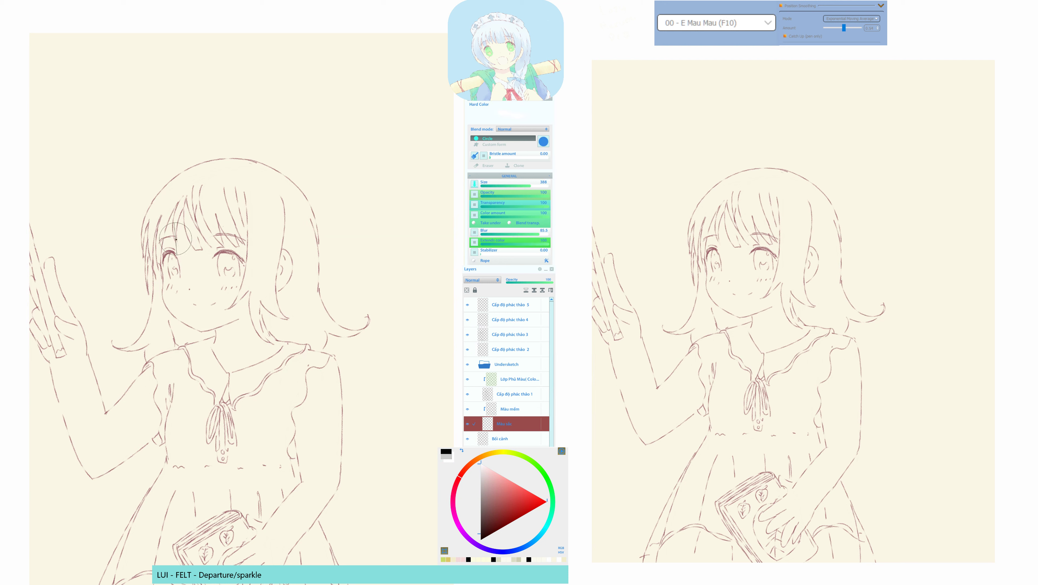
{"action": "left_click_drag", "start_coordinate": [172, 211], "coordinate": [163, 250]}
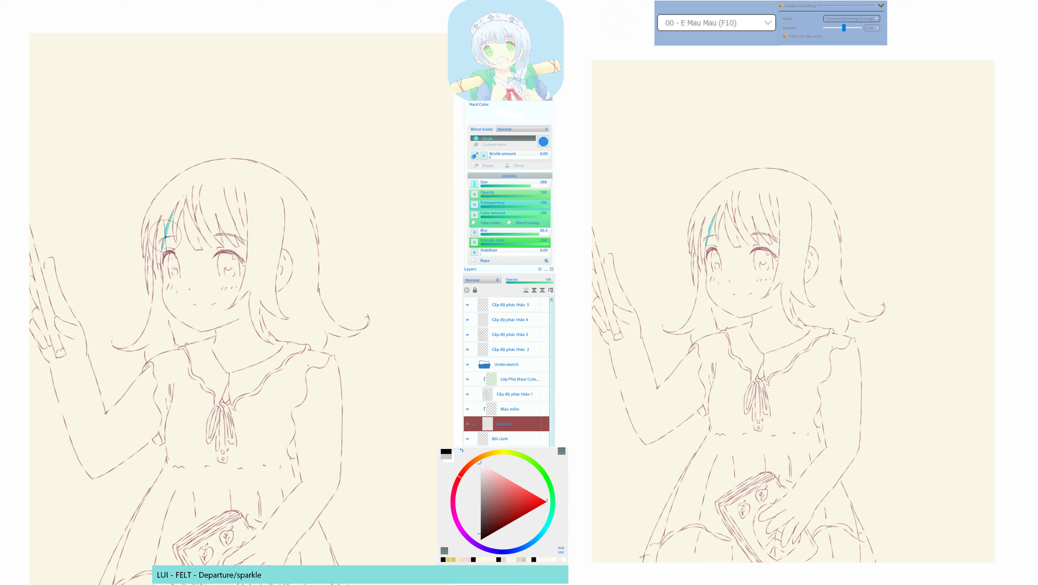
{"action": "mouse_move", "coordinate": [163, 273]}
{"action": "left_mouse_down"}
{"action": "mouse_move", "coordinate": [171, 312]}
{"action": "mouse_move", "coordinate": [200, 329]}
{"action": "mouse_move", "coordinate": [227, 307]}
{"action": "mouse_move", "coordinate": [246, 256]}
{"action": "mouse_move", "coordinate": [219, 225]}
{"action": "mouse_move", "coordinate": [219, 246]}
{"action": "mouse_move", "coordinate": [200, 211]}
{"action": "mouse_move", "coordinate": [215, 253]}
{"action": "left_mouse_up"}
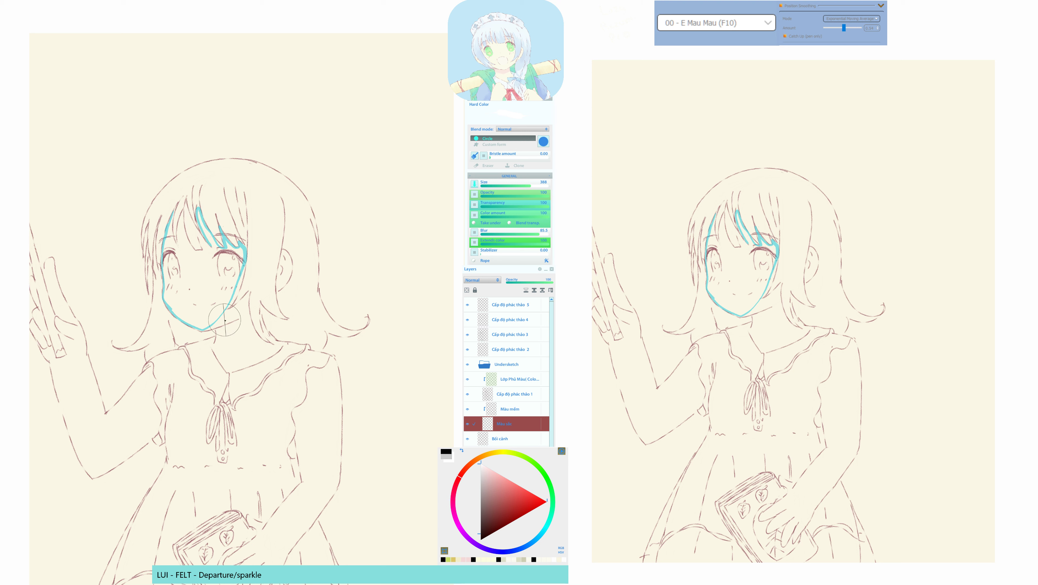
{"action": "mouse_move", "coordinate": [224, 320]}
{"action": "left_mouse_down"}
{"action": "mouse_move", "coordinate": [193, 328]}
{"action": "mouse_move", "coordinate": [246, 317]}
{"action": "mouse_move", "coordinate": [213, 348]}
{"action": "mouse_move", "coordinate": [226, 370]}
{"action": "mouse_move", "coordinate": [278, 348]}
{"action": "mouse_move", "coordinate": [261, 339]}
{"action": "mouse_move", "coordinate": [247, 295]}
{"action": "mouse_move", "coordinate": [218, 317]}
{"action": "left_mouse_up"}
Erase the stray selection stroke near the chin with the Xua eraser and return to the Mau Mau brush.
{"action": "key", "text": "F11"}
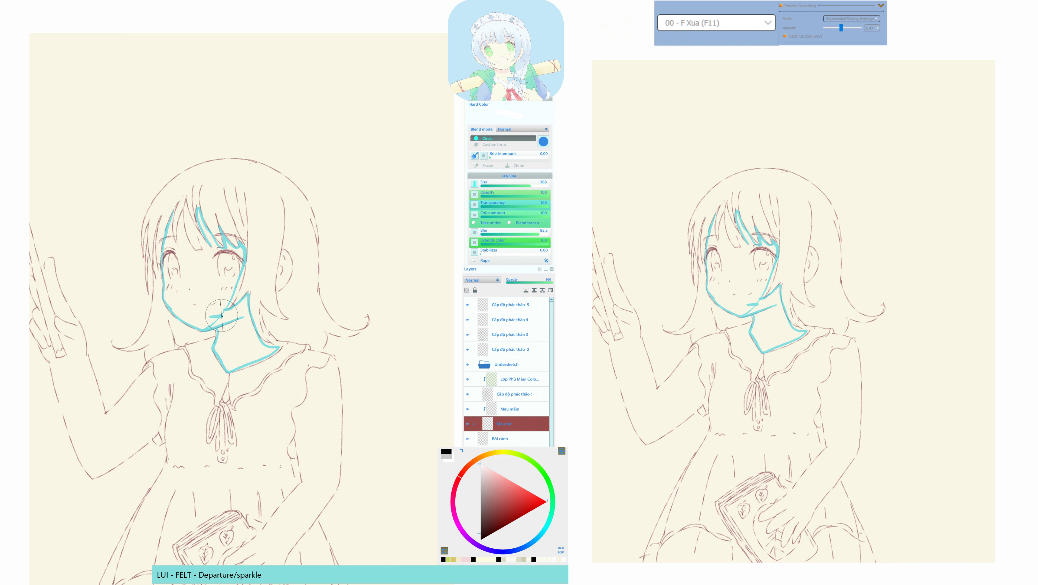
{"action": "key", "text": "e"}
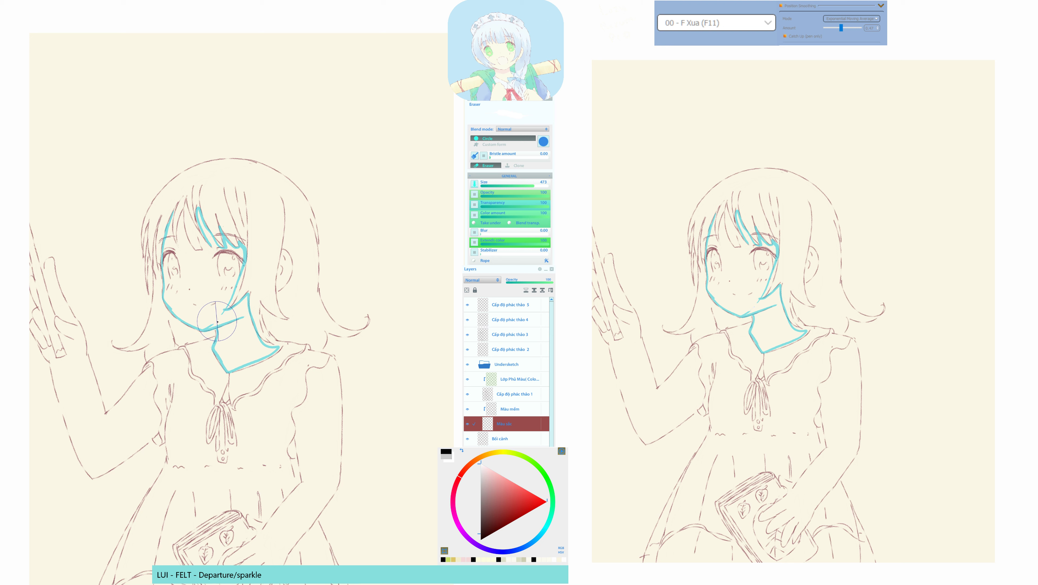
{"action": "key", "text": "e"}
{"action": "key", "text": "F10"}
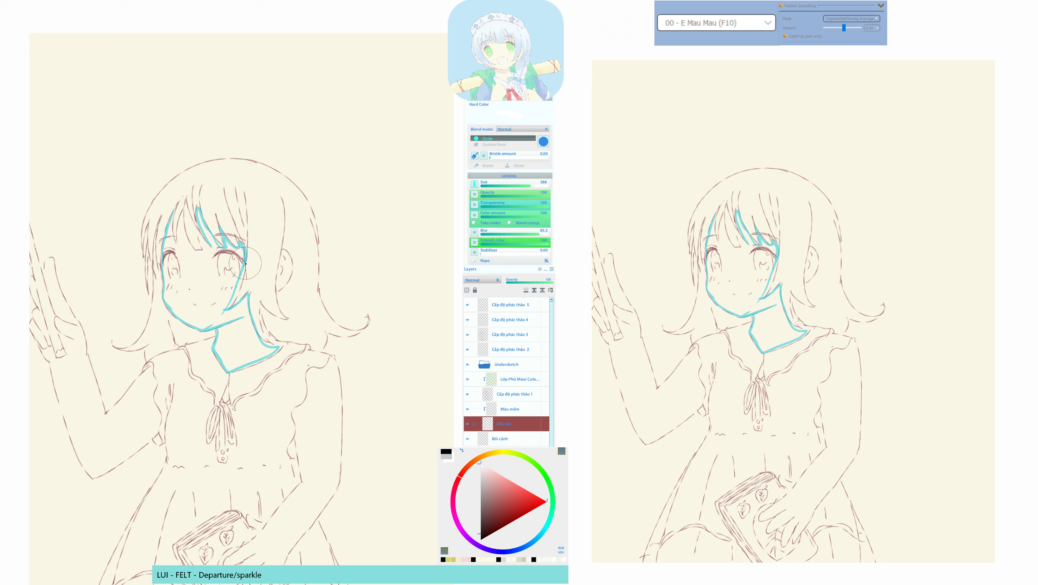
Thicken the selection outline along the cheek and neckline, and trace the remaining fringe strands.
{"action": "left_click_drag", "start_coordinate": [242, 275], "coordinate": [220, 316]}
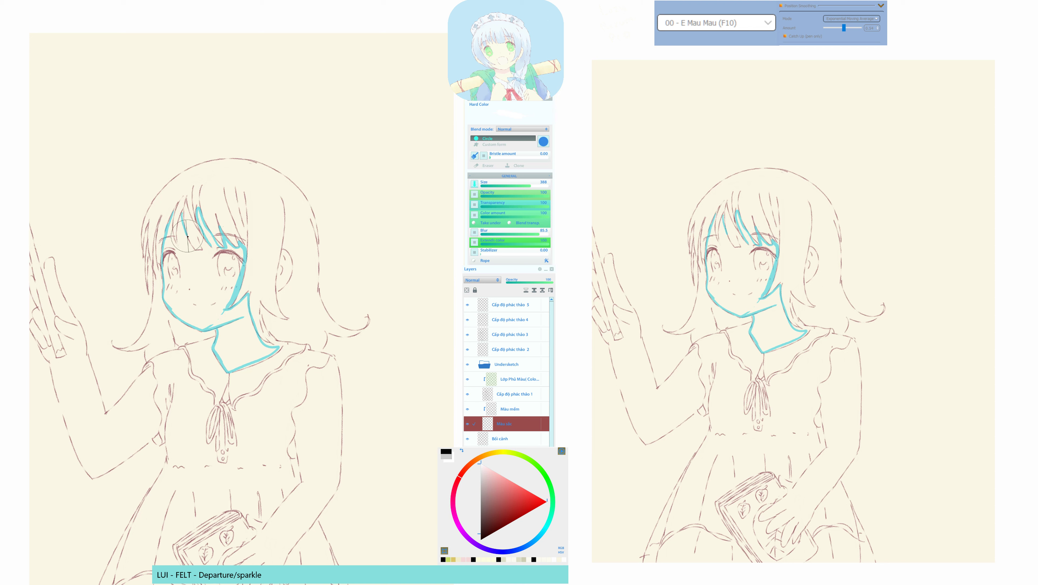
{"action": "left_click_drag", "start_coordinate": [193, 248], "coordinate": [204, 251]}
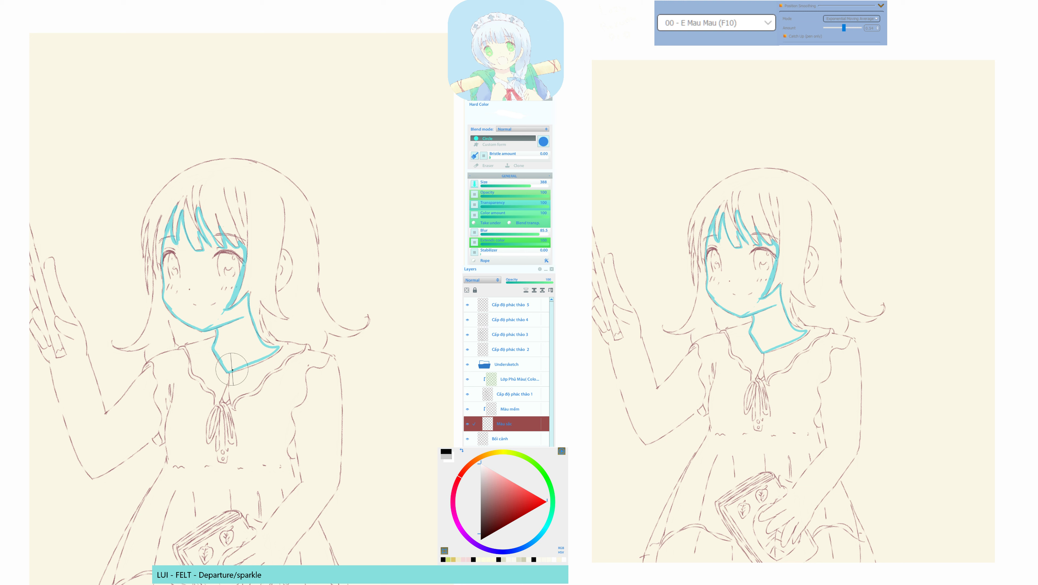
{"action": "mouse_move", "coordinate": [234, 371]}
{"action": "left_mouse_down"}
{"action": "mouse_move", "coordinate": [282, 350]}
{"action": "mouse_move", "coordinate": [263, 343]}
{"action": "mouse_move", "coordinate": [279, 346]}
{"action": "left_mouse_up"}
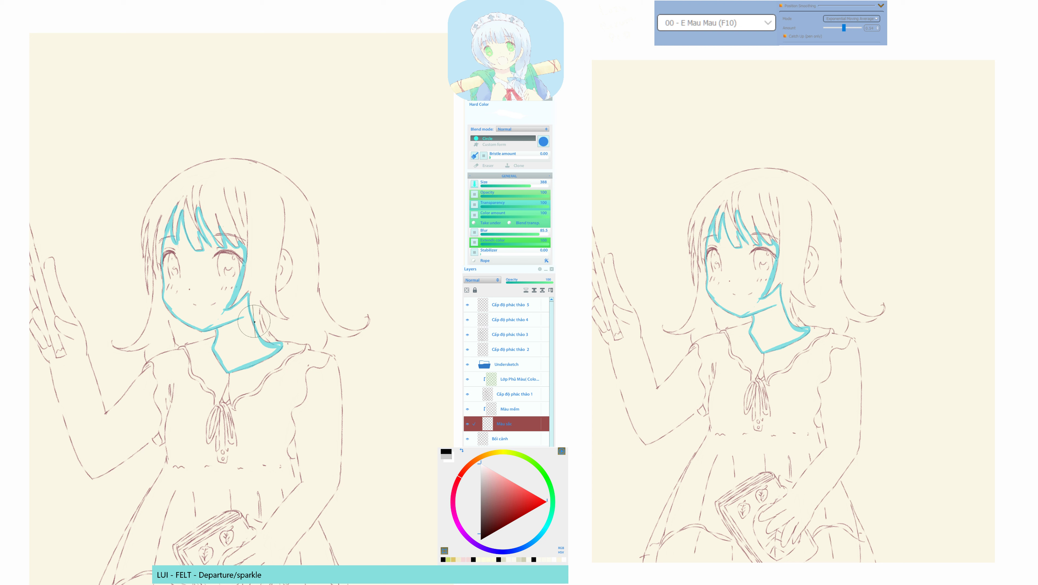
{"action": "key", "text": "F11"}
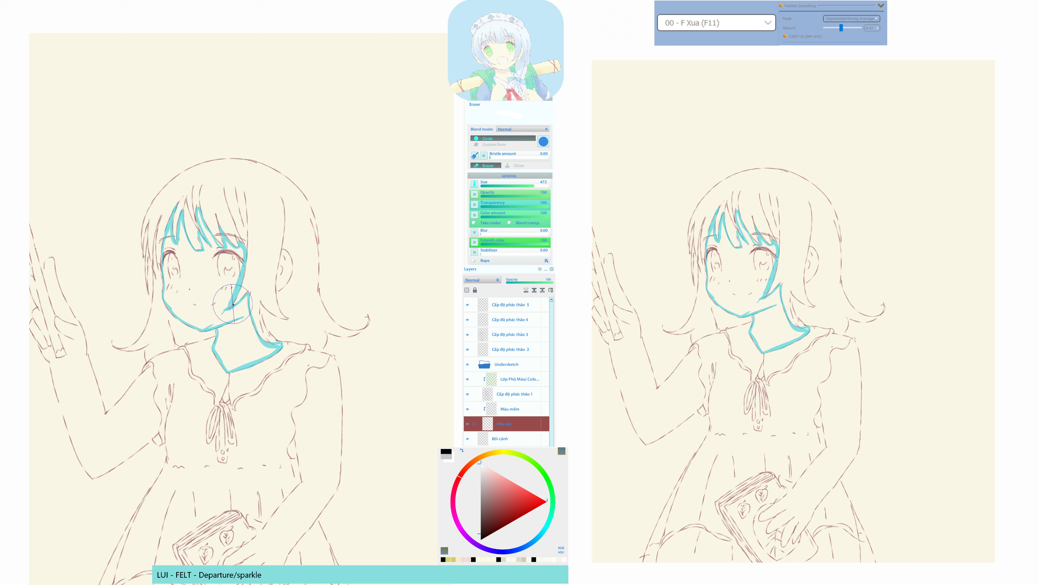
{"action": "key", "text": "F10"}
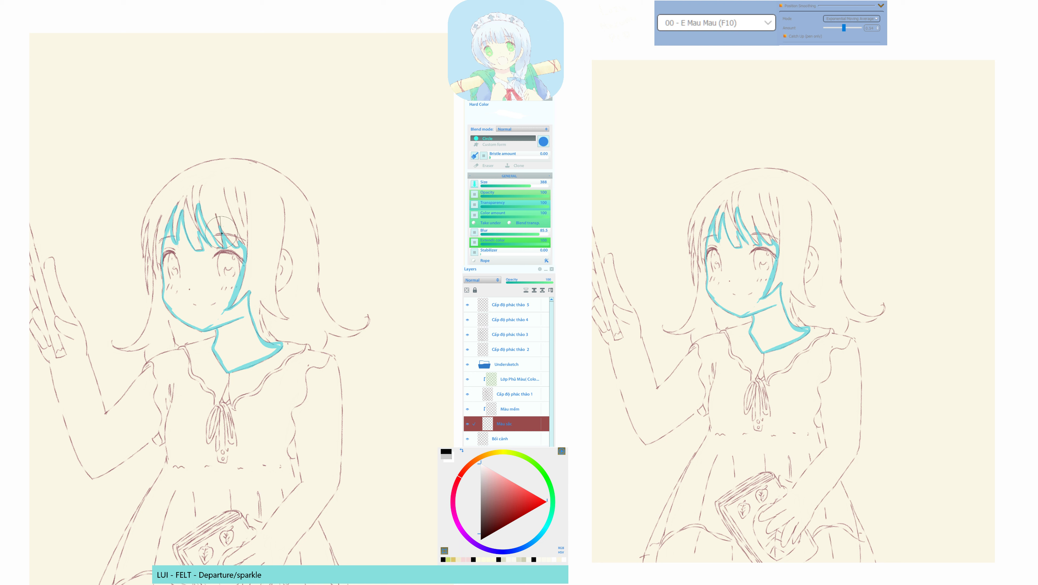
{"action": "mouse_move", "coordinate": [224, 243]}
{"action": "left_mouse_down"}
{"action": "mouse_move", "coordinate": [221, 228]}
{"action": "mouse_move", "coordinate": [239, 242]}
{"action": "left_mouse_up"}
Convert the painted outline into a selection and choose a very pale yellow colour.
{"action": "key", "text": "q"}
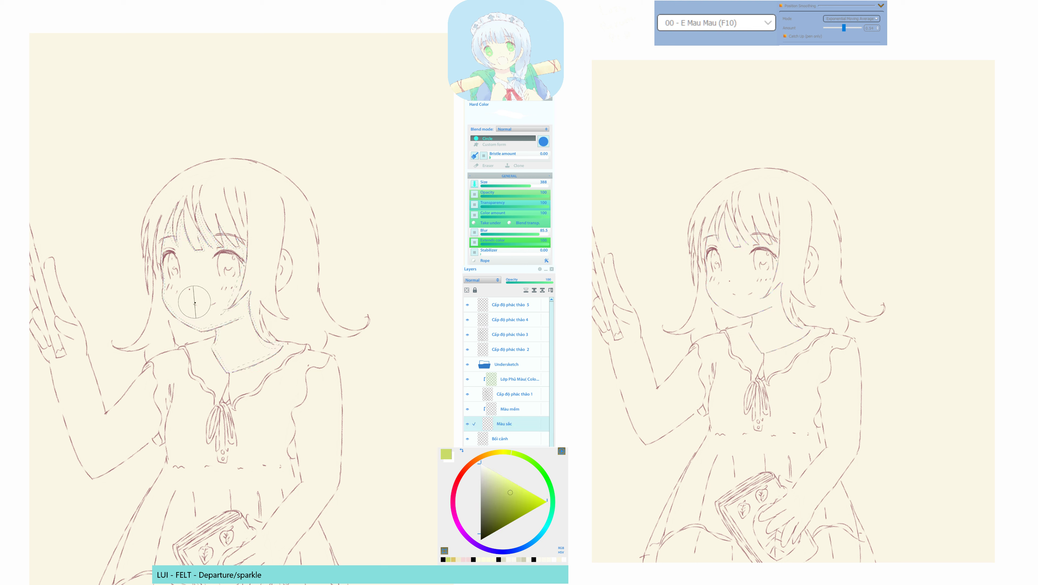
{"action": "left_click", "coordinate": [204, 265]}
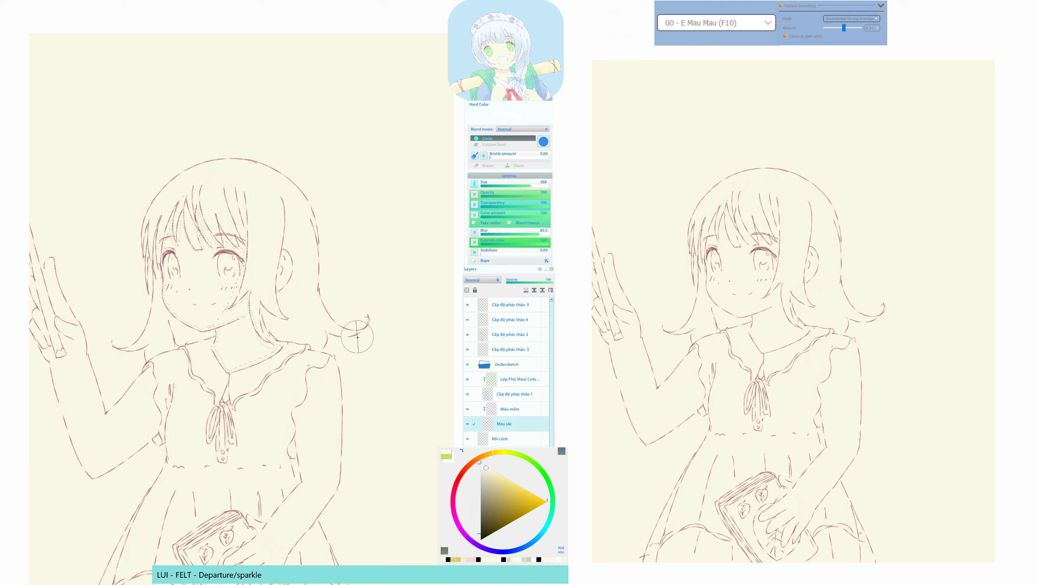
{"action": "left_click_drag", "start_coordinate": [467, 448], "coordinate": [469, 448]}
{"action": "left_click", "coordinate": [500, 452]}
{"action": "left_click", "coordinate": [486, 468]}
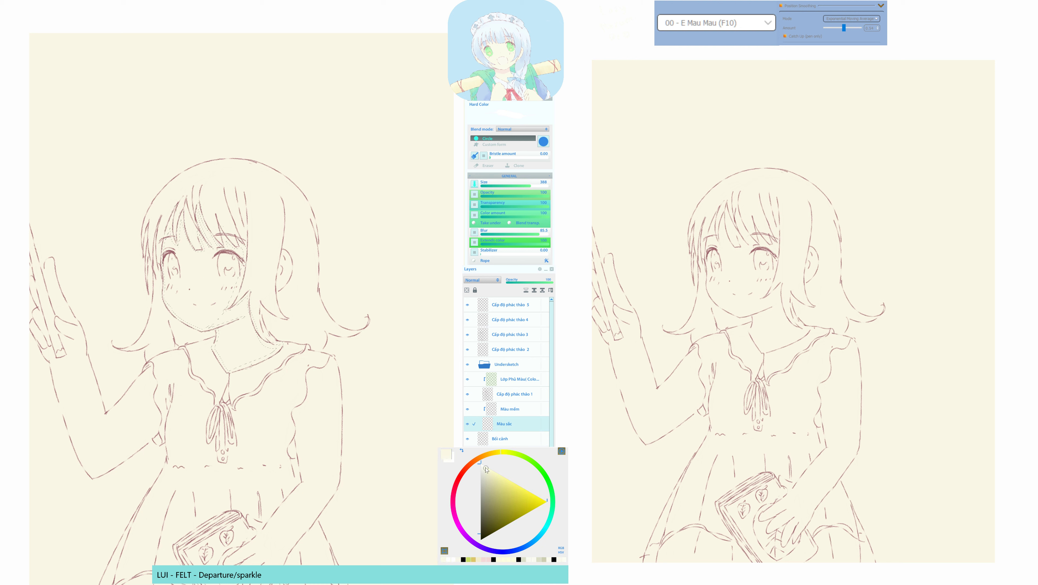
{"action": "left_click", "coordinate": [502, 453]}
Paint a new selection outline around the crown and sides of the hair, from one jaw side to the other.
{"action": "left_click", "coordinate": [154, 270]}
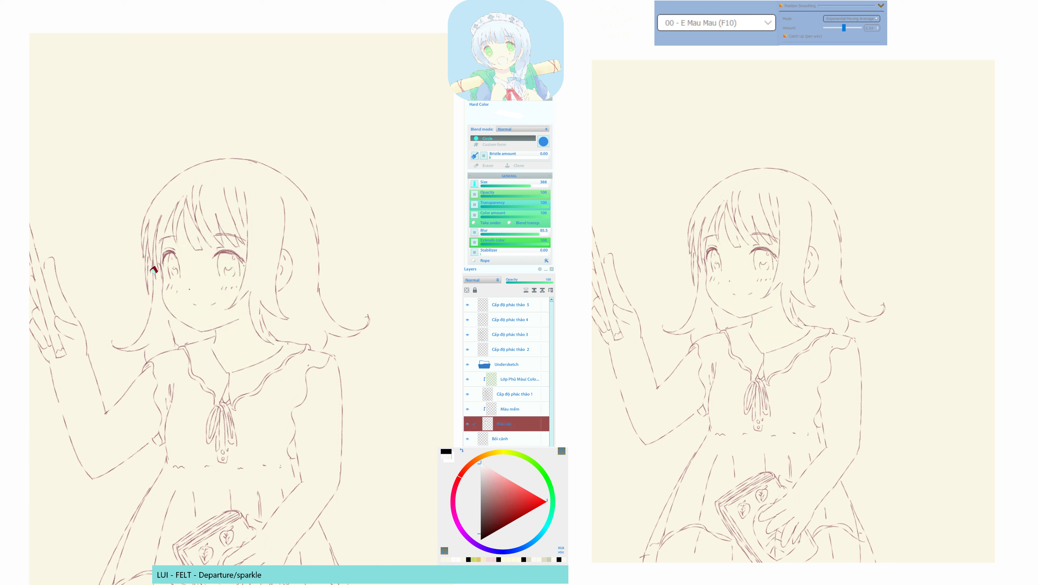
{"action": "left_click", "coordinate": [162, 306], "text": "alt"}
{"action": "left_click", "coordinate": [164, 306], "text": "alt"}
{"action": "mouse_move", "coordinate": [167, 310]}
{"action": "left_mouse_down"}
{"action": "mouse_move", "coordinate": [139, 259]}
{"action": "mouse_move", "coordinate": [139, 213]}
{"action": "mouse_move", "coordinate": [183, 169]}
{"action": "mouse_move", "coordinate": [246, 160]}
{"action": "mouse_move", "coordinate": [300, 184]}
{"action": "mouse_move", "coordinate": [316, 227]}
{"action": "mouse_move", "coordinate": [311, 273]}
{"action": "mouse_move", "coordinate": [285, 305]}
{"action": "mouse_move", "coordinate": [248, 313]}
{"action": "left_mouse_up"}
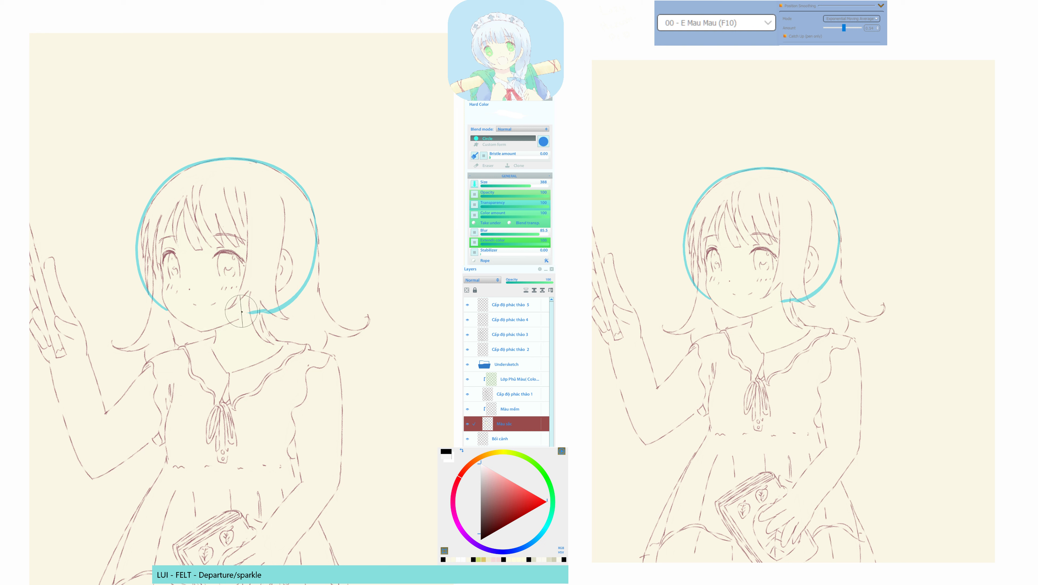
Erase the head selection outline along the upper hair on the raised-hand side and repaint it.
{"action": "key", "text": "F11"}
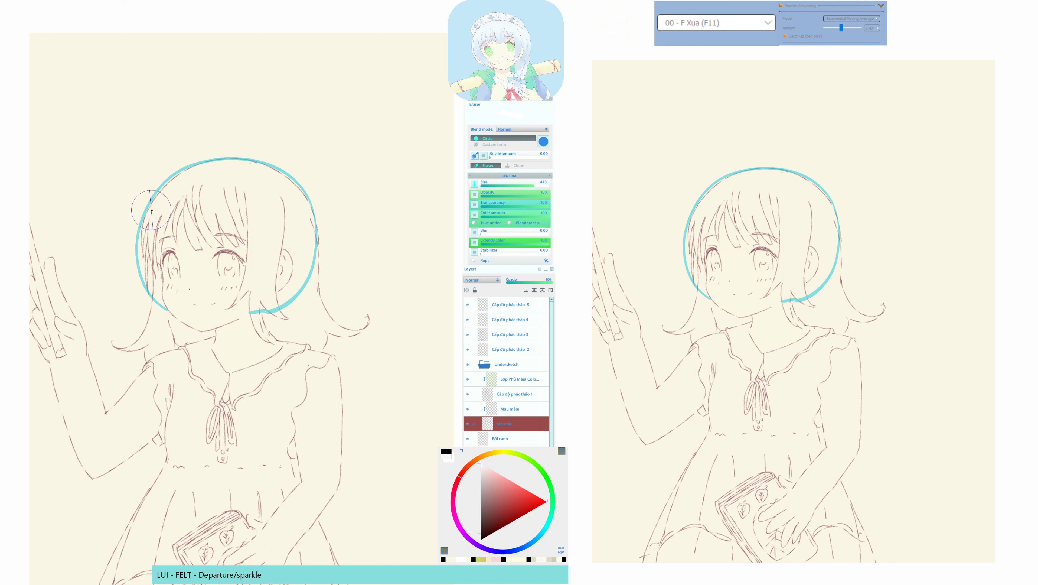
{"action": "left_click_drag", "start_coordinate": [145, 210], "coordinate": [183, 164]}
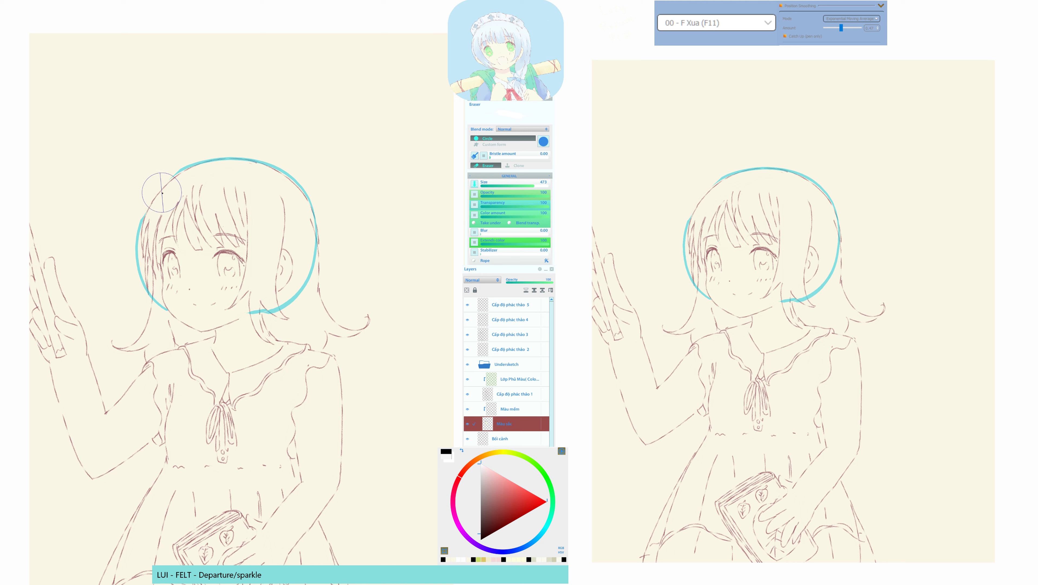
{"action": "key", "text": "ctrl+z"}
{"action": "mouse_move", "coordinate": [155, 206]}
{"action": "left_mouse_down"}
{"action": "mouse_move", "coordinate": [197, 158]}
{"action": "mouse_move", "coordinate": [232, 146]}
{"action": "mouse_move", "coordinate": [159, 191]}
{"action": "mouse_move", "coordinate": [148, 203]}
{"action": "mouse_move", "coordinate": [194, 165]}
{"action": "mouse_move", "coordinate": [232, 154]}
{"action": "mouse_move", "coordinate": [144, 214]}
{"action": "mouse_move", "coordinate": [148, 203]}
{"action": "mouse_move", "coordinate": [133, 254]}
{"action": "mouse_move", "coordinate": [152, 205]}
{"action": "left_mouse_up"}
{"action": "key", "text": "F10"}
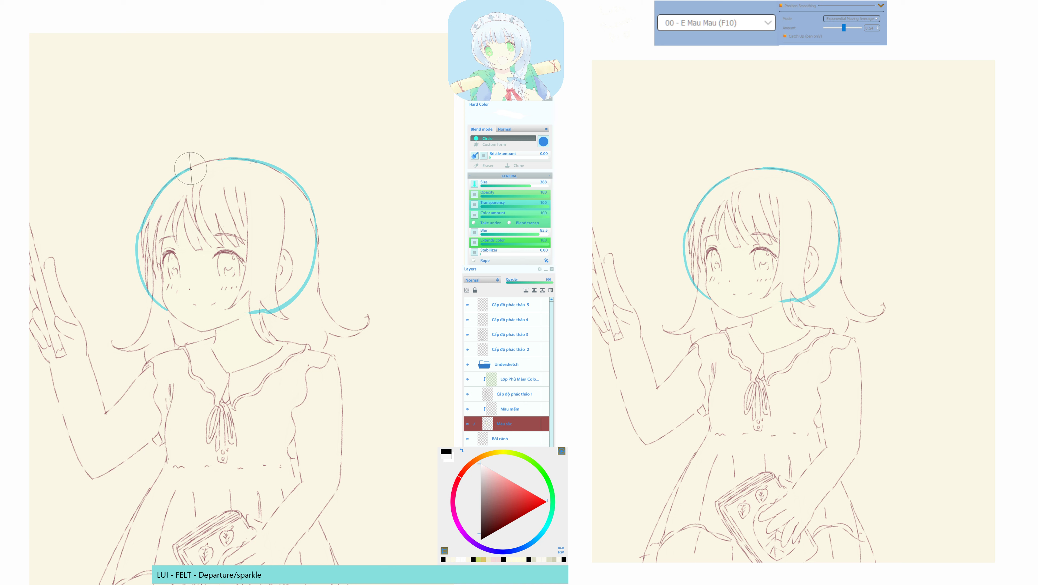
Erase the selection outline along the upper hair on the side away from the raised hand and repaint it.
{"action": "key", "text": "h"}
{"action": "key", "text": "F11"}
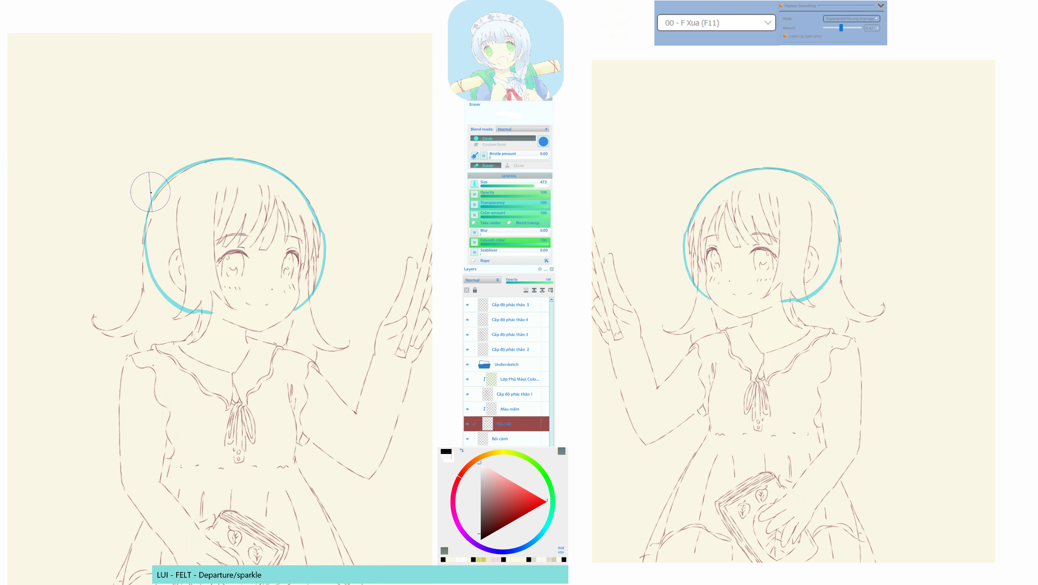
{"action": "left_click_drag", "start_coordinate": [148, 212], "coordinate": [204, 162]}
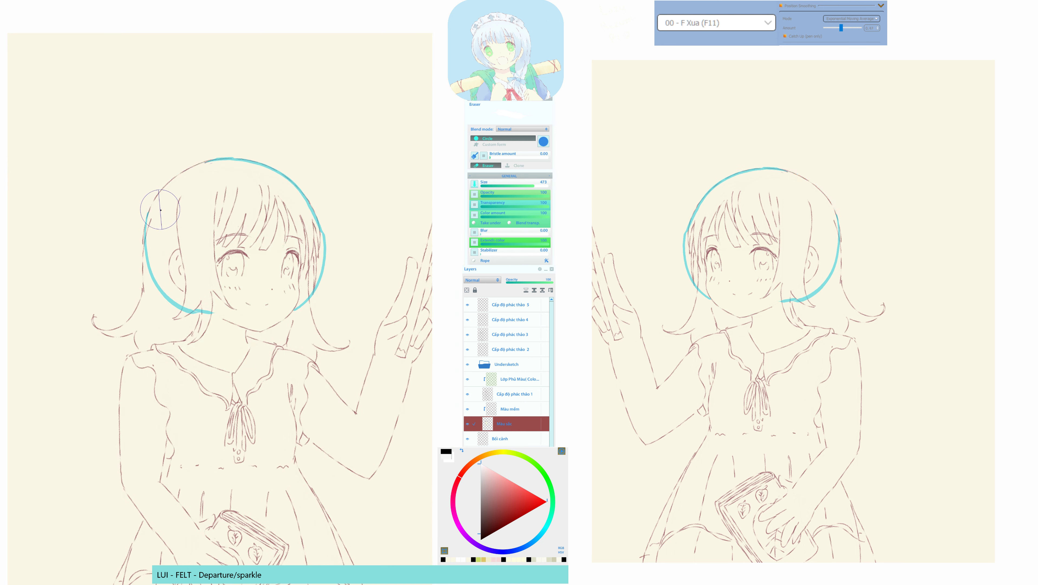
{"action": "key", "text": "F10"}
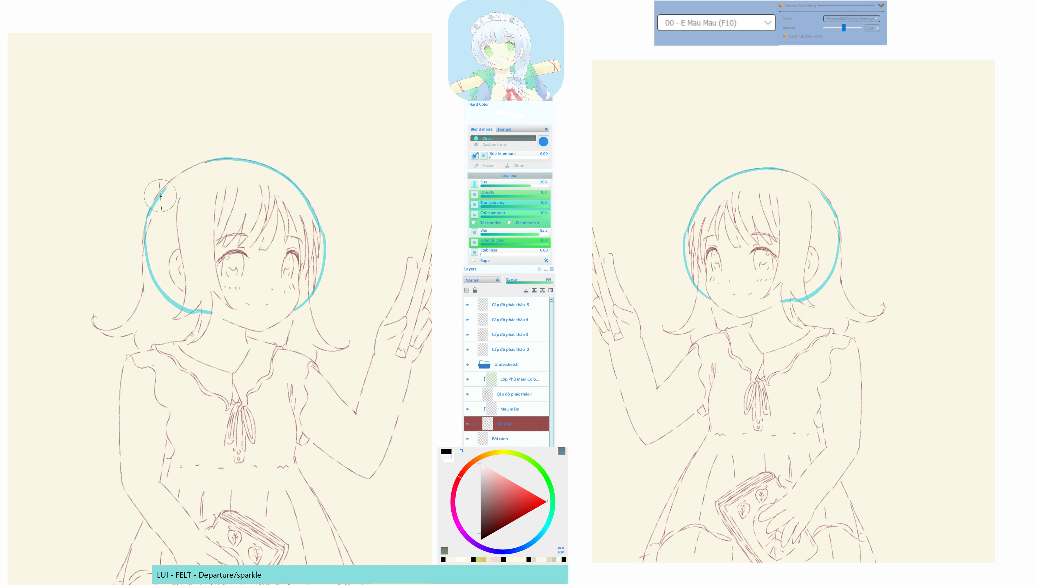
{"action": "left_click_drag", "start_coordinate": [158, 197], "coordinate": [209, 162]}
Erase the curved selection outline from beside the ear to the chin on the side away from the raised hand.
{"action": "key", "text": "F11"}
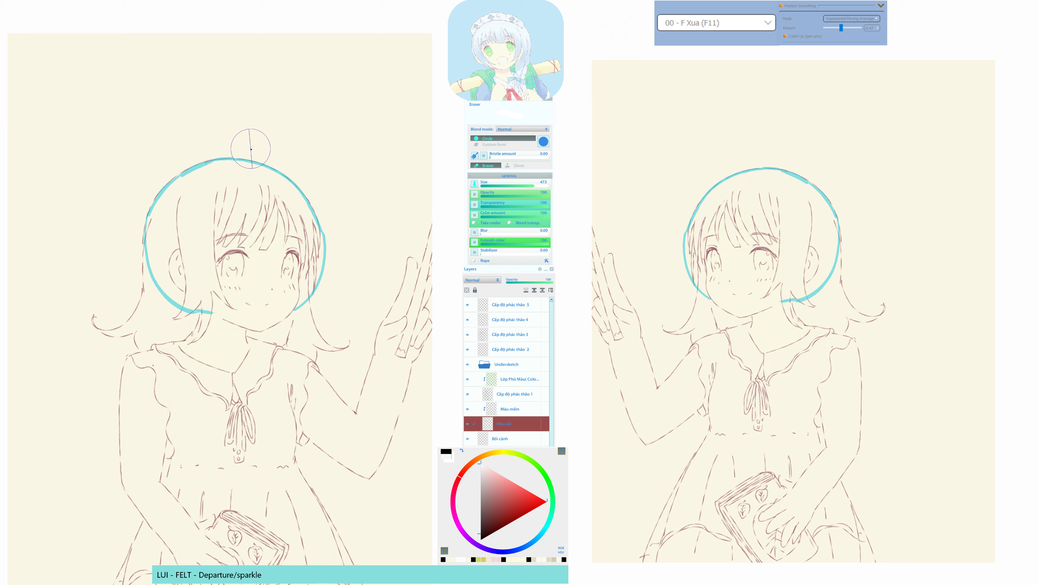
{"action": "key", "text": "h"}
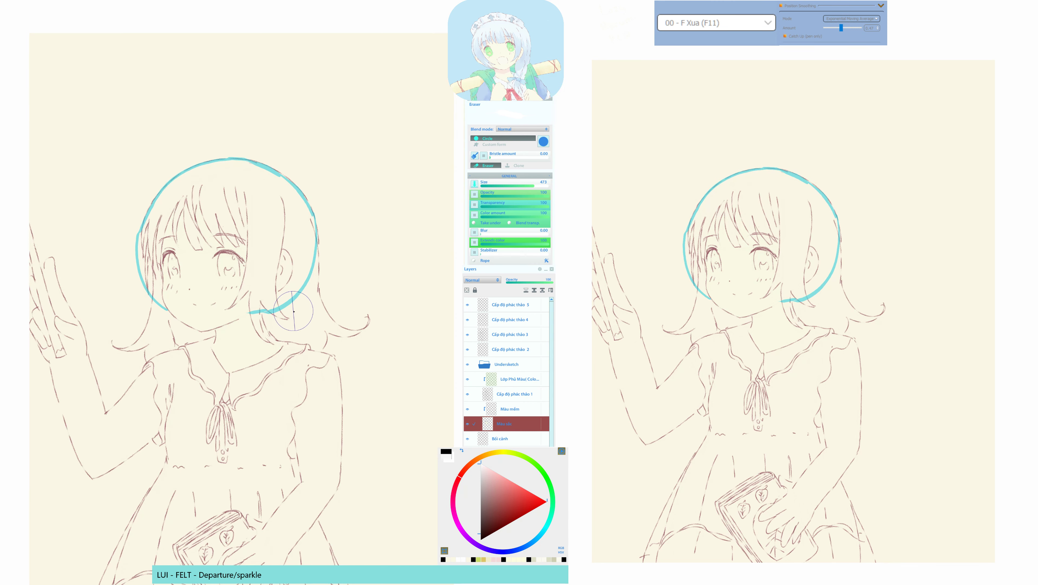
{"action": "key", "text": "h"}
{"action": "mouse_move", "coordinate": [162, 270]}
{"action": "left_mouse_down"}
{"action": "mouse_move", "coordinate": [173, 350]}
{"action": "mouse_move", "coordinate": [197, 289]}
{"action": "mouse_move", "coordinate": [193, 324]}
{"action": "left_mouse_up"}
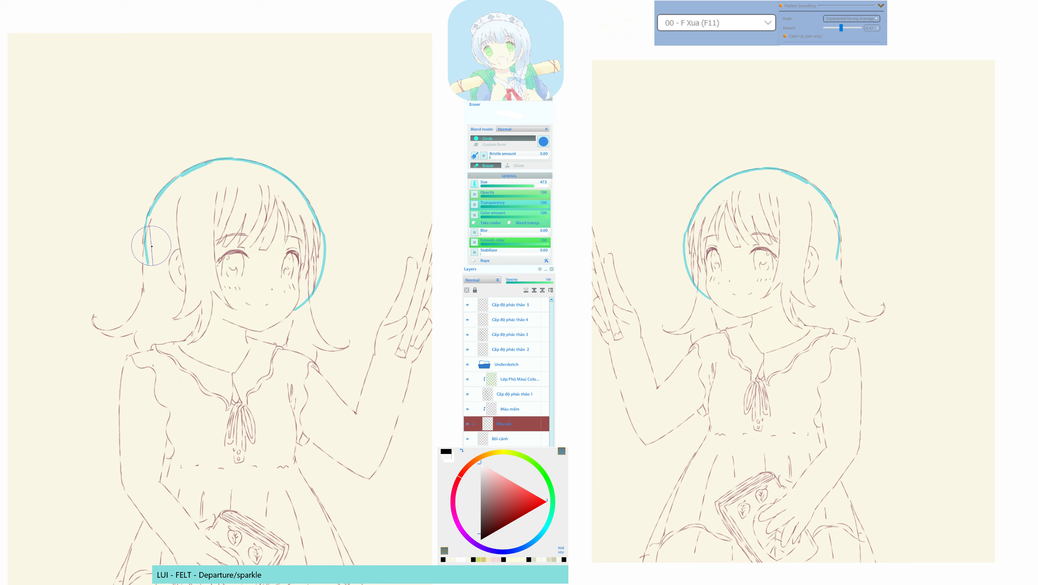
{"action": "left_click_drag", "start_coordinate": [145, 257], "coordinate": [153, 294]}
{"action": "key", "text": "b"}
{"action": "key", "text": "F10"}
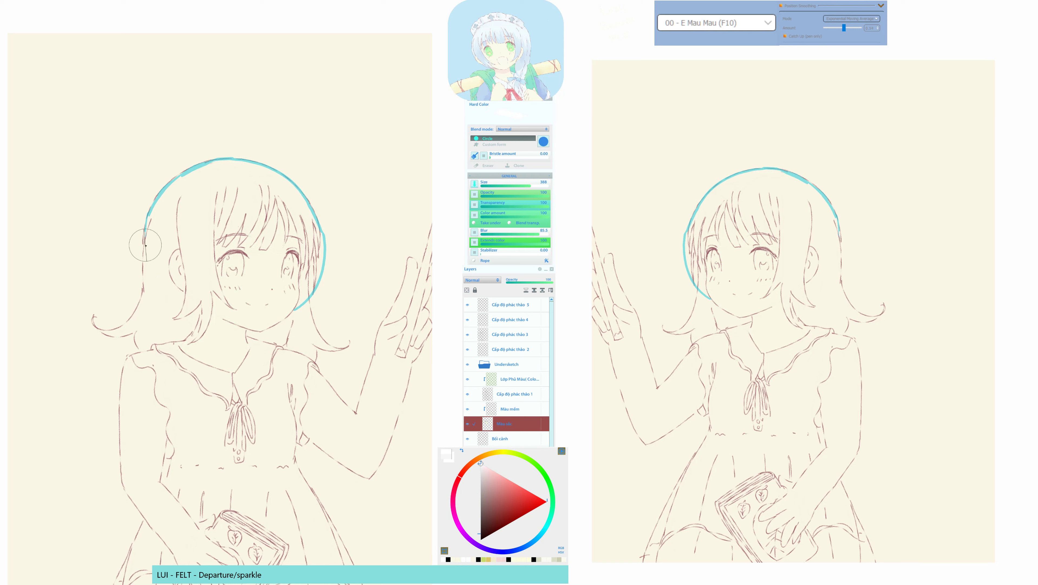
{"action": "key", "text": "Delete"}
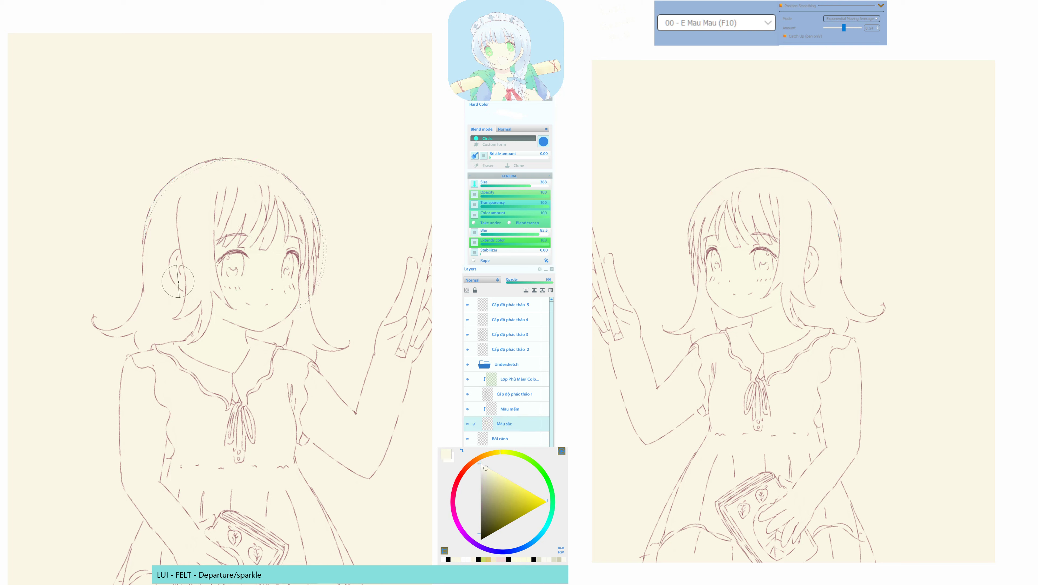
{"action": "key", "text": "ctrl+z"}
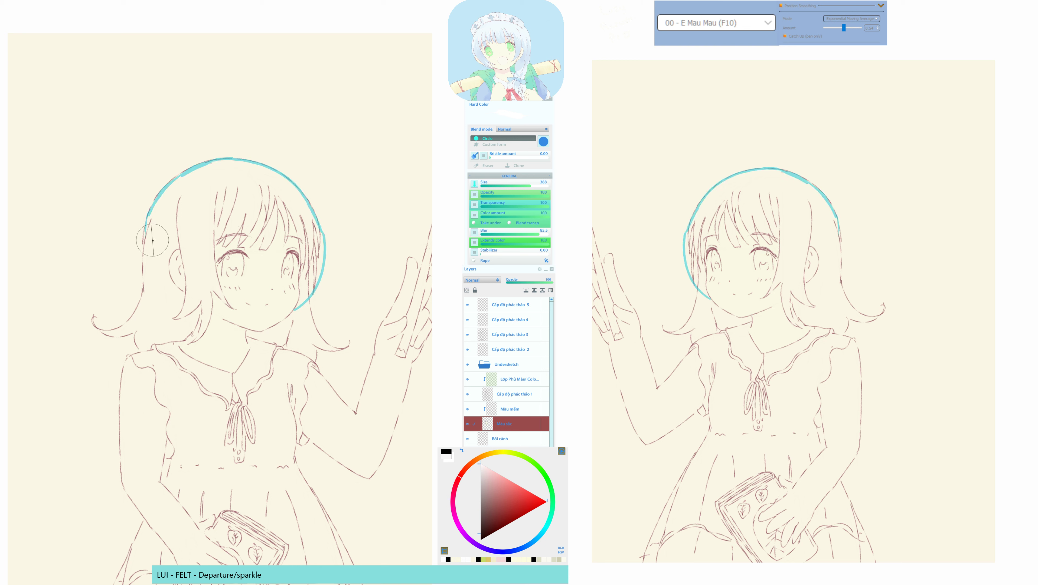
Paint the selection outline down the hair away from the raised hand, around its flicked tips and along the shoulder to the neck.
{"action": "left_click_drag", "start_coordinate": [146, 269], "coordinate": [143, 247]}
{"action": "mouse_move", "coordinate": [145, 293]}
{"action": "left_mouse_down"}
{"action": "mouse_move", "coordinate": [144, 274]}
{"action": "mouse_move", "coordinate": [136, 313]}
{"action": "left_mouse_up"}
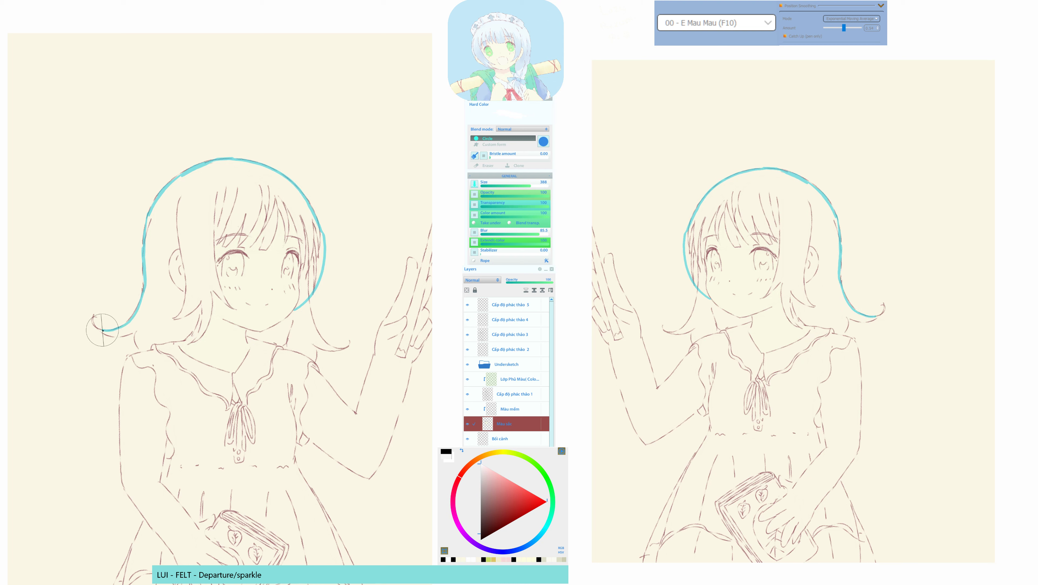
{"action": "mouse_move", "coordinate": [102, 330]}
{"action": "left_mouse_down"}
{"action": "mouse_move", "coordinate": [138, 328]}
{"action": "mouse_move", "coordinate": [100, 329]}
{"action": "mouse_move", "coordinate": [121, 336]}
{"action": "mouse_move", "coordinate": [141, 325]}
{"action": "mouse_move", "coordinate": [141, 352]}
{"action": "mouse_move", "coordinate": [195, 326]}
{"action": "mouse_move", "coordinate": [190, 343]}
{"action": "mouse_move", "coordinate": [211, 344]}
{"action": "mouse_move", "coordinate": [229, 313]}
{"action": "left_mouse_up"}
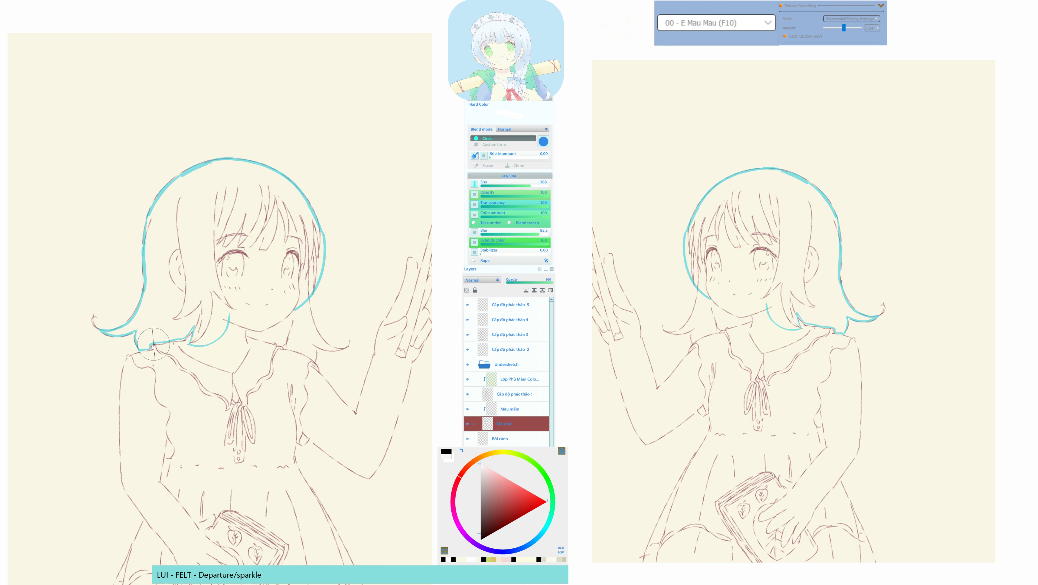
{"action": "mouse_move", "coordinate": [174, 341]}
{"action": "left_mouse_down"}
{"action": "mouse_move", "coordinate": [191, 332]}
{"action": "mouse_move", "coordinate": [135, 350]}
{"action": "mouse_move", "coordinate": [152, 343]}
{"action": "left_mouse_up"}
Paint the selection outline under the hair on the raised-hand side, from the flicked tips along the collar to the neck.
{"action": "key", "text": "h"}
{"action": "left_click_drag", "start_coordinate": [155, 294], "coordinate": [143, 331]}
{"action": "key", "text": "m"}
{"action": "mouse_move", "coordinate": [312, 314]}
{"action": "left_mouse_down"}
{"action": "mouse_move", "coordinate": [343, 351]}
{"action": "mouse_move", "coordinate": [311, 344]}
{"action": "mouse_move", "coordinate": [315, 361]}
{"action": "mouse_move", "coordinate": [249, 337]}
{"action": "mouse_move", "coordinate": [290, 350]}
{"action": "left_mouse_up"}
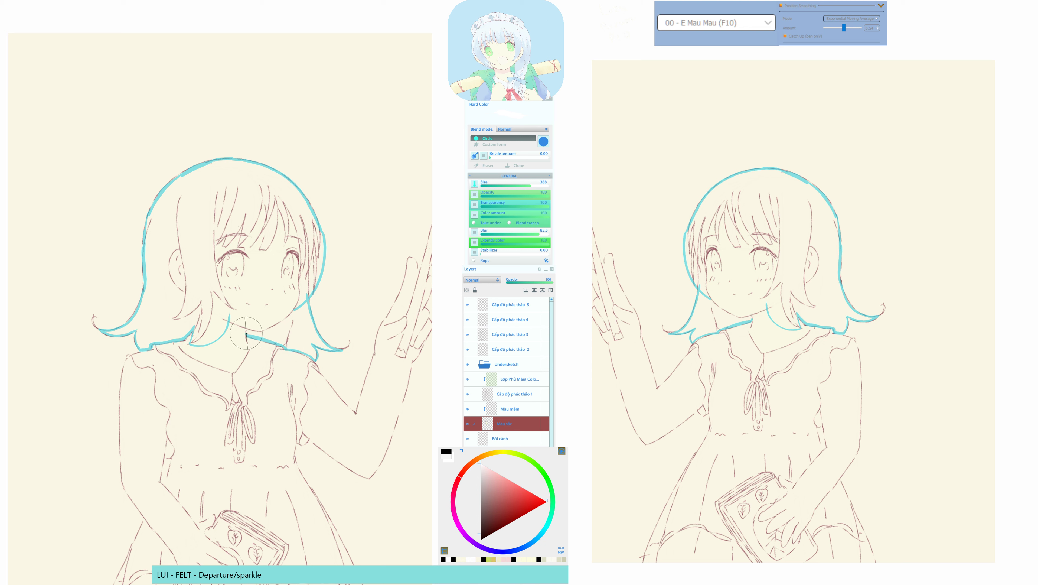
{"action": "left_click_drag", "start_coordinate": [248, 331], "coordinate": [314, 361]}
Erase the old curved outline beside the cheek on the raised-hand side and repaint it down the hair to the flicked tip.
{"action": "key", "text": "F11"}
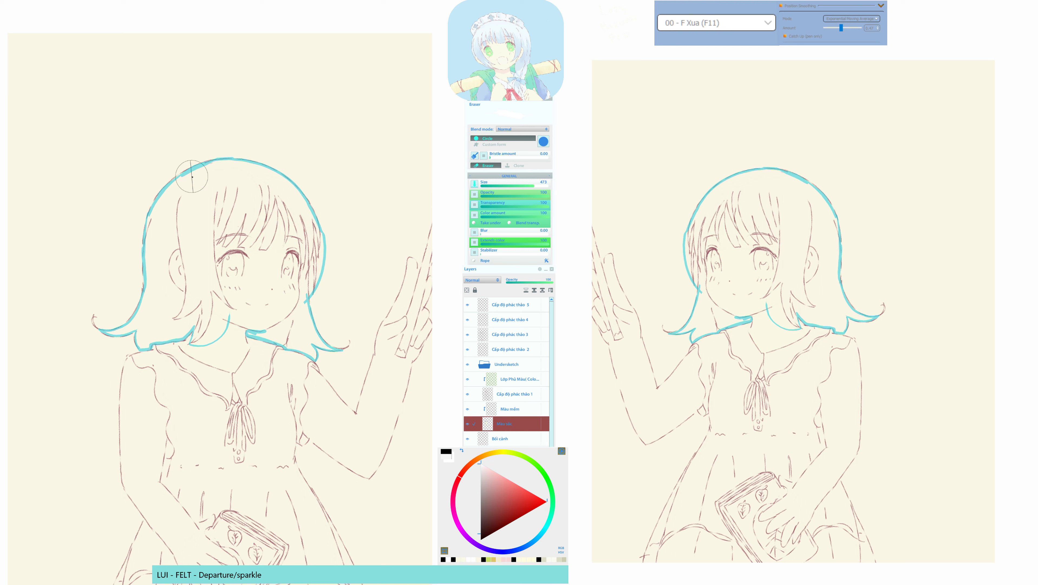
{"action": "key", "text": "F10"}
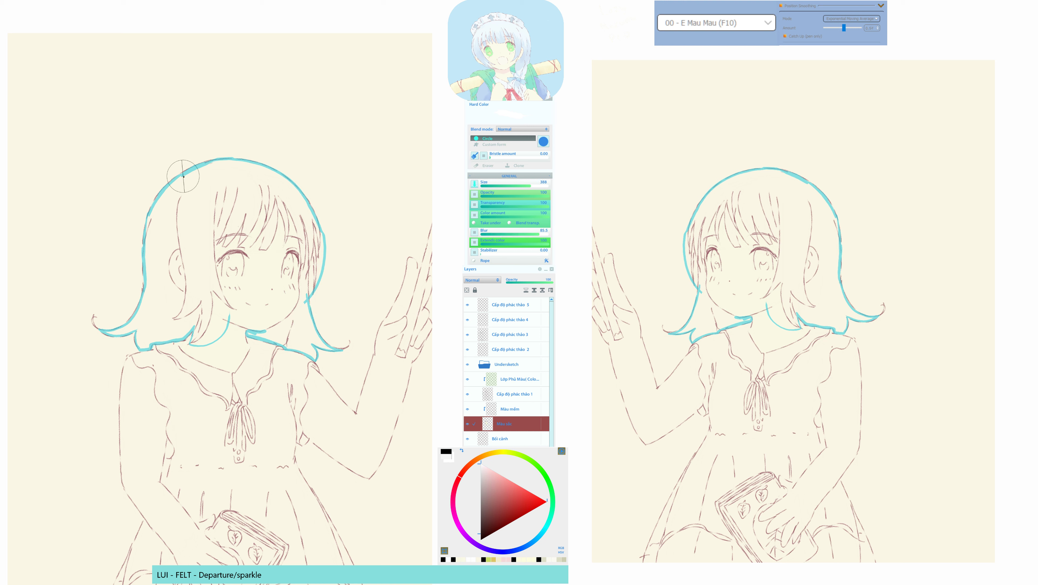
{"action": "key", "text": "F11"}
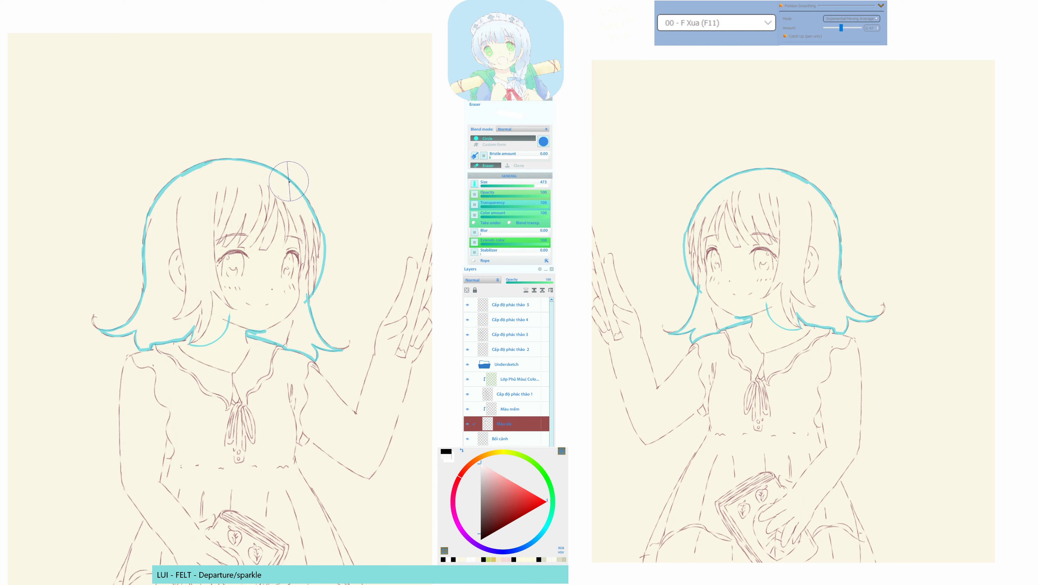
{"action": "key", "text": "h"}
{"action": "mouse_move", "coordinate": [146, 231]}
{"action": "left_mouse_down"}
{"action": "mouse_move", "coordinate": [137, 267]}
{"action": "mouse_move", "coordinate": [142, 289]}
{"action": "mouse_move", "coordinate": [137, 257]}
{"action": "mouse_move", "coordinate": [164, 307]}
{"action": "left_mouse_up"}
{"action": "key", "text": "b"}
{"action": "key", "text": "F10"}
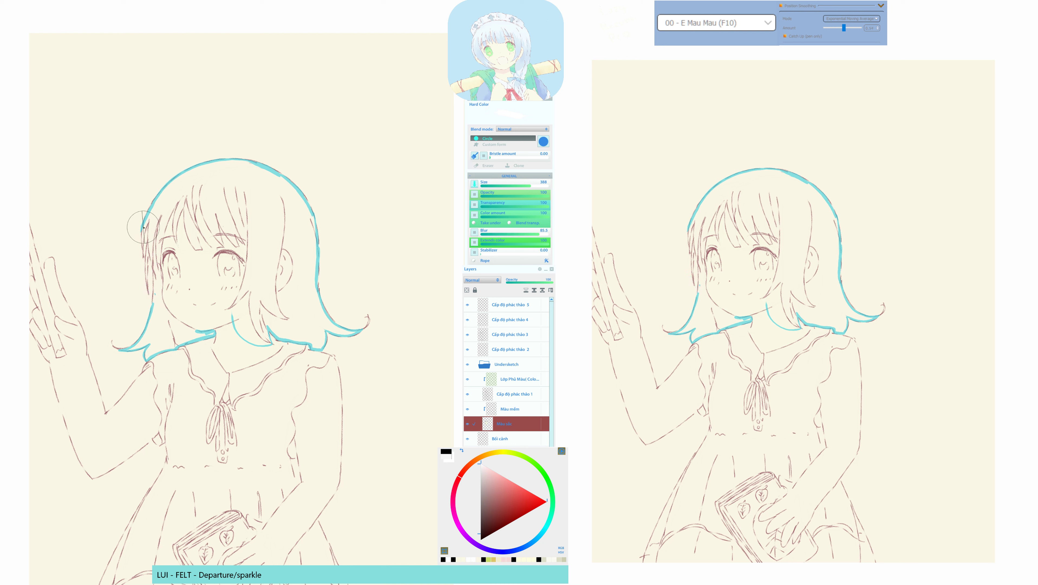
{"action": "mouse_move", "coordinate": [144, 235]}
{"action": "left_mouse_down"}
{"action": "mouse_move", "coordinate": [145, 254]}
{"action": "mouse_move", "coordinate": [145, 246]}
{"action": "left_mouse_up"}
{"action": "mouse_move", "coordinate": [147, 258]}
{"action": "left_mouse_down"}
{"action": "mouse_move", "coordinate": [148, 242]}
{"action": "mouse_move", "coordinate": [150, 313]}
{"action": "mouse_move", "coordinate": [118, 348]}
{"action": "left_mouse_up"}
Touch up the hair outline on the side away from the raised hand and convert it into a selection.
{"action": "key", "text": "F11"}
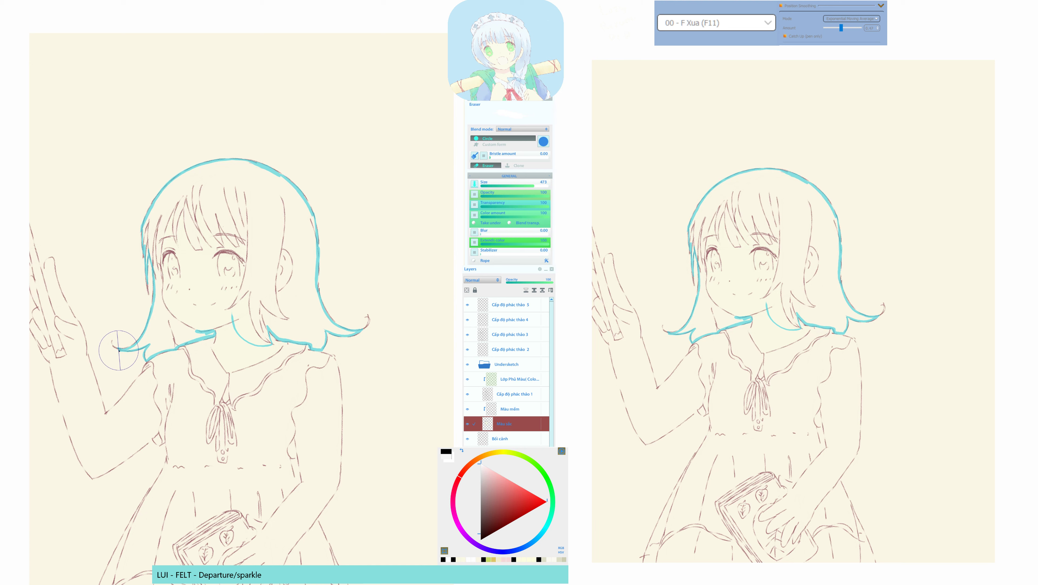
{"action": "key", "text": "q"}
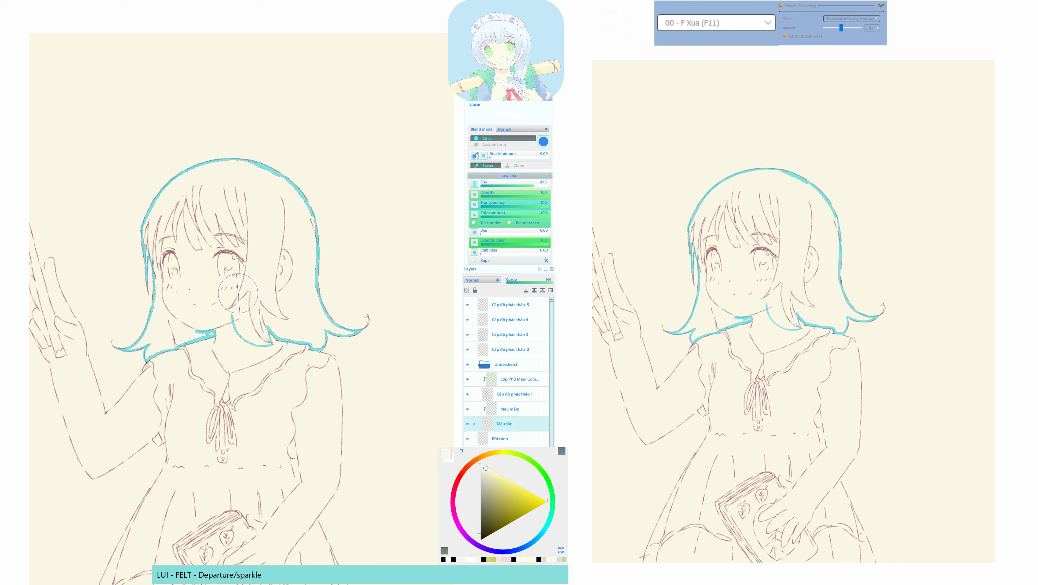
{"action": "key", "text": "q"}
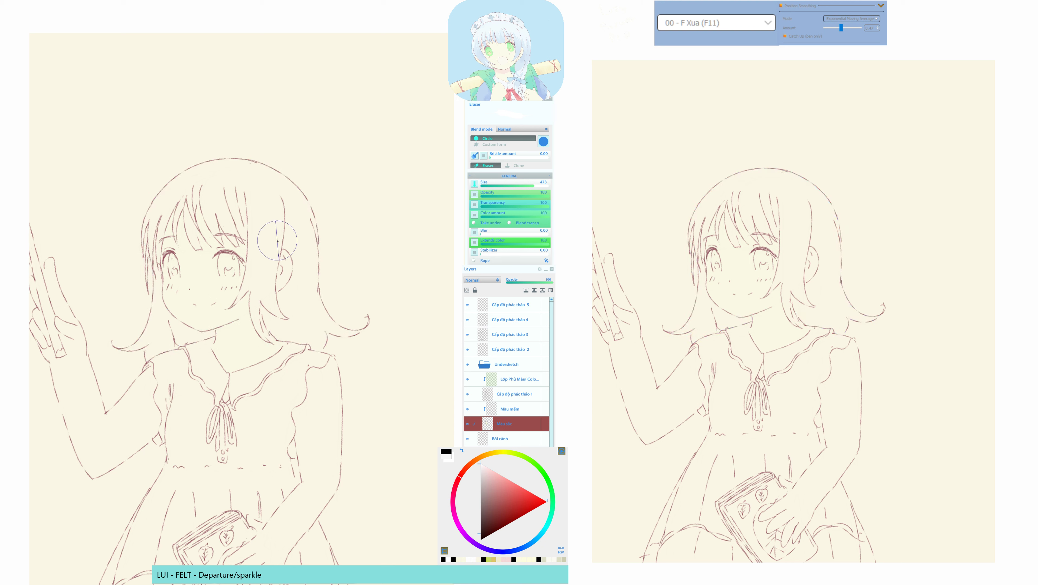
{"action": "key", "text": "ctrl+z"}
{"action": "key", "text": "F10"}
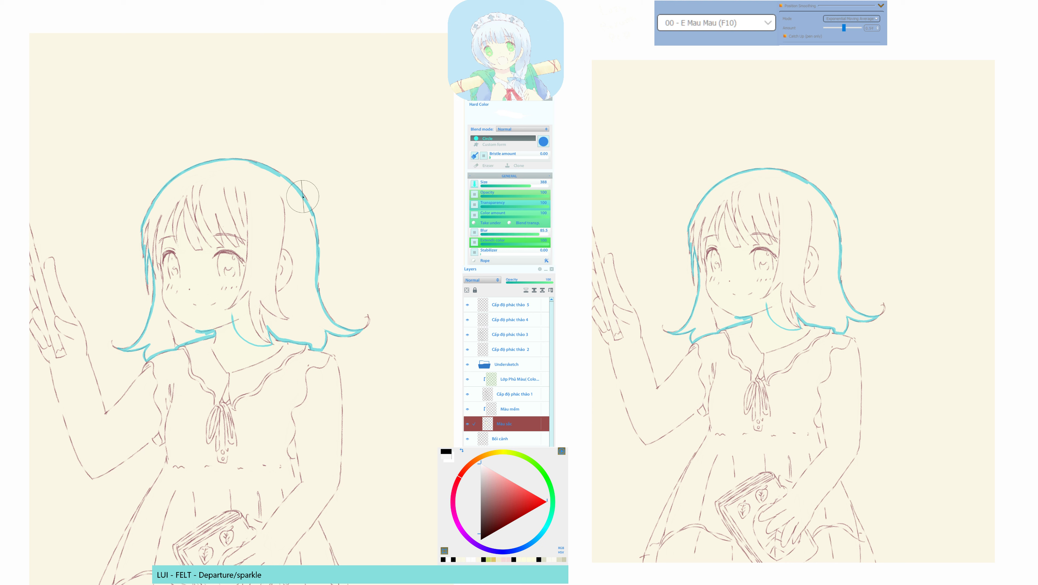
{"action": "left_click", "coordinate": [312, 207]}
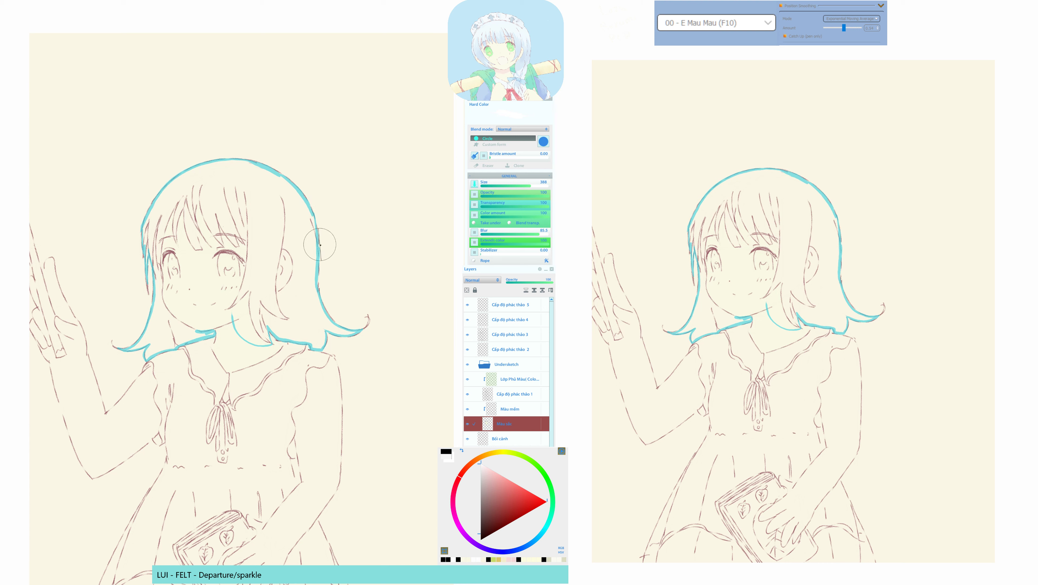
{"action": "key", "text": "q"}
Try a light yellow on the hair outline, then undo it.
{"action": "key", "text": "alt"}
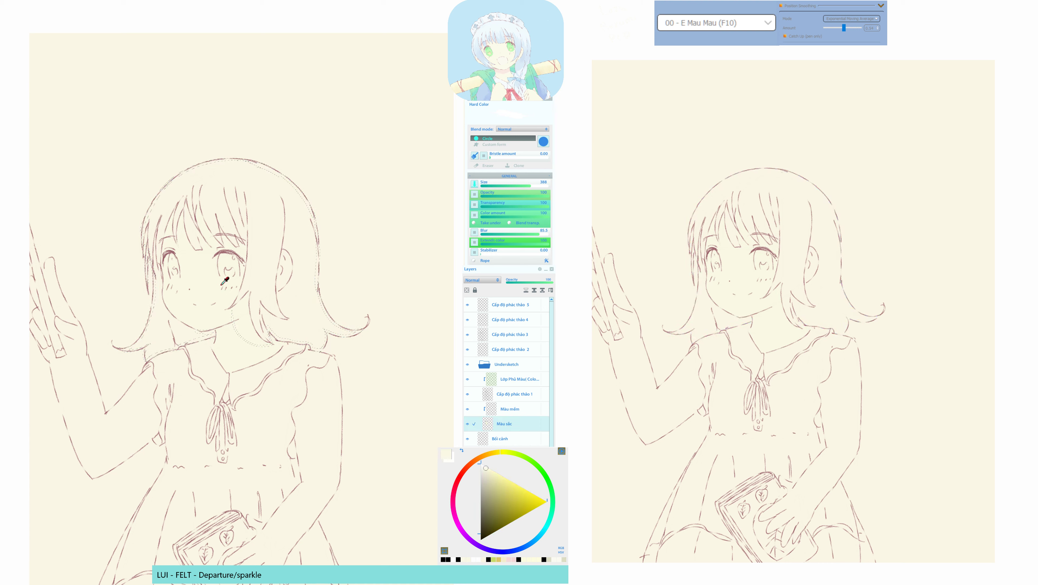
{"action": "left_click", "coordinate": [222, 286], "text": "alt"}
{"action": "left_click_drag", "start_coordinate": [491, 480], "coordinate": [489, 449]}
{"action": "left_click", "coordinate": [504, 453]}
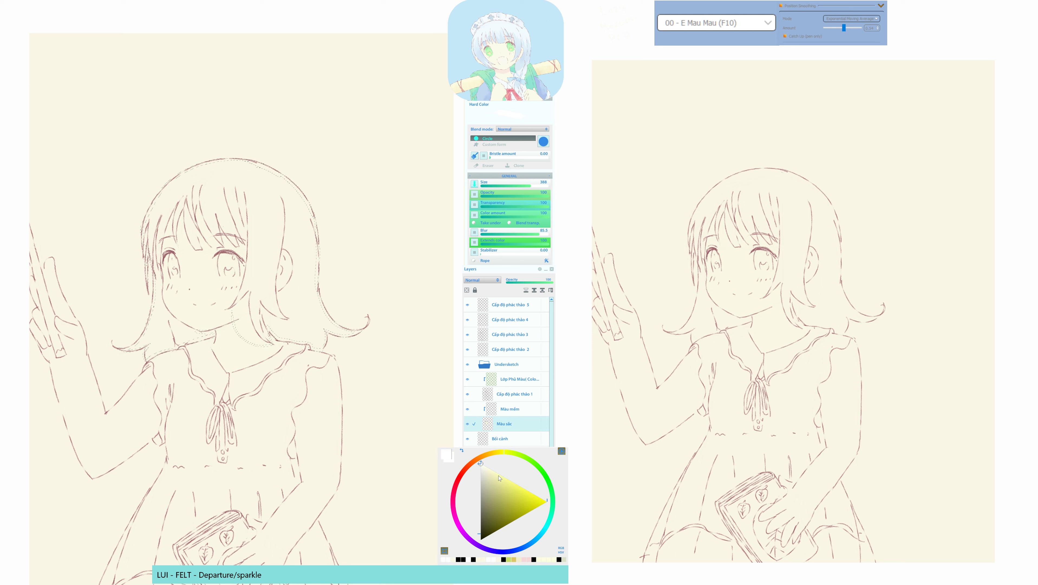
{"action": "left_click", "coordinate": [498, 476]}
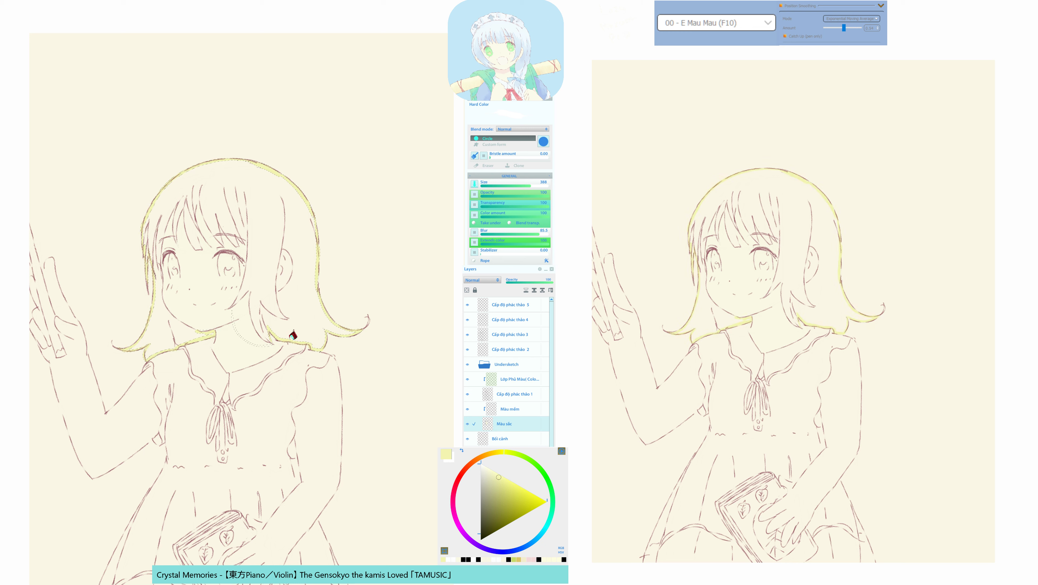
{"action": "left_click", "coordinate": [504, 454]}
{"action": "left_click", "coordinate": [497, 475]}
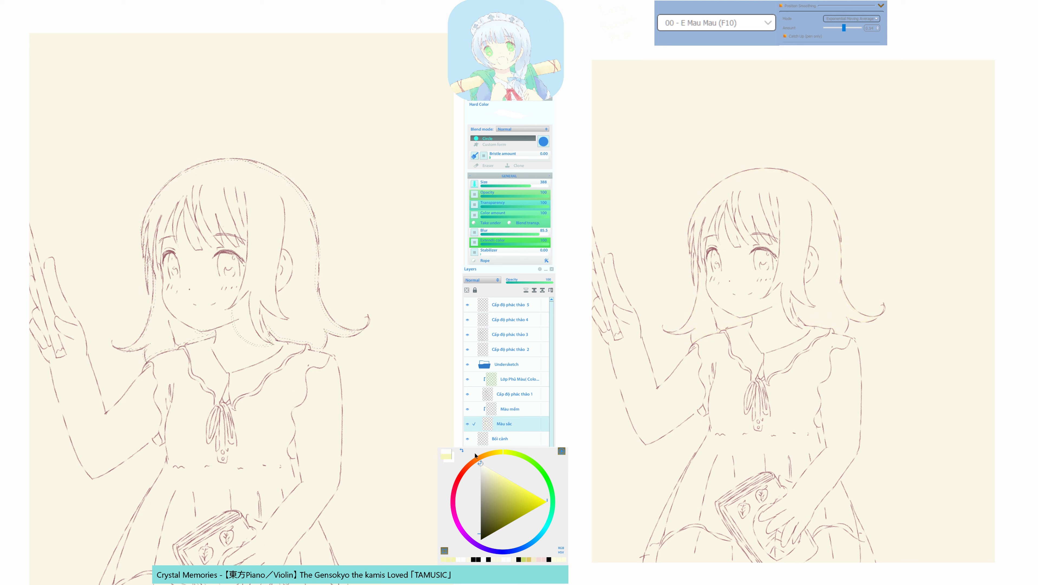
{"action": "left_click_drag", "start_coordinate": [475, 453], "coordinate": [476, 453]}
Choose a paler yellow and fill the whole hair shape with it.
{"action": "left_click", "coordinate": [503, 454]}
{"action": "left_click", "coordinate": [491, 472]}
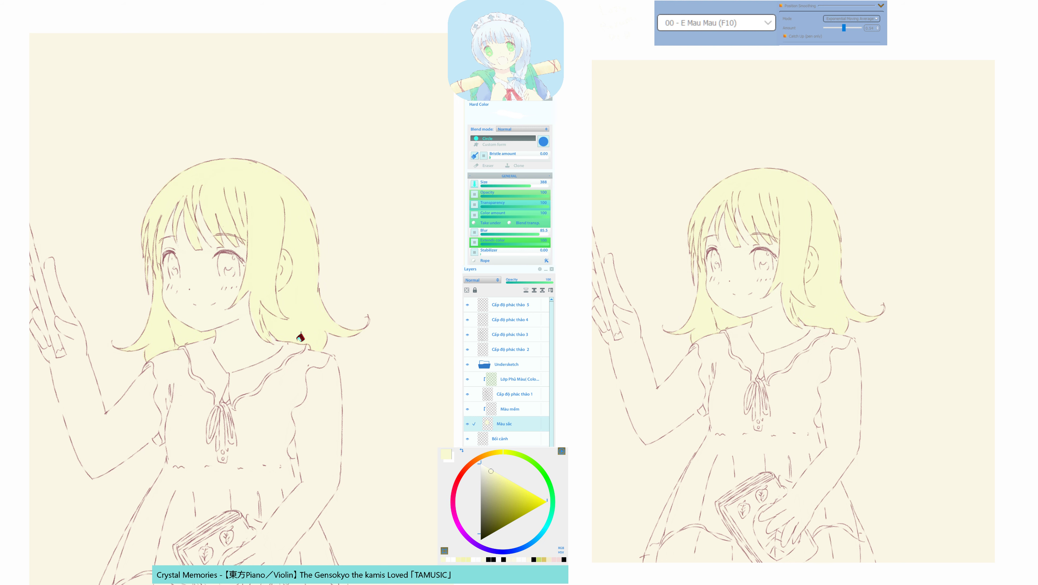
{"action": "key", "text": "h"}
{"action": "key", "text": "h"}
{"action": "left_click_drag", "start_coordinate": [301, 337], "coordinate": [304, 334]}
{"action": "key", "text": "b"}
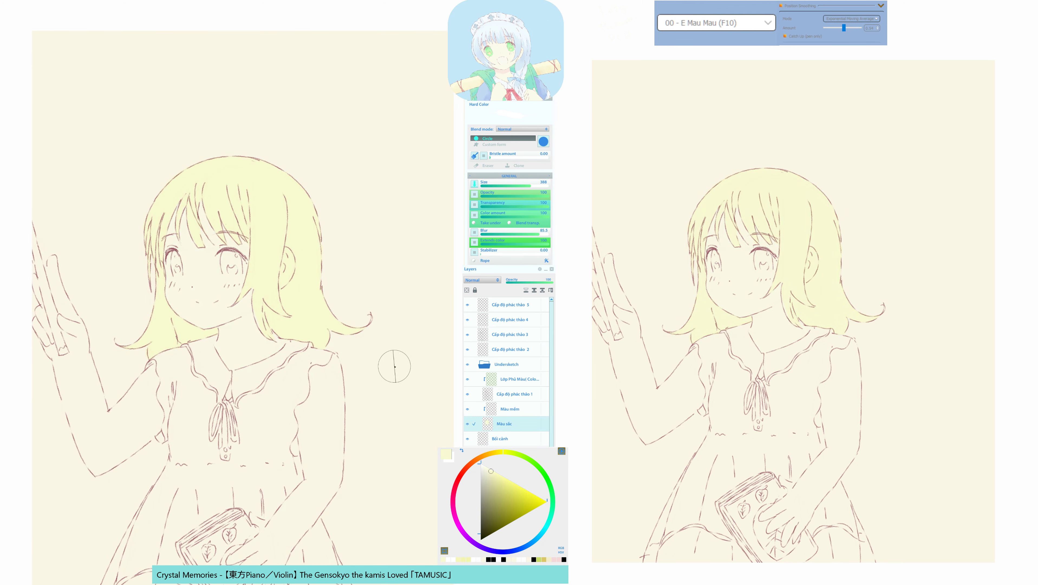
Paint closed selection outlines around the irises of both eyes.
{"action": "left_click", "coordinate": [482, 465]}
{"action": "key", "text": "q"}
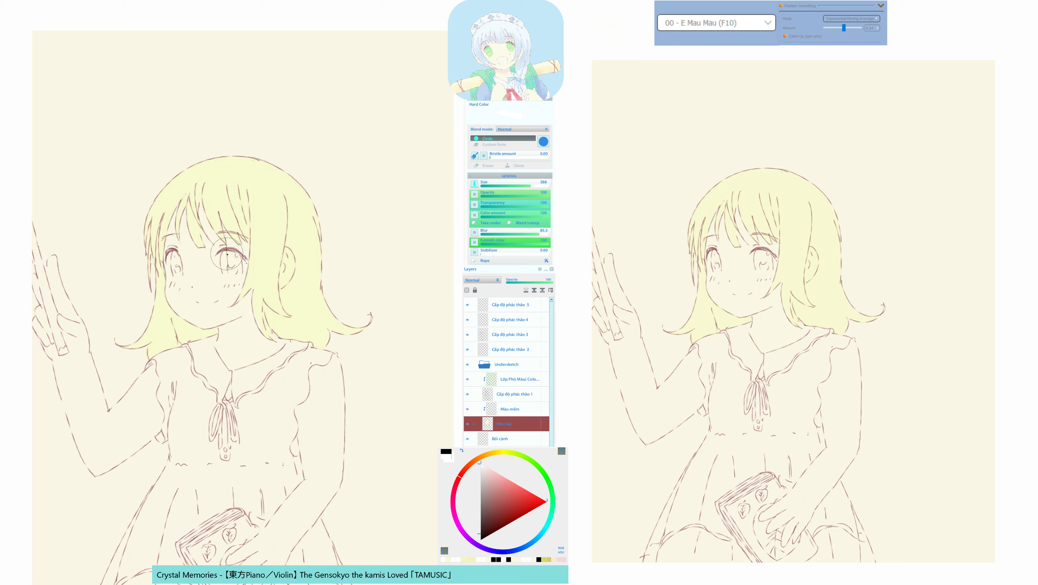
{"action": "mouse_move", "coordinate": [226, 251]}
{"action": "left_mouse_down"}
{"action": "mouse_move", "coordinate": [229, 277]}
{"action": "mouse_move", "coordinate": [242, 267]}
{"action": "mouse_move", "coordinate": [230, 251]}
{"action": "mouse_move", "coordinate": [241, 262]}
{"action": "left_mouse_up"}
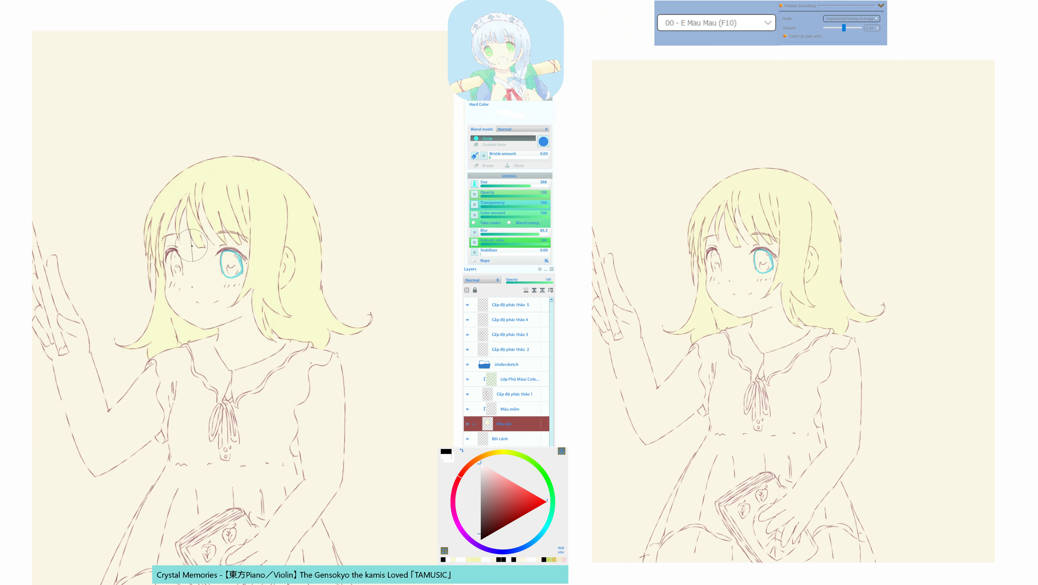
{"action": "left_click_drag", "start_coordinate": [173, 251], "coordinate": [172, 266]}
{"action": "key", "text": "F11"}
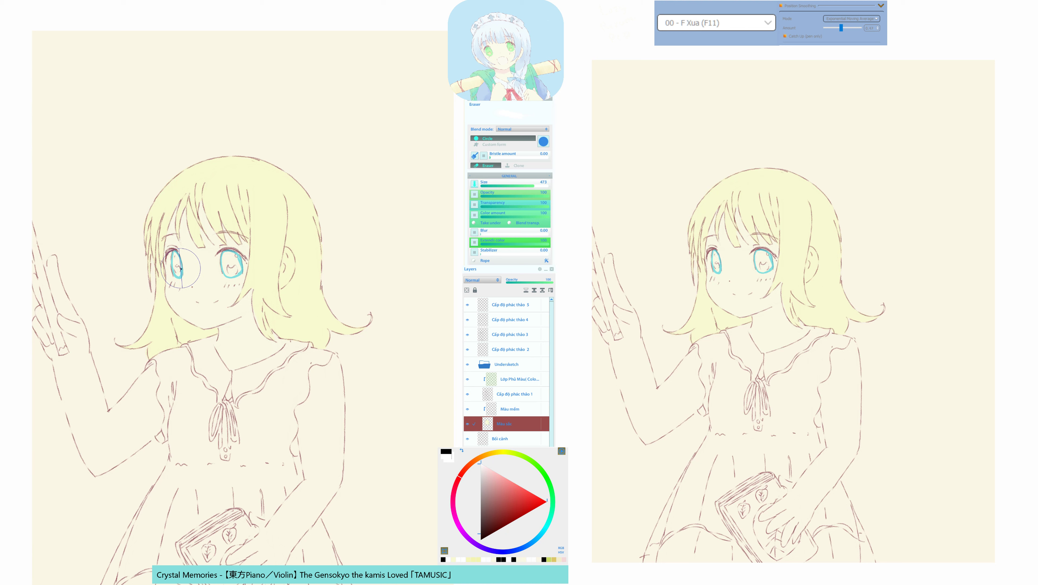
{"action": "key", "text": "F10"}
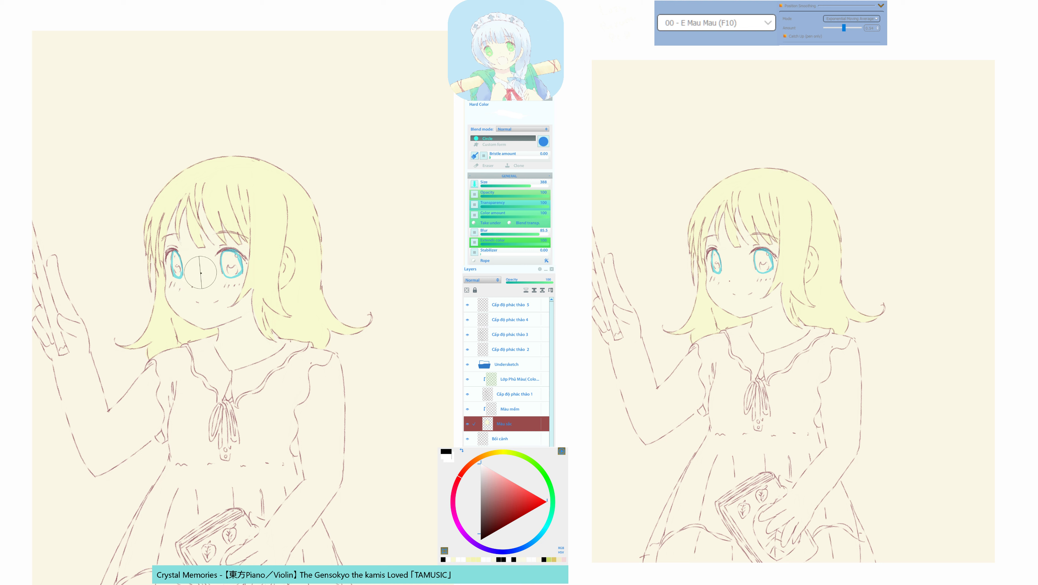
Convert the iris outlines into a selection, choose a light violet, and fill both irises with it.
{"action": "key", "text": "q"}
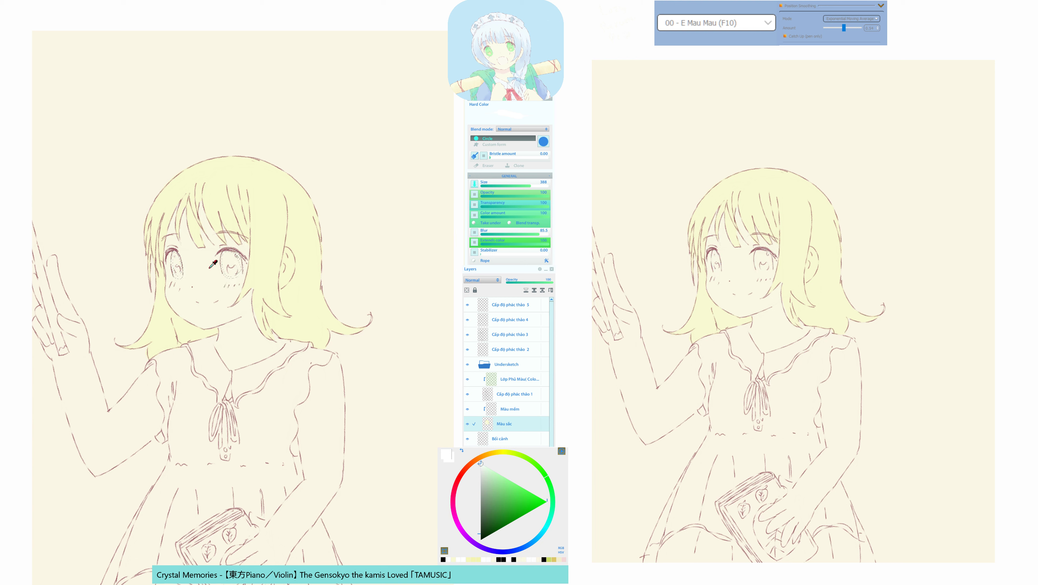
{"action": "left_click", "coordinate": [248, 205]}
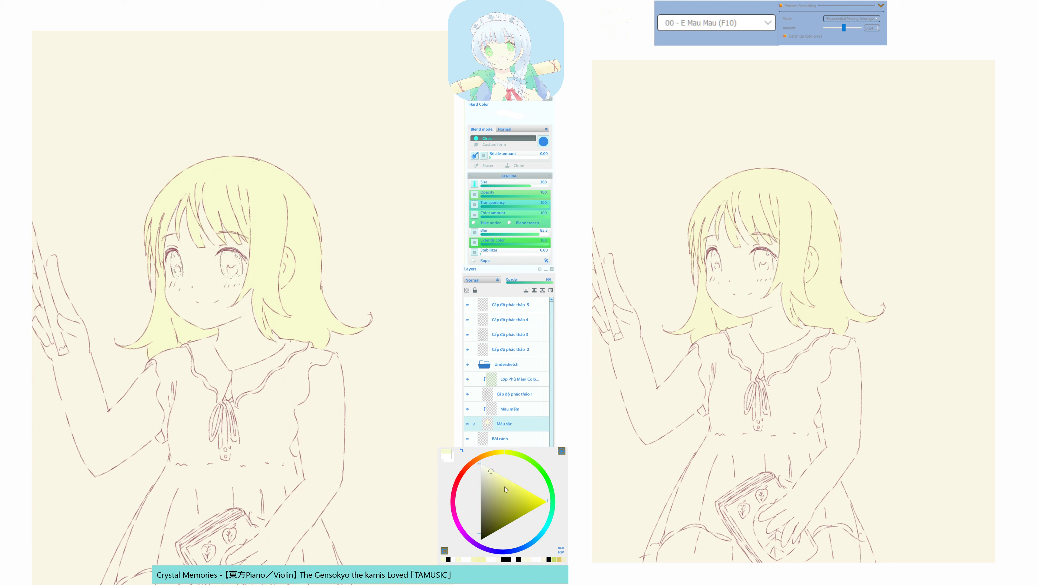
{"action": "mouse_move", "coordinate": [506, 489]}
{"action": "left_mouse_down"}
{"action": "mouse_move", "coordinate": [481, 463]}
{"action": "mouse_move", "coordinate": [489, 474]}
{"action": "left_mouse_up"}
{"action": "left_click", "coordinate": [485, 548]}
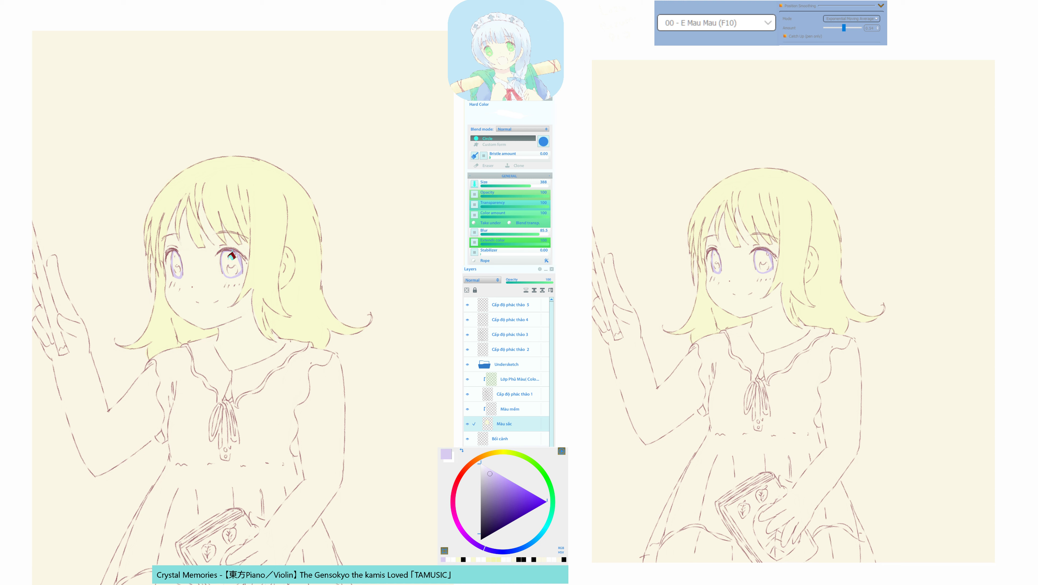
{"action": "left_click", "coordinate": [231, 257]}
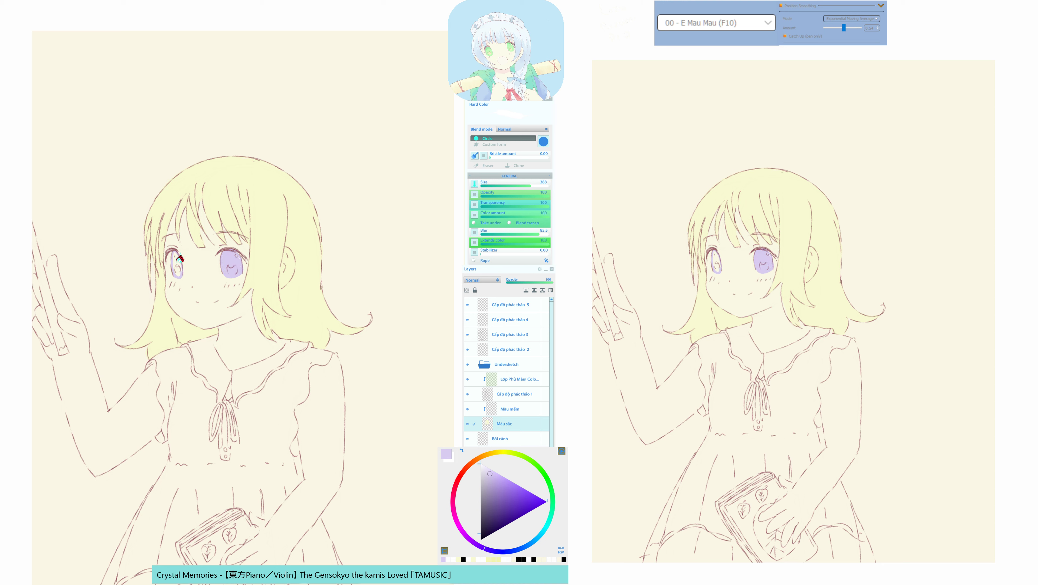
{"action": "left_click", "coordinate": [180, 260]}
Paint a selection outline around the ruffled blouse top, following its sleeve edges, rounded hem and collar edge.
{"action": "left_click_drag", "start_coordinate": [356, 352], "coordinate": [397, 341]}
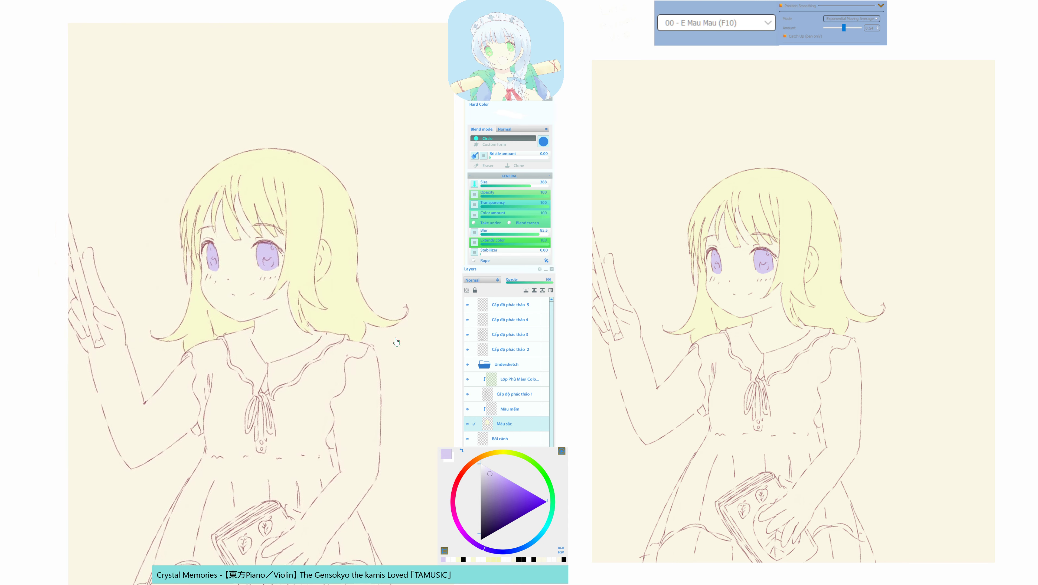
{"action": "key", "text": "q"}
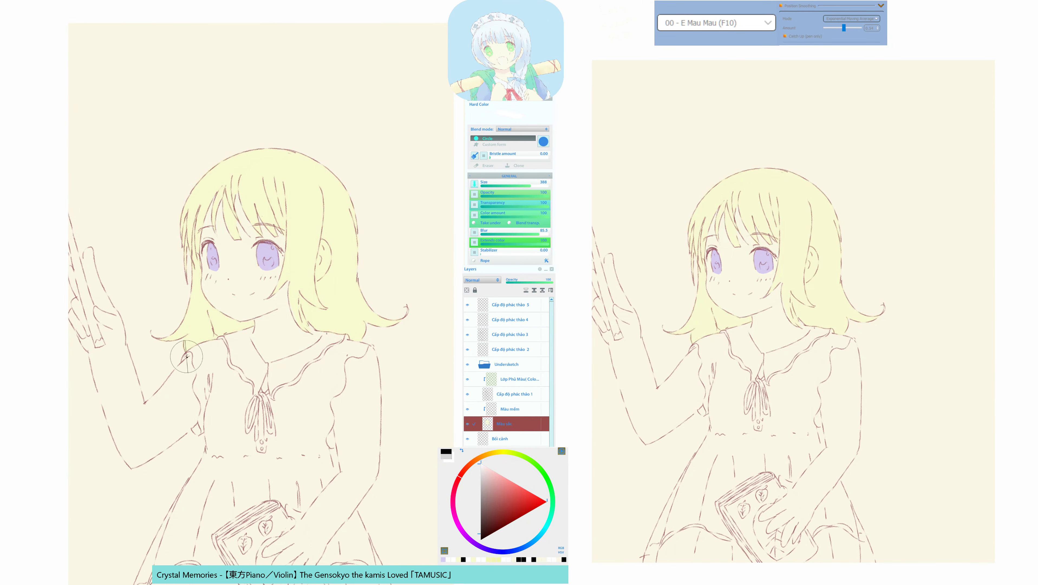
{"action": "mouse_move", "coordinate": [181, 362]}
{"action": "left_mouse_down"}
{"action": "mouse_move", "coordinate": [192, 353]}
{"action": "mouse_move", "coordinate": [196, 371]}
{"action": "left_mouse_up"}
{"action": "mouse_move", "coordinate": [196, 375]}
{"action": "left_mouse_down"}
{"action": "mouse_move", "coordinate": [192, 430]}
{"action": "mouse_move", "coordinate": [240, 462]}
{"action": "mouse_move", "coordinate": [278, 467]}
{"action": "mouse_move", "coordinate": [325, 441]}
{"action": "mouse_move", "coordinate": [343, 365]}
{"action": "mouse_move", "coordinate": [367, 346]}
{"action": "mouse_move", "coordinate": [341, 342]}
{"action": "mouse_move", "coordinate": [271, 404]}
{"action": "mouse_move", "coordinate": [249, 392]}
{"action": "left_mouse_up"}
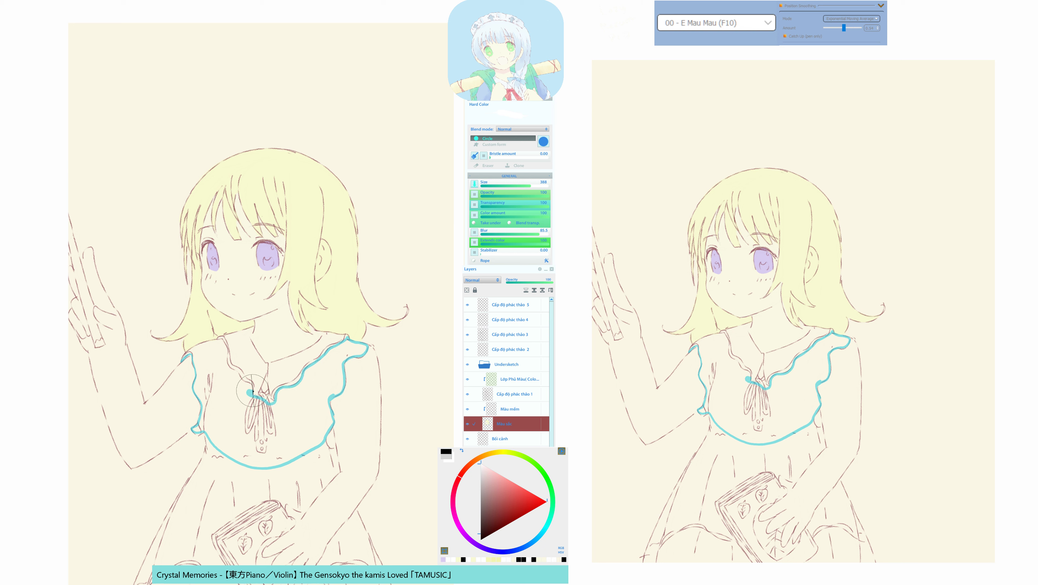
{"action": "left_click_drag", "start_coordinate": [249, 386], "coordinate": [213, 335]}
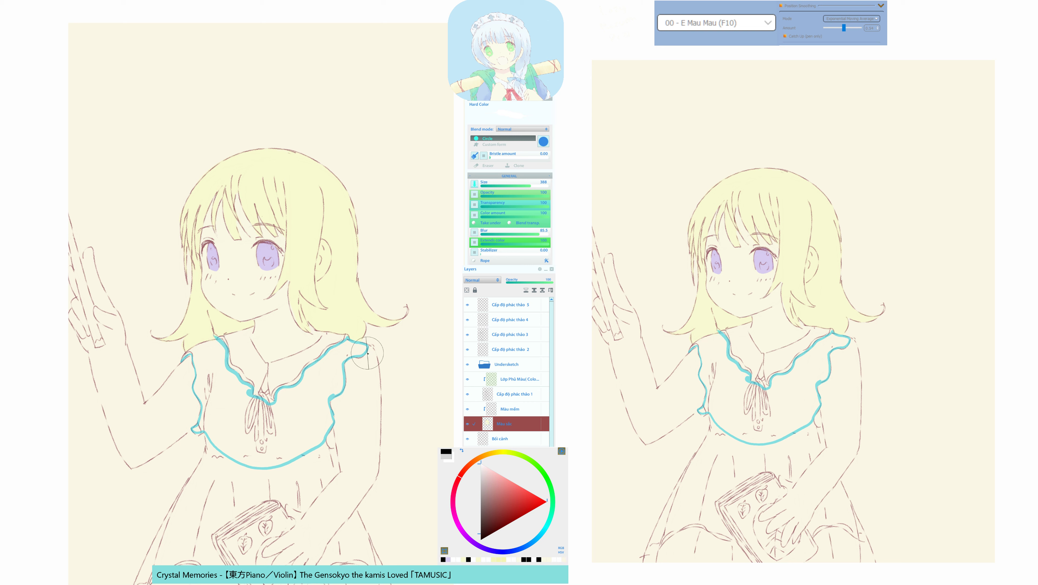
Refine the blouse selection outline by alternately erasing stray parts and repainting along the collar and shoulders.
{"action": "key", "text": "F11"}
{"action": "key", "text": "F10"}
{"action": "key", "text": "F11"}
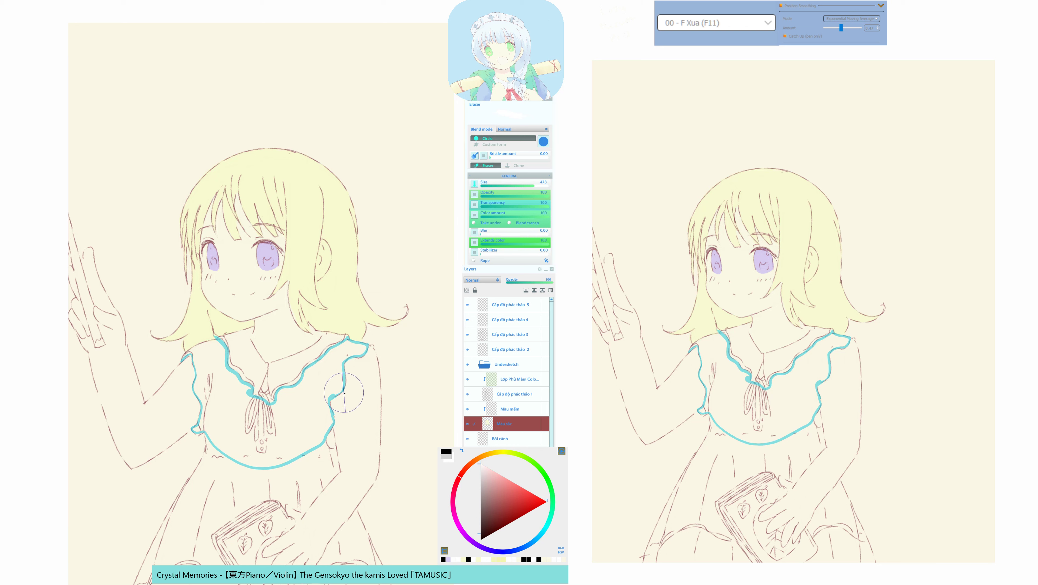
{"action": "key", "text": "F10"}
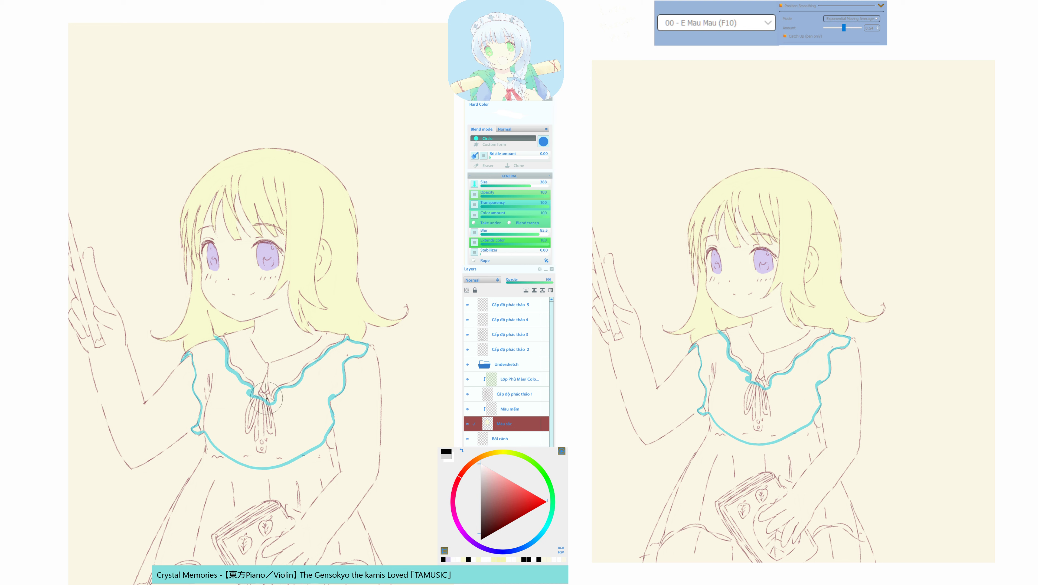
{"action": "key", "text": "F11"}
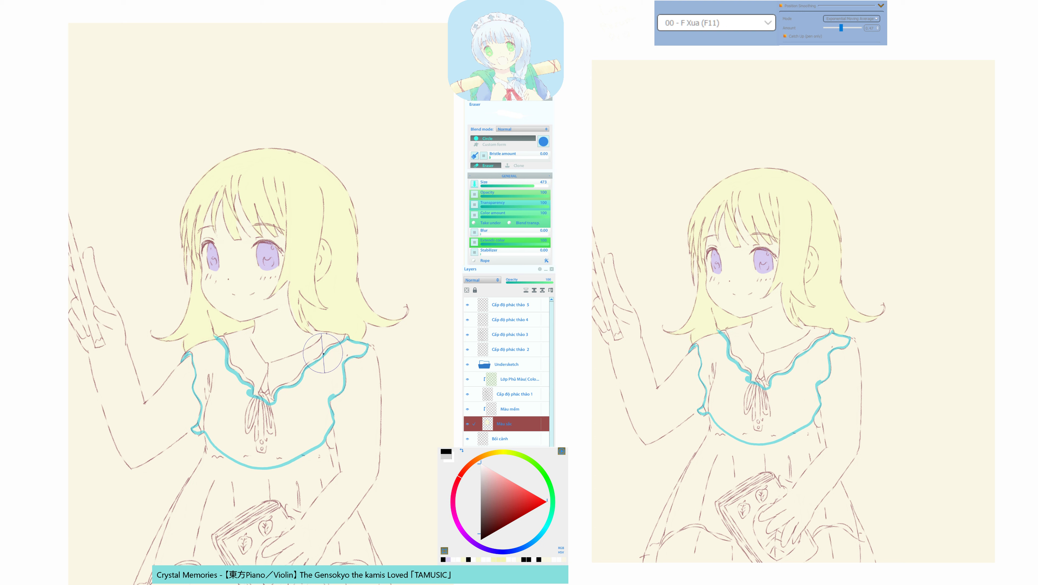
{"action": "key", "text": "F10"}
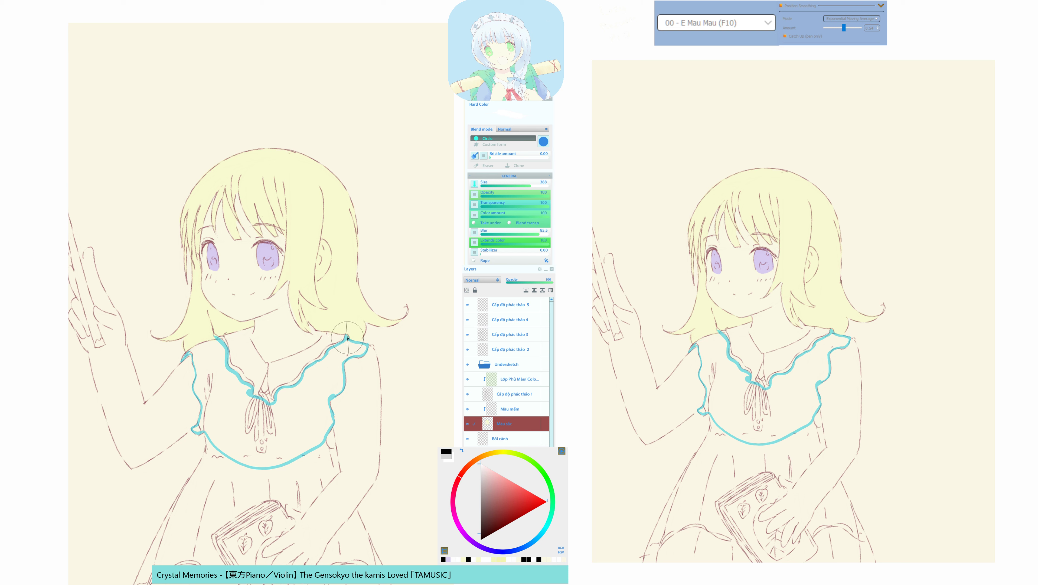
{"action": "key", "text": "F11"}
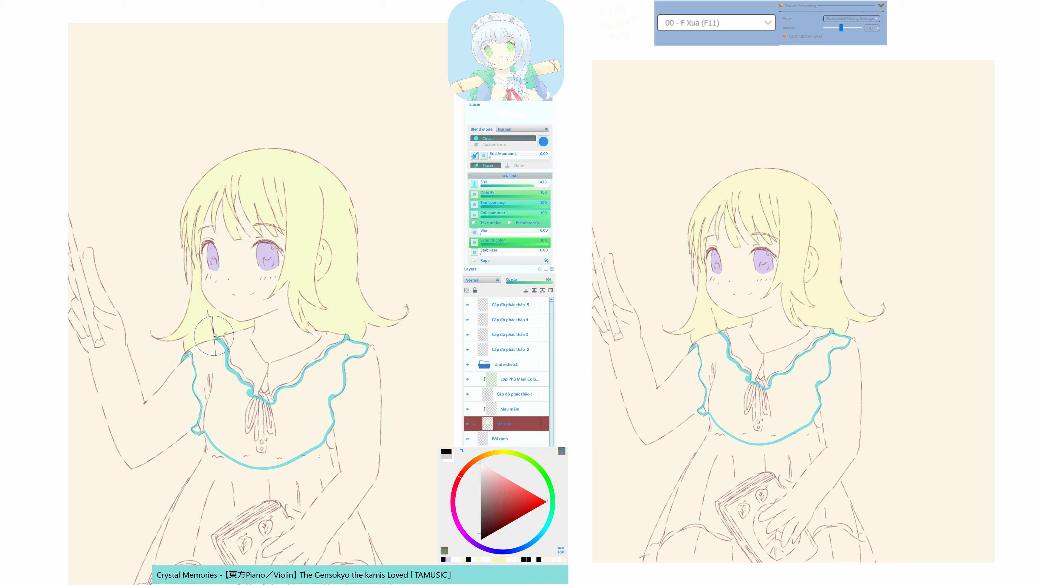
{"action": "key", "text": "F10"}
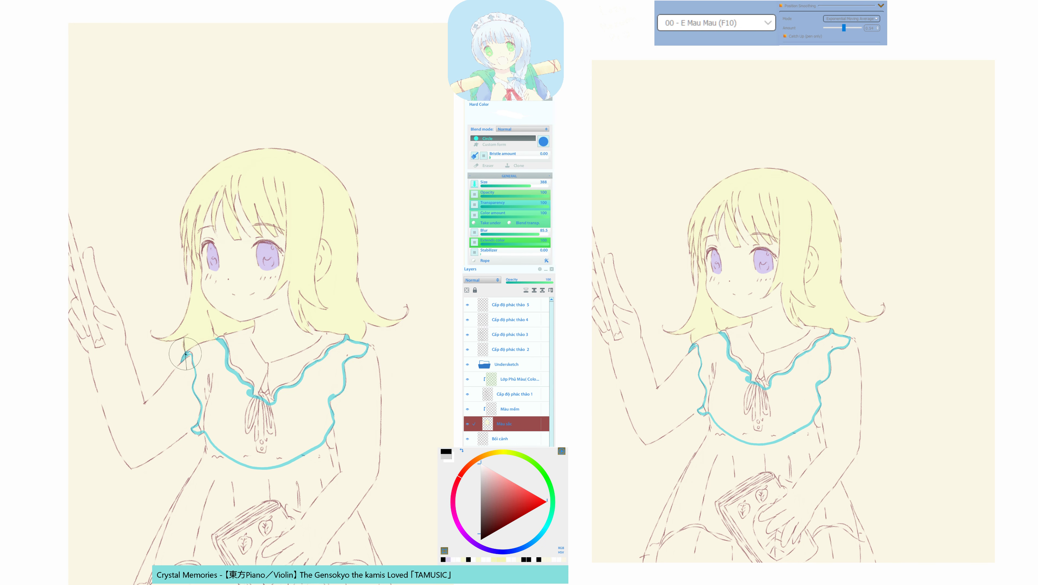
{"action": "left_click_drag", "start_coordinate": [267, 416], "coordinate": [237, 395]}
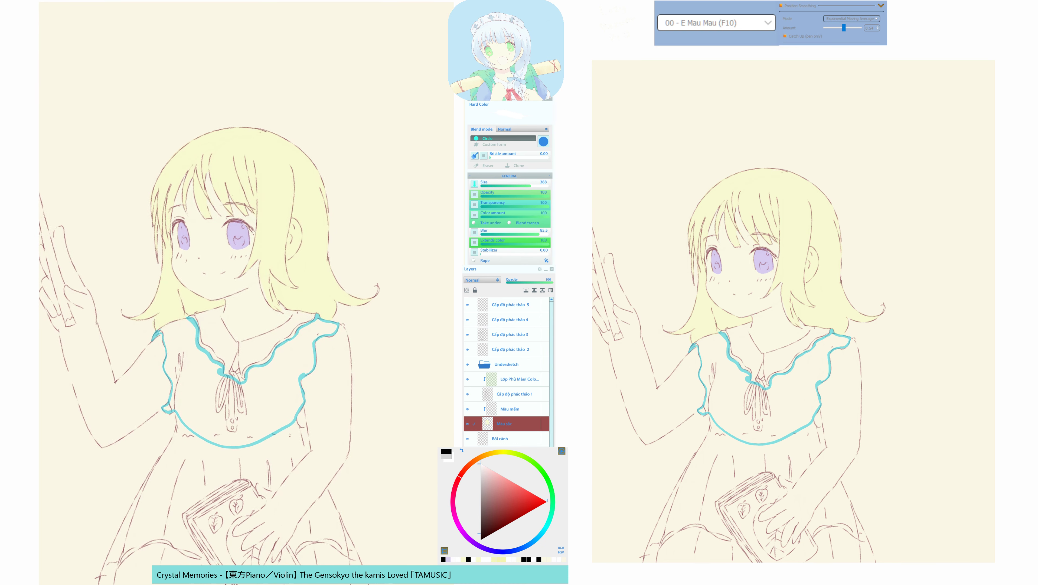
Convert the blouse outline into a selection, choose a light periwinkle blue, and fill the whole ruffled top with it.
{"action": "key", "text": "q"}
{"action": "key", "text": "Delete"}
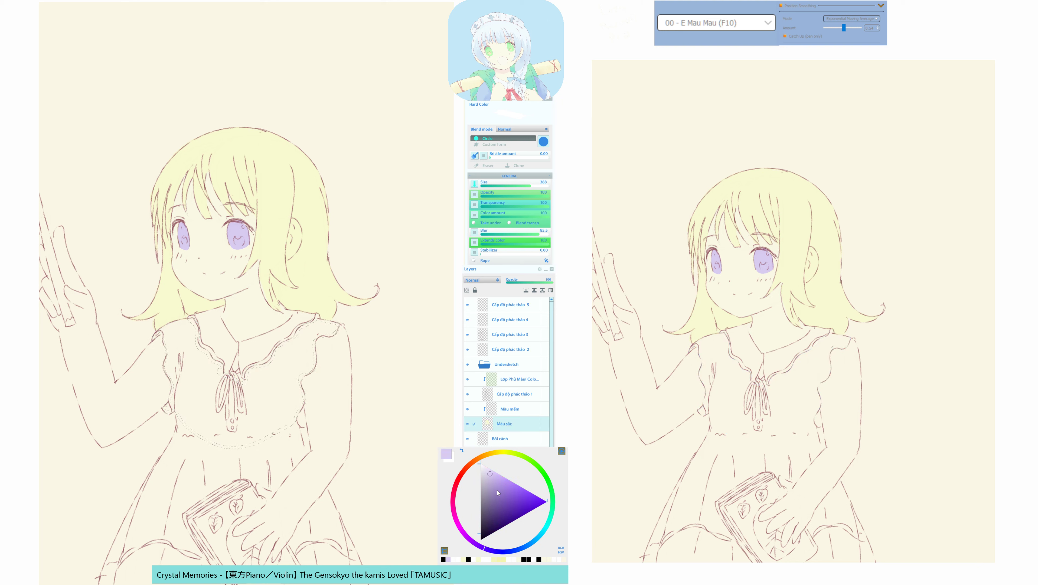
{"action": "left_click_drag", "start_coordinate": [498, 491], "coordinate": [478, 456]}
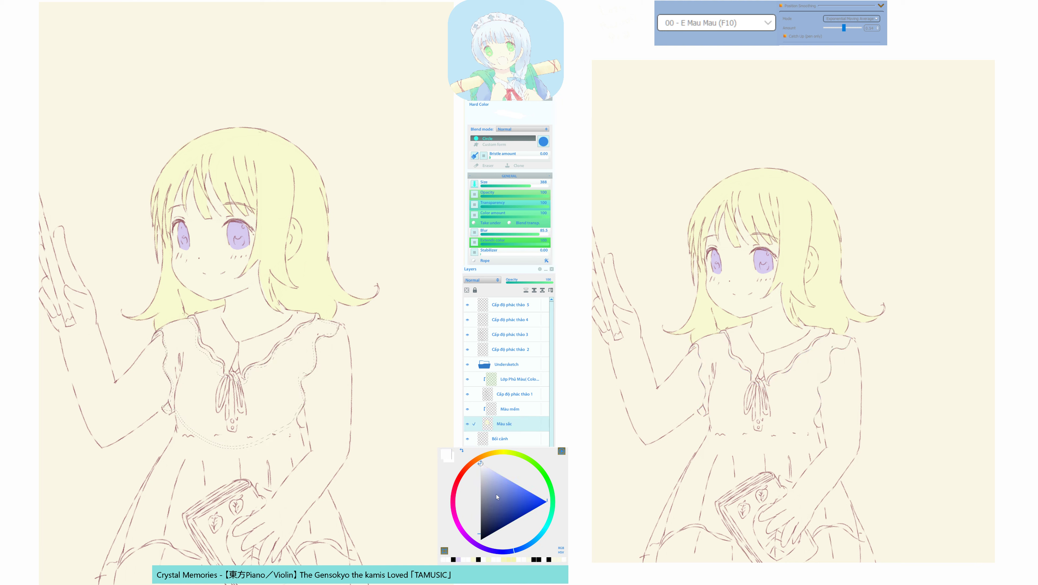
{"action": "left_click", "coordinate": [496, 482]}
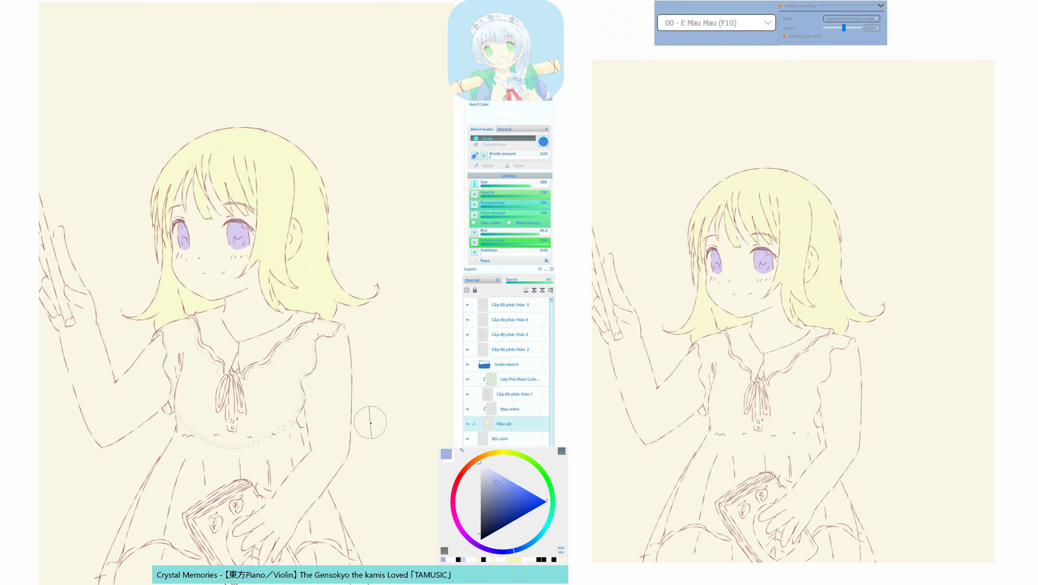
{"action": "key", "text": "g"}
{"action": "left_click", "coordinate": [197, 385]}
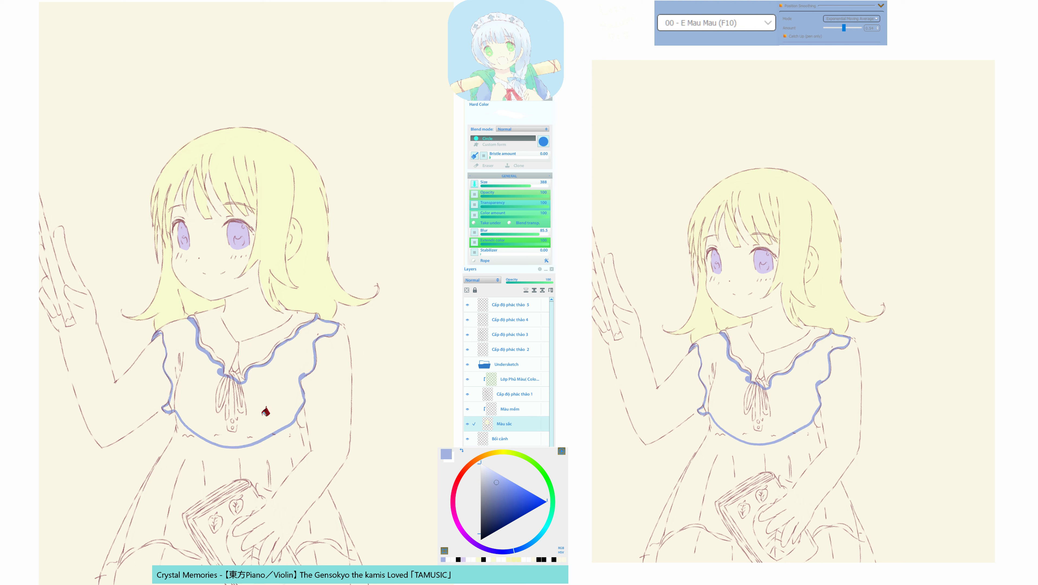
{"action": "left_click", "coordinate": [260, 420]}
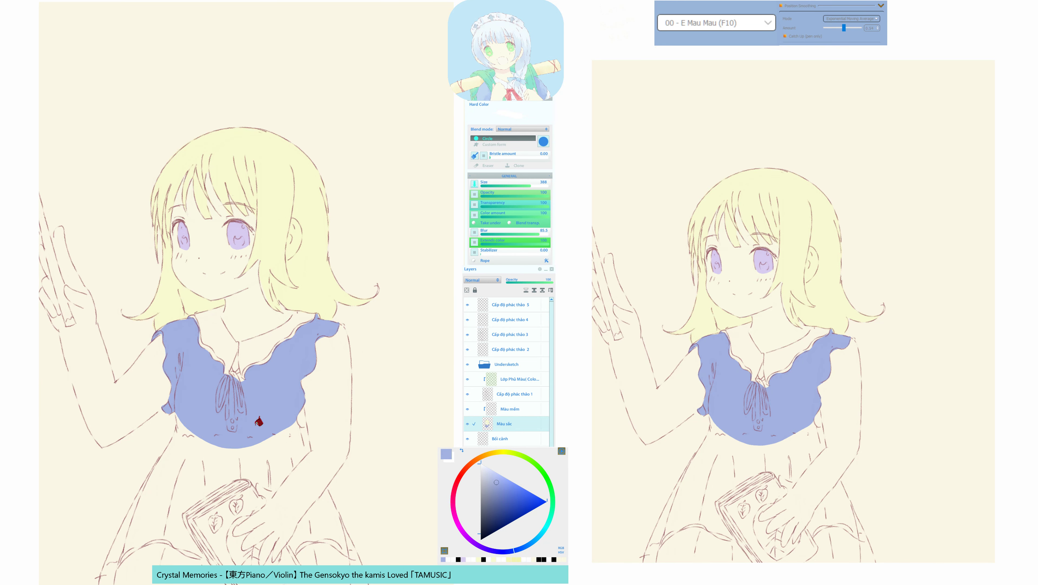
Touch up the blue fill on the blouse shoulder nearest the raised hand with the brush.
{"action": "left_click_drag", "start_coordinate": [259, 430], "coordinate": [261, 441]}
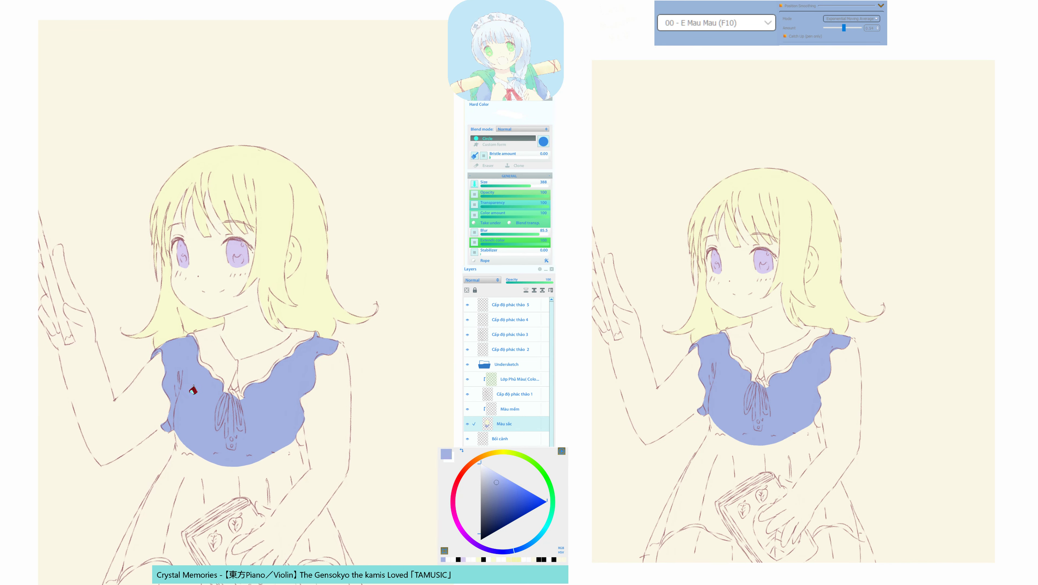
{"action": "key", "text": "b"}
{"action": "left_click", "coordinate": [179, 342]}
{"action": "left_click", "coordinate": [177, 340]}
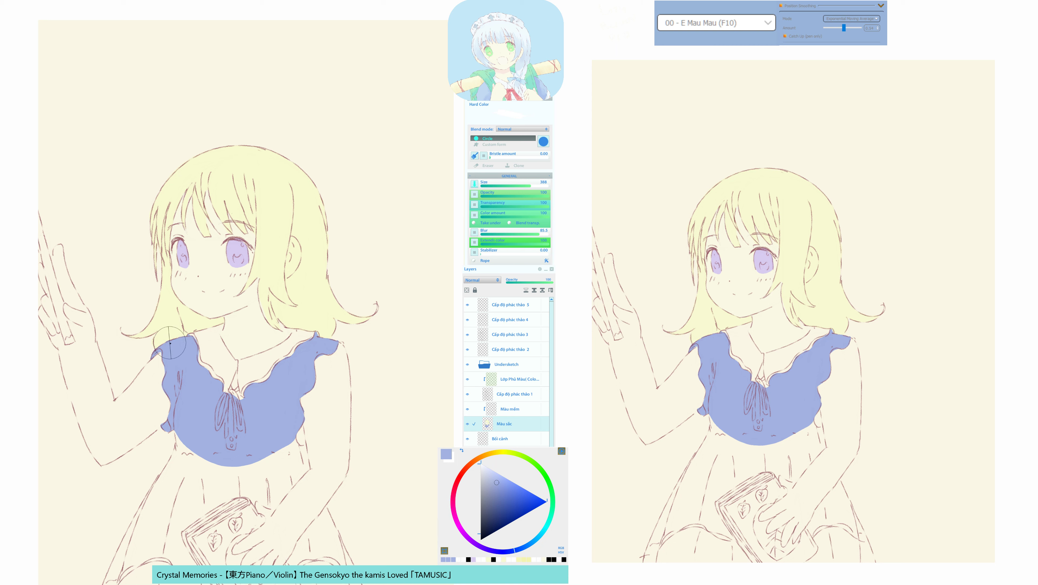
{"action": "left_click_drag", "start_coordinate": [217, 402], "coordinate": [218, 434]}
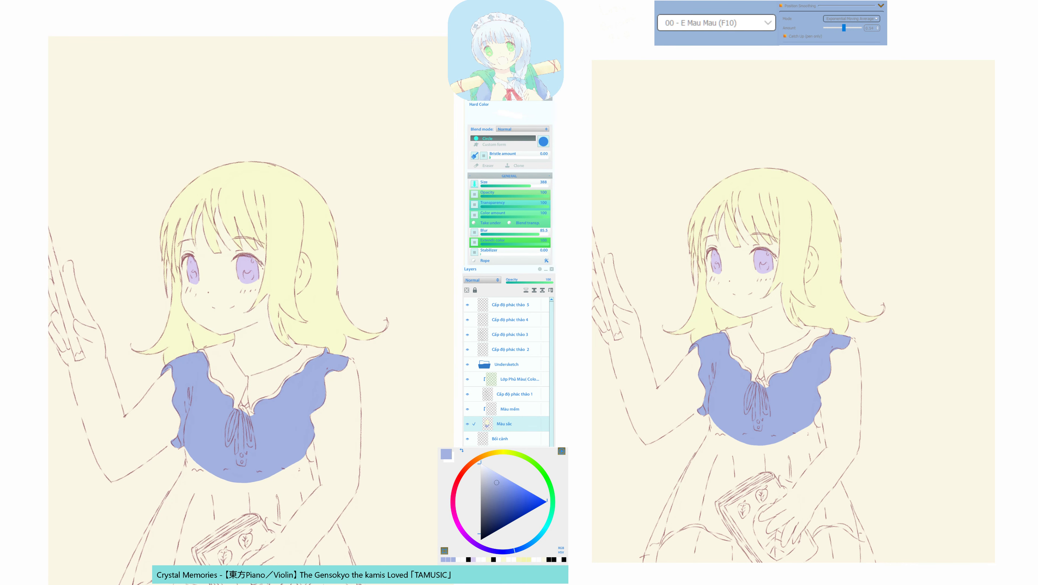
{"action": "key", "text": "Escape"}
{"action": "left_click", "coordinate": [615, 74]}
Paint selection outlines along both sides of the skirt and around the book's edge, mirroring the canvas as needed.
{"action": "mouse_move", "coordinate": [191, 411]}
{"action": "left_mouse_down"}
{"action": "mouse_move", "coordinate": [193, 438]}
{"action": "mouse_move", "coordinate": [210, 447]}
{"action": "mouse_move", "coordinate": [214, 349]}
{"action": "mouse_move", "coordinate": [195, 354]}
{"action": "mouse_move", "coordinate": [151, 438]}
{"action": "left_mouse_up"}
{"action": "key", "text": "q"}
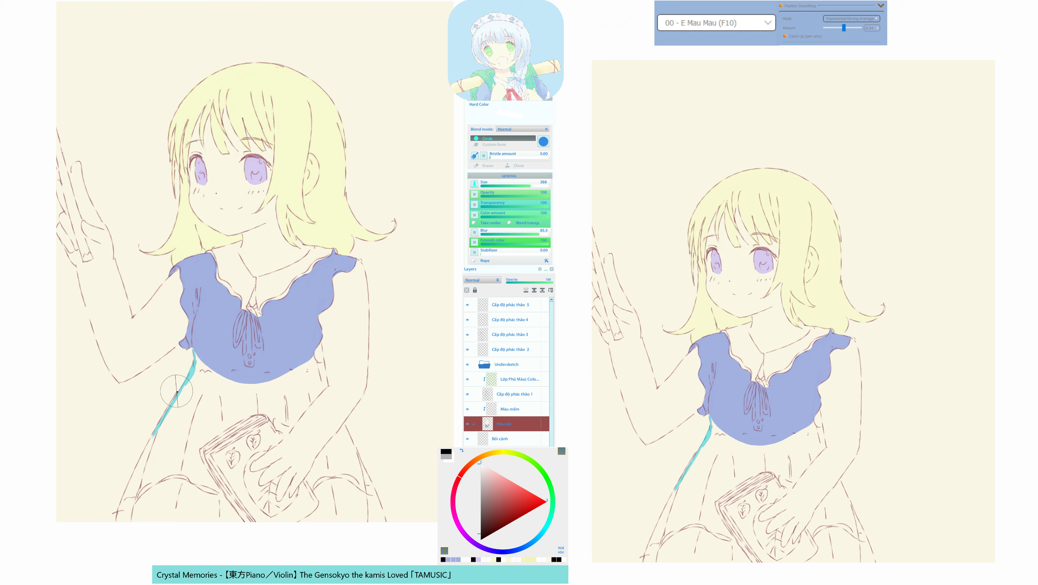
{"action": "left_click_drag", "start_coordinate": [175, 392], "coordinate": [117, 530]}
{"action": "key", "text": "h"}
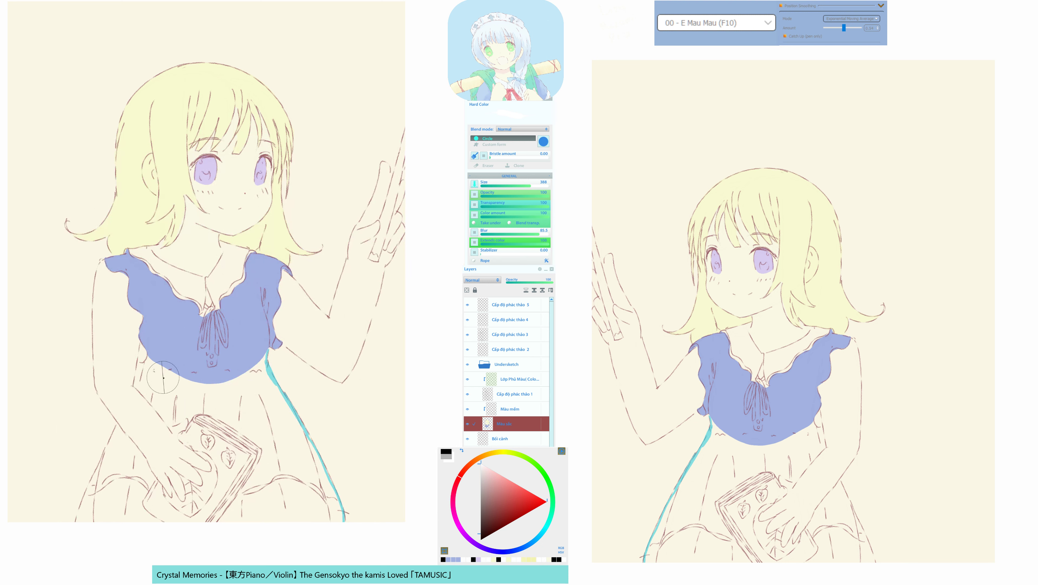
{"action": "mouse_move", "coordinate": [149, 356]}
{"action": "left_mouse_down"}
{"action": "mouse_move", "coordinate": [140, 353]}
{"action": "mouse_move", "coordinate": [134, 382]}
{"action": "mouse_move", "coordinate": [168, 426]}
{"action": "mouse_move", "coordinate": [194, 413]}
{"action": "mouse_move", "coordinate": [218, 418]}
{"action": "mouse_move", "coordinate": [270, 459]}
{"action": "mouse_move", "coordinate": [220, 525]}
{"action": "mouse_move", "coordinate": [245, 540]}
{"action": "left_mouse_up"}
{"action": "key", "text": "h"}
{"action": "key", "text": "h"}
{"action": "key", "text": "h"}
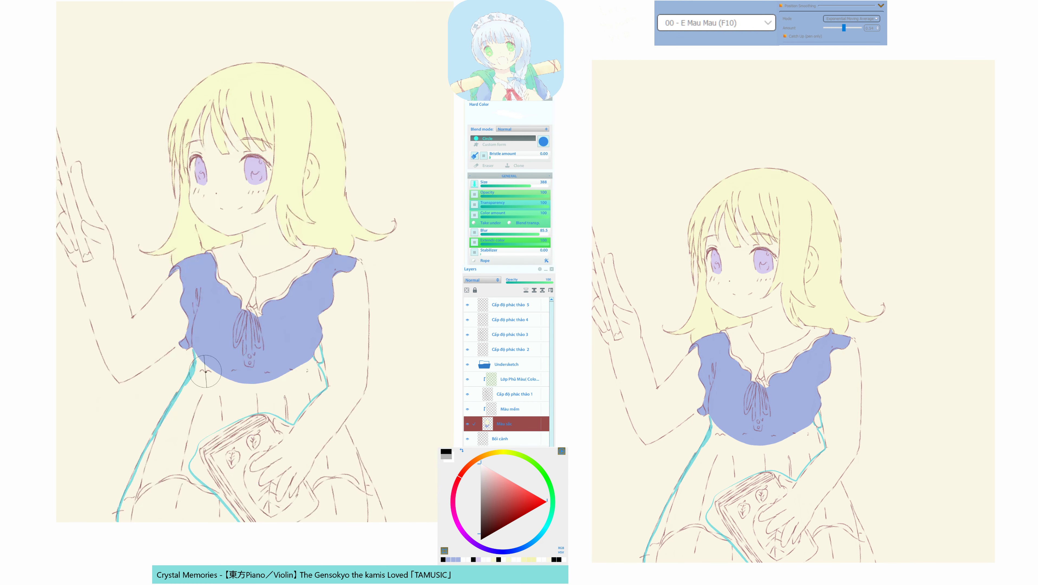
Erase the skirt outline around the book and repaint it from the waist to the book's upper edge.
{"action": "key", "text": "F11"}
{"action": "mouse_move", "coordinate": [200, 447]}
{"action": "left_mouse_down"}
{"action": "mouse_move", "coordinate": [251, 416]}
{"action": "mouse_move", "coordinate": [198, 449]}
{"action": "mouse_move", "coordinate": [204, 475]}
{"action": "left_mouse_up"}
{"action": "key", "text": "m"}
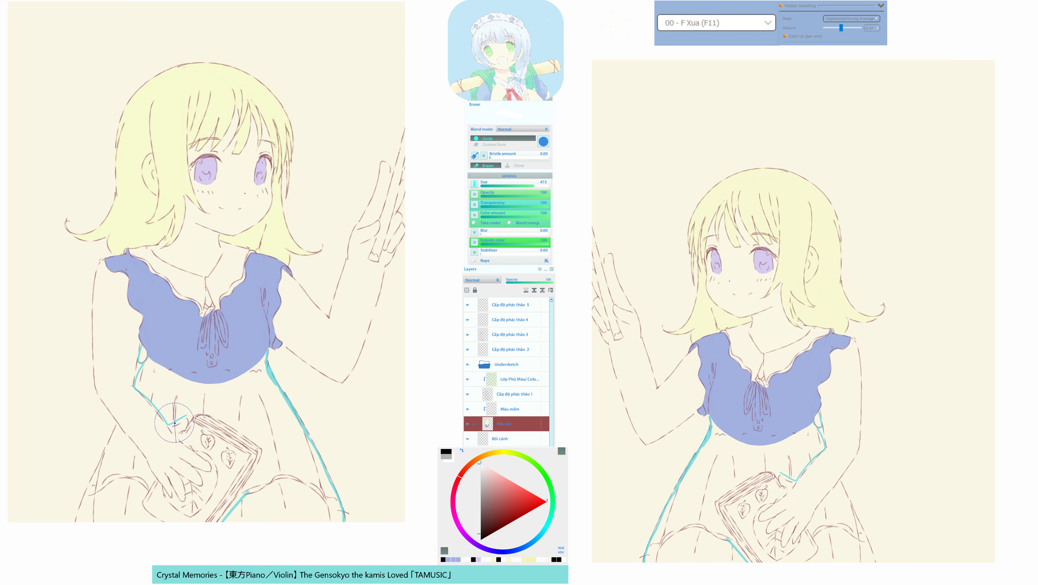
{"action": "key", "text": "F9"}
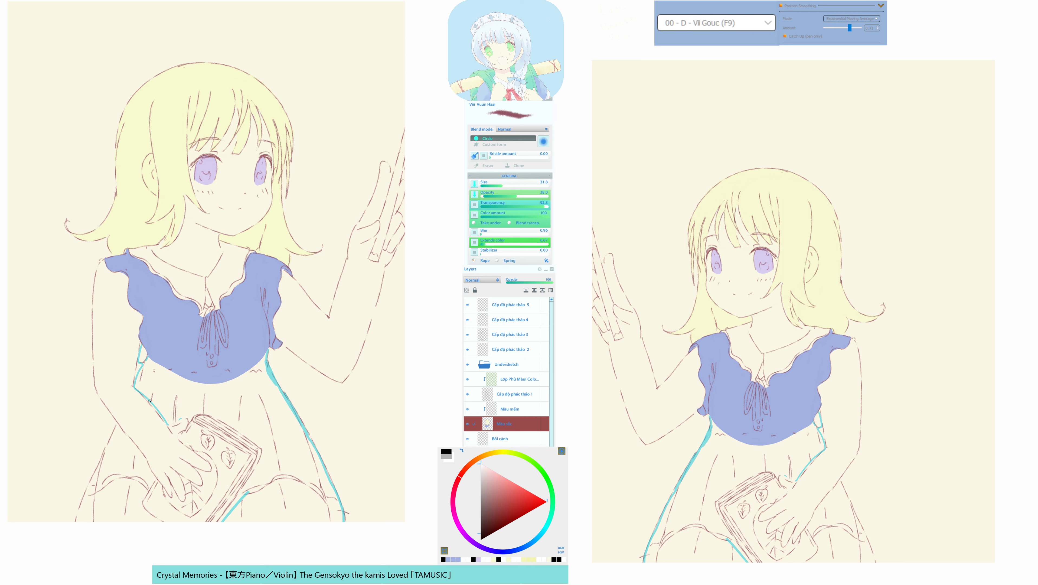
{"action": "key", "text": "F10"}
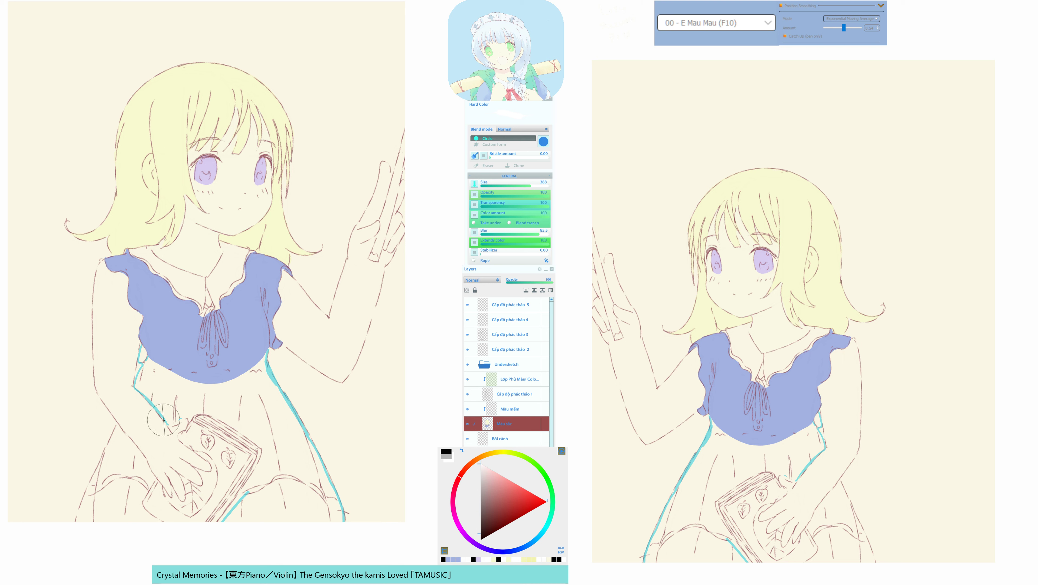
{"action": "left_click_drag", "start_coordinate": [146, 364], "coordinate": [138, 376]}
{"action": "key", "text": "F11"}
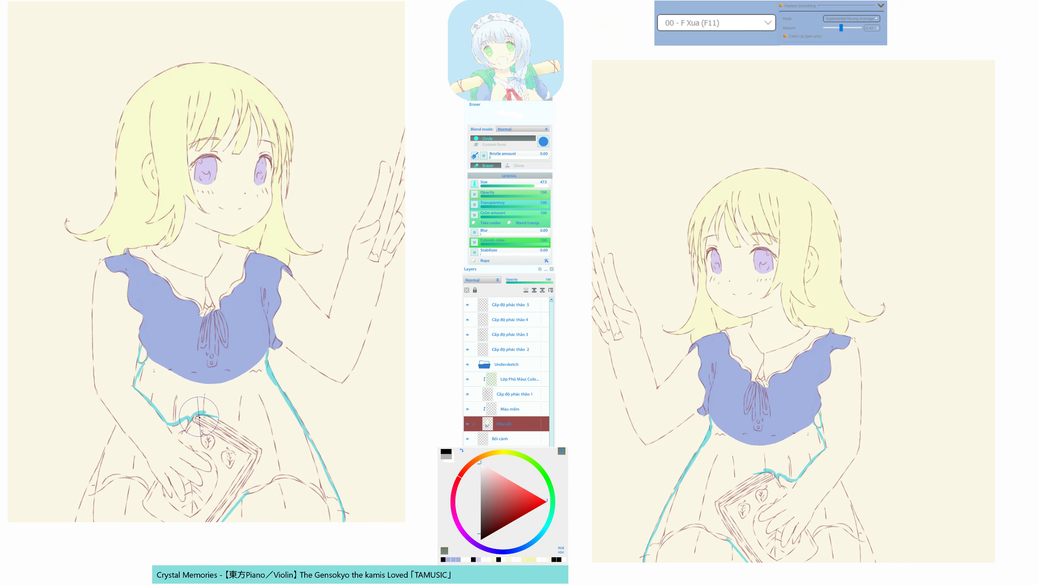
Extend the skirt's selection-mask outline around the book's upper corner and down its outer side, using the Hard Color brush.
{"action": "key", "text": "F10"}
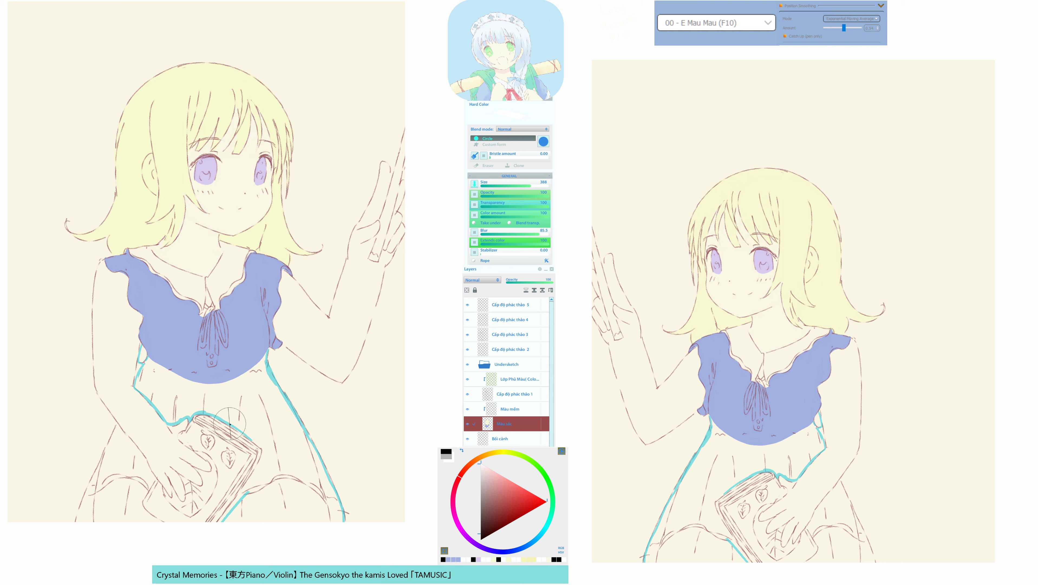
{"action": "left_click_drag", "start_coordinate": [242, 432], "coordinate": [262, 450]}
{"action": "key", "text": "h"}
{"action": "left_click_drag", "start_coordinate": [205, 426], "coordinate": [204, 406]}
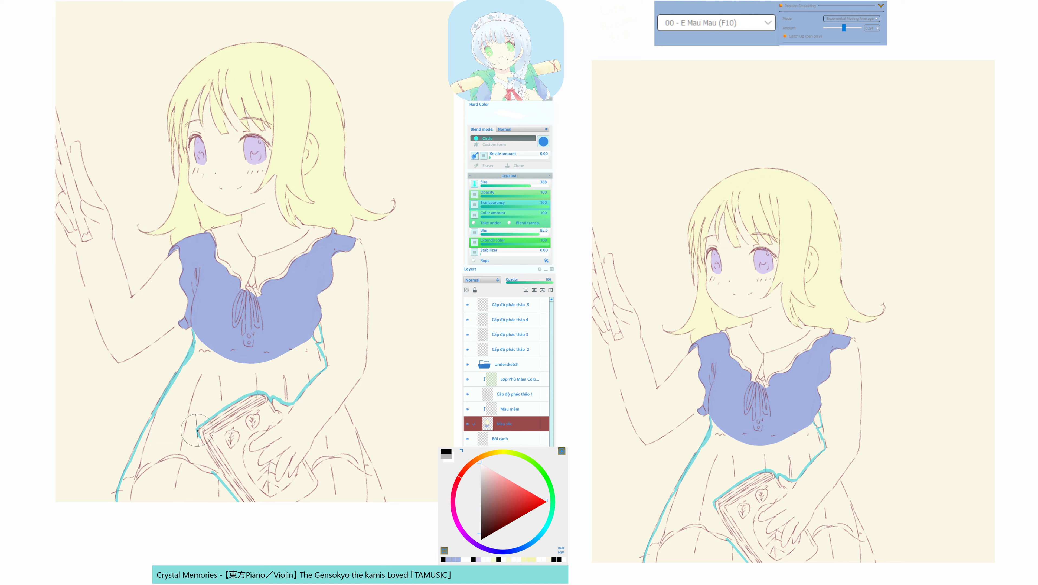
{"action": "left_click_drag", "start_coordinate": [201, 443], "coordinate": [211, 457]}
{"action": "key", "text": "F11"}
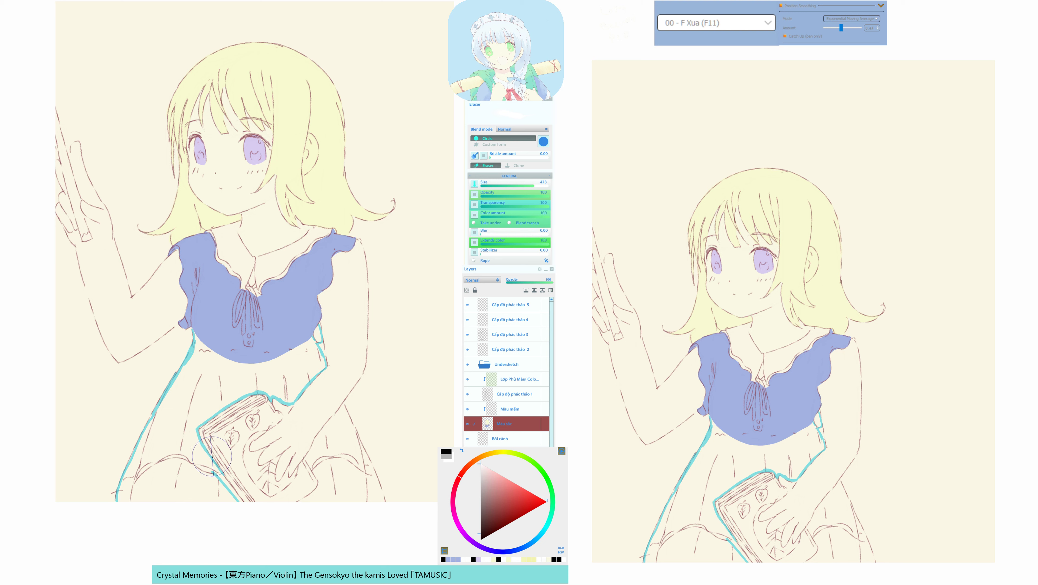
{"action": "key", "text": "F9"}
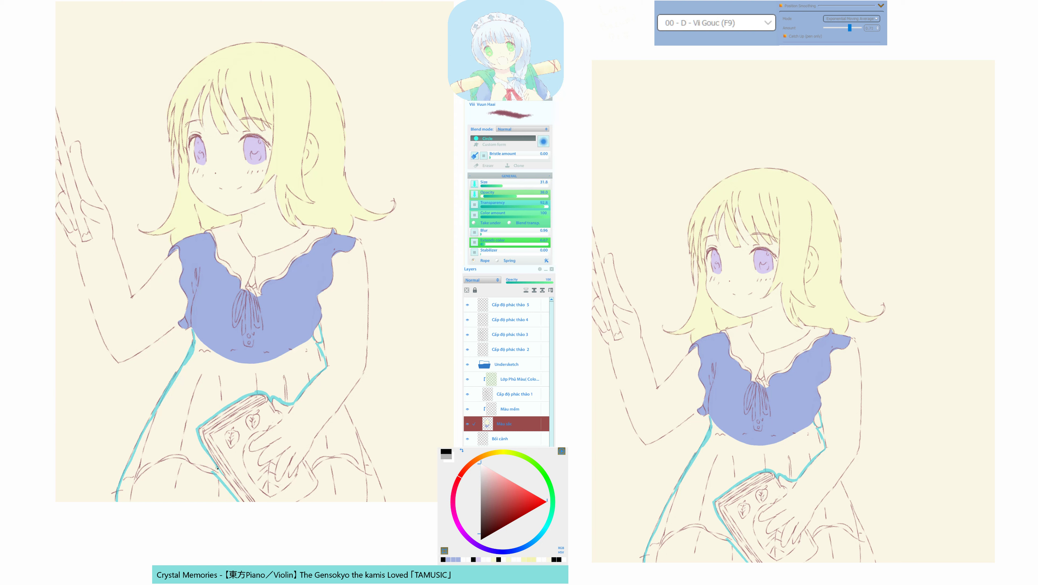
{"action": "key", "text": "F10"}
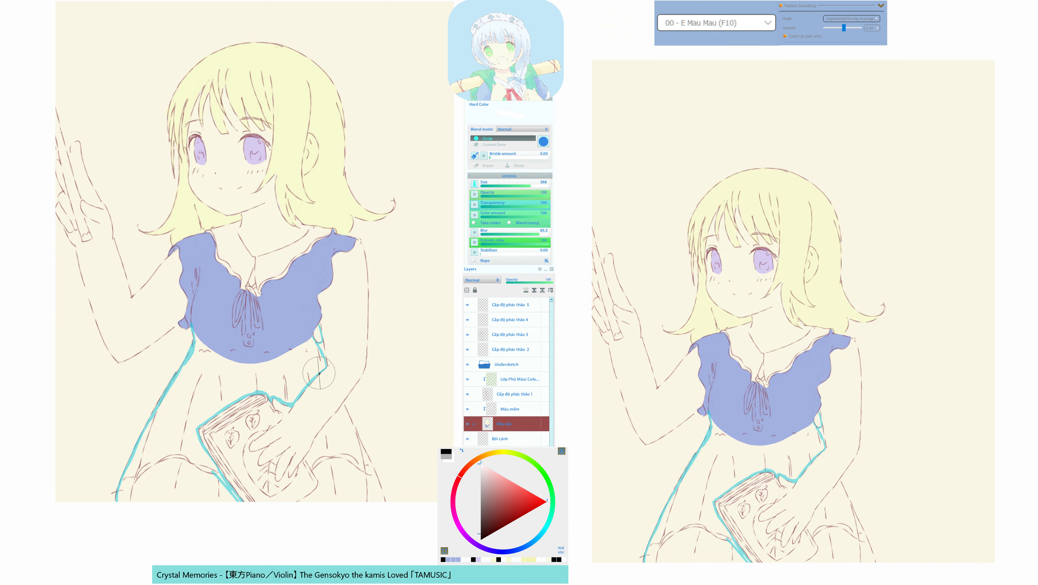
{"action": "left_click_drag", "start_coordinate": [296, 419], "coordinate": [287, 409]}
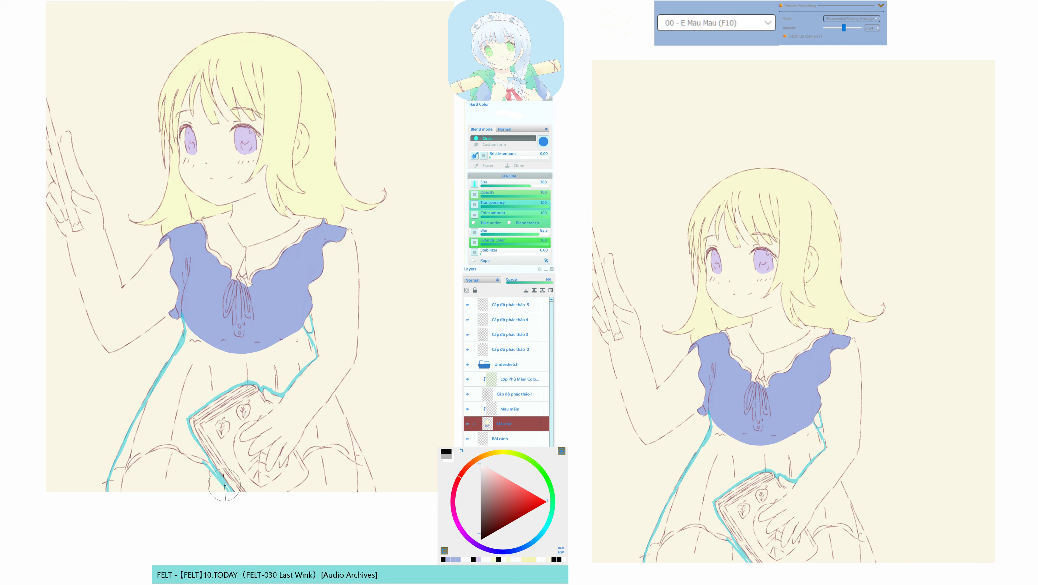
{"action": "mouse_move", "coordinate": [211, 470]}
{"action": "left_mouse_down"}
{"action": "mouse_move", "coordinate": [200, 457]}
{"action": "mouse_move", "coordinate": [210, 465]}
{"action": "left_mouse_up"}
{"action": "left_click_drag", "start_coordinate": [246, 433], "coordinate": [229, 448]}
Turn the mask into a selection and fill the outline and the enclosed skirt with the bodice's periwinkle blue on the Màu sắc layer.
{"action": "key", "text": "q"}
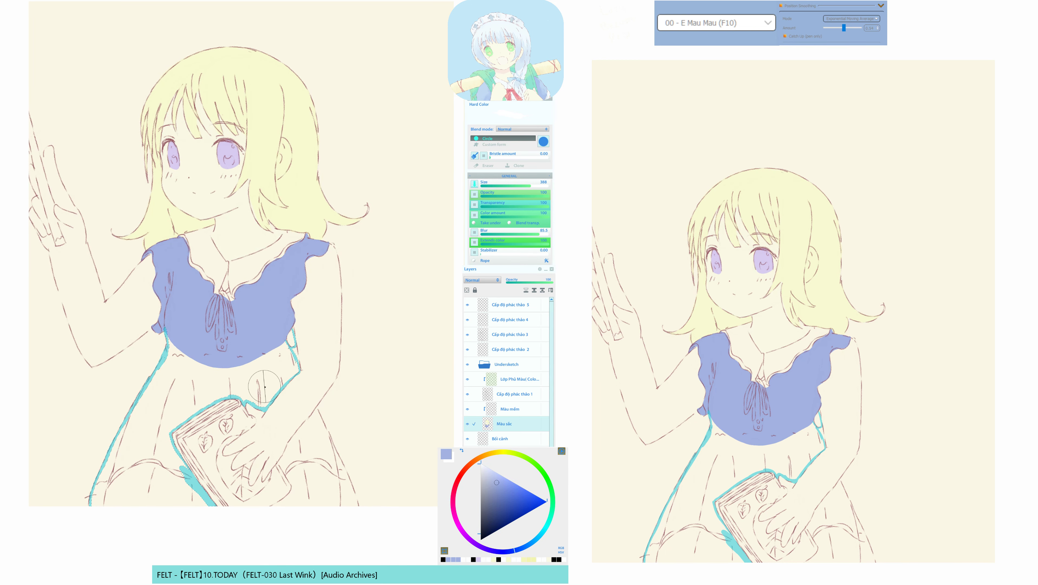
{"action": "left_click", "coordinate": [254, 341], "text": "alt"}
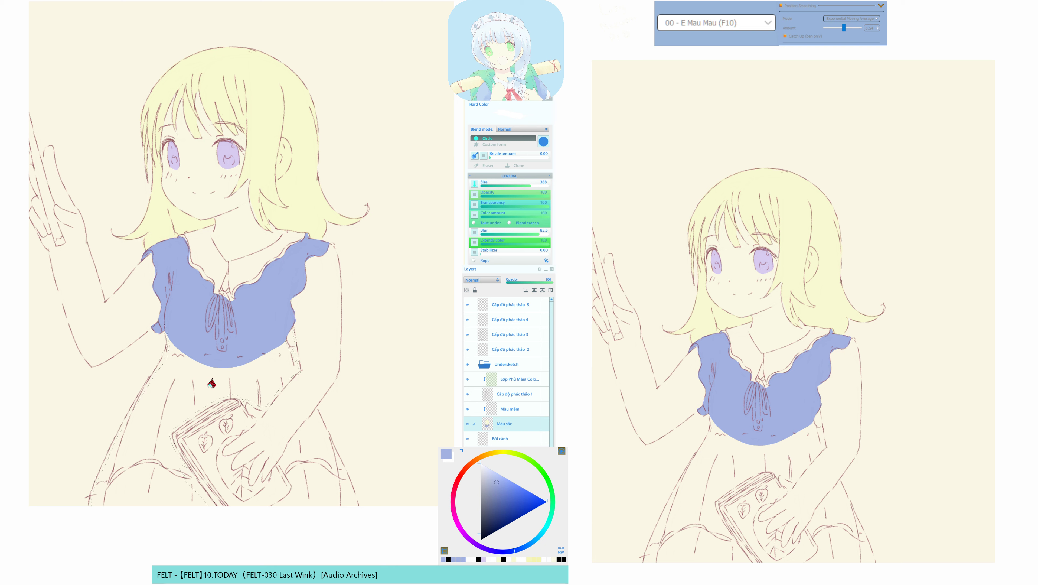
{"action": "left_click", "coordinate": [211, 383]}
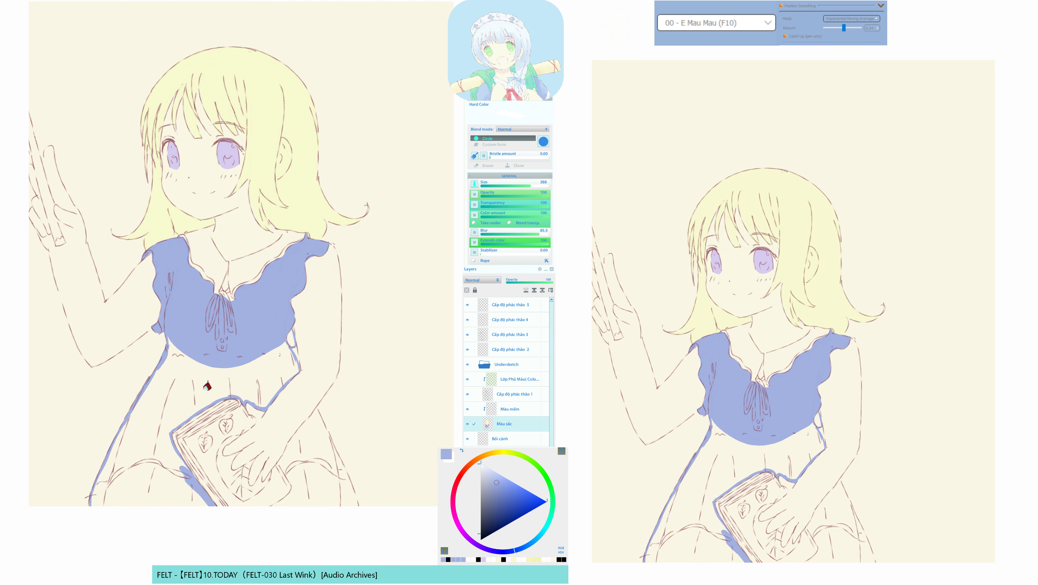
{"action": "left_click", "coordinate": [207, 386]}
{"action": "left_click_drag", "start_coordinate": [223, 410], "coordinate": [196, 363]}
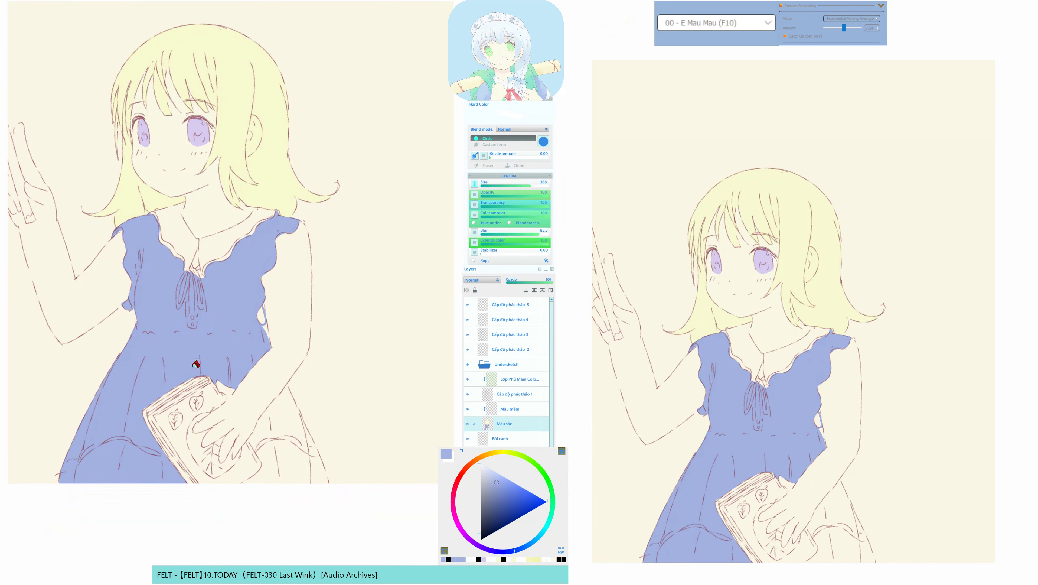
{"action": "left_click_drag", "start_coordinate": [136, 328], "coordinate": [136, 422]}
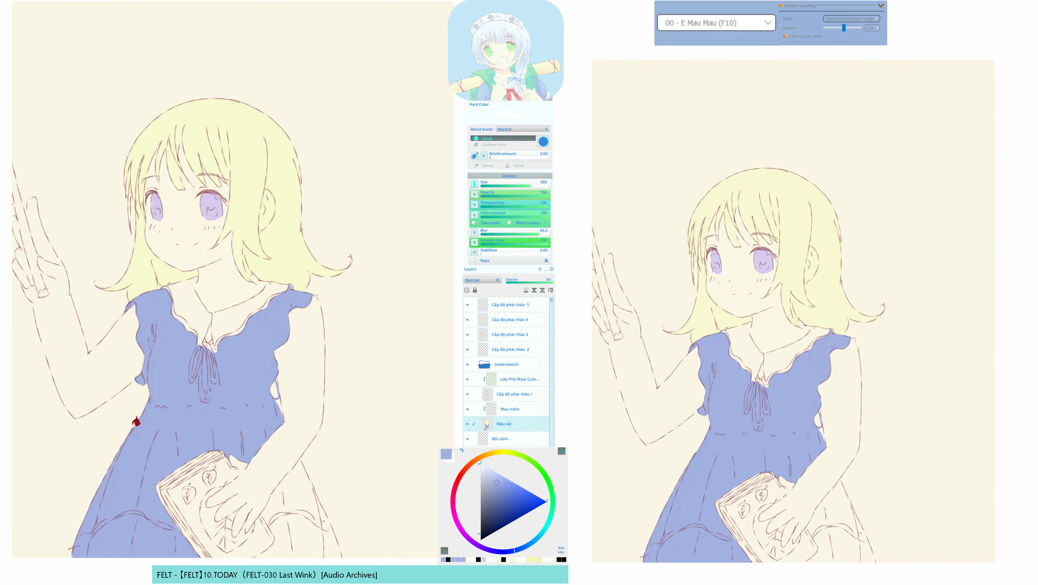
Trace a mask outline around the unfilled skirt section between the forearm, the book and the skirt's outer edge.
{"action": "key", "text": "h"}
{"action": "mouse_move", "coordinate": [217, 446]}
{"action": "left_mouse_down"}
{"action": "mouse_move", "coordinate": [239, 403]}
{"action": "mouse_move", "coordinate": [189, 422]}
{"action": "mouse_move", "coordinate": [222, 473]}
{"action": "mouse_move", "coordinate": [209, 500]}
{"action": "mouse_move", "coordinate": [239, 526]}
{"action": "left_mouse_up"}
{"action": "key", "text": "b"}
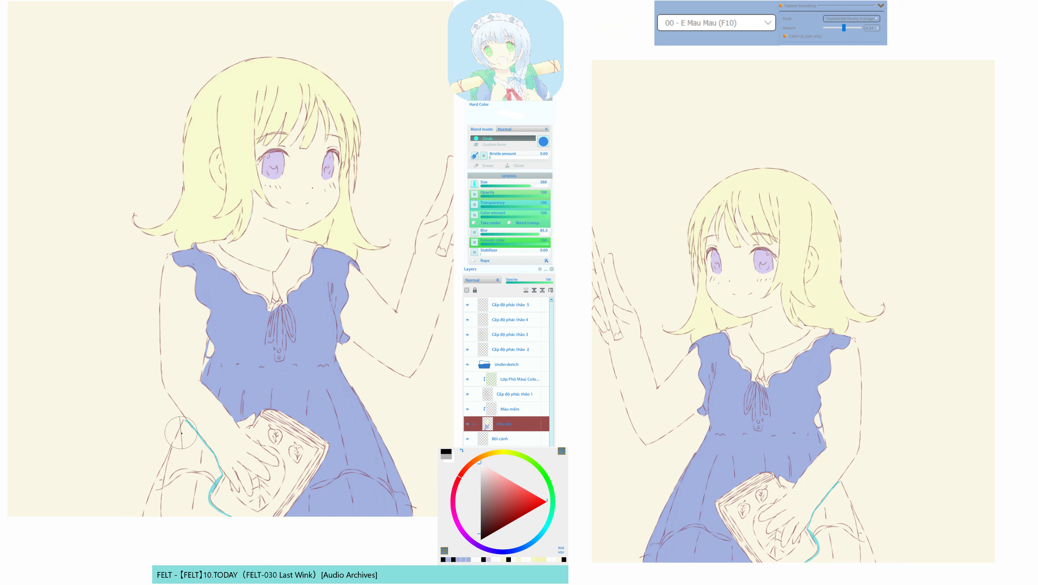
{"action": "mouse_move", "coordinate": [185, 419]}
{"action": "left_mouse_down"}
{"action": "mouse_move", "coordinate": [150, 494]}
{"action": "mouse_move", "coordinate": [146, 540]}
{"action": "left_mouse_up"}
{"action": "key", "text": "F11"}
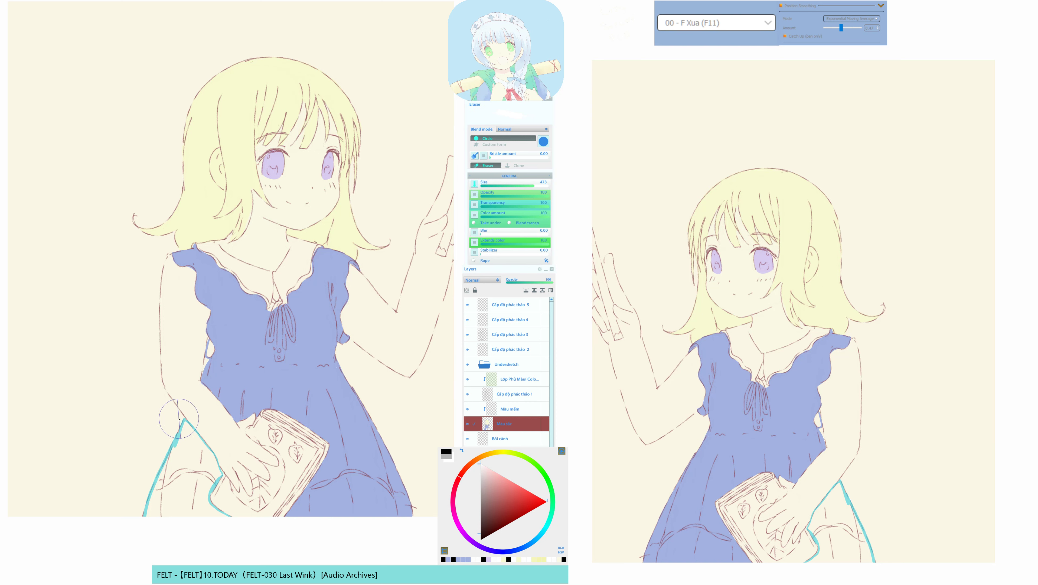
{"action": "key", "text": "F10"}
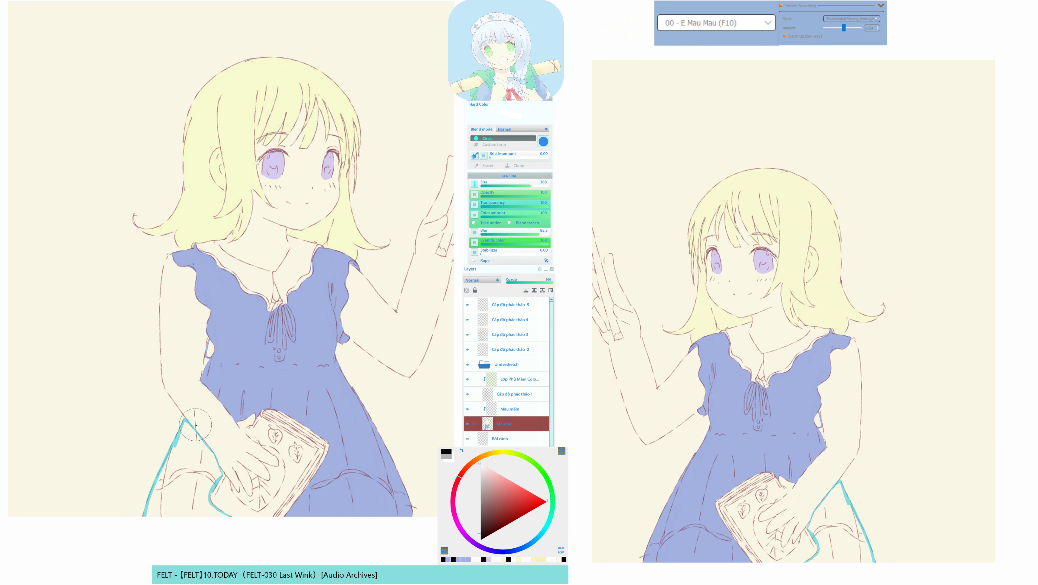
{"action": "key", "text": "F11"}
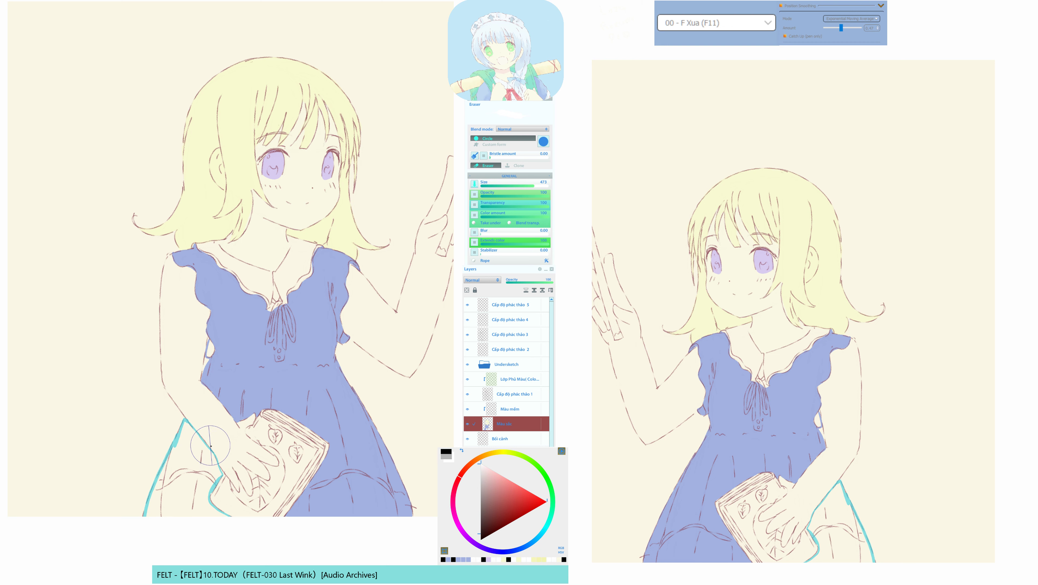
{"action": "key", "text": "F10"}
{"action": "mouse_move", "coordinate": [204, 441]}
{"action": "left_mouse_down"}
{"action": "mouse_move", "coordinate": [224, 474]}
{"action": "mouse_move", "coordinate": [207, 496]}
{"action": "mouse_move", "coordinate": [221, 473]}
{"action": "left_mouse_up"}
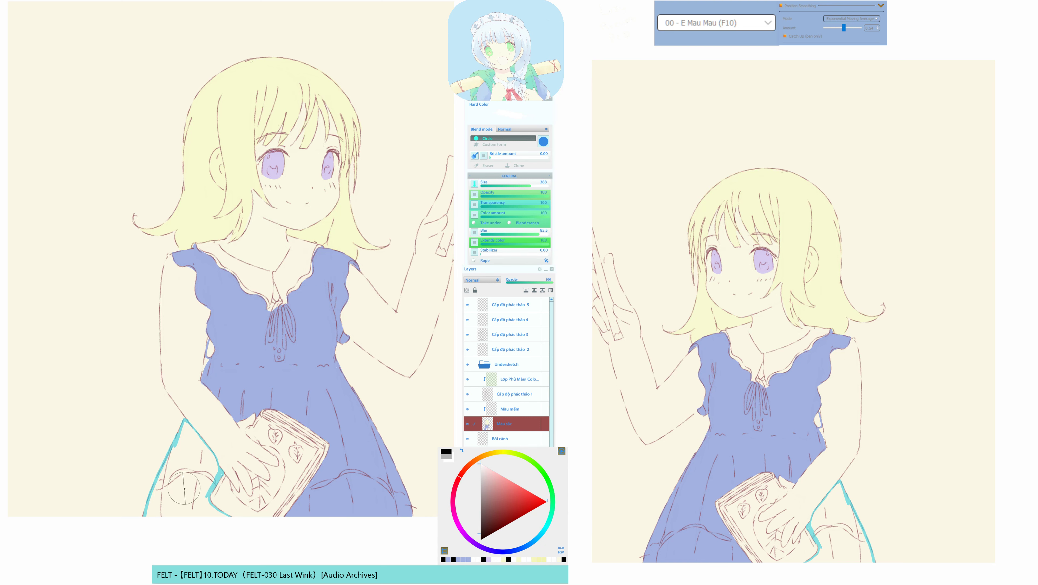
{"action": "key", "text": "F11"}
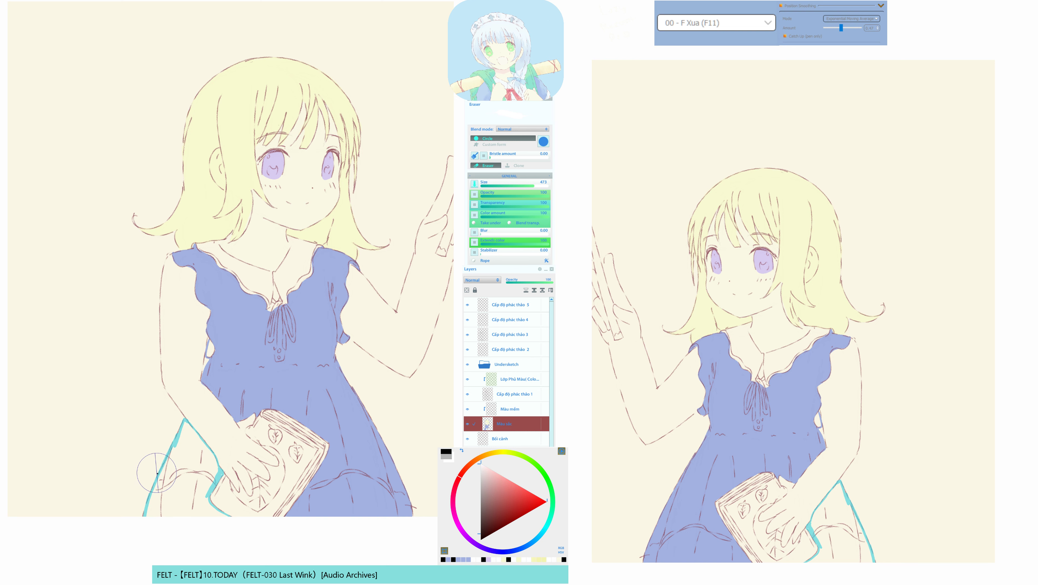
Convert the traced mask to a selection and fill the outline of the remaining skirt section with periwinkle blue.
{"action": "key", "text": "m"}
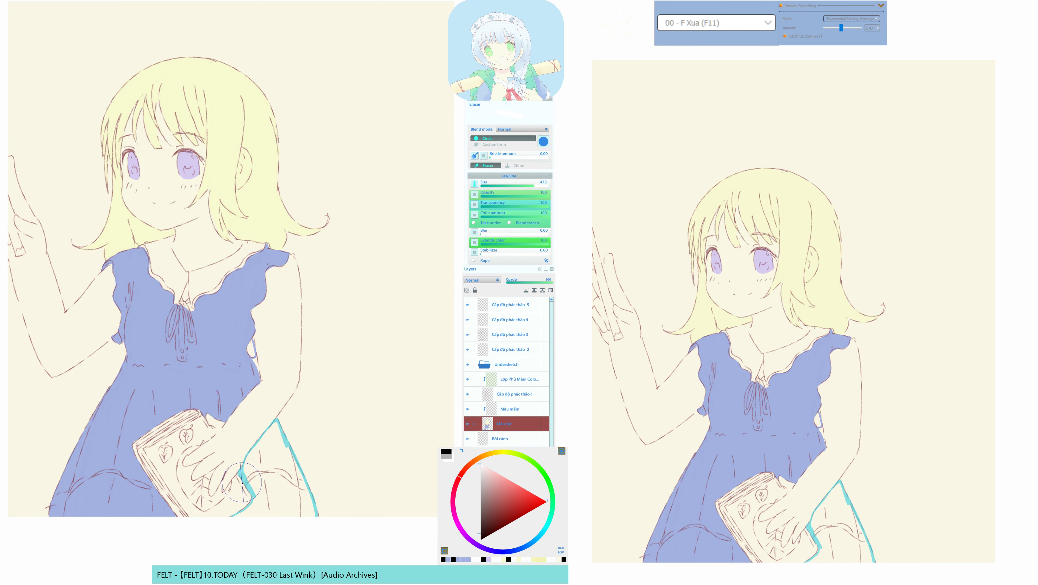
{"action": "key", "text": "q"}
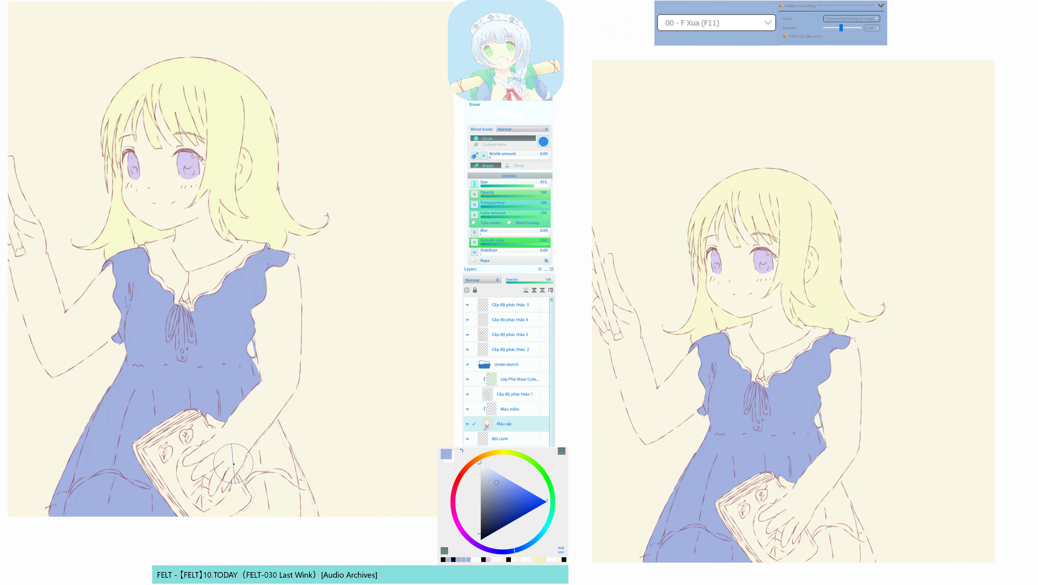
{"action": "key", "text": "g"}
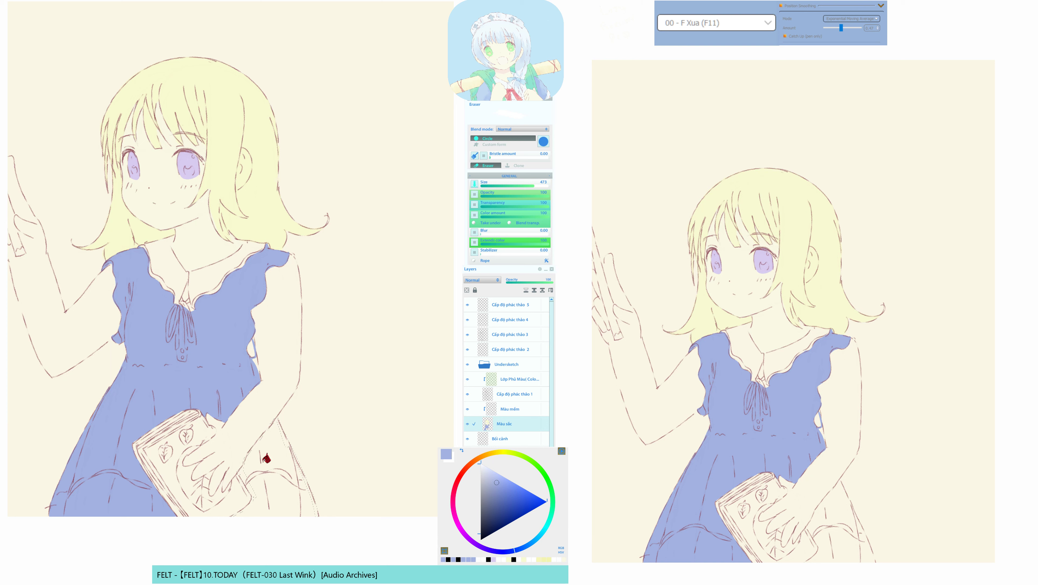
{"action": "left_click", "coordinate": [265, 459]}
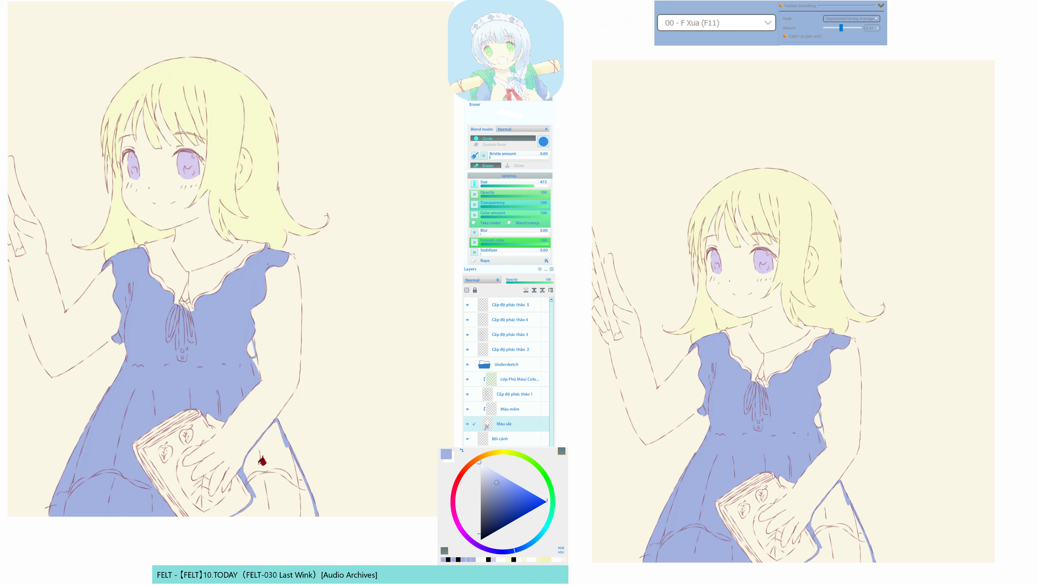
{"action": "key", "text": "q"}
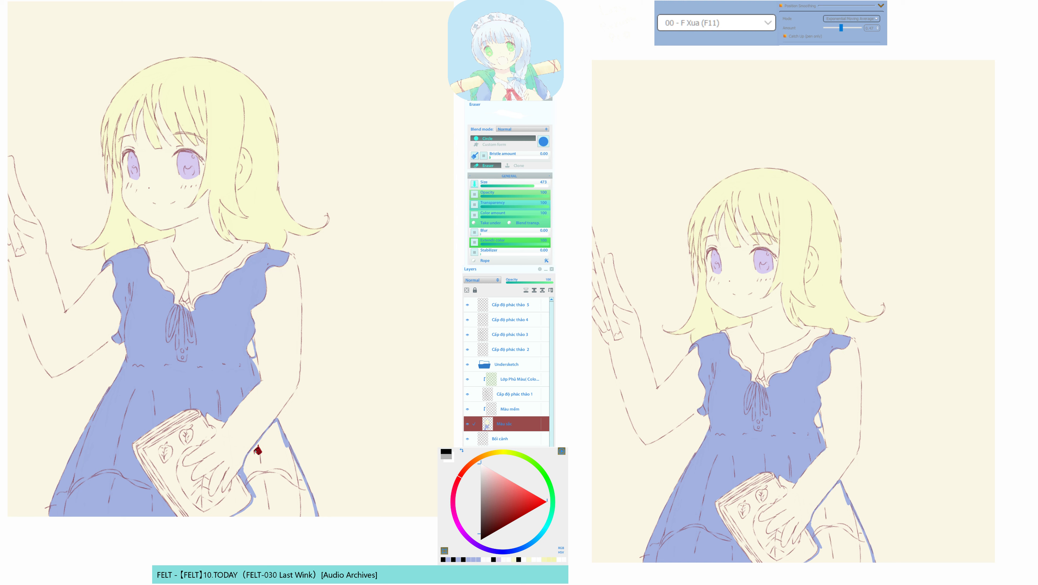
{"action": "left_click", "coordinate": [216, 387], "text": "alt"}
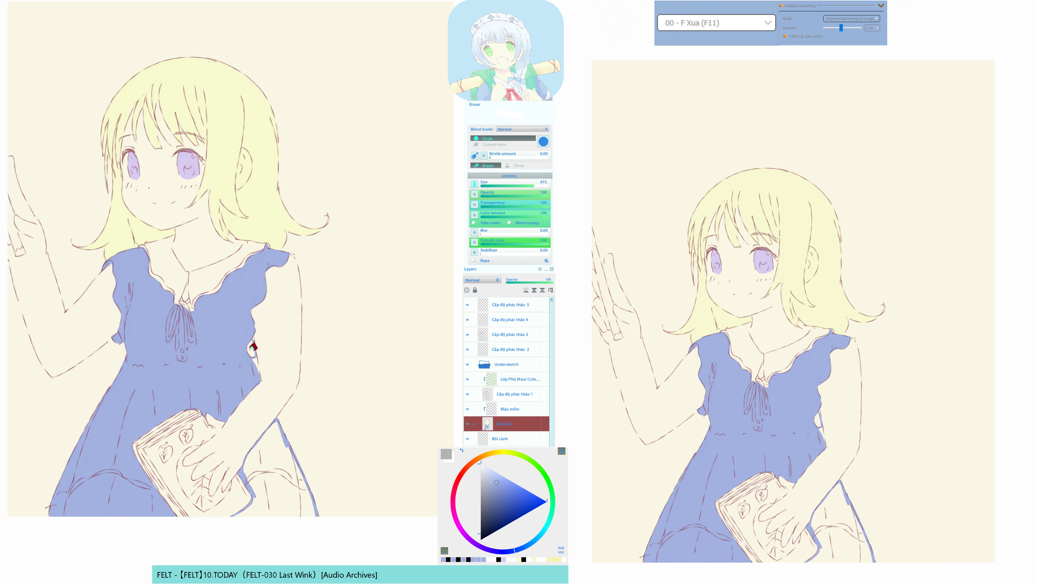
{"action": "left_click", "coordinate": [252, 346]}
{"action": "key", "text": "ctrl+z"}
Sample the dress blue and fill the small gap beside the waist and the skirt section below the forearm.
{"action": "left_click", "coordinate": [249, 379], "text": "alt"}
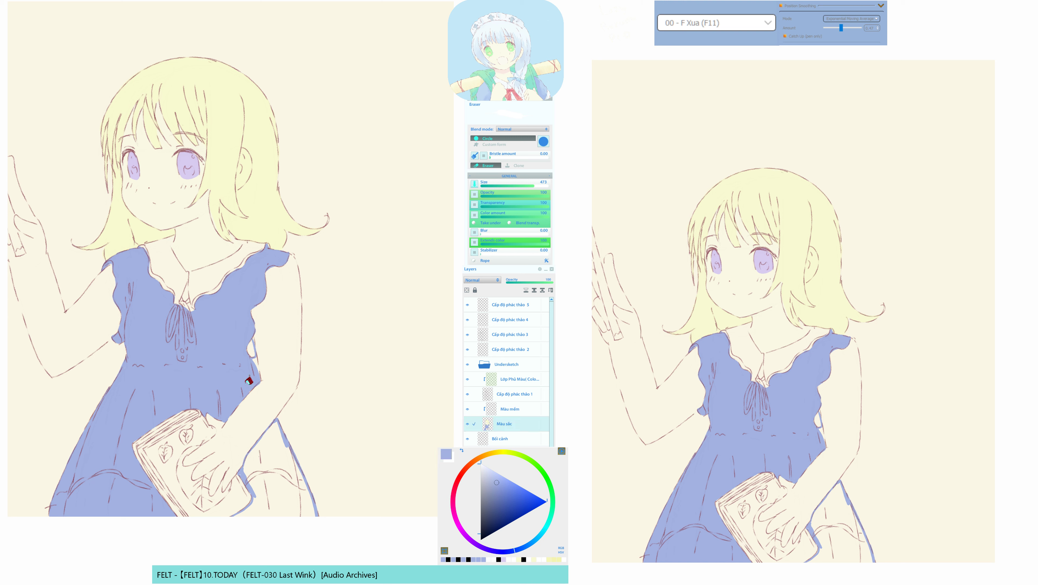
{"action": "left_click", "coordinate": [252, 348]}
{"action": "left_click", "coordinate": [242, 368]}
{"action": "left_click", "coordinate": [254, 347]}
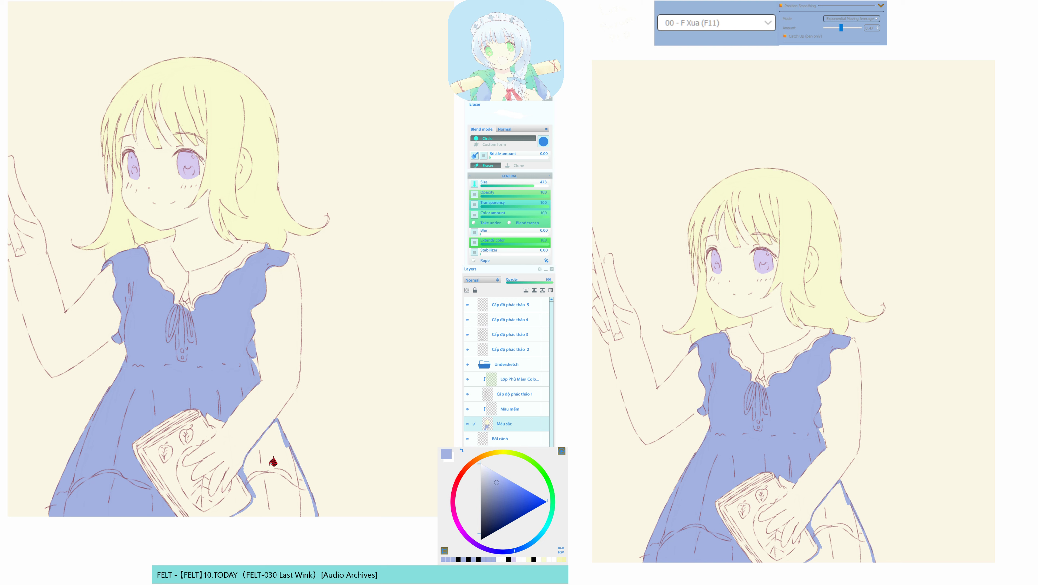
{"action": "left_click", "coordinate": [273, 461]}
Check the filled dress in both mirrored and normal canvas views.
{"action": "key", "text": "F10"}
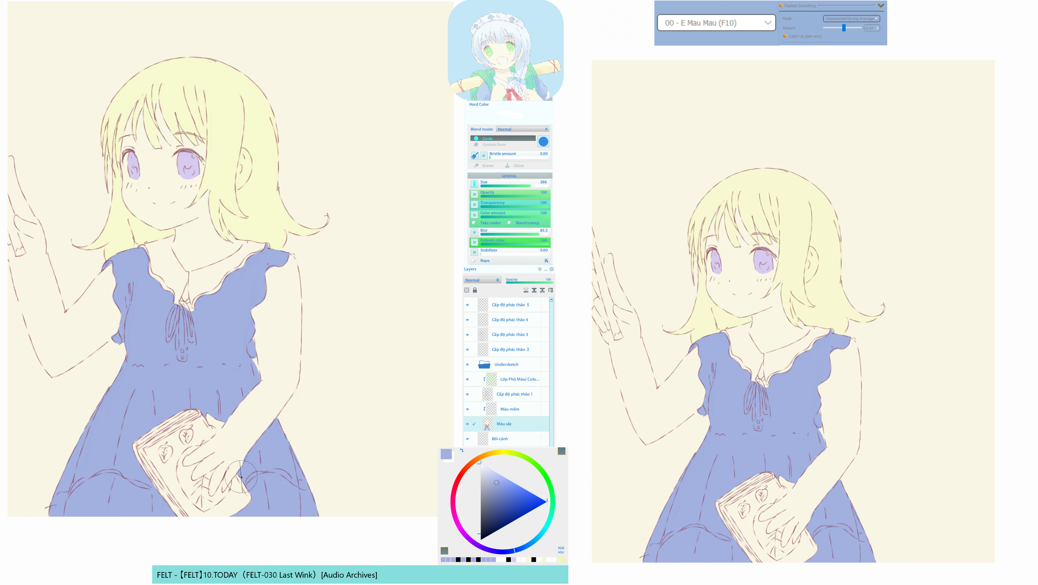
{"action": "key", "text": "F11"}
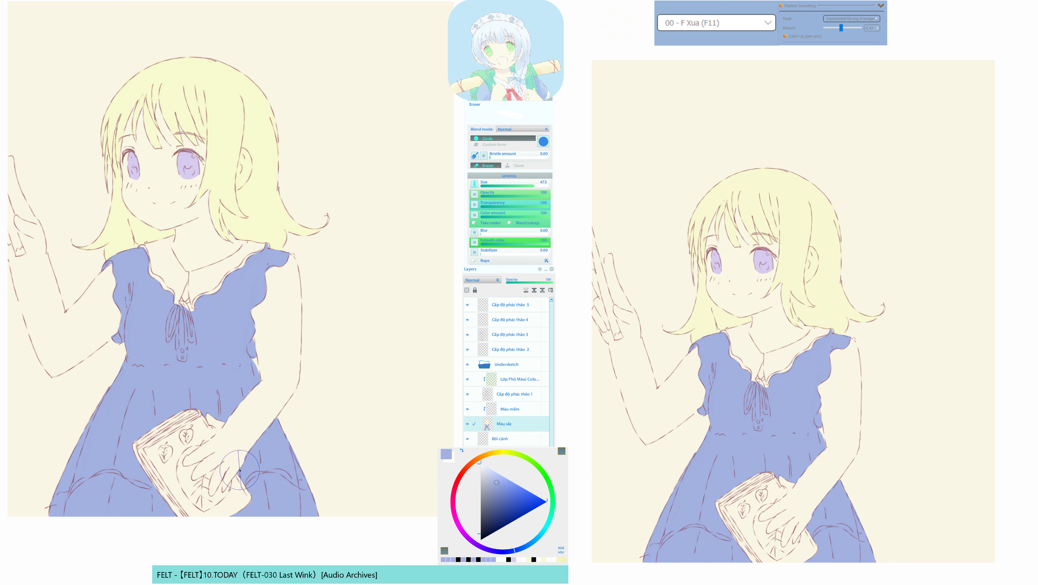
{"action": "scroll", "coordinate": [260, 339], "scroll_direction": "up", "scroll_amount": 1}
{"action": "key", "text": "alt"}
{"action": "key", "text": "F10"}
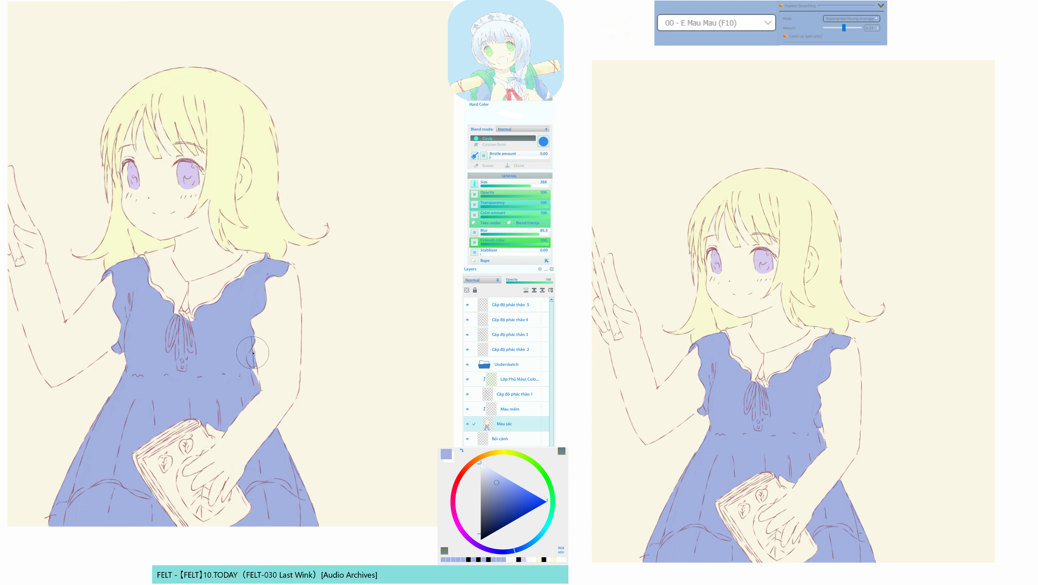
{"action": "left_click_drag", "start_coordinate": [257, 374], "coordinate": [268, 410]}
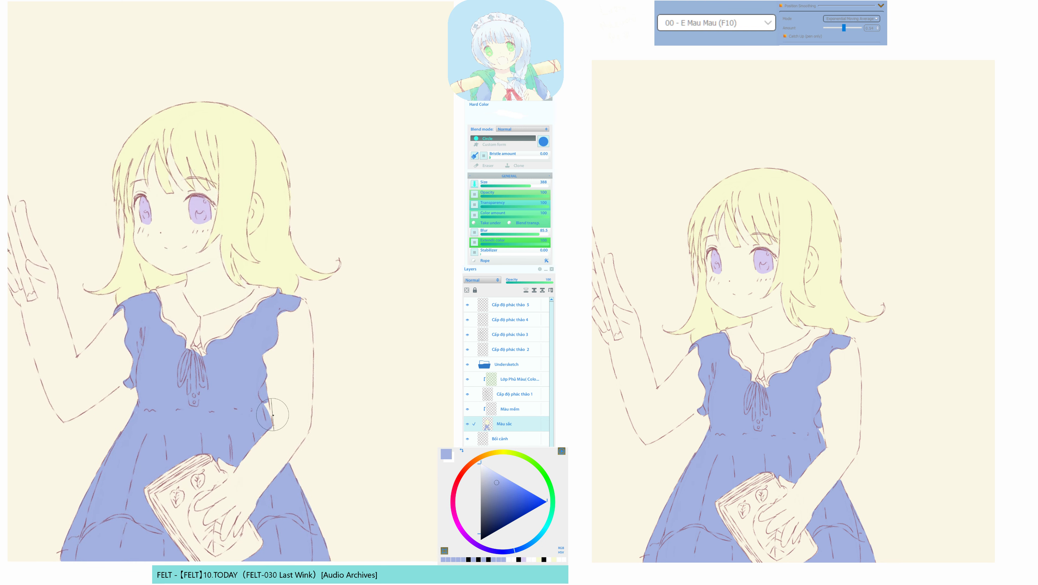
{"action": "key", "text": "h"}
{"action": "key", "text": "h"}
{"action": "key", "text": "h"}
{"action": "key", "text": "h"}
{"action": "scroll", "coordinate": [276, 335], "scroll_direction": "up", "scroll_amount": 2}
Erase the smile on the Cấp độ phác thảo 3 layer and redraw it as a short, nearly straight mouth.
{"action": "left_click", "coordinate": [219, 225], "text": "ctrl"}
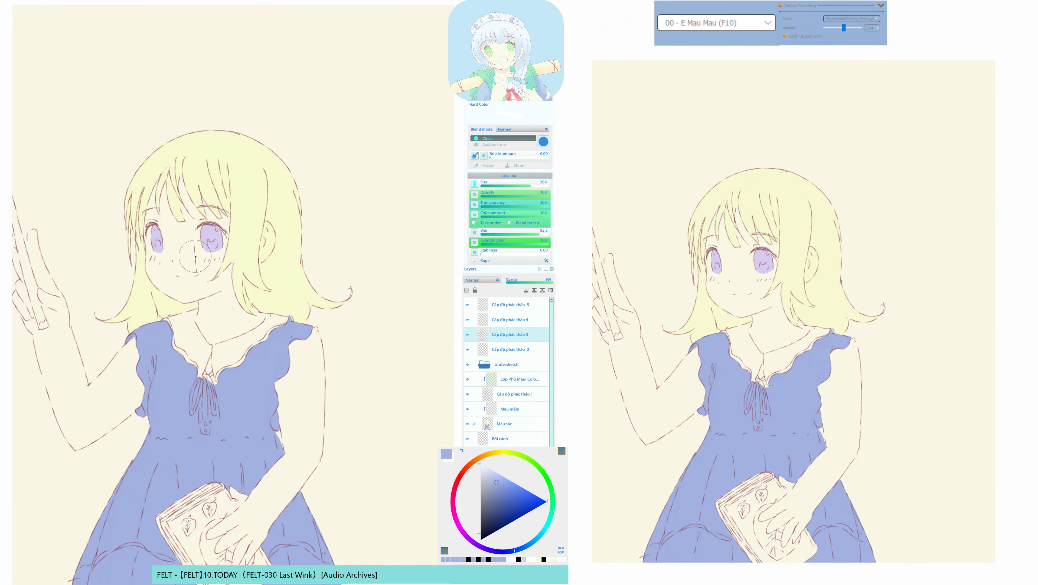
{"action": "key", "text": "F11"}
{"action": "left_click_drag", "start_coordinate": [178, 274], "coordinate": [186, 277]}
{"action": "key", "text": "F7"}
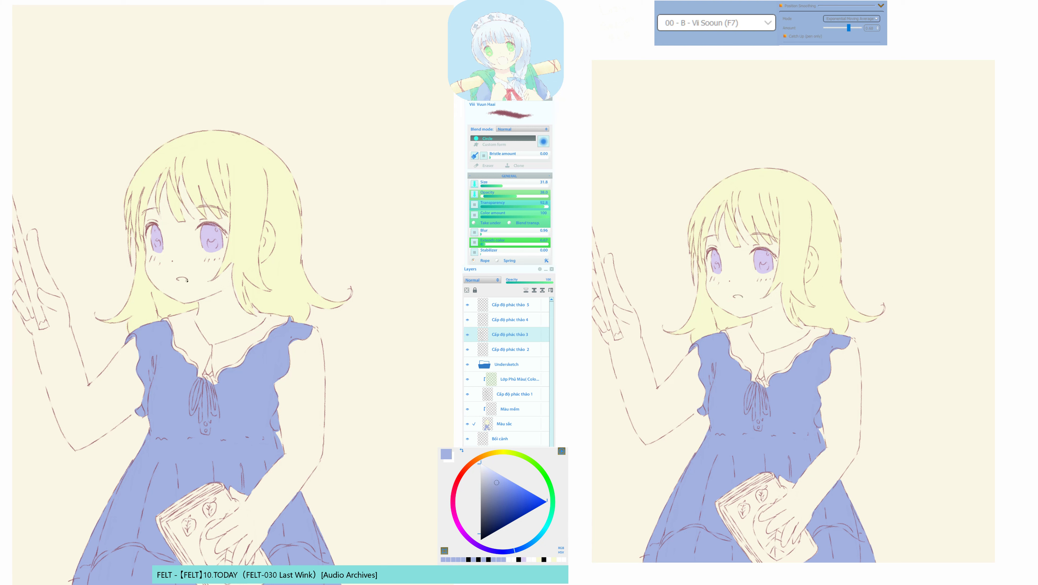
{"action": "key", "text": "F11"}
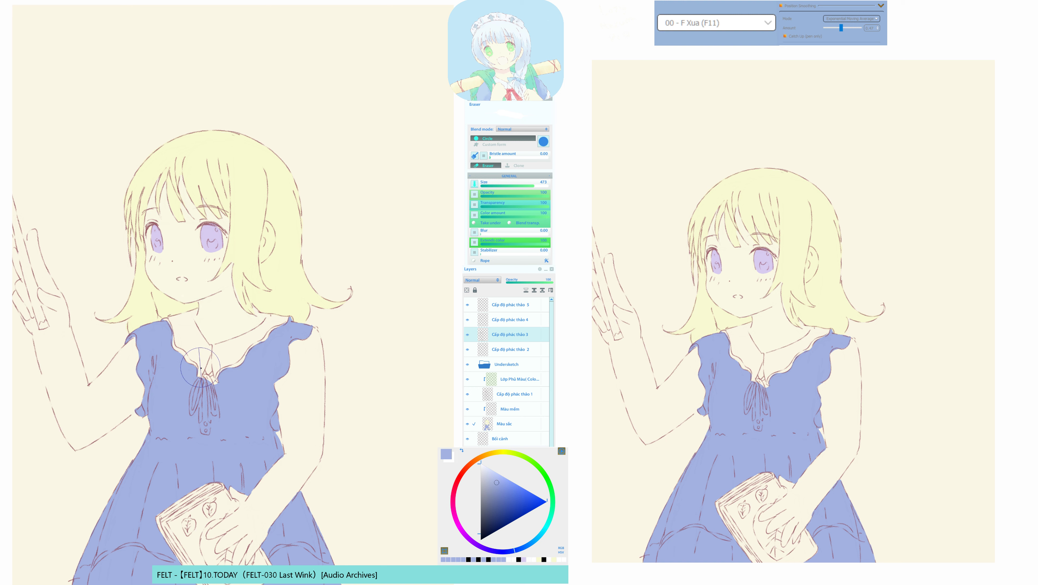
{"action": "left_click", "coordinate": [181, 279]}
{"action": "key", "text": "F7"}
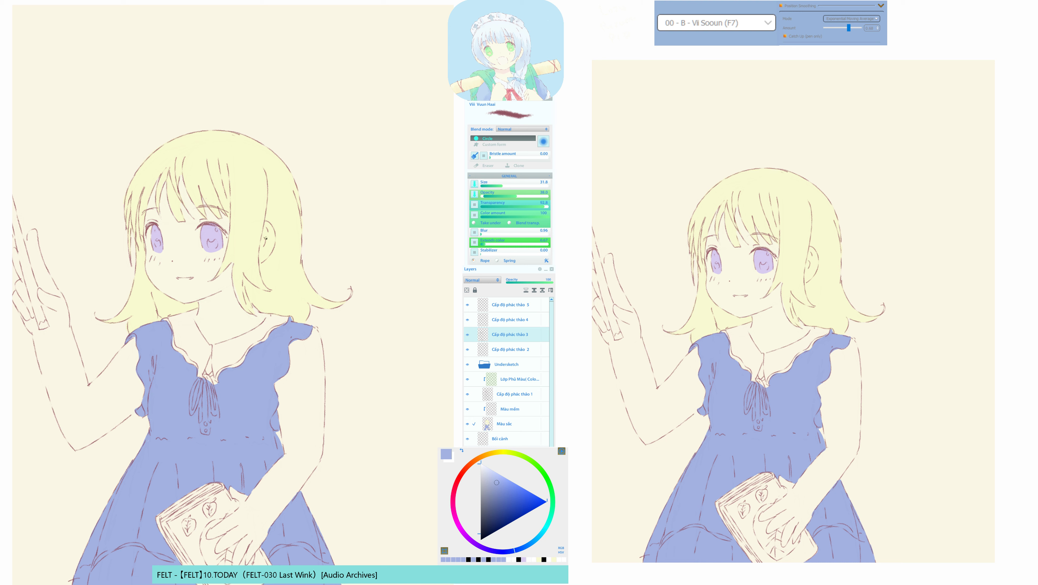
Mask the ear by tracing its outline with the Hard Color brush and convert the mask to a selection.
{"action": "left_click", "coordinate": [272, 250], "text": "alt"}
{"action": "key", "text": "F10"}
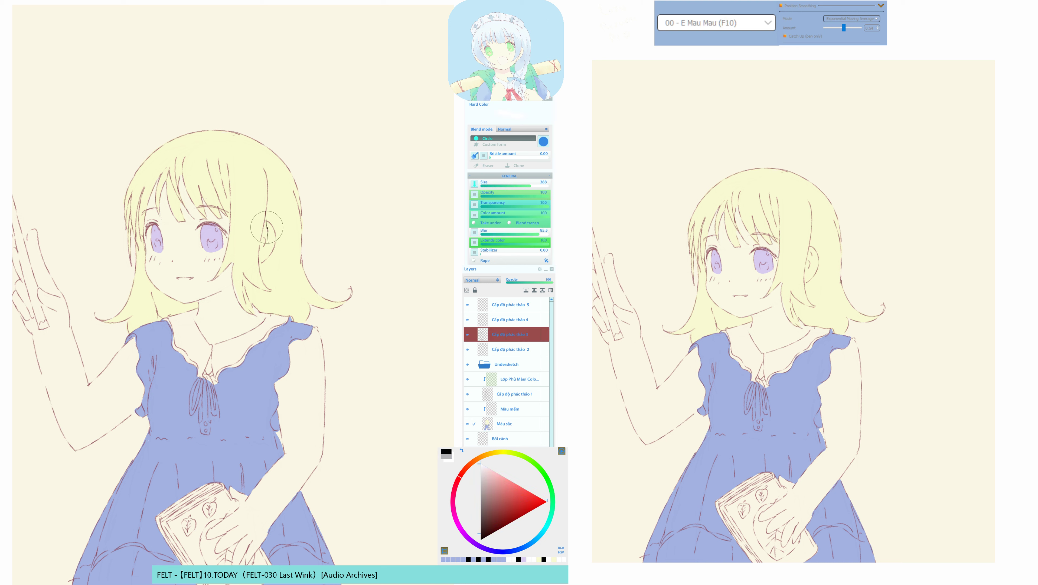
{"action": "left_click", "coordinate": [265, 220]}
{"action": "mouse_move", "coordinate": [266, 223]}
{"action": "left_mouse_down"}
{"action": "mouse_move", "coordinate": [273, 246]}
{"action": "mouse_move", "coordinate": [264, 257]}
{"action": "left_mouse_up"}
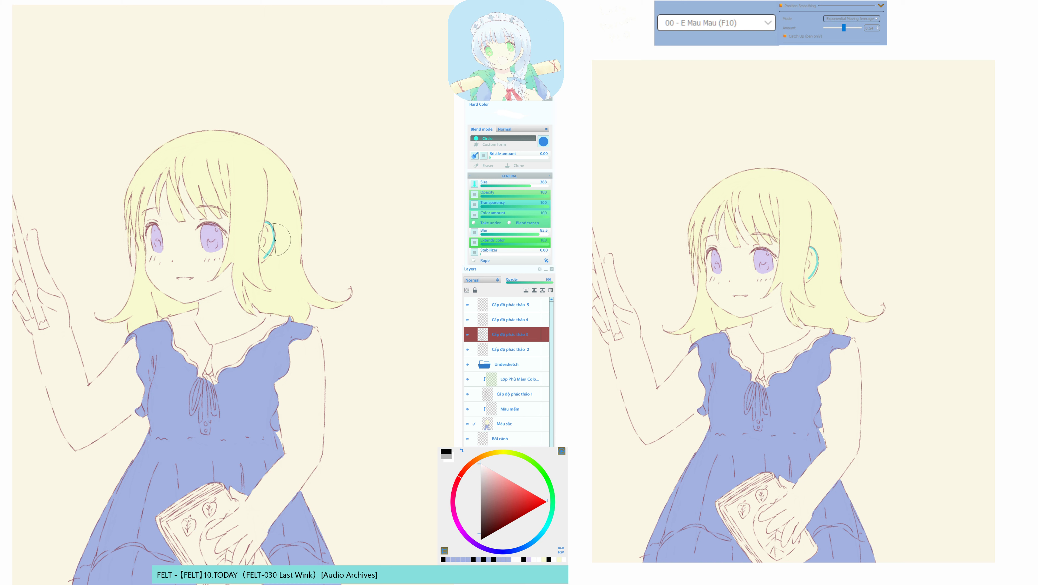
{"action": "mouse_move", "coordinate": [274, 233]}
{"action": "left_mouse_down"}
{"action": "mouse_move", "coordinate": [259, 262]}
{"action": "mouse_move", "coordinate": [267, 218]}
{"action": "mouse_move", "coordinate": [262, 257]}
{"action": "left_mouse_up"}
{"action": "key", "text": "q"}
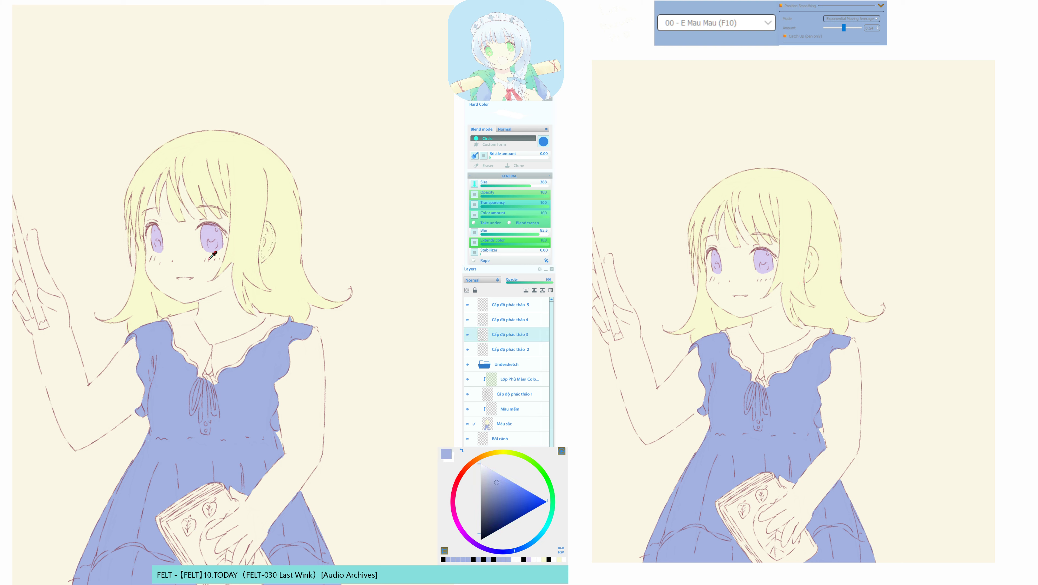
Undo the ear fill on the sketch layer and fill the ear with the sampled cream skin colour on the Màu sắc layer.
{"action": "left_click", "coordinate": [199, 270], "text": "alt"}
{"action": "key", "text": "g"}
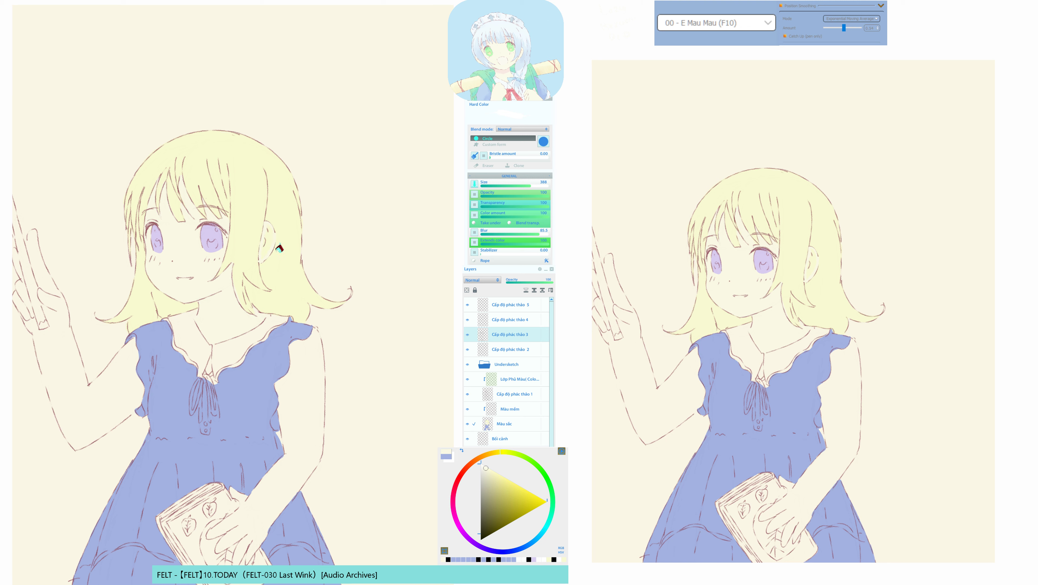
{"action": "key", "text": "ctrl+z"}
{"action": "left_click", "coordinate": [290, 266], "text": "ctrl"}
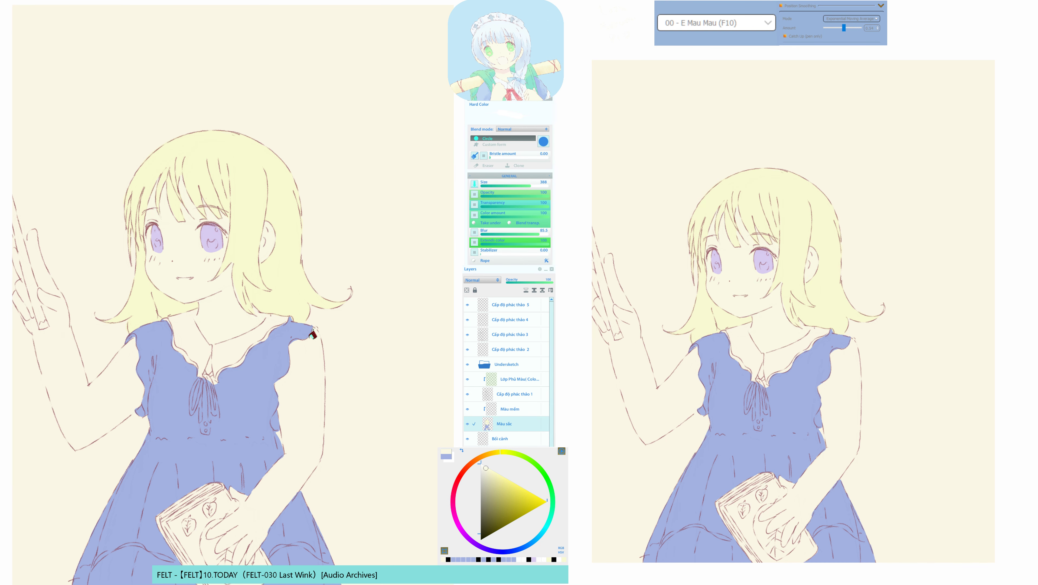
Trace the shadow shape under the chin across the neck as a mask and convert it to a selection.
{"action": "left_click_drag", "start_coordinate": [305, 342], "coordinate": [315, 365]}
{"action": "key", "text": "q"}
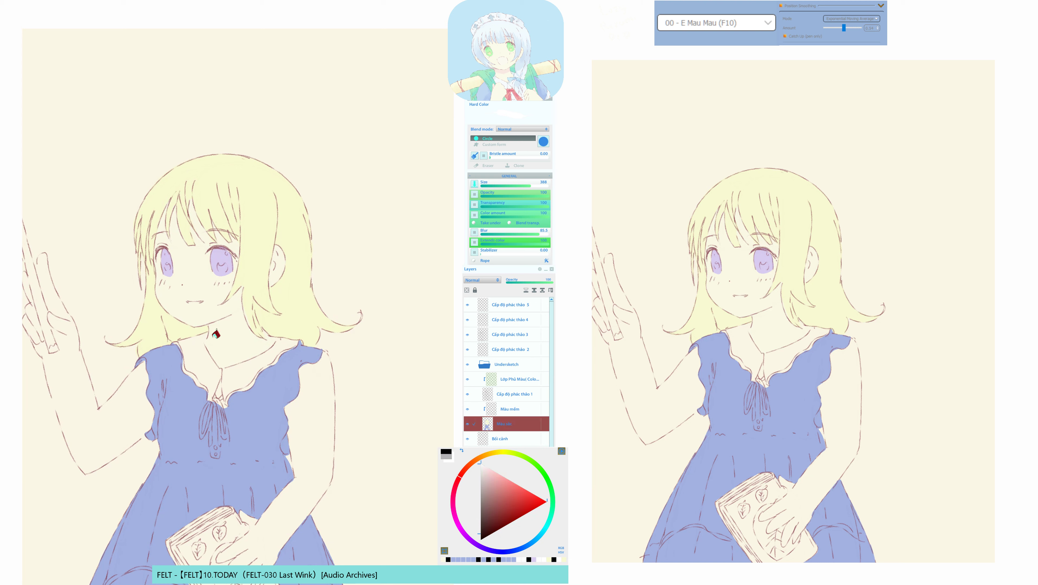
{"action": "mouse_move", "coordinate": [210, 328]}
{"action": "left_mouse_down"}
{"action": "mouse_move", "coordinate": [209, 339]}
{"action": "mouse_move", "coordinate": [229, 333]}
{"action": "mouse_move", "coordinate": [259, 307]}
{"action": "mouse_move", "coordinate": [209, 324]}
{"action": "mouse_move", "coordinate": [256, 304]}
{"action": "left_mouse_up"}
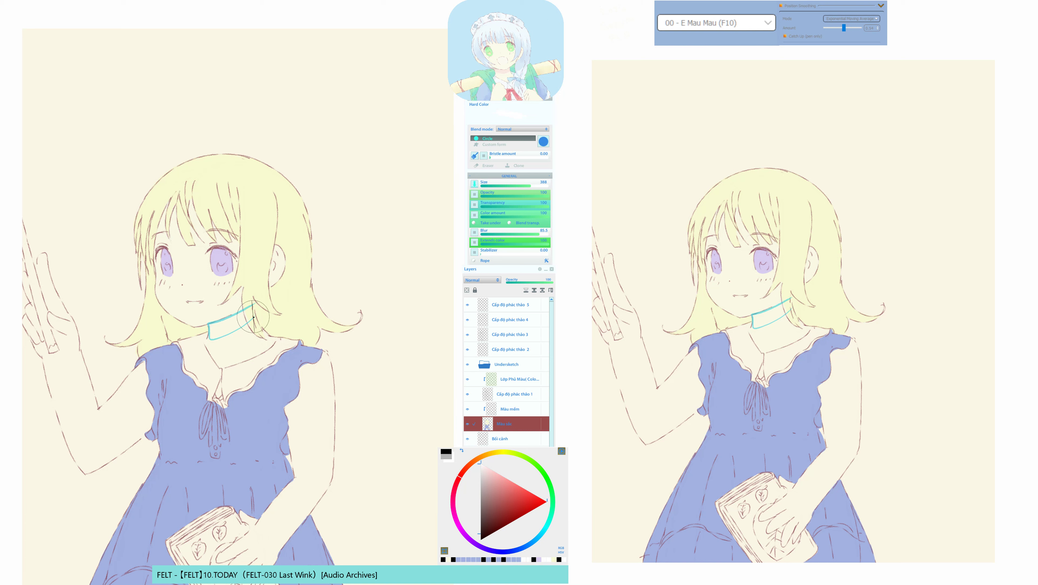
{"action": "key", "text": "q"}
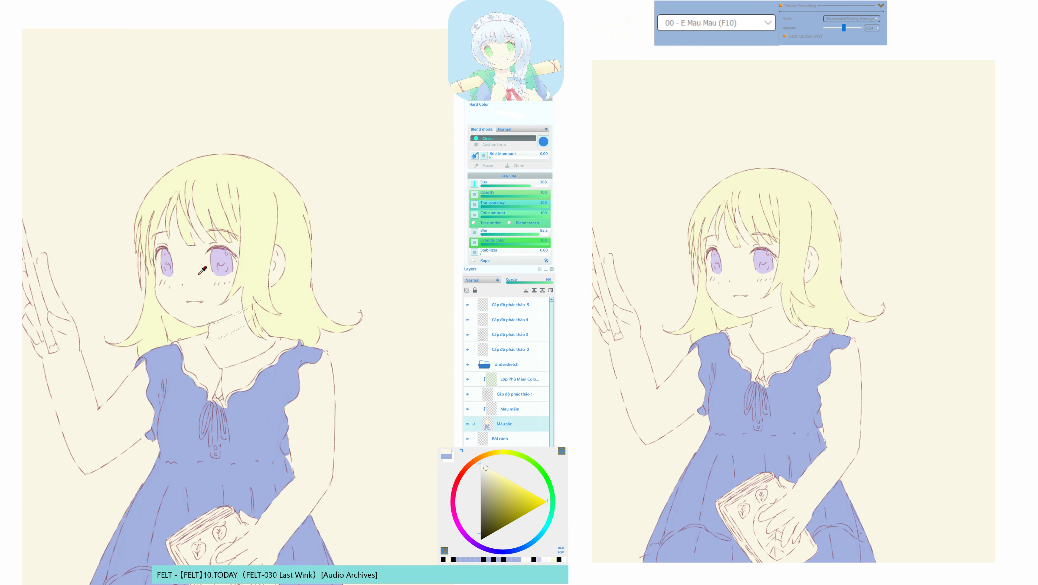
Sample the skin colour, shift it to a slightly darker peach and fill the neck shadow.
{"action": "left_click", "coordinate": [198, 274], "text": "alt"}
{"action": "left_click", "coordinate": [490, 473]}
{"action": "left_click", "coordinate": [483, 458]}
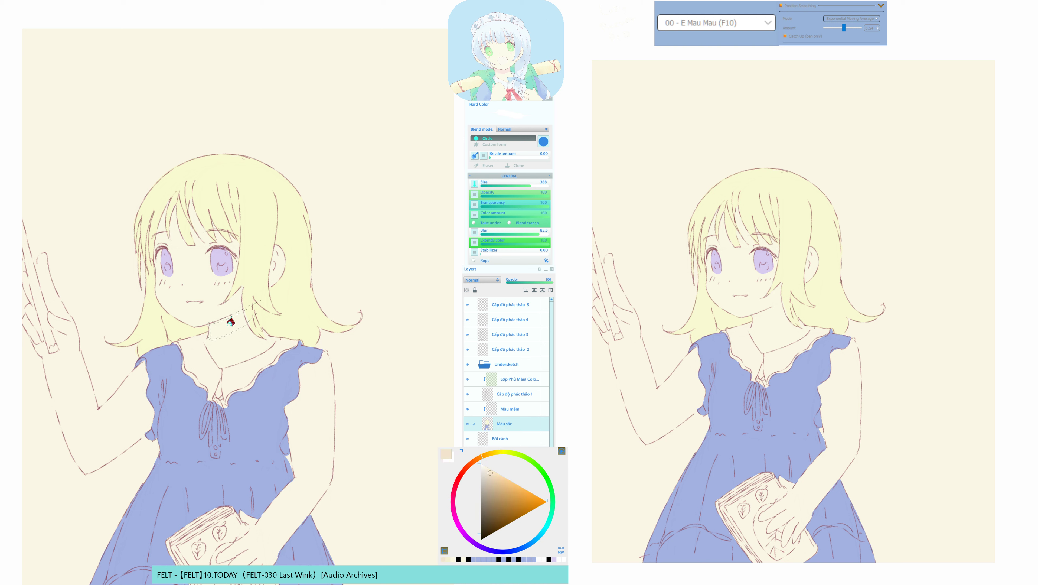
{"action": "left_click", "coordinate": [231, 322]}
{"action": "left_click", "coordinate": [230, 322]}
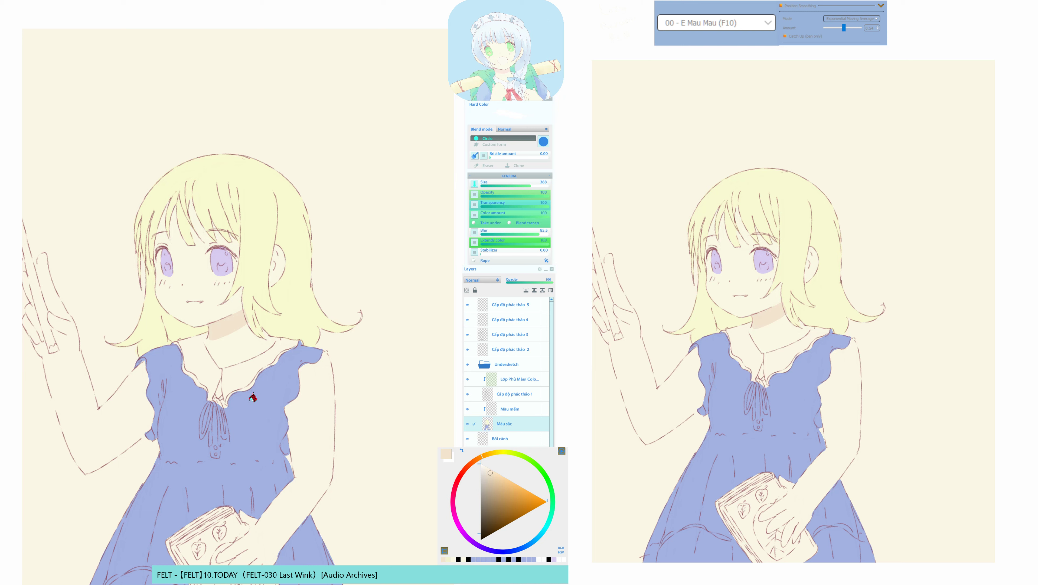
Mask the shadow cast by the fringe, tracing along the bangs across the forehead and redrawing strokes that miss the hair edges.
{"action": "left_click", "coordinate": [246, 213], "text": "alt"}
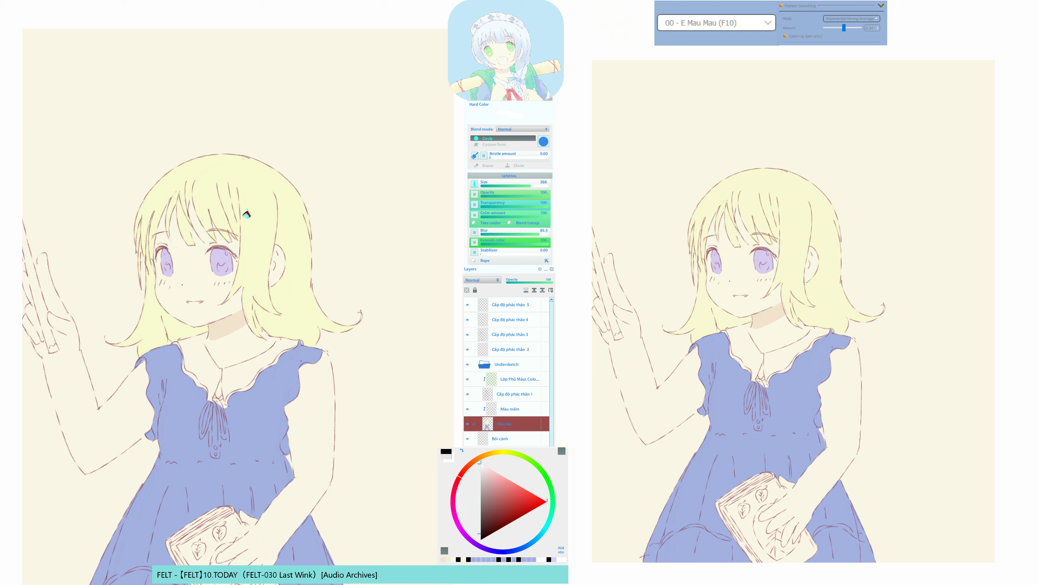
{"action": "key", "text": "b"}
{"action": "left_click_drag", "start_coordinate": [167, 204], "coordinate": [170, 250]}
{"action": "key", "text": "ctrl+z"}
{"action": "left_click_drag", "start_coordinate": [169, 206], "coordinate": [161, 262]}
{"action": "key", "text": "ctrl+z"}
{"action": "mouse_move", "coordinate": [166, 209]}
{"action": "left_mouse_down"}
{"action": "mouse_move", "coordinate": [156, 262]}
{"action": "mouse_move", "coordinate": [176, 209]}
{"action": "mouse_move", "coordinate": [200, 257]}
{"action": "mouse_move", "coordinate": [176, 205]}
{"action": "mouse_move", "coordinate": [174, 246]}
{"action": "left_mouse_up"}
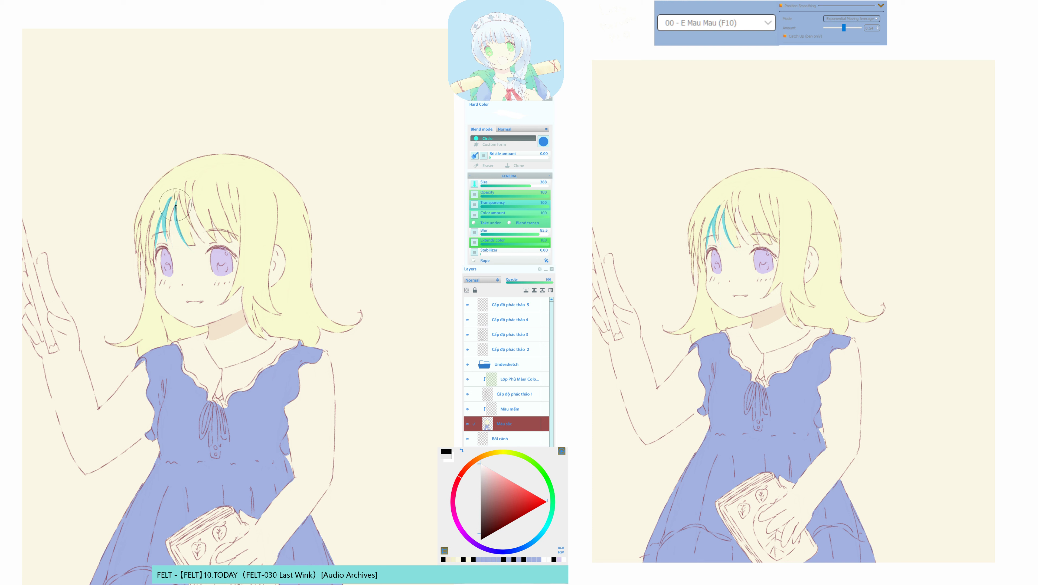
{"action": "left_click_drag", "start_coordinate": [175, 200], "coordinate": [174, 257]}
{"action": "mouse_move", "coordinate": [189, 201]}
{"action": "left_mouse_down"}
{"action": "mouse_move", "coordinate": [217, 260]}
{"action": "mouse_move", "coordinate": [189, 220]}
{"action": "mouse_move", "coordinate": [205, 256]}
{"action": "mouse_move", "coordinate": [192, 195]}
{"action": "mouse_move", "coordinate": [216, 246]}
{"action": "mouse_move", "coordinate": [232, 259]}
{"action": "mouse_move", "coordinate": [194, 207]}
{"action": "mouse_move", "coordinate": [222, 250]}
{"action": "mouse_move", "coordinate": [208, 216]}
{"action": "mouse_move", "coordinate": [249, 261]}
{"action": "left_mouse_up"}
Convert the fringe mask to a selection, fill the forehead shadow with peach and deselect.
{"action": "key", "text": "q"}
{"action": "key", "text": "g"}
{"action": "left_click", "coordinate": [199, 267]}
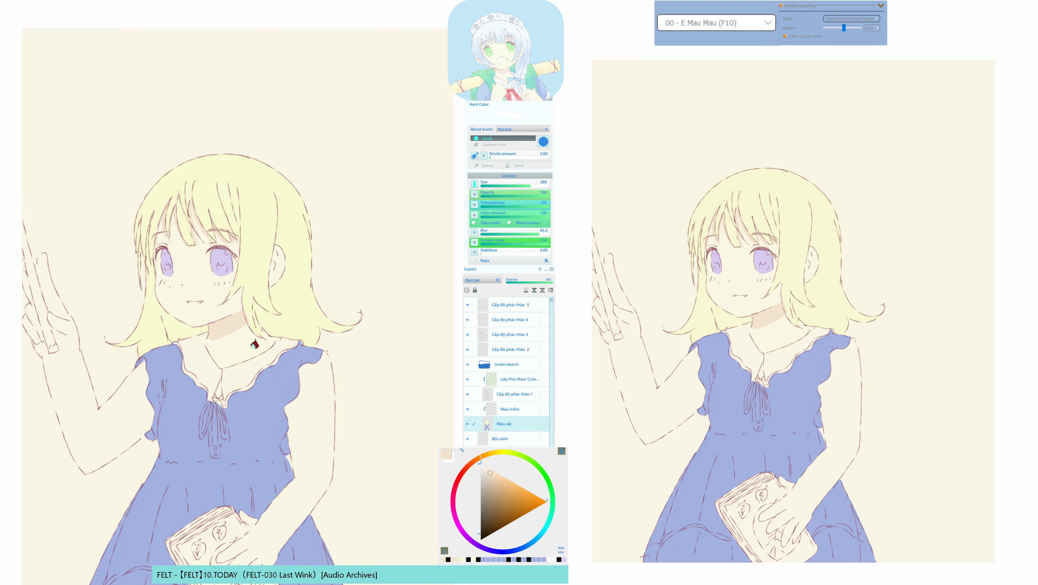
{"action": "key", "text": "ctrl+d"}
Trace the inner back-hair section between the raised hand and the cheek as a mask and convert it to a selection.
{"action": "left_click_drag", "start_coordinate": [222, 361], "coordinate": [207, 362]}
{"action": "left_click", "coordinate": [141, 284]}
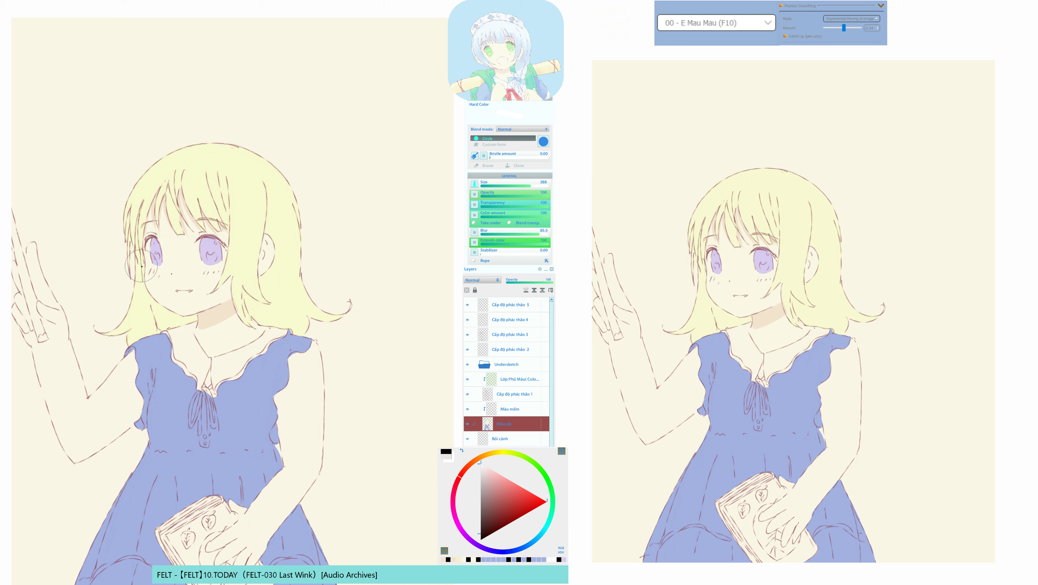
{"action": "left_click_drag", "start_coordinate": [139, 257], "coordinate": [125, 323]}
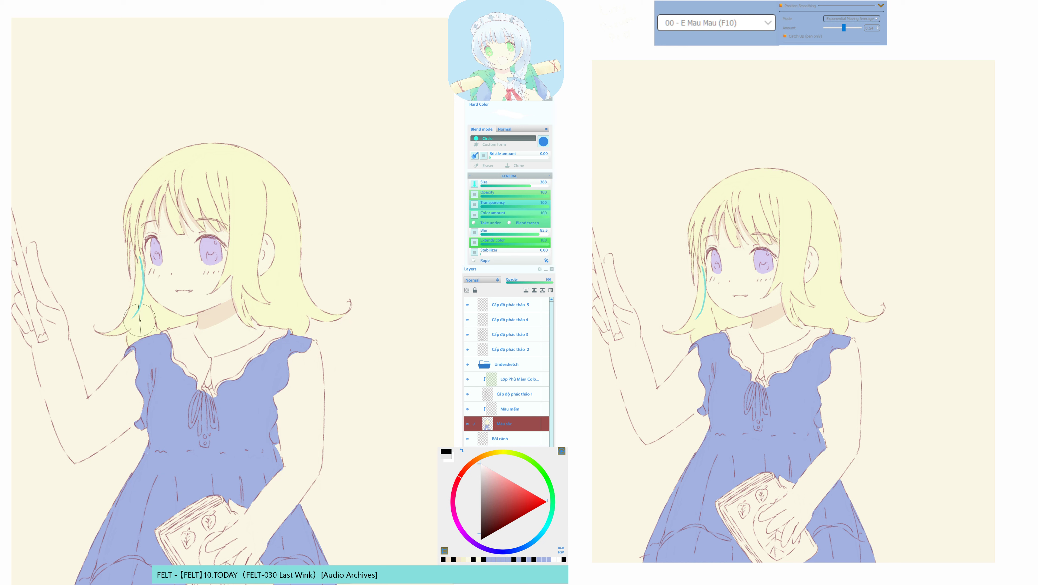
{"action": "key", "text": "ctrl+z"}
{"action": "key", "text": "b"}
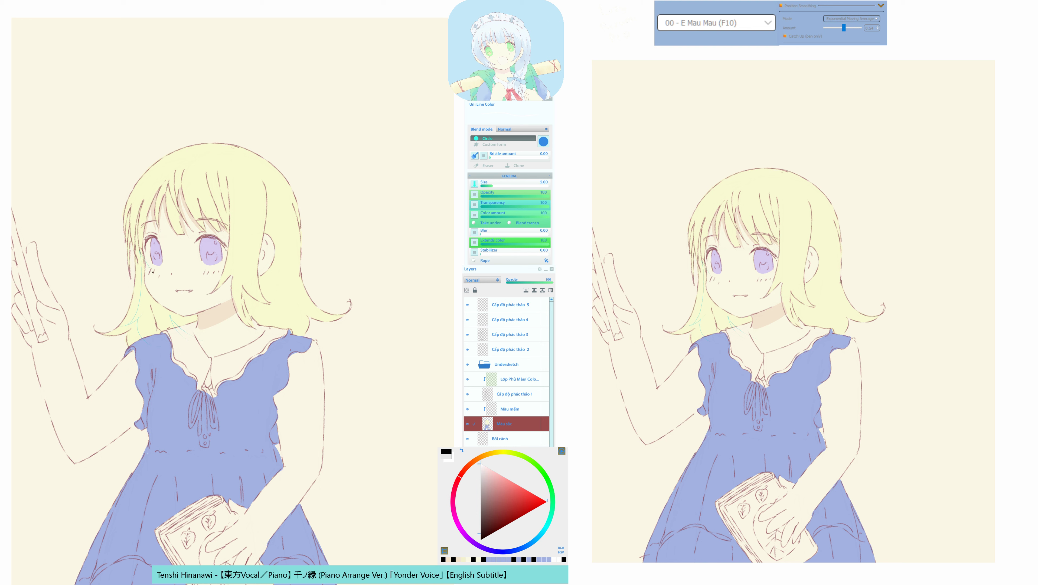
{"action": "key", "text": "q"}
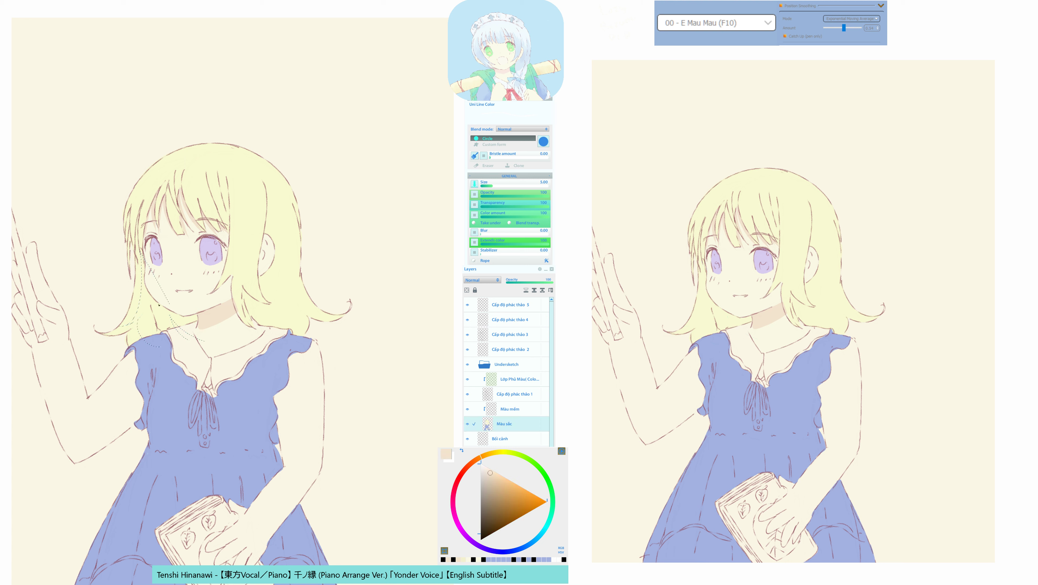
Sample the hair yellow, shift it to a darker golden tan, fill the selected back hair and deselect.
{"action": "left_click", "coordinate": [150, 299]}
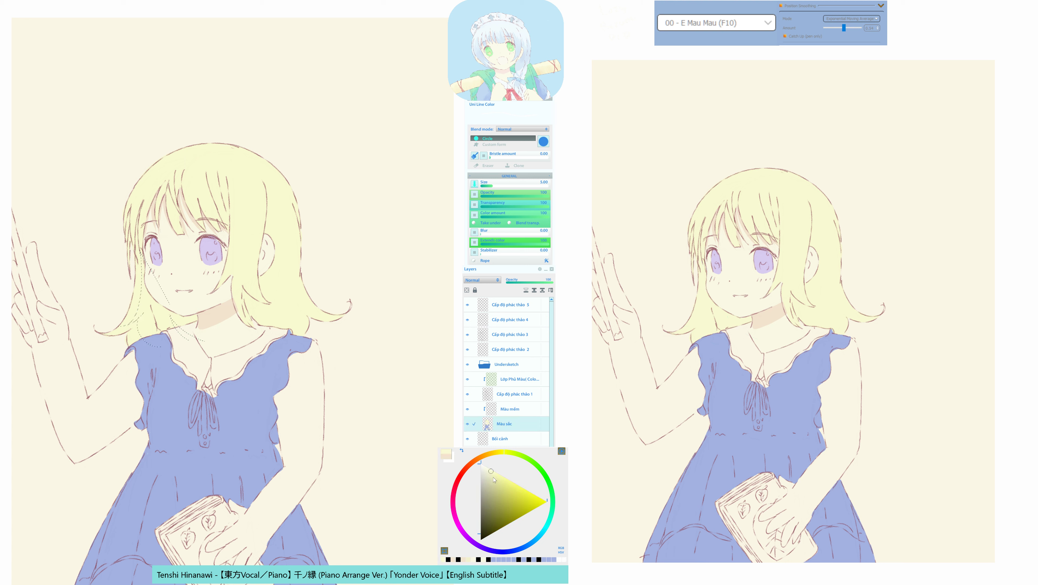
{"action": "left_click", "coordinate": [495, 477]}
{"action": "left_click", "coordinate": [488, 456]}
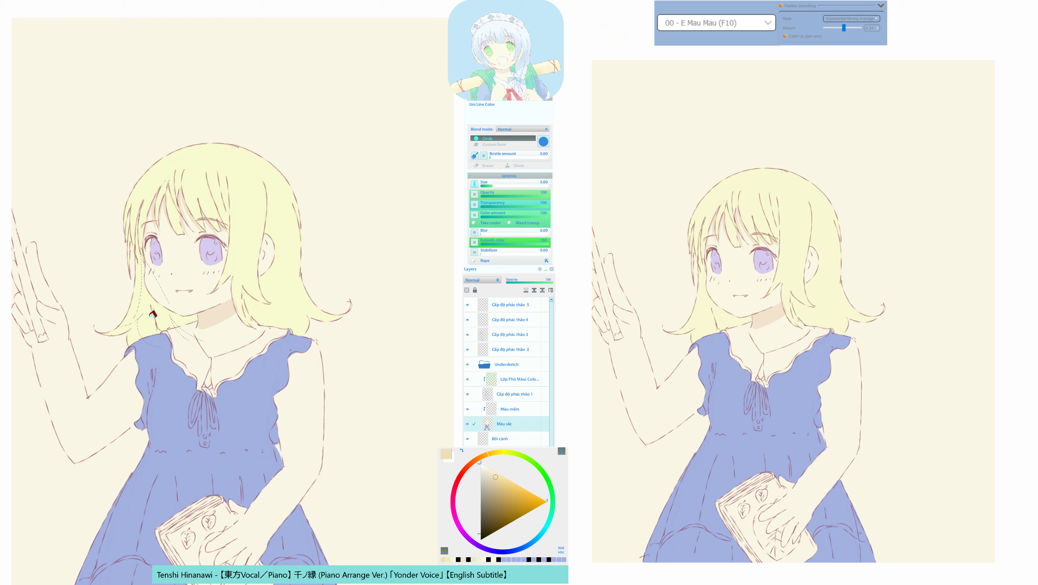
{"action": "key", "text": "ctrl+d"}
{"action": "left_click", "coordinate": [159, 333]}
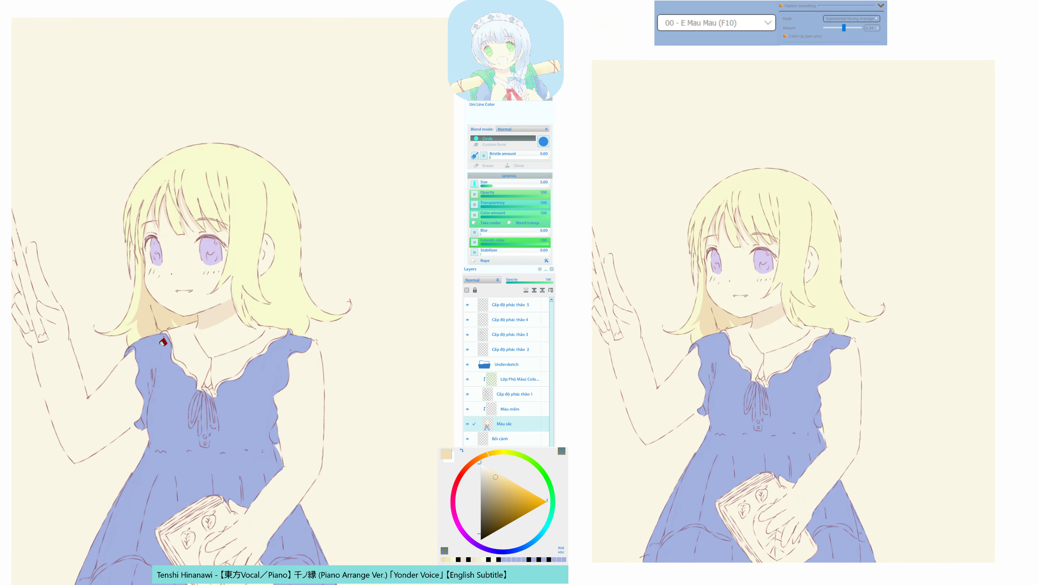
Add a narrow tan shadow along the hair strand above the ear, redoing the first stroke.
{"action": "key", "text": "h"}
{"action": "key", "text": "h"}
{"action": "left_click_drag", "start_coordinate": [203, 378], "coordinate": [203, 382]}
{"action": "key", "text": "h"}
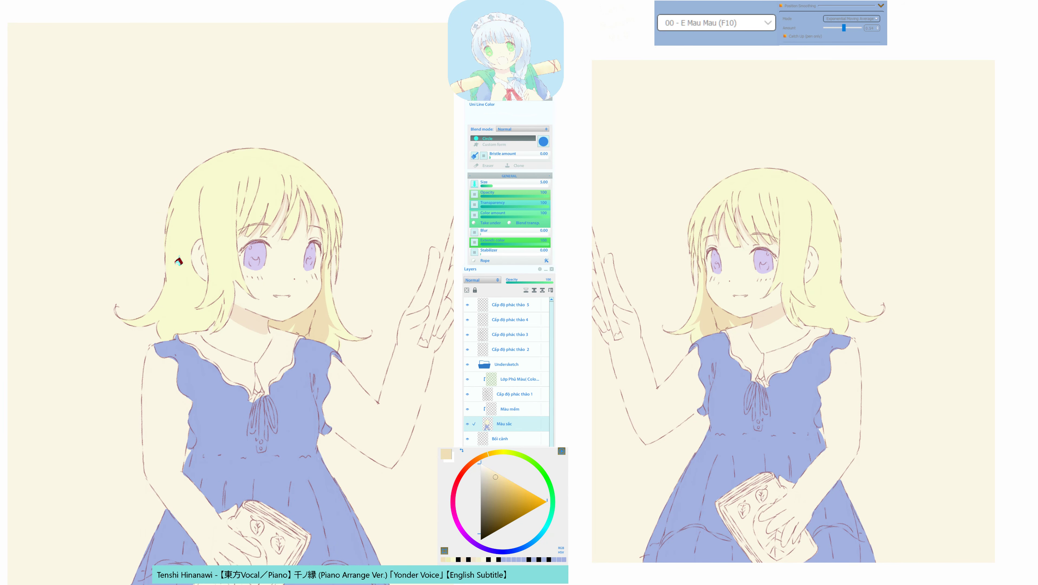
{"action": "key", "text": "ctrl+F10"}
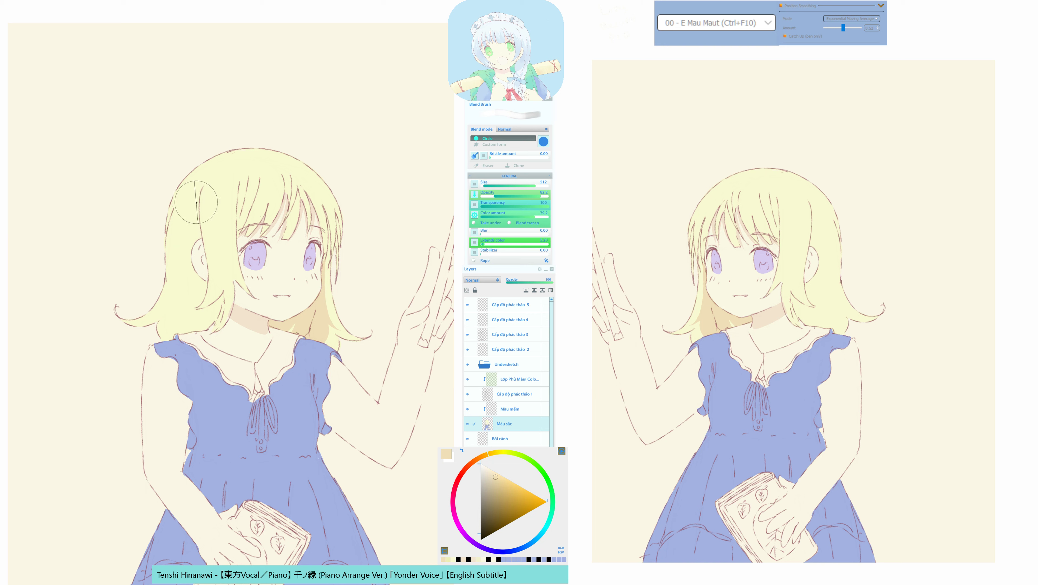
{"action": "key", "text": "F10"}
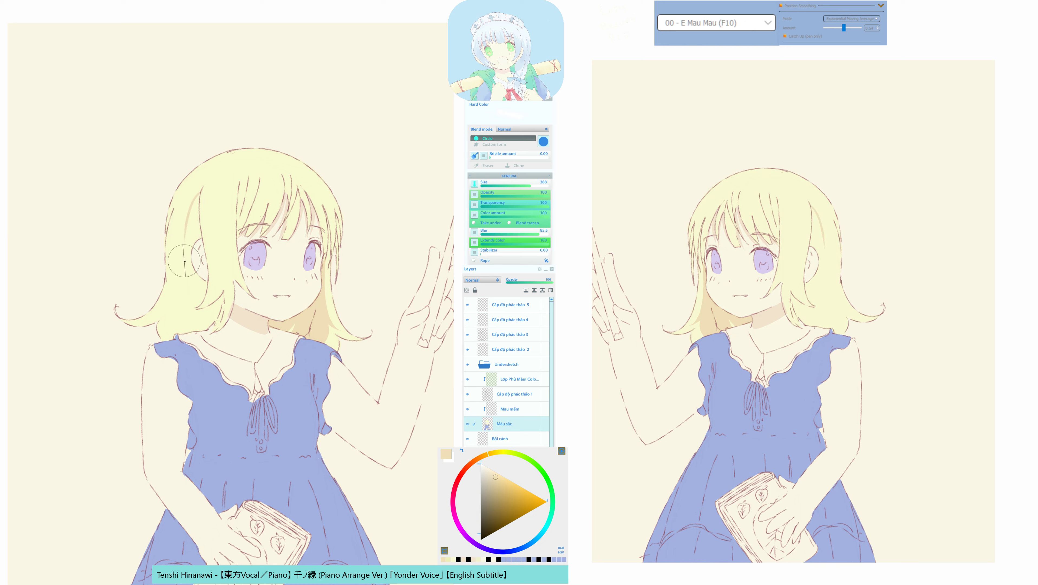
{"action": "left_click_drag", "start_coordinate": [203, 192], "coordinate": [179, 271]}
{"action": "key", "text": "ctrl+z"}
{"action": "key", "text": "F9"}
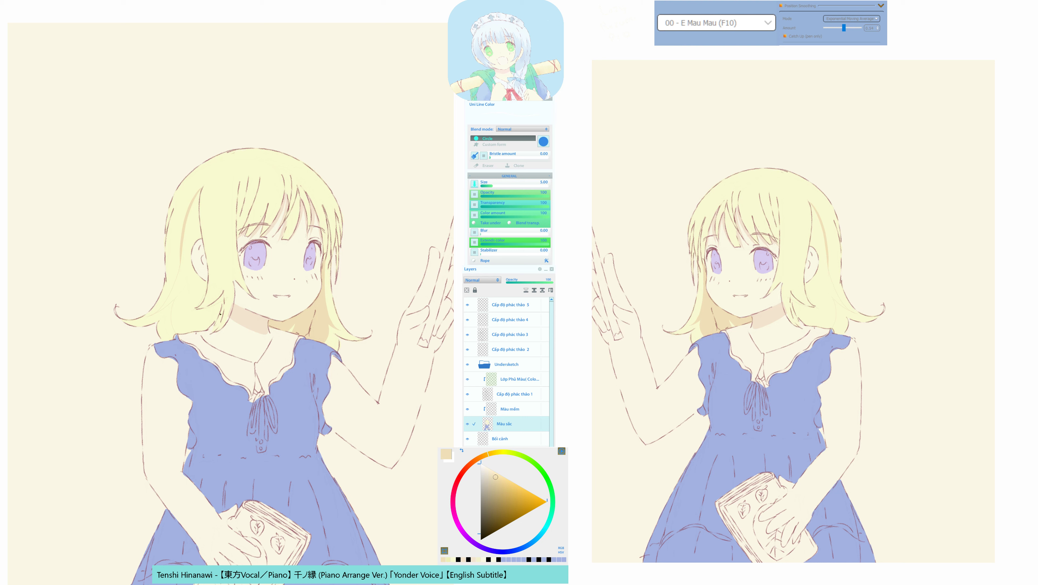
Mask a long shadow strand from the upper hair past the ear, convert it to a selection and fill it with the sampled tan.
{"action": "key", "text": "h"}
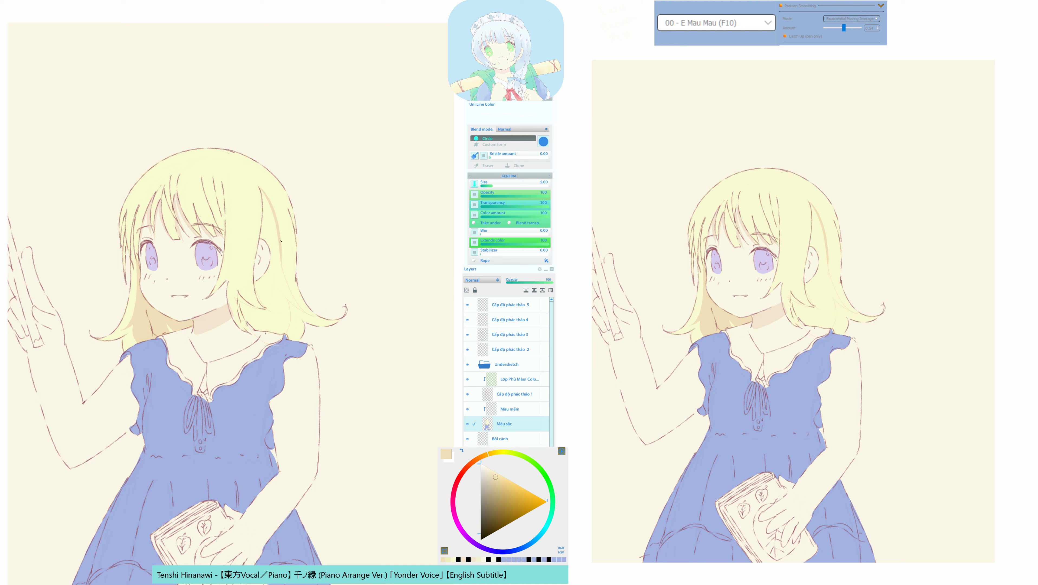
{"action": "key", "text": "h"}
{"action": "key", "text": "b"}
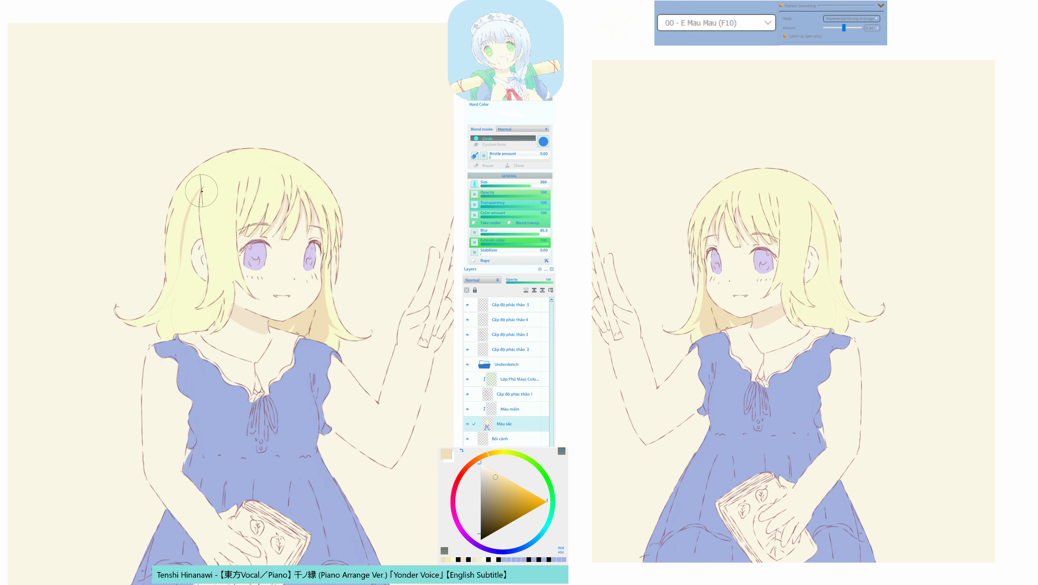
{"action": "left_click", "coordinate": [204, 206], "text": "alt"}
{"action": "mouse_move", "coordinate": [201, 189]}
{"action": "left_mouse_down"}
{"action": "mouse_move", "coordinate": [210, 275]}
{"action": "mouse_move", "coordinate": [195, 307]}
{"action": "mouse_move", "coordinate": [204, 307]}
{"action": "left_mouse_up"}
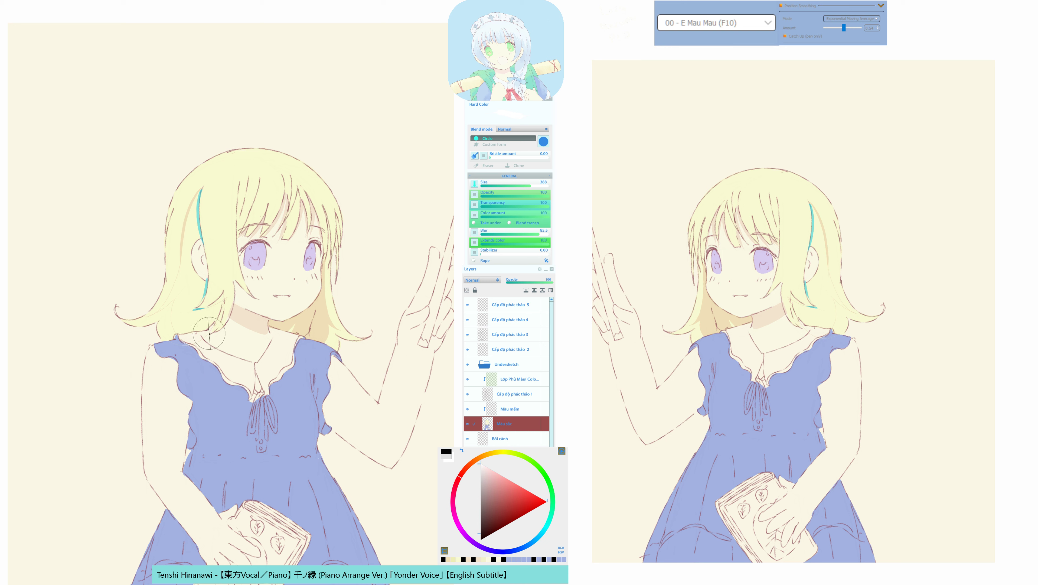
{"action": "key", "text": "q"}
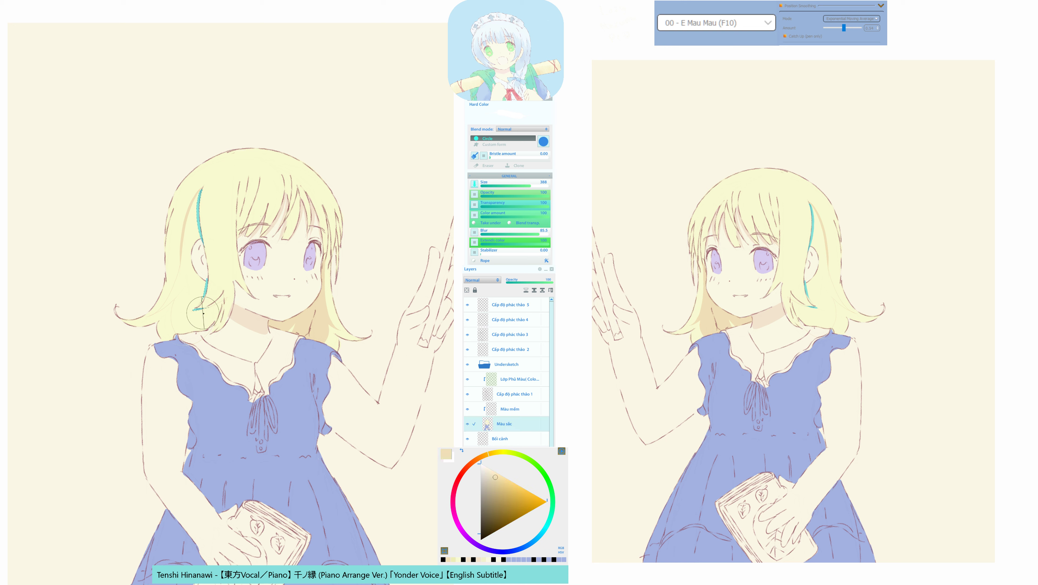
{"action": "left_click", "coordinate": [183, 233], "text": "alt"}
{"action": "key", "text": "g"}
{"action": "left_click", "coordinate": [199, 223]}
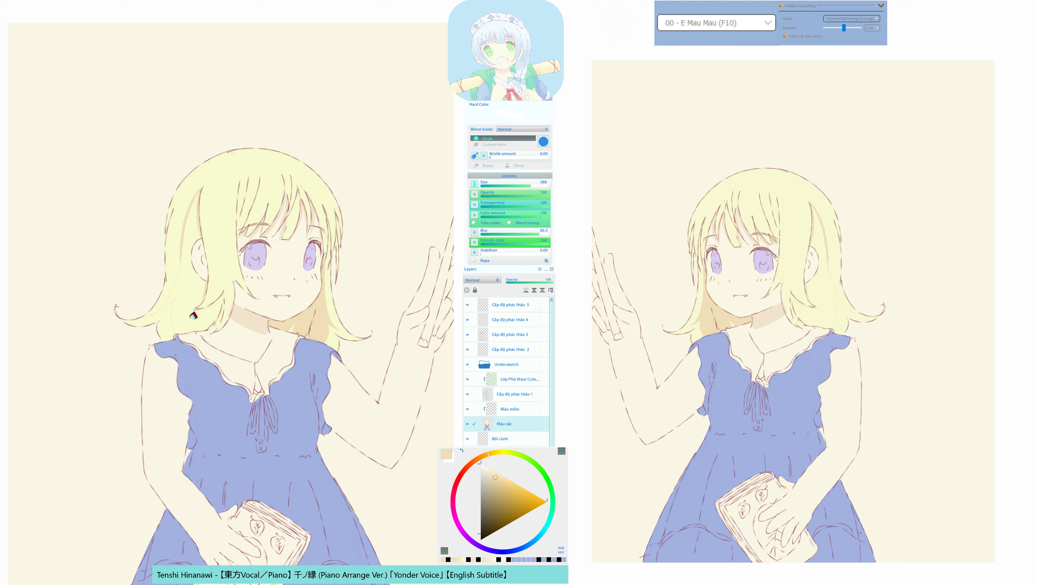
Try to fill the lower hair section beside the neck with golden tan.
{"action": "left_click_drag", "start_coordinate": [193, 317], "coordinate": [209, 339]}
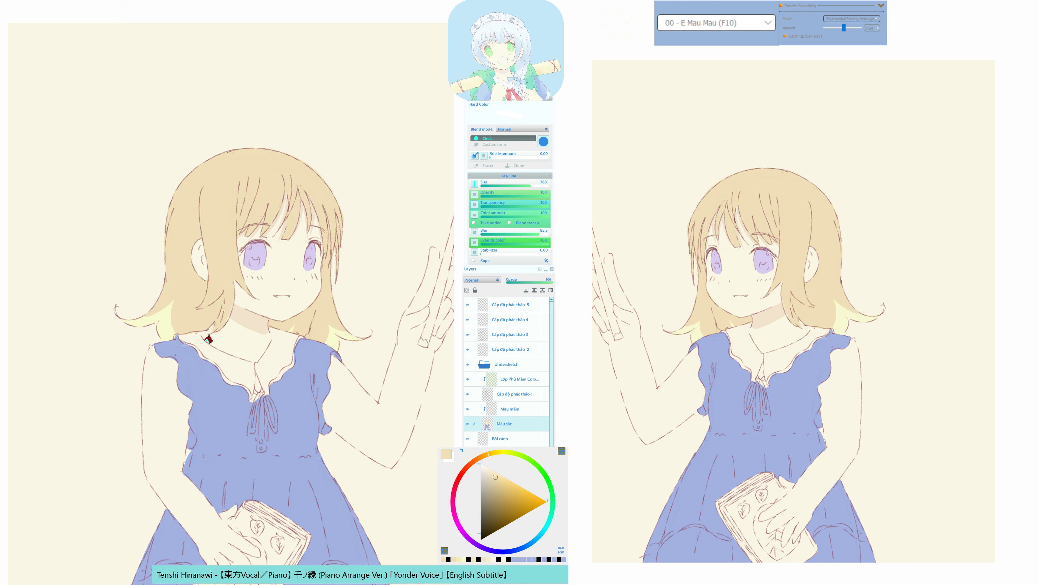
{"action": "key", "text": "ctrl+z"}
{"action": "key", "text": "F11"}
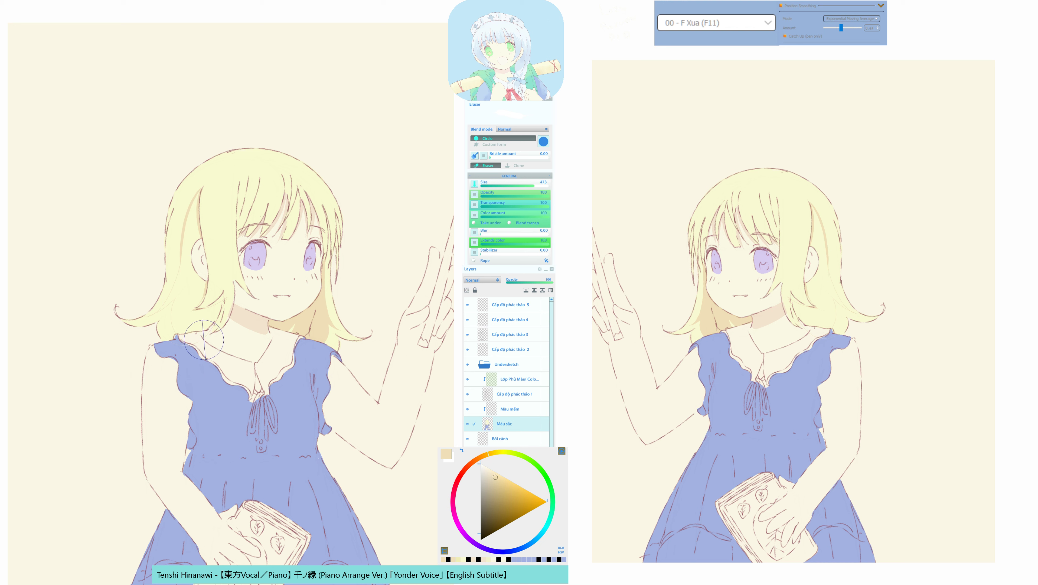
{"action": "key", "text": "h"}
{"action": "key", "text": "h"}
Outline the lower hair section beside the neck with mask strokes, convert them to a selection and try filling the section with sampled tan.
{"action": "left_click", "coordinate": [203, 253], "text": "alt"}
{"action": "key", "text": "F10"}
{"action": "mouse_move", "coordinate": [202, 307]}
{"action": "left_mouse_down"}
{"action": "mouse_move", "coordinate": [216, 302]}
{"action": "mouse_move", "coordinate": [220, 316]}
{"action": "mouse_move", "coordinate": [199, 345]}
{"action": "left_mouse_up"}
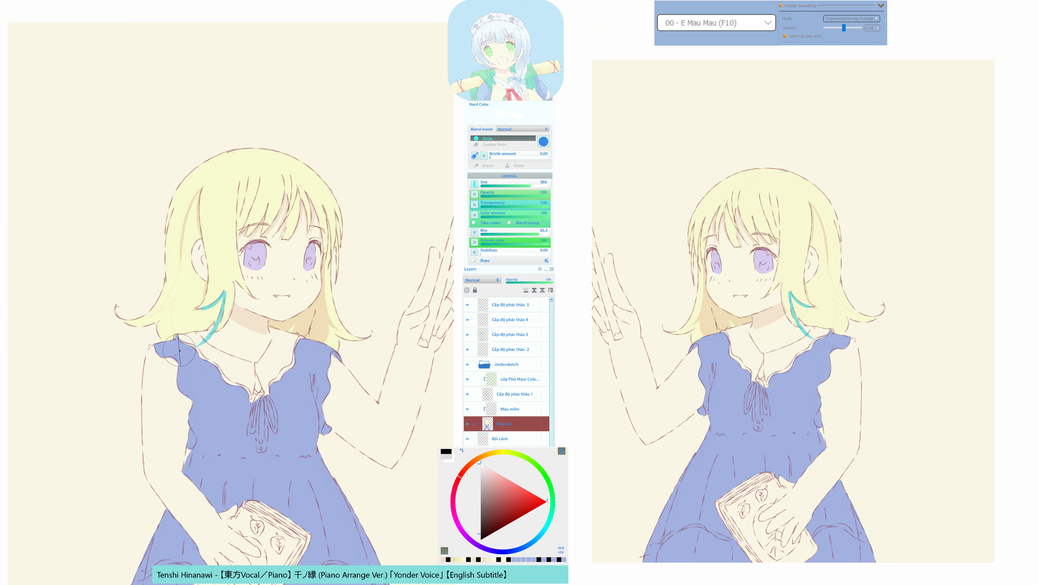
{"action": "left_click_drag", "start_coordinate": [176, 298], "coordinate": [186, 348]}
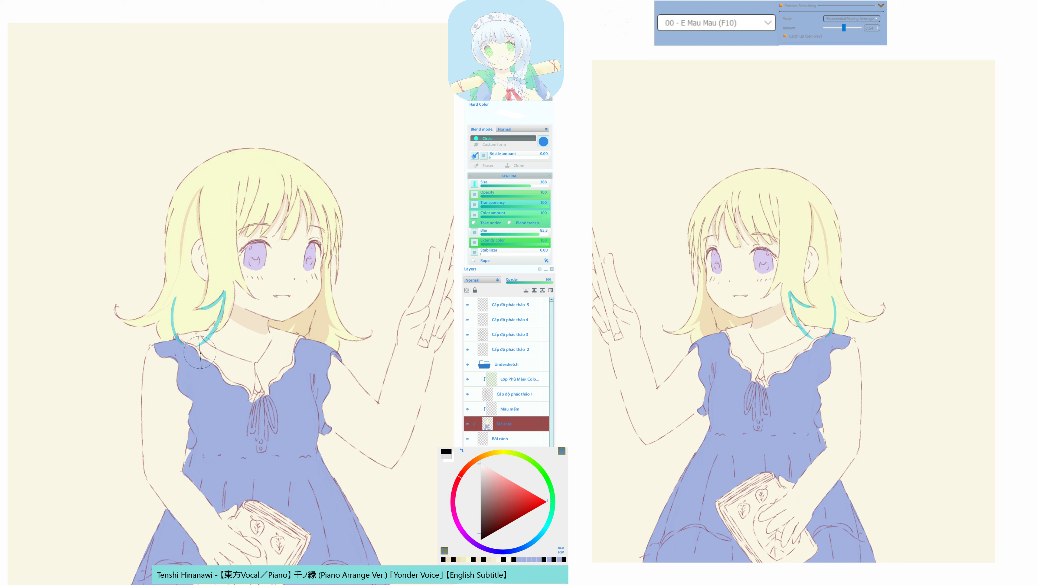
{"action": "key", "text": "q"}
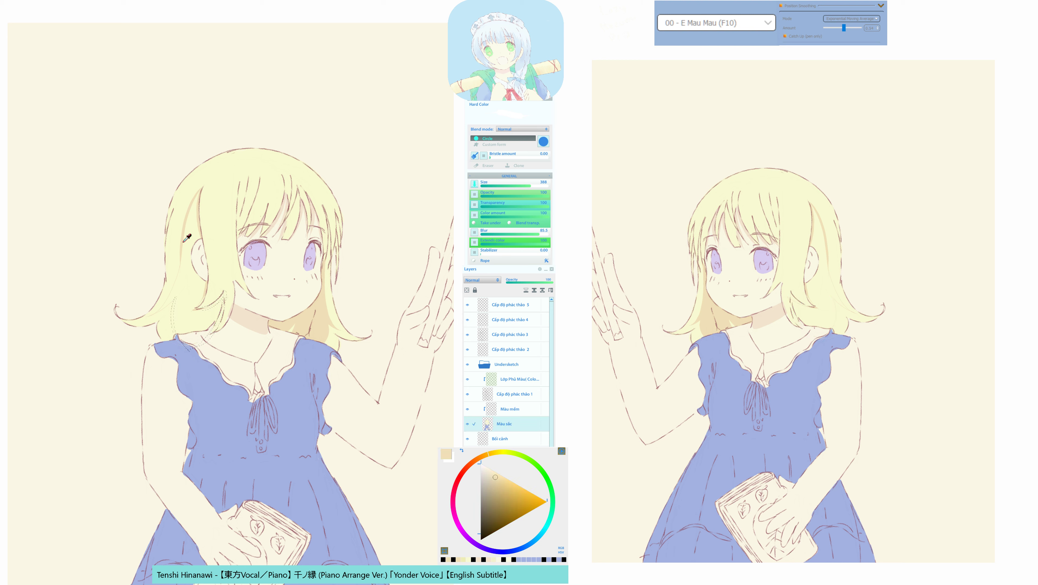
{"action": "left_click", "coordinate": [183, 241], "text": "alt"}
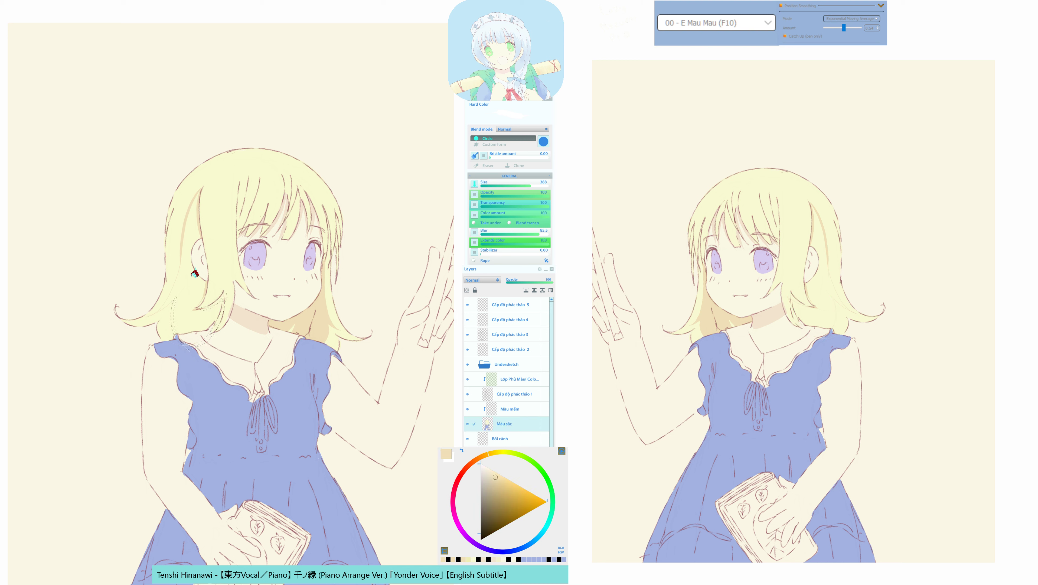
{"action": "left_click", "coordinate": [206, 324]}
{"action": "left_click", "coordinate": [195, 308]}
{"action": "key", "text": "ctrl+z"}
Close the outline gaps below the ear with masked strokes and fill the side and lower hair sections with sampled tan.
{"action": "key", "text": "q"}
{"action": "left_click_drag", "start_coordinate": [180, 261], "coordinate": [177, 277]}
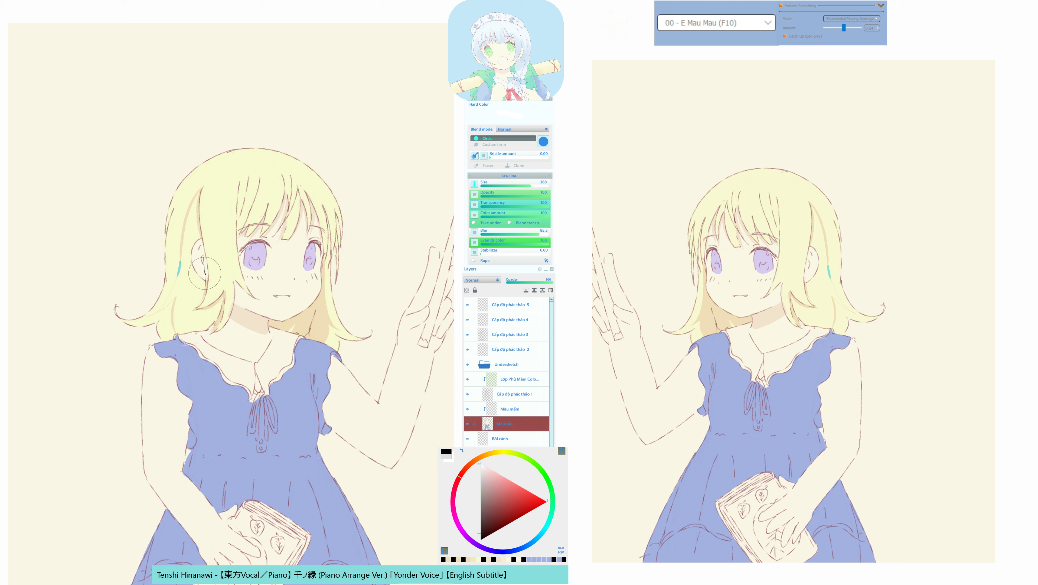
{"action": "left_click", "coordinate": [194, 307]}
{"action": "left_click_drag", "start_coordinate": [170, 303], "coordinate": [178, 293]}
{"action": "key", "text": "q"}
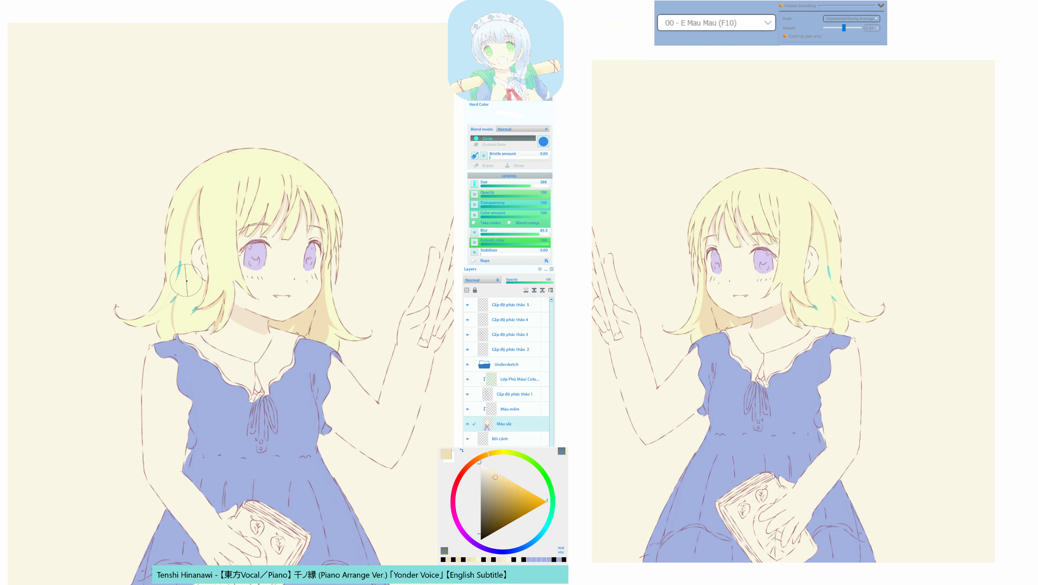
{"action": "left_click", "coordinate": [181, 254], "text": "alt"}
{"action": "key", "text": "g"}
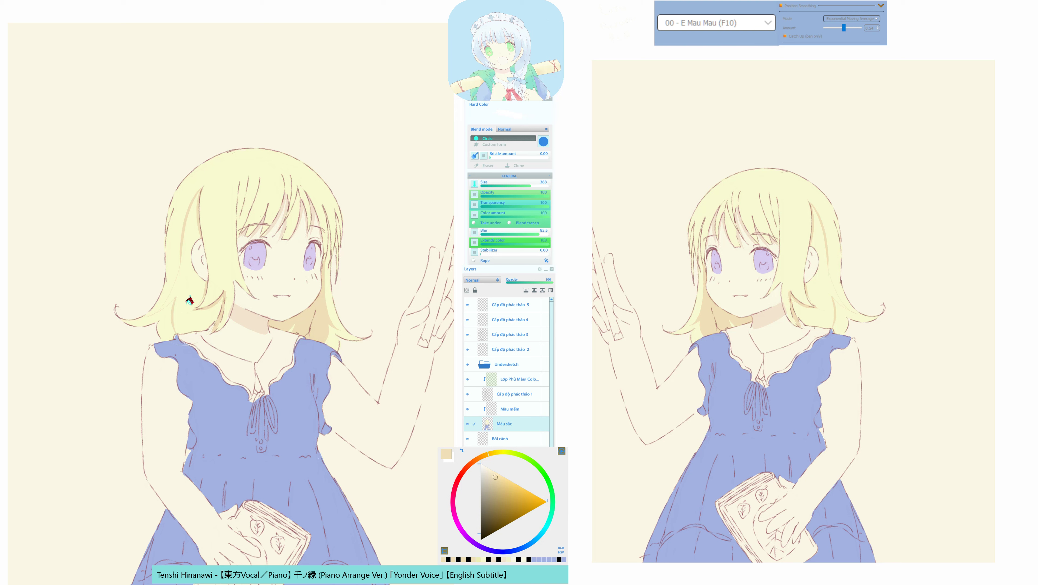
{"action": "left_click", "coordinate": [190, 301]}
{"action": "key", "text": "ctrl+z"}
{"action": "key", "text": "b"}
{"action": "left_click", "coordinate": [199, 278]}
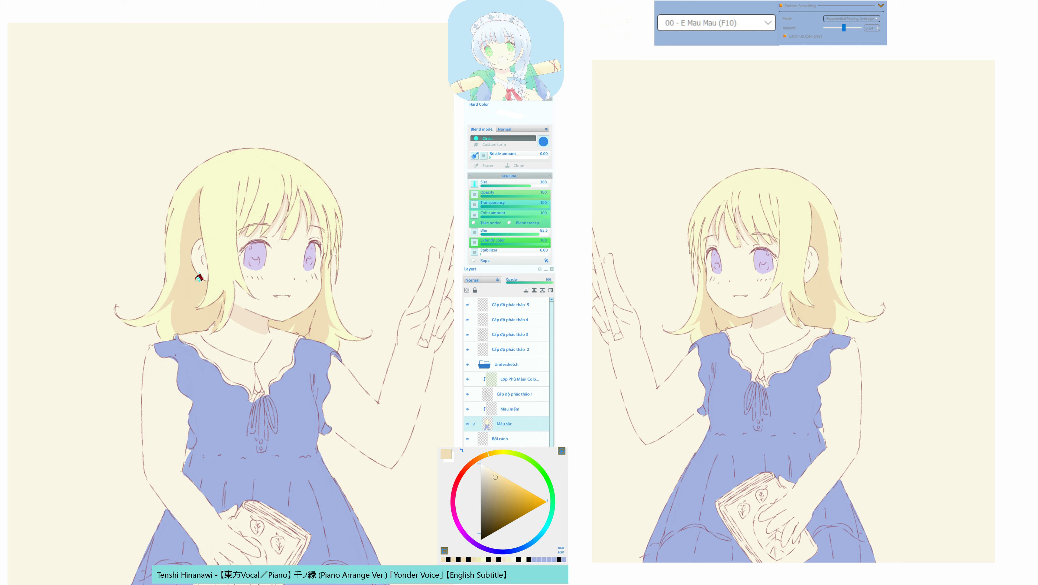
Flip the canvas view, mask the upper part of both irises and convert the mask to a selection.
{"action": "key", "text": "F11"}
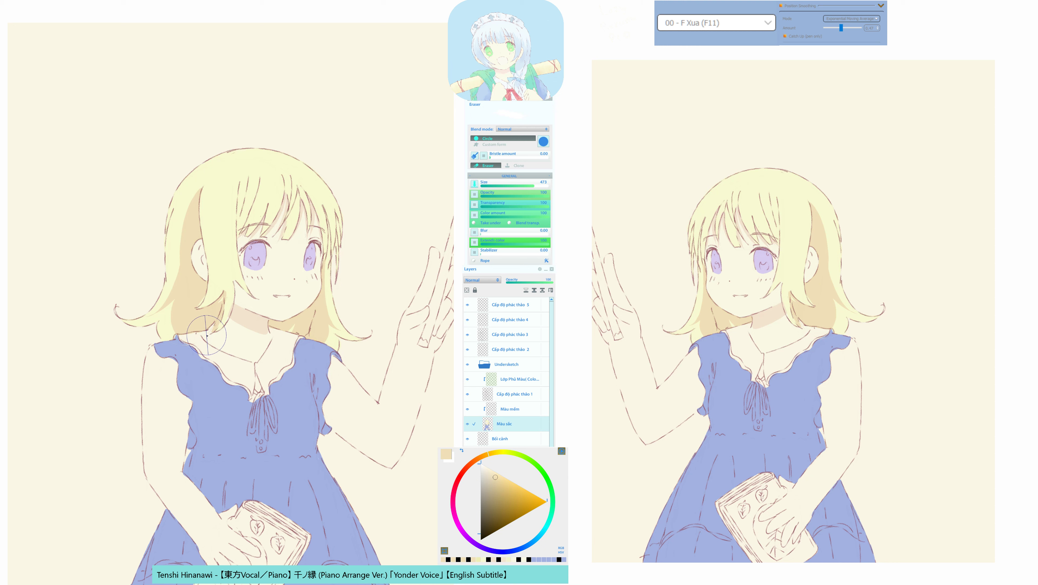
{"action": "key", "text": "F10"}
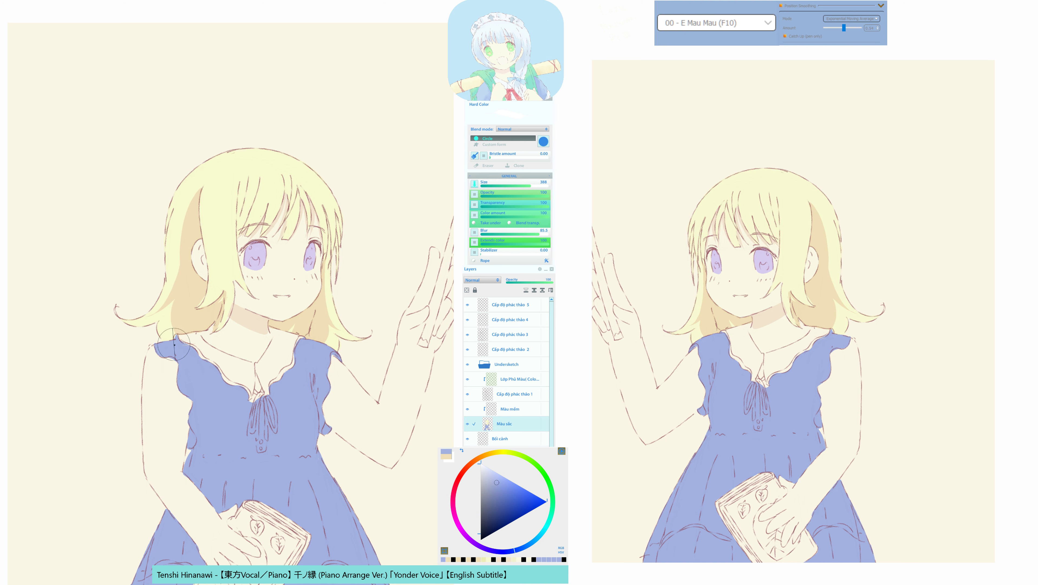
{"action": "key", "text": "h"}
{"action": "left_click_drag", "start_coordinate": [228, 411], "coordinate": [268, 428]}
{"action": "key", "text": "q"}
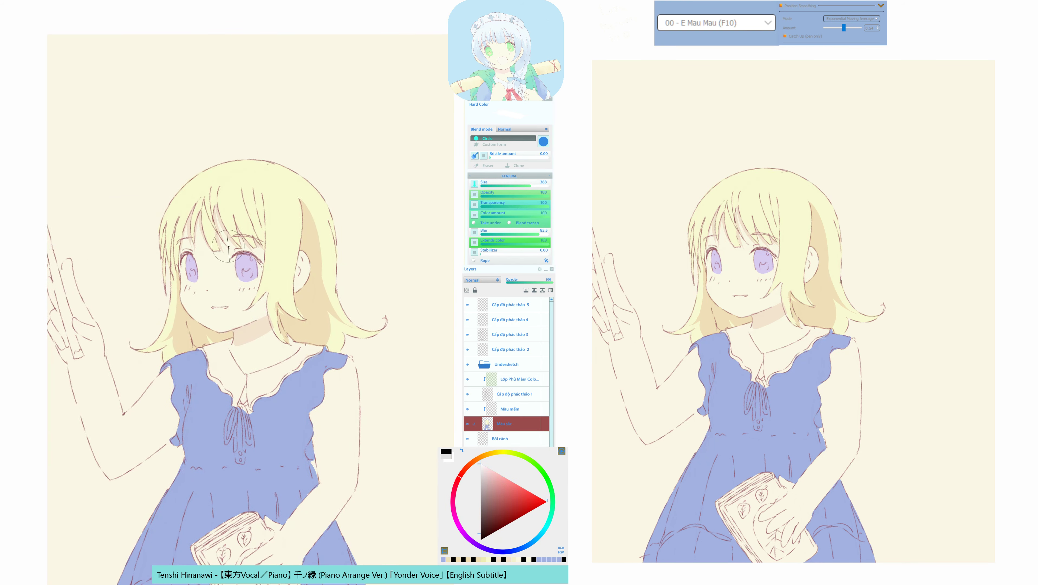
{"action": "left_click_drag", "start_coordinate": [233, 260], "coordinate": [264, 270]}
{"action": "left_click_drag", "start_coordinate": [181, 255], "coordinate": [202, 269]}
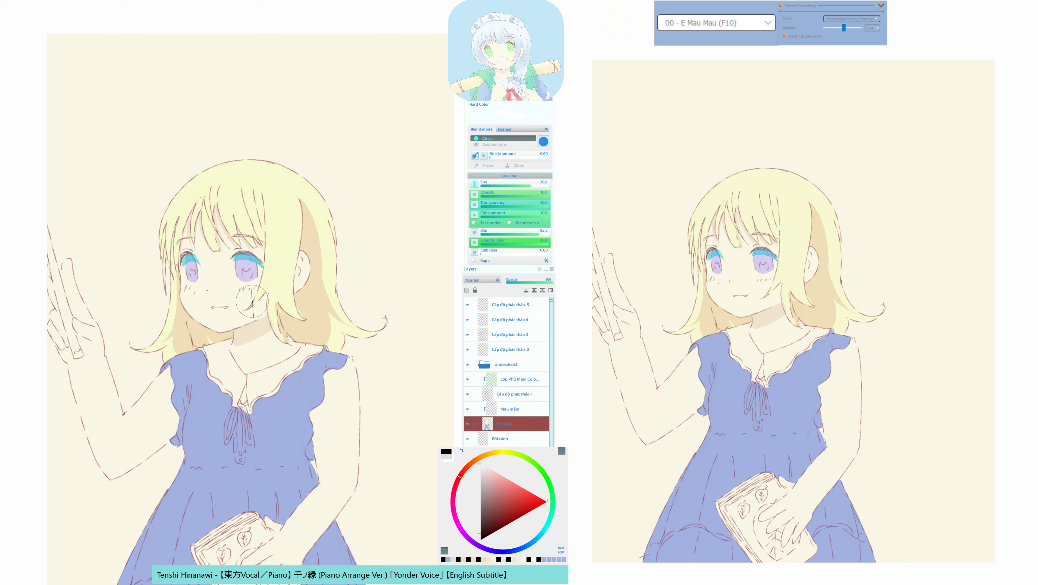
{"action": "key", "text": "q"}
Sample the iris purple, shift it to a darker bluish violet, fill the selected upper irises and deselect.
{"action": "left_click", "coordinate": [247, 264], "text": "alt"}
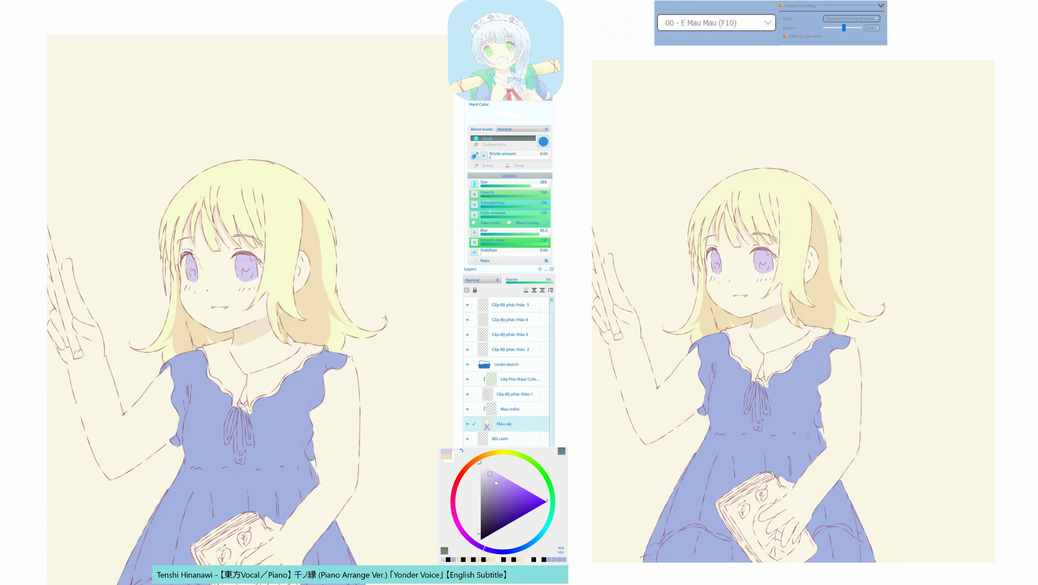
{"action": "left_click", "coordinate": [495, 480]}
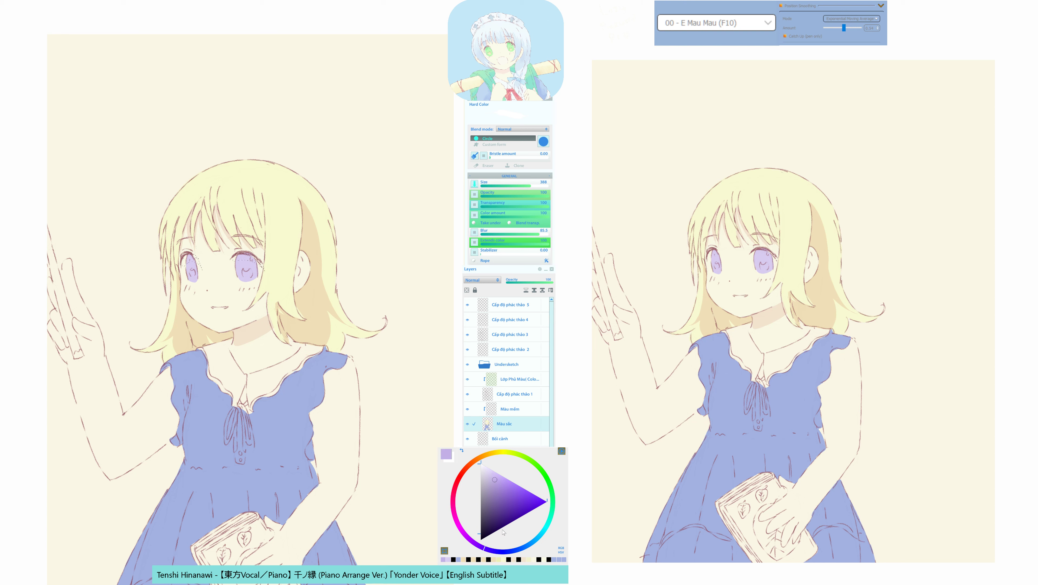
{"action": "left_click", "coordinate": [504, 553]}
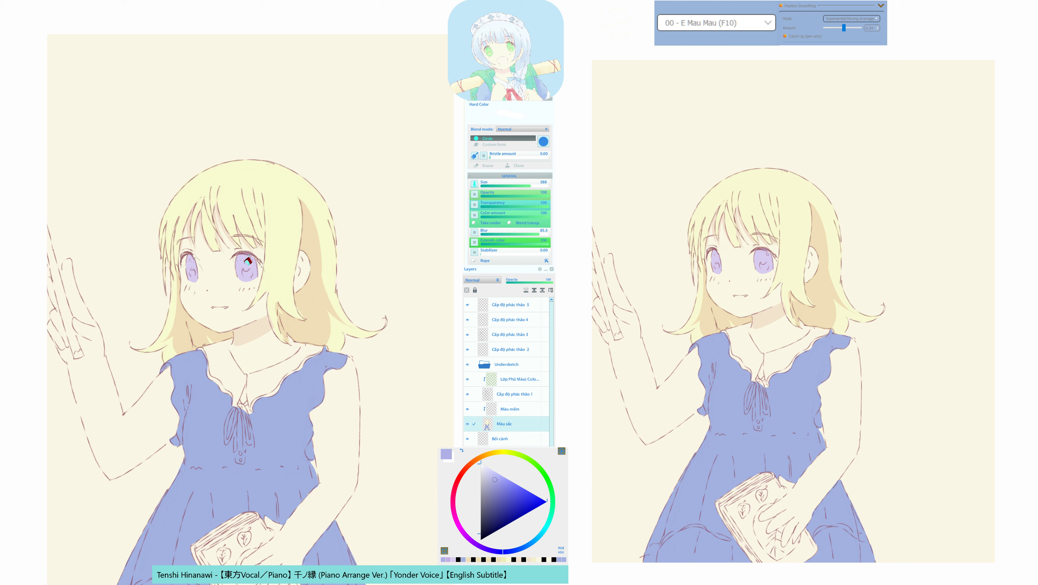
{"action": "left_click_drag", "start_coordinate": [248, 261], "coordinate": [239, 258]}
{"action": "key", "text": "m"}
{"action": "key", "text": "m"}
{"action": "left_click_drag", "start_coordinate": [174, 335], "coordinate": [189, 335]}
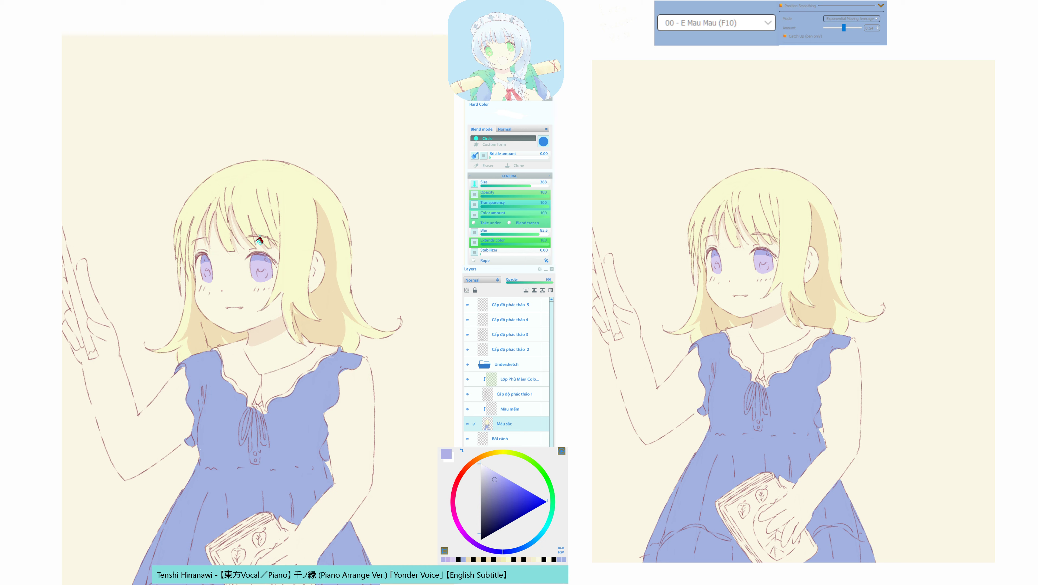
Outline thin shadow strands across the bangs in the selection mask, redoing the stray stroke, and convert them to a selection.
{"action": "key", "text": "q"}
{"action": "left_click_drag", "start_coordinate": [240, 192], "coordinate": [292, 295]}
{"action": "key", "text": "ctrl+z"}
{"action": "key", "text": "b"}
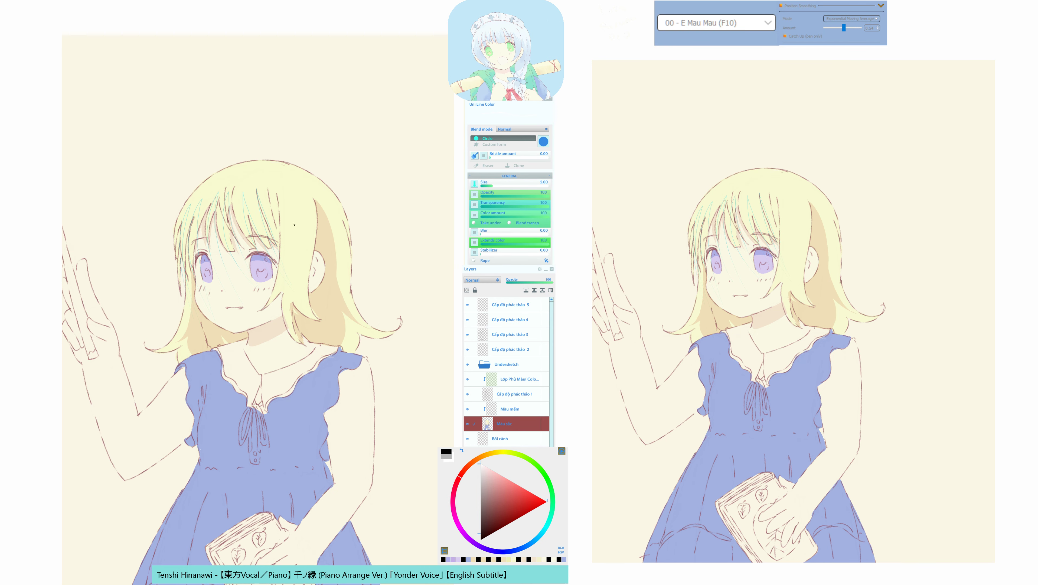
{"action": "key", "text": "q"}
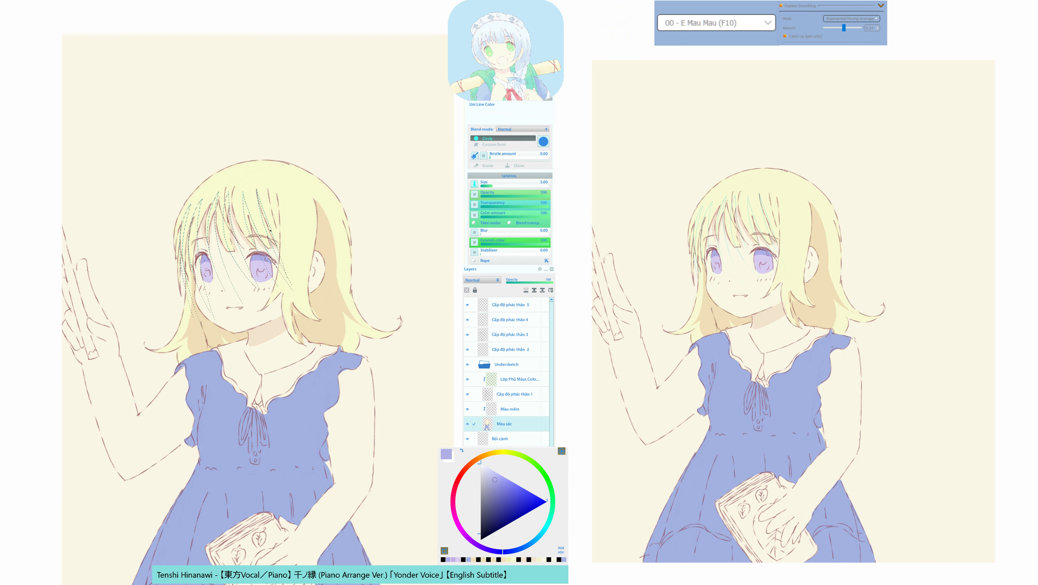
Sample the hair-shadow tan, deselect and fill the outlined bang strands with it, undoing the last fill.
{"action": "left_click", "coordinate": [328, 246], "text": "alt"}
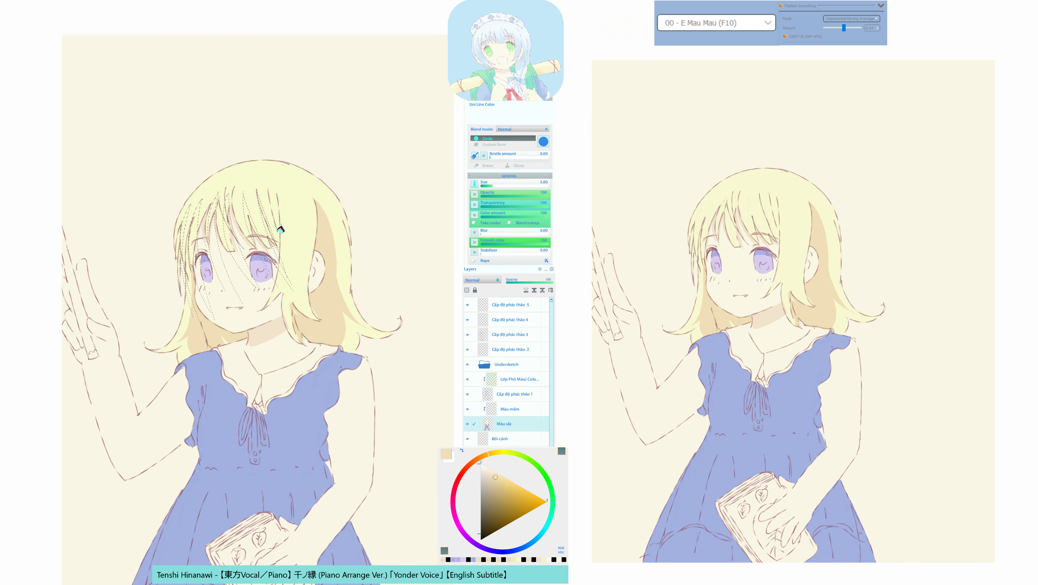
{"action": "key", "text": "ctrl+d"}
{"action": "left_click", "coordinate": [271, 222]}
{"action": "left_click", "coordinate": [251, 217]}
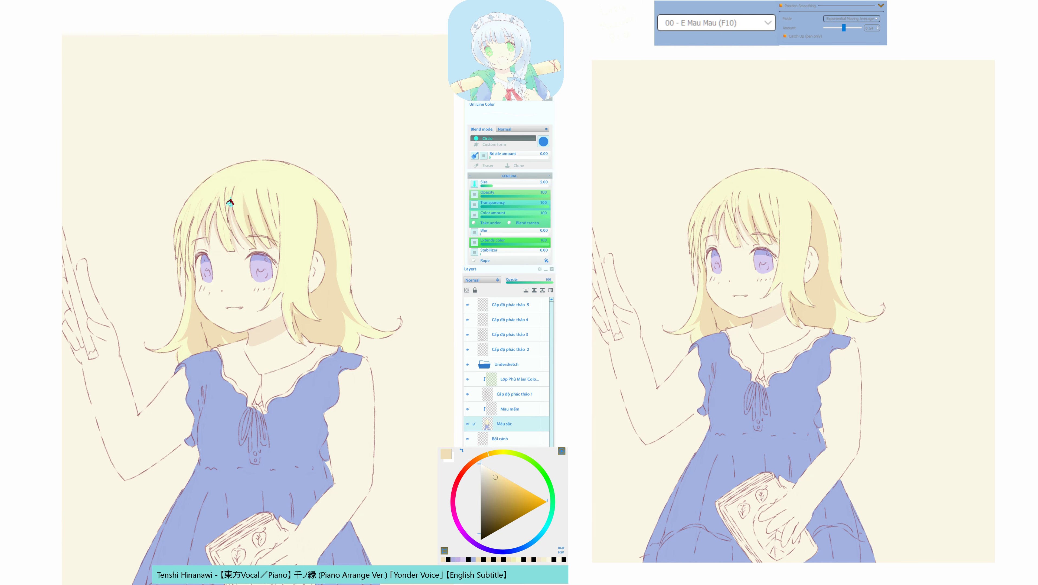
{"action": "left_click", "coordinate": [230, 203]}
{"action": "left_click", "coordinate": [216, 209]}
{"action": "left_click", "coordinate": [197, 224]}
{"action": "left_click", "coordinate": [190, 234]}
{"action": "key", "text": "ctrl+z"}
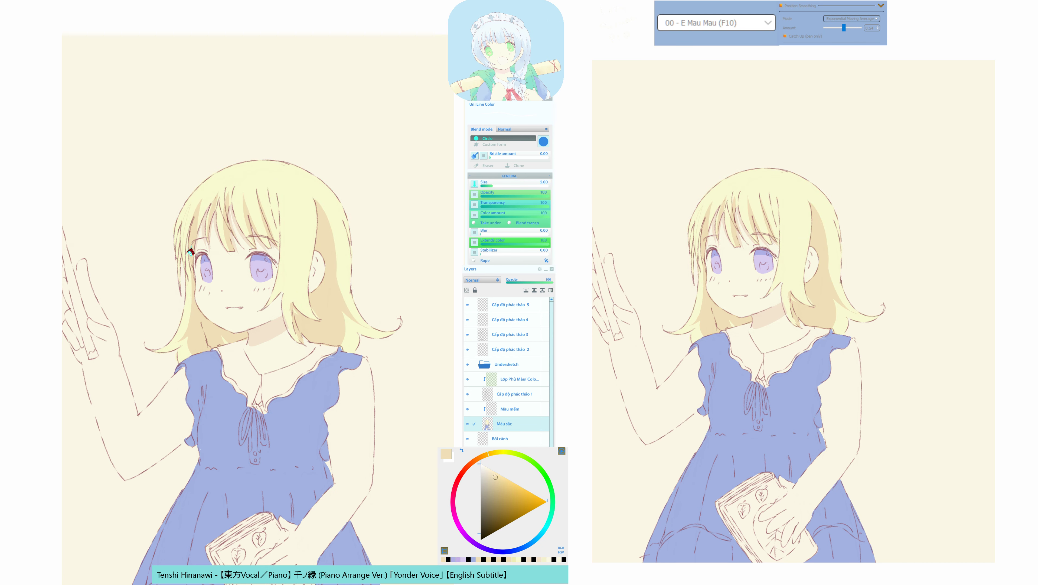
Mask a thin lock at the face edge beside the eye, convert it to a selection and try to fill it with tan.
{"action": "key", "text": "b"}
{"action": "key", "text": "e"}
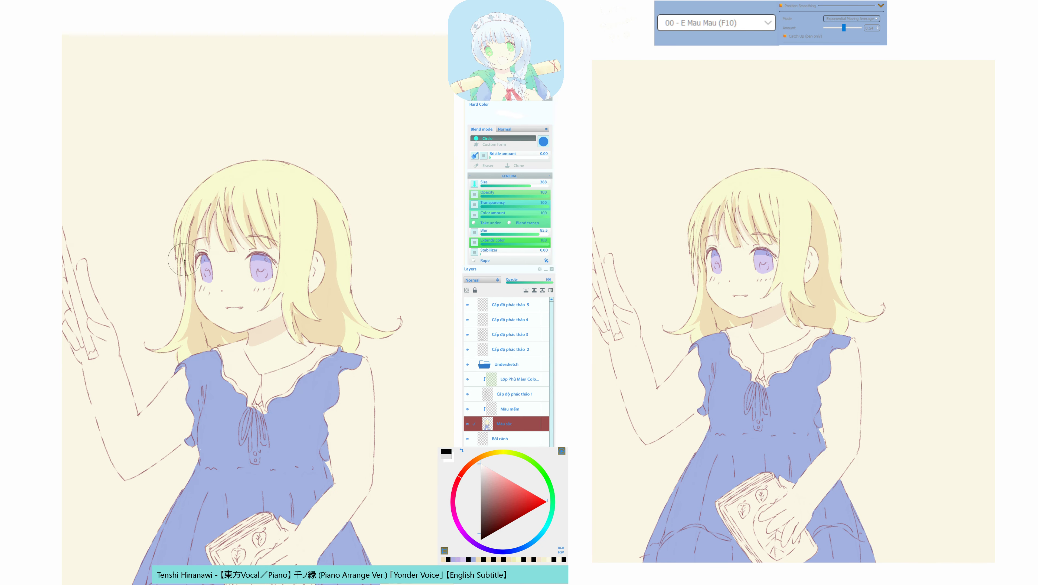
{"action": "left_click_drag", "start_coordinate": [193, 298], "coordinate": [187, 256]}
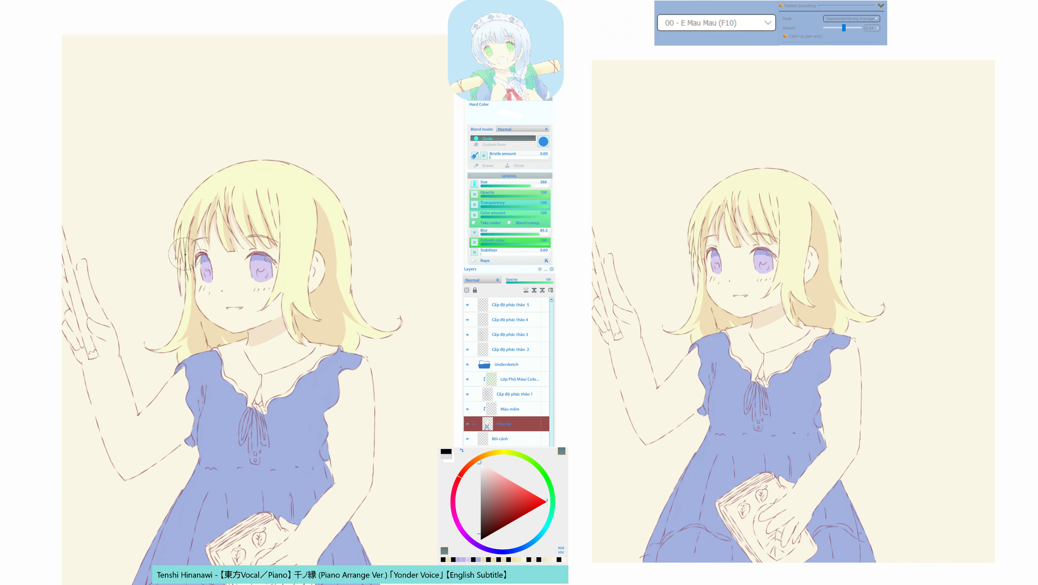
{"action": "left_click_drag", "start_coordinate": [184, 255], "coordinate": [196, 299]}
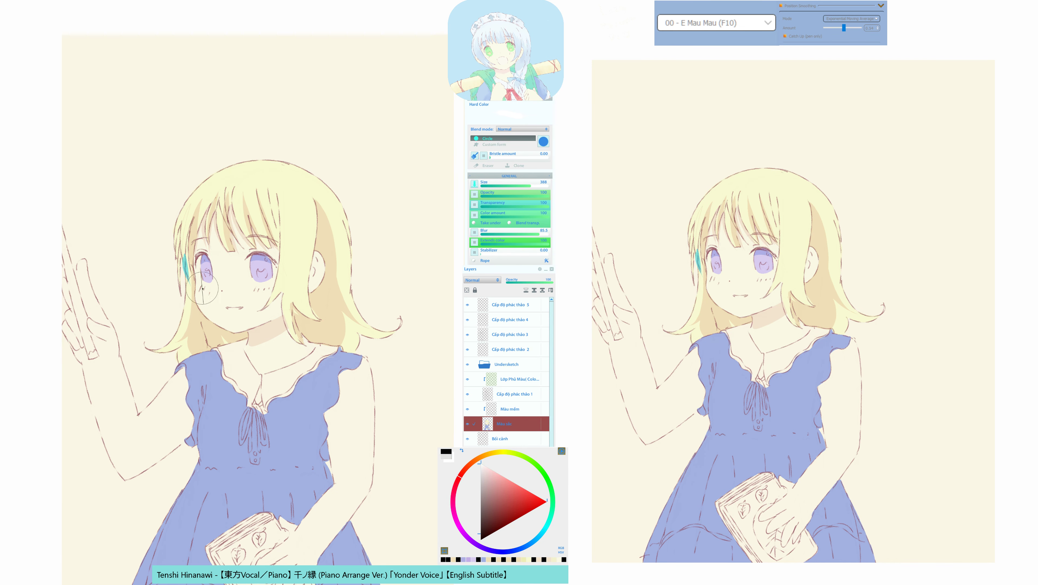
{"action": "key", "text": "q"}
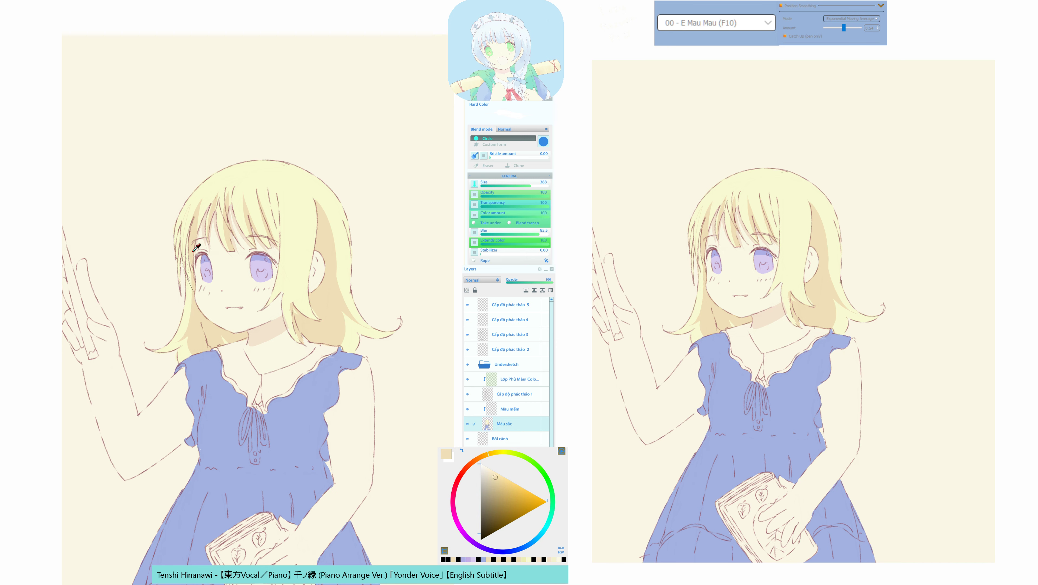
{"action": "left_click", "coordinate": [186, 245], "text": "alt"}
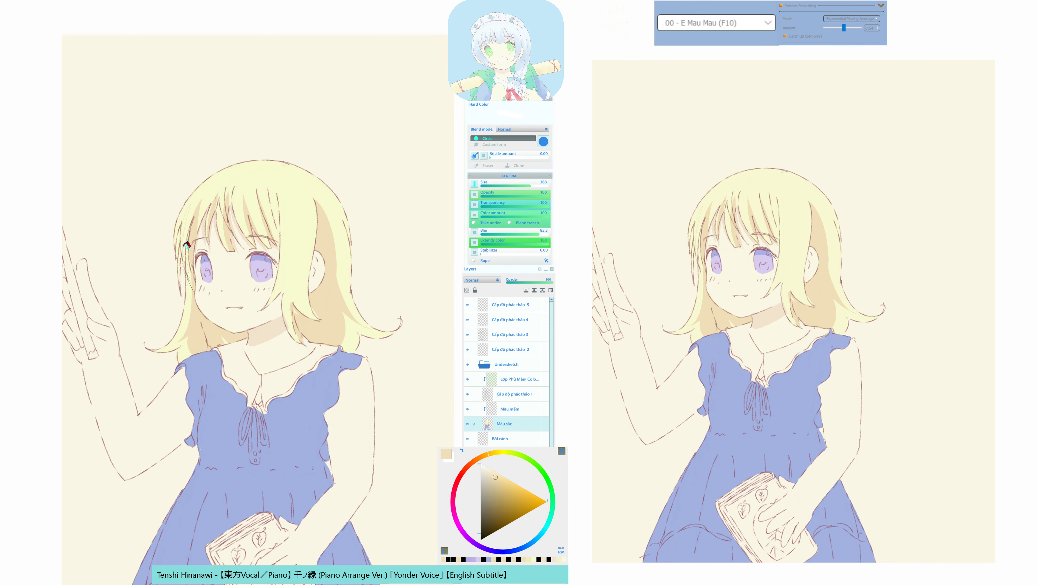
{"action": "left_click", "coordinate": [187, 262]}
{"action": "left_click", "coordinate": [188, 238]}
{"action": "key", "text": "ctrl+z"}
Touch up the thin lock beside the eye with small masked strokes, sampling the hair's tan and yellow.
{"action": "key", "text": "b"}
{"action": "key", "text": "d"}
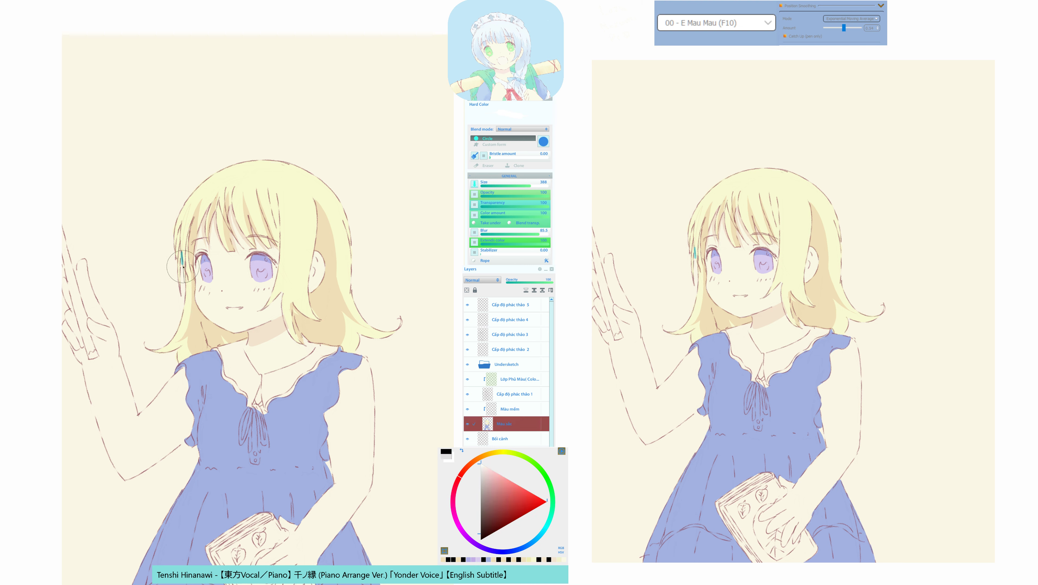
{"action": "left_click", "coordinate": [186, 252], "text": "alt"}
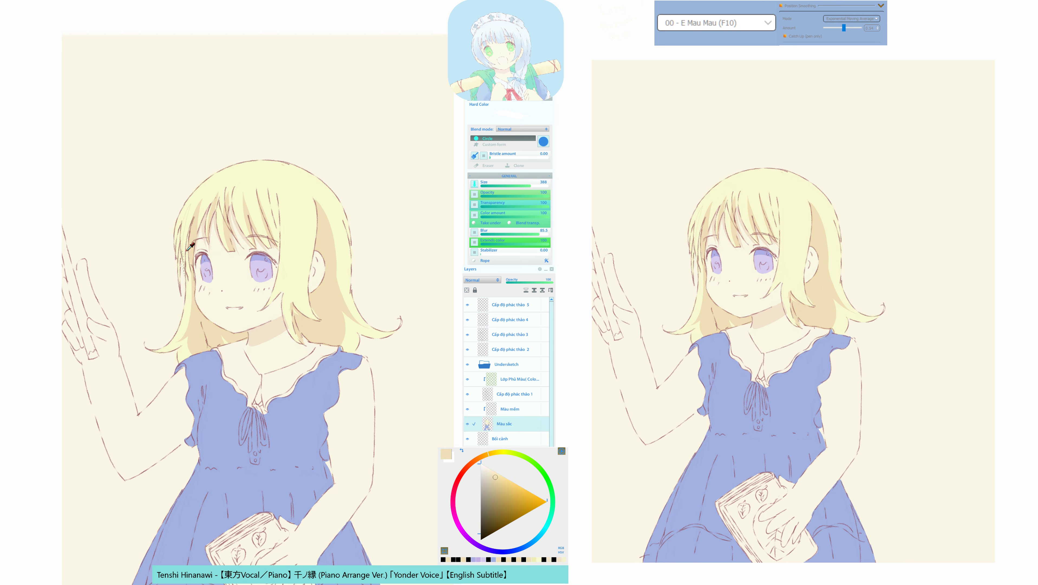
{"action": "left_click", "coordinate": [188, 248], "text": "alt"}
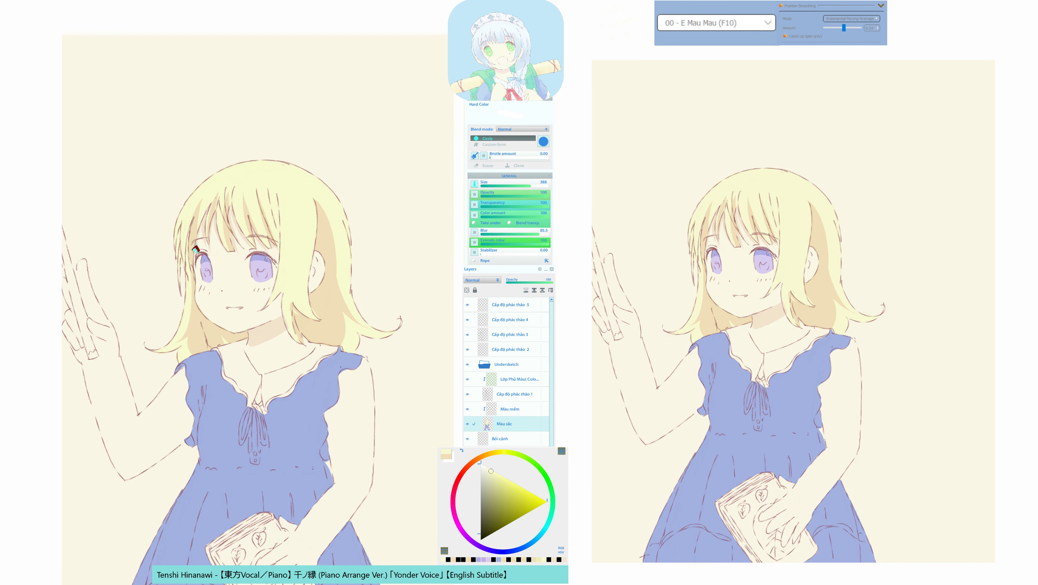
{"action": "key", "text": "e"}
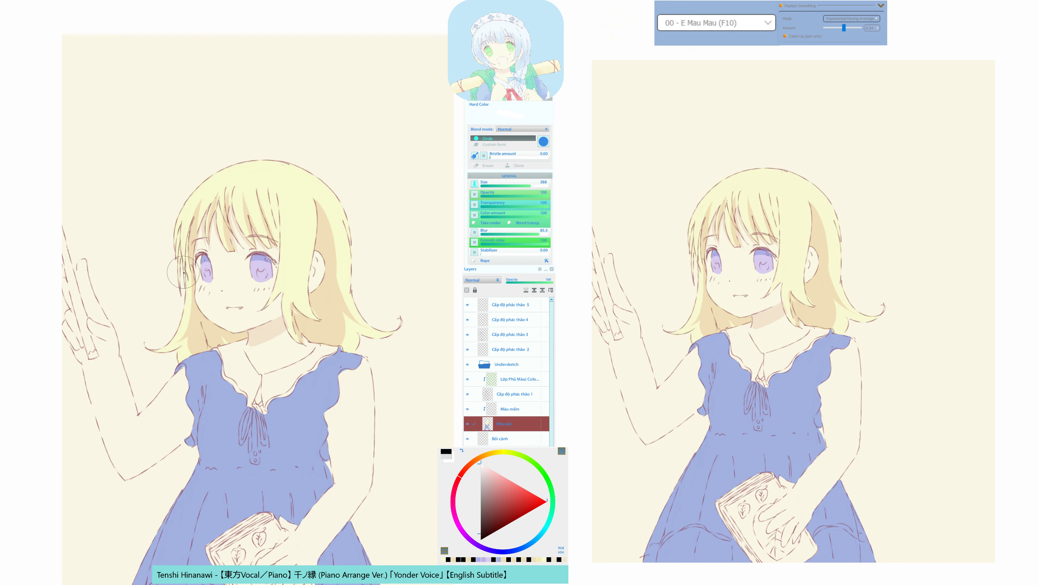
{"action": "left_click_drag", "start_coordinate": [188, 295], "coordinate": [189, 266]}
{"action": "left_click", "coordinate": [197, 254]}
{"action": "key", "text": "d"}
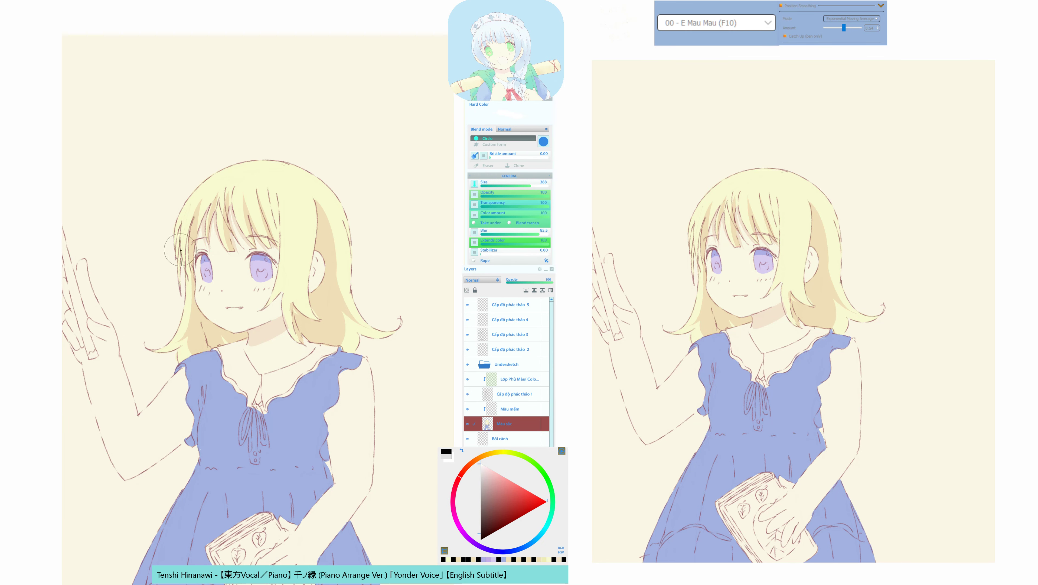
Mask a long shadow strand from the outer bangs down the face edge, fill it with sampled tan and deselect.
{"action": "left_click_drag", "start_coordinate": [179, 250], "coordinate": [196, 197]}
{"action": "key", "text": "ctrl+z"}
{"action": "mouse_move", "coordinate": [180, 264]}
{"action": "left_mouse_down"}
{"action": "mouse_move", "coordinate": [204, 188]}
{"action": "mouse_move", "coordinate": [181, 241]}
{"action": "mouse_move", "coordinate": [194, 302]}
{"action": "left_mouse_up"}
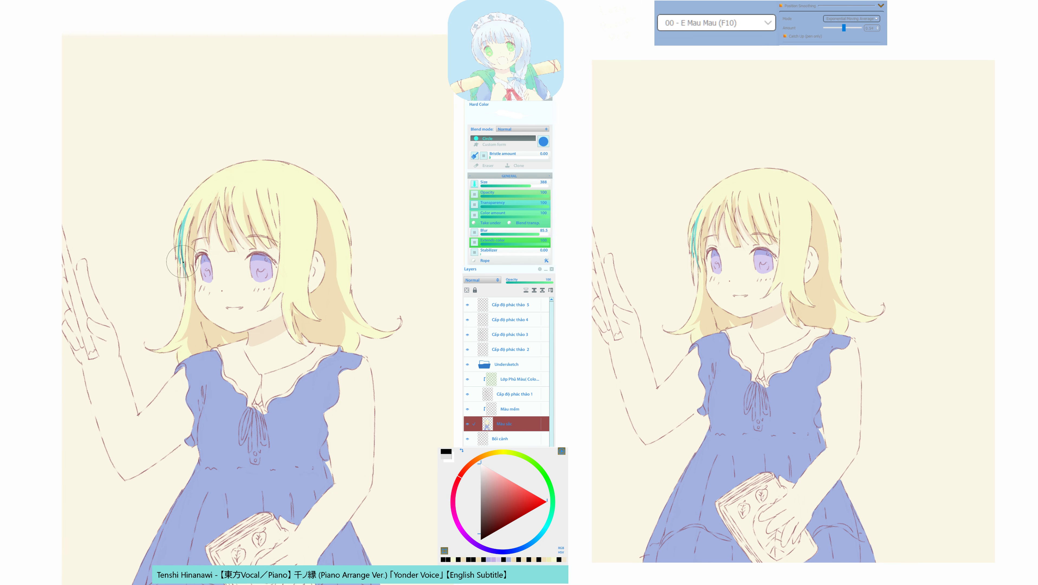
{"action": "left_click_drag", "start_coordinate": [180, 257], "coordinate": [190, 289]}
{"action": "key", "text": "q"}
{"action": "left_click", "coordinate": [199, 231], "text": "alt"}
{"action": "key", "text": "g"}
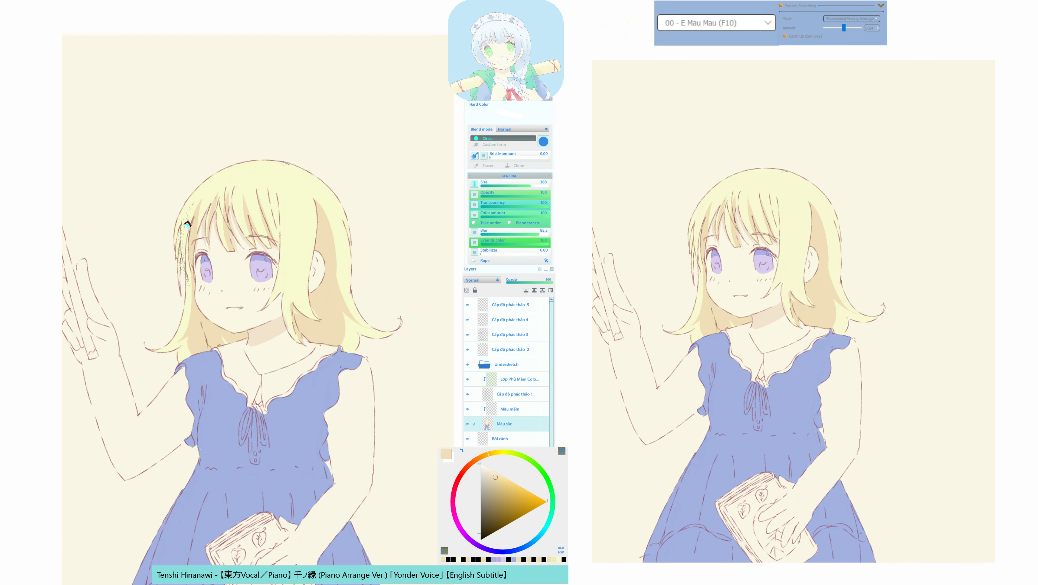
{"action": "left_click", "coordinate": [188, 224]}
{"action": "key", "text": "ctrl+d"}
{"action": "key", "text": "h"}
{"action": "key", "text": "h"}
{"action": "left_click_drag", "start_coordinate": [335, 339], "coordinate": [354, 311]}
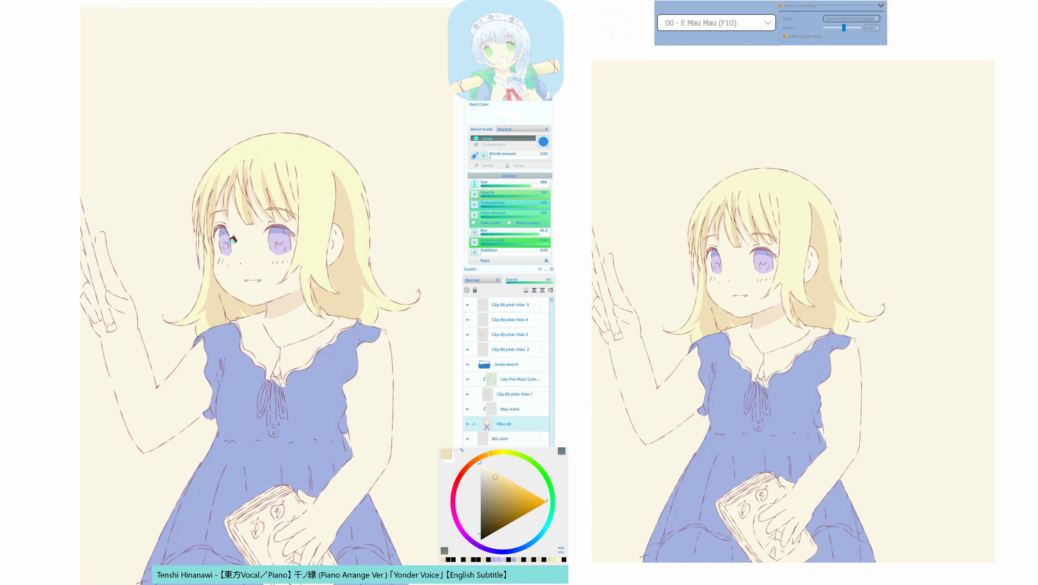
{"action": "key", "text": "F11"}
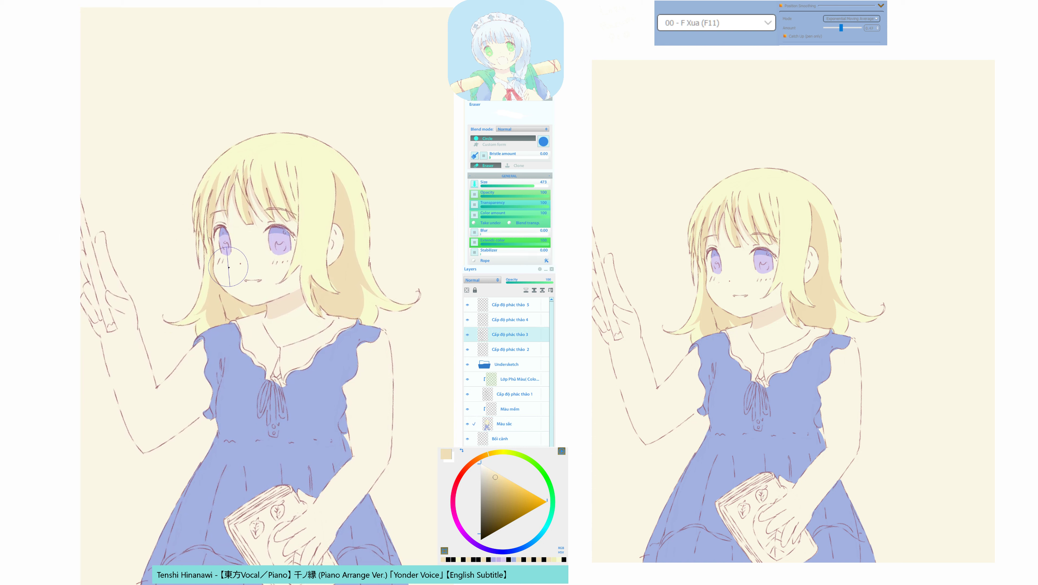
{"action": "key", "text": "F7"}
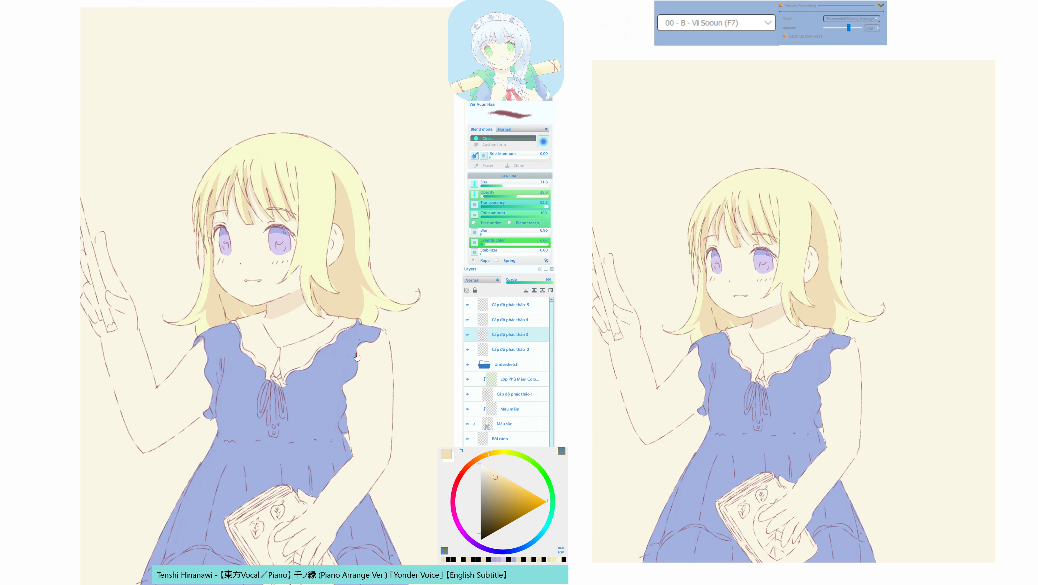
{"action": "left_click_drag", "start_coordinate": [370, 339], "coordinate": [339, 373]}
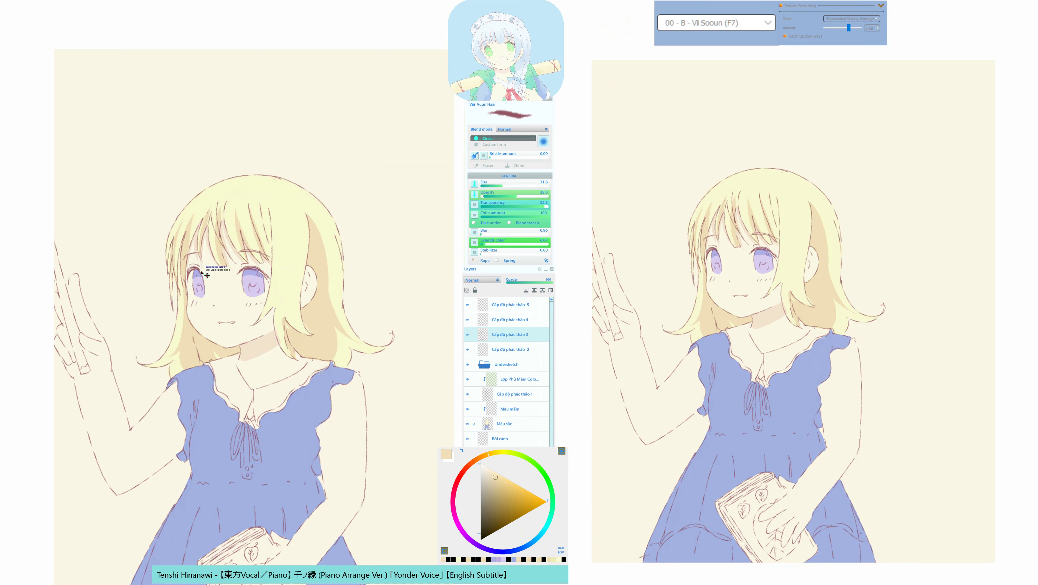
{"action": "key", "text": "F11"}
{"action": "key", "text": "F7"}
{"action": "key", "text": "ctrl+F10"}
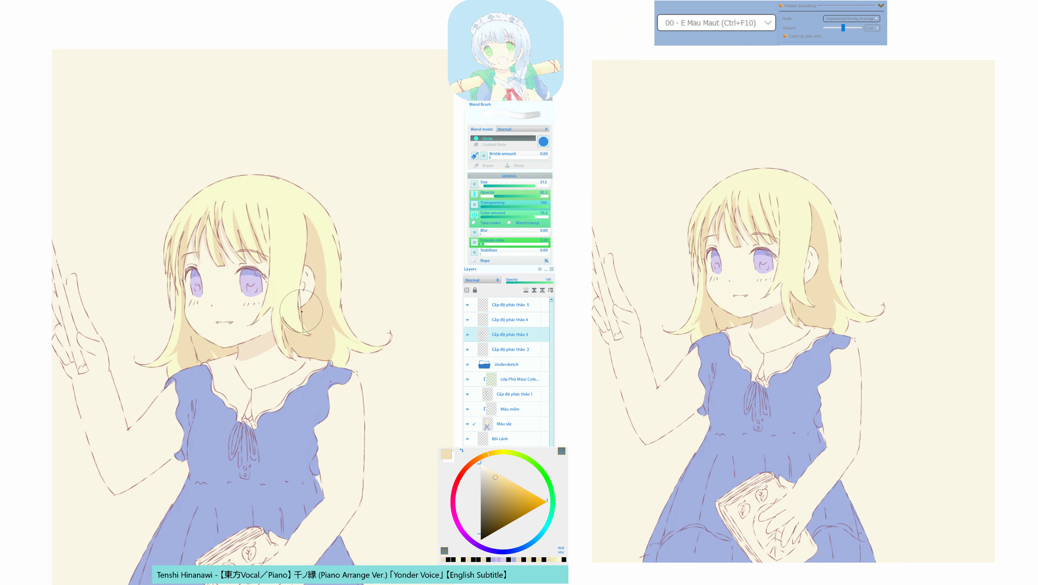
Sample the iris purple, mask small reflection shapes in the lower part of both irises with Hard Color, and convert the mask to a selection.
{"action": "left_click", "coordinate": [250, 280], "text": "alt"}
{"action": "key", "text": "F10"}
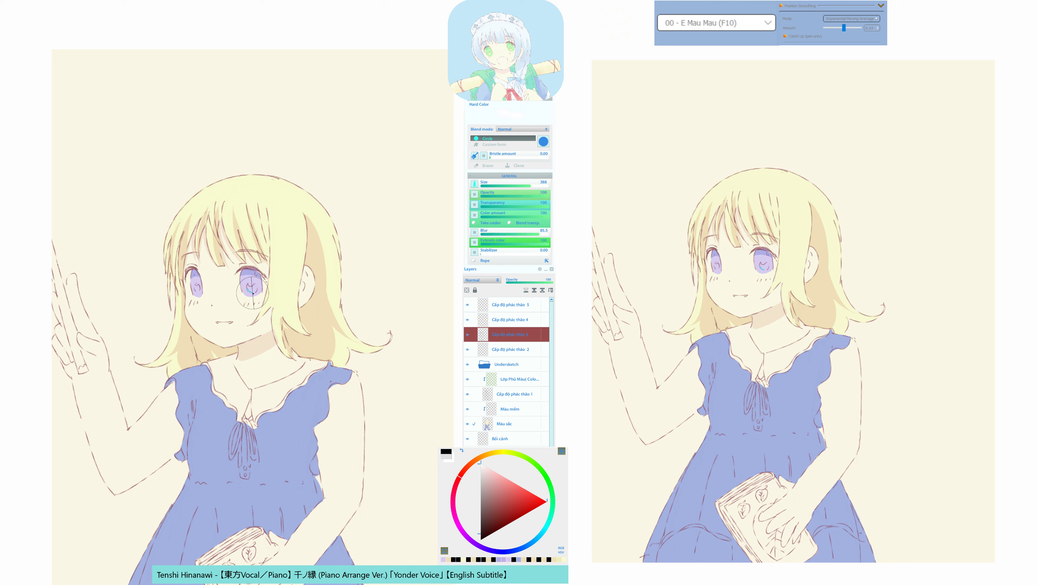
{"action": "left_click_drag", "start_coordinate": [253, 293], "coordinate": [255, 287]}
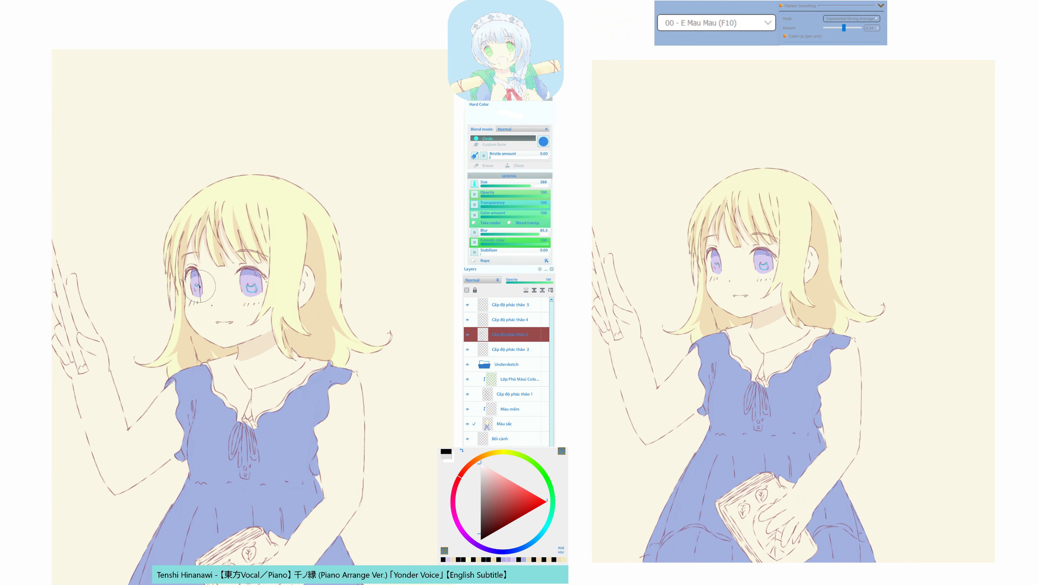
{"action": "mouse_move", "coordinate": [200, 286]}
{"action": "left_mouse_down"}
{"action": "mouse_move", "coordinate": [292, 323]}
{"action": "mouse_move", "coordinate": [257, 277]}
{"action": "left_mouse_up"}
{"action": "key", "text": "h"}
{"action": "key", "text": "h"}
{"action": "key", "text": "q"}
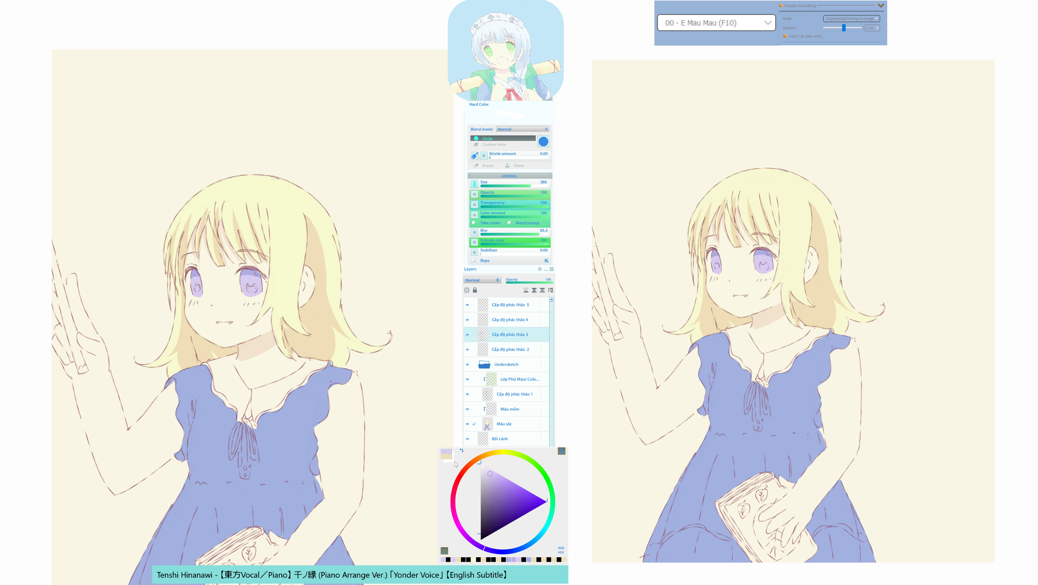
Choose a paler violet for the iris reflections and make the Màu sắc layer active.
{"action": "left_click", "coordinate": [487, 470]}
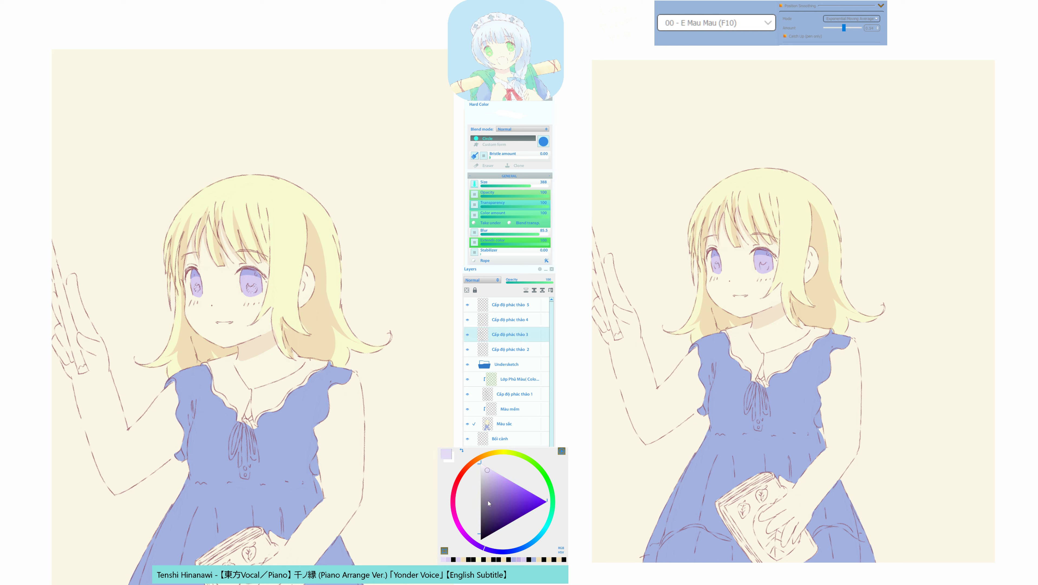
{"action": "left_click", "coordinate": [472, 543]}
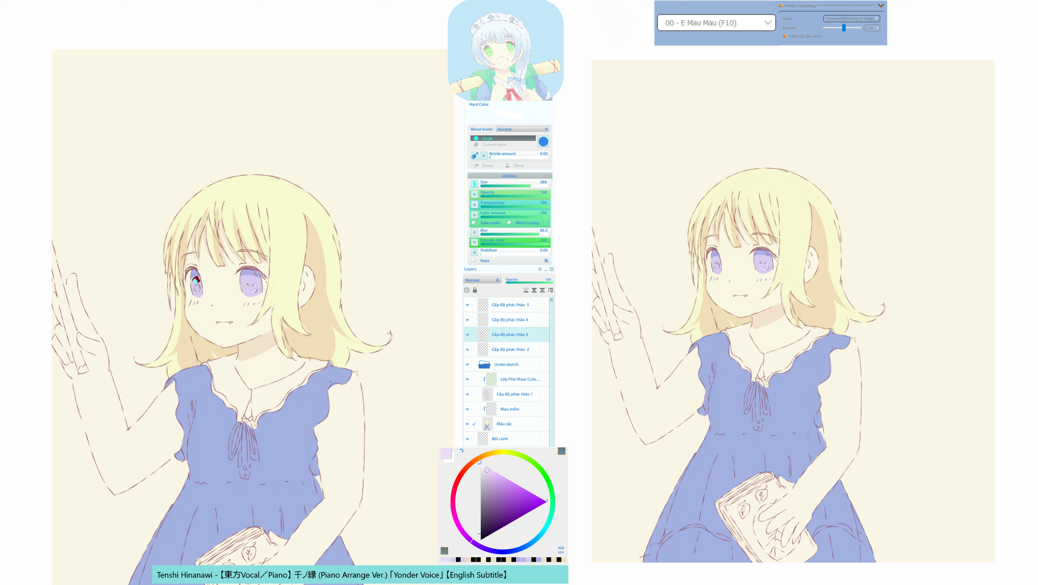
{"action": "key", "text": "ctrl"}
{"action": "left_click", "coordinate": [252, 282], "text": "ctrl"}
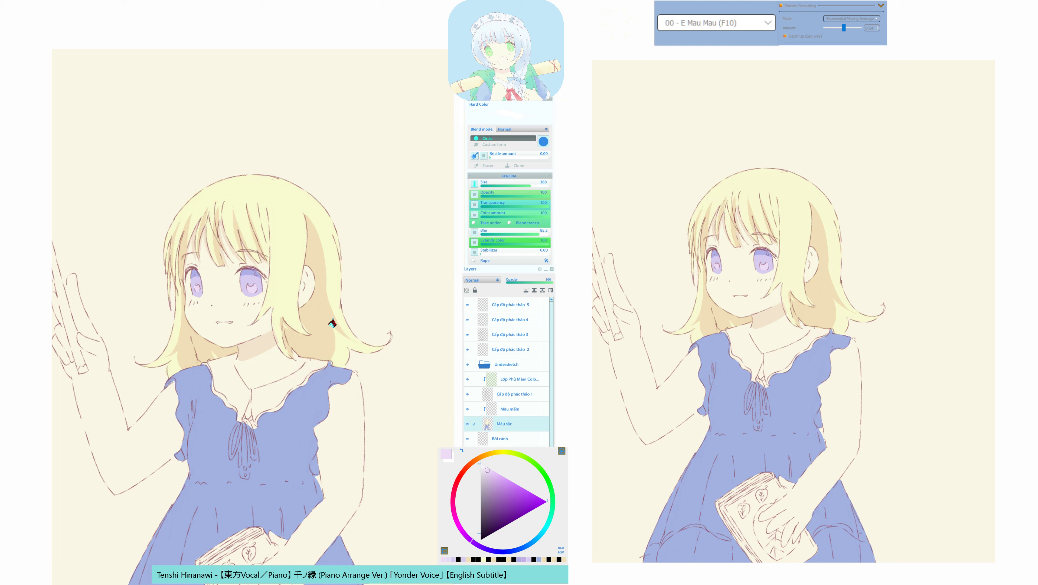
Resample the iris purple with the blend brush, shift it to a very pale pink and colour the eye reflections with Hard Color.
{"action": "key", "text": "ctrl+F10"}
{"action": "left_click", "coordinate": [251, 280], "text": "alt"}
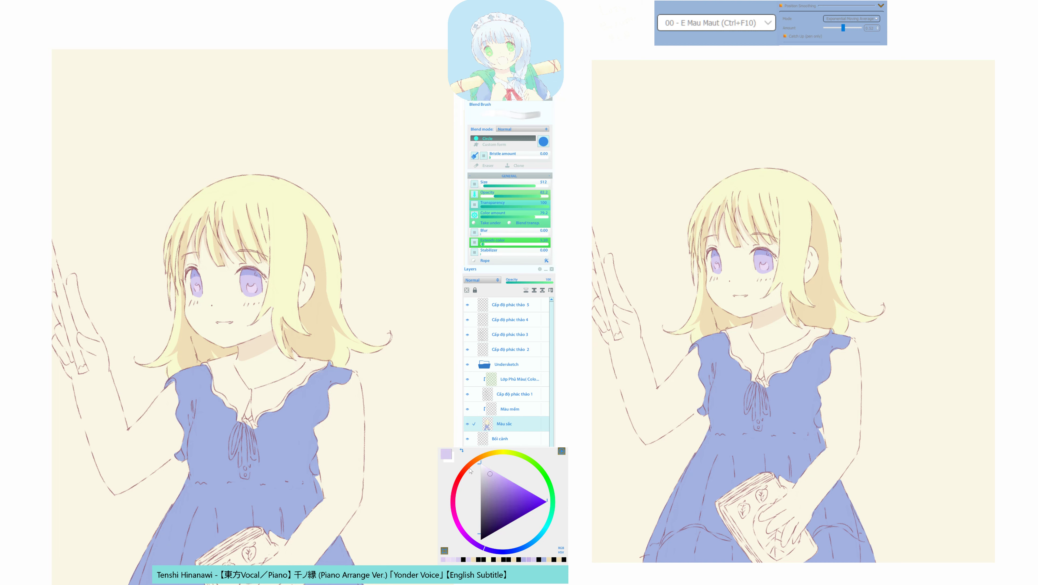
{"action": "left_click", "coordinate": [490, 470]}
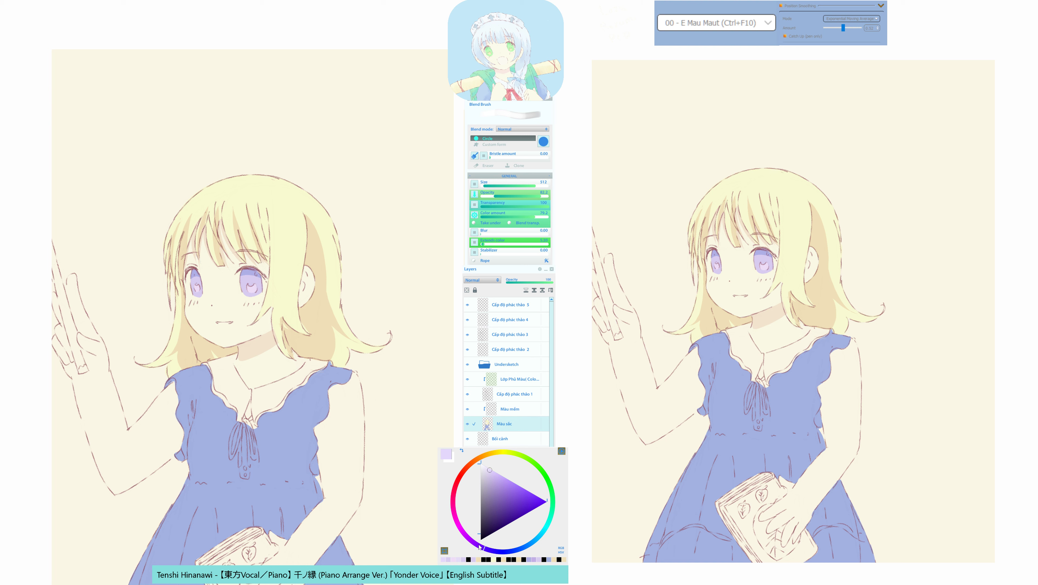
{"action": "left_click", "coordinate": [462, 529]}
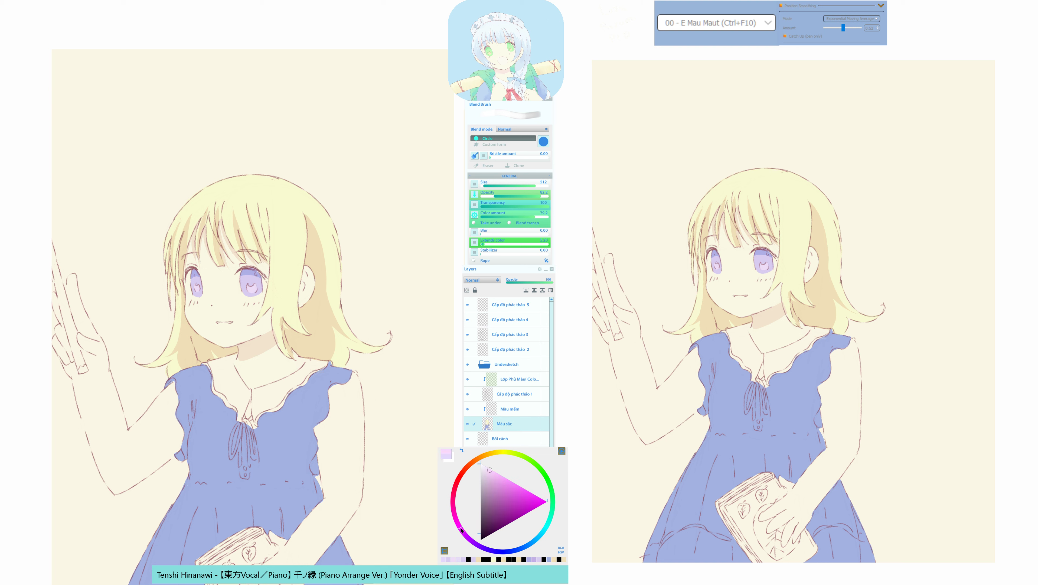
{"action": "key", "text": "F10"}
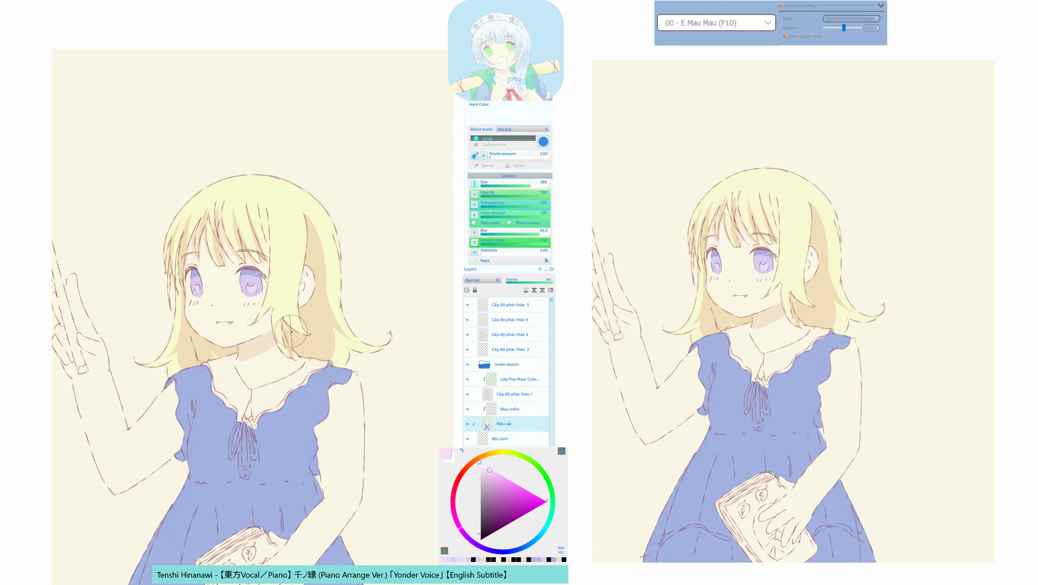
{"action": "left_click", "coordinate": [488, 470]}
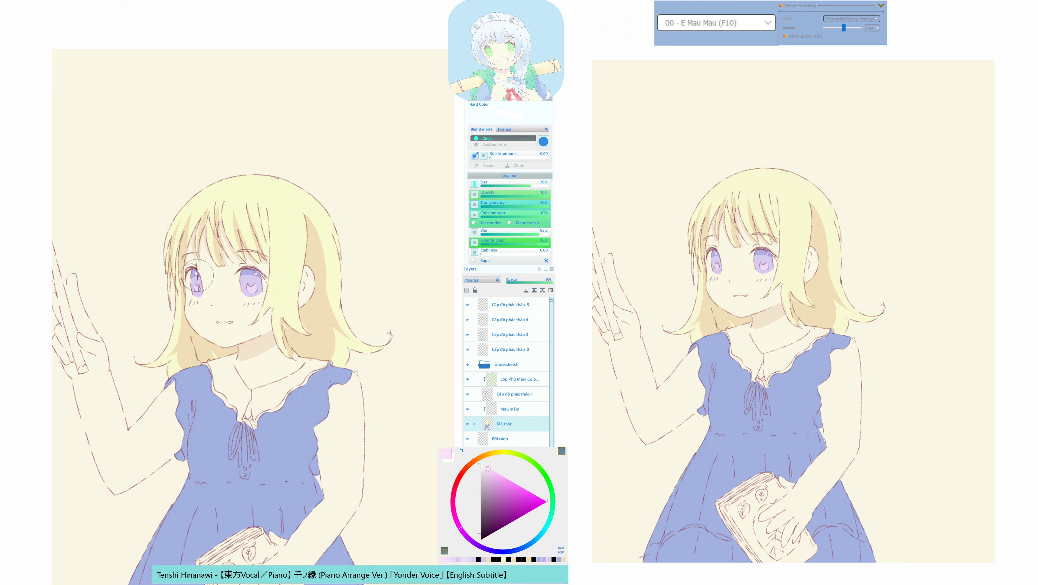
{"action": "key", "text": "m"}
{"action": "key", "text": "m"}
Outline the raised arm from wrist to elbow to sleeve with closed mask strokes and convert the mask to a selection.
{"action": "left_click_drag", "start_coordinate": [278, 287], "coordinate": [331, 239]}
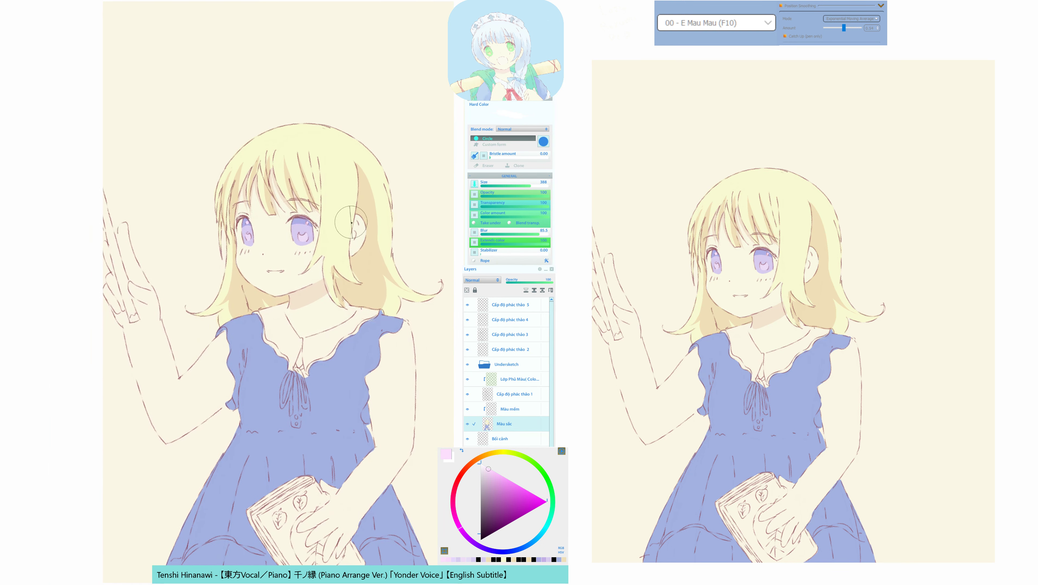
{"action": "key", "text": "m"}
{"action": "key", "text": "m"}
{"action": "left_click_drag", "start_coordinate": [329, 335], "coordinate": [329, 333]}
{"action": "left_click", "coordinate": [287, 250], "text": "alt"}
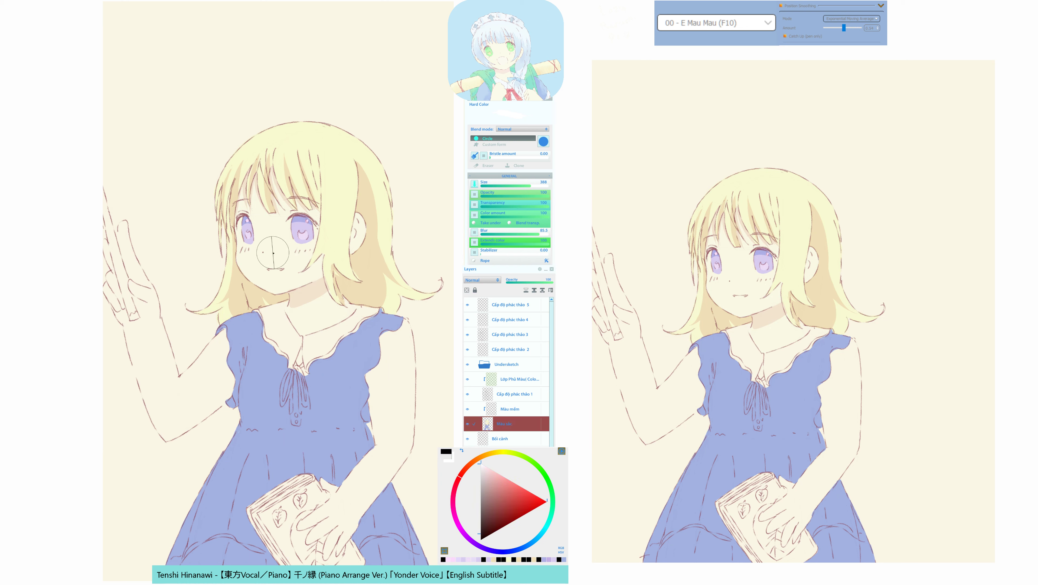
{"action": "left_click_drag", "start_coordinate": [222, 329], "coordinate": [179, 375]}
{"action": "left_click_drag", "start_coordinate": [160, 318], "coordinate": [178, 377]}
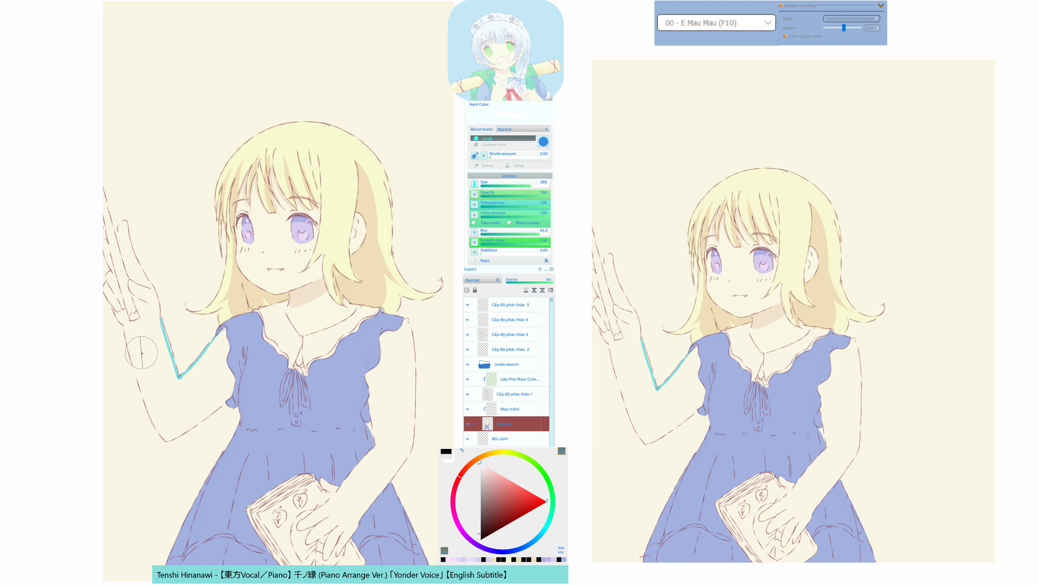
{"action": "mouse_move", "coordinate": [124, 327]}
{"action": "left_mouse_down"}
{"action": "mouse_move", "coordinate": [165, 440]}
{"action": "mouse_move", "coordinate": [250, 371]}
{"action": "left_mouse_up"}
{"action": "left_click_drag", "start_coordinate": [180, 434], "coordinate": [244, 385]}
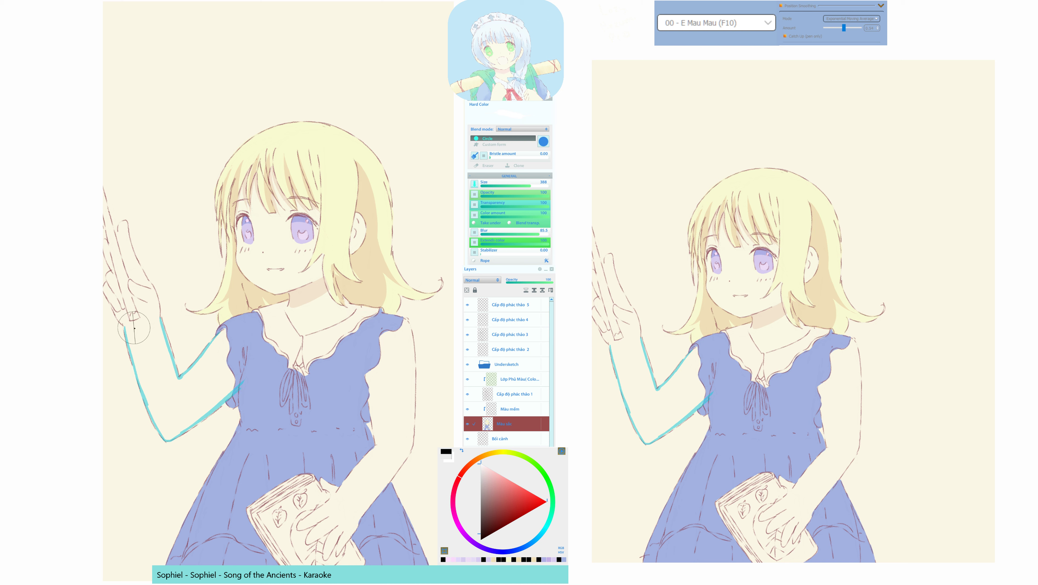
{"action": "left_click_drag", "start_coordinate": [123, 327], "coordinate": [160, 321]}
{"action": "mouse_move", "coordinate": [170, 343]}
{"action": "left_mouse_down"}
{"action": "mouse_move", "coordinate": [177, 369]}
{"action": "mouse_move", "coordinate": [228, 331]}
{"action": "left_mouse_up"}
{"action": "key", "text": "q"}
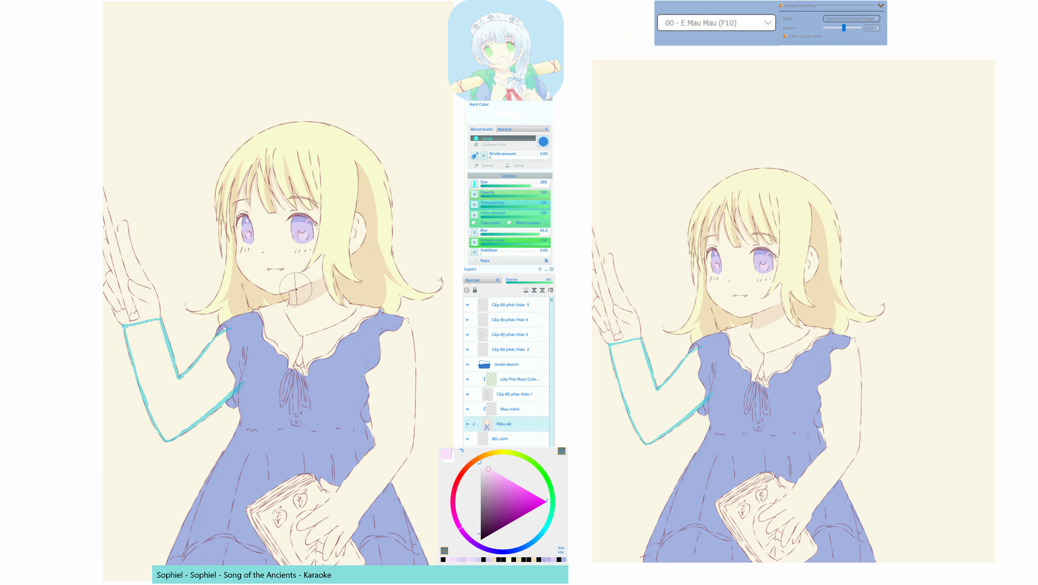
Sample the face's pale skin colour and fill the outlined raised arm with it.
{"action": "left_click", "coordinate": [278, 239], "text": "alt"}
{"action": "key", "text": "g"}
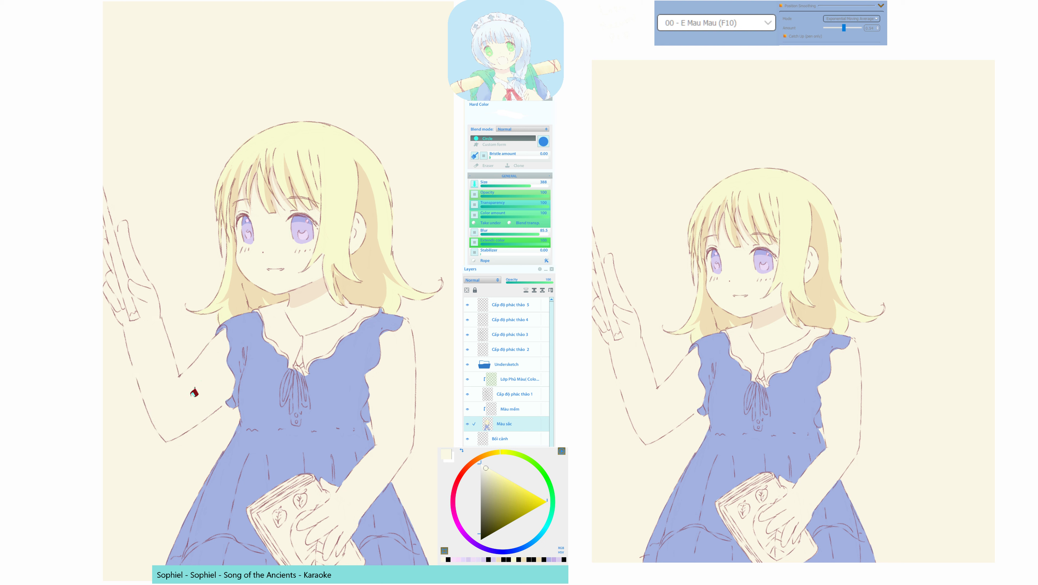
{"action": "left_click_drag", "start_coordinate": [182, 393], "coordinate": [188, 413]}
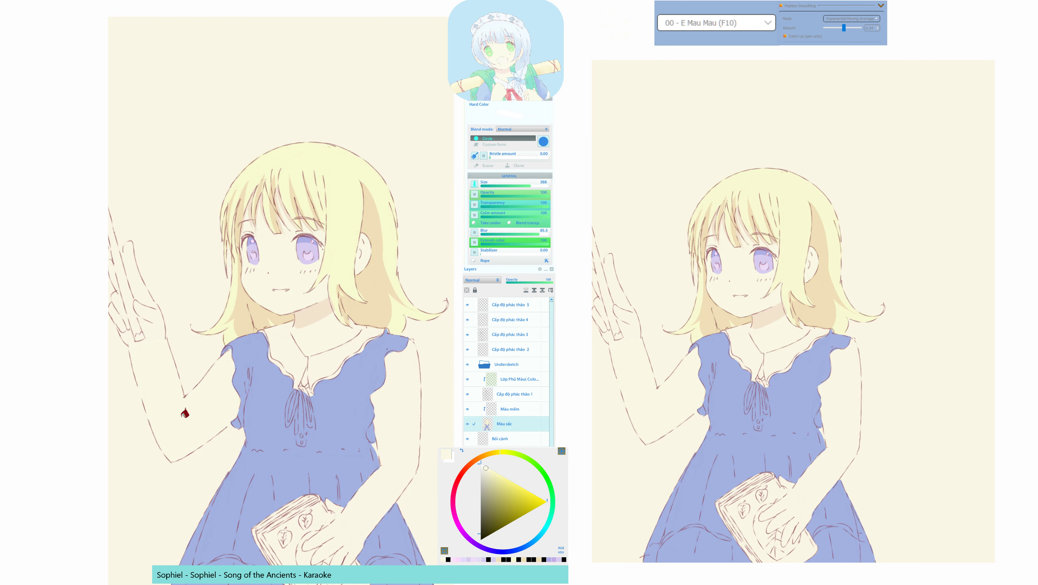
Outline the outer edge and curled finger of the raised hand with mask strokes and convert the mask to a selection.
{"action": "left_click", "coordinate": [93, 300], "text": "alt"}
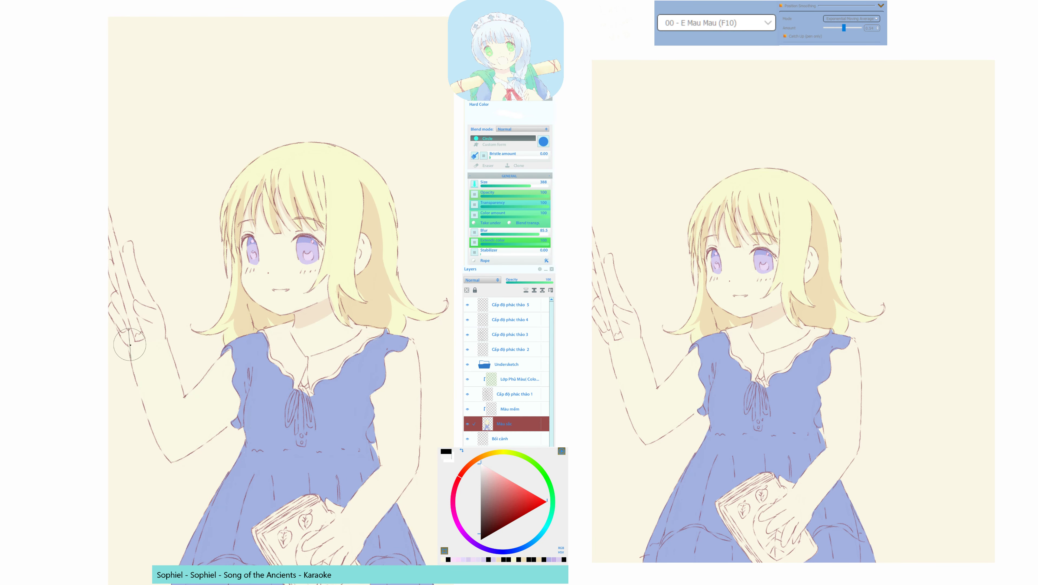
{"action": "left_click_drag", "start_coordinate": [132, 348], "coordinate": [114, 301]}
{"action": "mouse_move", "coordinate": [113, 287]}
{"action": "left_mouse_down"}
{"action": "mouse_move", "coordinate": [109, 263]}
{"action": "mouse_move", "coordinate": [115, 276]}
{"action": "left_mouse_up"}
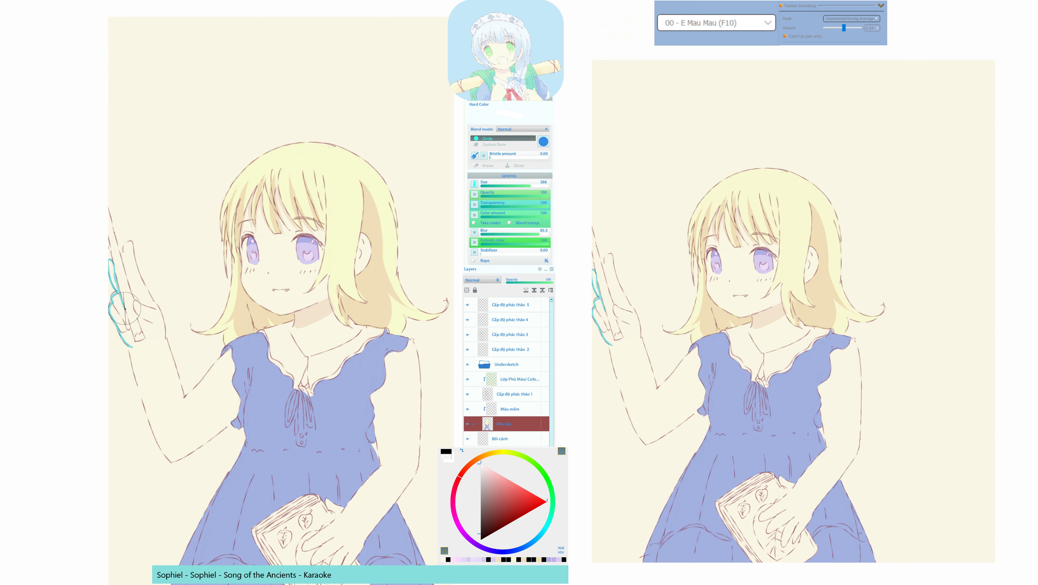
{"action": "left_click_drag", "start_coordinate": [128, 320], "coordinate": [133, 343]}
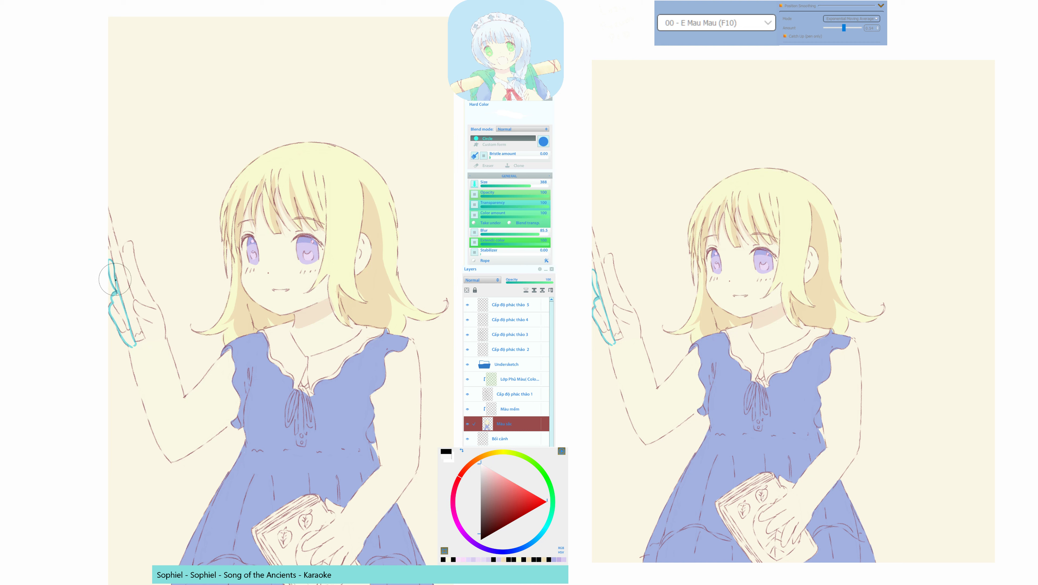
{"action": "key", "text": "F11"}
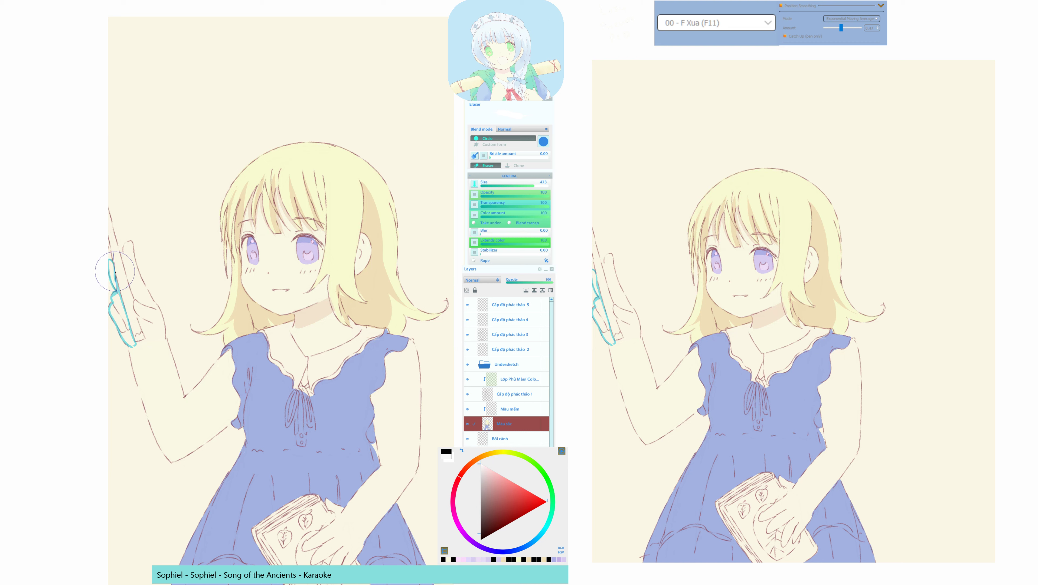
{"action": "key", "text": "F10"}
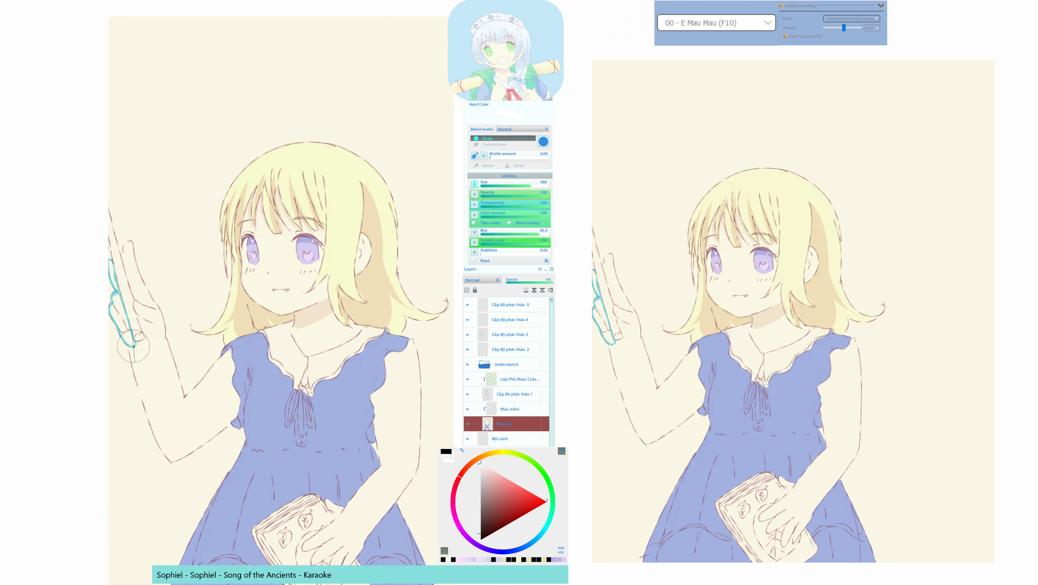
{"action": "key", "text": "q"}
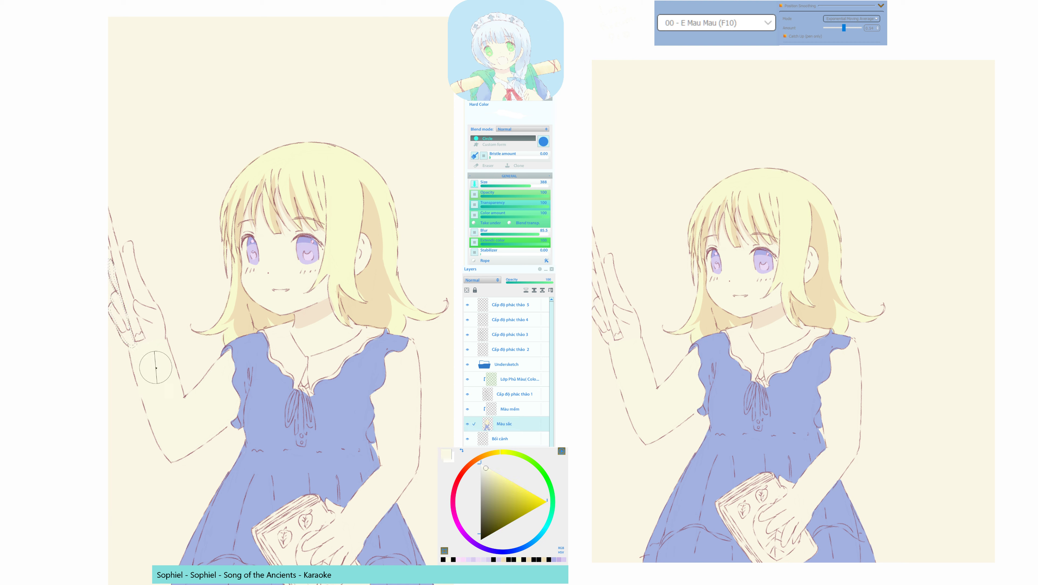
Sample the pale skin colour from the forearm and fill the outlined part of the raised hand.
{"action": "left_click", "coordinate": [157, 366], "text": "alt"}
{"action": "key", "text": "g"}
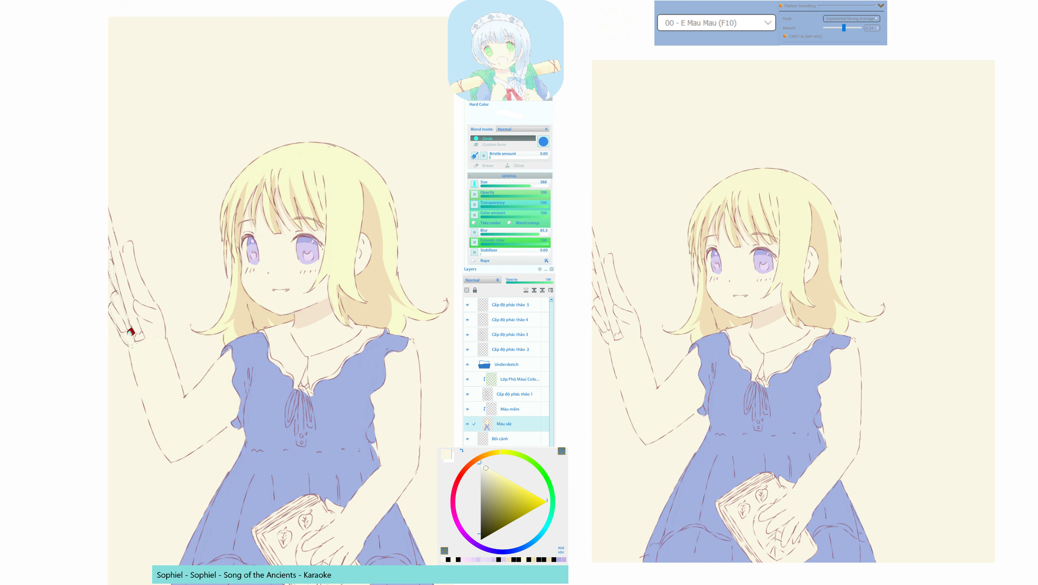
{"action": "left_click", "coordinate": [153, 356], "text": "alt"}
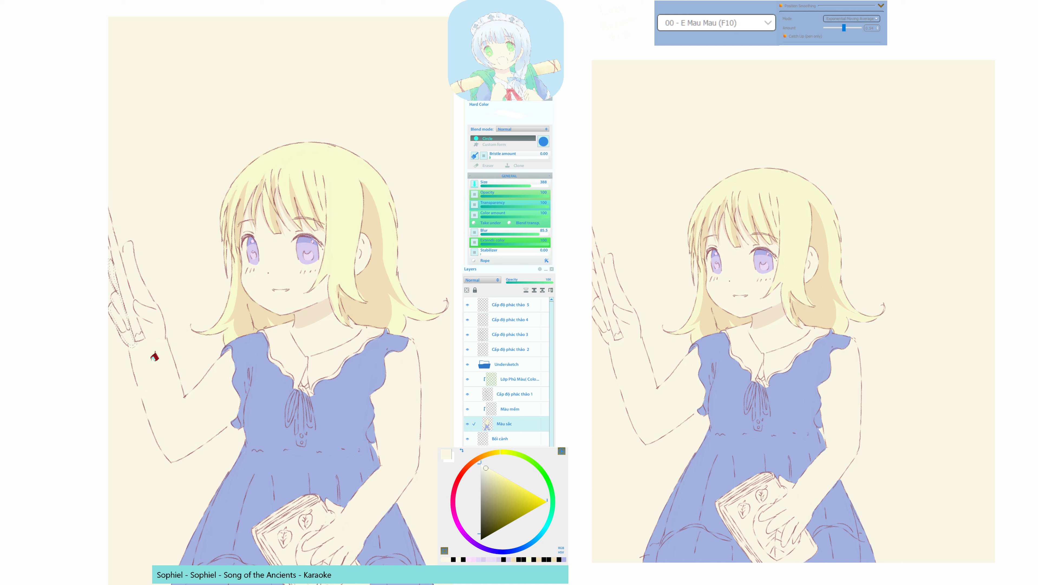
{"action": "left_click", "coordinate": [157, 356], "text": "alt"}
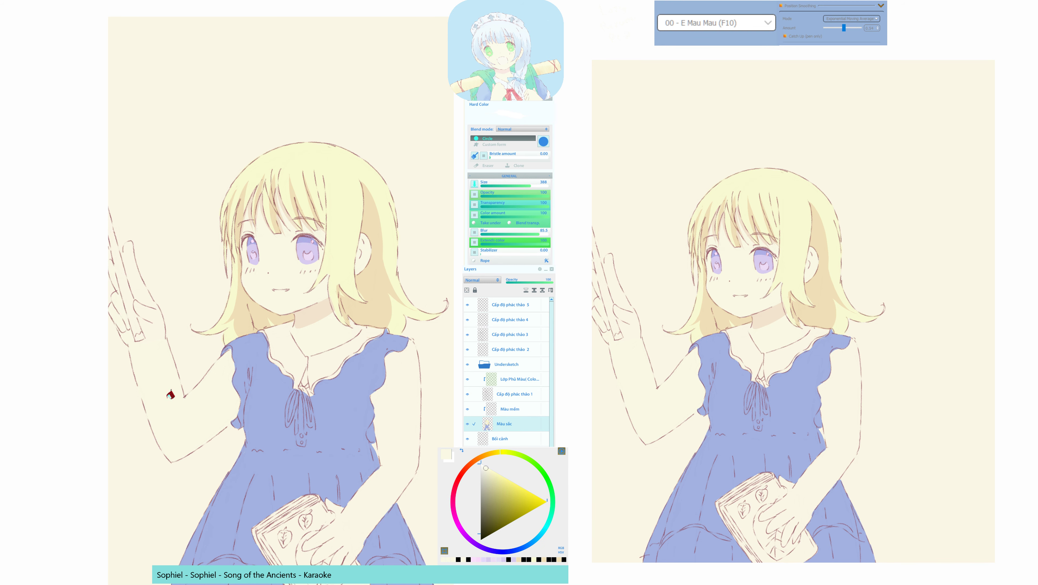
{"action": "left_click_drag", "start_coordinate": [173, 401], "coordinate": [150, 369]}
Outline the narrow frill area beside the sleeve nearest the raised arm with a closed mask stroke and convert the mask to a selection.
{"action": "left_click", "coordinate": [175, 307], "text": "alt"}
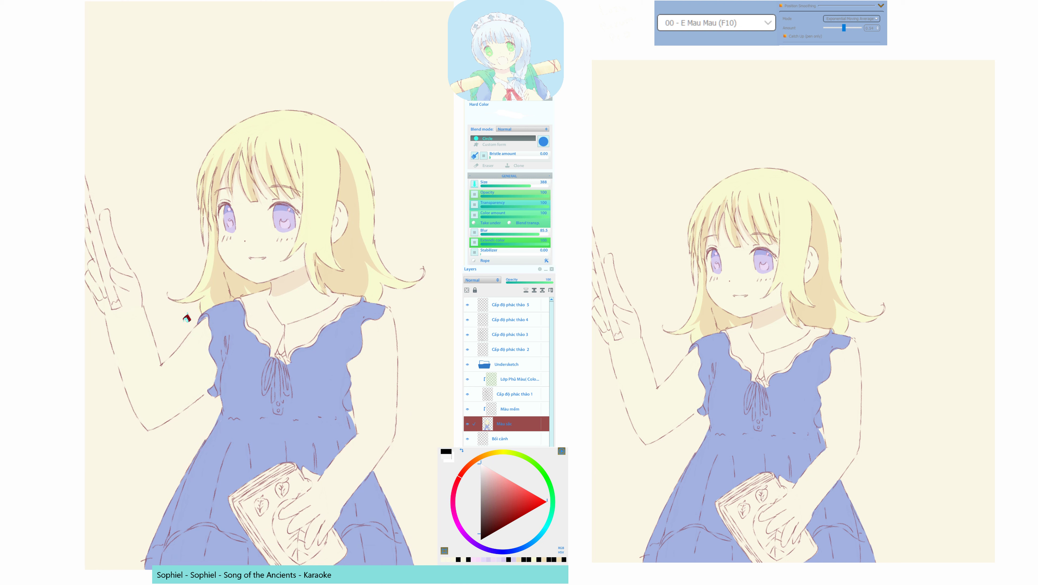
{"action": "mouse_move", "coordinate": [197, 320]}
{"action": "left_mouse_down"}
{"action": "mouse_move", "coordinate": [203, 394]}
{"action": "mouse_move", "coordinate": [214, 397]}
{"action": "mouse_move", "coordinate": [228, 339]}
{"action": "mouse_move", "coordinate": [208, 309]}
{"action": "mouse_move", "coordinate": [186, 326]}
{"action": "left_mouse_up"}
{"action": "key", "text": "q"}
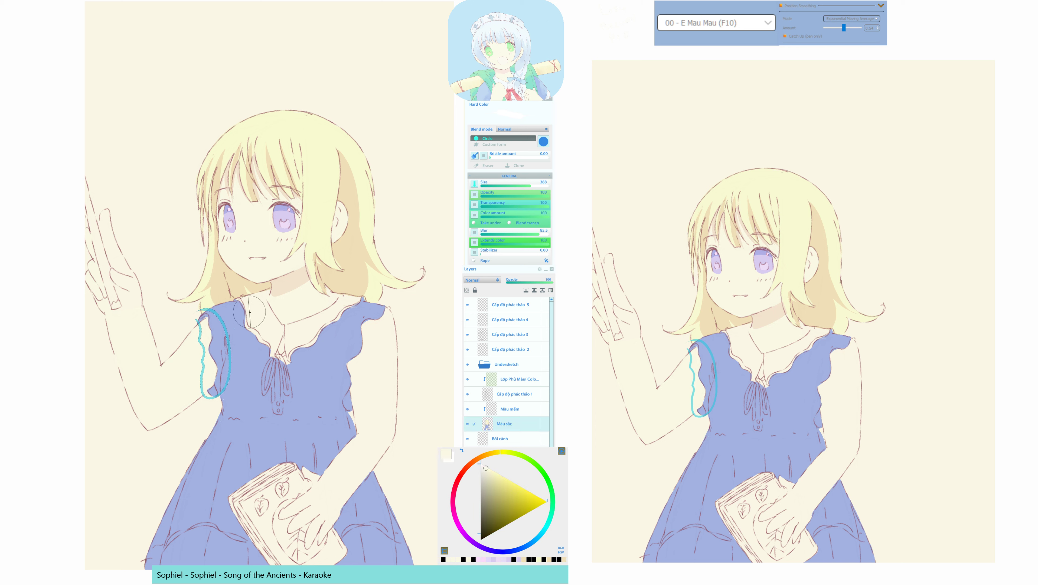
Sample the peach shadow colour under the chin, adjust it slightly and fill the outlined frill area beside the sleeve with it.
{"action": "left_click", "coordinate": [289, 280], "text": "alt"}
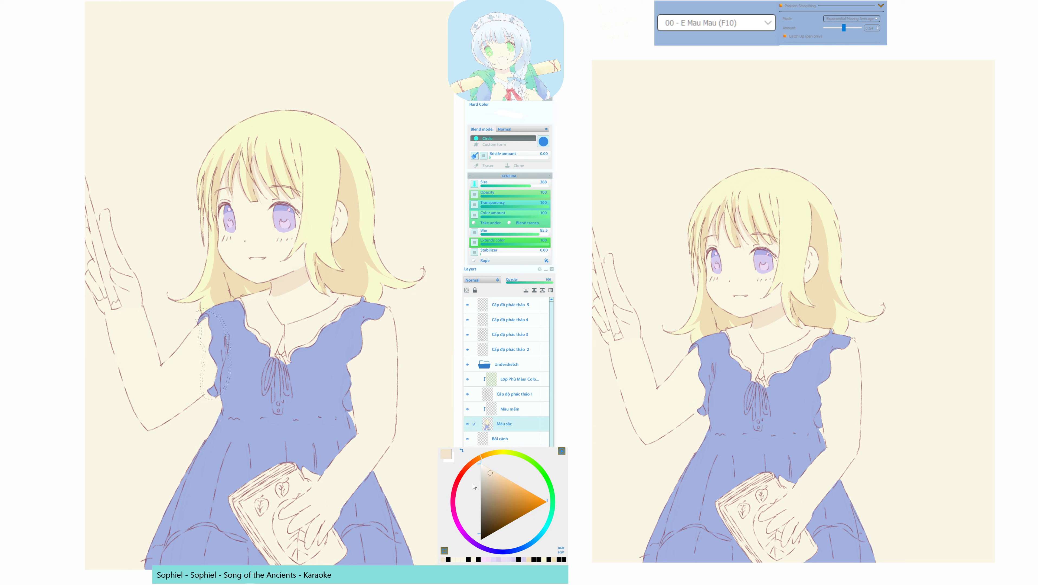
{"action": "left_click", "coordinate": [490, 473]}
{"action": "left_click", "coordinate": [483, 459]}
{"action": "left_click", "coordinate": [204, 366]}
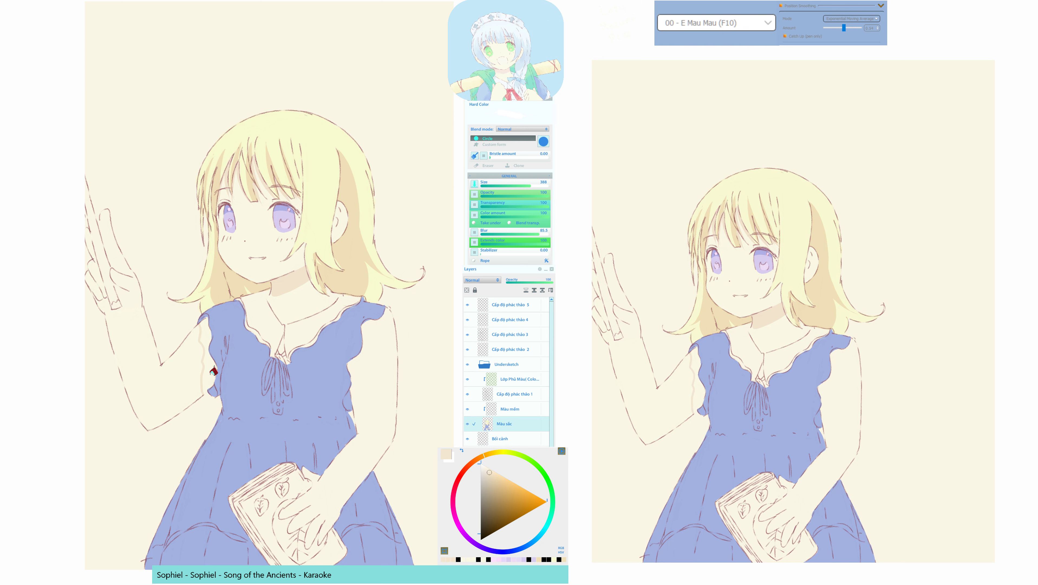
{"action": "left_click", "coordinate": [213, 372]}
{"action": "left_click_drag", "start_coordinate": [237, 426], "coordinate": [211, 447]}
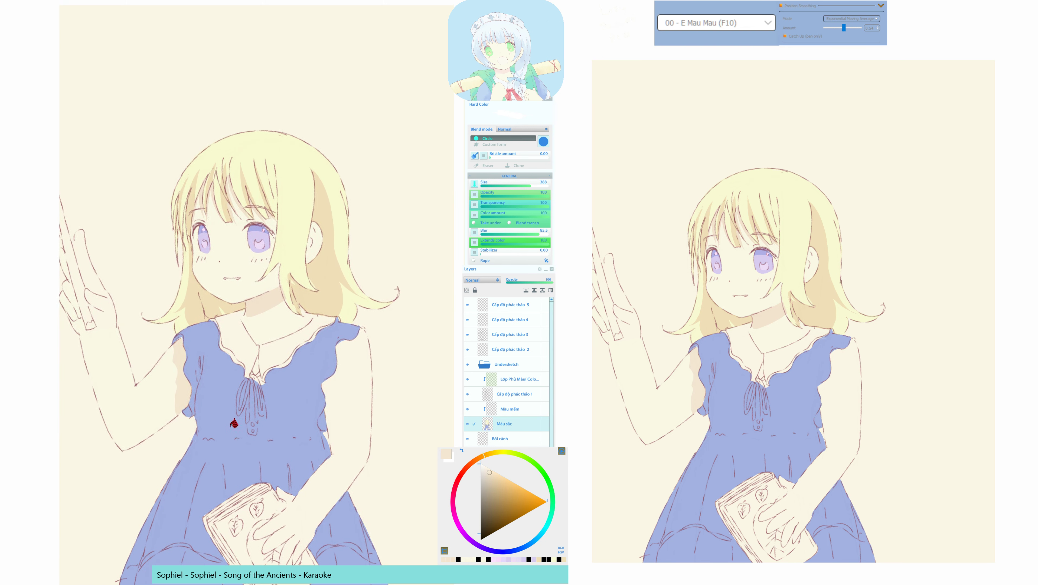
Try to outline the gap between the opposite shoulder frill and the upper arm as a mask selection, then deselect it.
{"action": "key", "text": "F7"}
{"action": "key", "text": "F10"}
{"action": "key", "text": "e"}
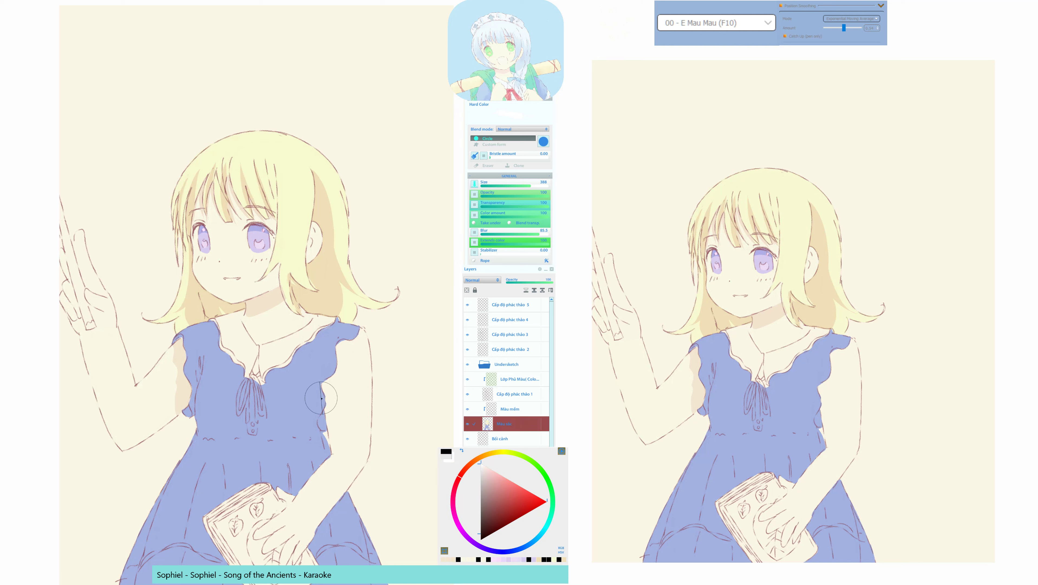
{"action": "left_click_drag", "start_coordinate": [325, 399], "coordinate": [368, 332]}
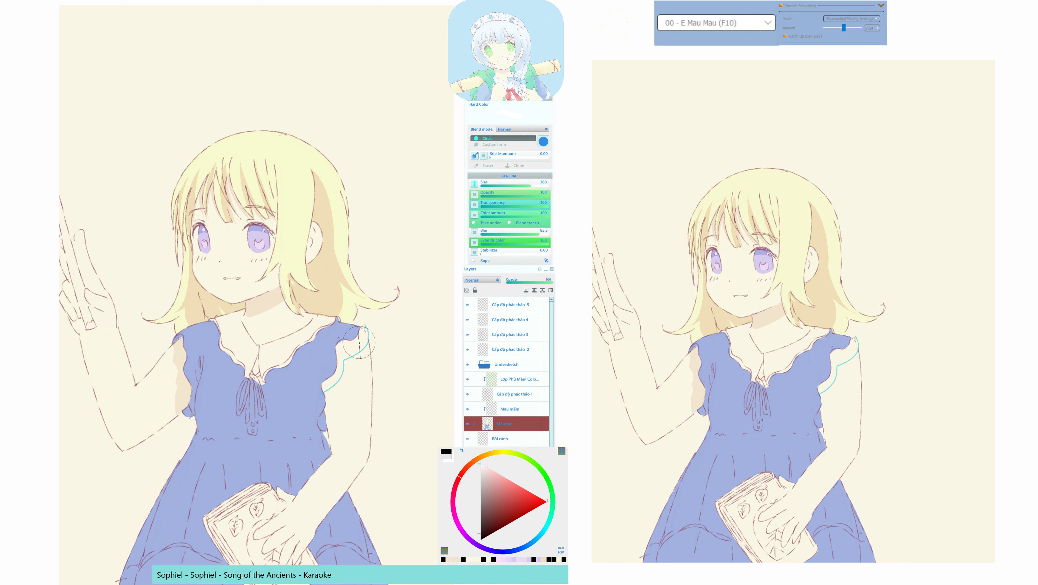
{"action": "key", "text": "d"}
{"action": "left_click", "coordinate": [359, 360]}
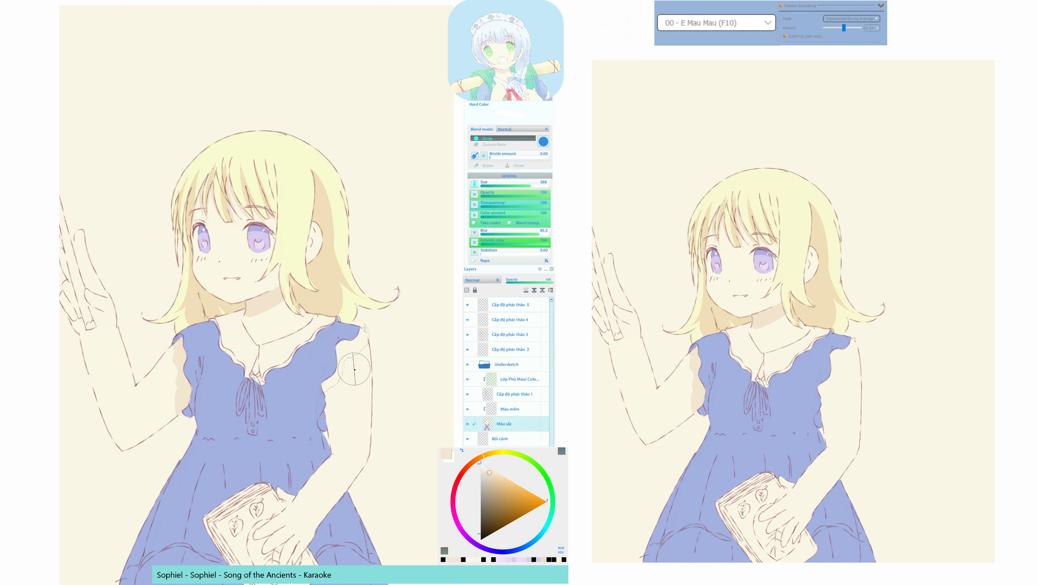
{"action": "key", "text": "ctrl+d"}
{"action": "left_click_drag", "start_coordinate": [277, 399], "coordinate": [299, 432]}
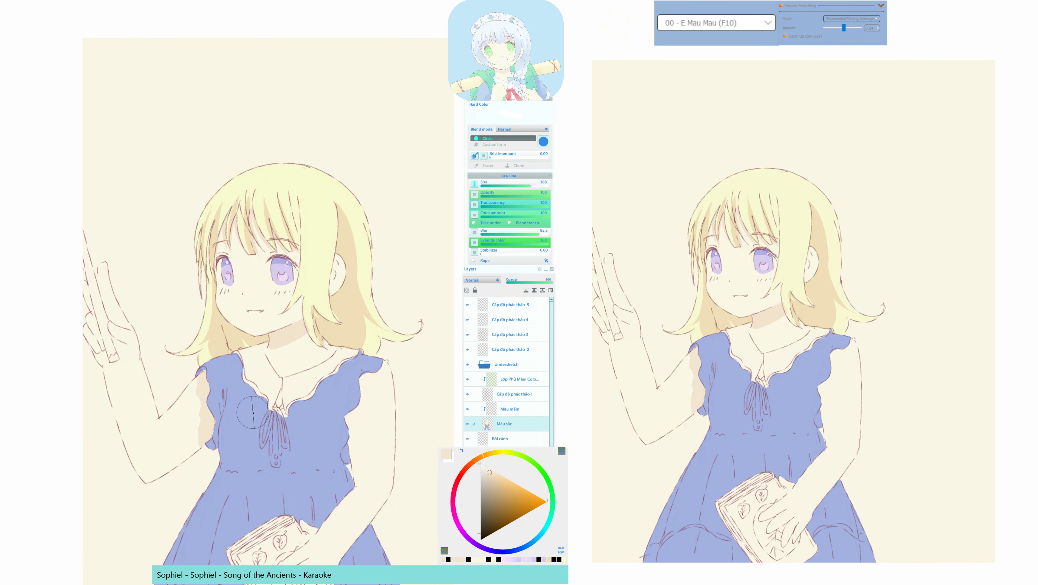
Outline the raised hand's inner finger and palm edge down to the wrist with mask strokes.
{"action": "left_click", "coordinate": [140, 398], "text": "alt"}
{"action": "key", "text": "e"}
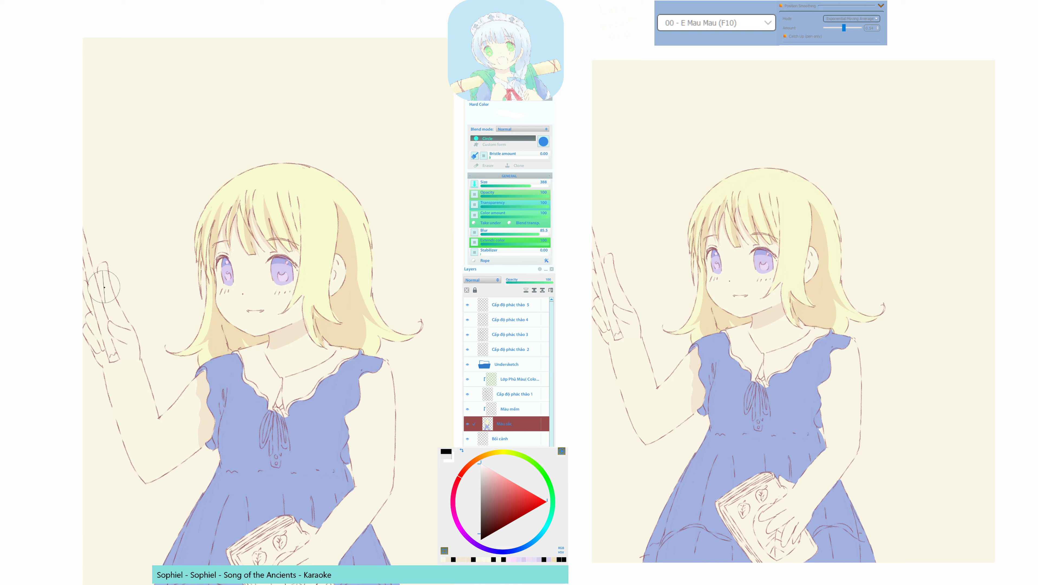
{"action": "mouse_move", "coordinate": [98, 282]}
{"action": "left_mouse_down"}
{"action": "mouse_move", "coordinate": [103, 266]}
{"action": "mouse_move", "coordinate": [134, 335]}
{"action": "mouse_move", "coordinate": [132, 366]}
{"action": "mouse_move", "coordinate": [116, 353]}
{"action": "mouse_move", "coordinate": [97, 267]}
{"action": "left_mouse_up"}
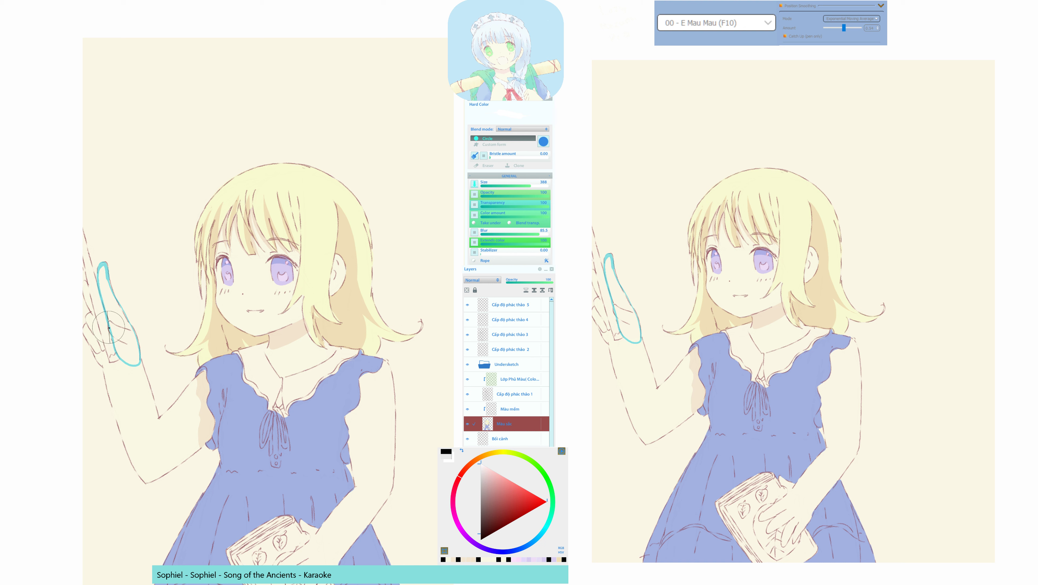
Refine the mask outline around the raised finger and palm by alternately erasing and repainting it, and convert the closed outline to a selection.
{"action": "key", "text": "F11"}
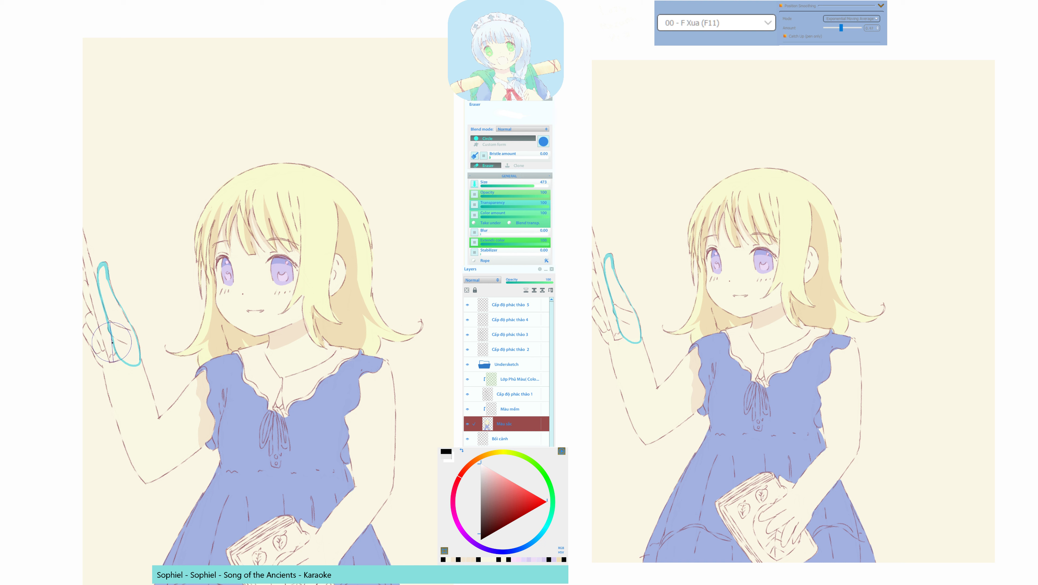
{"action": "key", "text": "F10"}
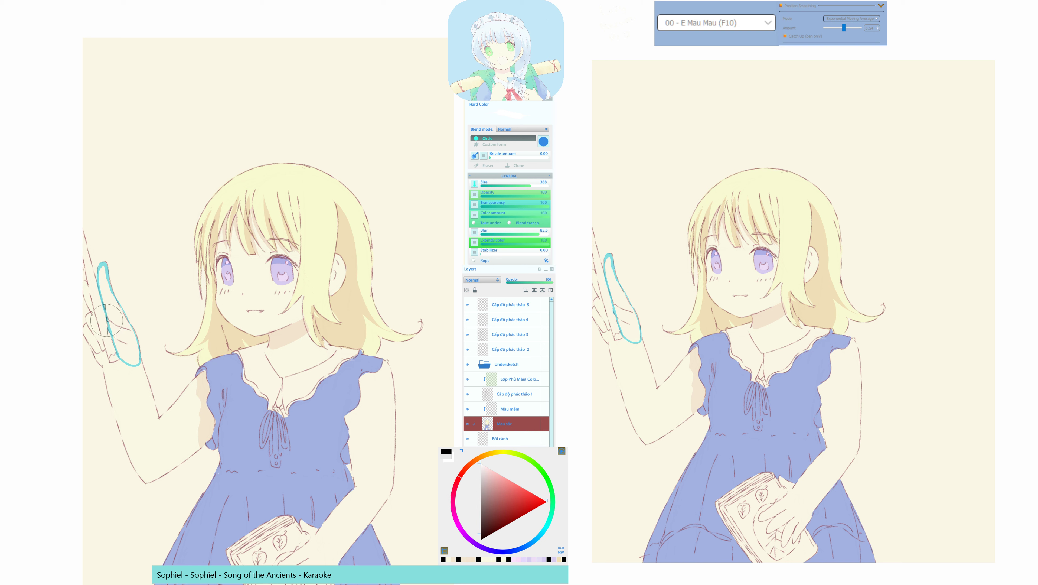
{"action": "key", "text": "F11"}
{"action": "key", "text": "F10"}
{"action": "key", "text": "F11"}
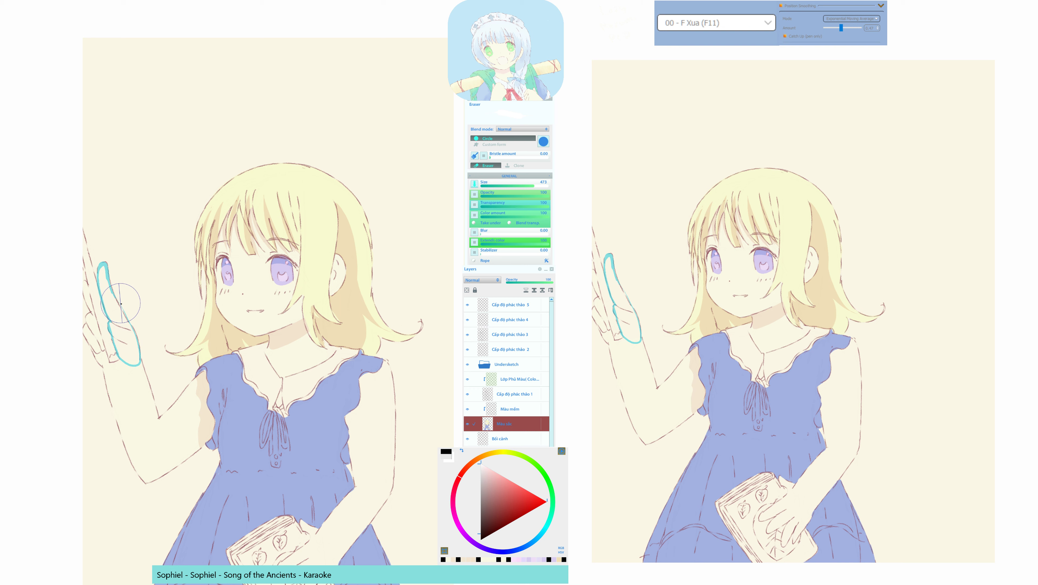
{"action": "key", "text": "F9"}
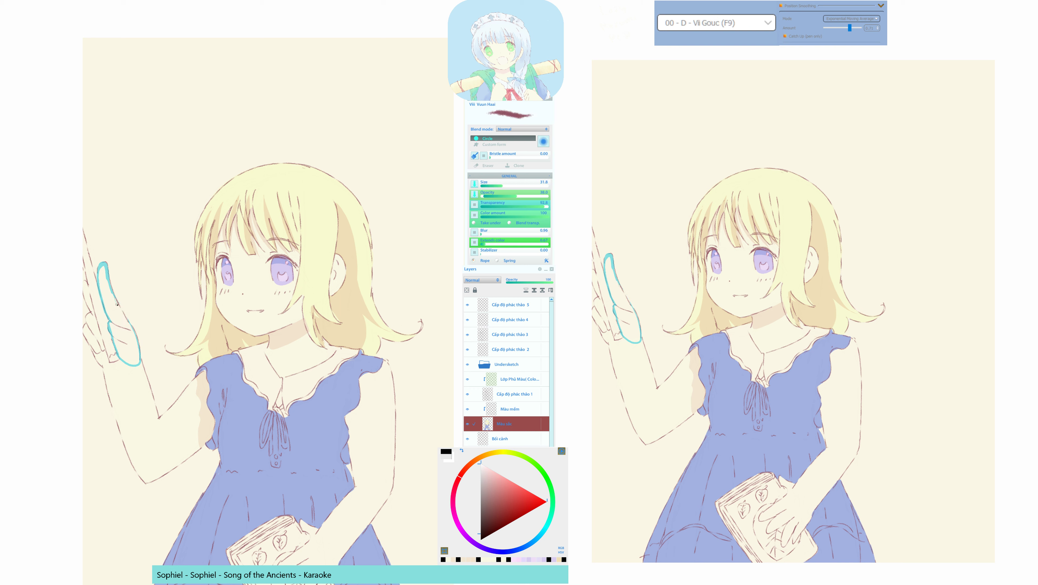
{"action": "key", "text": "F10"}
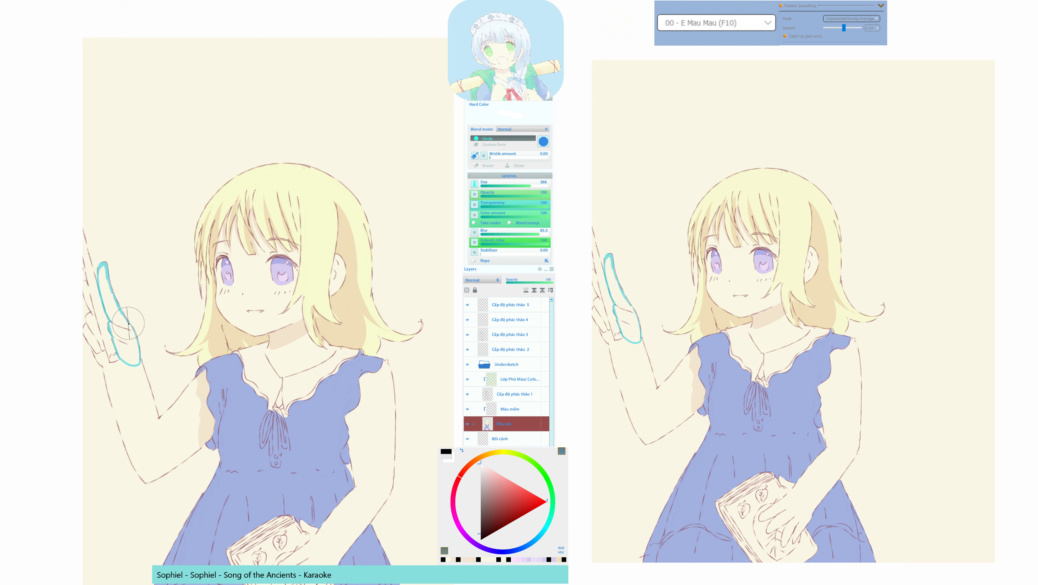
{"action": "key", "text": "F11"}
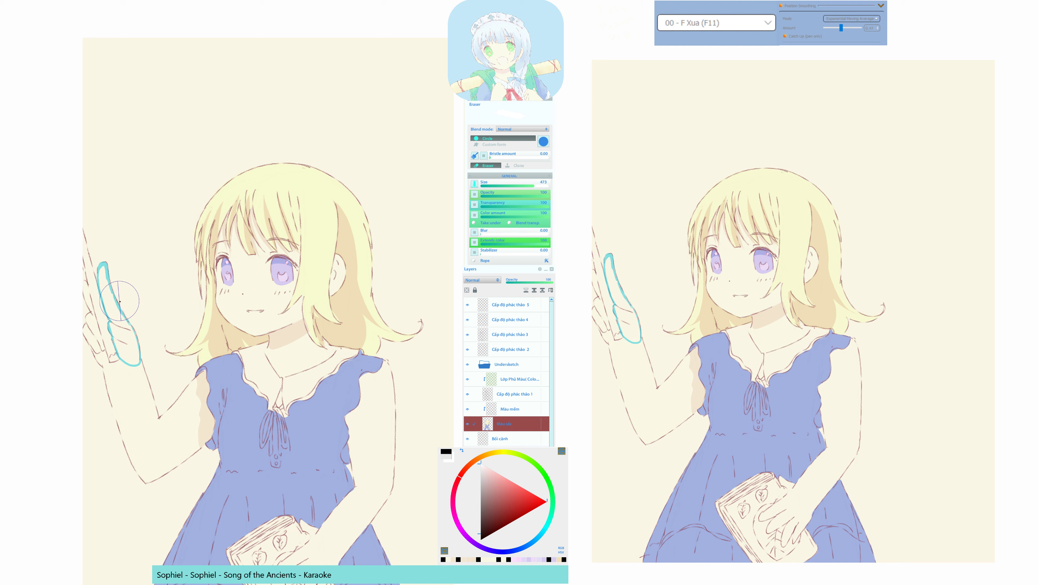
{"action": "key", "text": "F10"}
{"action": "mouse_move", "coordinate": [127, 320]}
{"action": "left_mouse_down"}
{"action": "mouse_move", "coordinate": [135, 337]}
{"action": "mouse_move", "coordinate": [119, 355]}
{"action": "left_mouse_up"}
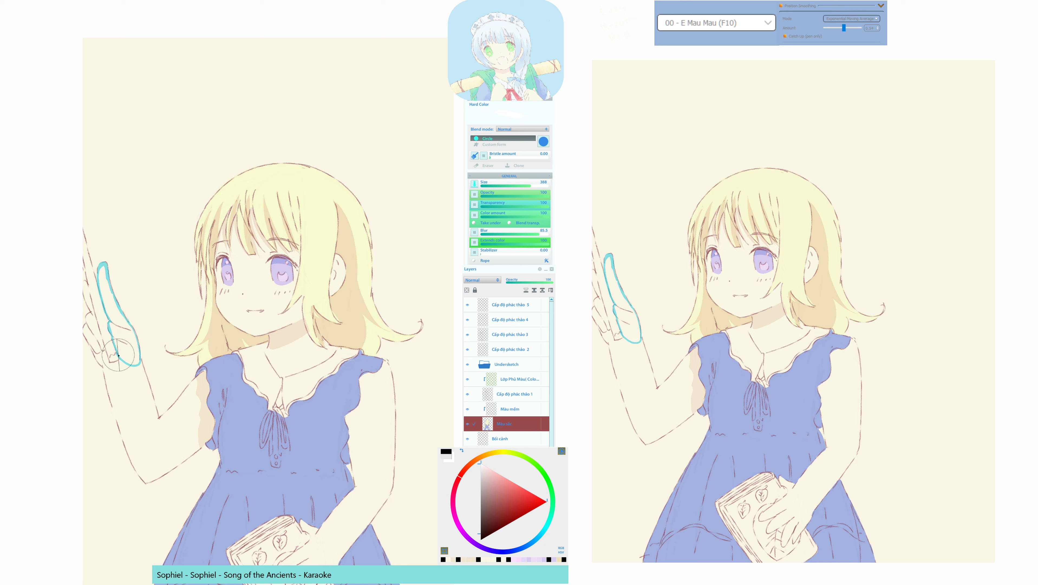
{"action": "key", "text": "q"}
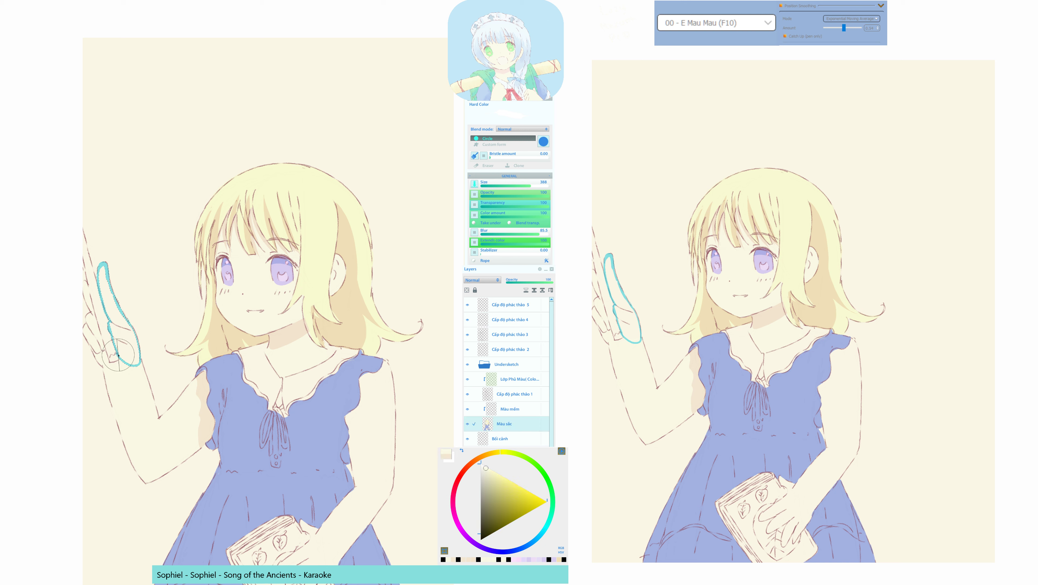
Sample the pale skin colour from the forearm, fill the outlined finger and palm with it and deselect.
{"action": "left_click", "coordinate": [138, 390], "text": "alt"}
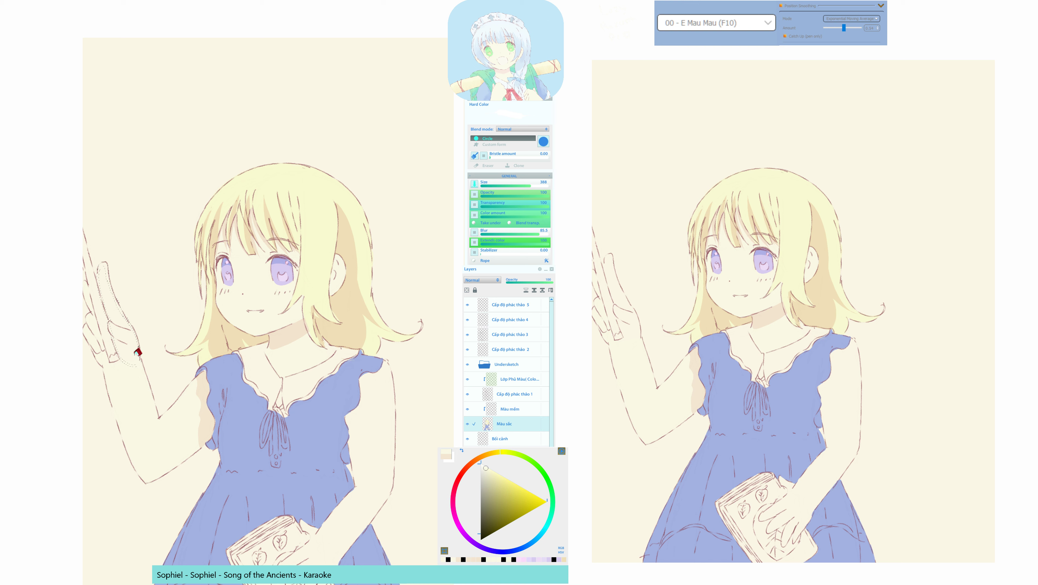
{"action": "key", "text": "ctrl+d"}
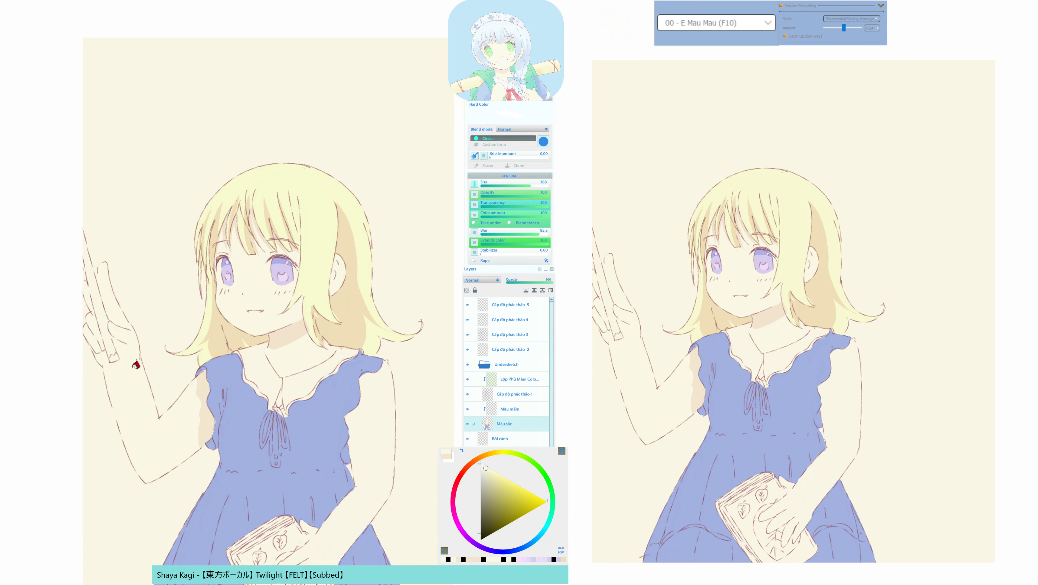
{"action": "mouse_move", "coordinate": [257, 394]}
{"action": "left_mouse_down"}
{"action": "mouse_move", "coordinate": [274, 372]}
{"action": "mouse_move", "coordinate": [259, 348]}
{"action": "mouse_move", "coordinate": [266, 403]}
{"action": "mouse_move", "coordinate": [256, 426]}
{"action": "mouse_move", "coordinate": [268, 413]}
{"action": "mouse_move", "coordinate": [244, 404]}
{"action": "left_mouse_up"}
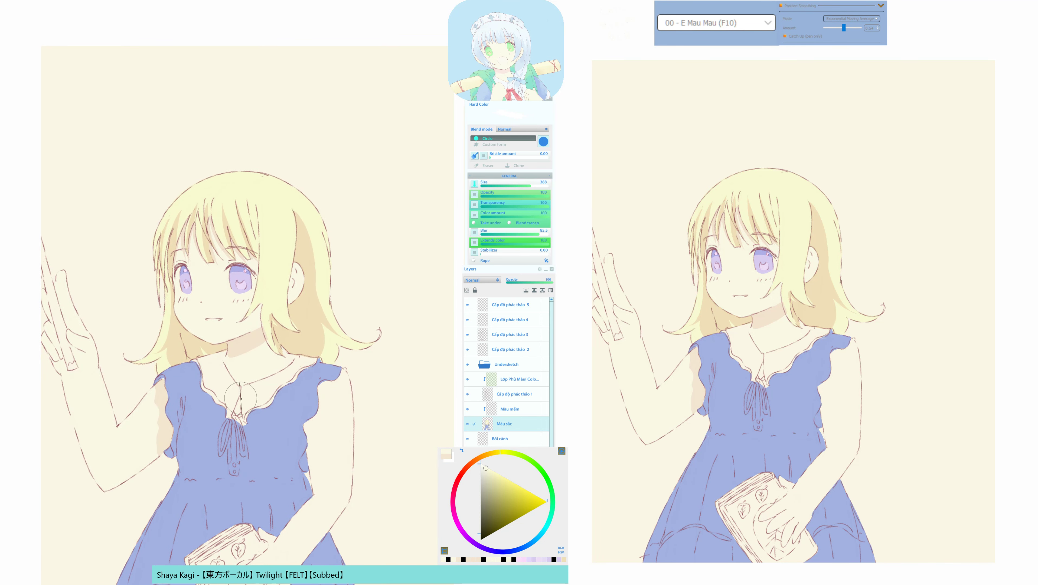
Outline both edges of the upper part of the thin stick in the raised hand with mask strokes and leave mask painting.
{"action": "left_click", "coordinate": [131, 344], "text": "alt"}
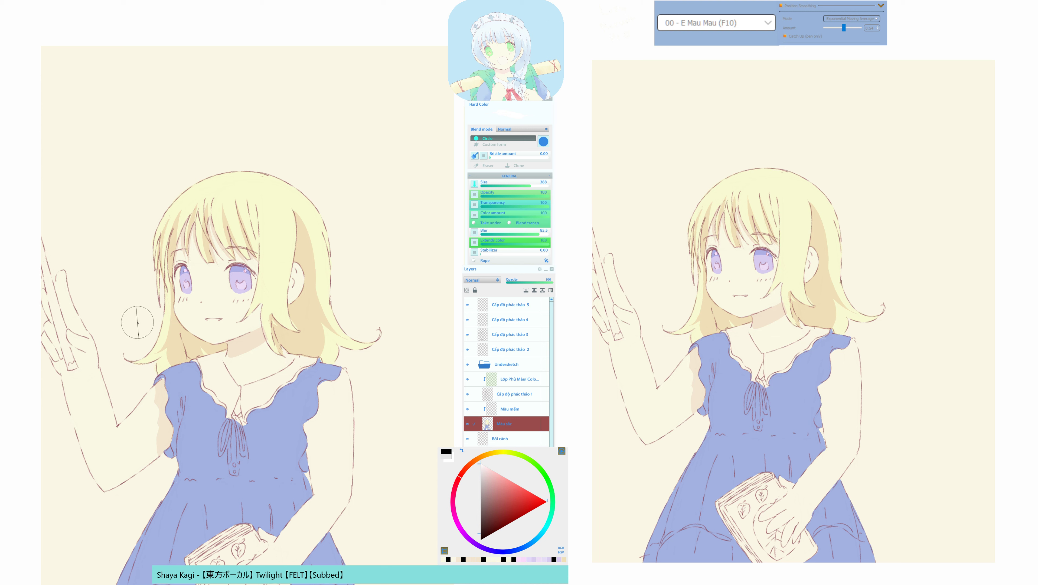
{"action": "mouse_move", "coordinate": [42, 240]}
{"action": "left_mouse_down"}
{"action": "mouse_move", "coordinate": [58, 295]}
{"action": "mouse_move", "coordinate": [36, 249]}
{"action": "mouse_move", "coordinate": [62, 315]}
{"action": "mouse_move", "coordinate": [47, 289]}
{"action": "mouse_move", "coordinate": [53, 317]}
{"action": "left_mouse_up"}
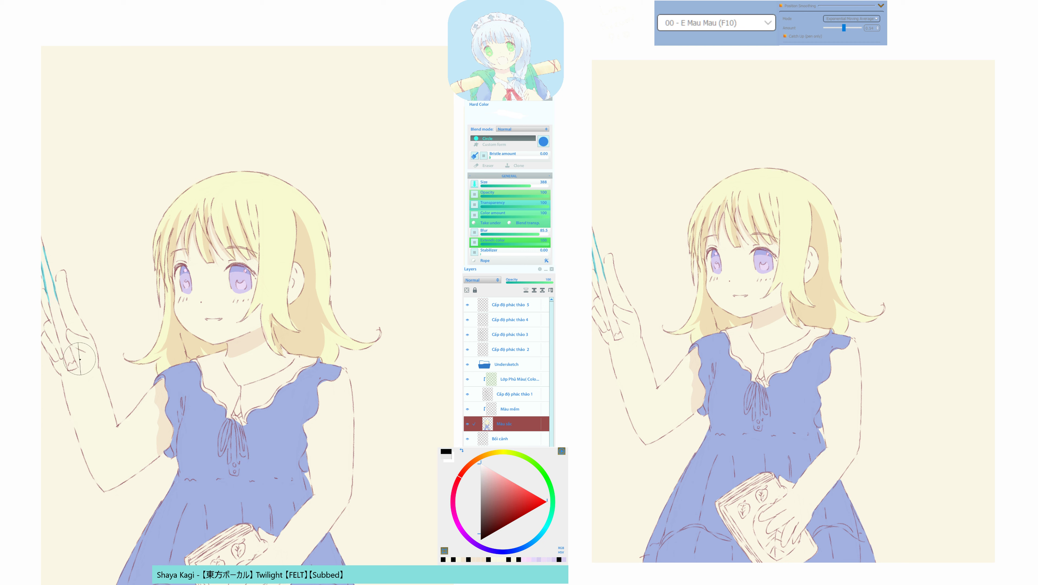
{"action": "left_click", "coordinate": [79, 351], "text": "alt"}
{"action": "key", "text": "ctrl+z"}
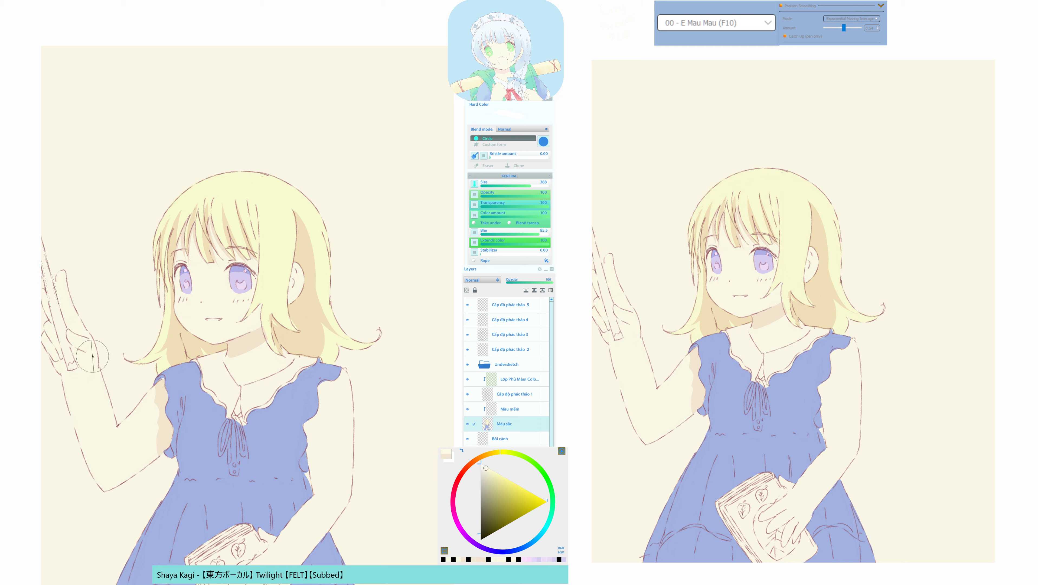
Mix a very pale pink with a red-orange hue and fill the upper part of the stick in the raised hand.
{"action": "left_click", "coordinate": [492, 474]}
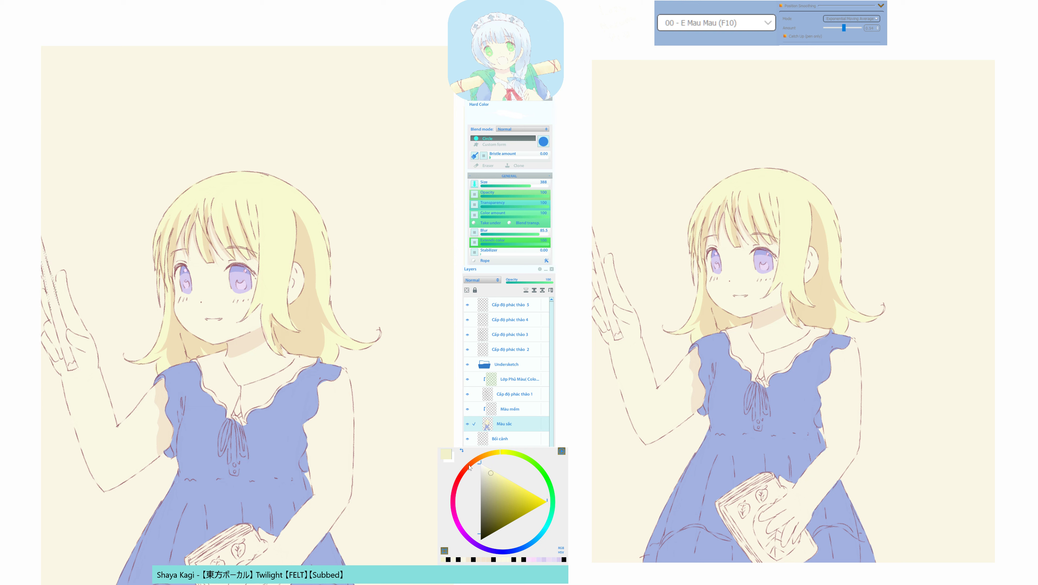
{"action": "left_click_drag", "start_coordinate": [469, 467], "coordinate": [466, 462]}
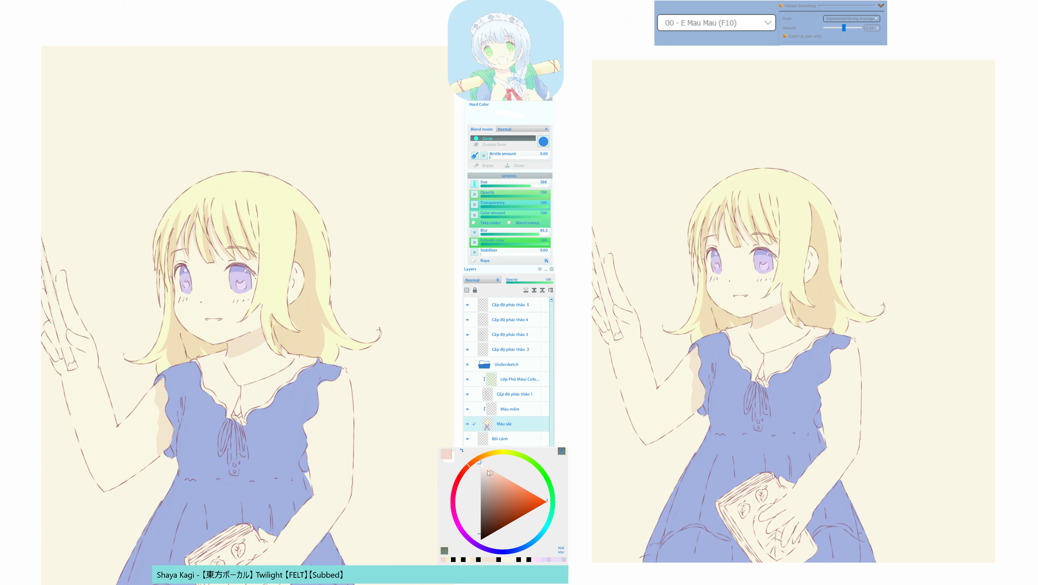
{"action": "left_click", "coordinate": [487, 470]}
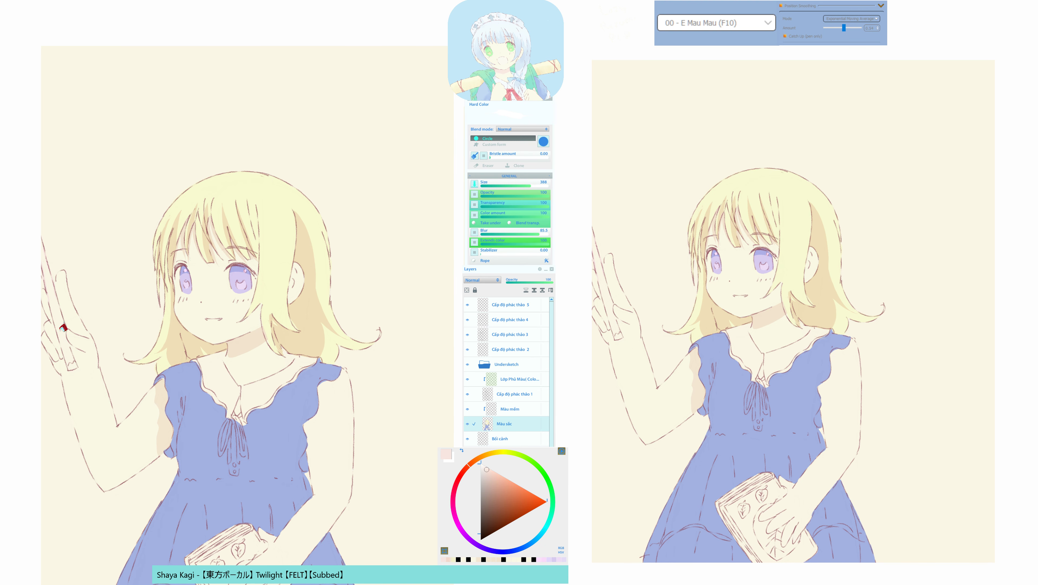
{"action": "left_click", "coordinate": [63, 328]}
{"action": "key", "text": "ctrl+z"}
{"action": "left_click", "coordinate": [66, 329]}
{"action": "key", "text": "ctrl+z"}
Outline the lower part of the stick between the fingers with mask strokes along both edges and convert the mask to a selection.
{"action": "key", "text": "b"}
{"action": "left_click", "coordinate": [55, 292], "text": "alt"}
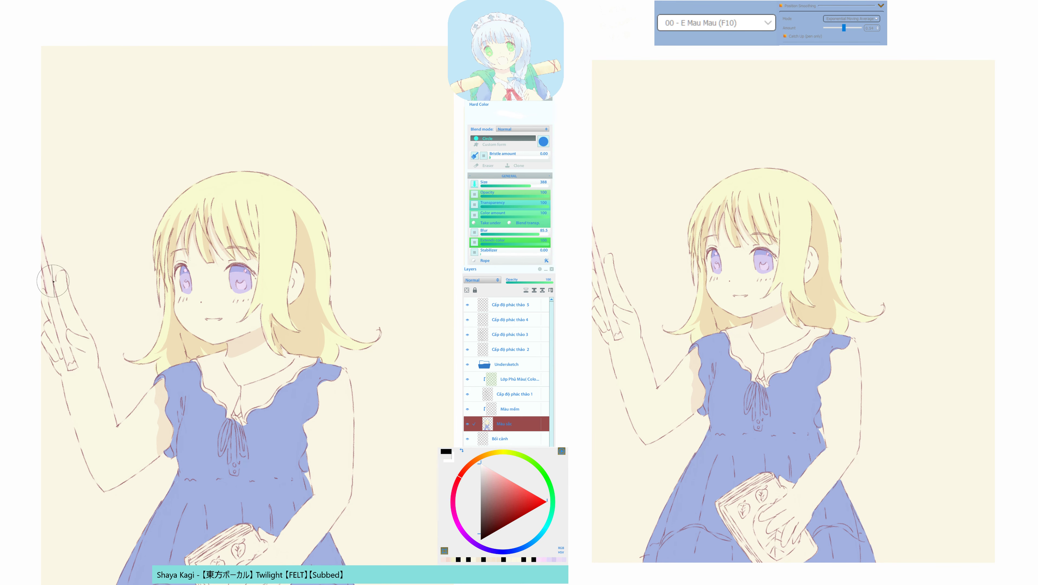
{"action": "left_click_drag", "start_coordinate": [53, 282], "coordinate": [70, 339]}
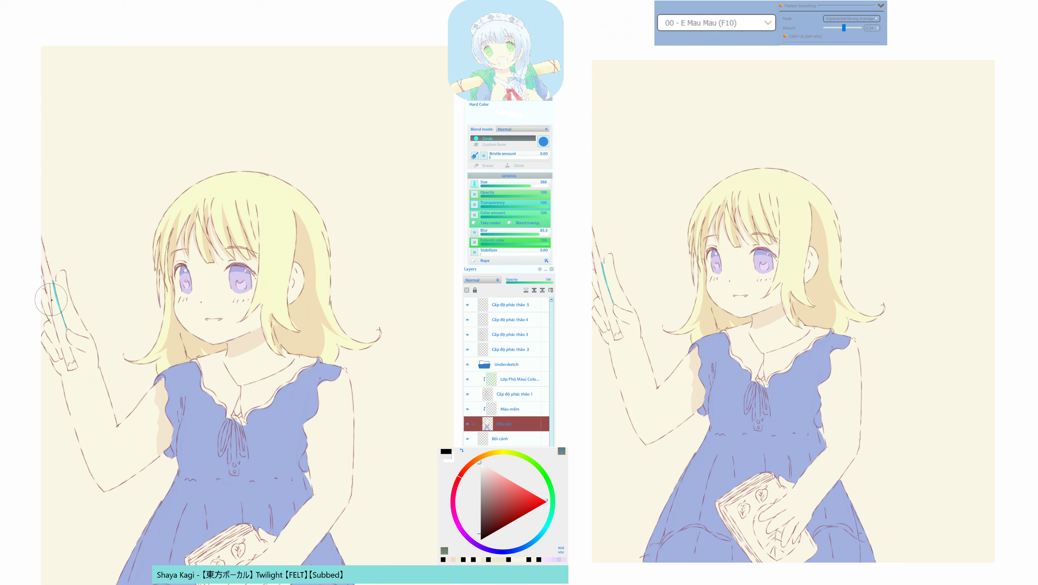
{"action": "left_click_drag", "start_coordinate": [47, 292], "coordinate": [62, 348]}
{"action": "left_click_drag", "start_coordinate": [43, 247], "coordinate": [40, 238]}
{"action": "key", "text": "q"}
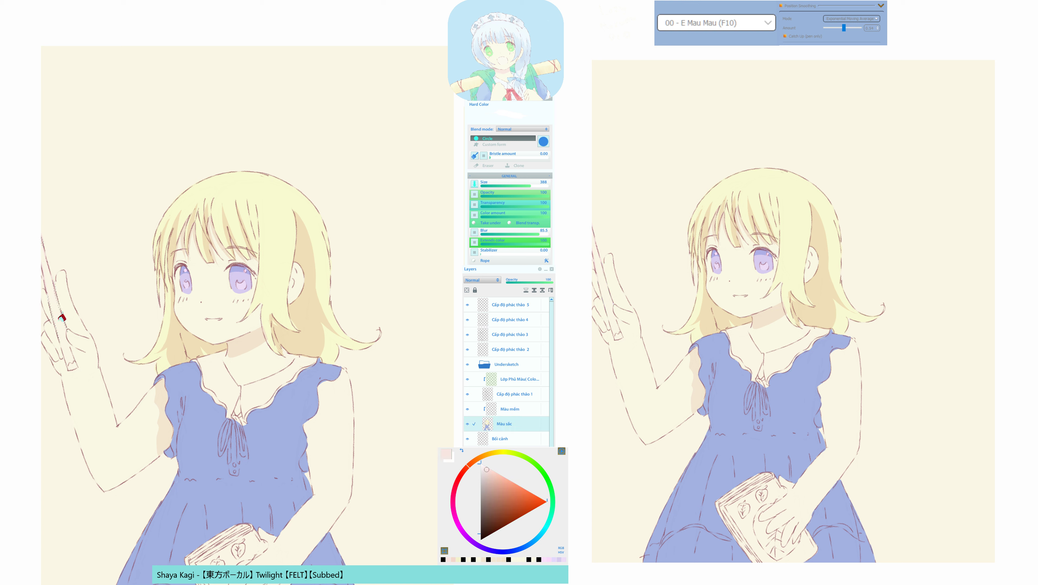
Fill the remaining lower part of the stick with the pale pink and check the drawing by mirroring the view and back.
{"action": "left_click", "coordinate": [61, 318]}
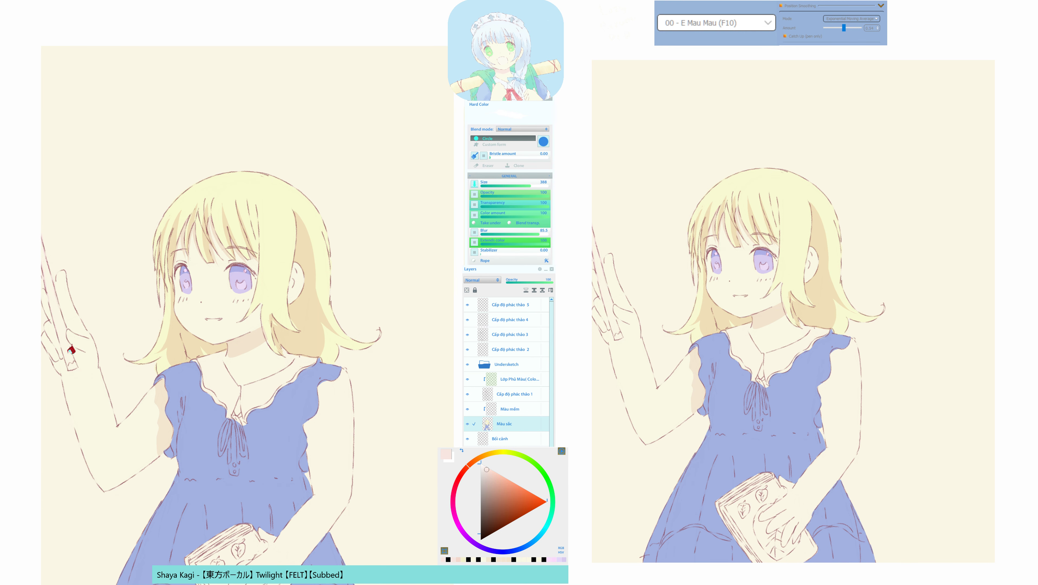
{"action": "left_click", "coordinate": [71, 350]}
{"action": "key", "text": "m"}
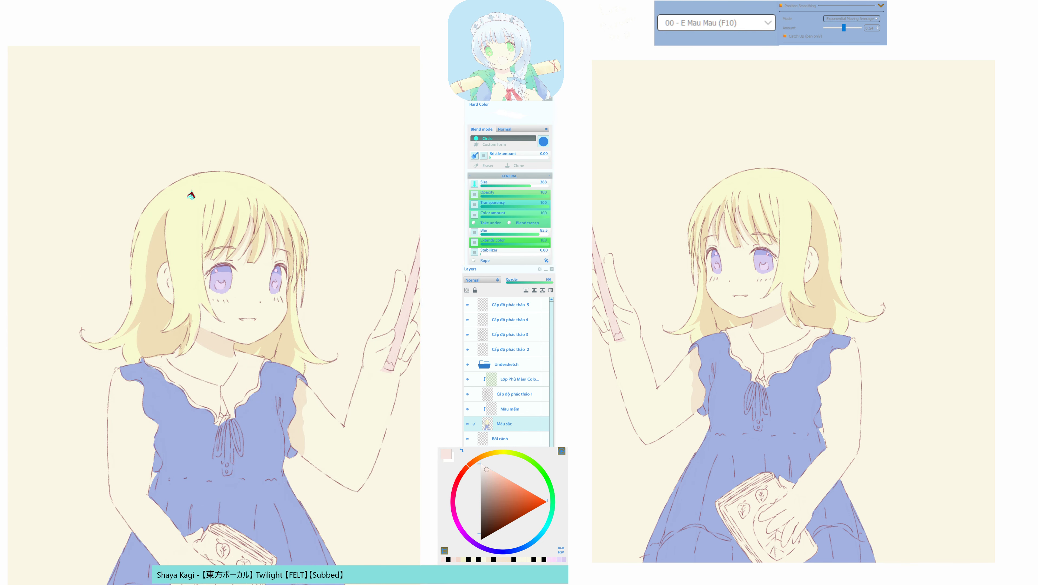
{"action": "key", "text": "m"}
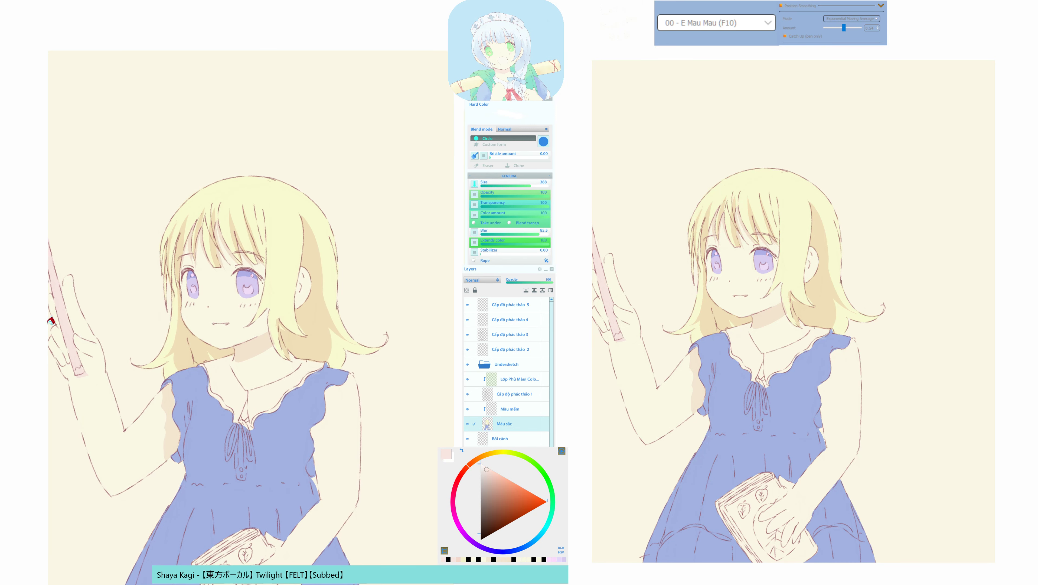
Mix a slightly deeper pink with a redder hue and refill the stick in the raised hand with it.
{"action": "left_click", "coordinate": [66, 313]}
{"action": "left_click_drag", "start_coordinate": [474, 453], "coordinate": [471, 455]}
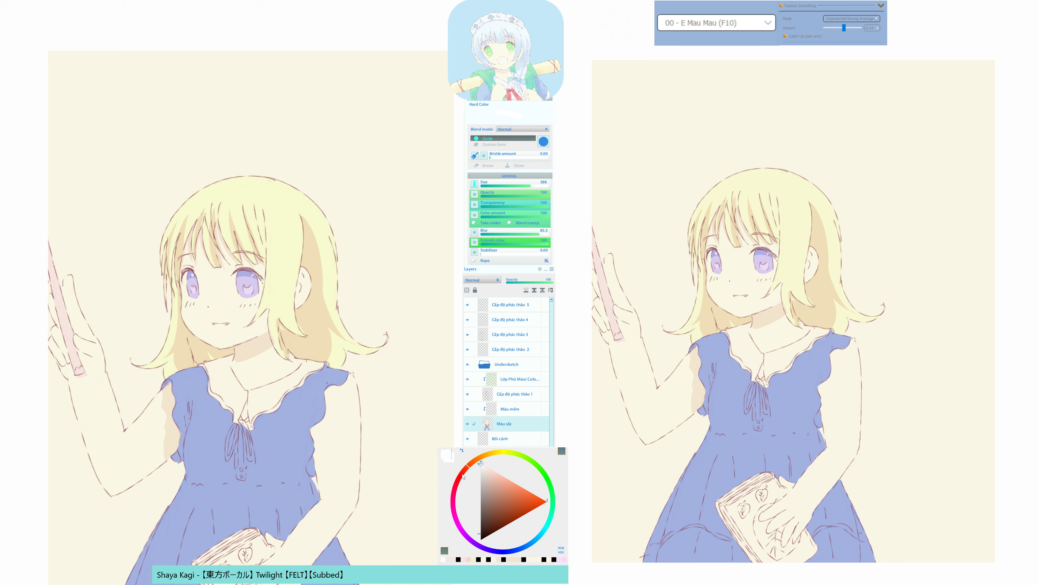
{"action": "left_click", "coordinate": [462, 473]}
{"action": "left_click", "coordinate": [487, 473]}
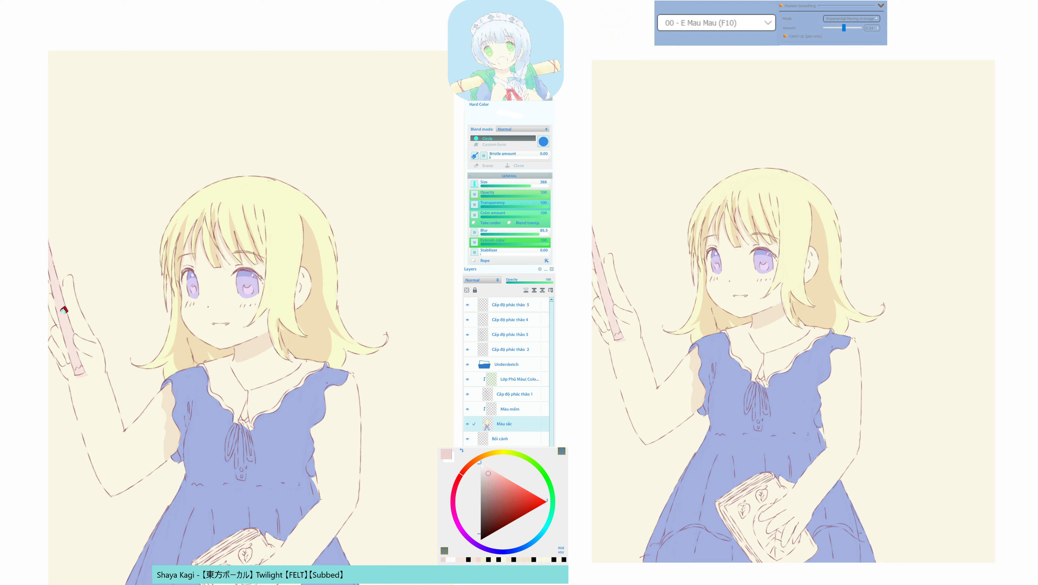
{"action": "left_click_drag", "start_coordinate": [65, 310], "coordinate": [94, 366]}
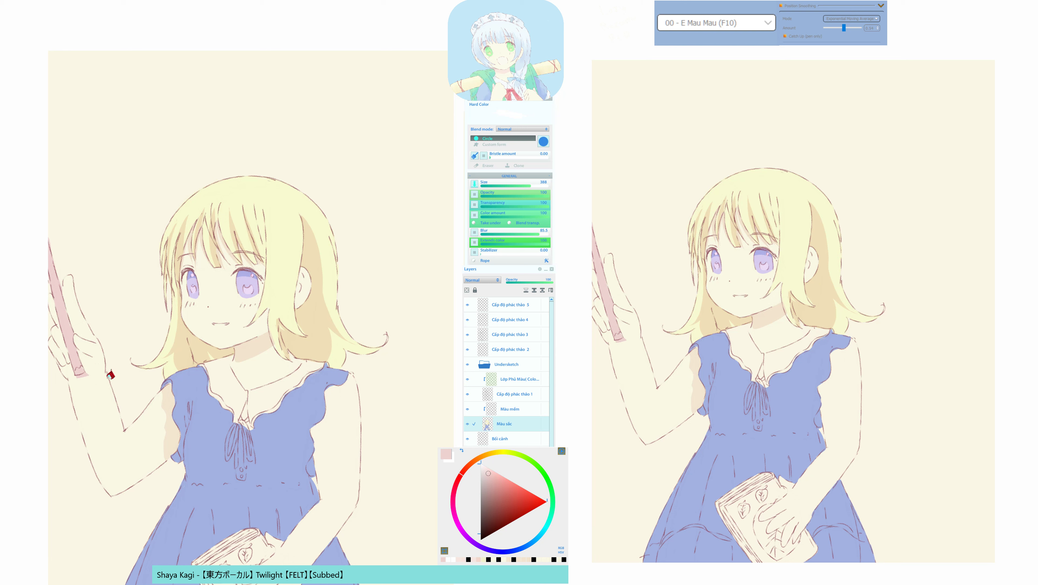
Clean up the lower end of the stick between the fingers with sampled cream skin and pink stick colours.
{"action": "left_click", "coordinate": [93, 368], "text": "alt"}
{"action": "left_click", "coordinate": [90, 372]}
{"action": "left_click_drag", "start_coordinate": [90, 373], "coordinate": [84, 376]}
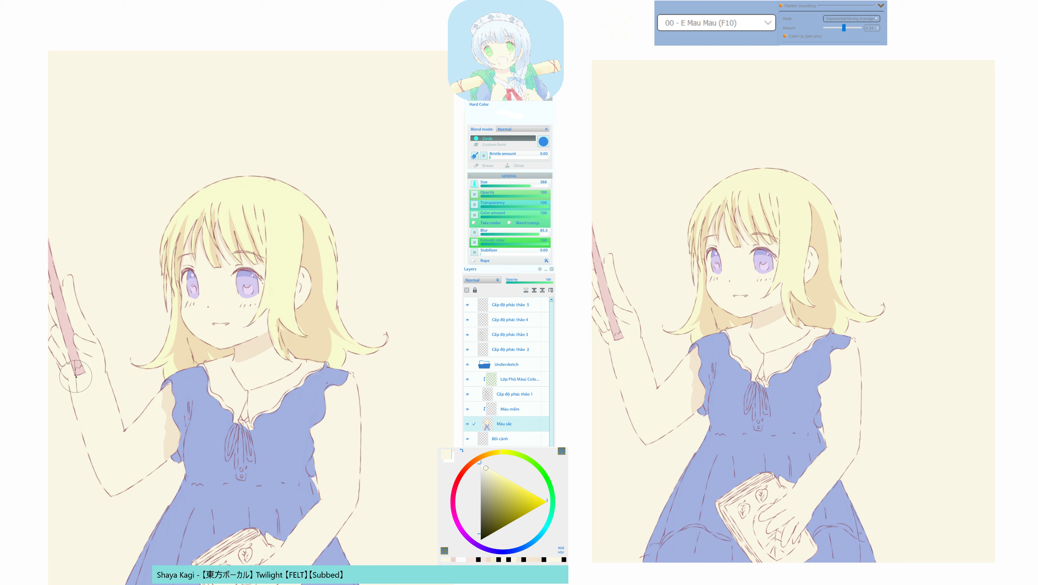
{"action": "left_click", "coordinate": [80, 360], "text": "alt"}
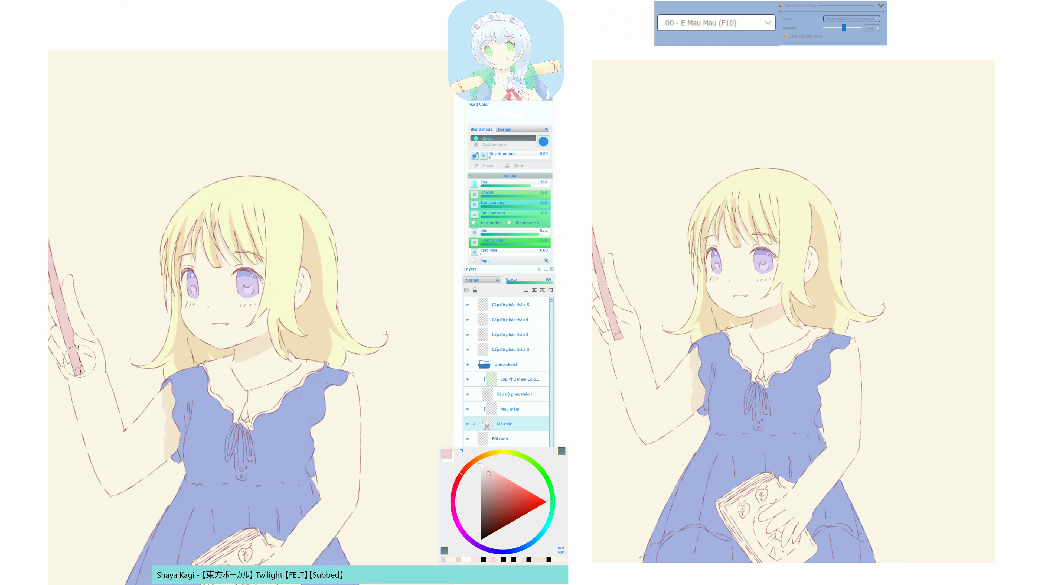
{"action": "left_click_drag", "start_coordinate": [81, 362], "coordinate": [84, 376]}
Outline a curved shadow shape below the shoulder frill on the lowered arm with mask strokes and convert it to a selection.
{"action": "mouse_move", "coordinate": [300, 318]}
{"action": "left_mouse_down"}
{"action": "mouse_move", "coordinate": [295, 352]}
{"action": "mouse_move", "coordinate": [264, 350]}
{"action": "mouse_move", "coordinate": [238, 332]}
{"action": "left_mouse_up"}
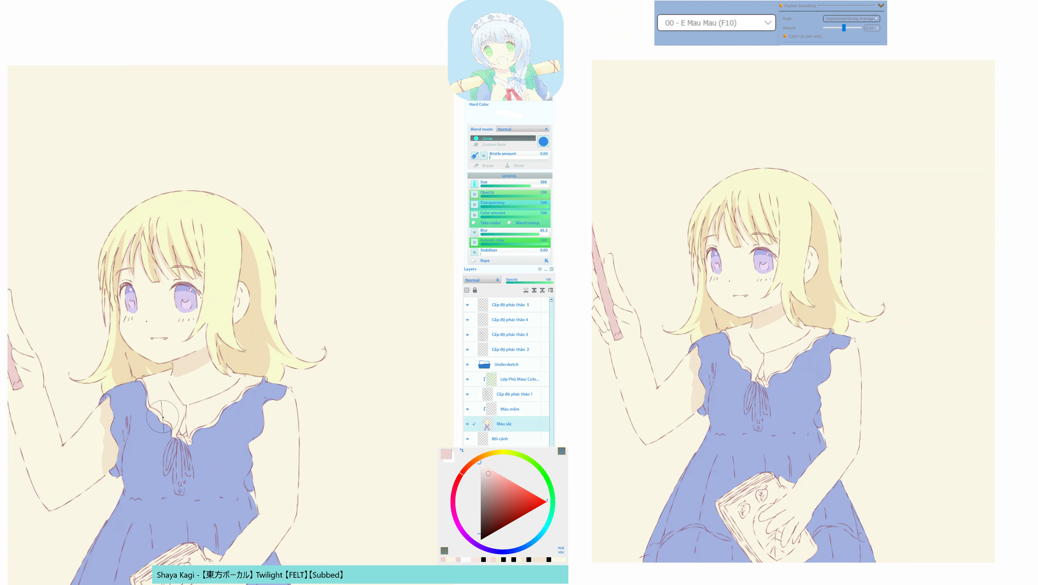
{"action": "key", "text": "q"}
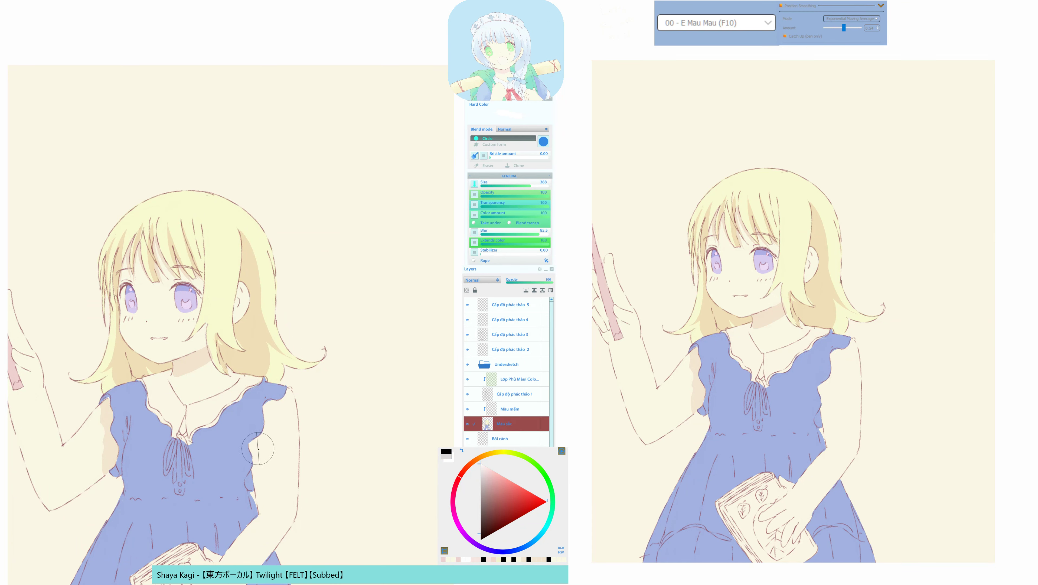
{"action": "left_click", "coordinate": [265, 434]}
{"action": "mouse_move", "coordinate": [247, 456]}
{"action": "left_mouse_down"}
{"action": "mouse_move", "coordinate": [273, 414]}
{"action": "mouse_move", "coordinate": [281, 384]}
{"action": "left_mouse_up"}
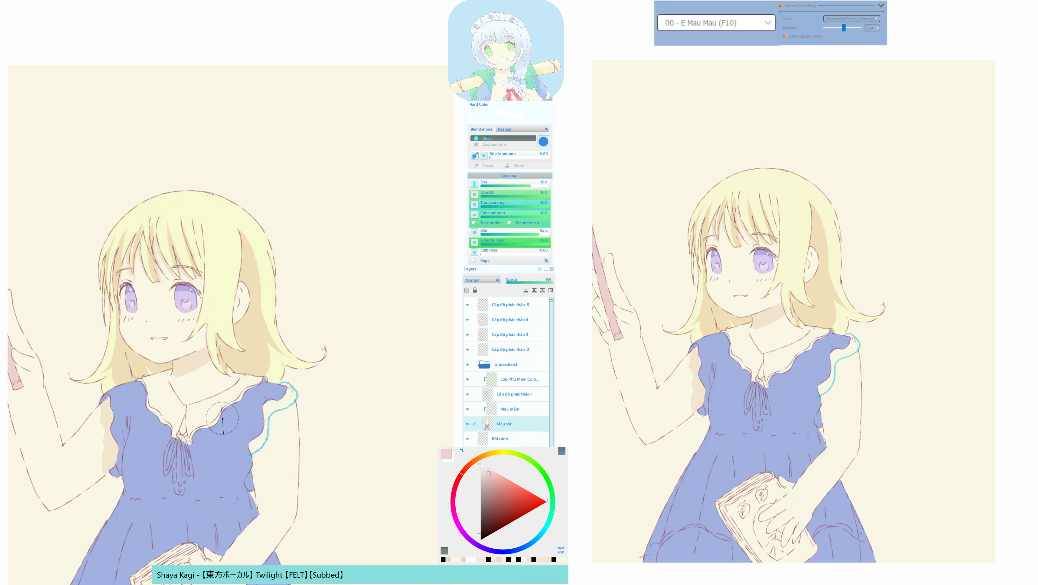
Sample the pale orange shadow colour from the raised arm's sleeve and fill the shadow shape below the other shoulder frill.
{"action": "left_click", "coordinate": [109, 412], "text": "alt"}
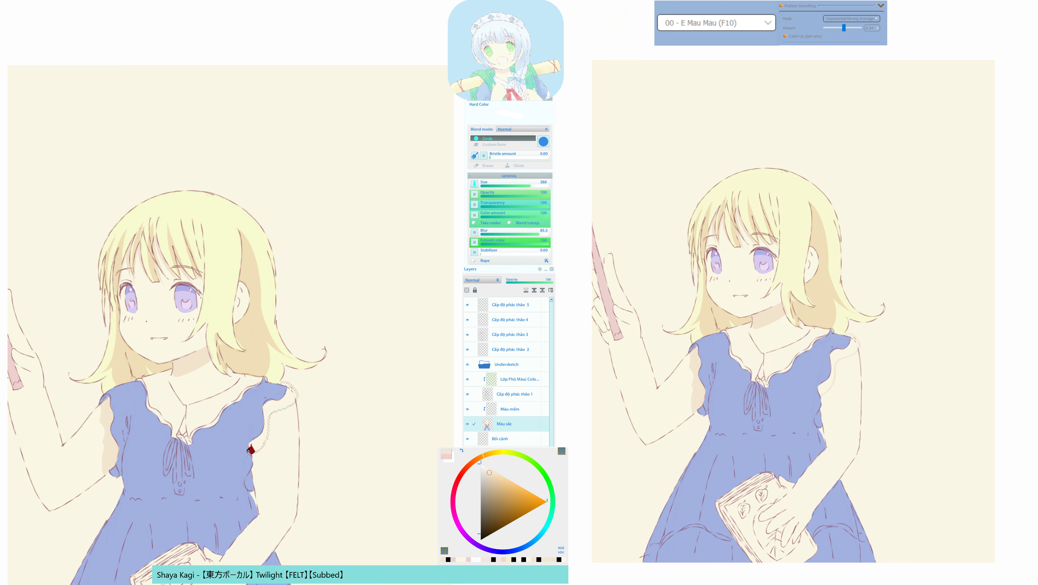
{"action": "left_click", "coordinate": [109, 418], "text": "alt"}
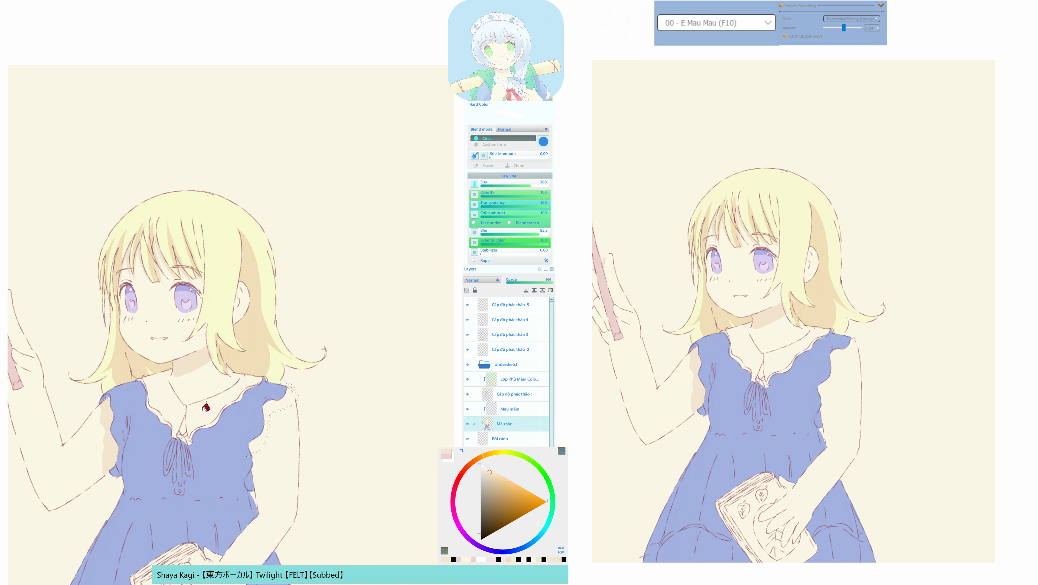
{"action": "left_click", "coordinate": [489, 472]}
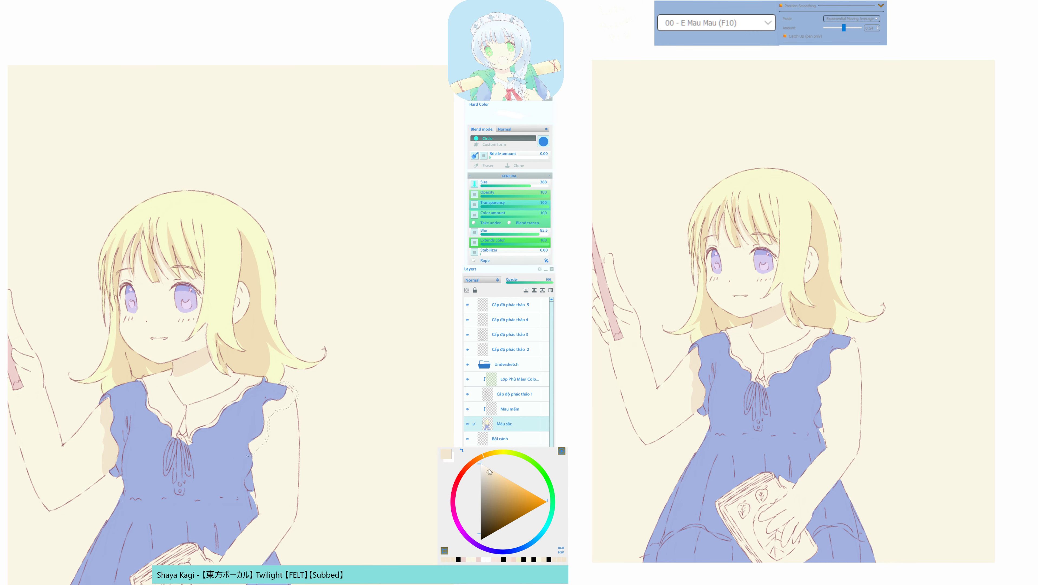
{"action": "left_click", "coordinate": [486, 456]}
{"action": "left_click_drag", "start_coordinate": [304, 493], "coordinate": [319, 428]}
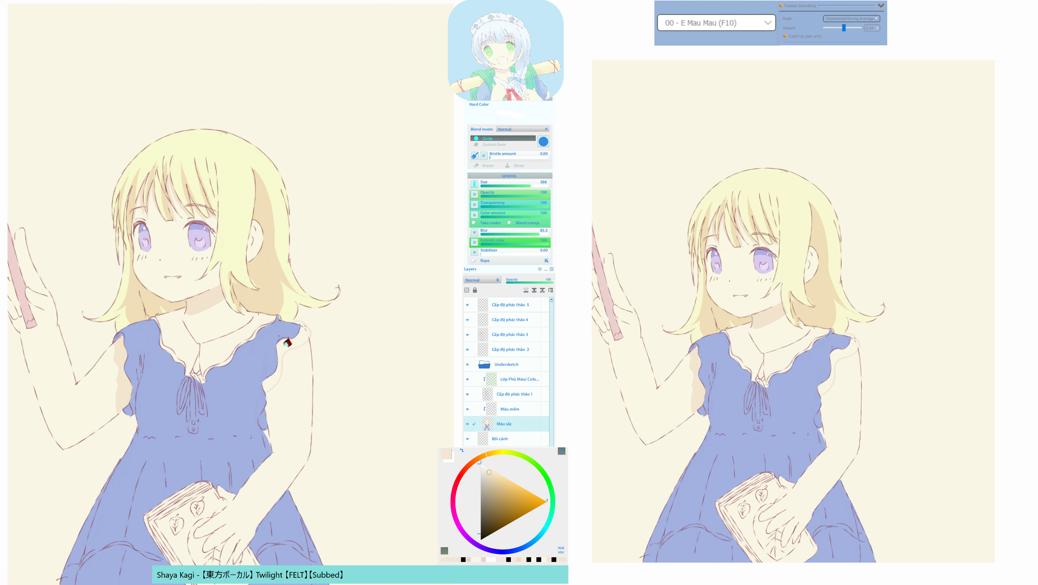
{"action": "key", "text": "F11"}
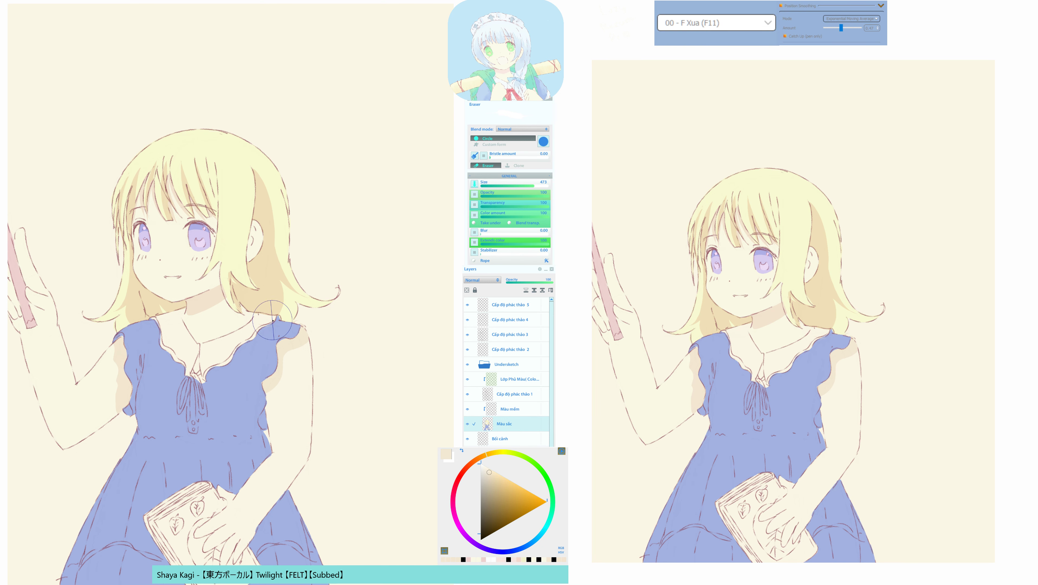
Outline the outer edge of the lowered arm from shoulder past the elbow to the forearm with mask strokes in mirrored view.
{"action": "key", "text": "h"}
{"action": "key", "text": "F10"}
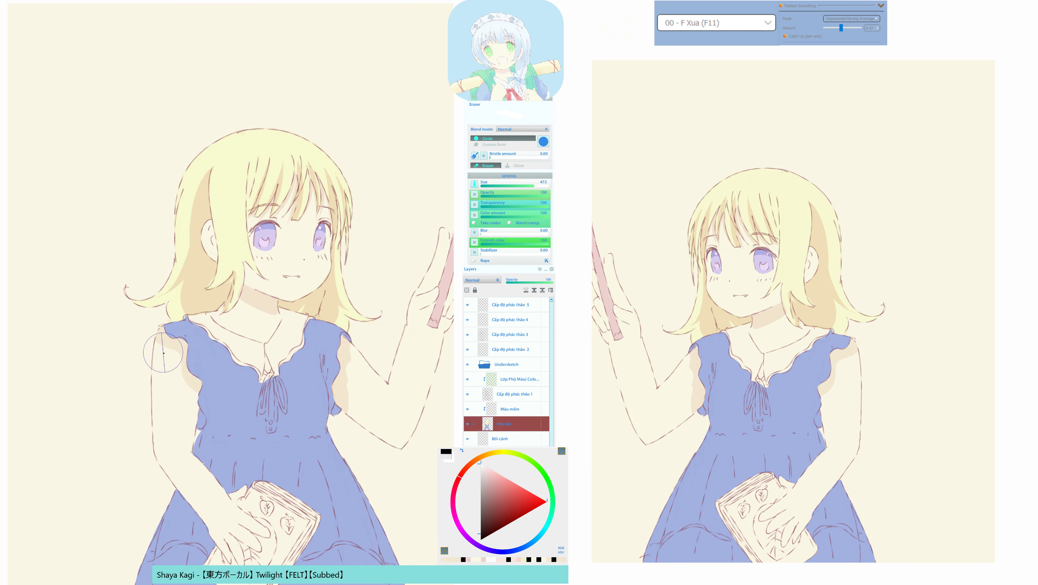
{"action": "left_click_drag", "start_coordinate": [158, 336], "coordinate": [157, 459]}
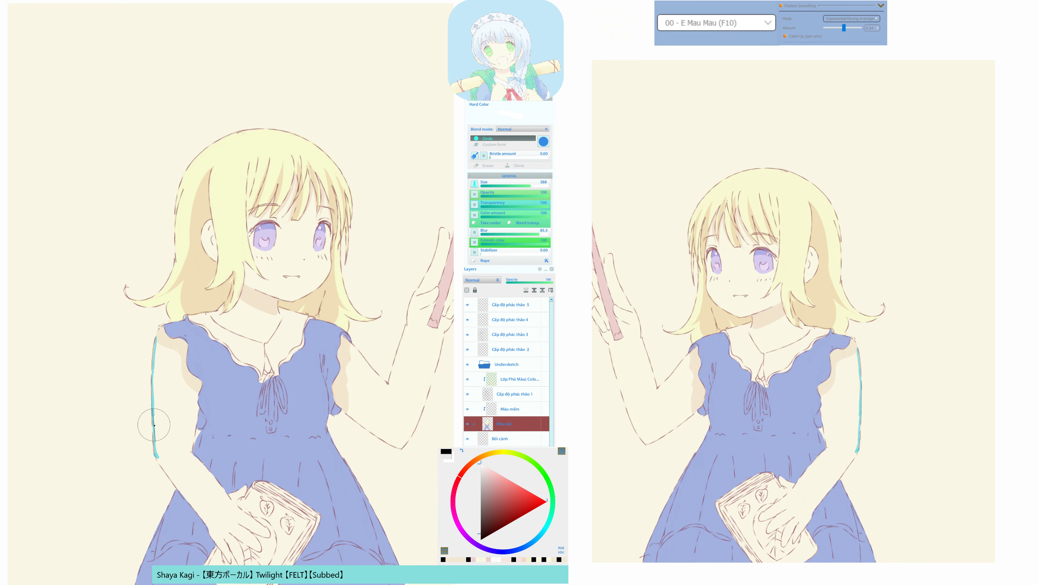
{"action": "key", "text": "m"}
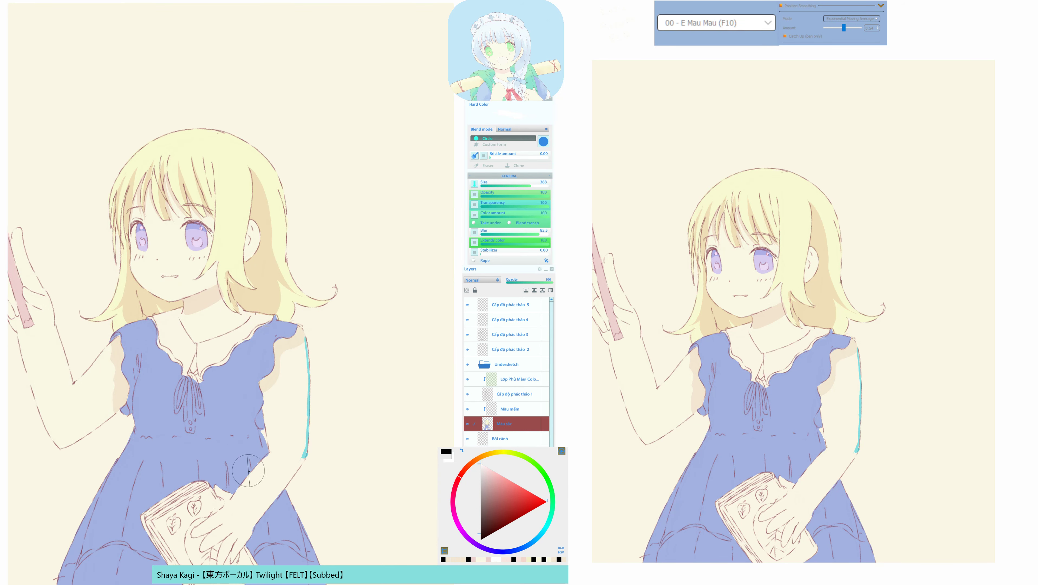
{"action": "key", "text": "m"}
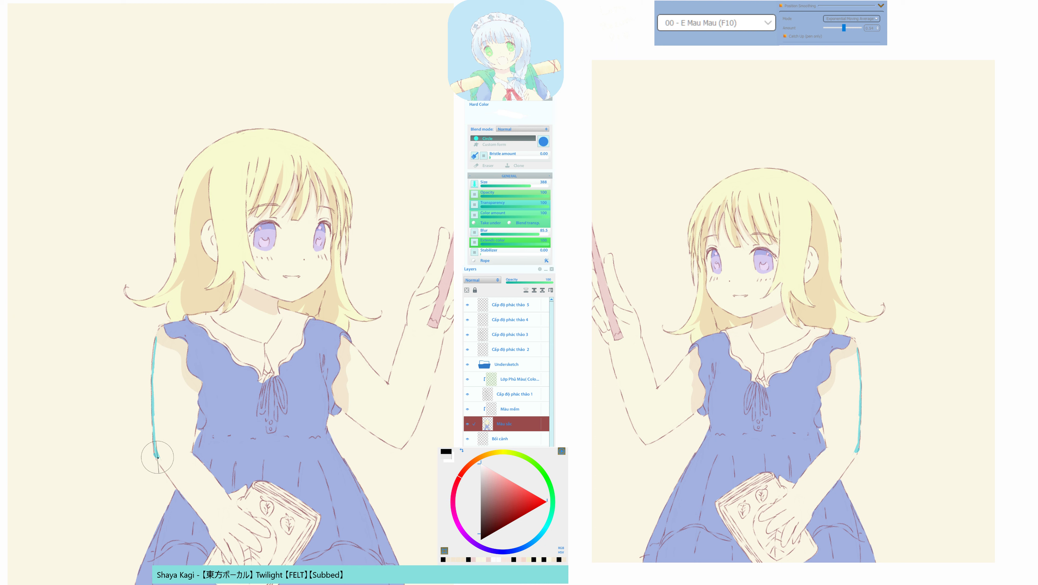
{"action": "key", "text": "F11"}
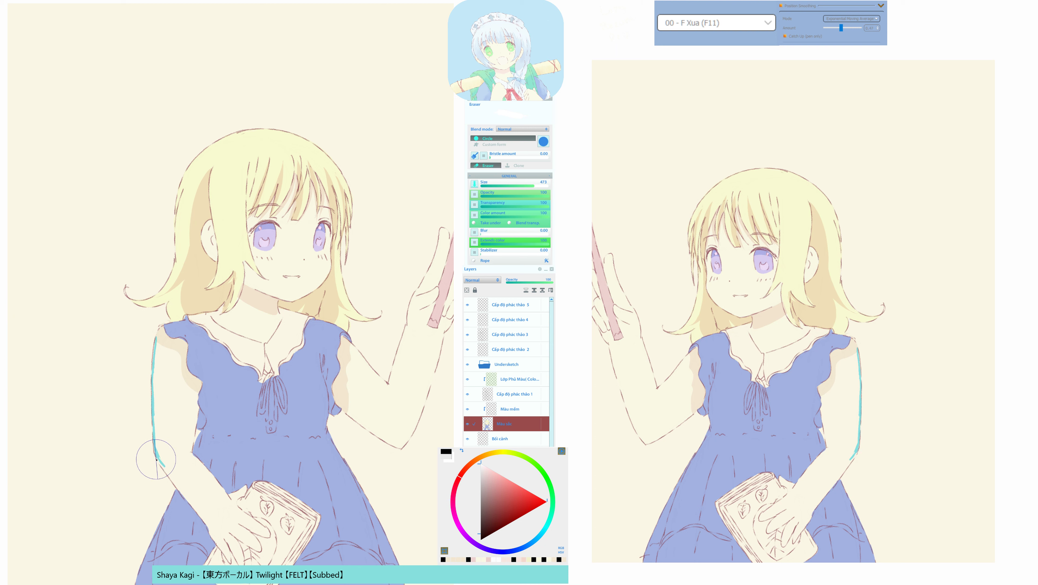
{"action": "key", "text": "F10"}
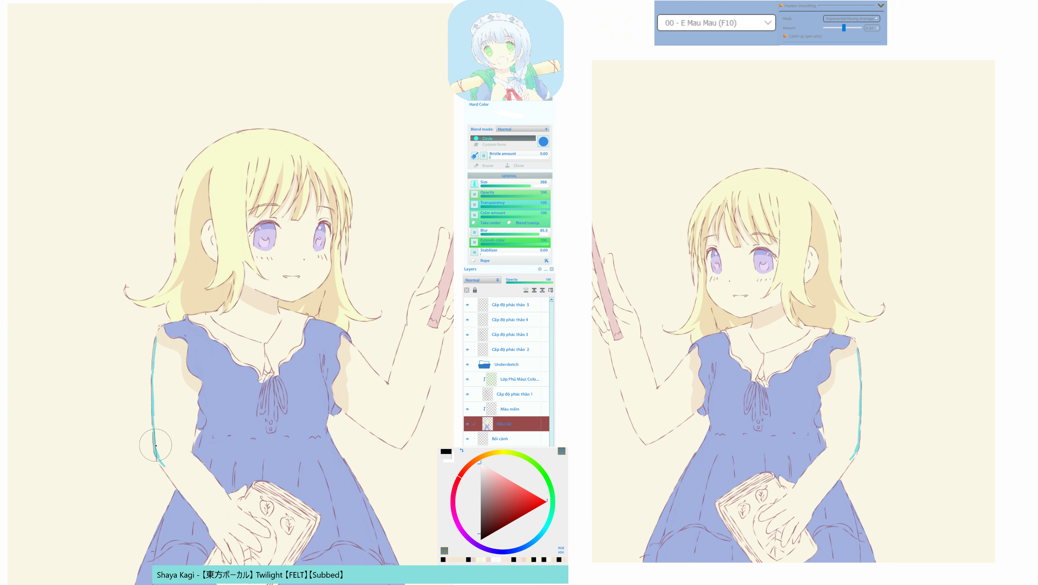
{"action": "mouse_move", "coordinate": [198, 499]}
{"action": "left_mouse_down"}
{"action": "mouse_move", "coordinate": [126, 417]}
{"action": "mouse_move", "coordinate": [163, 469]}
{"action": "left_mouse_up"}
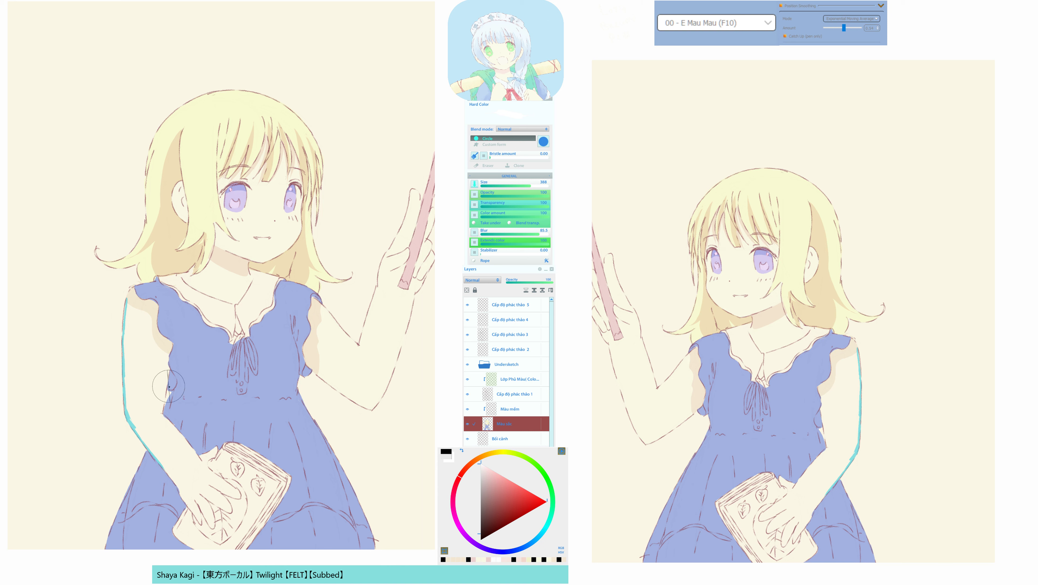
Outline the lowered arm's inner edge along the waist with a mask stroke, undoing and redrawing it until it follows the sketch.
{"action": "left_click_drag", "start_coordinate": [169, 367], "coordinate": [163, 412]}
{"action": "key", "text": "ctrl+z"}
{"action": "left_click_drag", "start_coordinate": [169, 368], "coordinate": [164, 417]}
{"action": "key", "text": "ctrl+z"}
{"action": "left_click_drag", "start_coordinate": [171, 368], "coordinate": [161, 416]}
Check the masked arm outline by mirroring the view and toggling the strokes off and on.
{"action": "key", "text": "h"}
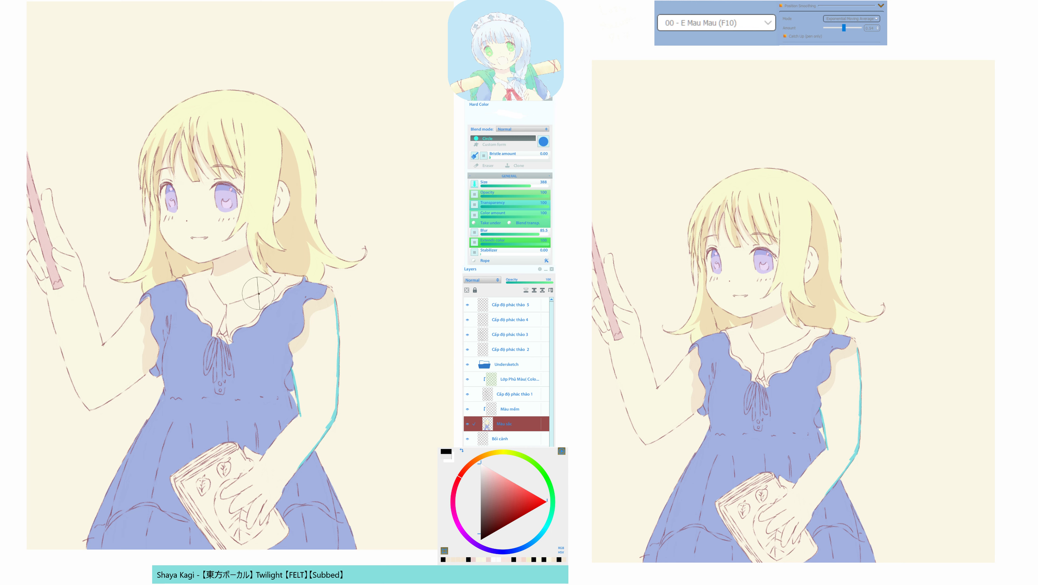
{"action": "key", "text": "h"}
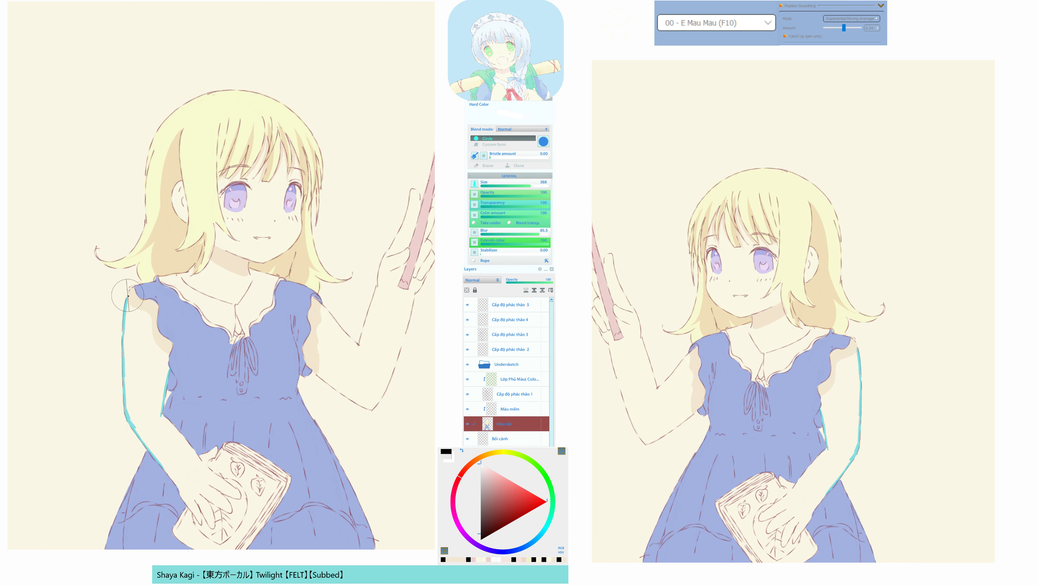
{"action": "key", "text": "h"}
{"action": "left_click", "coordinate": [215, 229], "text": "alt"}
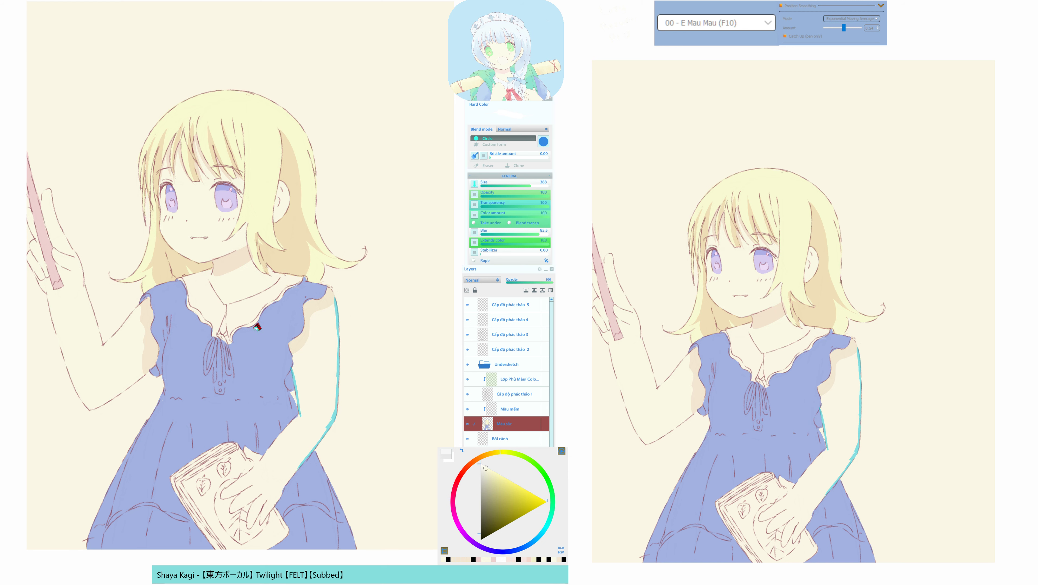
{"action": "key", "text": "h"}
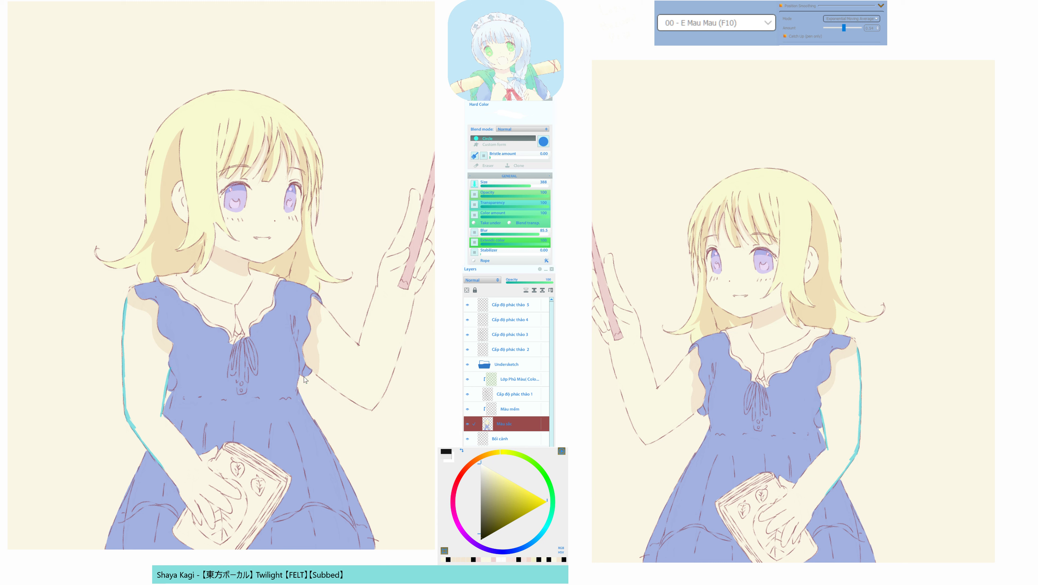
{"action": "key", "text": "ctrl+z"}
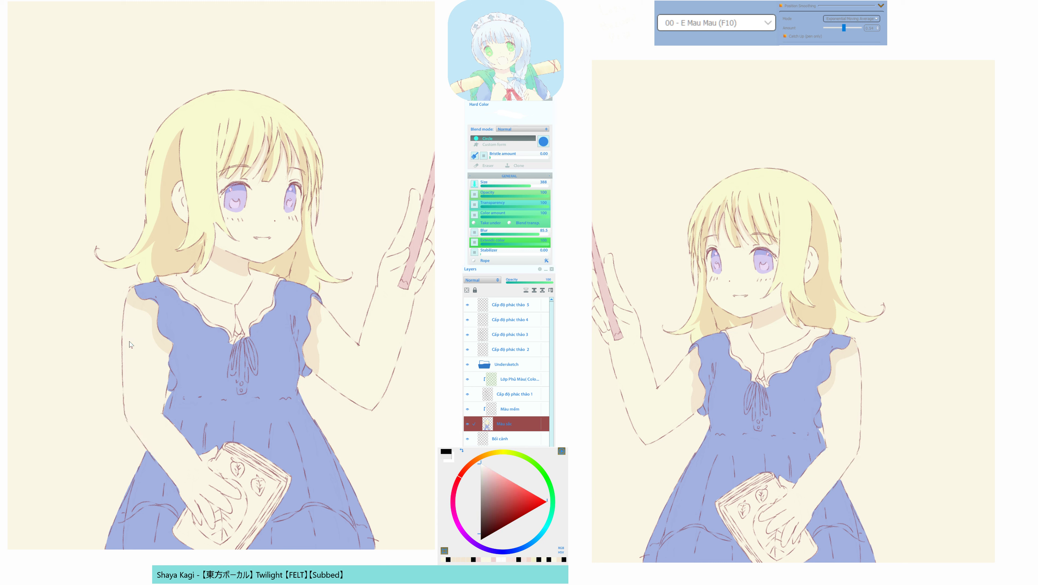
{"action": "key", "text": "ctrl+y"}
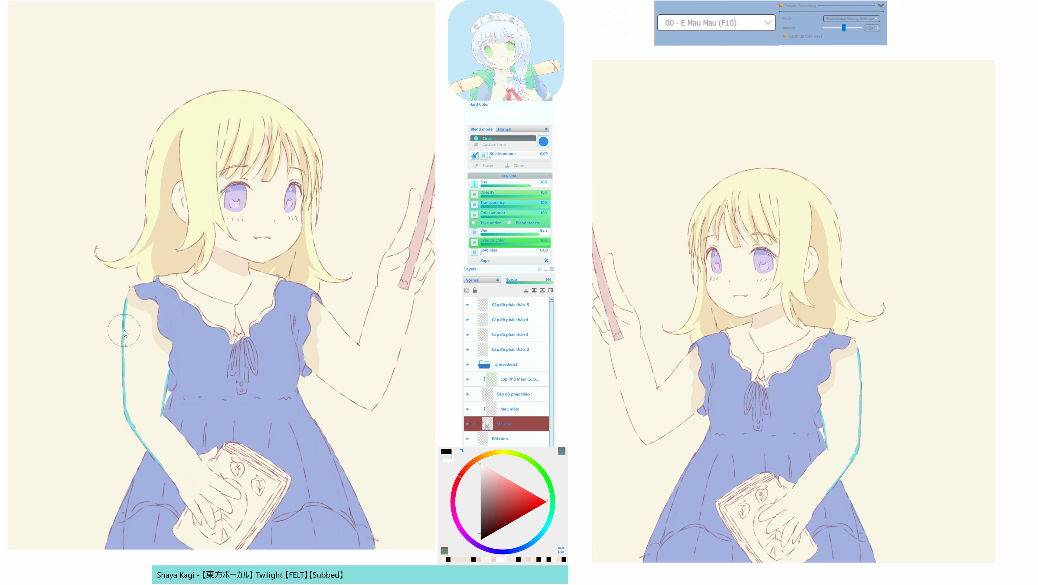
Extend the inner arm mask line at the elbow, convert the mask to a selection and fill the lowered arm with sampled cream skin.
{"action": "left_click", "coordinate": [123, 336], "text": "alt"}
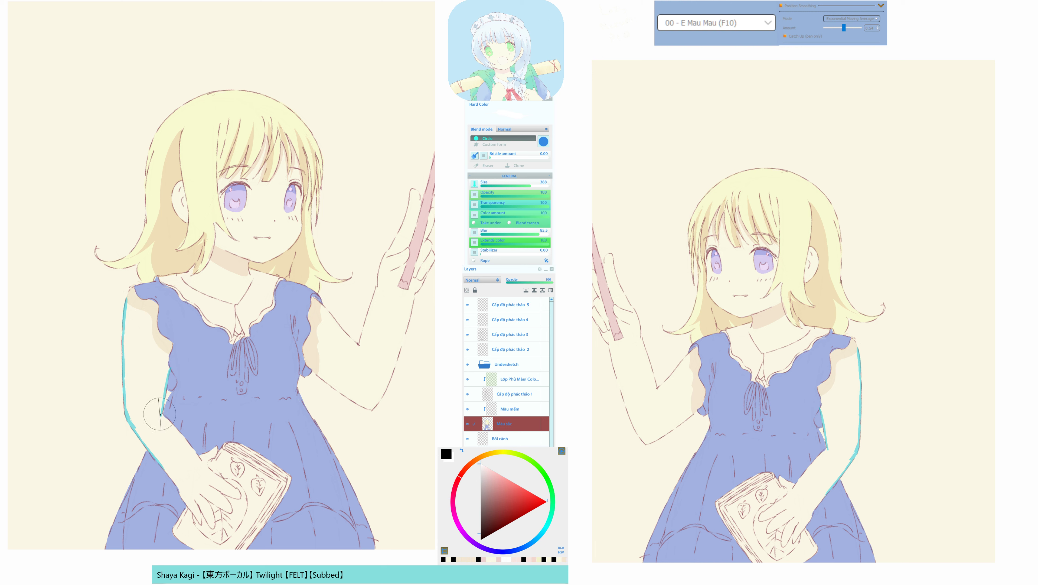
{"action": "left_click_drag", "start_coordinate": [161, 415], "coordinate": [168, 421]}
{"action": "key", "text": "q"}
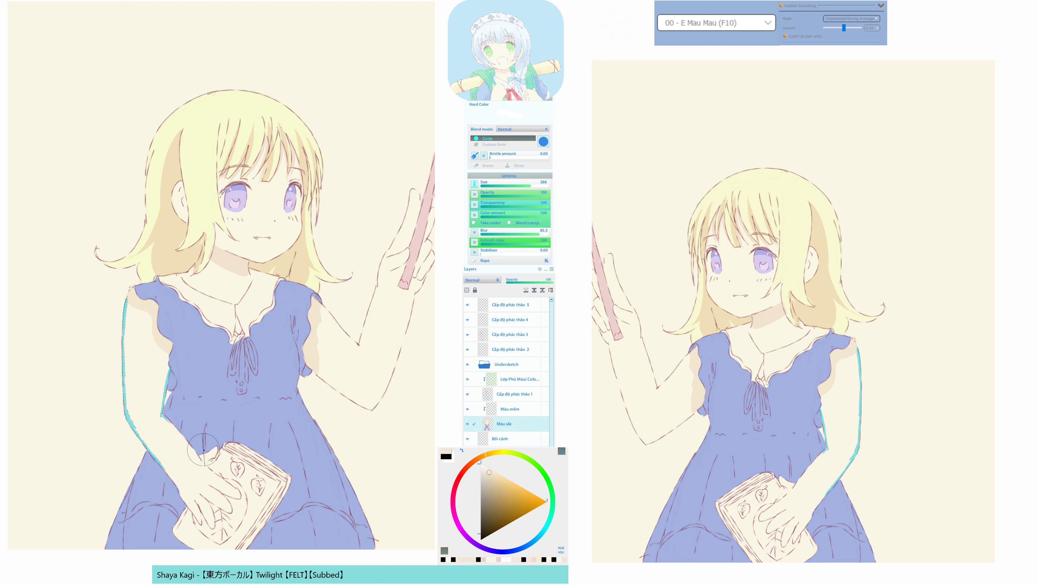
{"action": "left_click", "coordinate": [223, 282], "text": "alt"}
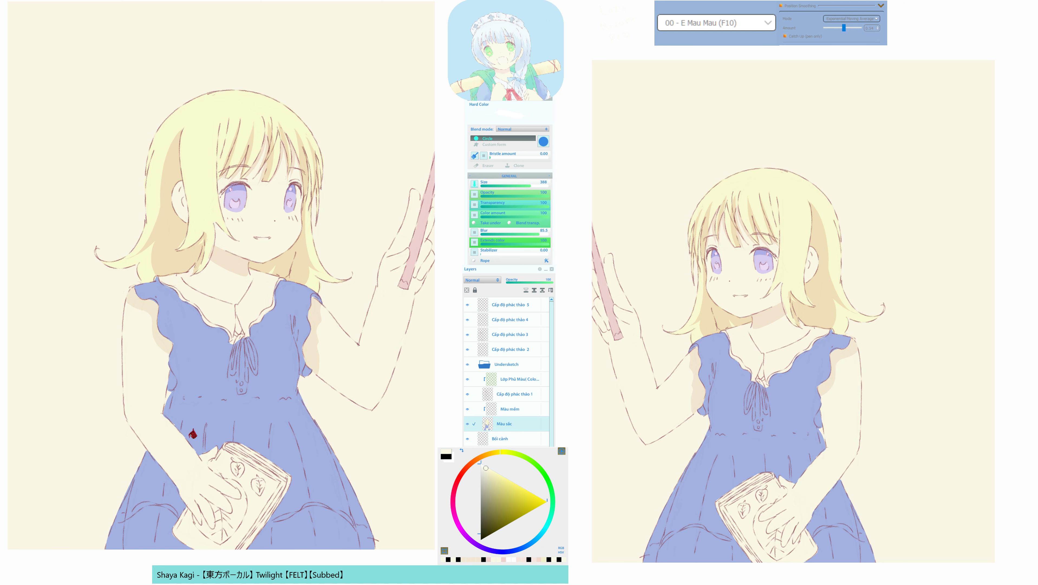
{"action": "key", "text": "m"}
{"action": "left_click_drag", "start_coordinate": [203, 448], "coordinate": [217, 475]}
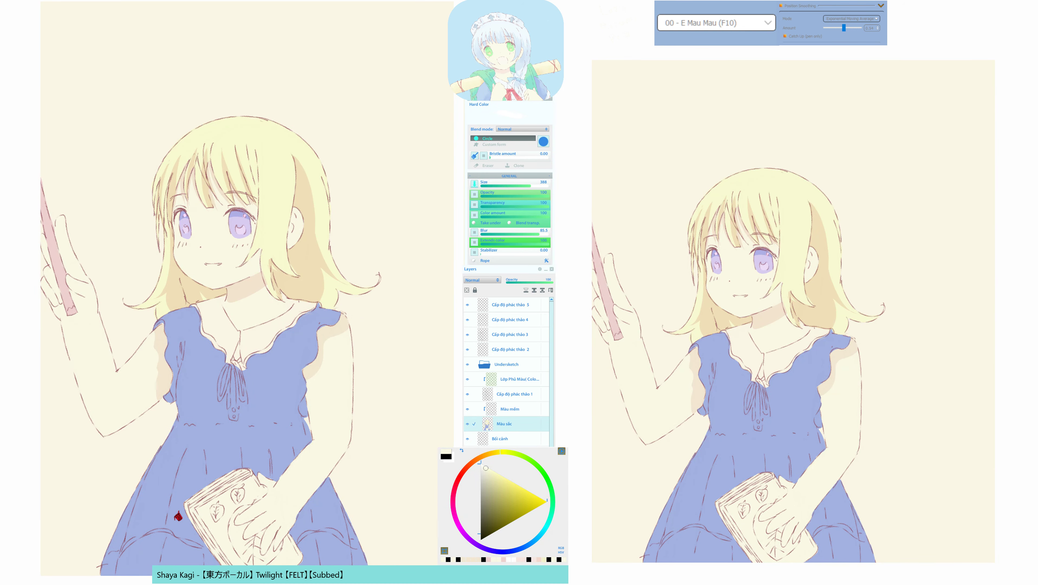
Sample the dress blue and fill the gap at the upper edge of the shoulder frill beside the hair.
{"action": "left_click_drag", "start_coordinate": [358, 288], "coordinate": [310, 381]}
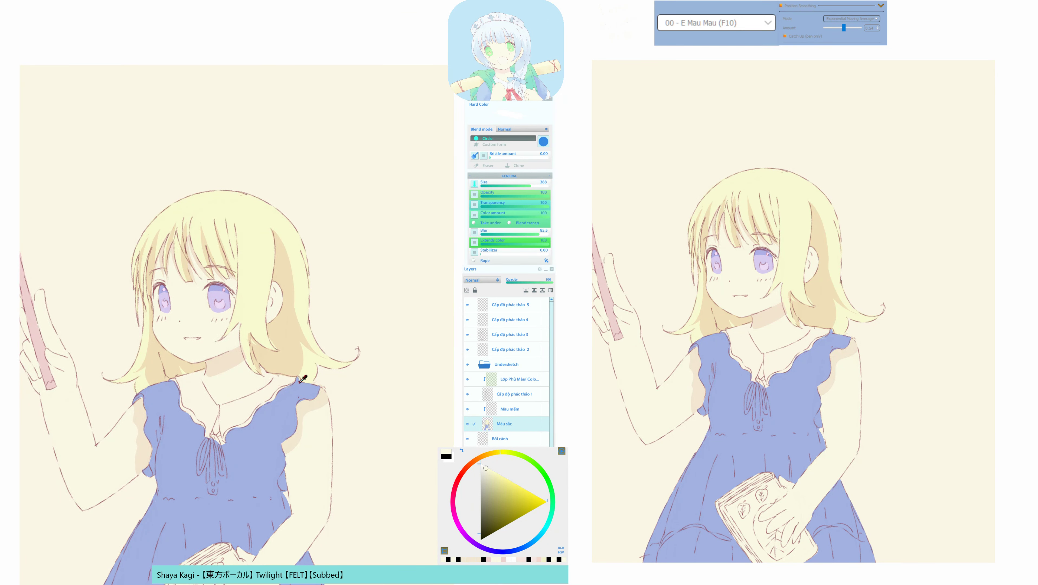
{"action": "left_click", "coordinate": [299, 382]}
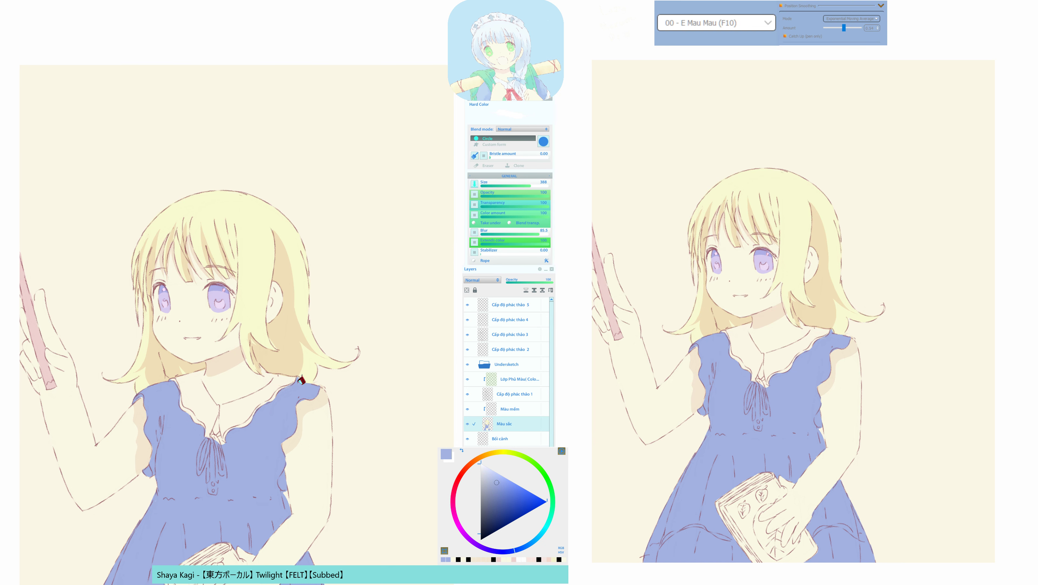
{"action": "left_click", "coordinate": [290, 379]}
{"action": "left_click_drag", "start_coordinate": [266, 403], "coordinate": [279, 405]}
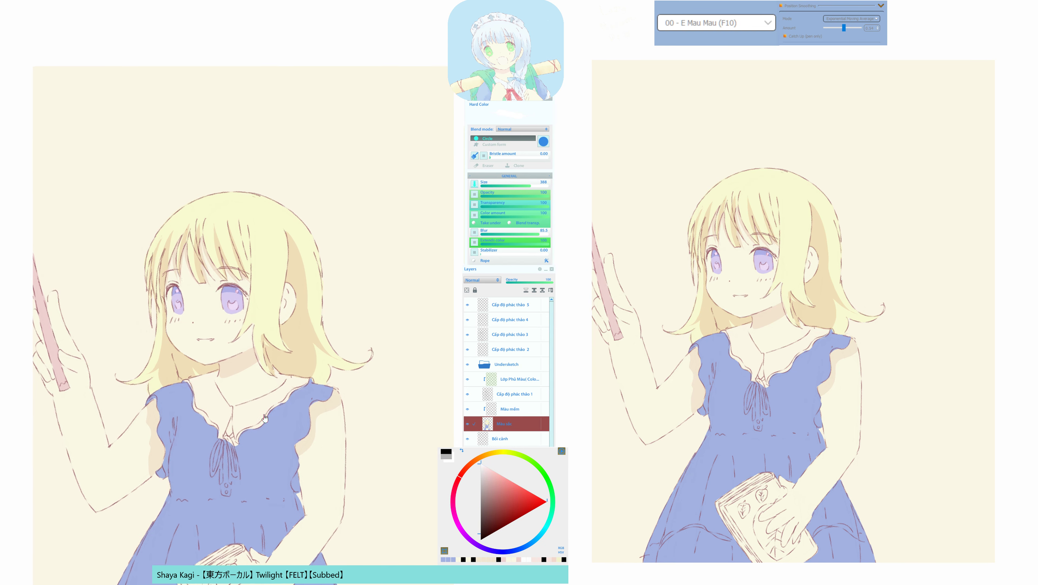
Check the drawing in mirrored view, leave mask painting and make the third sketch layer active with the line brush.
{"action": "key", "text": "F11"}
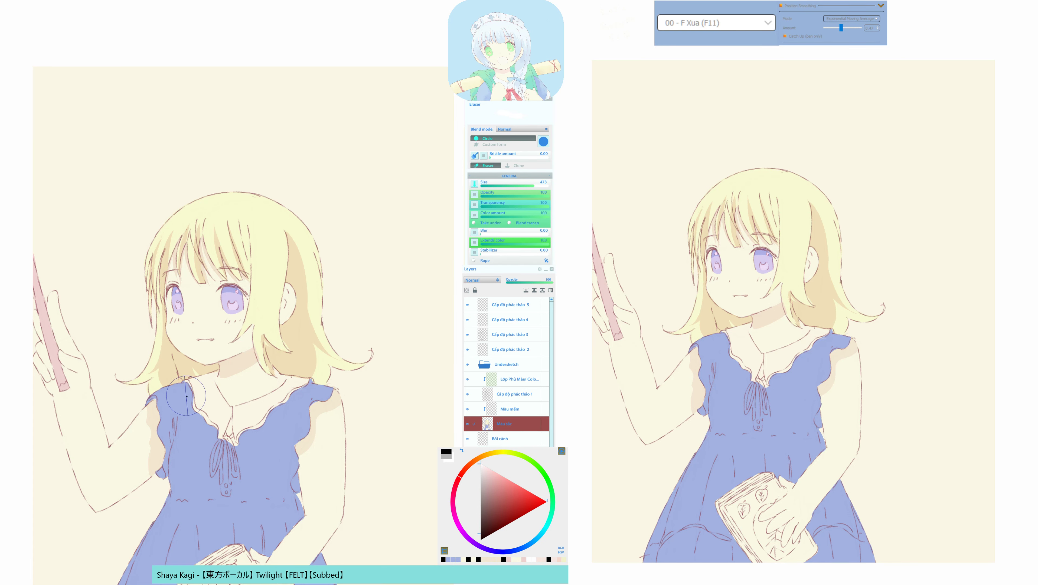
{"action": "mouse_move", "coordinate": [187, 396]}
{"action": "left_mouse_down"}
{"action": "mouse_move", "coordinate": [199, 384]}
{"action": "mouse_move", "coordinate": [234, 431]}
{"action": "mouse_move", "coordinate": [318, 388]}
{"action": "mouse_move", "coordinate": [296, 269]}
{"action": "left_mouse_up"}
{"action": "left_click", "coordinate": [201, 395], "text": "alt"}
{"action": "key", "text": "h"}
{"action": "key", "text": "h"}
{"action": "key", "text": "h"}
{"action": "key", "text": "m"}
{"action": "left_click_drag", "start_coordinate": [282, 404], "coordinate": [281, 457]}
{"action": "left_click", "coordinate": [276, 283], "text": "ctrl"}
{"action": "key", "text": "b"}
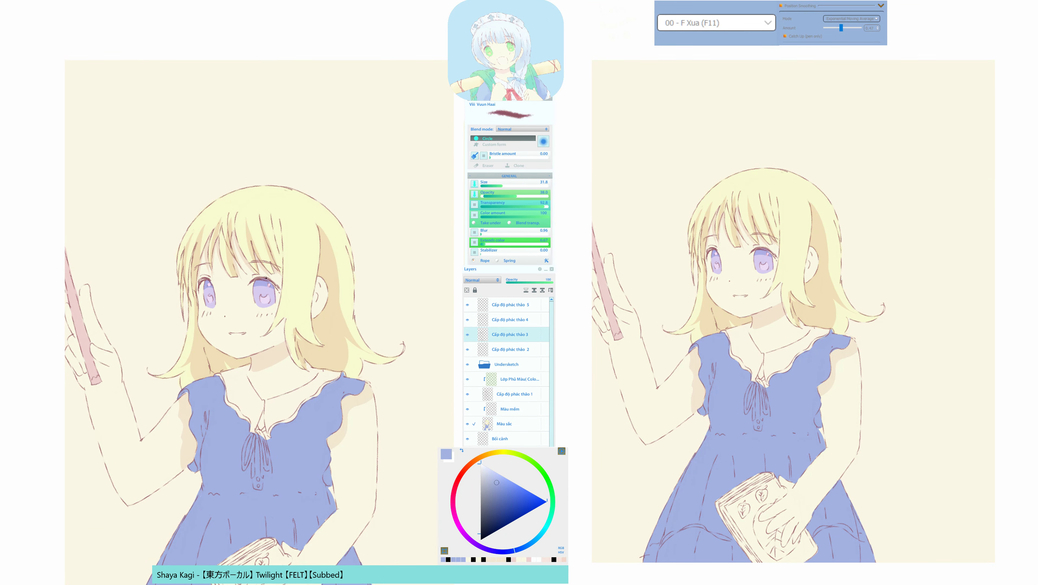
Redraw and trim the sketch line at the outer corner of the skirt hem with the line brush and eraser, checking it mirrored.
{"action": "key", "text": "F7"}
{"action": "left_click_drag", "start_coordinate": [309, 393], "coordinate": [387, 274]}
{"action": "key", "text": "e"}
{"action": "key", "text": "F11"}
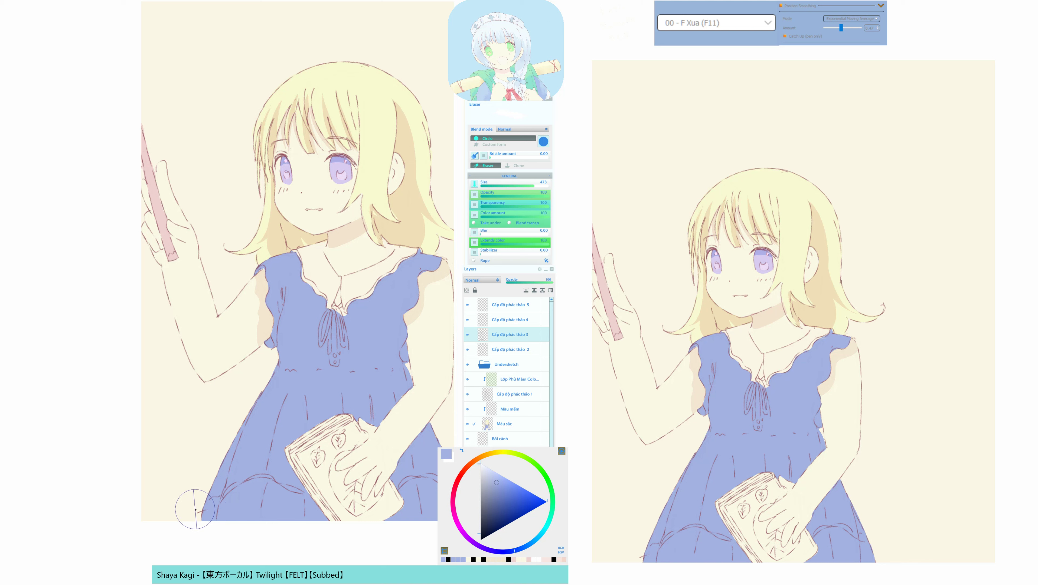
{"action": "key", "text": "b"}
{"action": "key", "text": "F7"}
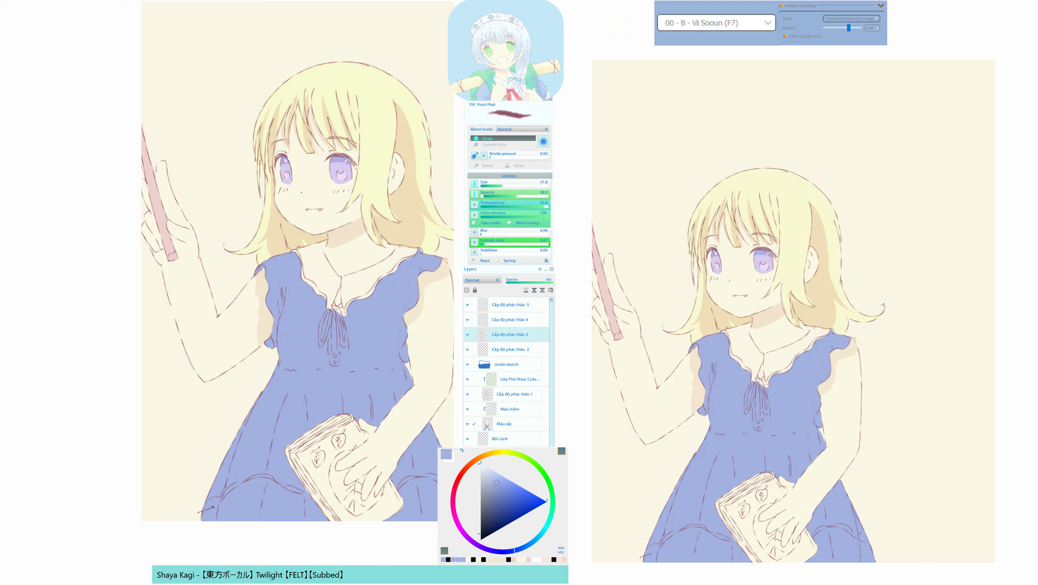
{"action": "key", "text": "e"}
{"action": "key", "text": "F11"}
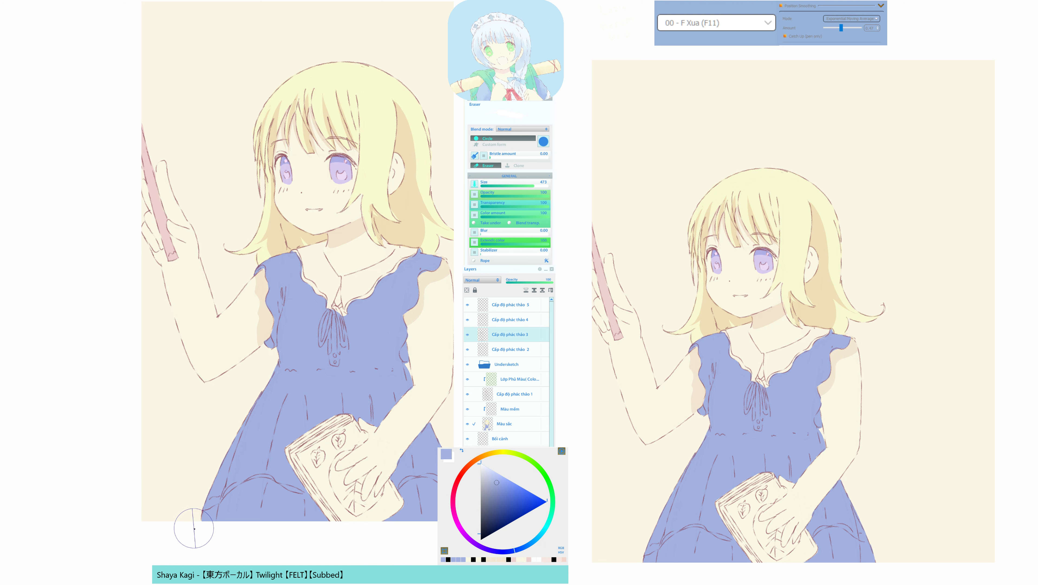
{"action": "key", "text": "h"}
{"action": "key", "text": "h"}
Redraw the inner elbow crease of the raised arm with the line brush and eraser, checking it in mirrored view.
{"action": "mouse_move", "coordinate": [295, 443]}
{"action": "left_mouse_down"}
{"action": "mouse_move", "coordinate": [269, 480]}
{"action": "mouse_move", "coordinate": [229, 477]}
{"action": "left_mouse_up"}
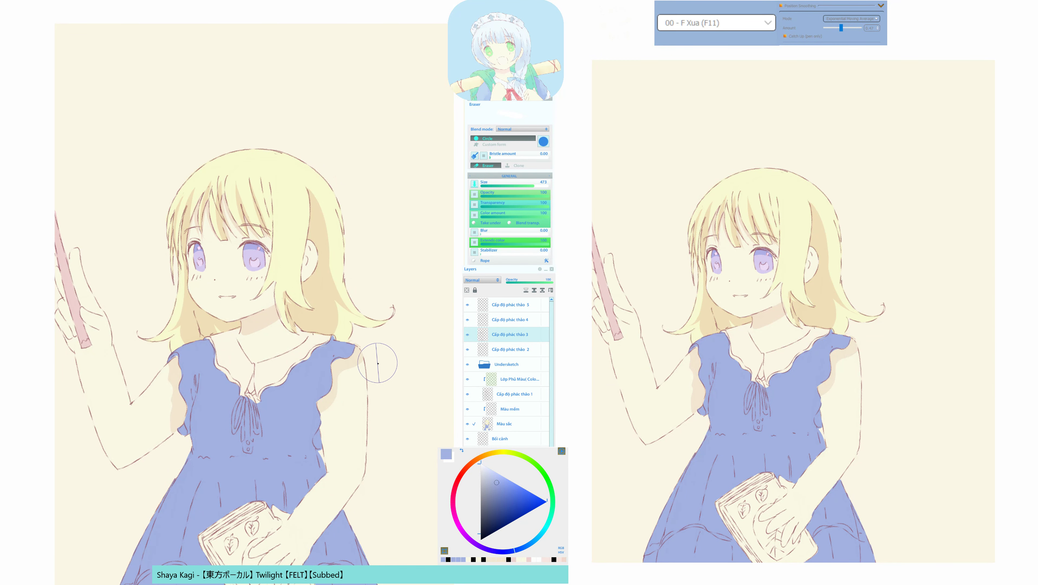
{"action": "mouse_move", "coordinate": [401, 395]}
{"action": "left_mouse_down"}
{"action": "mouse_move", "coordinate": [424, 380]}
{"action": "mouse_move", "coordinate": [422, 404]}
{"action": "left_mouse_up"}
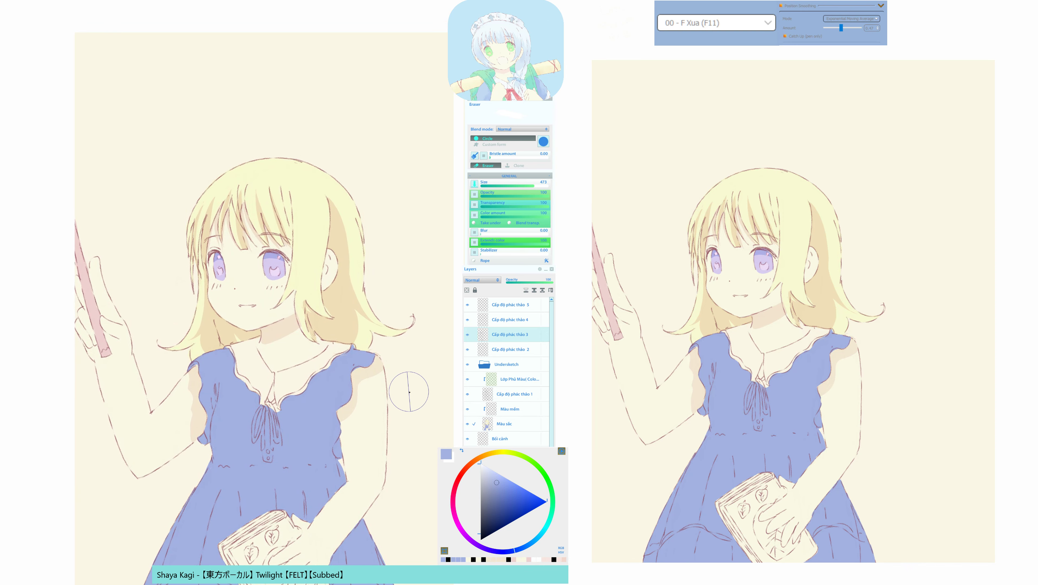
{"action": "key", "text": "h"}
{"action": "mouse_move", "coordinate": [358, 347]}
{"action": "left_mouse_down"}
{"action": "mouse_move", "coordinate": [332, 359]}
{"action": "mouse_move", "coordinate": [335, 347]}
{"action": "mouse_move", "coordinate": [323, 394]}
{"action": "mouse_move", "coordinate": [330, 359]}
{"action": "mouse_move", "coordinate": [321, 393]}
{"action": "left_mouse_up"}
{"action": "key", "text": "F7"}
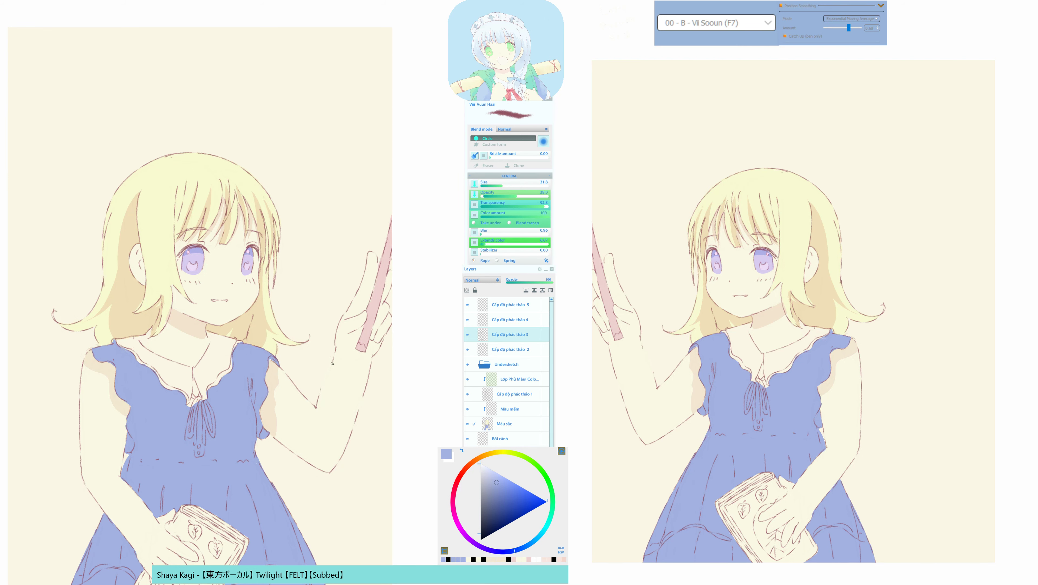
{"action": "key", "text": "h"}
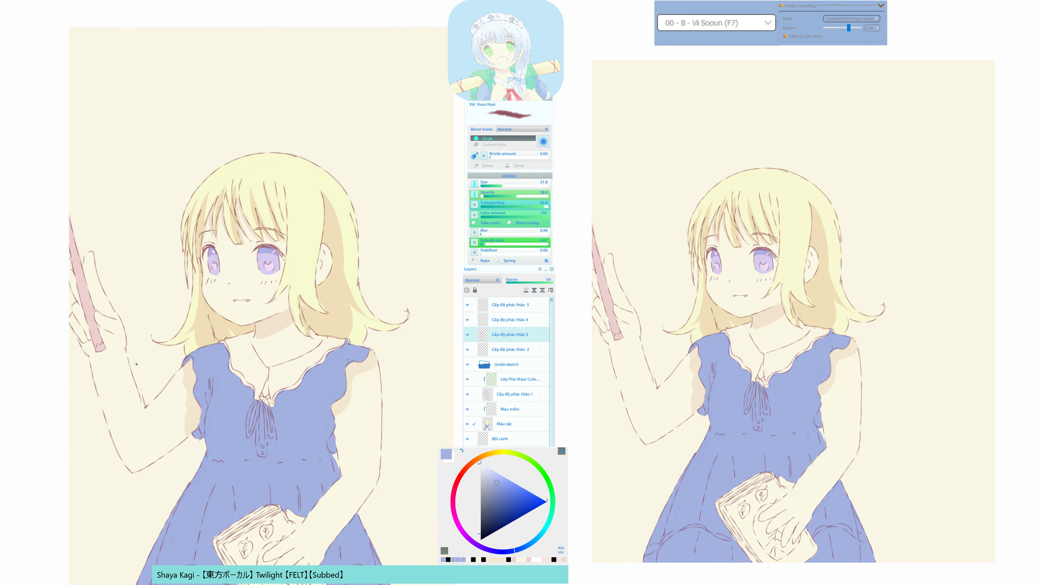
{"action": "mouse_move", "coordinate": [144, 383]}
{"action": "left_mouse_down"}
{"action": "mouse_move", "coordinate": [149, 433]}
{"action": "mouse_move", "coordinate": [134, 371]}
{"action": "left_mouse_up"}
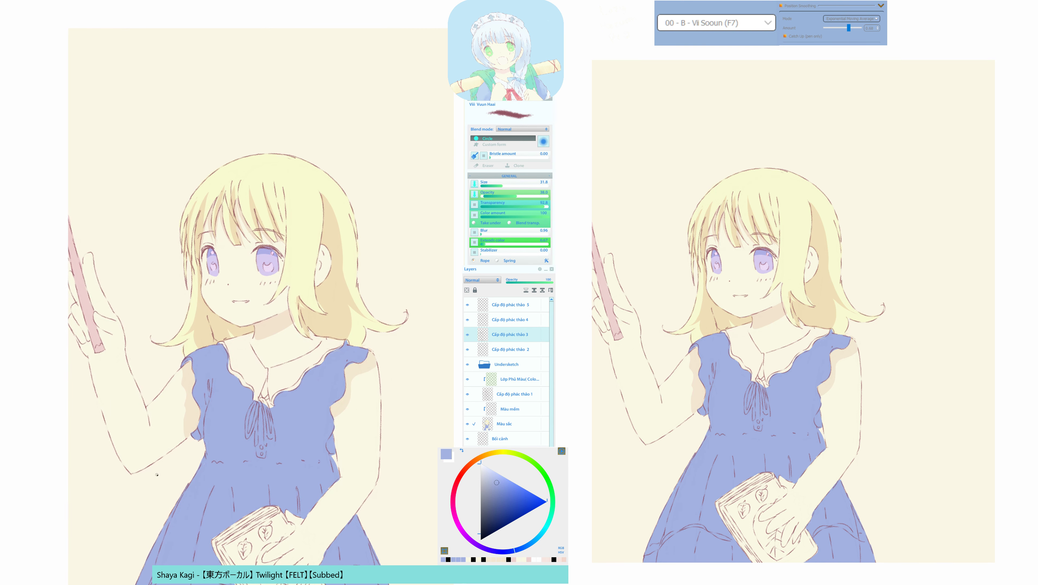
{"action": "key", "text": "m"}
{"action": "key", "text": "F11"}
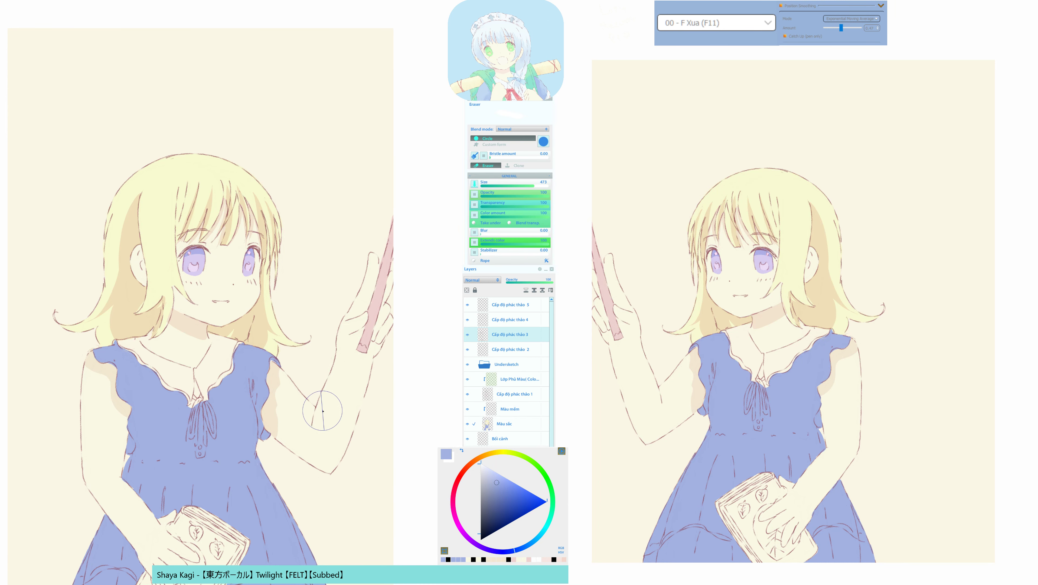
{"action": "key", "text": "F7"}
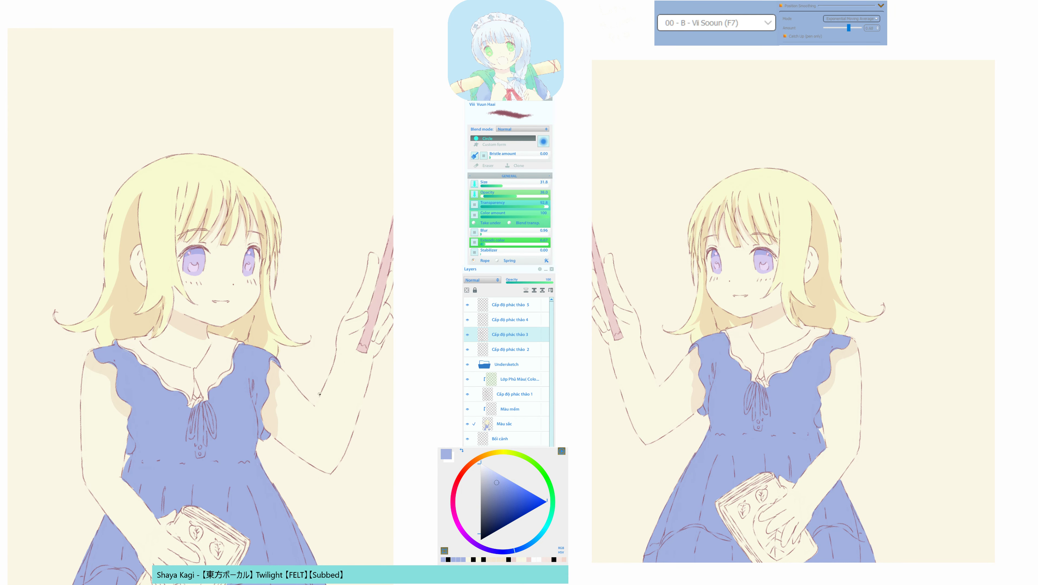
{"action": "key", "text": "m"}
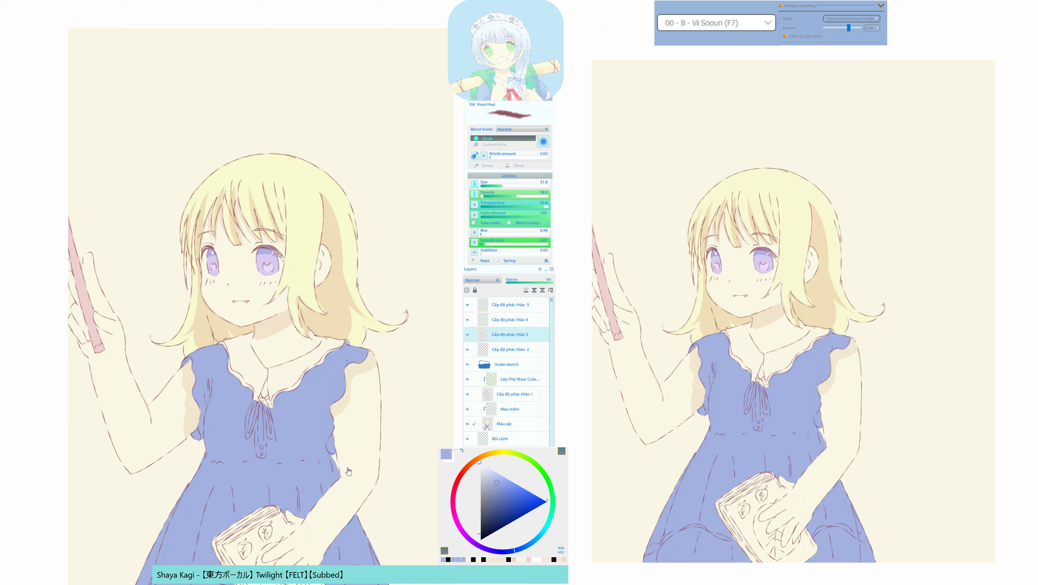
Switch to the colour layer Màu sắc and clean up the edge of the stick beside the raised fingers with the eraser.
{"action": "left_click_drag", "start_coordinate": [347, 472], "coordinate": [301, 435]}
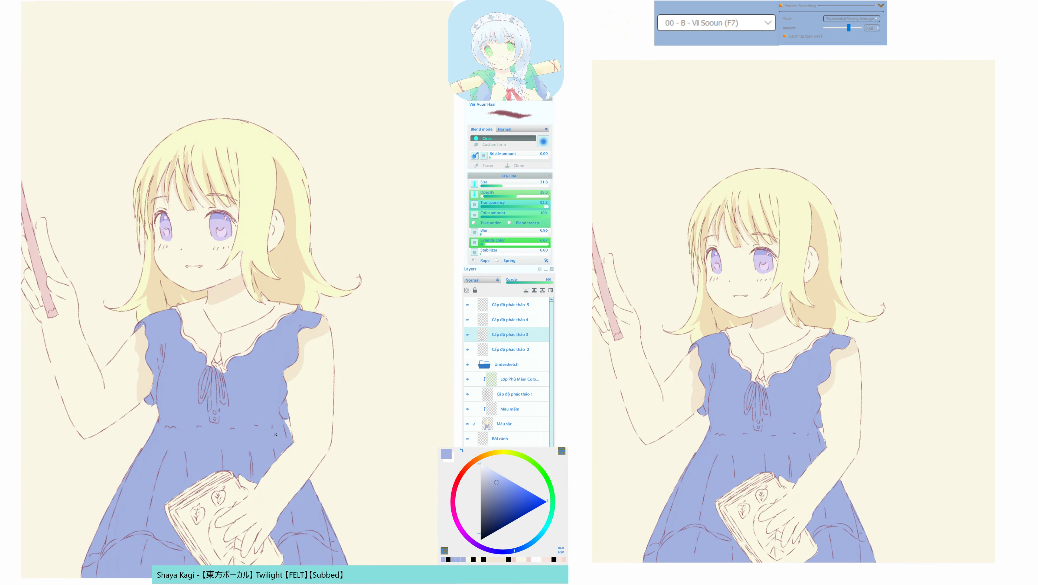
{"action": "left_click_drag", "start_coordinate": [362, 373], "coordinate": [370, 404]}
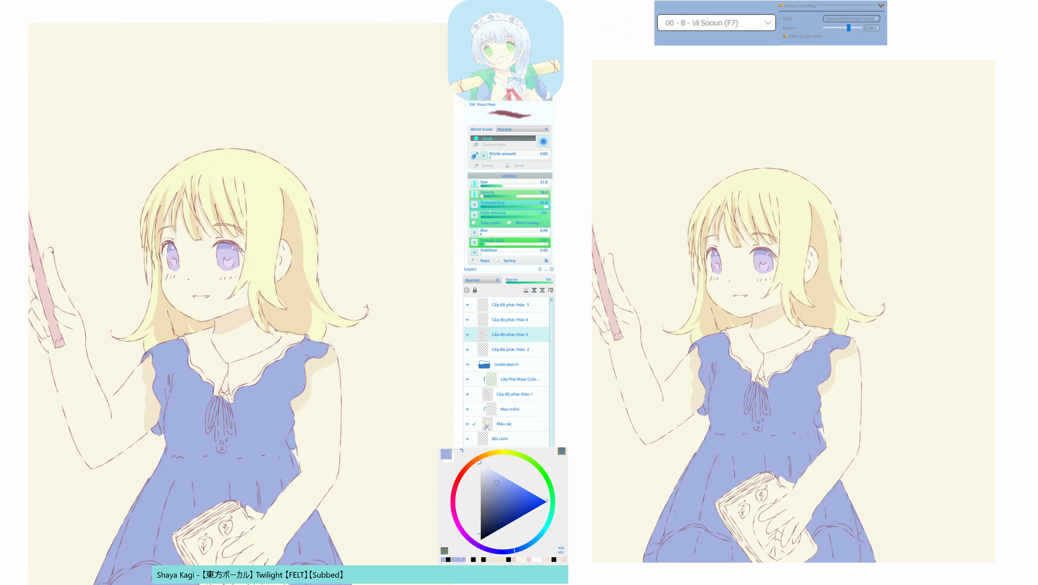
{"action": "left_click", "coordinate": [43, 271]}
{"action": "key", "text": "F11"}
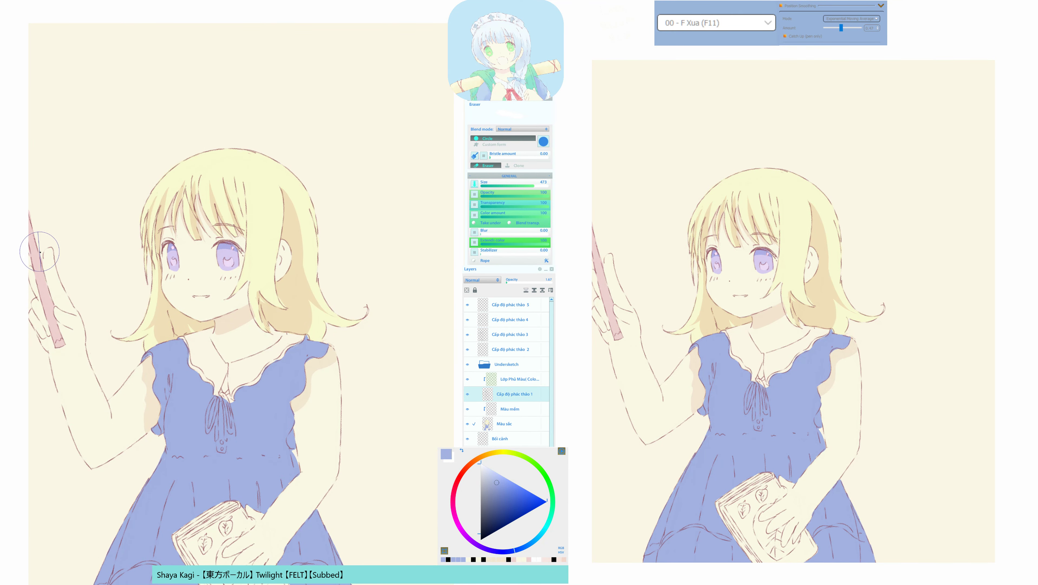
{"action": "left_click", "coordinate": [55, 278]}
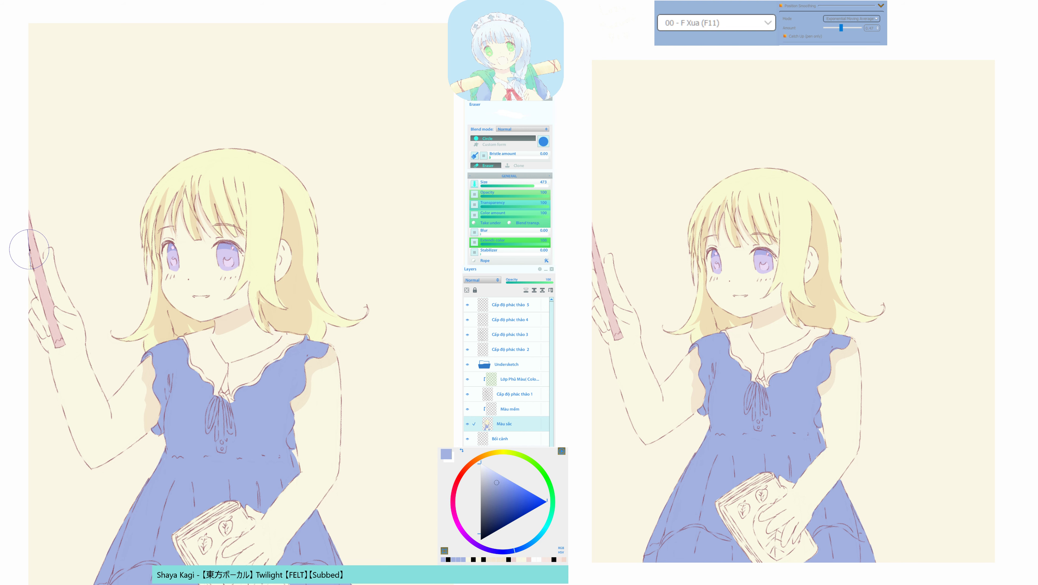
{"action": "left_click_drag", "start_coordinate": [111, 363], "coordinate": [124, 309]}
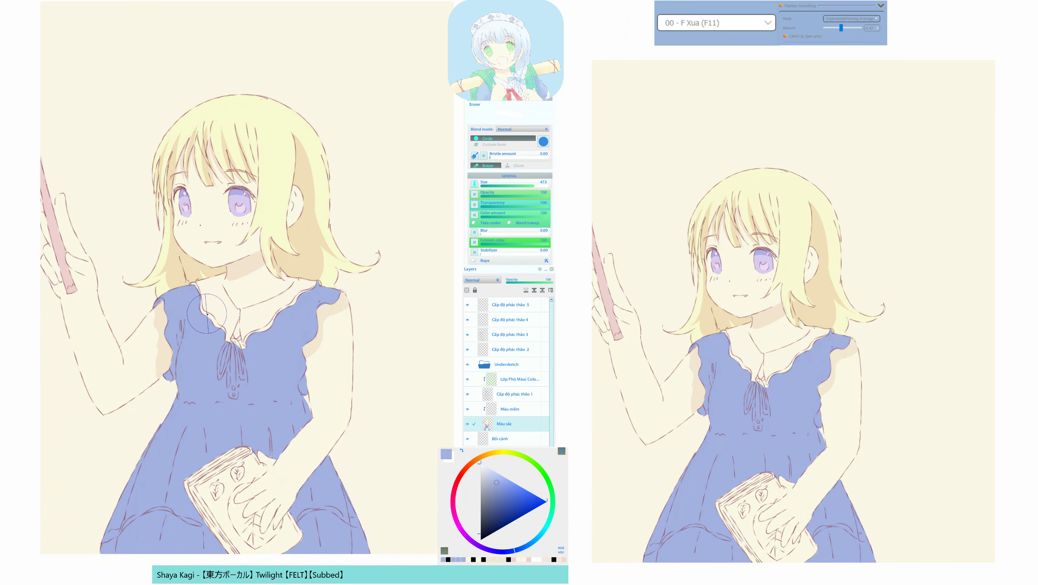
Mask the small gaps at the dress armhole beside the shaded lowered arm and fill them with sampled dress blue.
{"action": "key", "text": "F10"}
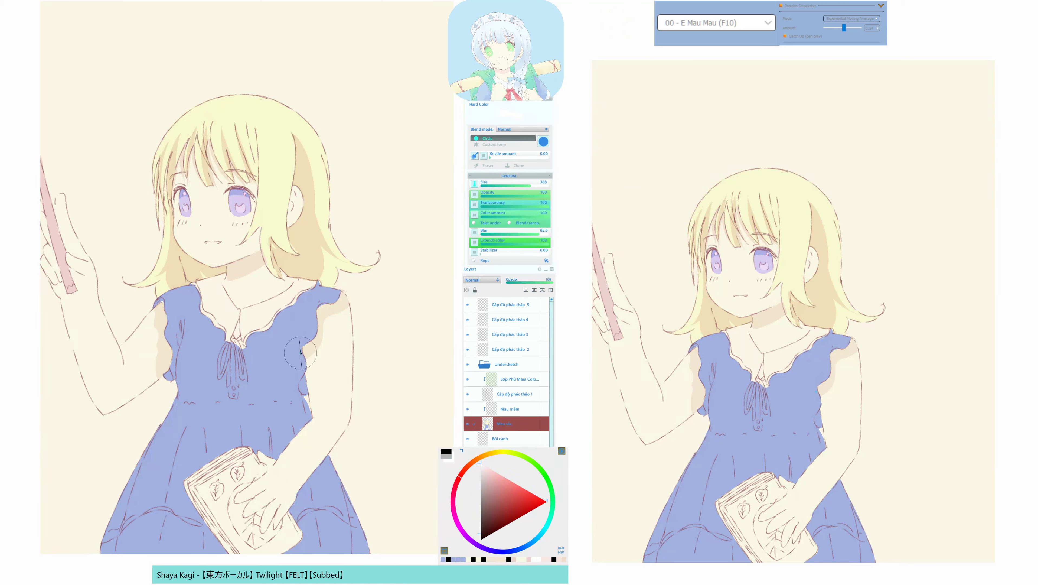
{"action": "left_click_drag", "start_coordinate": [301, 353], "coordinate": [301, 345]}
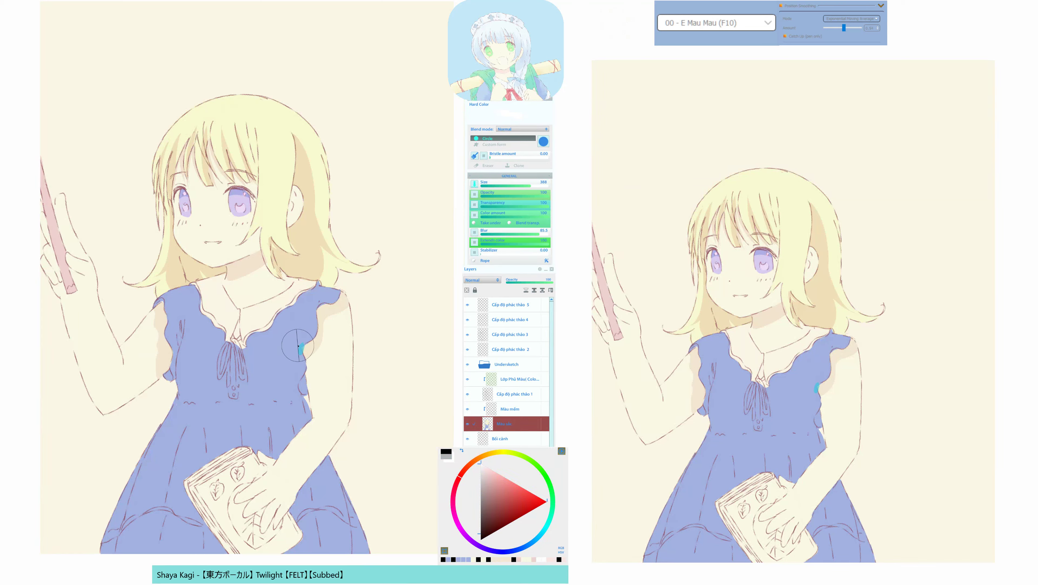
{"action": "left_click", "coordinate": [296, 346], "text": "alt"}
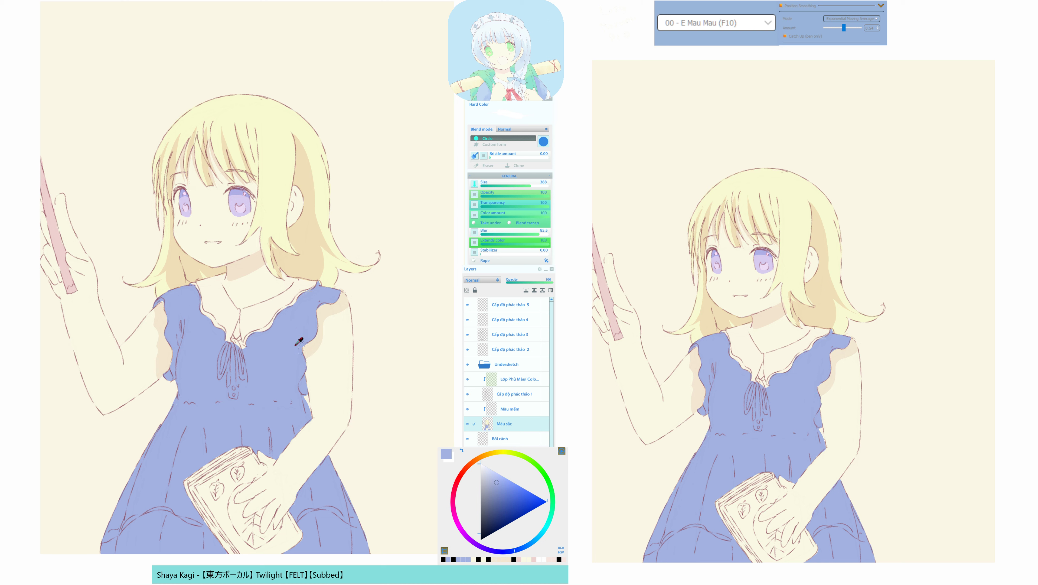
{"action": "left_click_drag", "start_coordinate": [296, 346], "coordinate": [299, 345]}
{"action": "left_click", "coordinate": [305, 346], "text": "alt"}
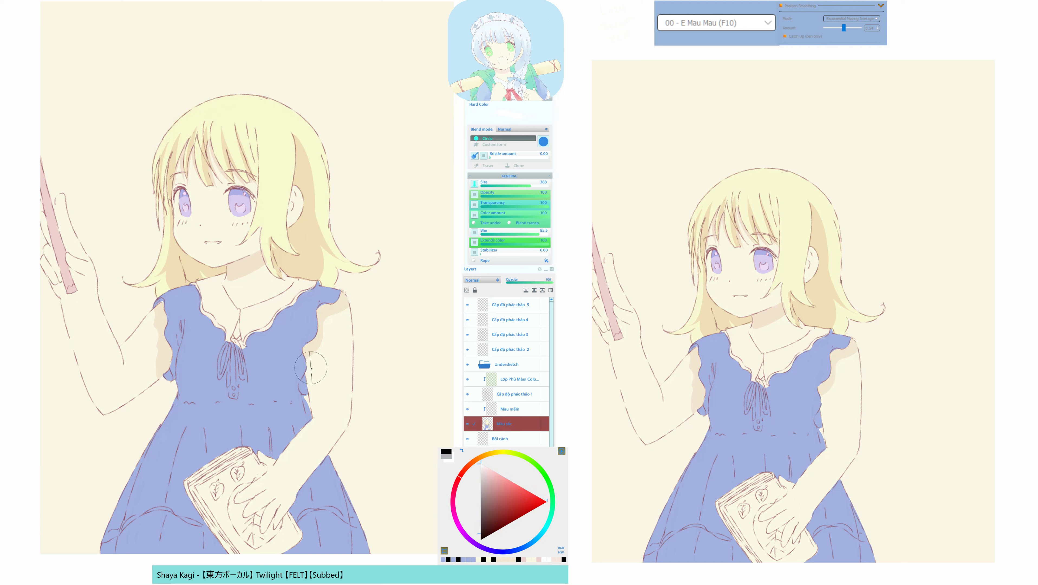
{"action": "left_click_drag", "start_coordinate": [306, 358], "coordinate": [304, 355]}
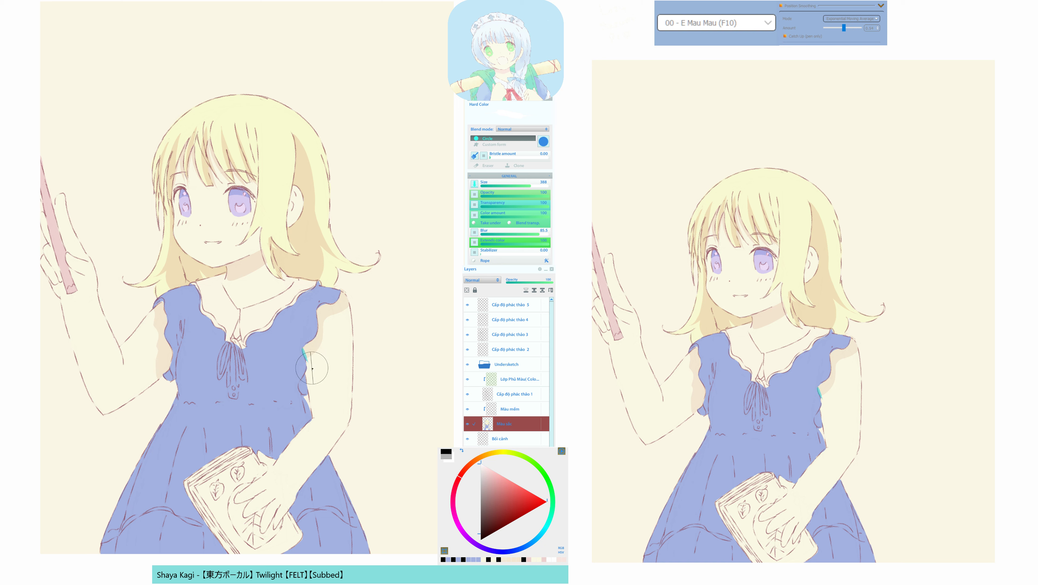
{"action": "left_click", "coordinate": [301, 355], "text": "alt"}
{"action": "left_click", "coordinate": [298, 357]}
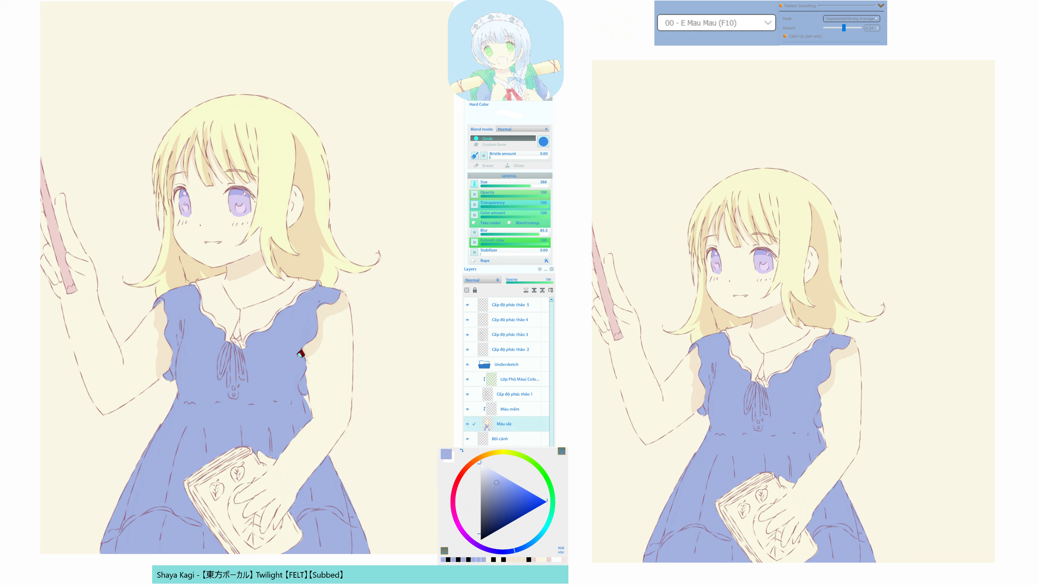
Mask the inner edge of the shoulder frill on the raised-arm side, fill it with dress blue and undo the stray last stroke.
{"action": "left_click", "coordinate": [145, 323], "text": "alt"}
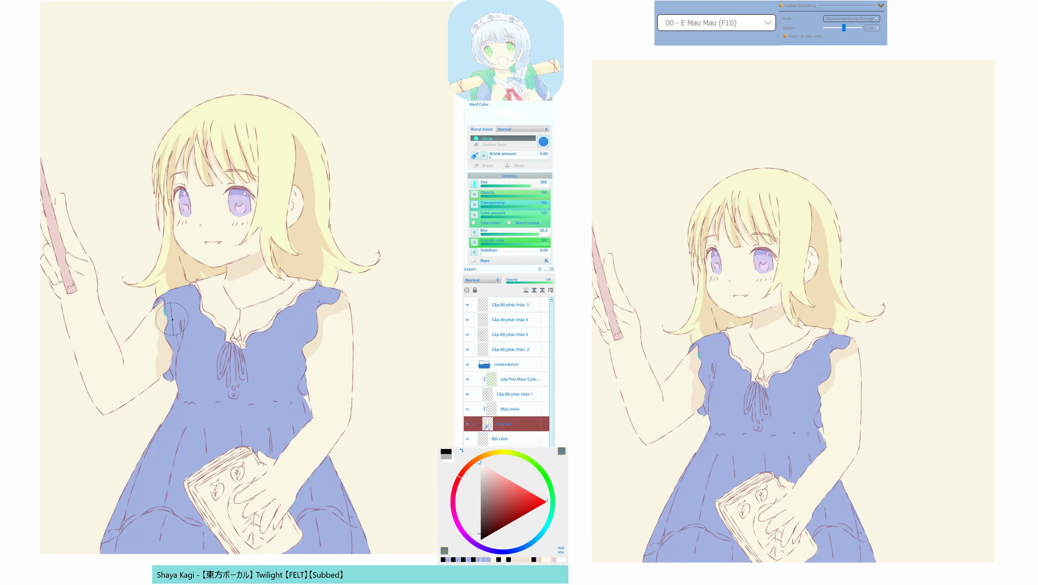
{"action": "left_click", "coordinate": [174, 315], "text": "alt"}
{"action": "left_click", "coordinate": [177, 311]}
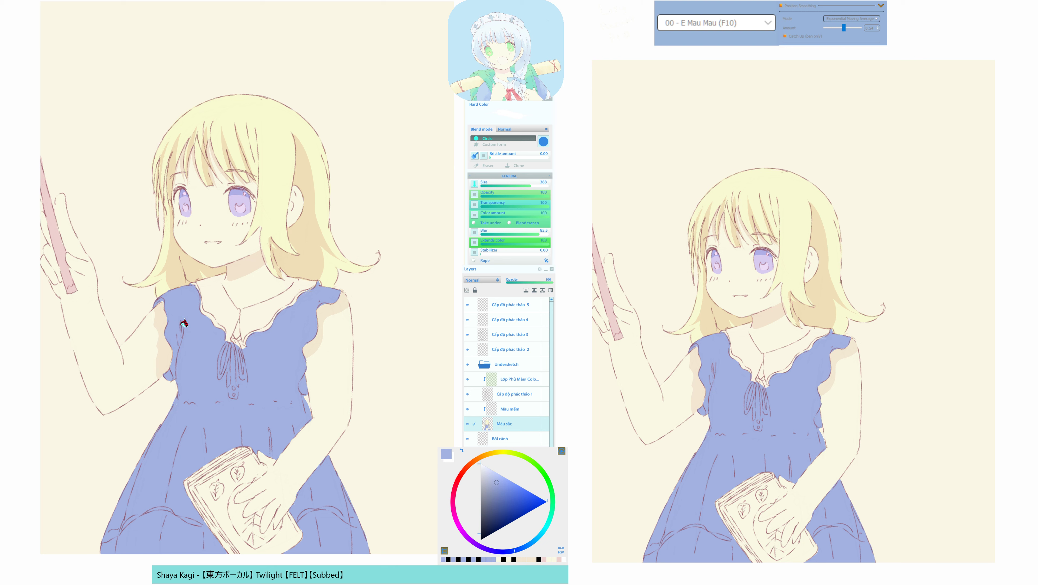
{"action": "left_click", "coordinate": [169, 300], "text": "alt"}
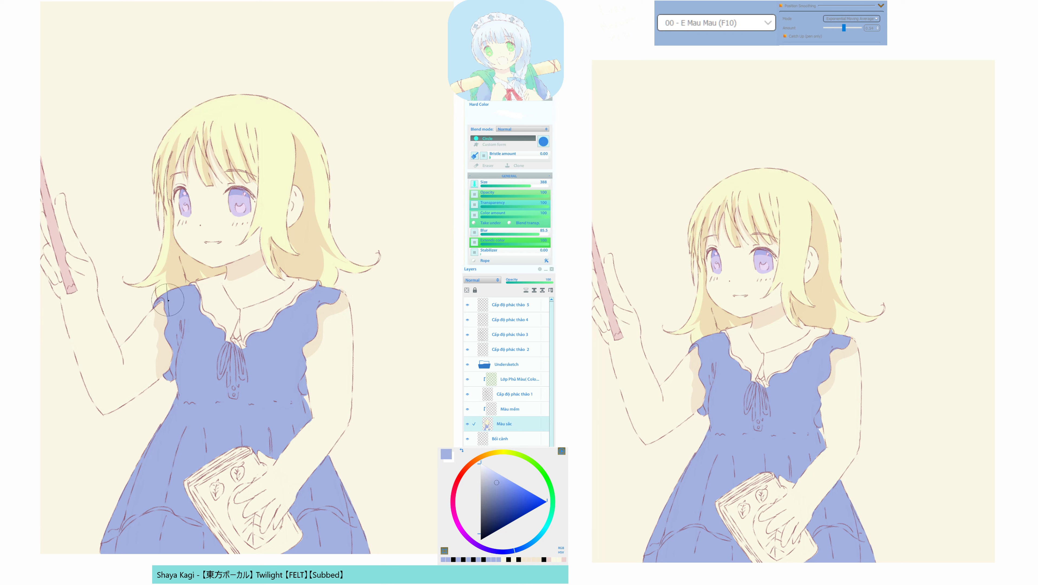
{"action": "left_click", "coordinate": [168, 299]}
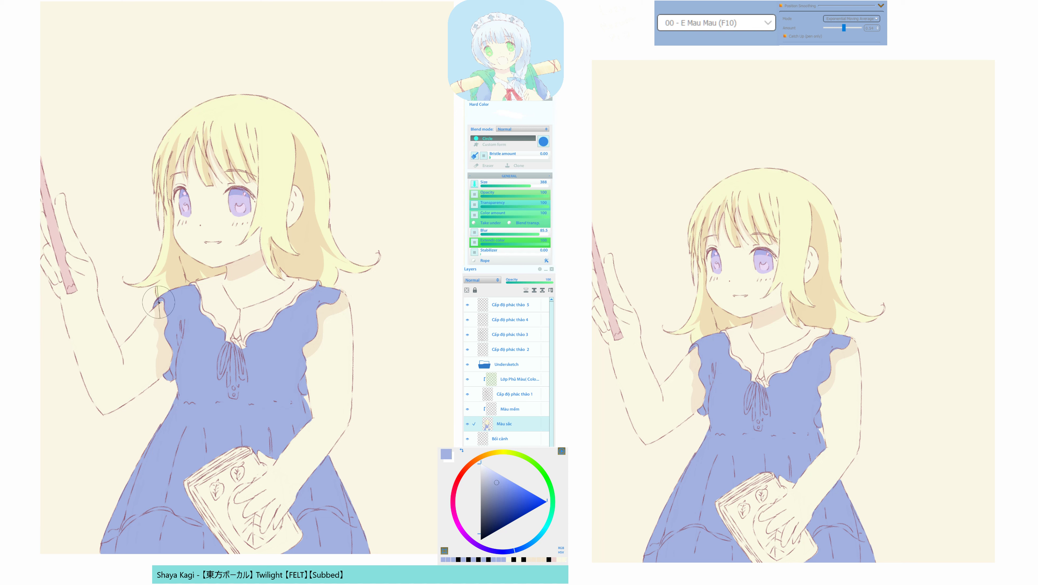
{"action": "left_click_drag", "start_coordinate": [158, 302], "coordinate": [175, 310]}
{"action": "key", "text": "ctrl+z"}
Paint a mask line along the collar's upper edge where it meets the neck and hair, and leave mask painting.
{"action": "left_click_drag", "start_coordinate": [317, 337], "coordinate": [320, 380]}
{"action": "left_click", "coordinate": [241, 316], "text": "alt"}
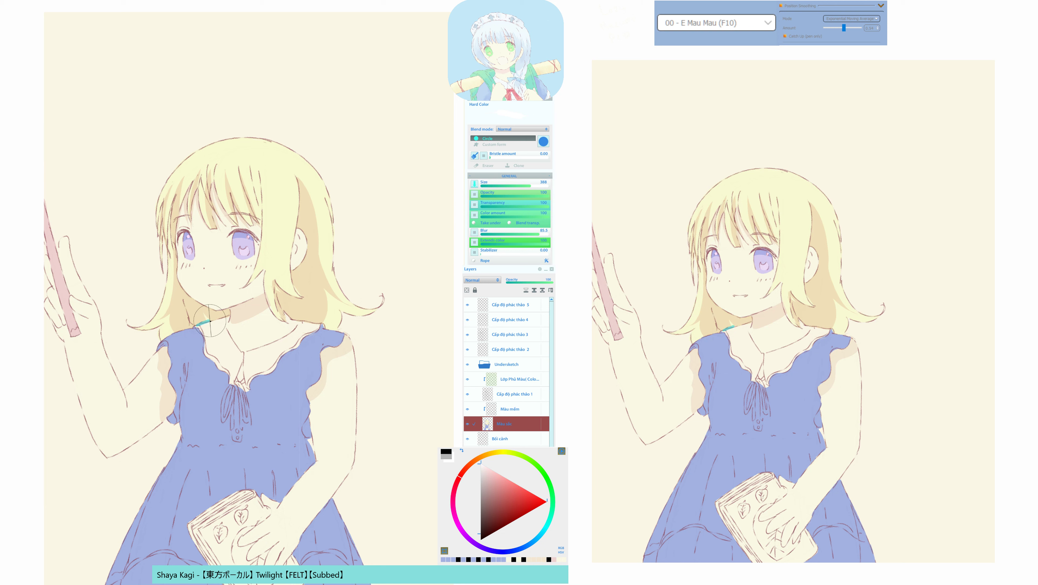
{"action": "left_click_drag", "start_coordinate": [225, 317], "coordinate": [199, 326]}
{"action": "left_click", "coordinate": [301, 338], "text": "alt"}
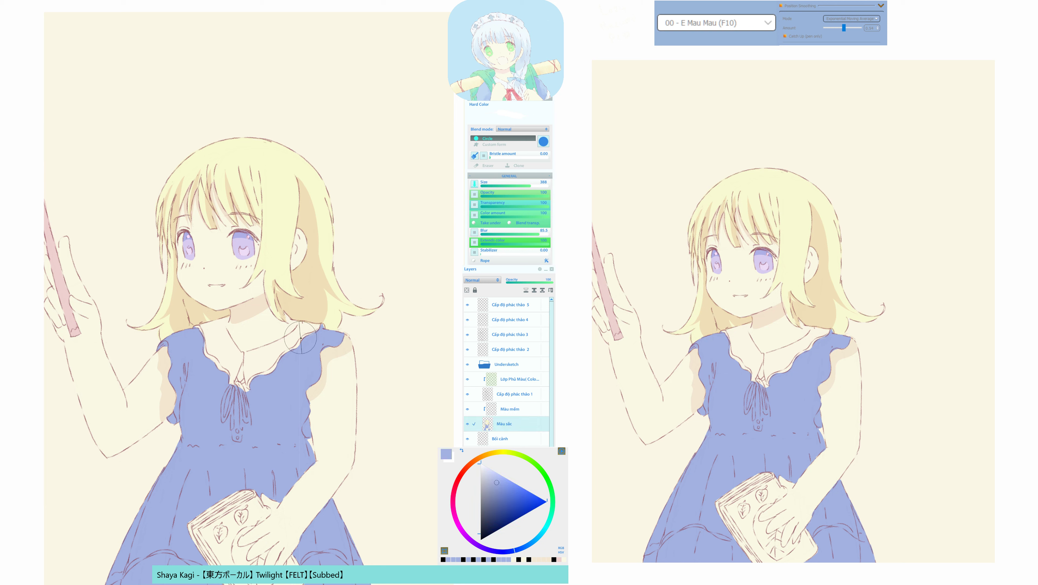
Pick a pale bluish white, fill both sides of the collar with it, and sample the cream next to the collar.
{"action": "left_click", "coordinate": [222, 340], "text": "alt"}
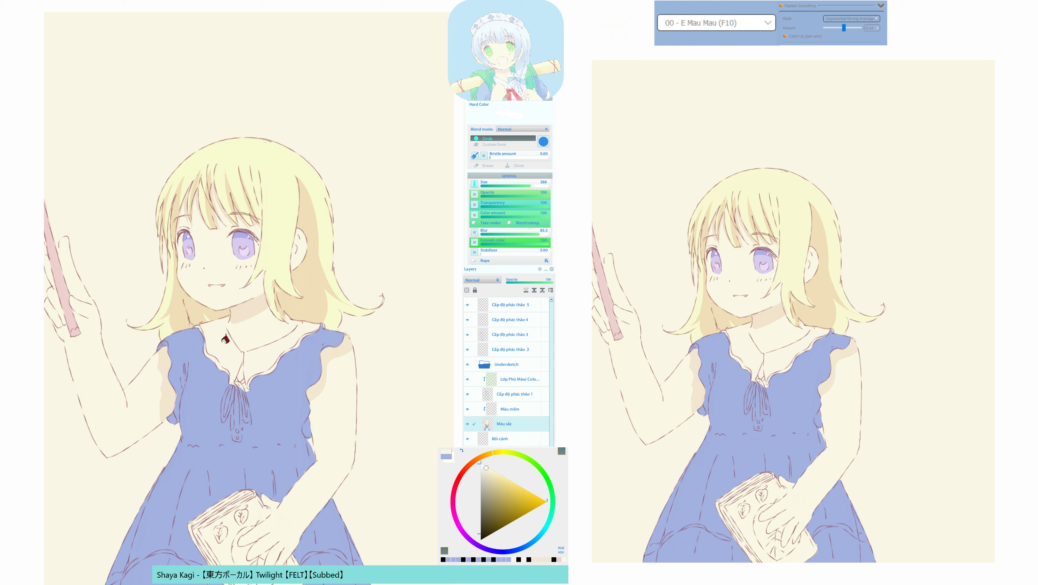
{"action": "left_click", "coordinate": [480, 461]}
{"action": "left_click", "coordinate": [483, 466]}
{"action": "left_click", "coordinate": [482, 463]}
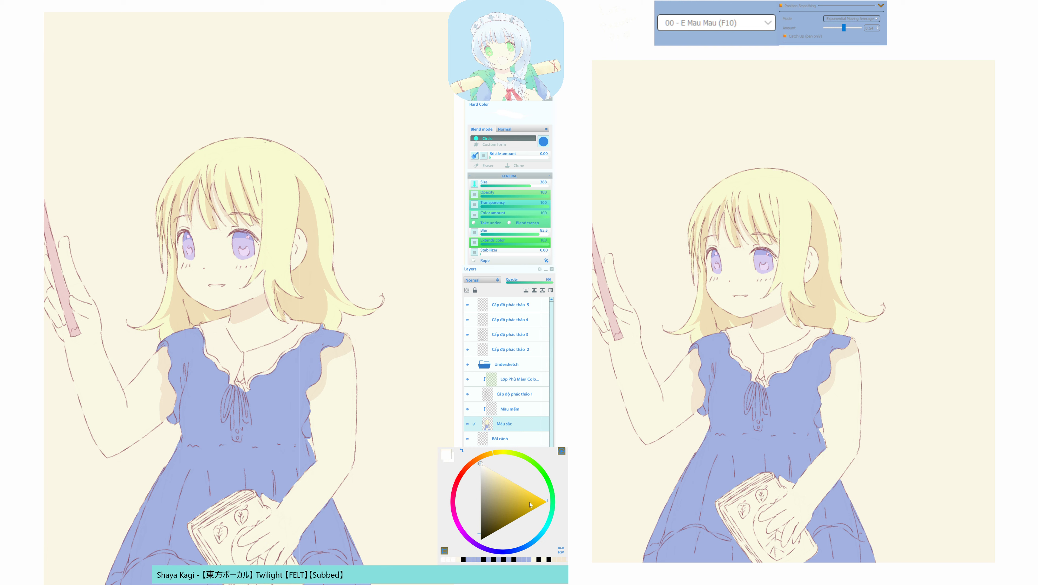
{"action": "left_click", "coordinate": [531, 546]}
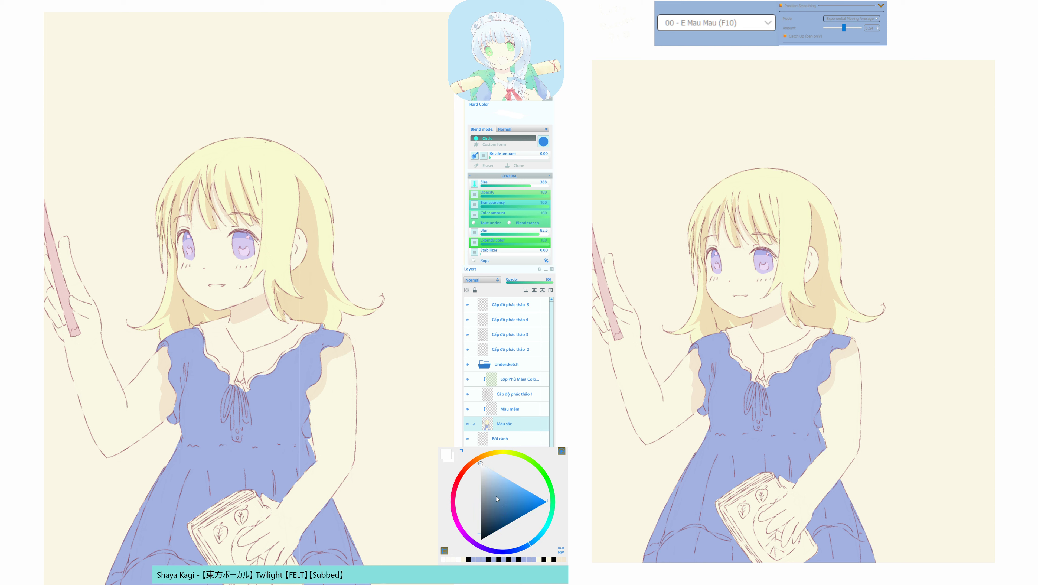
{"action": "left_click", "coordinate": [482, 467]}
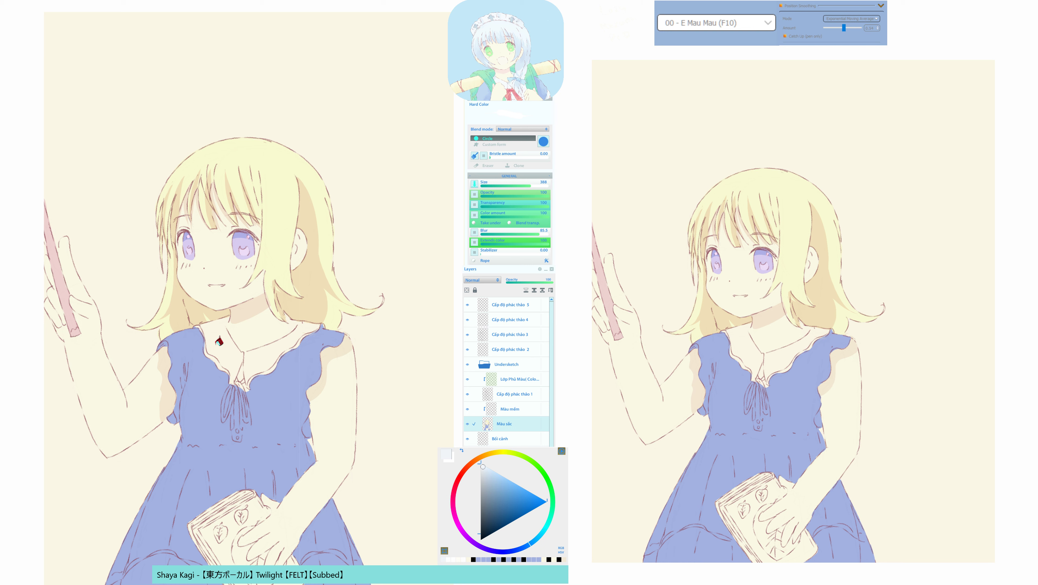
{"action": "left_click_drag", "start_coordinate": [271, 430], "coordinate": [246, 458]}
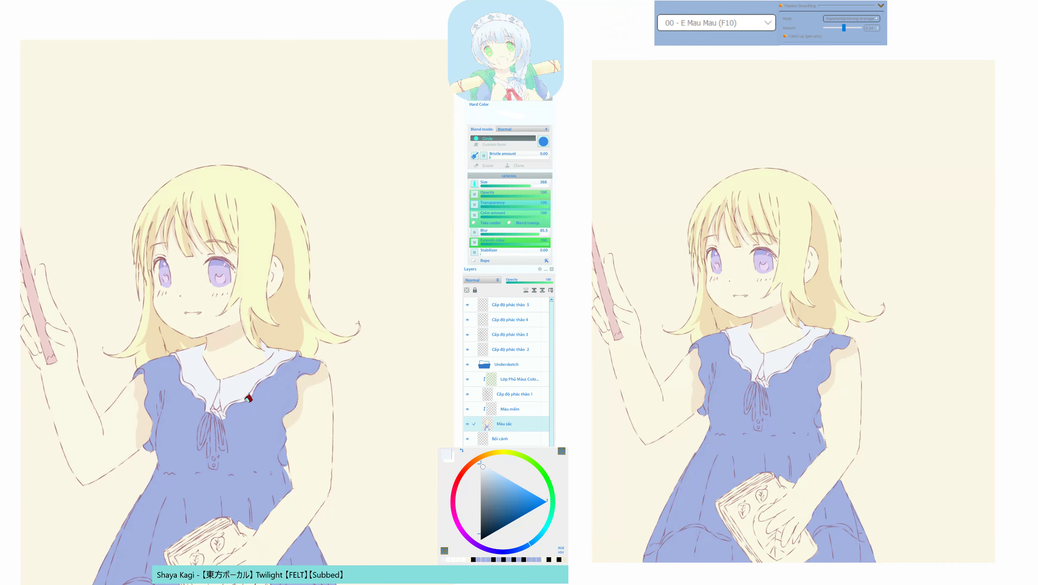
{"action": "left_click", "coordinate": [261, 353], "text": "alt"}
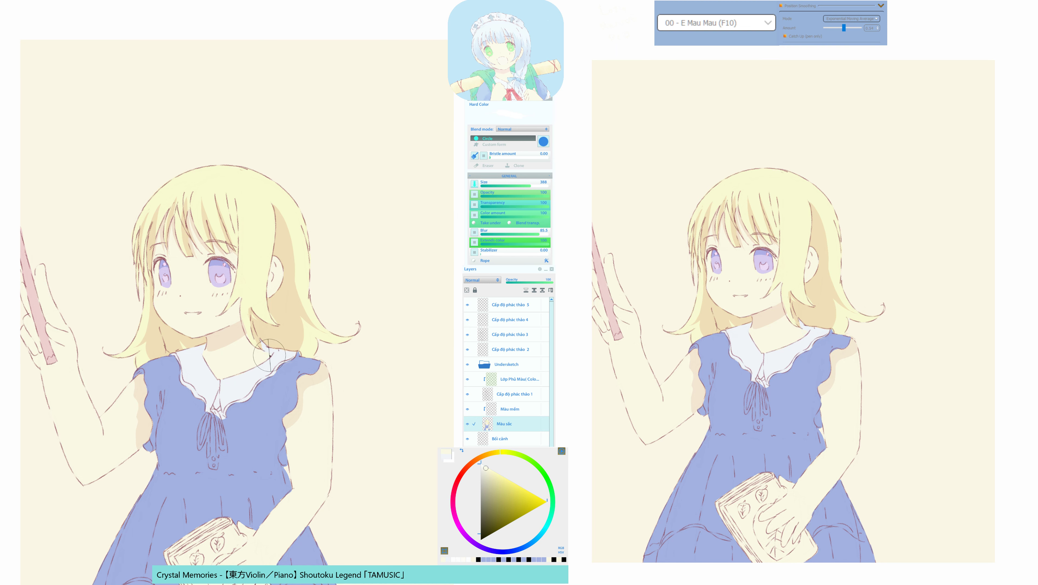
{"action": "mouse_move", "coordinate": [241, 457]}
{"action": "left_mouse_down"}
{"action": "mouse_move", "coordinate": [274, 363]}
{"action": "mouse_move", "coordinate": [302, 334]}
{"action": "left_mouse_up"}
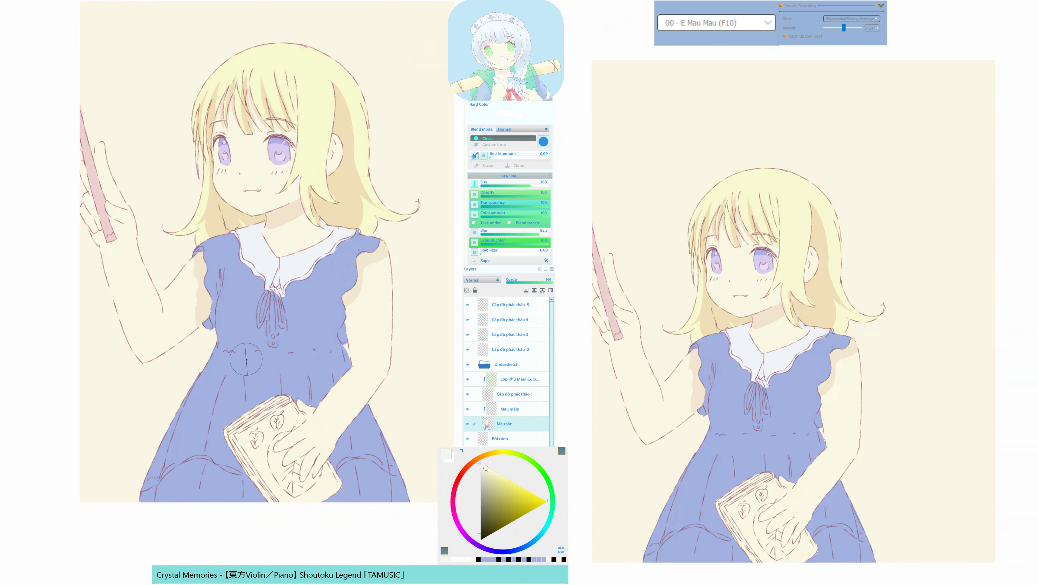
Mask a wavy line across the skirt just above its lower edge, extend it past the skirt's side, and leave mask painting.
{"action": "key", "text": "q"}
{"action": "mouse_move", "coordinate": [142, 497]}
{"action": "left_mouse_down"}
{"action": "mouse_move", "coordinate": [202, 460]}
{"action": "mouse_move", "coordinate": [316, 484]}
{"action": "mouse_move", "coordinate": [361, 460]}
{"action": "mouse_move", "coordinate": [414, 478]}
{"action": "left_mouse_up"}
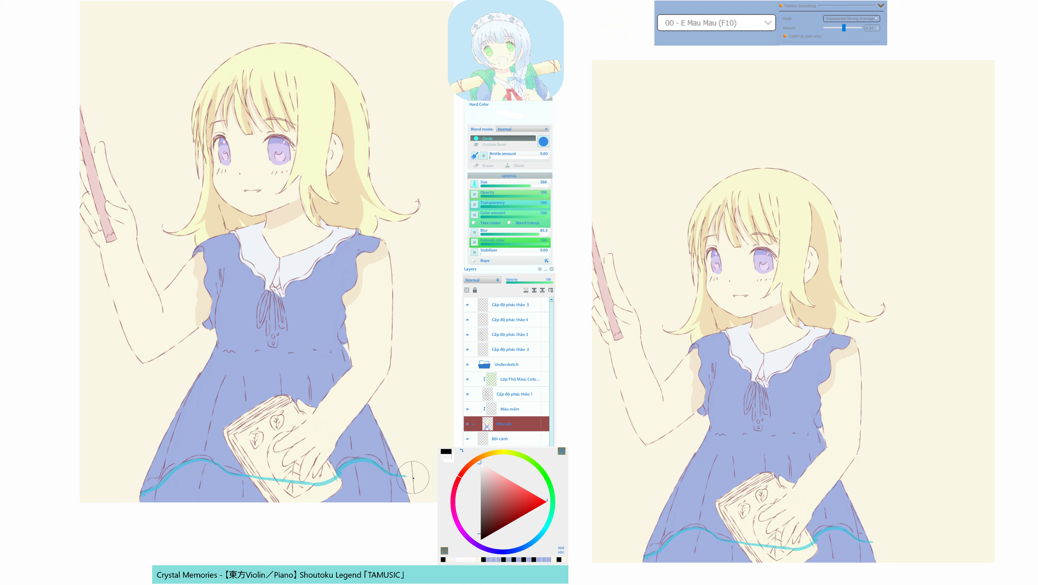
{"action": "key", "text": "F11"}
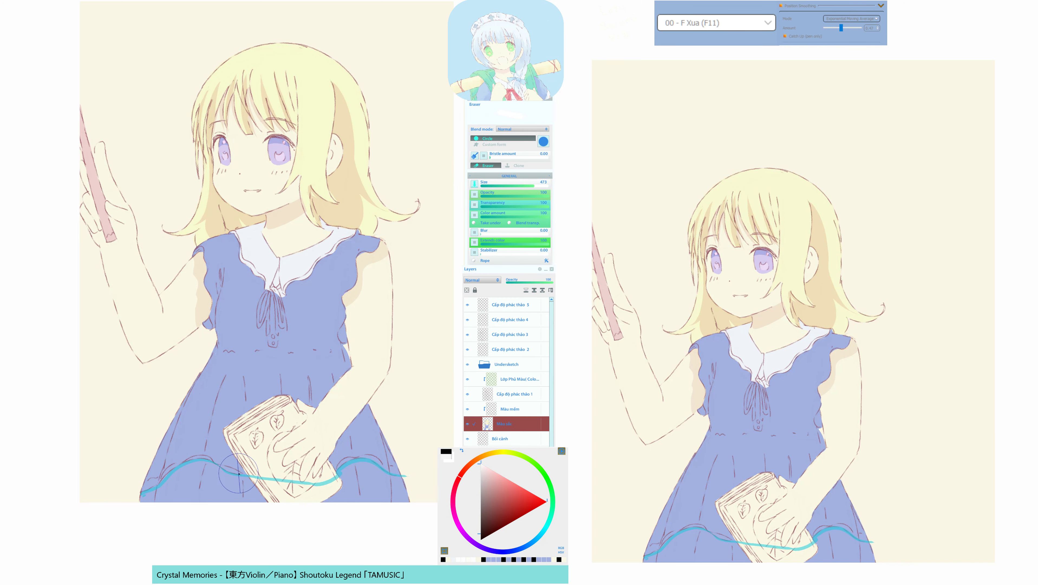
{"action": "key", "text": "F10"}
{"action": "left_click_drag", "start_coordinate": [146, 492], "coordinate": [135, 498]}
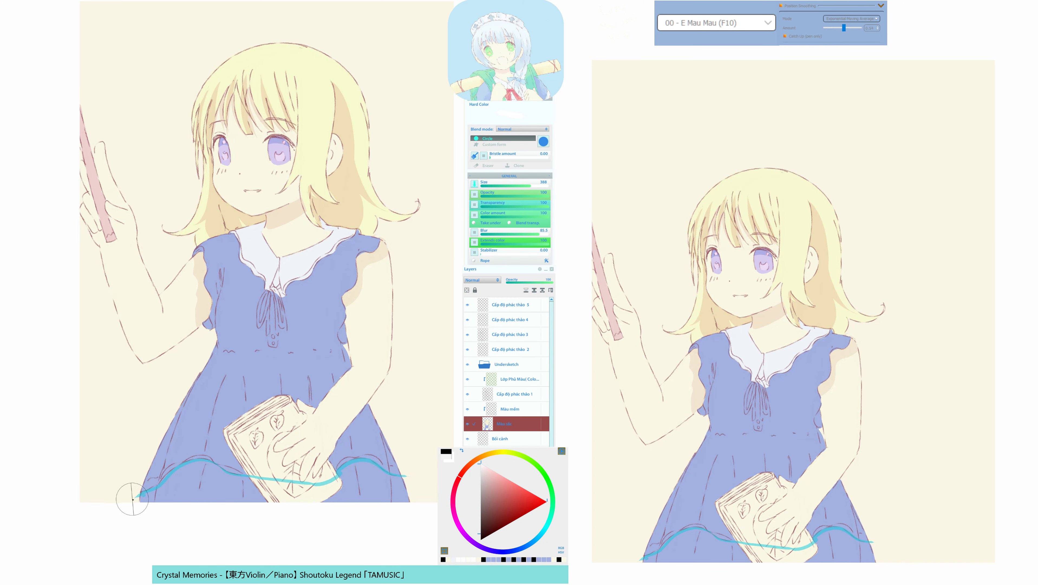
{"action": "key", "text": "h"}
{"action": "key", "text": "h"}
{"action": "left_click_drag", "start_coordinate": [323, 469], "coordinate": [305, 480]}
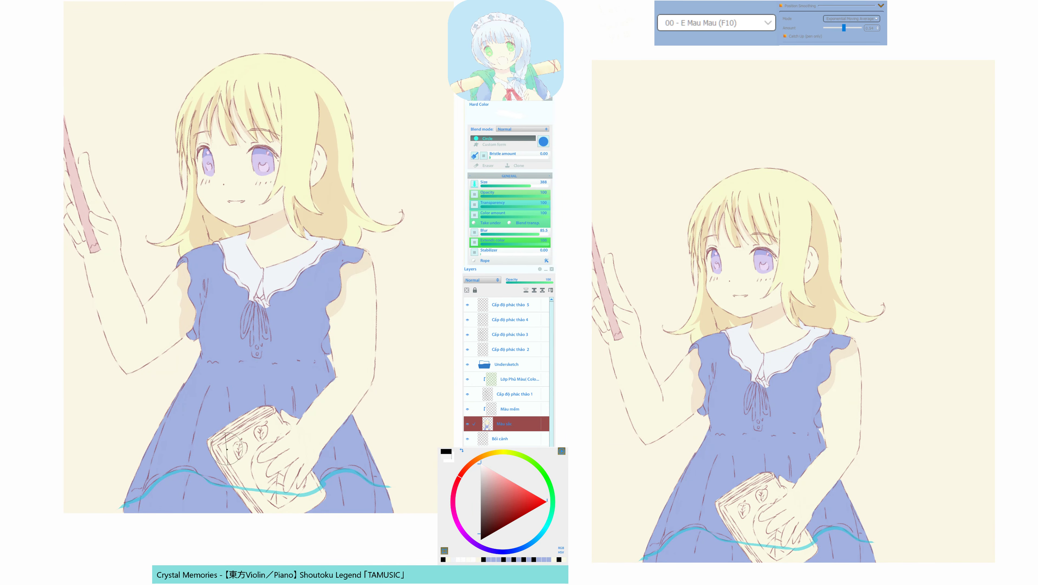
{"action": "key", "text": "F11"}
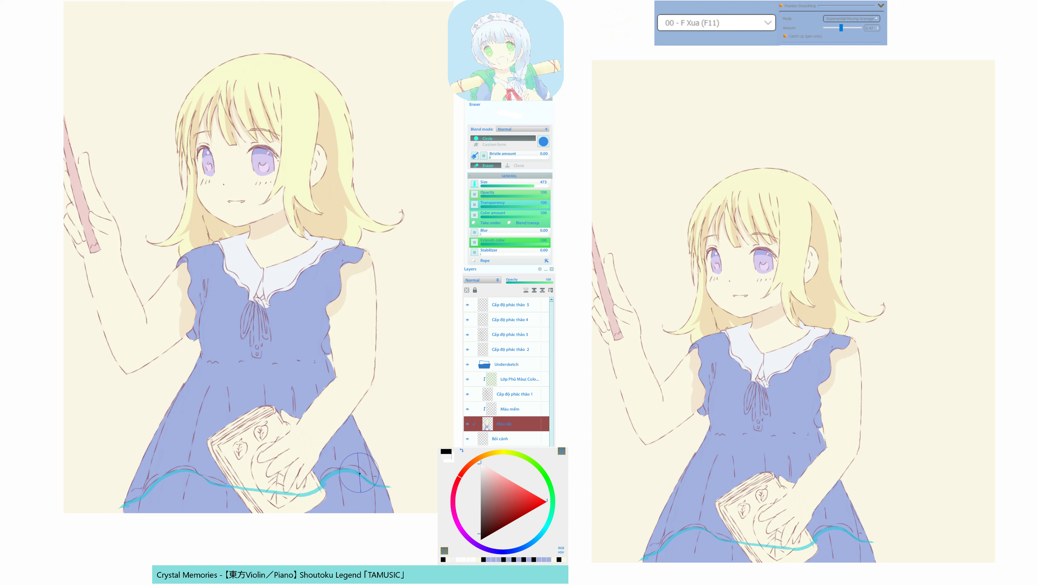
{"action": "key", "text": "q"}
Sample the collar's pale bluish white and fill the masked hem line and the underskirt areas on both sides of the book.
{"action": "left_click", "coordinate": [267, 282], "text": "alt"}
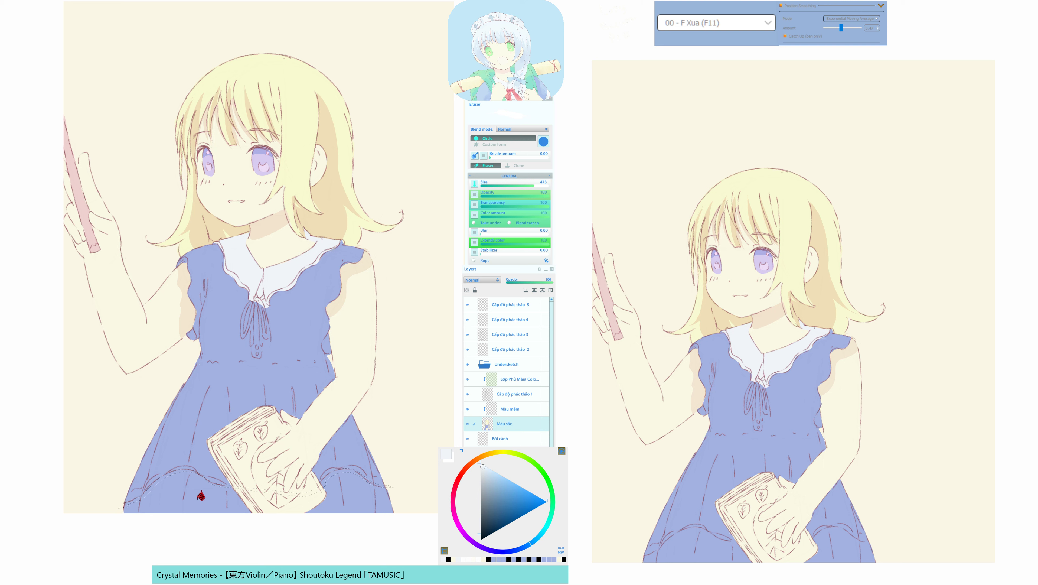
{"action": "mouse_move", "coordinate": [201, 496]}
{"action": "left_mouse_down"}
{"action": "mouse_move", "coordinate": [341, 495]}
{"action": "mouse_move", "coordinate": [323, 484]}
{"action": "left_mouse_up"}
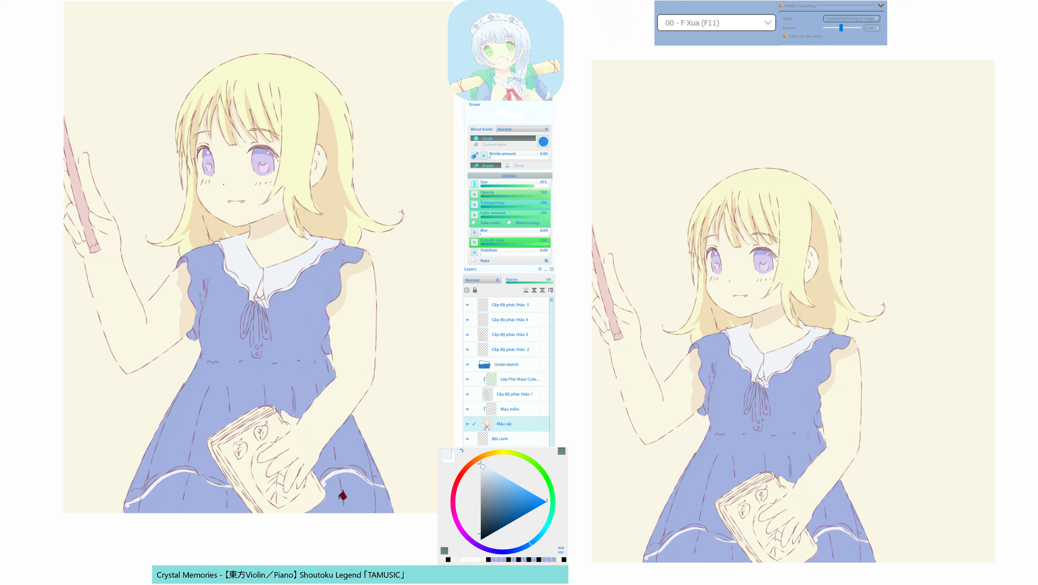
{"action": "left_click", "coordinate": [343, 496]}
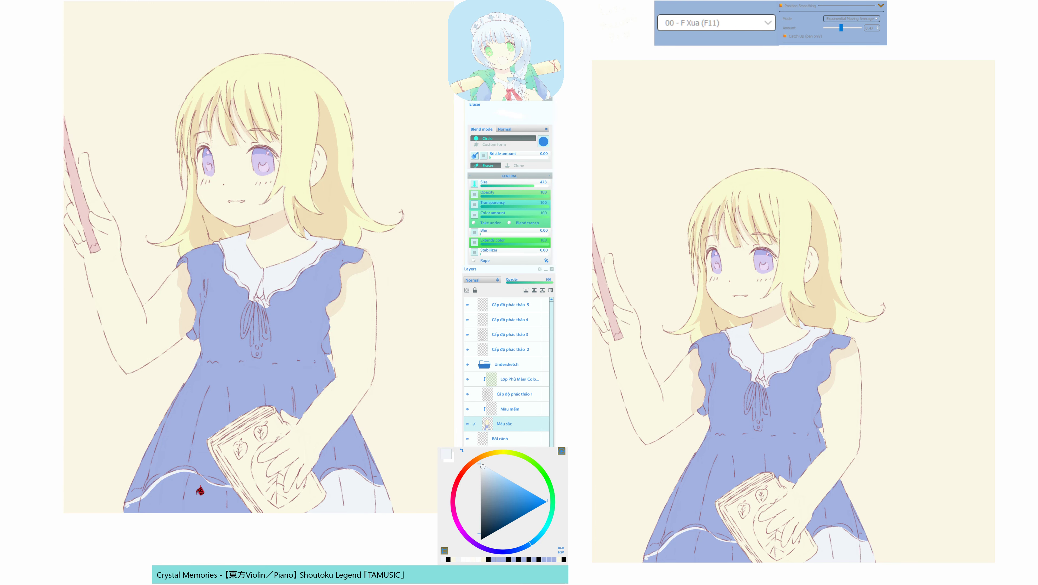
{"action": "left_click", "coordinate": [200, 490]}
{"action": "left_click_drag", "start_coordinate": [208, 471], "coordinate": [257, 521]}
{"action": "left_click_drag", "start_coordinate": [249, 480], "coordinate": [172, 411]}
Sample the dress blue and touch up the blue edges at the hem and at the waist beside the lowered arm.
{"action": "key", "text": "F10"}
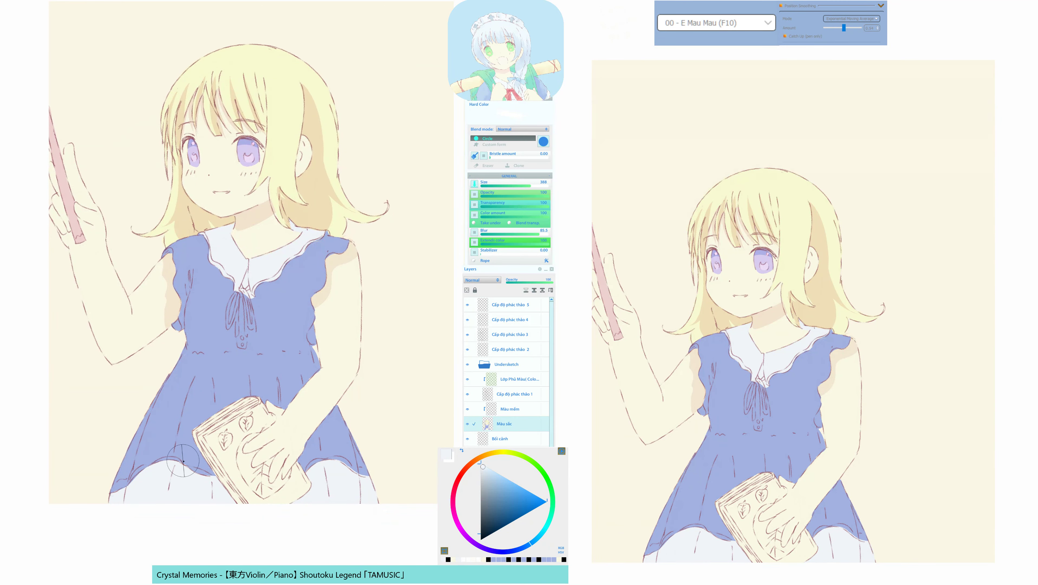
{"action": "left_click", "coordinate": [185, 463], "text": "alt"}
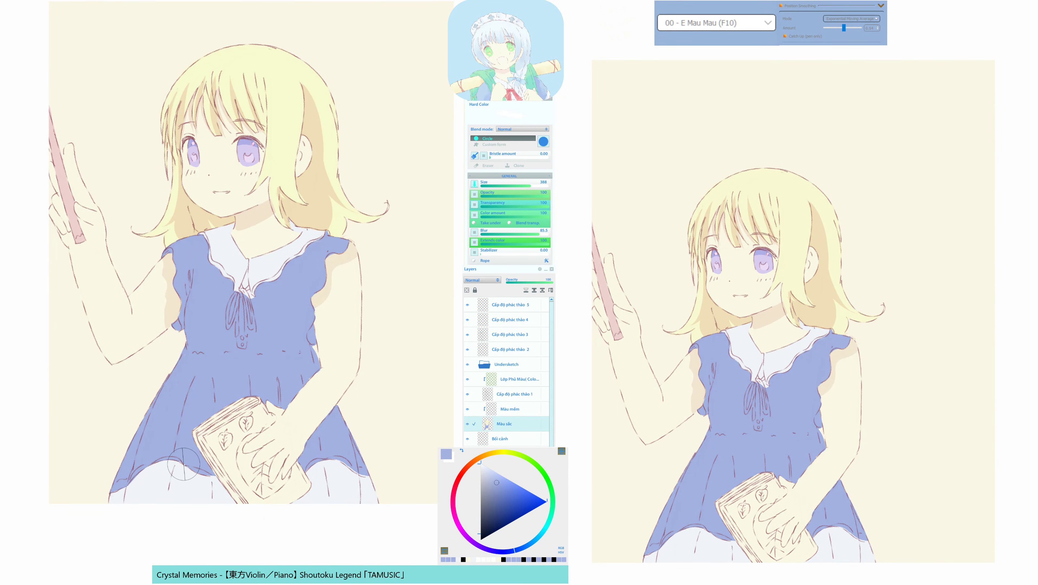
{"action": "key", "text": "h"}
{"action": "key", "text": "h"}
{"action": "left_click_drag", "start_coordinate": [214, 382], "coordinate": [218, 439]}
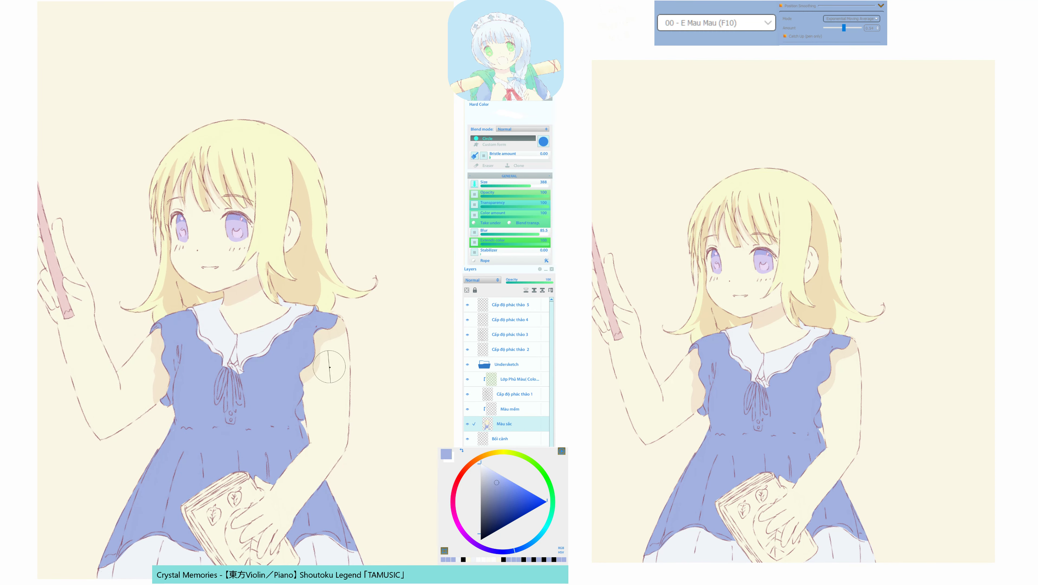
{"action": "left_click_drag", "start_coordinate": [298, 387], "coordinate": [281, 363]}
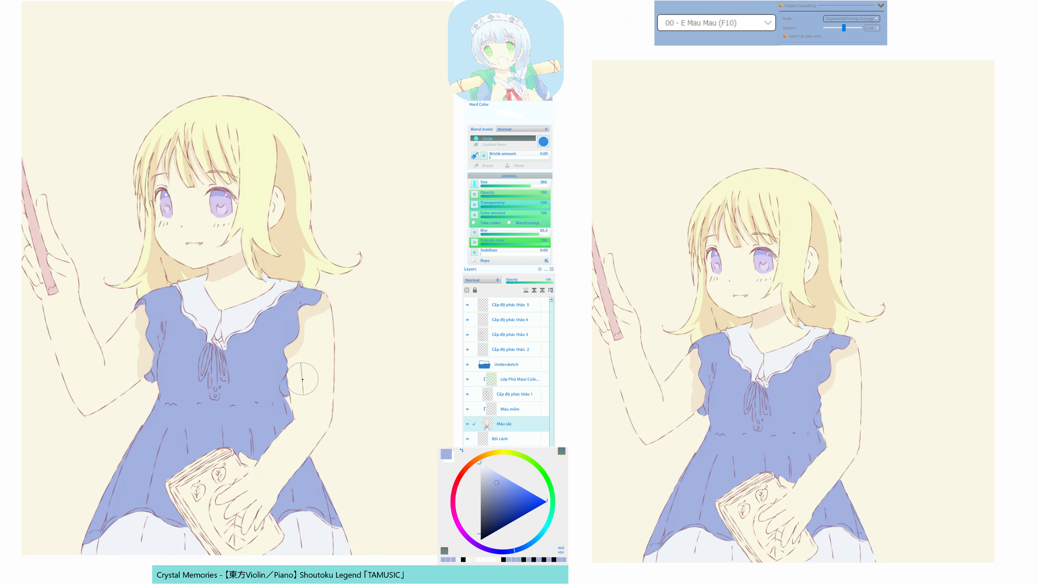
{"action": "left_click", "coordinate": [287, 408], "text": "alt"}
{"action": "mouse_move", "coordinate": [285, 402]}
{"action": "left_mouse_down"}
{"action": "mouse_move", "coordinate": [285, 429]}
{"action": "mouse_move", "coordinate": [288, 404]}
{"action": "left_mouse_up"}
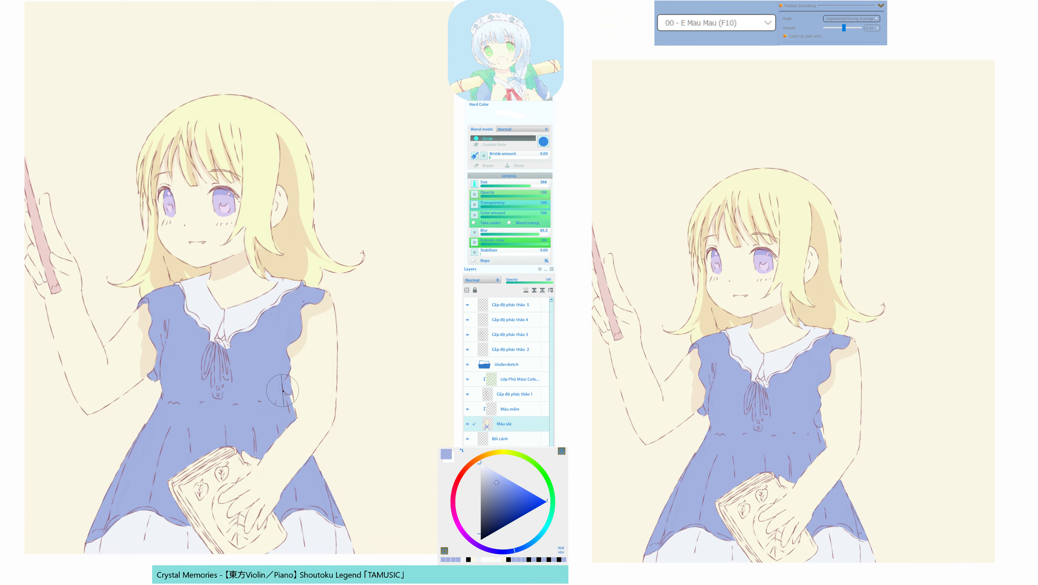
Erase the mouth on its sketch layer and redraw it as a small open smile with the line brush.
{"action": "left_click_drag", "start_coordinate": [262, 229], "coordinate": [293, 272]}
{"action": "left_click", "coordinate": [249, 231], "text": "ctrl"}
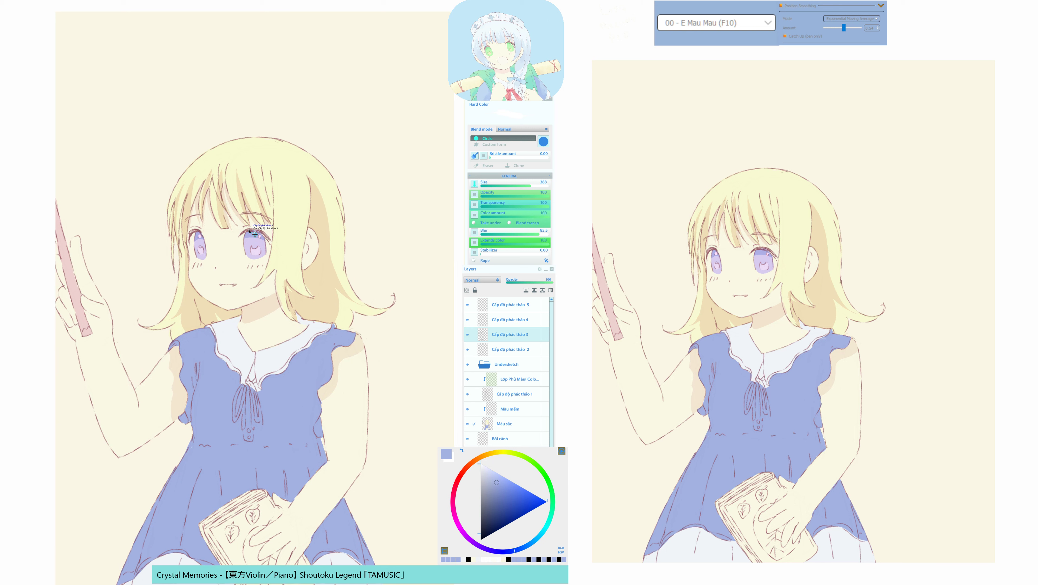
{"action": "key", "text": "F11"}
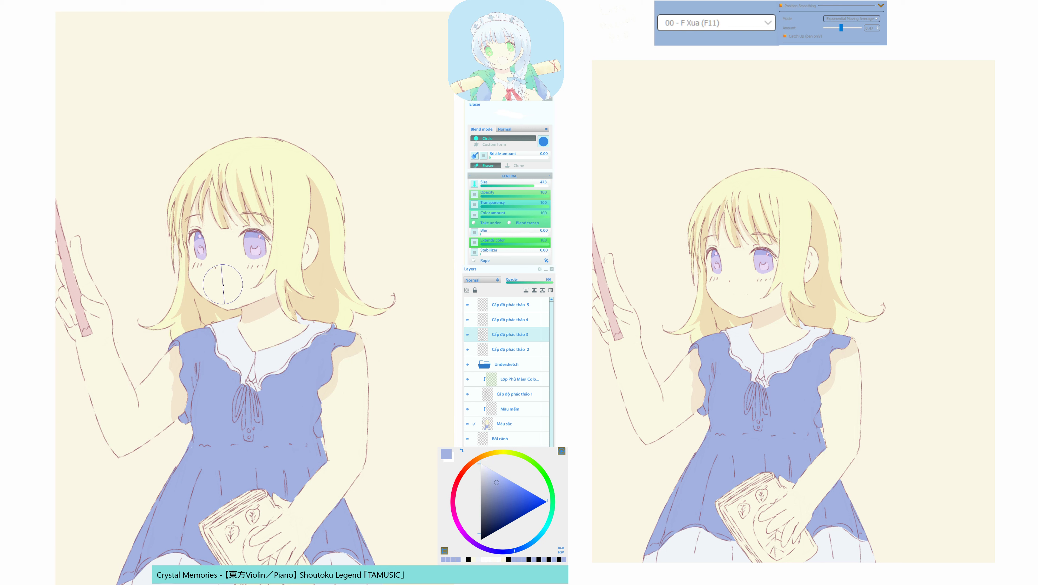
{"action": "key", "text": "F7"}
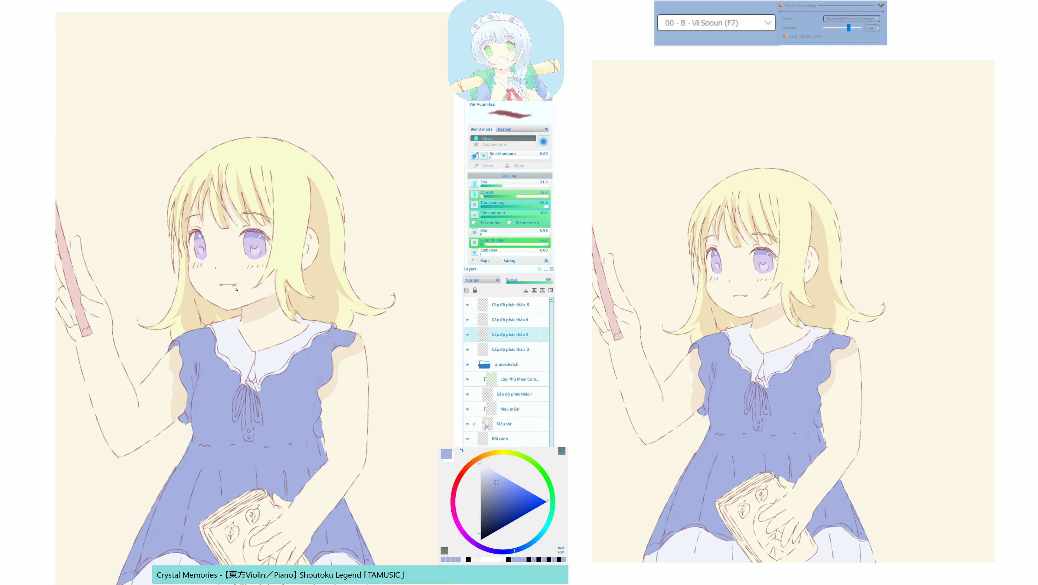
{"action": "key", "text": "F11"}
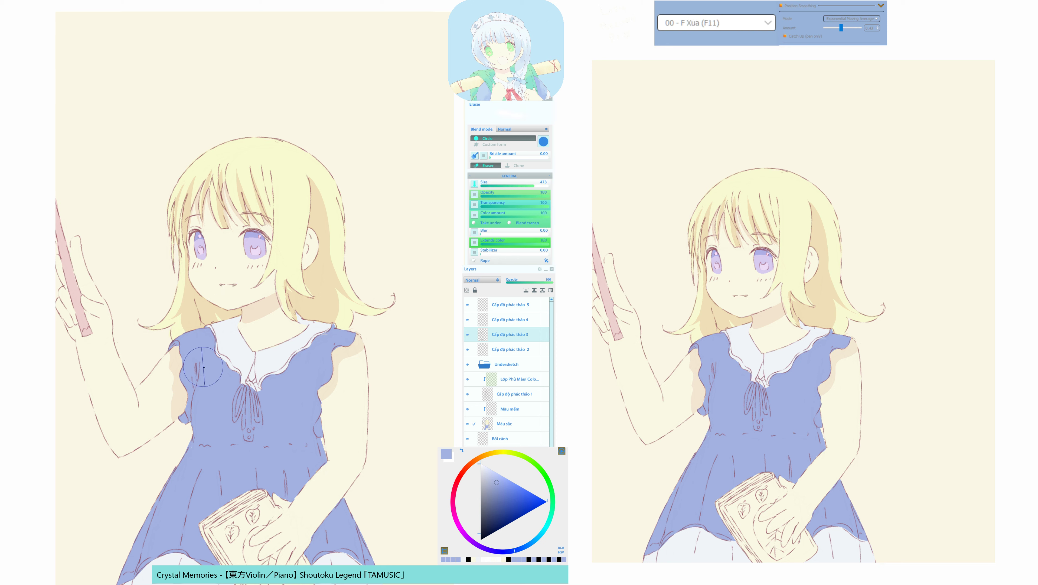
{"action": "mouse_move", "coordinate": [221, 283]}
{"action": "left_mouse_down"}
{"action": "mouse_move", "coordinate": [246, 286]}
{"action": "mouse_move", "coordinate": [221, 284]}
{"action": "left_mouse_up"}
{"action": "key", "text": "F7"}
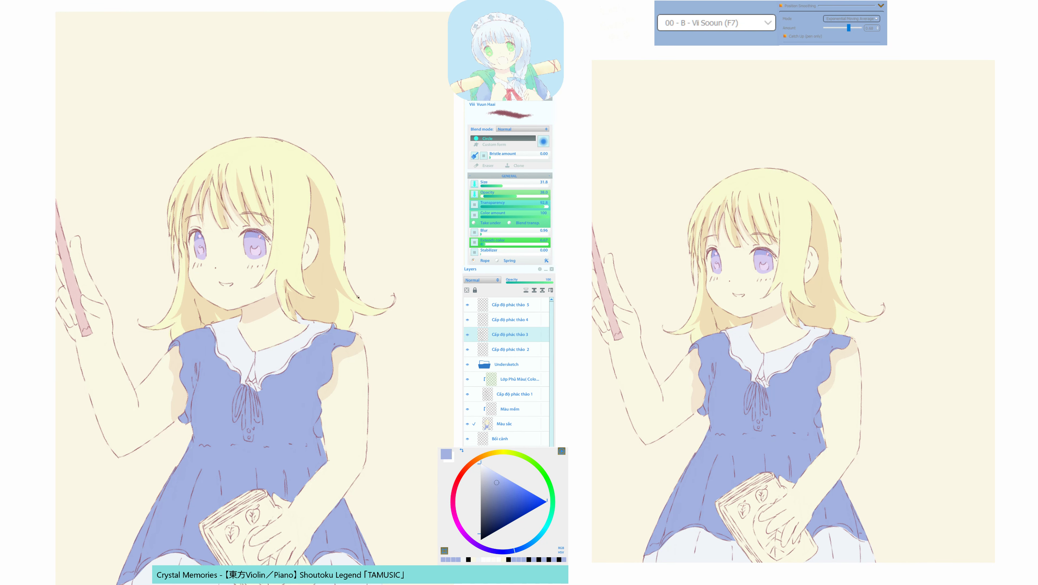
Undo the stray stroke at the ear, pick a slightly redder pale skin shadow and fill the inner ear on the colour layer.
{"action": "left_click_drag", "start_coordinate": [288, 245], "coordinate": [293, 262]}
{"action": "key", "text": "F10"}
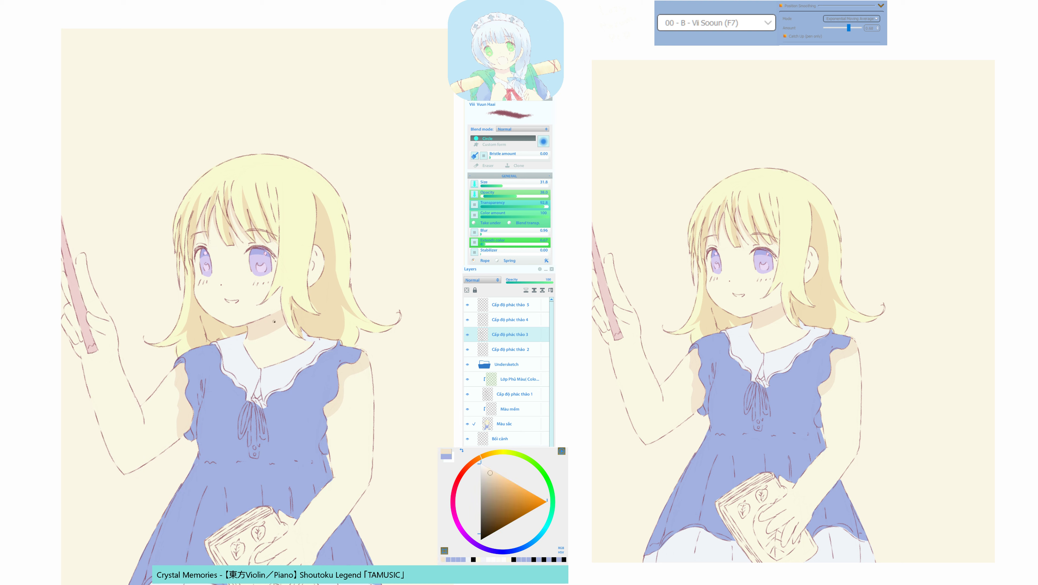
{"action": "mouse_move", "coordinate": [316, 252]}
{"action": "left_mouse_down"}
{"action": "mouse_move", "coordinate": [314, 277]}
{"action": "mouse_move", "coordinate": [293, 298]}
{"action": "mouse_move", "coordinate": [315, 283]}
{"action": "left_mouse_up"}
{"action": "key", "text": "ctrl+z"}
{"action": "key", "text": "q"}
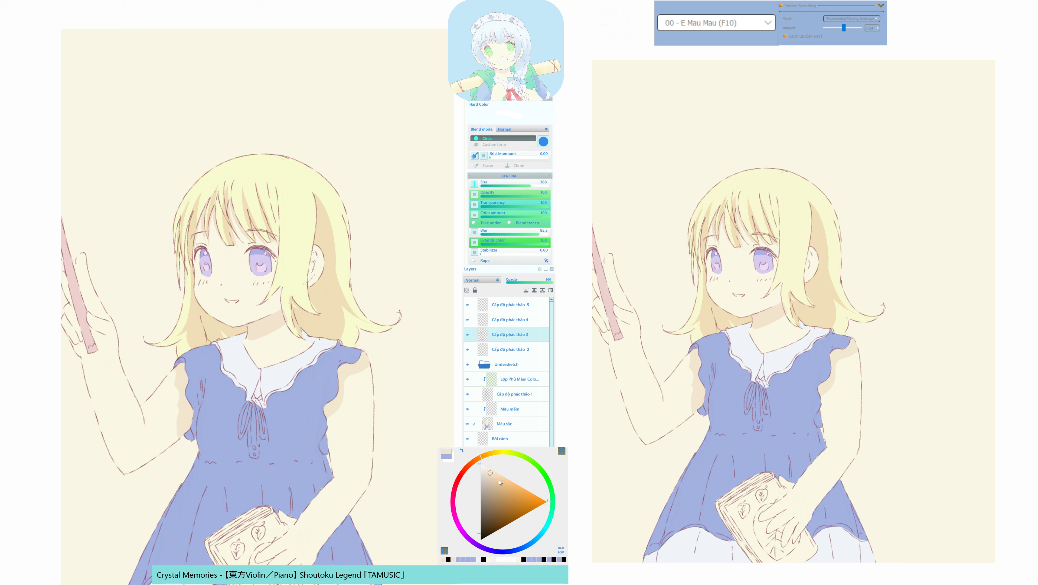
{"action": "left_click", "coordinate": [492, 475]}
{"action": "left_click_drag", "start_coordinate": [478, 462], "coordinate": [474, 460]}
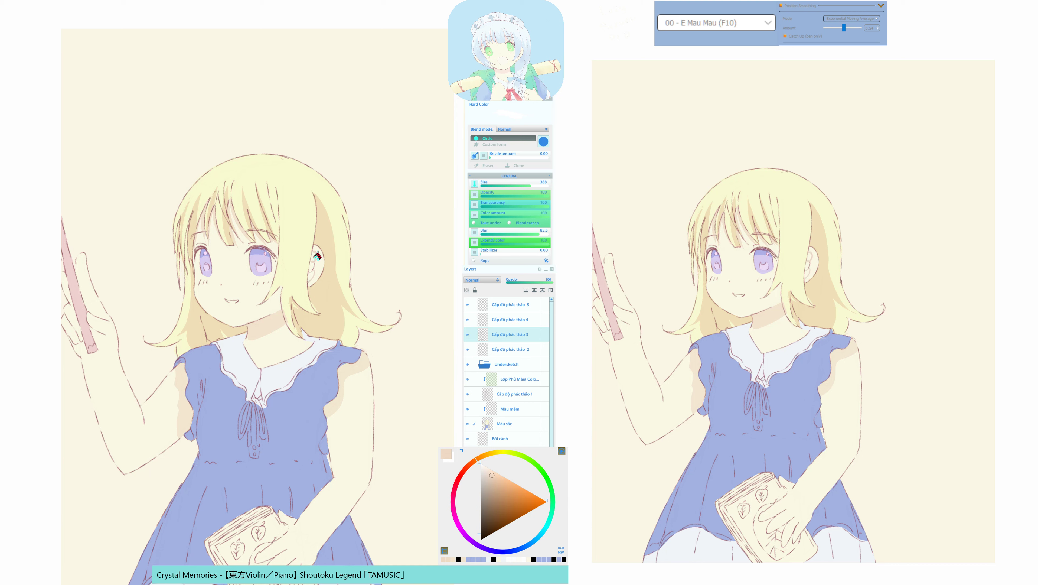
{"action": "left_click", "coordinate": [323, 272], "text": "ctrl+alt"}
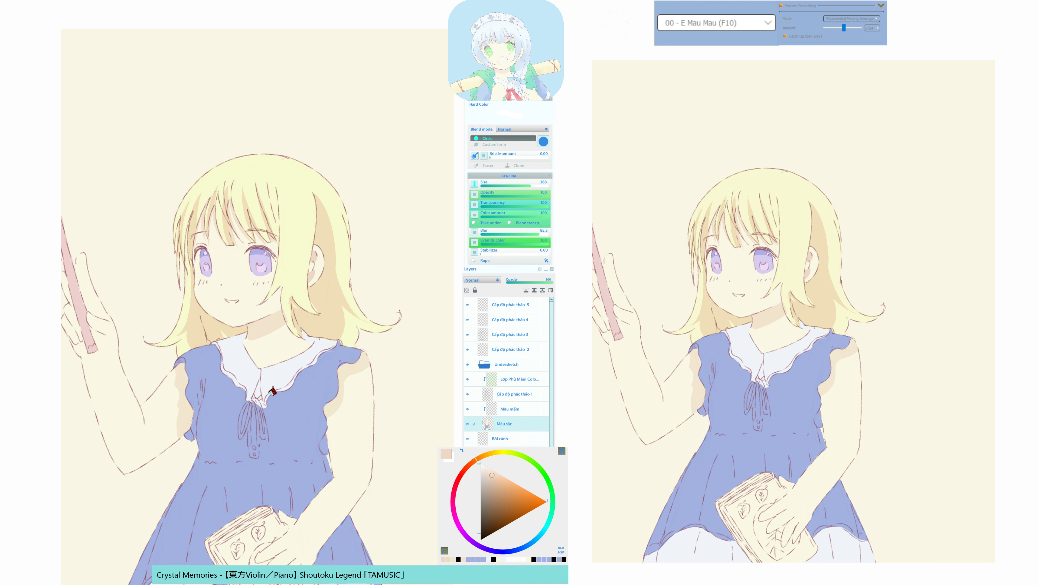
Mask a shadow edge on the raised upper arm near the dress armhole and sample the existing skin shadow for it.
{"action": "left_click_drag", "start_coordinate": [210, 397], "coordinate": [229, 390]}
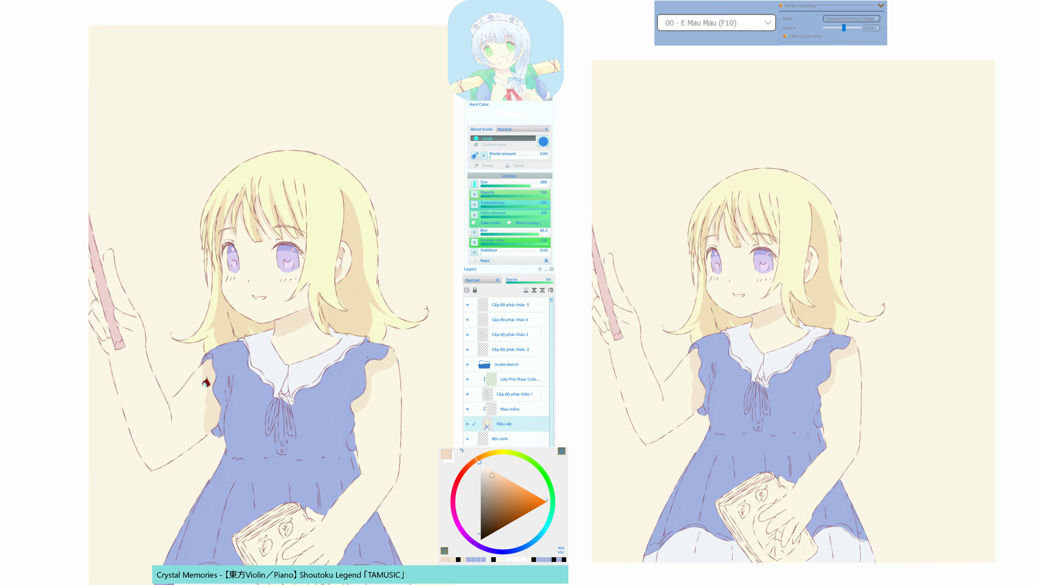
{"action": "key", "text": "q"}
{"action": "mouse_move", "coordinate": [167, 403]}
{"action": "left_mouse_down"}
{"action": "mouse_move", "coordinate": [175, 430]}
{"action": "mouse_move", "coordinate": [162, 392]}
{"action": "left_mouse_up"}
{"action": "key", "text": "q"}
{"action": "left_click", "coordinate": [209, 376]}
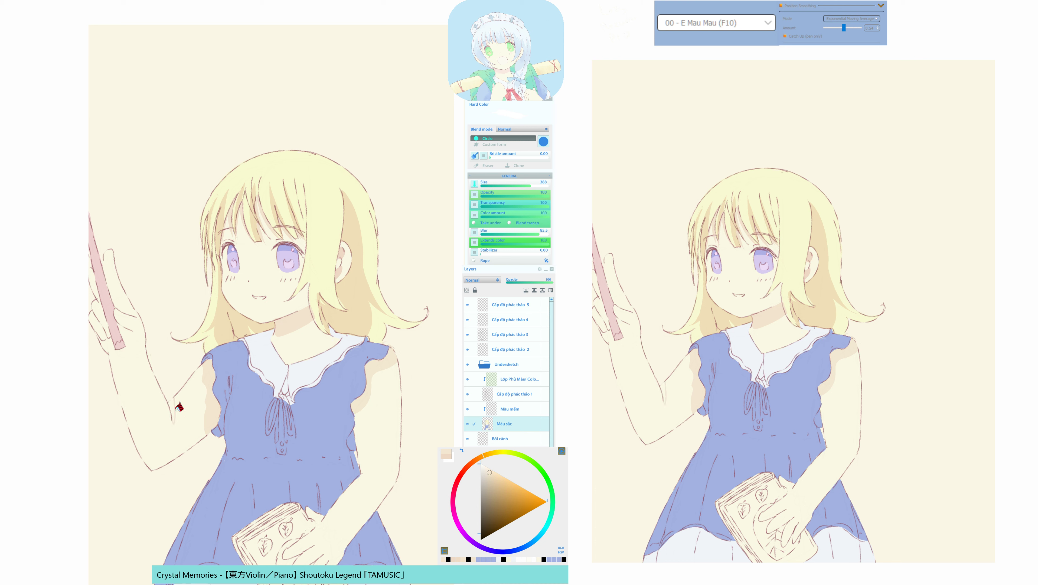
Sample the dress blue and mask narrow fold shapes running down the skirt from the waist on both sides of the book.
{"action": "left_click_drag", "start_coordinate": [224, 455], "coordinate": [247, 382]}
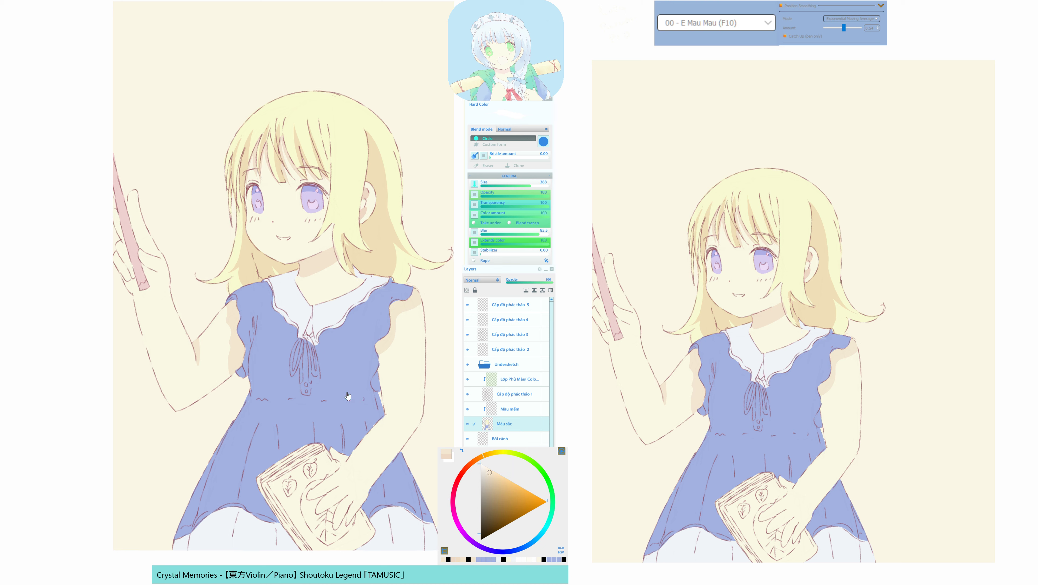
{"action": "left_click_drag", "start_coordinate": [367, 388], "coordinate": [387, 348]}
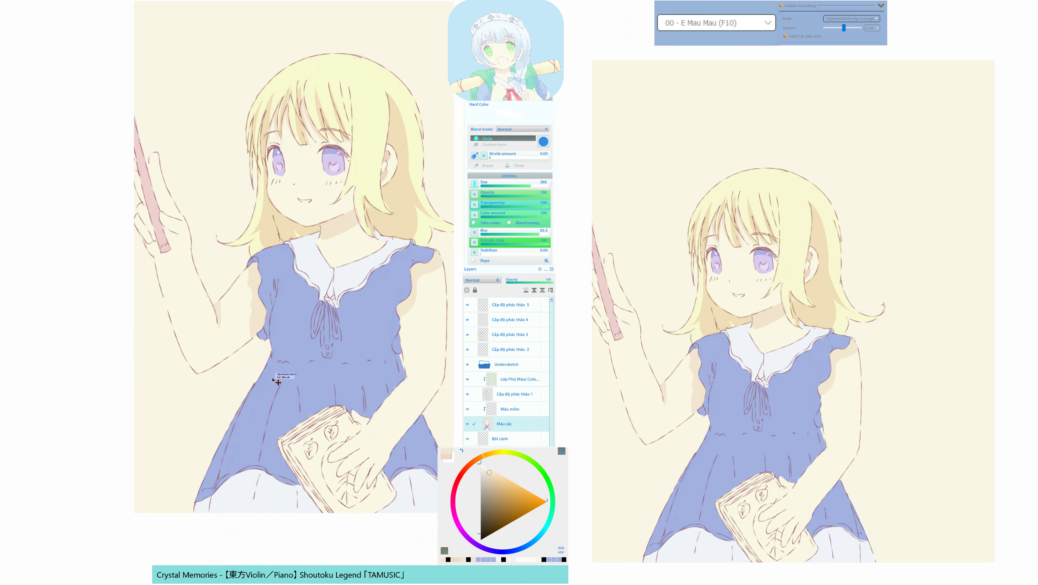
{"action": "left_click", "coordinate": [273, 367]}
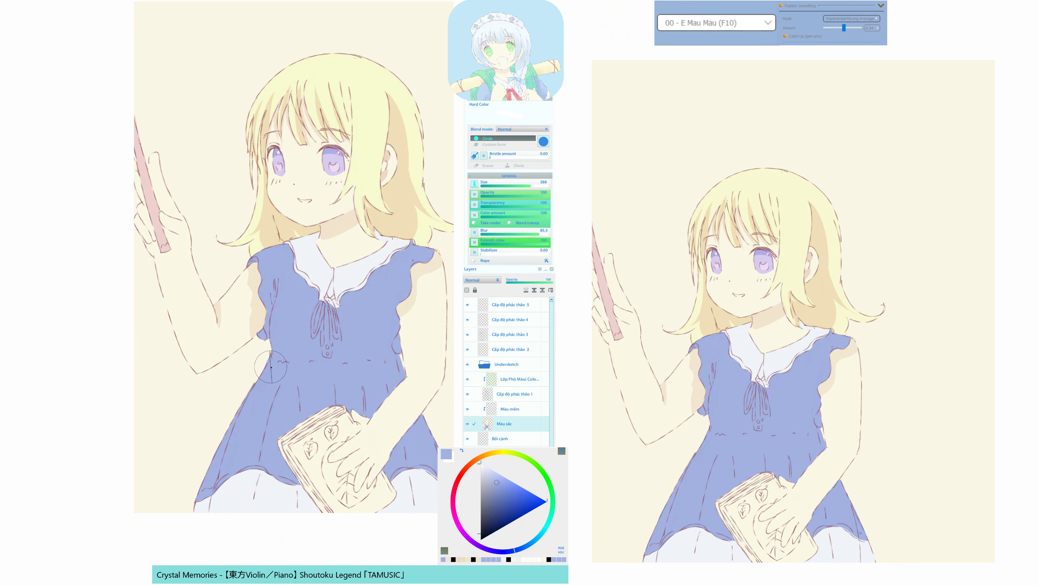
{"action": "left_click_drag", "start_coordinate": [324, 389], "coordinate": [312, 421]}
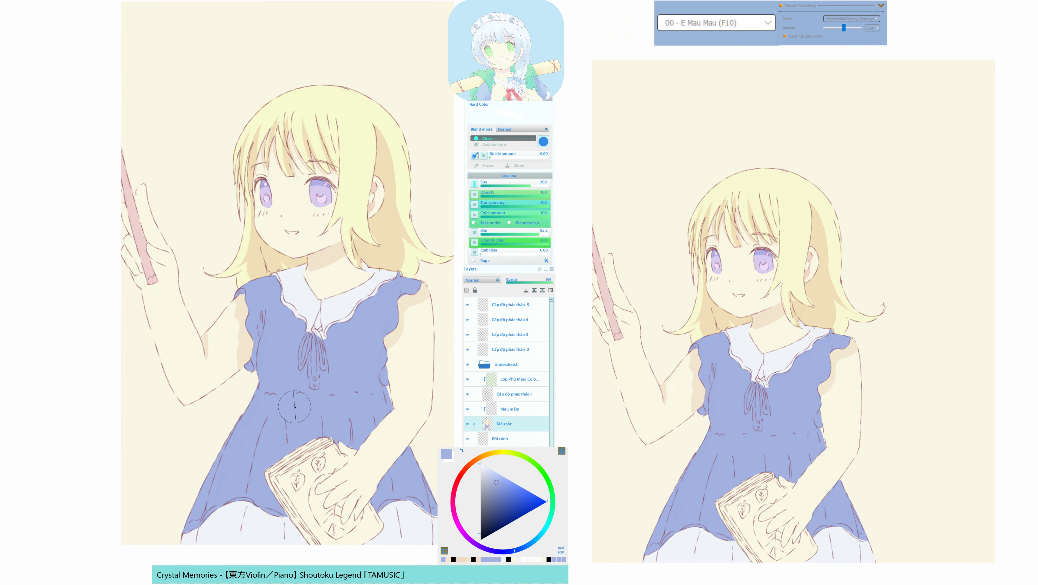
{"action": "key", "text": "q"}
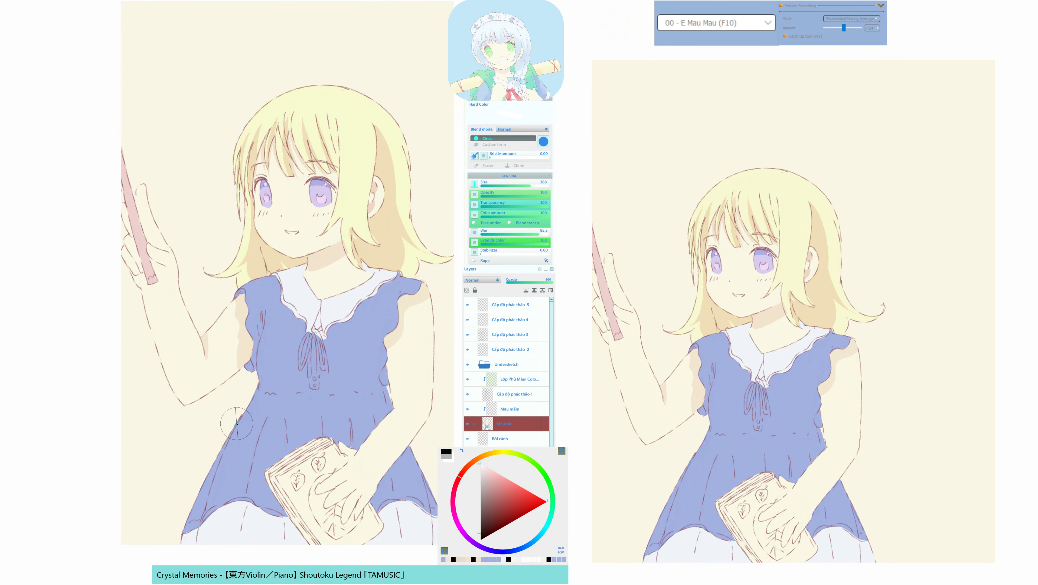
{"action": "mouse_move", "coordinate": [235, 425]}
{"action": "left_mouse_down"}
{"action": "mouse_move", "coordinate": [269, 394]}
{"action": "mouse_move", "coordinate": [236, 426]}
{"action": "left_mouse_up"}
{"action": "mouse_move", "coordinate": [209, 488]}
{"action": "left_mouse_down"}
{"action": "mouse_move", "coordinate": [247, 425]}
{"action": "mouse_move", "coordinate": [216, 473]}
{"action": "left_mouse_up"}
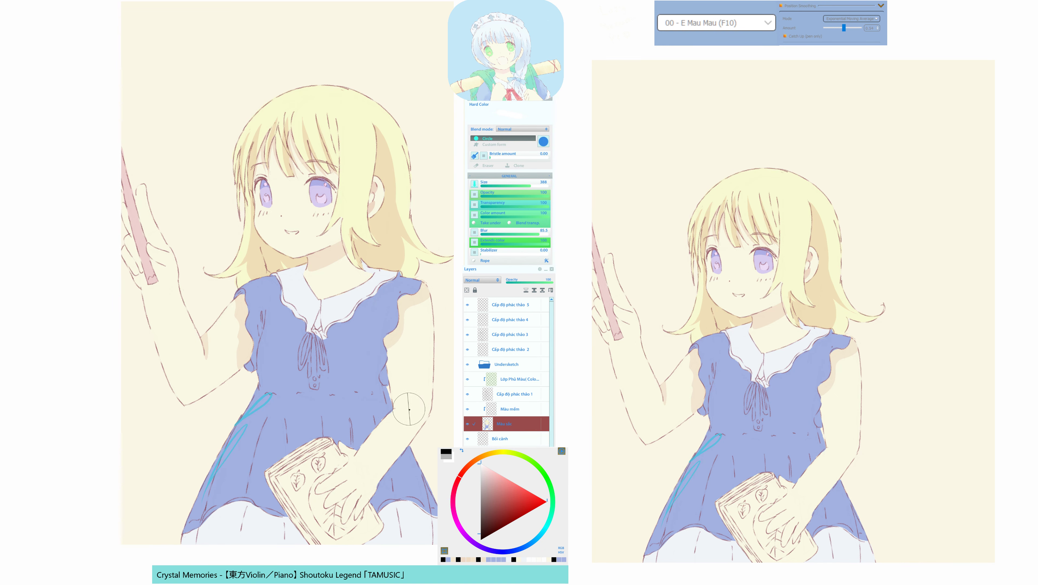
{"action": "mouse_move", "coordinate": [396, 423]}
{"action": "left_mouse_down"}
{"action": "mouse_move", "coordinate": [385, 386]}
{"action": "mouse_move", "coordinate": [396, 423]}
{"action": "left_mouse_up"}
{"action": "mouse_move", "coordinate": [387, 466]}
{"action": "left_mouse_down"}
{"action": "mouse_move", "coordinate": [375, 396]}
{"action": "mouse_move", "coordinate": [385, 481]}
{"action": "left_mouse_up"}
{"action": "key", "text": "b"}
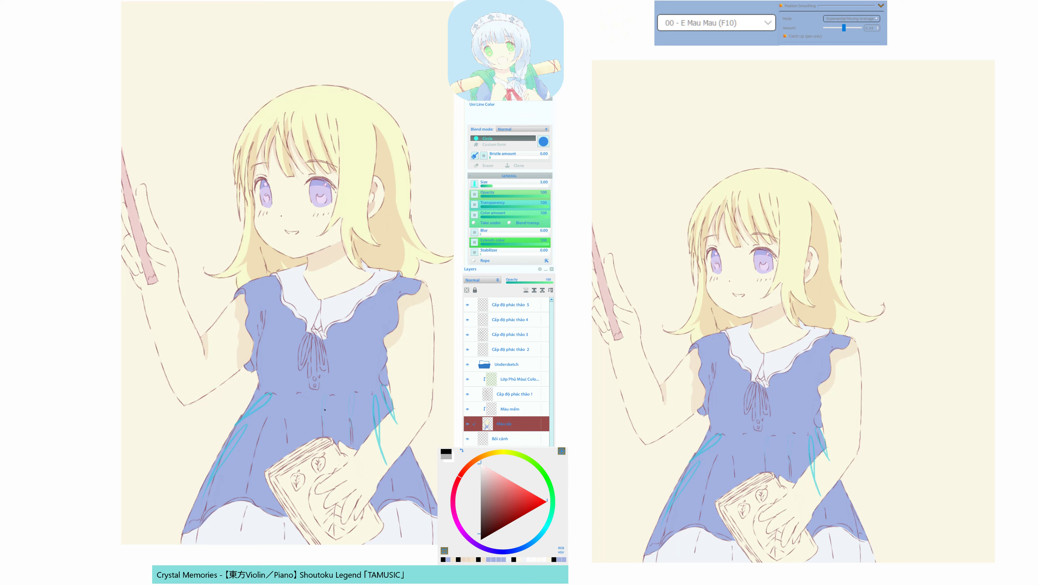
{"action": "key", "text": "b"}
{"action": "mouse_move", "coordinate": [288, 424]}
{"action": "left_mouse_down"}
{"action": "mouse_move", "coordinate": [287, 395]}
{"action": "mouse_move", "coordinate": [288, 448]}
{"action": "mouse_move", "coordinate": [267, 420]}
{"action": "mouse_move", "coordinate": [279, 400]}
{"action": "mouse_move", "coordinate": [269, 421]}
{"action": "left_mouse_up"}
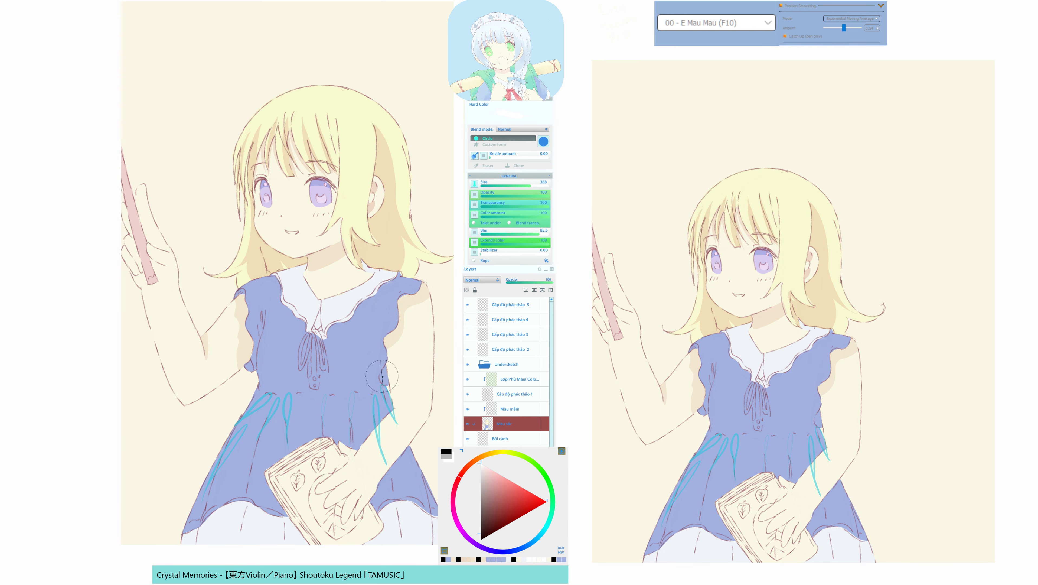
Mask small fold shapes along both sides of the bodice and on the two shoulder frills.
{"action": "mouse_move", "coordinate": [377, 379]}
{"action": "left_mouse_down"}
{"action": "mouse_move", "coordinate": [373, 355]}
{"action": "mouse_move", "coordinate": [379, 377]}
{"action": "left_mouse_up"}
{"action": "mouse_move", "coordinate": [387, 334]}
{"action": "left_mouse_down"}
{"action": "mouse_move", "coordinate": [374, 339]}
{"action": "mouse_move", "coordinate": [388, 337]}
{"action": "left_mouse_up"}
{"action": "mouse_move", "coordinate": [410, 294]}
{"action": "left_mouse_down"}
{"action": "mouse_move", "coordinate": [392, 291]}
{"action": "mouse_move", "coordinate": [412, 296]}
{"action": "left_mouse_up"}
{"action": "mouse_move", "coordinate": [266, 327]}
{"action": "left_mouse_down"}
{"action": "mouse_move", "coordinate": [267, 305]}
{"action": "mouse_move", "coordinate": [265, 328]}
{"action": "left_mouse_up"}
{"action": "mouse_move", "coordinate": [253, 281]}
{"action": "left_mouse_down"}
{"action": "mouse_move", "coordinate": [249, 318]}
{"action": "mouse_move", "coordinate": [261, 302]}
{"action": "mouse_move", "coordinate": [242, 329]}
{"action": "mouse_move", "coordinate": [254, 358]}
{"action": "left_mouse_up"}
{"action": "left_click_drag", "start_coordinate": [240, 295], "coordinate": [250, 292]}
Turn the masked dress folds into a selection and pick a darker, more violet blue based on the dress colour.
{"action": "key", "text": "q"}
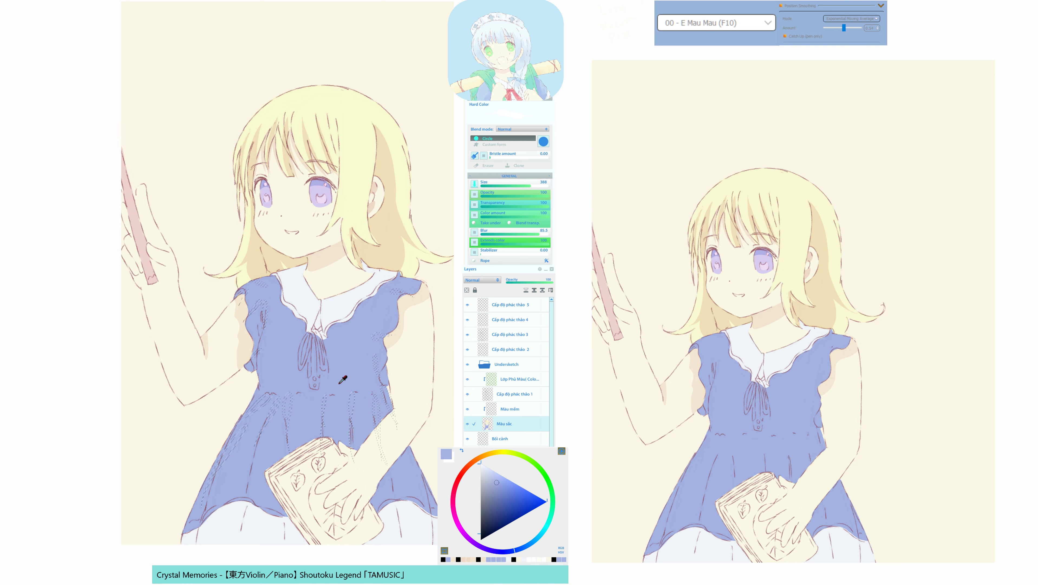
{"action": "left_click", "coordinate": [339, 383], "text": "alt"}
{"action": "left_click", "coordinate": [504, 491]}
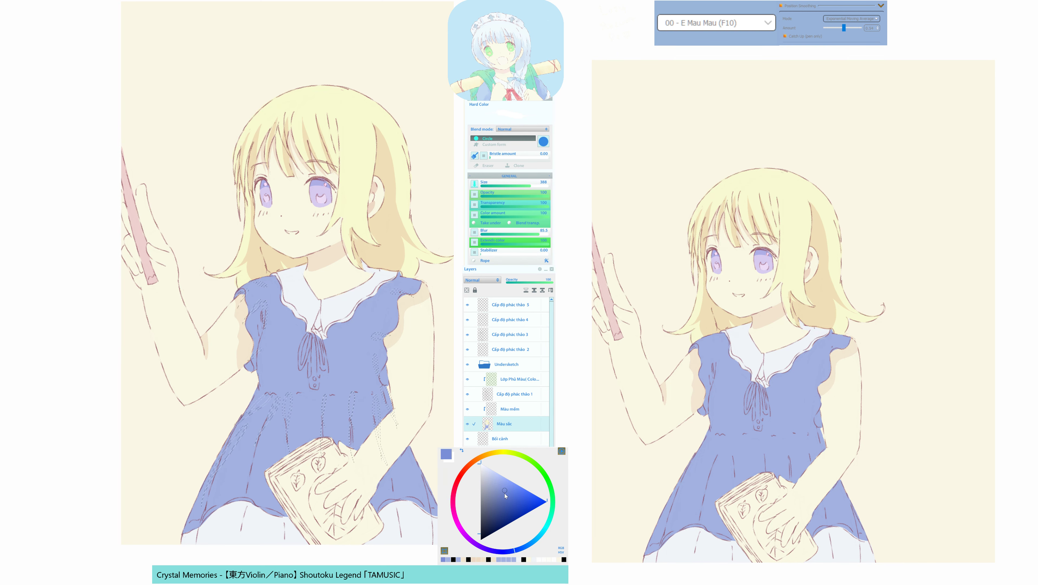
{"action": "left_click", "coordinate": [505, 552]}
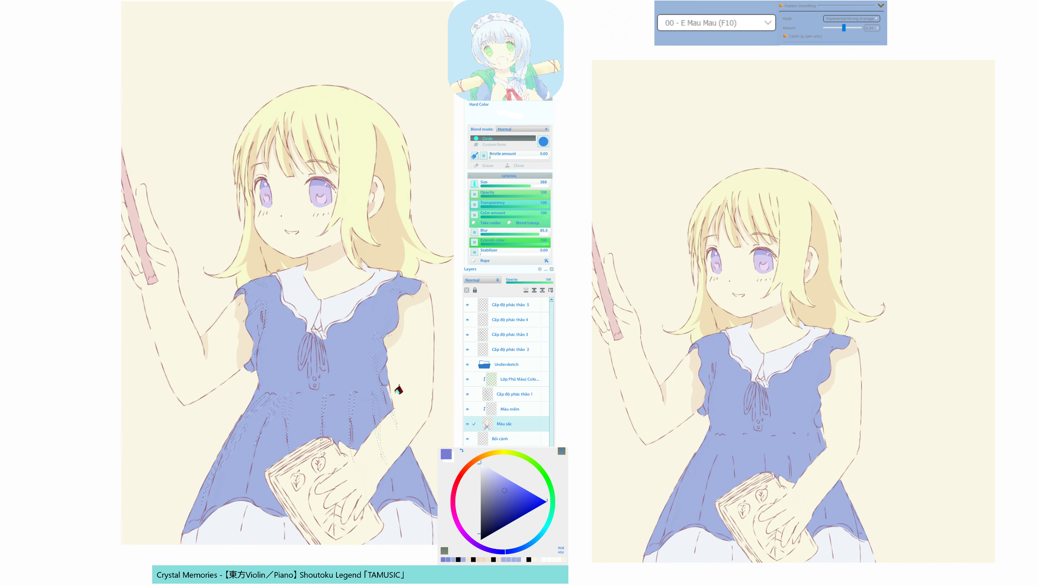
Fill the selected fold shapes below the waistline, on the bodice side and on the shoulder frill with the darker blue.
{"action": "left_click", "coordinate": [365, 417]}
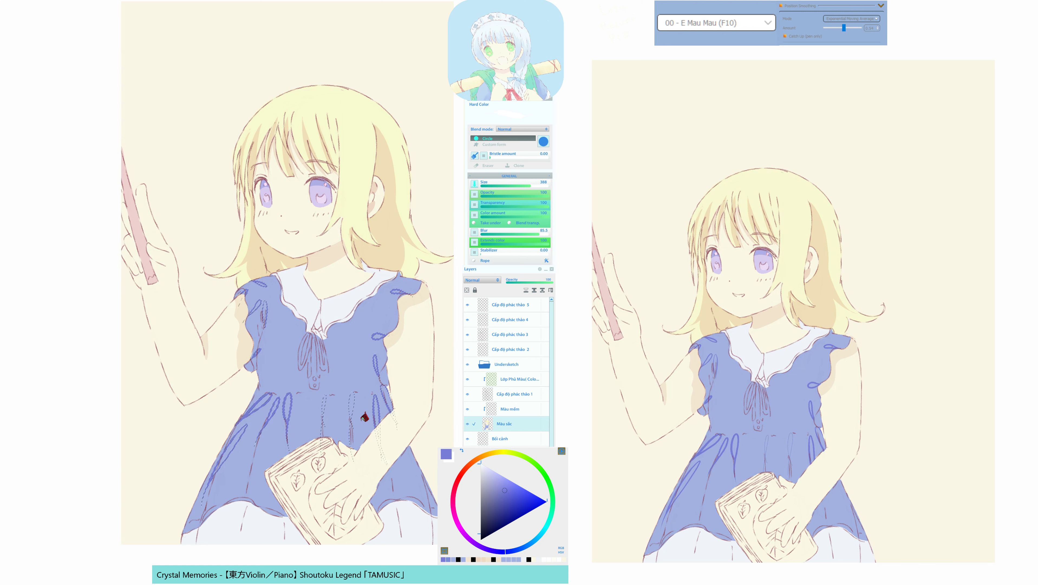
{"action": "left_click", "coordinate": [289, 403]}
{"action": "left_click", "coordinate": [327, 402]}
{"action": "left_click", "coordinate": [379, 413]}
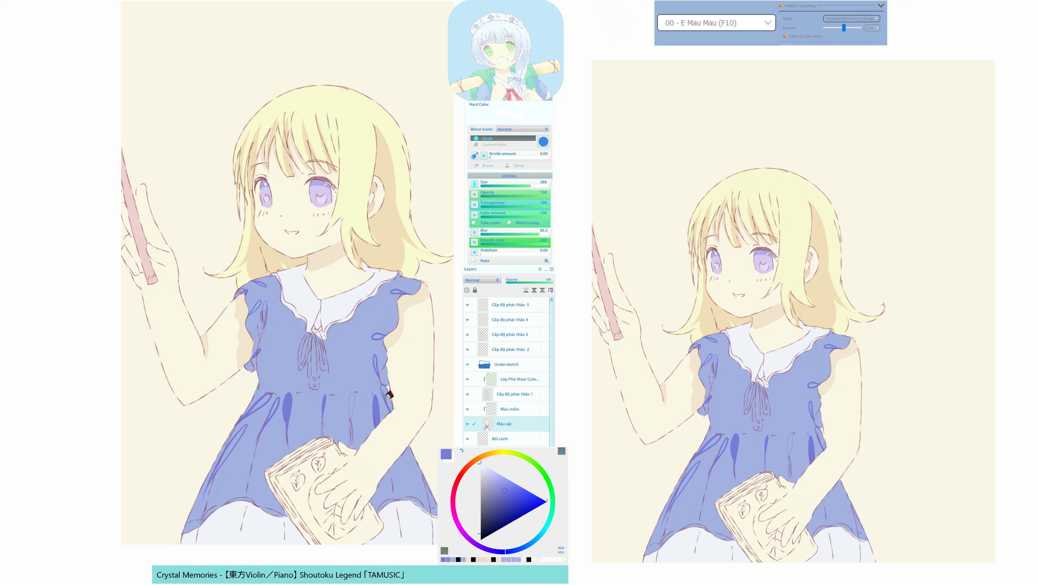
{"action": "left_click", "coordinate": [388, 394]}
{"action": "left_click", "coordinate": [380, 334]}
{"action": "left_click", "coordinate": [399, 289]}
{"action": "left_click", "coordinate": [275, 407]}
{"action": "left_click", "coordinate": [266, 399]}
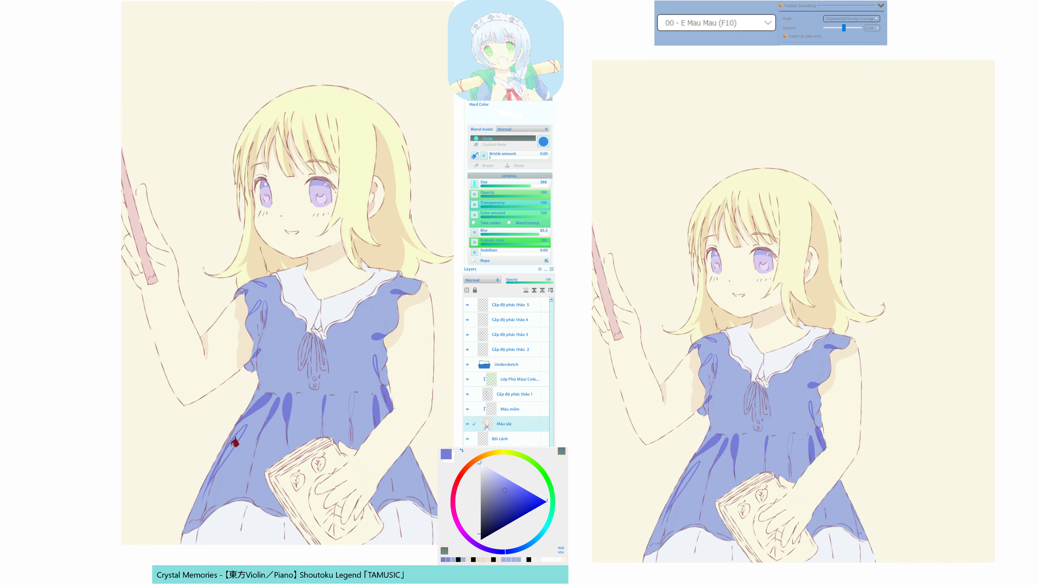
Fill the remaining long skirt fold and the frill fold on the raised-arm side, undoing the stray fill near the waist.
{"action": "left_click", "coordinate": [235, 442]}
{"action": "left_click", "coordinate": [352, 406]}
{"action": "key", "text": "ctrl+z"}
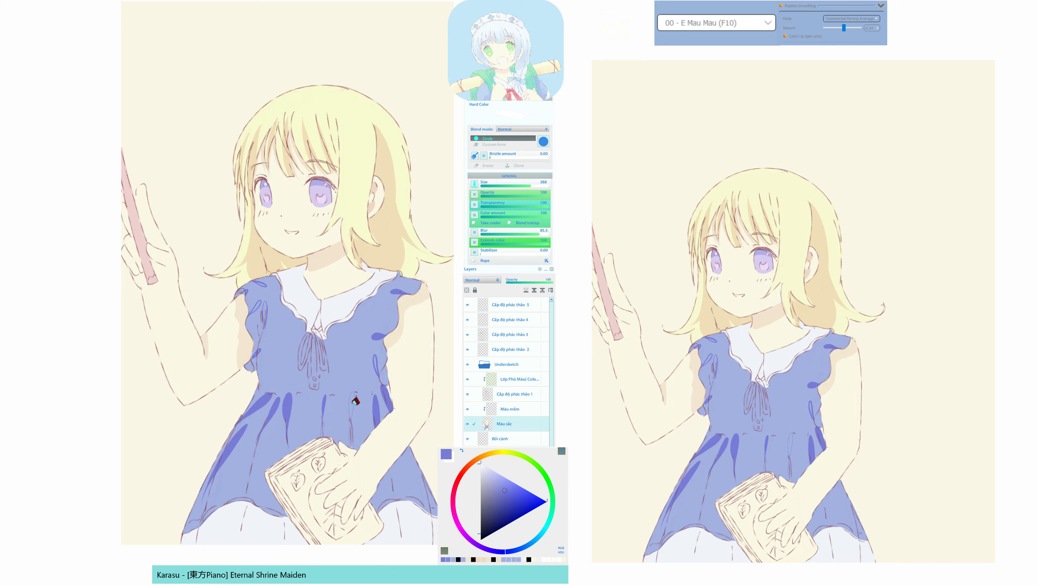
{"action": "left_click", "coordinate": [354, 401]}
{"action": "mouse_move", "coordinate": [352, 428]}
{"action": "left_mouse_down"}
{"action": "mouse_move", "coordinate": [392, 473]}
{"action": "mouse_move", "coordinate": [397, 499]}
{"action": "left_mouse_up"}
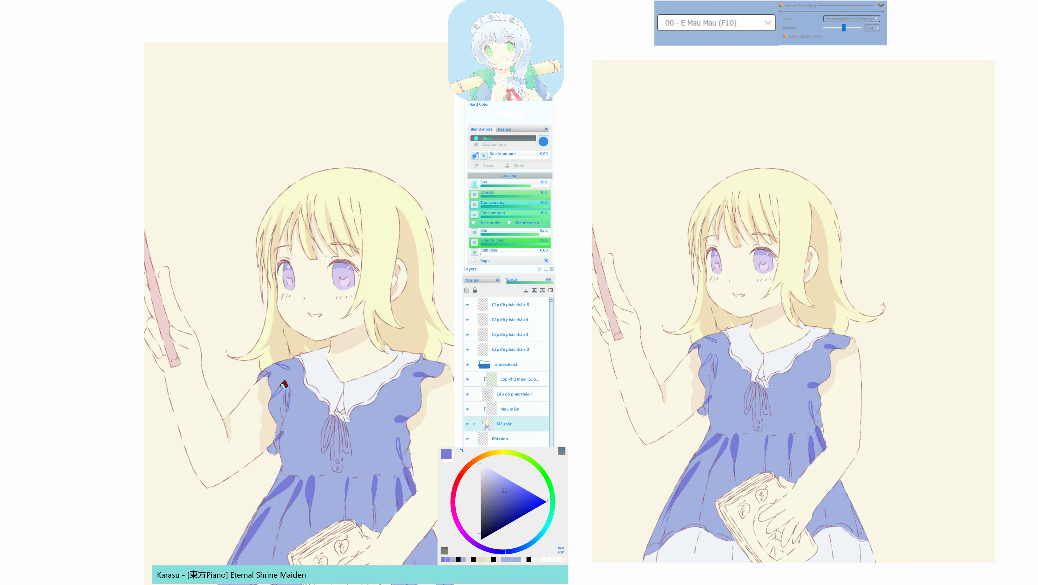
{"action": "left_click_drag", "start_coordinate": [284, 384], "coordinate": [276, 395]}
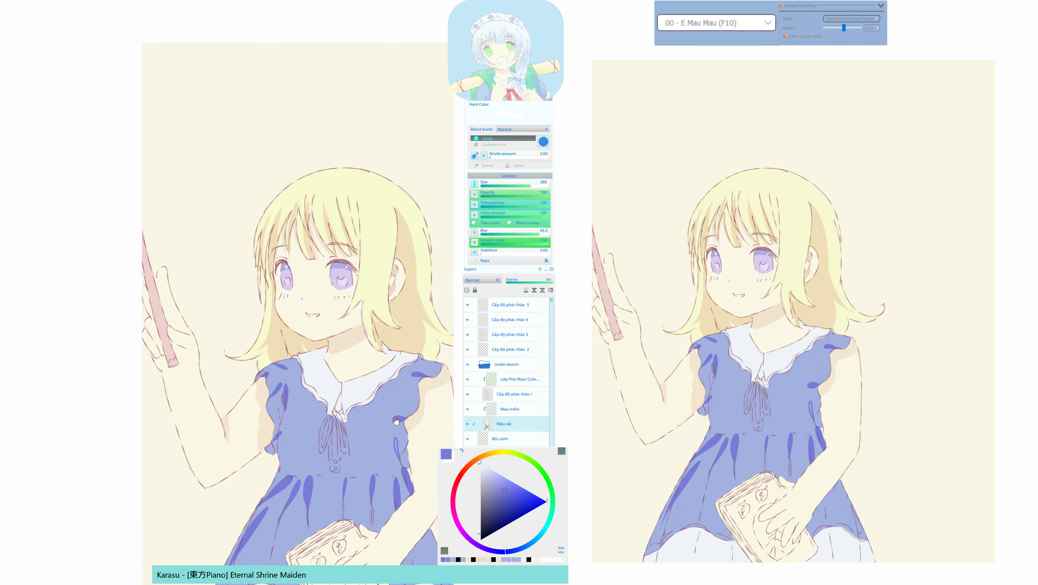
Mask tapered fold shapes rising from the skirt hem on both sides of the book.
{"action": "mouse_move", "coordinate": [390, 440]}
{"action": "left_mouse_down"}
{"action": "mouse_move", "coordinate": [426, 359]}
{"action": "mouse_move", "coordinate": [411, 319]}
{"action": "left_mouse_up"}
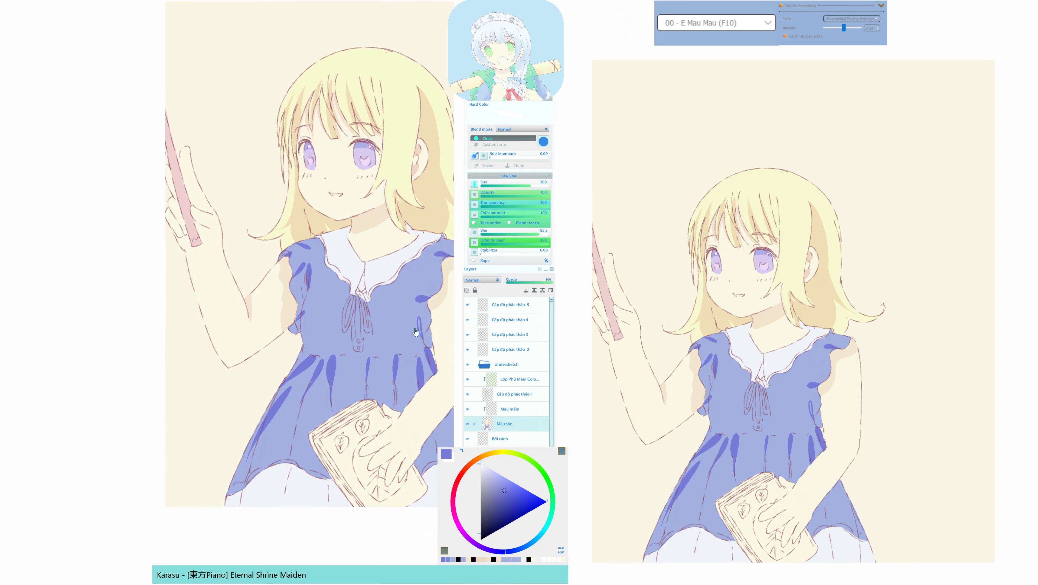
{"action": "mouse_move", "coordinate": [387, 382]}
{"action": "left_mouse_down"}
{"action": "mouse_move", "coordinate": [385, 351]}
{"action": "mouse_move", "coordinate": [401, 329]}
{"action": "left_mouse_up"}
{"action": "key", "text": "g"}
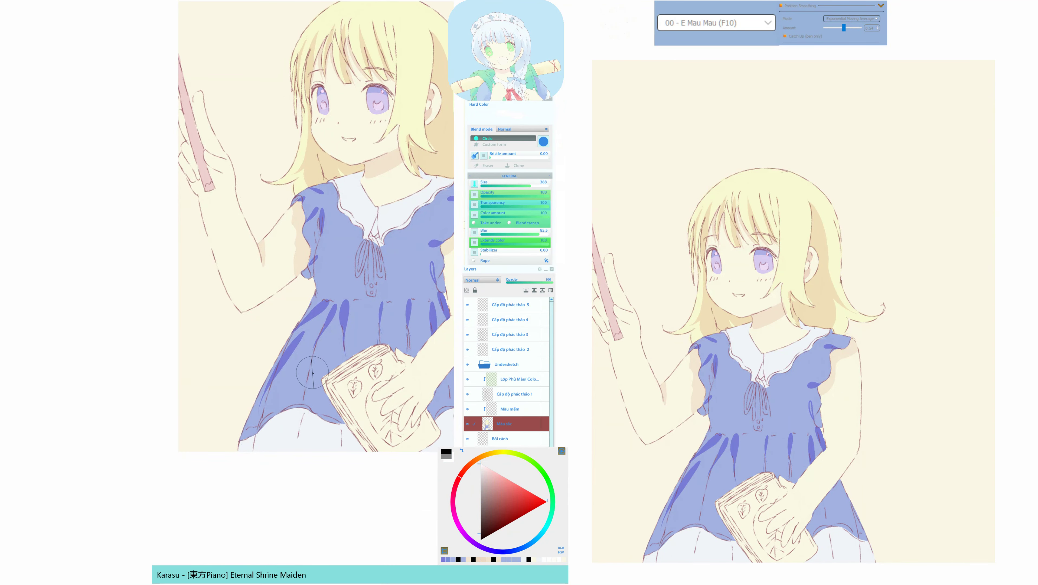
{"action": "mouse_move", "coordinate": [310, 372]}
{"action": "left_mouse_down"}
{"action": "mouse_move", "coordinate": [313, 425]}
{"action": "mouse_move", "coordinate": [310, 370]}
{"action": "left_mouse_up"}
{"action": "mouse_move", "coordinate": [268, 399]}
{"action": "left_mouse_down"}
{"action": "mouse_move", "coordinate": [256, 442]}
{"action": "mouse_move", "coordinate": [274, 396]}
{"action": "mouse_move", "coordinate": [236, 465]}
{"action": "mouse_move", "coordinate": [256, 416]}
{"action": "mouse_move", "coordinate": [246, 446]}
{"action": "left_mouse_up"}
{"action": "mouse_move", "coordinate": [437, 408]}
{"action": "left_mouse_down"}
{"action": "mouse_move", "coordinate": [377, 432]}
{"action": "mouse_move", "coordinate": [390, 426]}
{"action": "mouse_move", "coordinate": [383, 395]}
{"action": "mouse_move", "coordinate": [405, 457]}
{"action": "left_mouse_up"}
{"action": "mouse_move", "coordinate": [418, 412]}
{"action": "left_mouse_down"}
{"action": "mouse_move", "coordinate": [430, 469]}
{"action": "mouse_move", "coordinate": [433, 455]}
{"action": "left_mouse_up"}
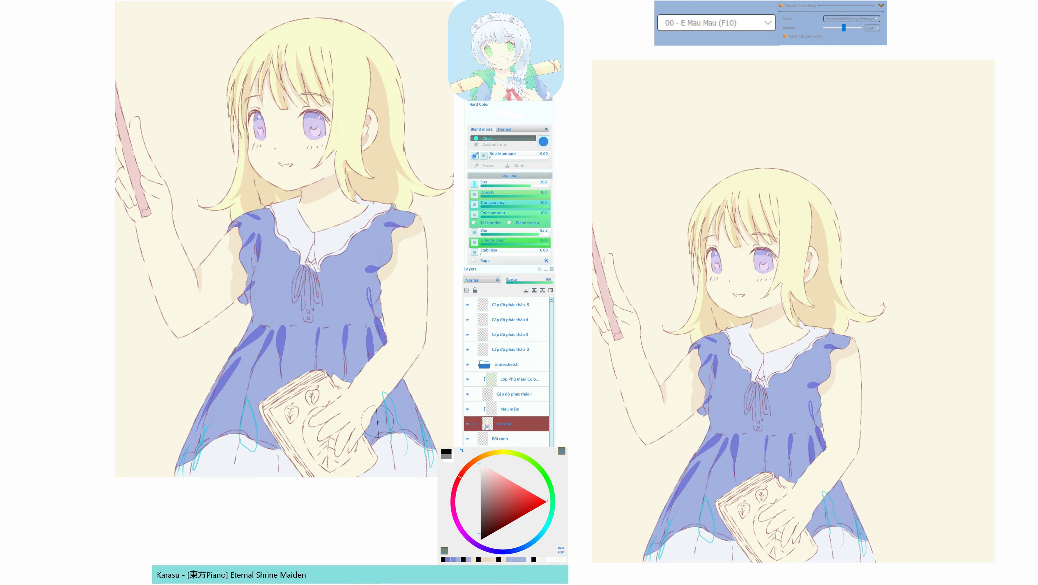
Sample the darker fold blue, fill the masked hem folds with it on the colour layer and clear the selection.
{"action": "key", "text": "q"}
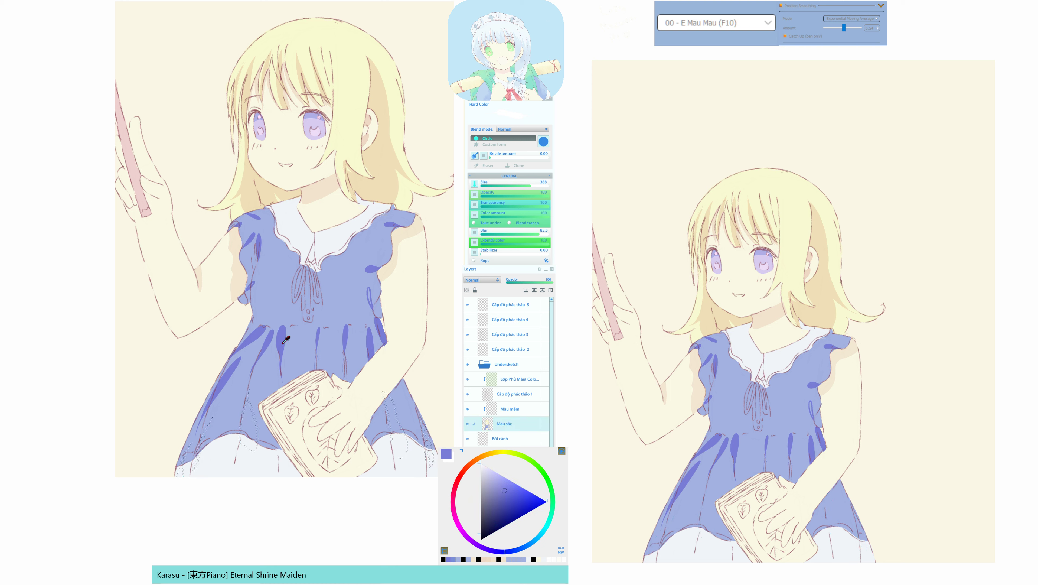
{"action": "left_click", "coordinate": [282, 345], "text": "alt"}
{"action": "key", "text": "g"}
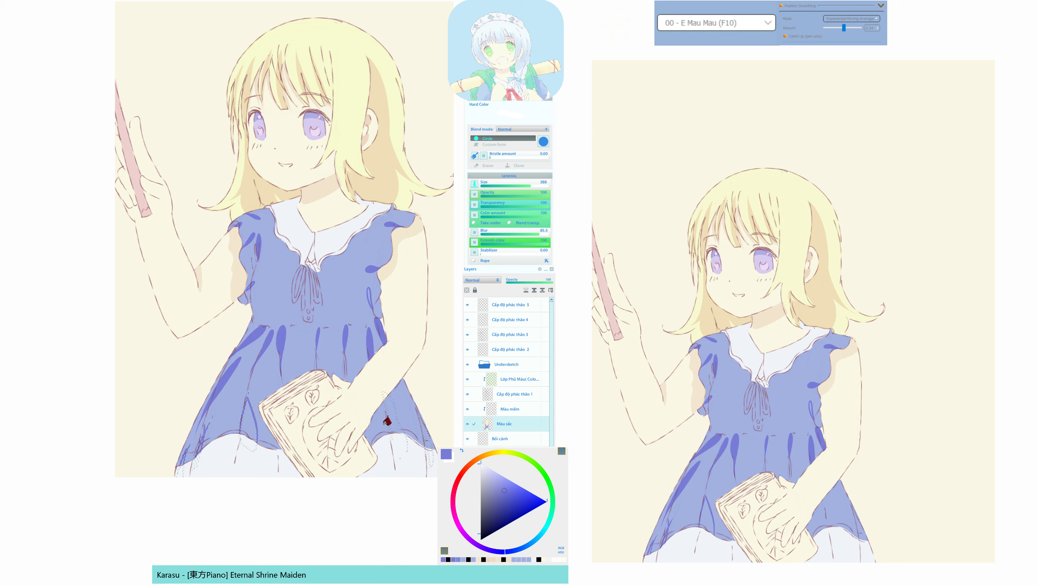
{"action": "left_click", "coordinate": [385, 432]}
{"action": "key", "text": "ctrl+d"}
{"action": "left_click", "coordinate": [393, 424]}
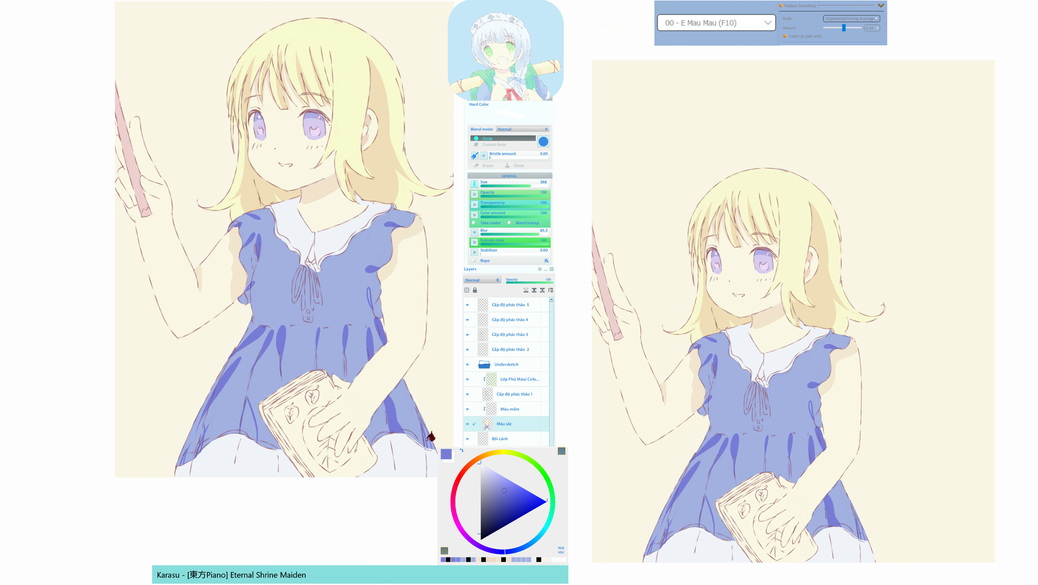
{"action": "left_click", "coordinate": [430, 437]}
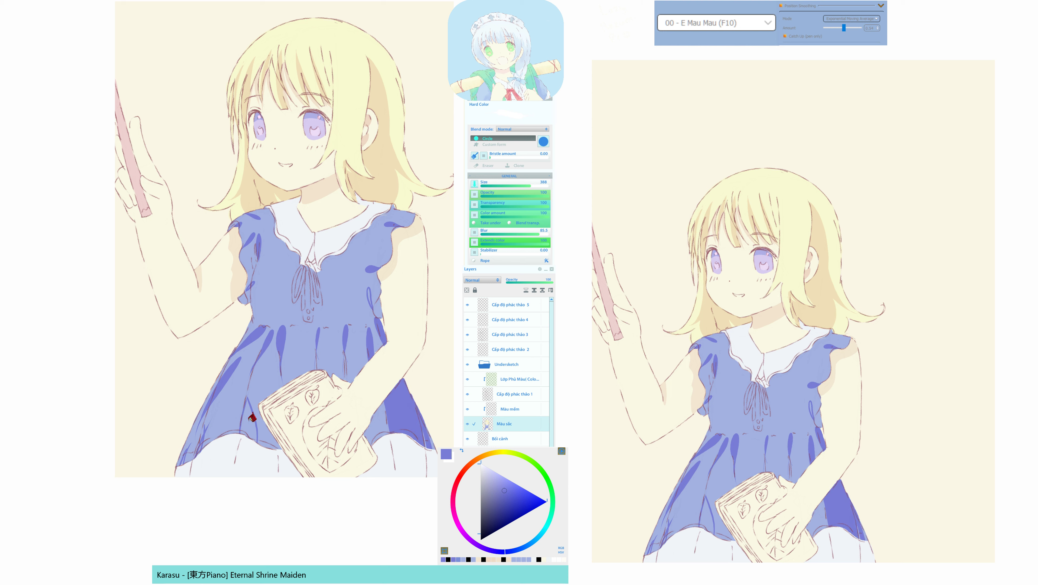
{"action": "left_click", "coordinate": [252, 416]}
{"action": "key", "text": "ctrl+z"}
{"action": "key", "text": "ctrl+z"}
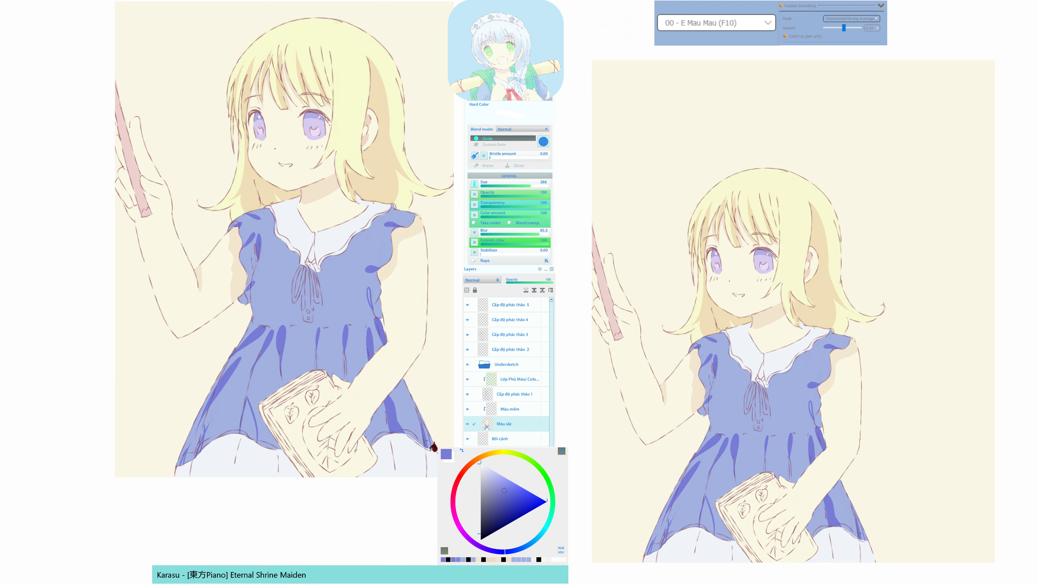
Switch to the brush and sample the dress's base blue from the skirt hem and bodice.
{"action": "key", "text": "b"}
{"action": "left_click", "coordinate": [428, 440], "text": "alt"}
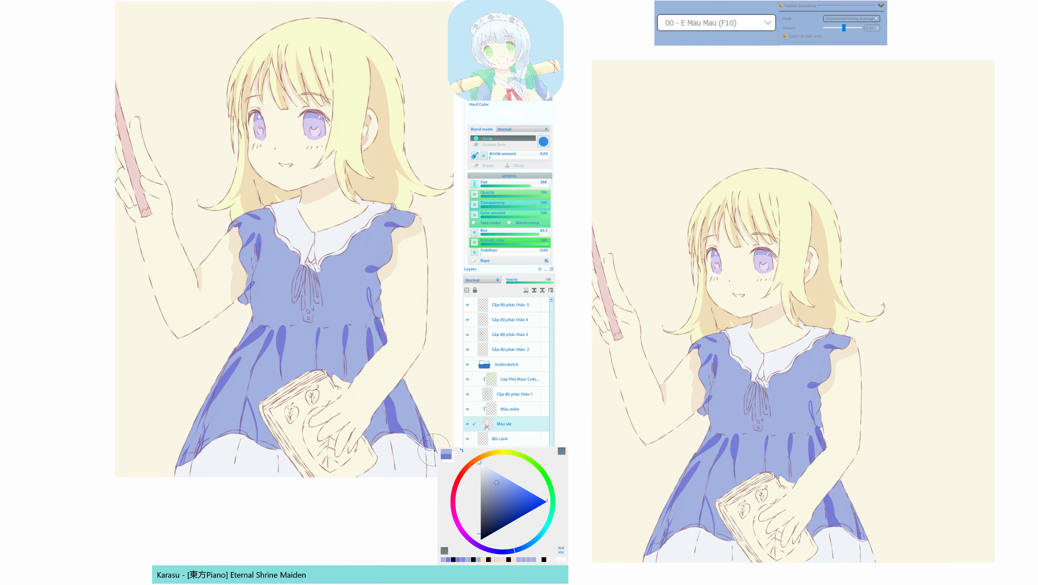
{"action": "left_click_drag", "start_coordinate": [362, 387], "coordinate": [349, 423]}
{"action": "left_click", "coordinate": [330, 313], "text": "alt"}
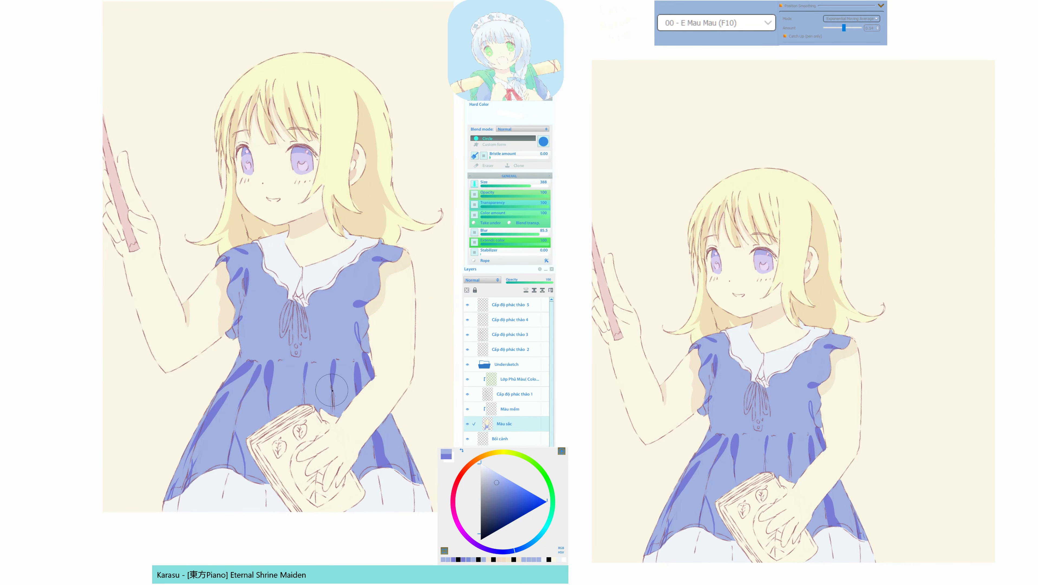
Select every dark fold shape by colour, sampling the fold blue and narrowing the colour tolerances.
{"action": "scroll", "coordinate": [316, 392], "scroll_direction": "up", "scroll_amount": 1}
{"action": "key", "text": "ctrl+shift+c"}
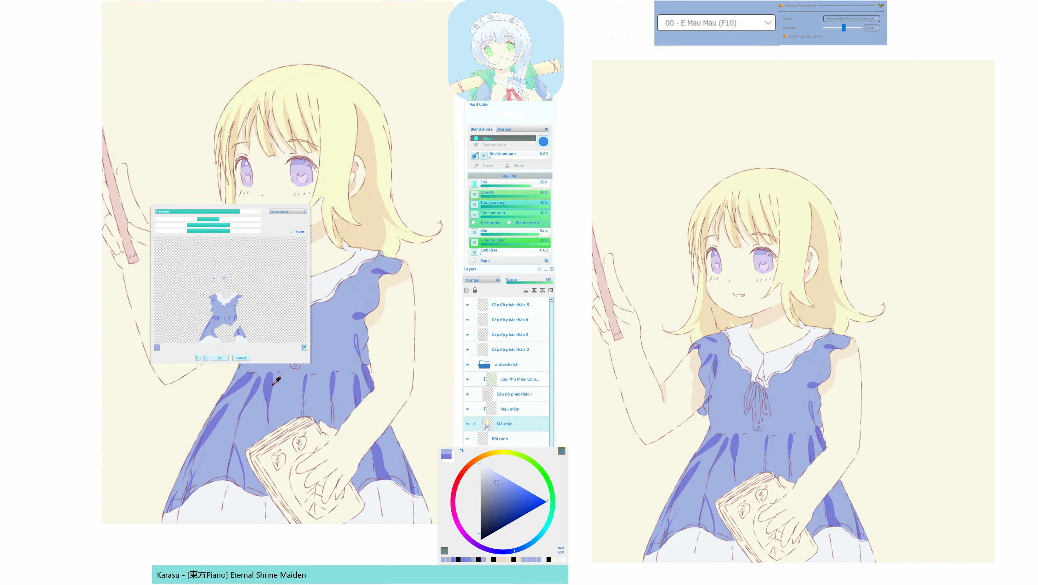
{"action": "left_click", "coordinate": [270, 382]}
{"action": "mouse_move", "coordinate": [220, 234]}
{"action": "left_mouse_down"}
{"action": "mouse_move", "coordinate": [184, 233]}
{"action": "mouse_move", "coordinate": [206, 229]}
{"action": "left_mouse_up"}
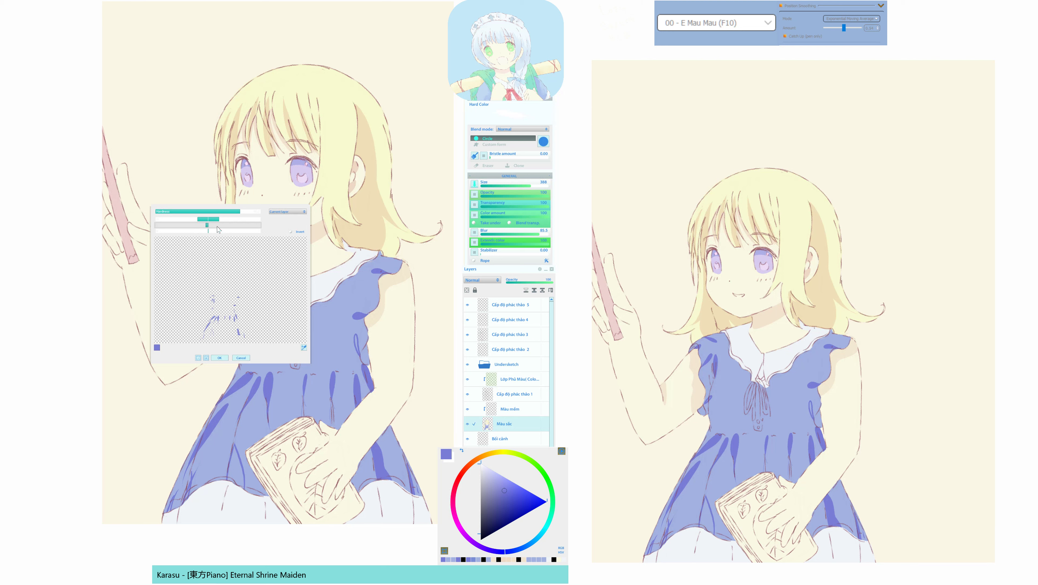
{"action": "left_click", "coordinate": [218, 359]}
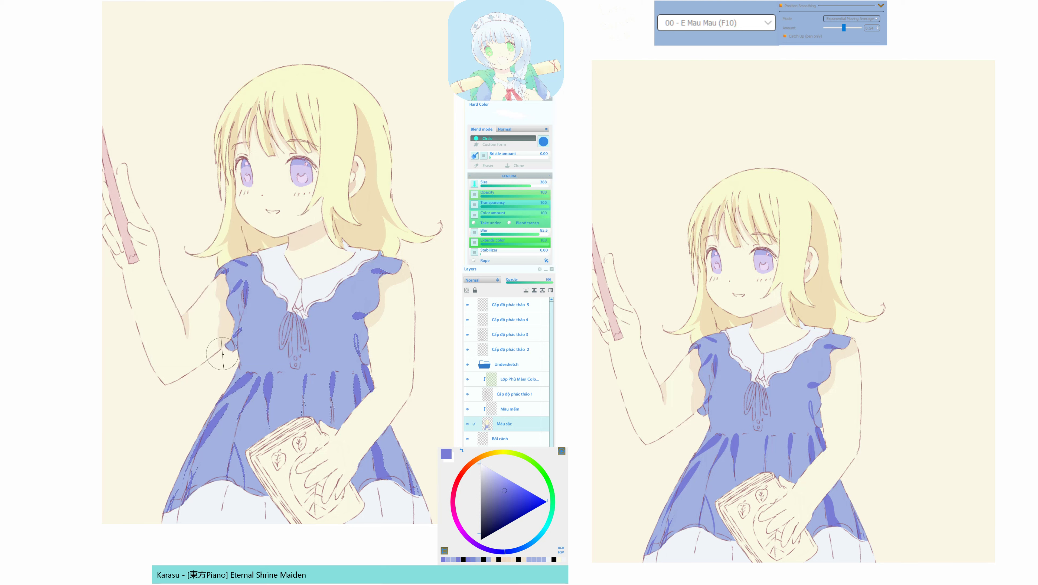
Try a slightly darker, more violet variation of the sampled dress blue for the selected folds.
{"action": "left_click", "coordinate": [269, 349], "text": "alt"}
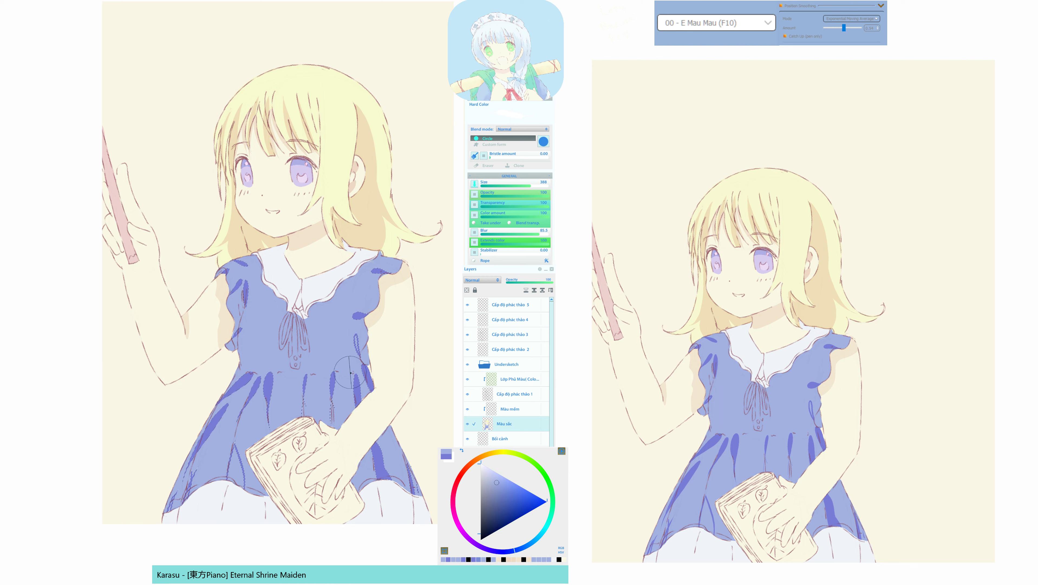
{"action": "left_click", "coordinate": [326, 347], "text": "alt"}
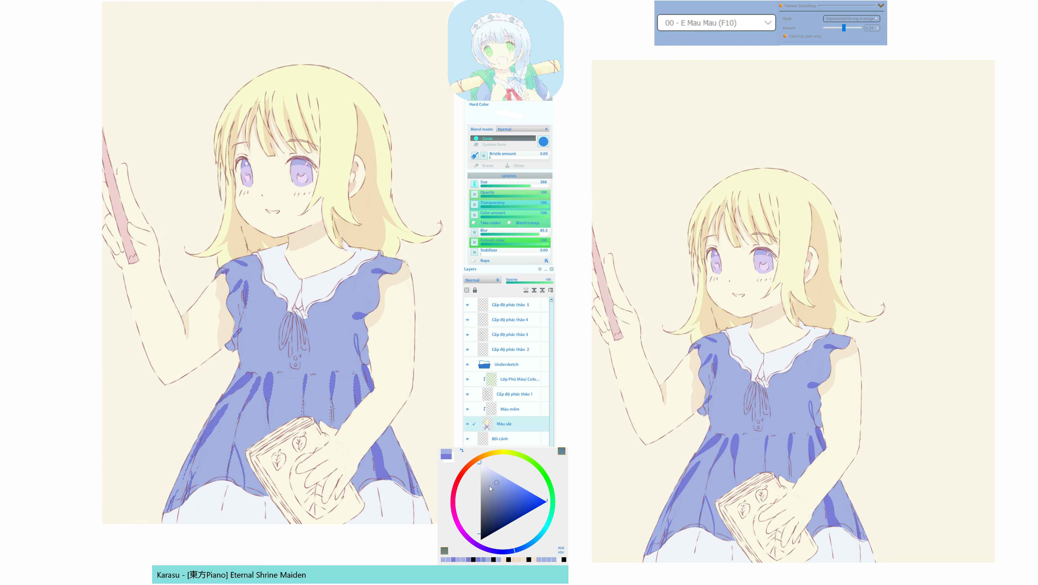
{"action": "left_click", "coordinate": [501, 490]}
{"action": "left_click", "coordinate": [327, 341], "text": "alt"}
{"action": "left_click", "coordinate": [503, 490]}
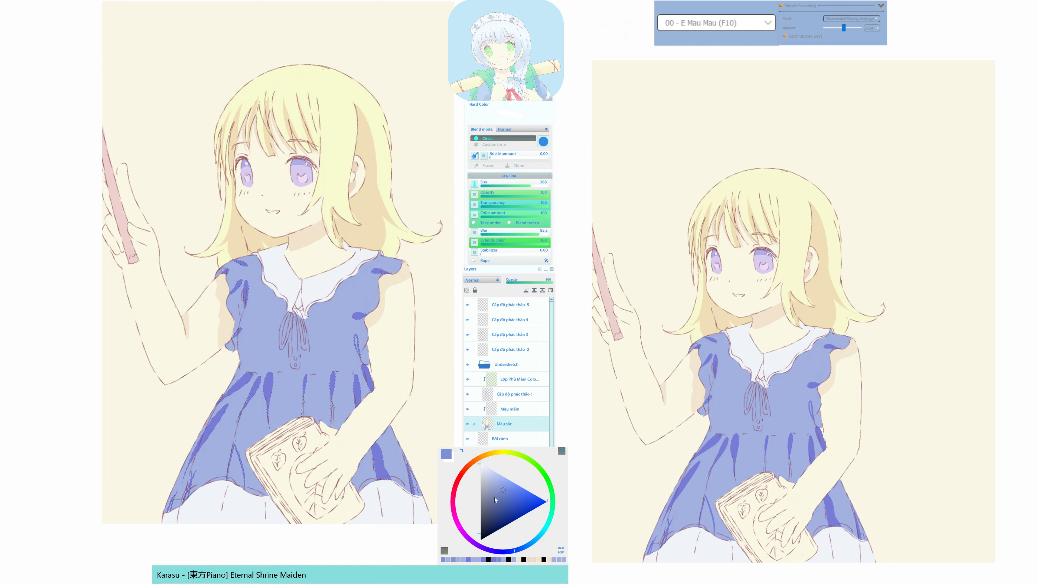
{"action": "left_click", "coordinate": [493, 552]}
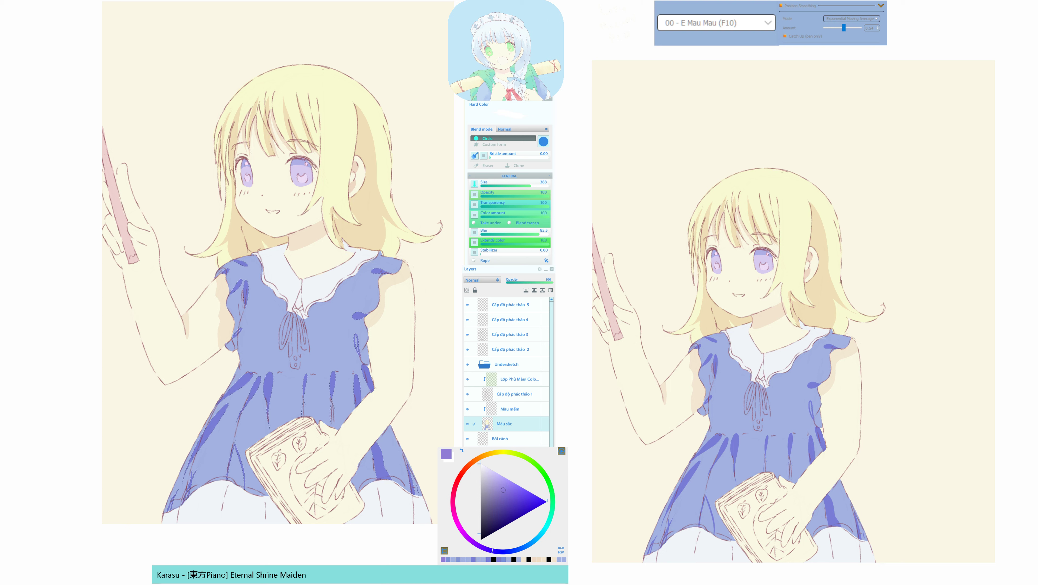
Try filling the selected folds with a cyan-leaning blue, and undo that fill.
{"action": "left_click", "coordinate": [254, 303]}
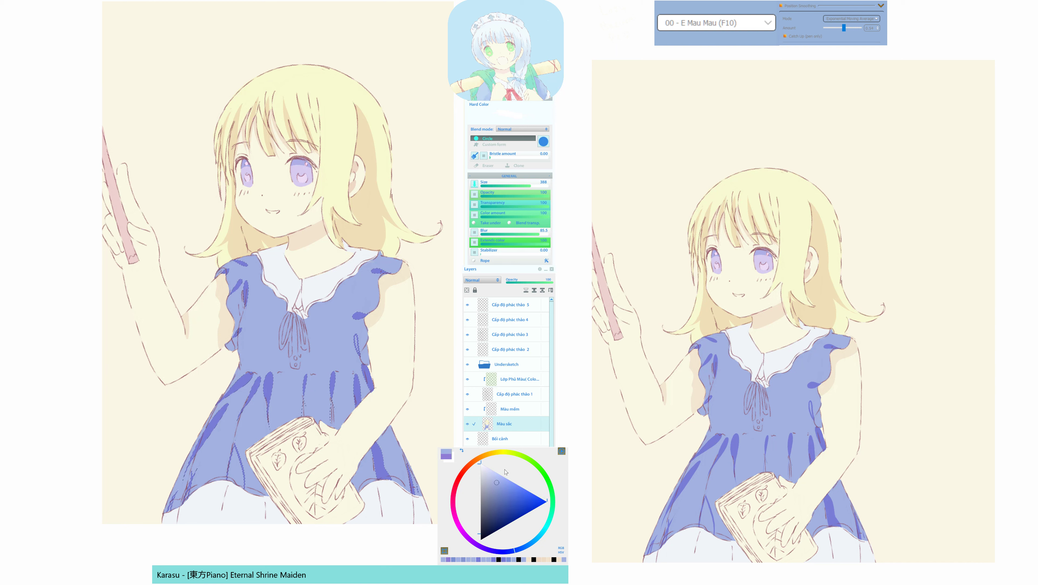
{"action": "left_click", "coordinate": [504, 489]}
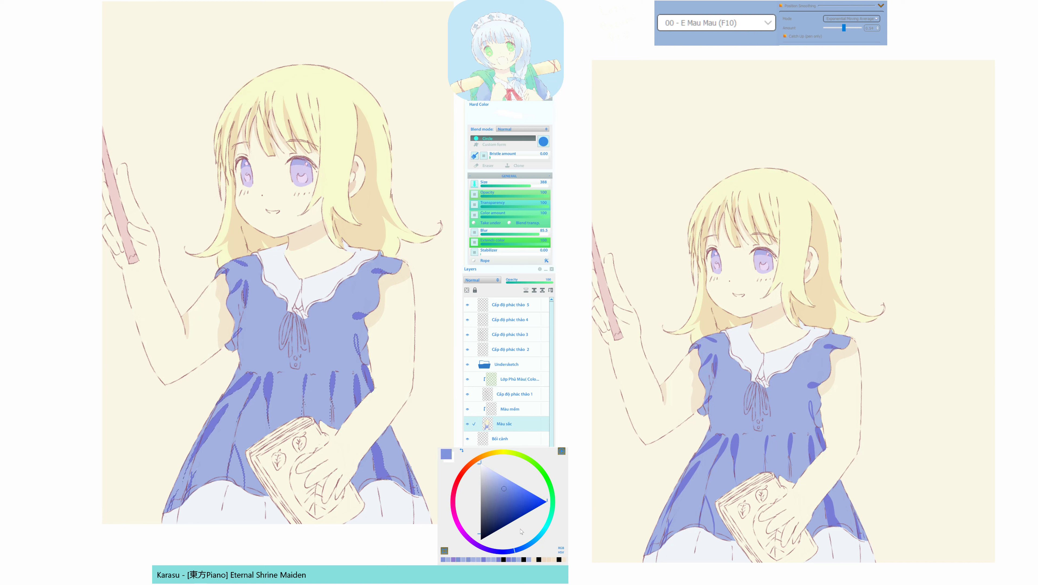
{"action": "left_click", "coordinate": [527, 548]}
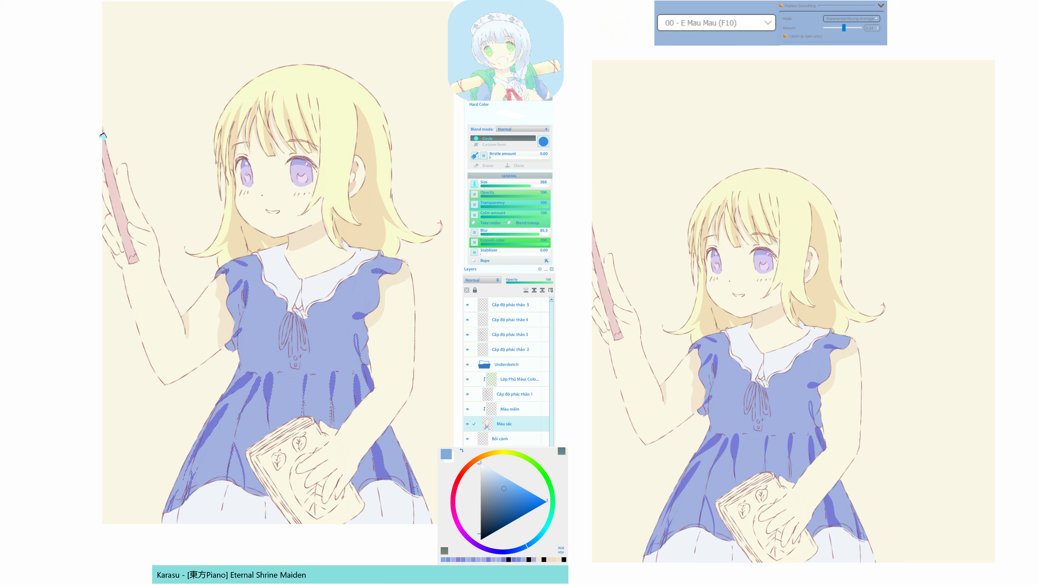
{"action": "key", "text": "alt+BackSpace"}
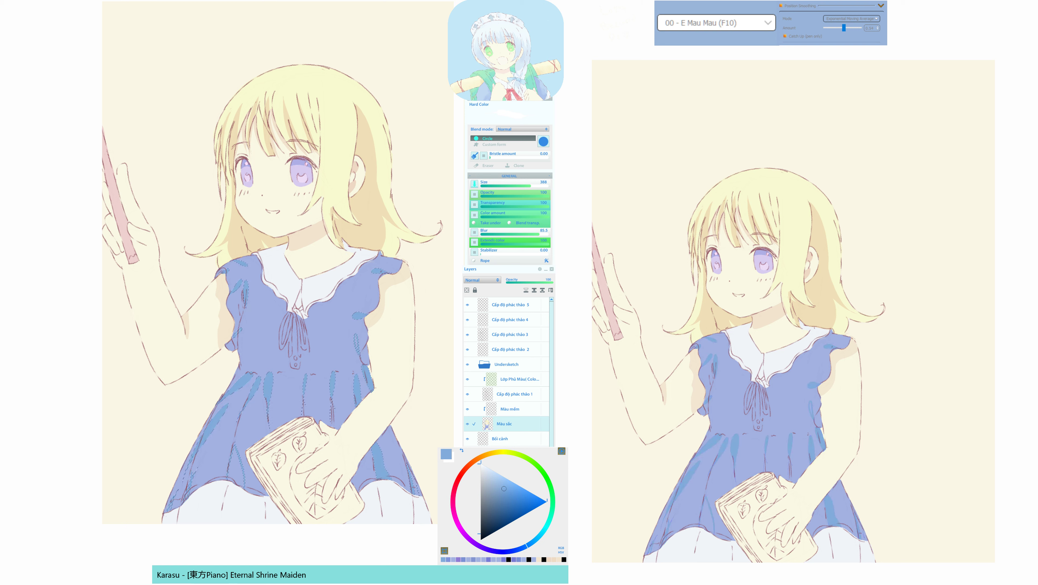
{"action": "key", "text": "ctrl+z"}
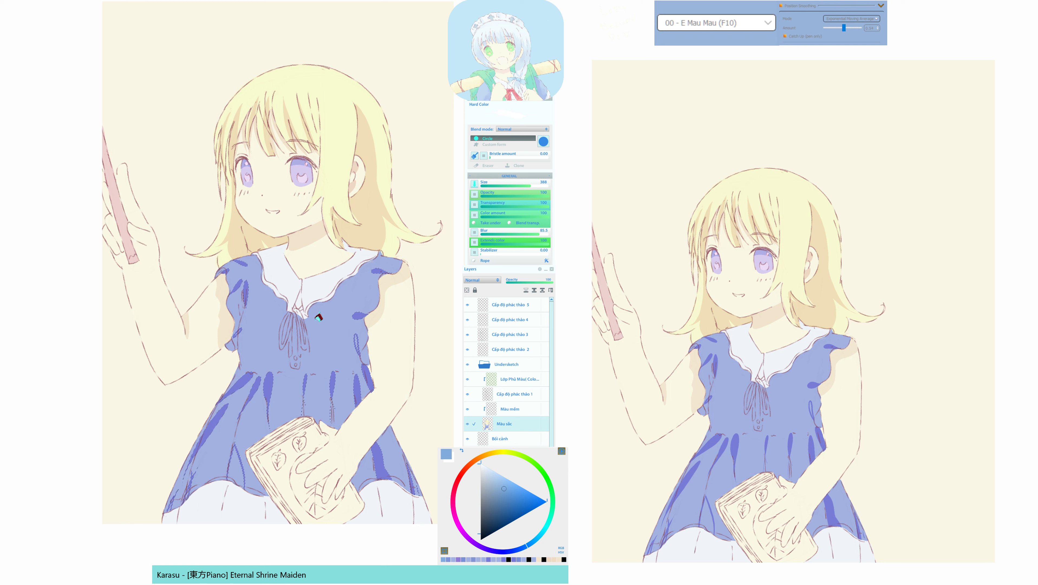
Resample the dress blue, make it slightly darker and more violet, and refill all selected folds with it.
{"action": "left_click", "coordinate": [269, 321]}
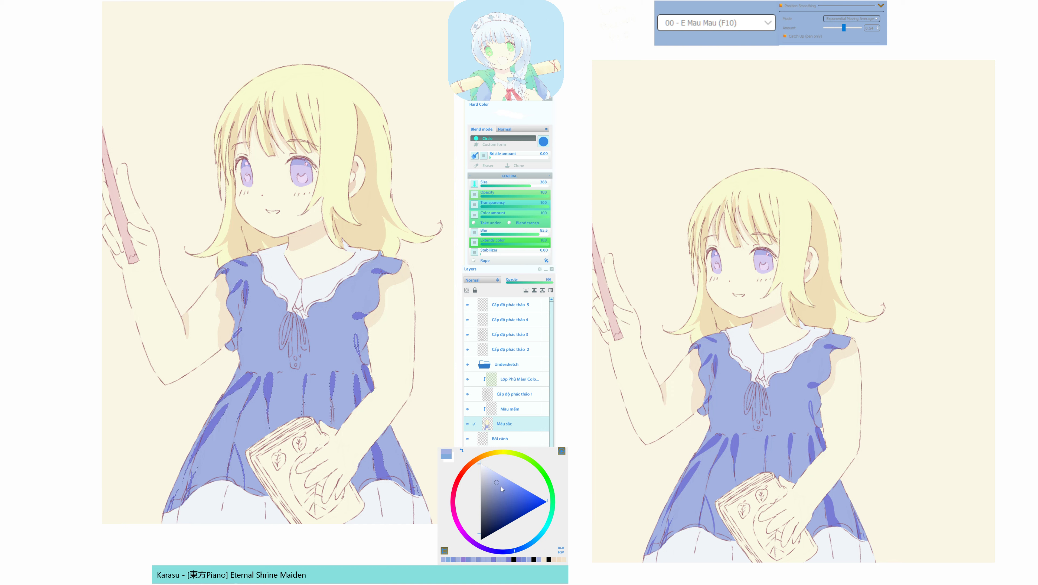
{"action": "left_click", "coordinate": [501, 486]}
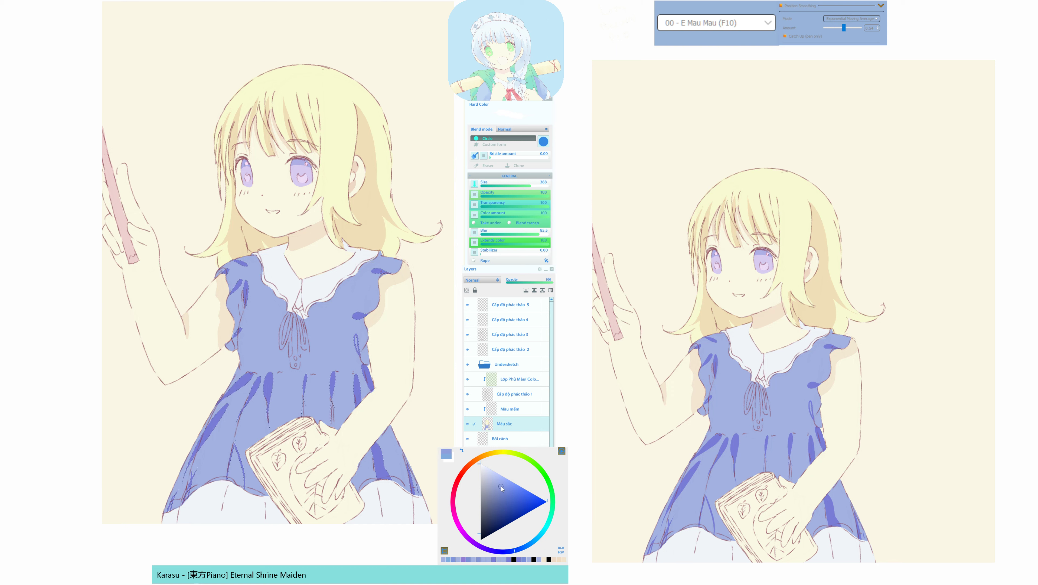
{"action": "left_click", "coordinate": [505, 550]}
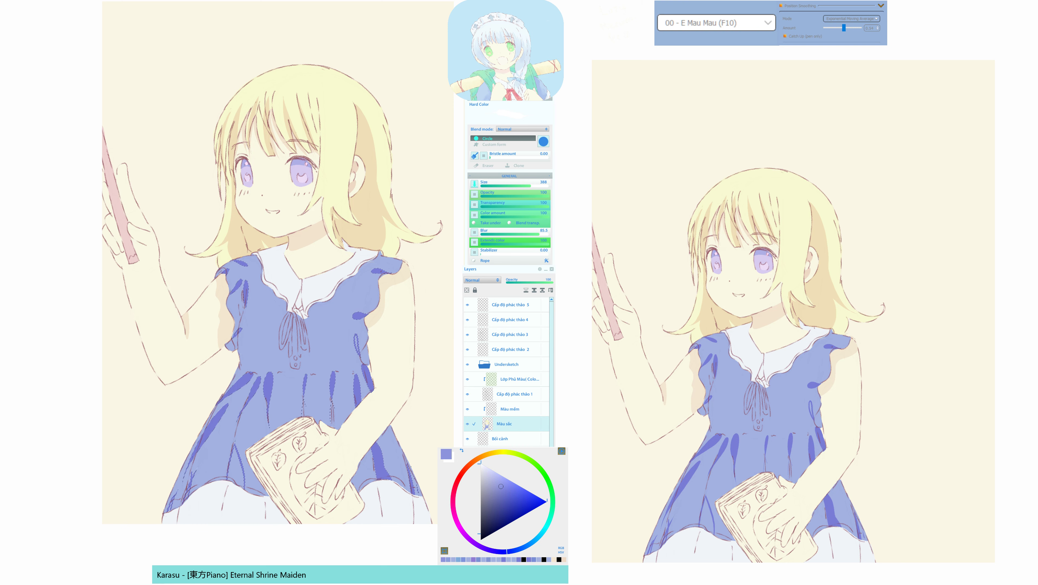
{"action": "key", "text": "alt+BackSpace"}
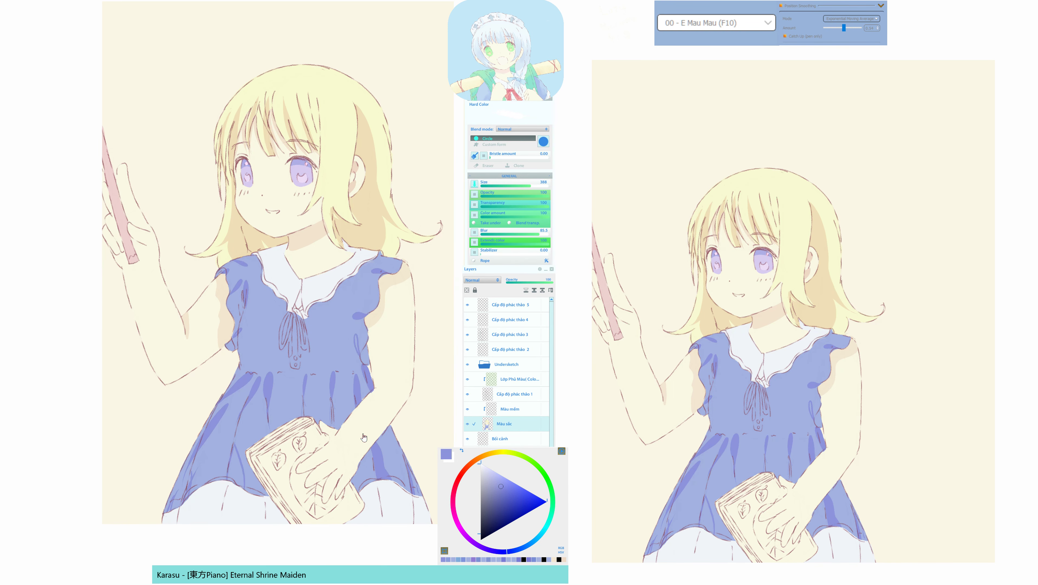
Start a selection mask for another shadow shape beside the lower shoulder frill on the raised-arm side.
{"action": "mouse_move", "coordinate": [368, 434]}
{"action": "left_mouse_down"}
{"action": "mouse_move", "coordinate": [323, 459]}
{"action": "mouse_move", "coordinate": [301, 453]}
{"action": "mouse_move", "coordinate": [304, 399]}
{"action": "mouse_move", "coordinate": [317, 371]}
{"action": "mouse_move", "coordinate": [323, 389]}
{"action": "mouse_move", "coordinate": [300, 383]}
{"action": "left_mouse_up"}
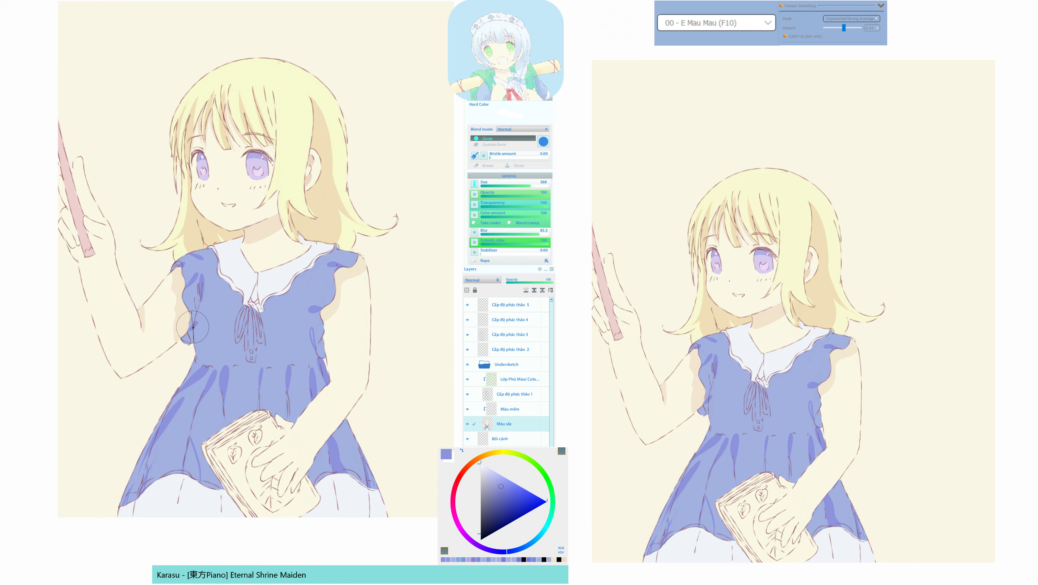
{"action": "key", "text": "alt"}
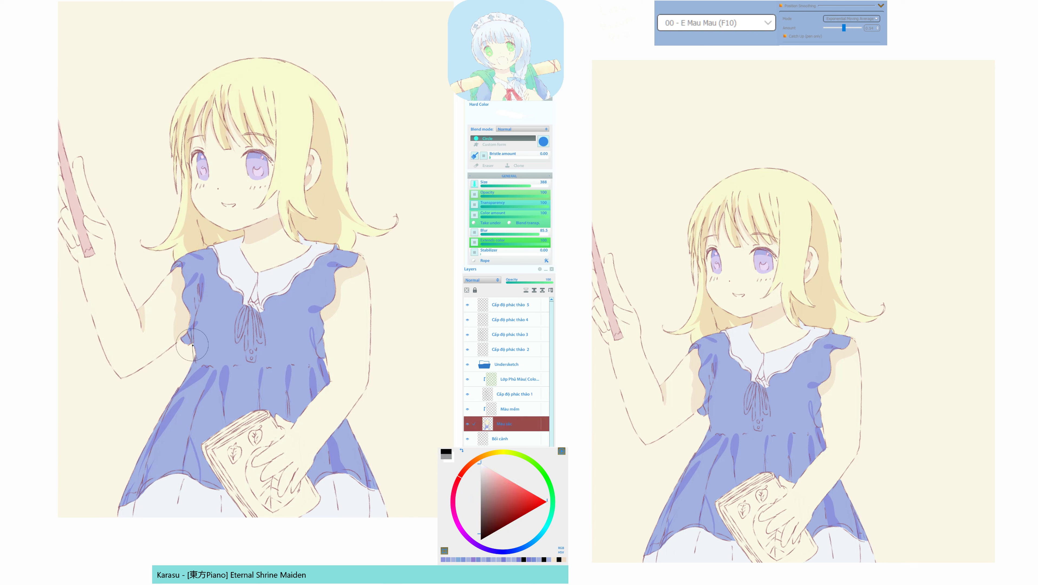
Draw temporary gap-closing boundary strokes along the outer edges of the dress's ruffled sleeves.
{"action": "left_click", "coordinate": [188, 342]}
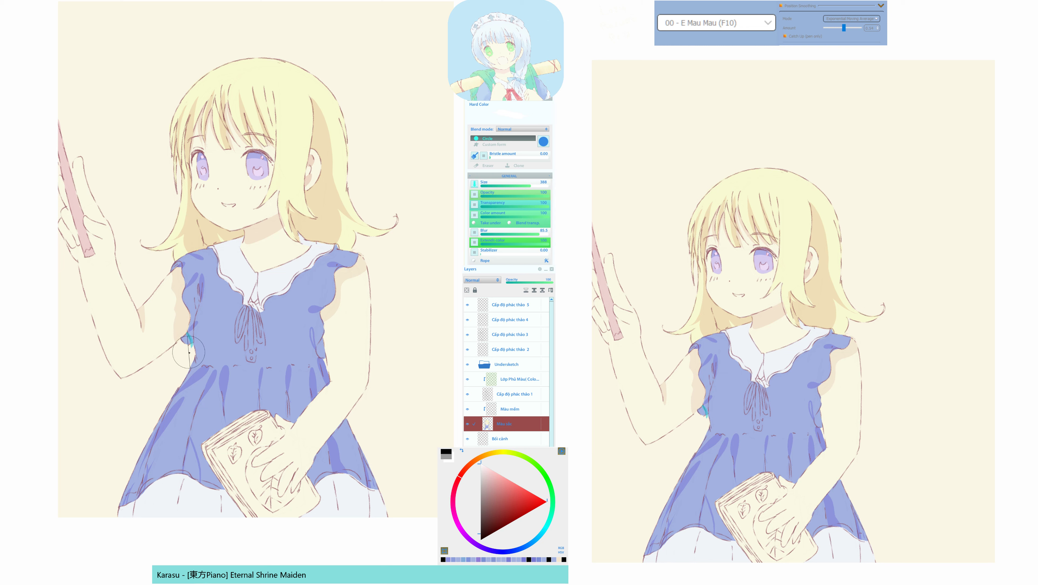
{"action": "left_click_drag", "start_coordinate": [188, 332], "coordinate": [188, 351]}
{"action": "left_click_drag", "start_coordinate": [171, 271], "coordinate": [178, 270]}
{"action": "left_click_drag", "start_coordinate": [335, 248], "coordinate": [338, 249]}
Fill the small open areas of the ruffled sleeves with the darker shadow blue sampled from the dress.
{"action": "left_click", "coordinate": [291, 364], "text": "alt"}
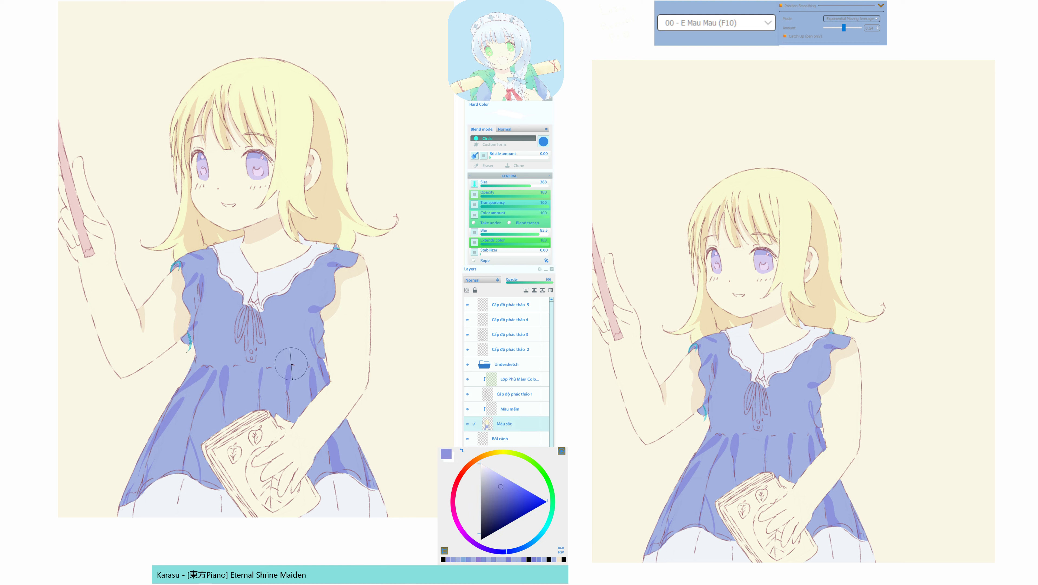
{"action": "left_click", "coordinate": [233, 352], "text": "alt"}
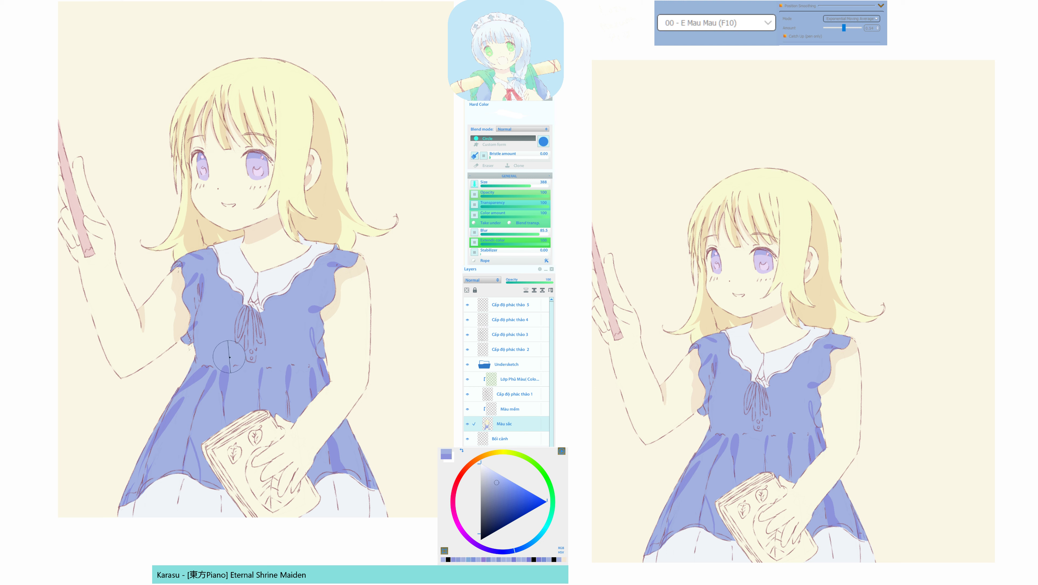
{"action": "left_click", "coordinate": [223, 379], "text": "alt"}
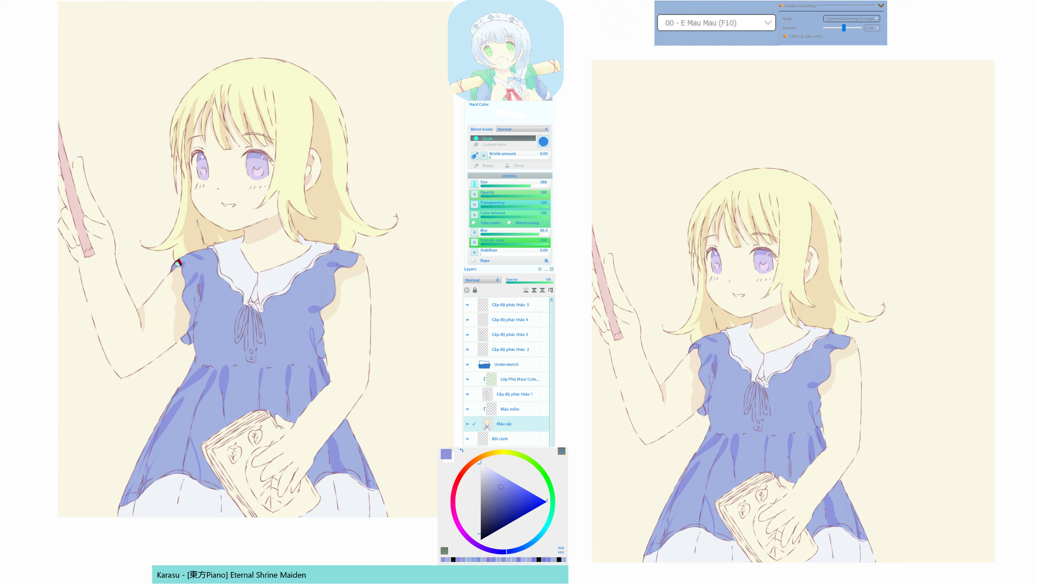
{"action": "left_click", "coordinate": [187, 339]}
Clean up the color at the lower sleeve ruffle beside the raised arm, using a gap-closing stroke and sampled skin and dress-blue colors.
{"action": "left_click_drag", "start_coordinate": [313, 296], "coordinate": [308, 338]}
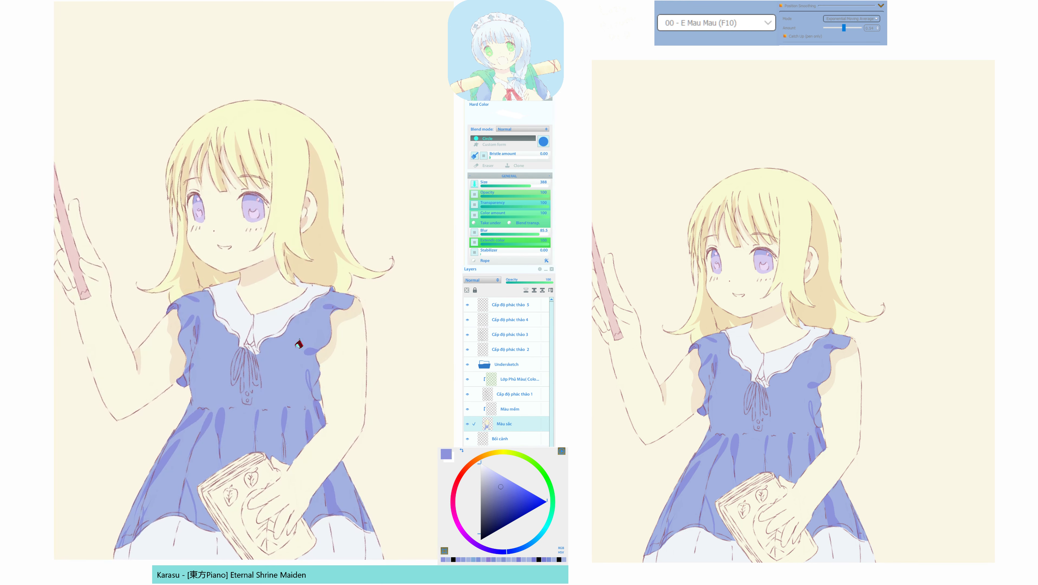
{"action": "left_click", "coordinate": [180, 372], "text": "alt"}
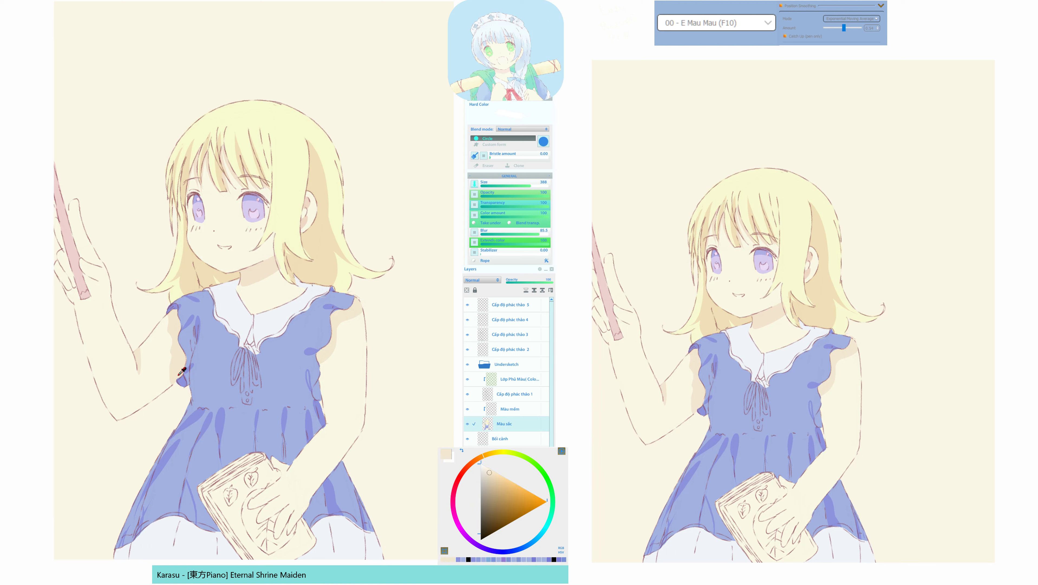
{"action": "mouse_move", "coordinate": [180, 375]}
{"action": "left_mouse_down"}
{"action": "mouse_move", "coordinate": [177, 383]}
{"action": "mouse_move", "coordinate": [191, 358]}
{"action": "left_mouse_up"}
{"action": "key", "text": "q"}
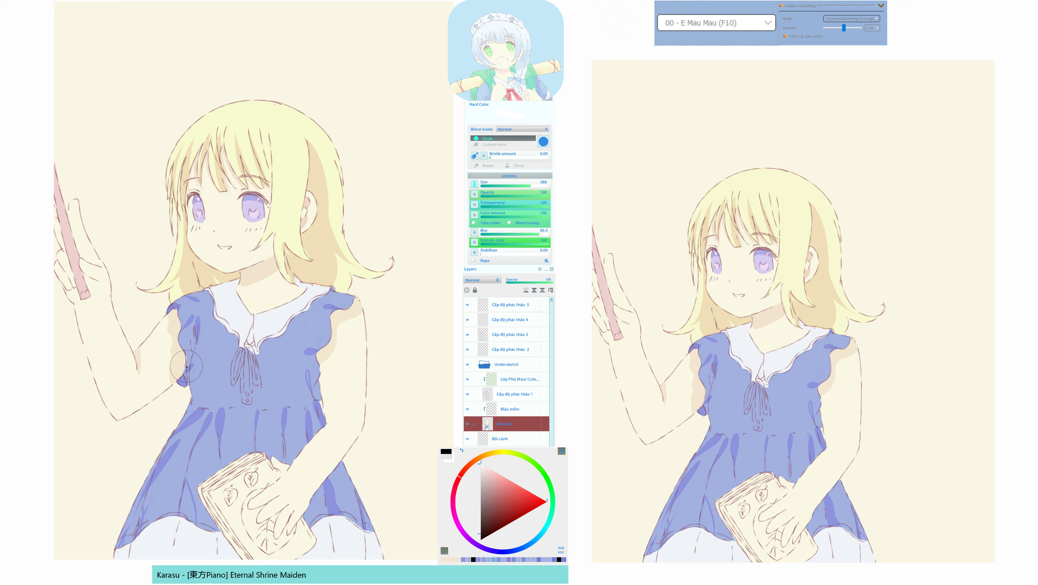
{"action": "left_click", "coordinate": [186, 356]}
{"action": "key", "text": "q"}
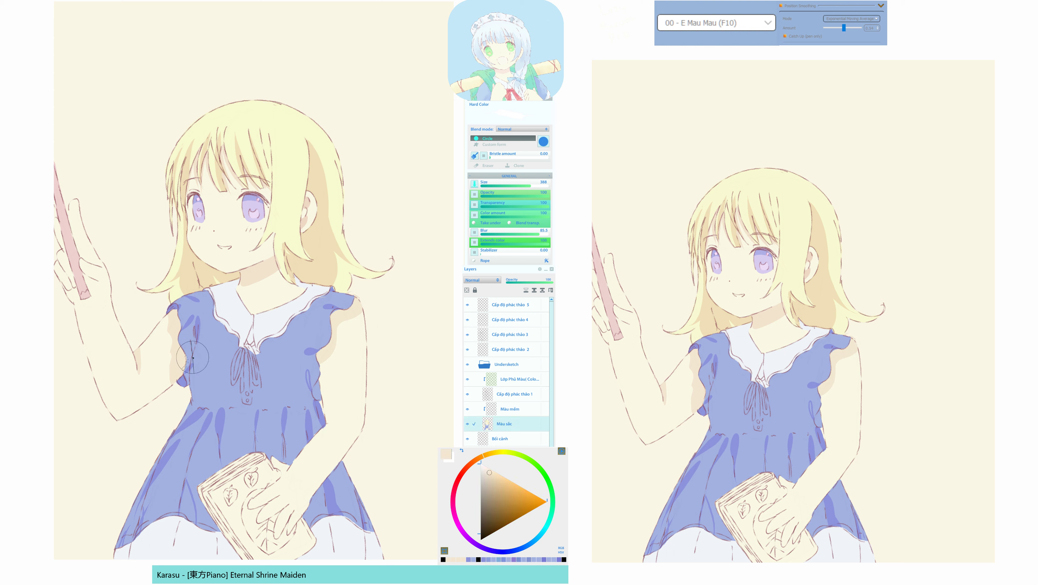
{"action": "left_click", "coordinate": [191, 355], "text": "alt"}
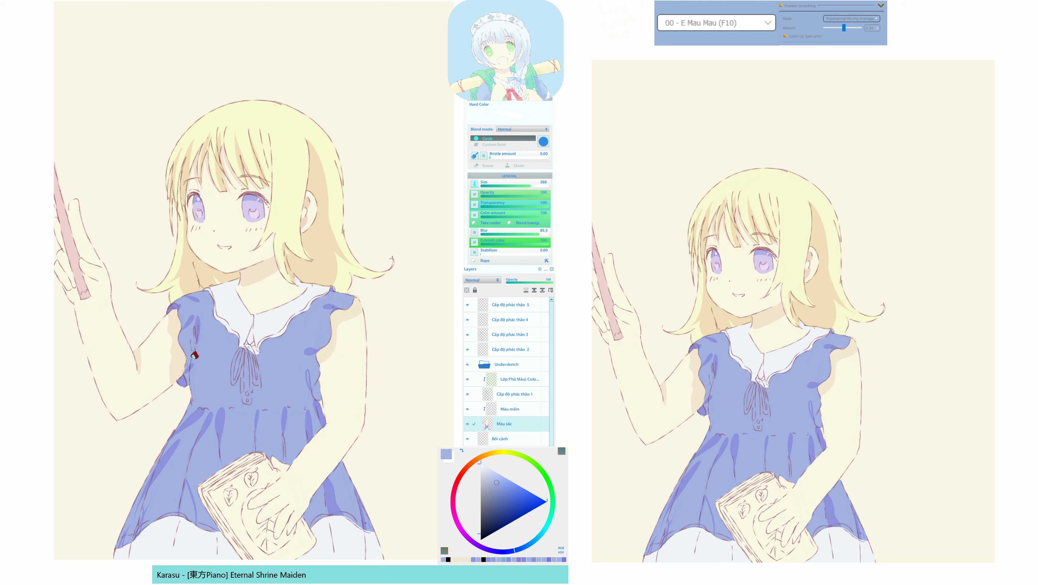
Refine the outline of the shoulder ruffle beside the lowered arm on the Cấp độ phác thảo 3 layer, using the sketch brush and eraser.
{"action": "mouse_move", "coordinate": [250, 403]}
{"action": "left_mouse_down"}
{"action": "mouse_move", "coordinate": [316, 408]}
{"action": "mouse_move", "coordinate": [319, 435]}
{"action": "mouse_move", "coordinate": [309, 373]}
{"action": "left_mouse_up"}
{"action": "key", "text": "b"}
{"action": "key", "text": "F7"}
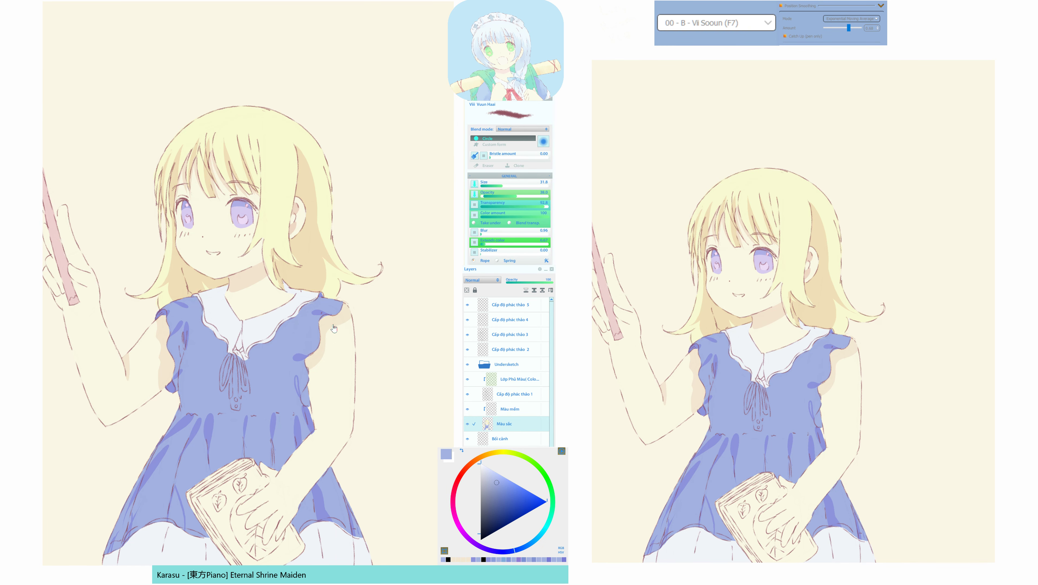
{"action": "left_click_drag", "start_coordinate": [333, 328], "coordinate": [325, 345]}
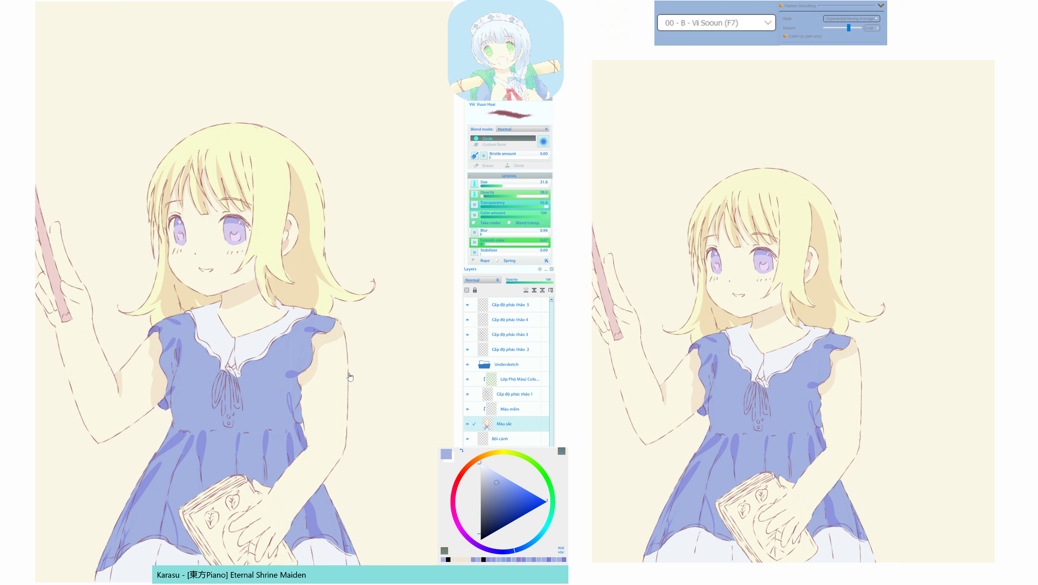
{"action": "left_click_drag", "start_coordinate": [350, 376], "coordinate": [347, 384]}
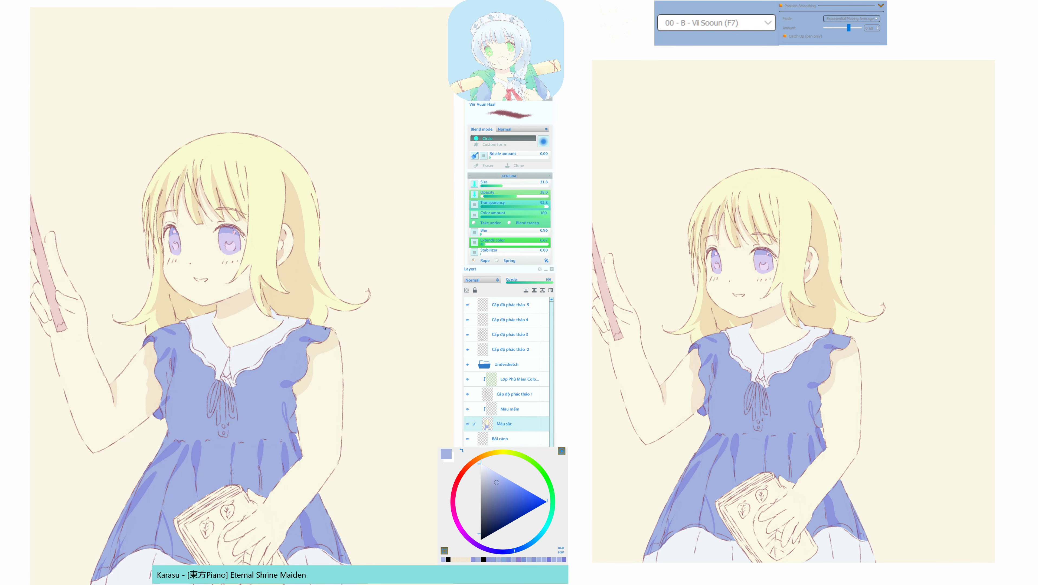
{"action": "key", "text": "F11"}
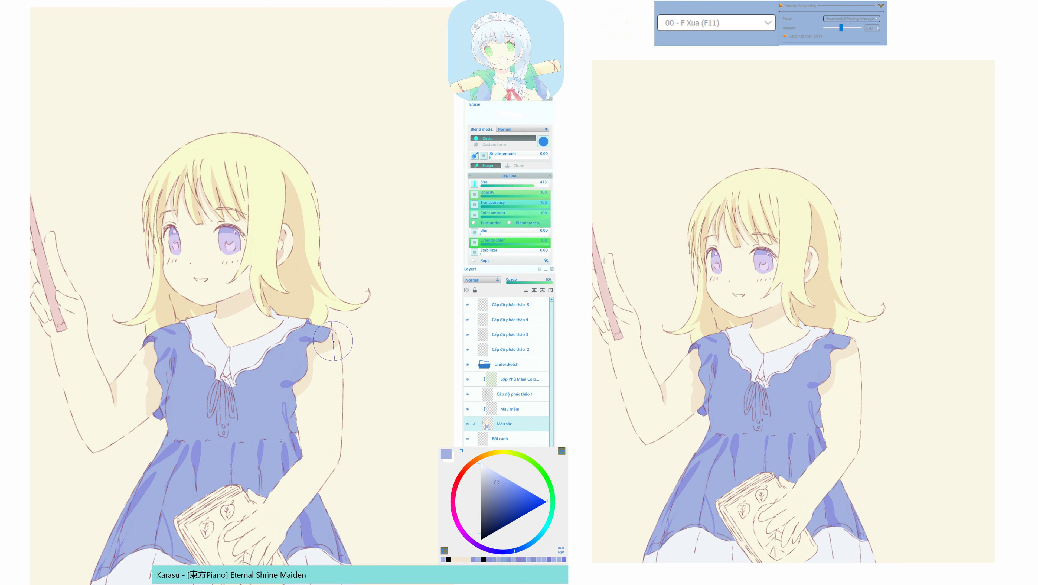
{"action": "key", "text": "ctrl"}
{"action": "left_click", "coordinate": [329, 346]}
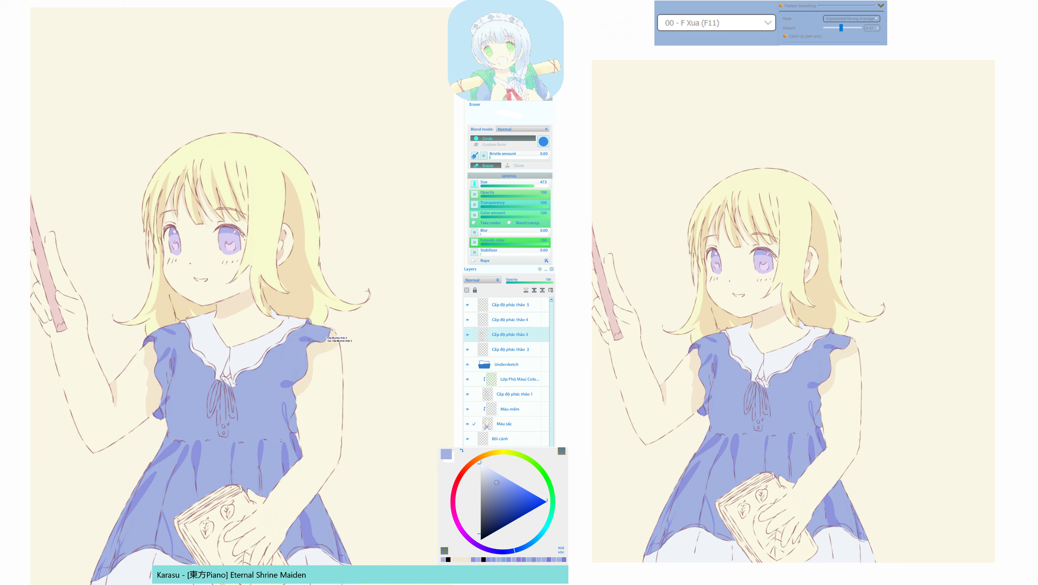
{"action": "key", "text": "F7"}
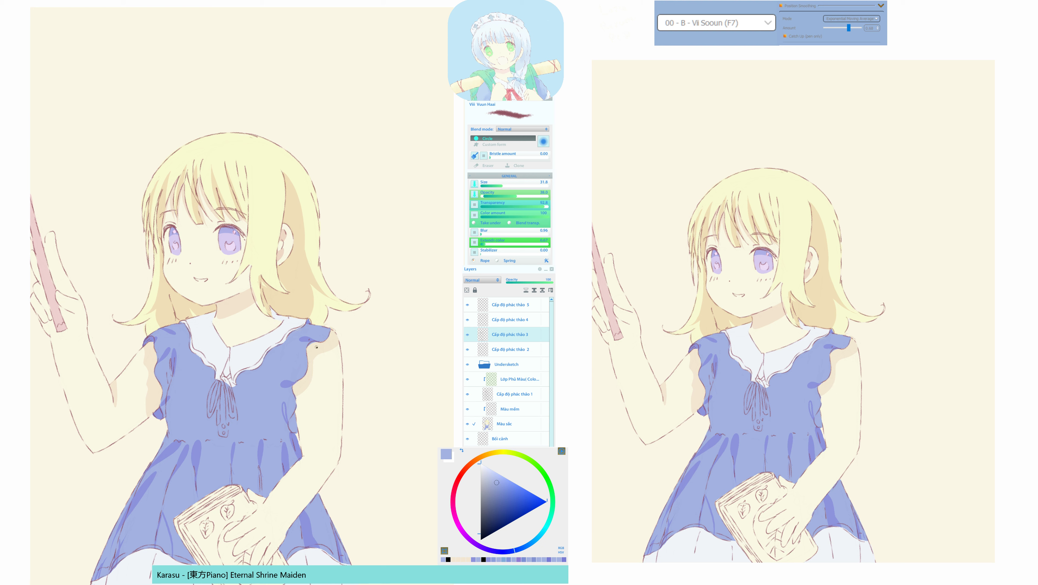
{"action": "key", "text": "F11"}
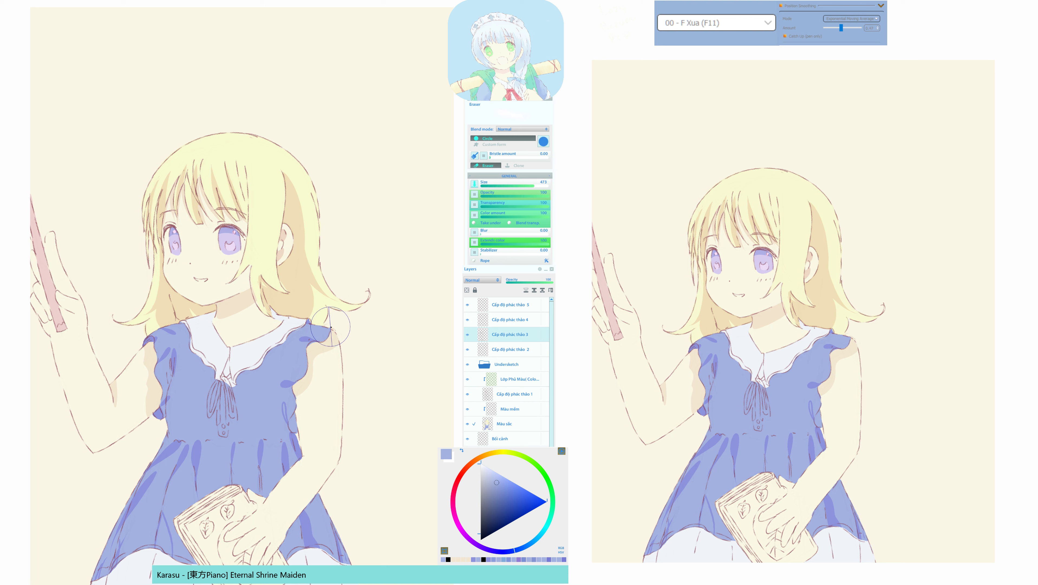
{"action": "key", "text": "F7"}
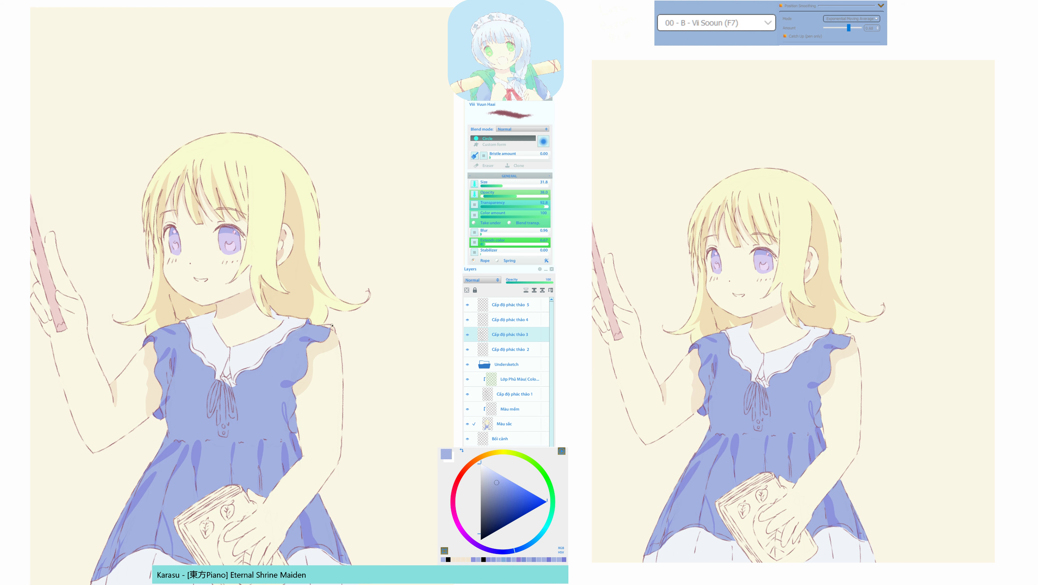
{"action": "key", "text": "F11"}
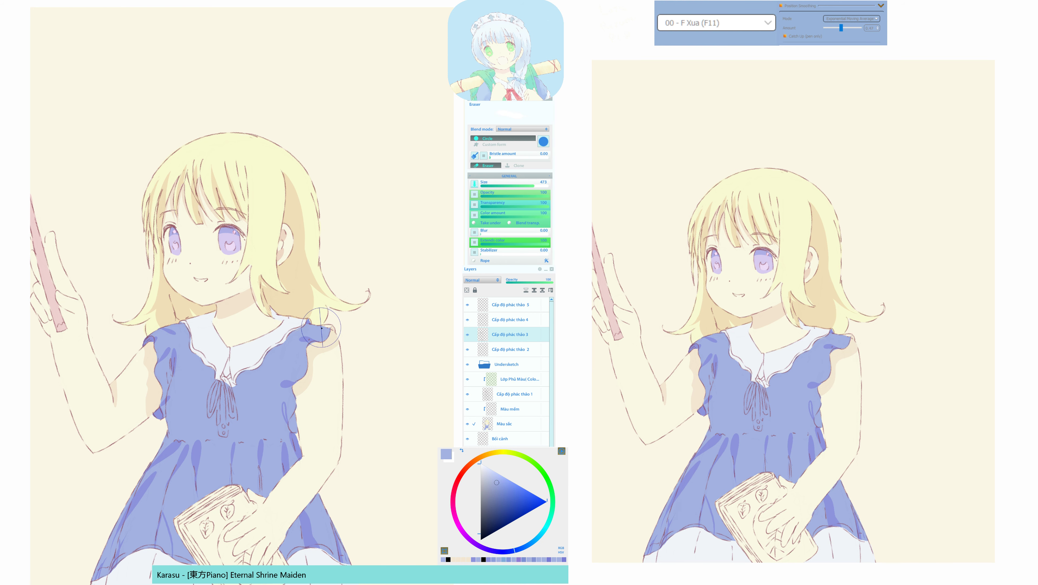
On the Màu sắc layer, close the gap between the hair and the shoulder ruffle and fill it with the hair's sampled yellow.
{"action": "left_click_drag", "start_coordinate": [323, 326], "coordinate": [315, 330]}
{"action": "left_click", "coordinate": [316, 342], "text": "ctrl"}
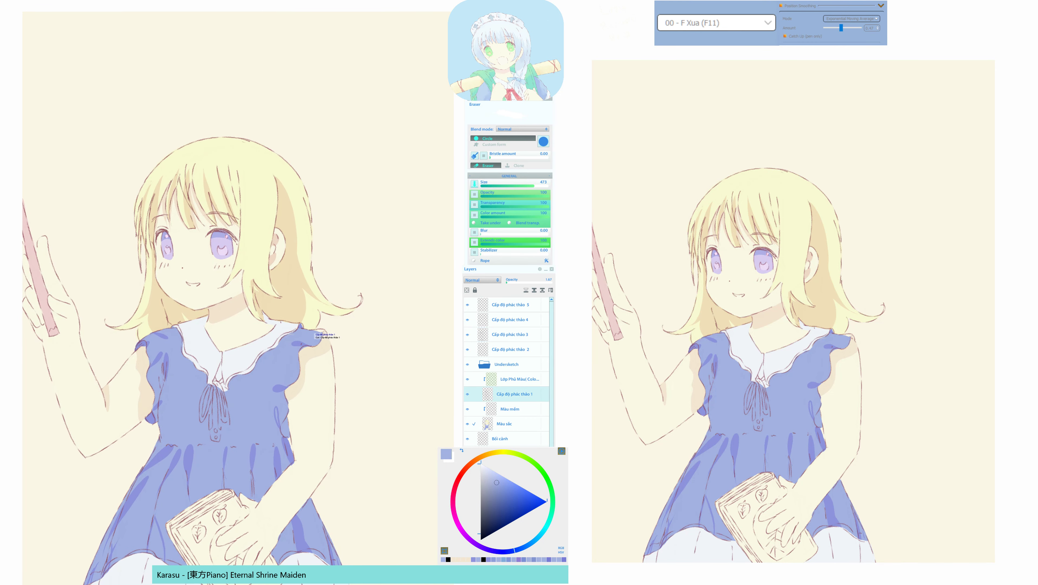
{"action": "left_click", "coordinate": [316, 342], "text": "ctrl"}
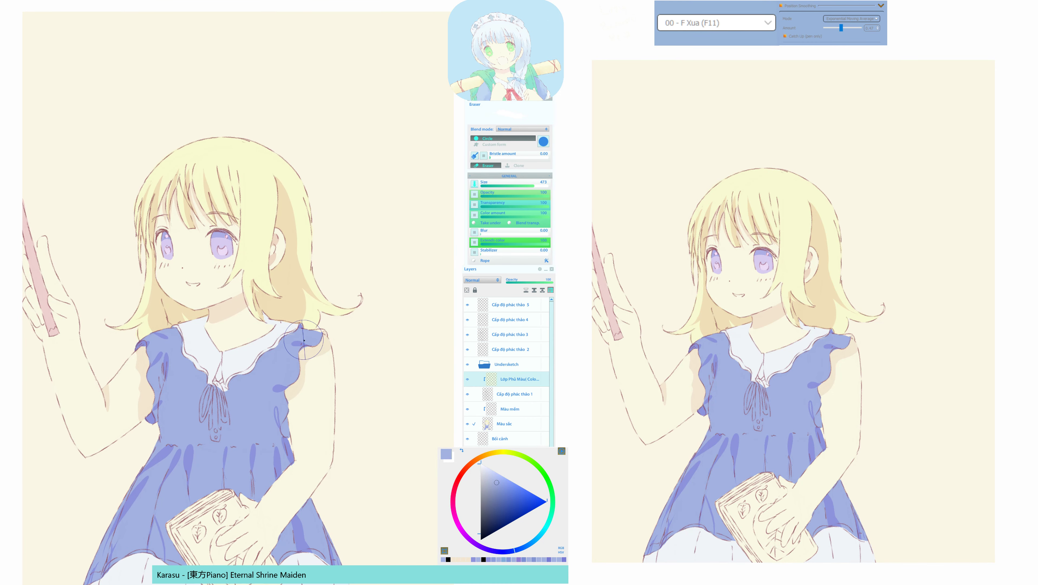
{"action": "left_click", "coordinate": [303, 341], "text": "ctrl"}
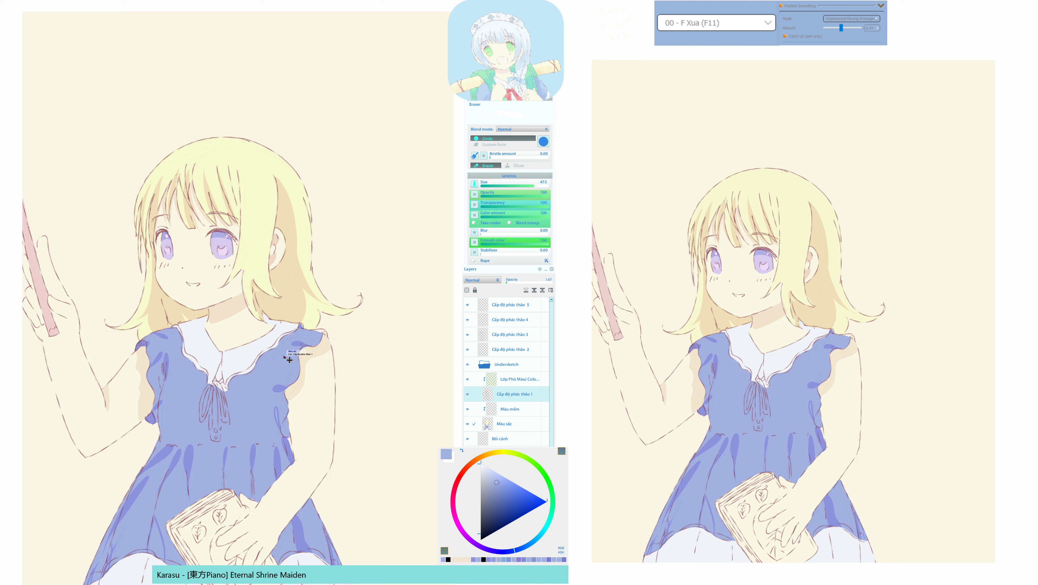
{"action": "left_click", "coordinate": [310, 336], "text": "ctrl"}
{"action": "key", "text": "F10"}
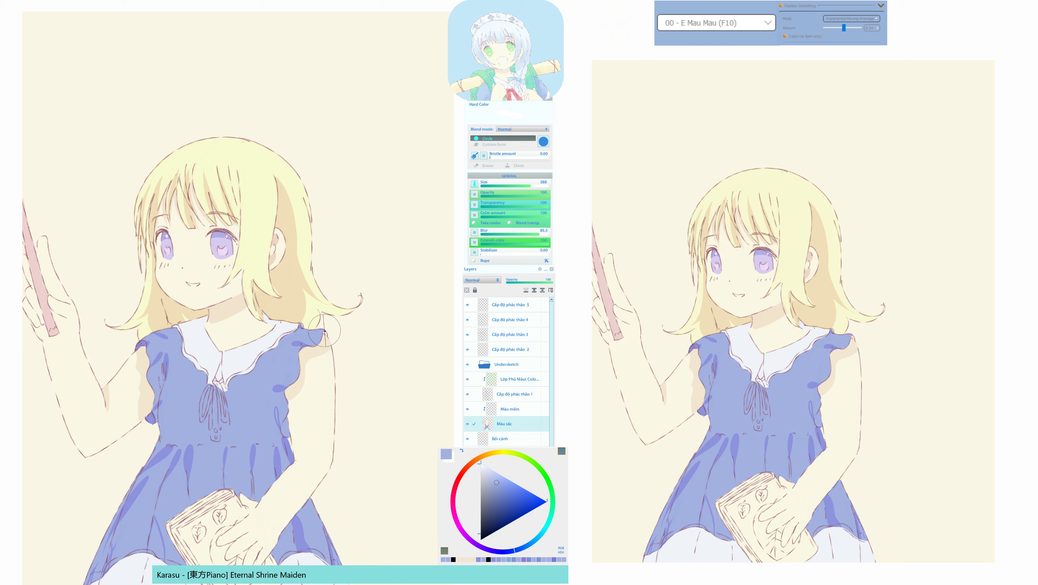
{"action": "left_click", "coordinate": [301, 326], "text": "alt"}
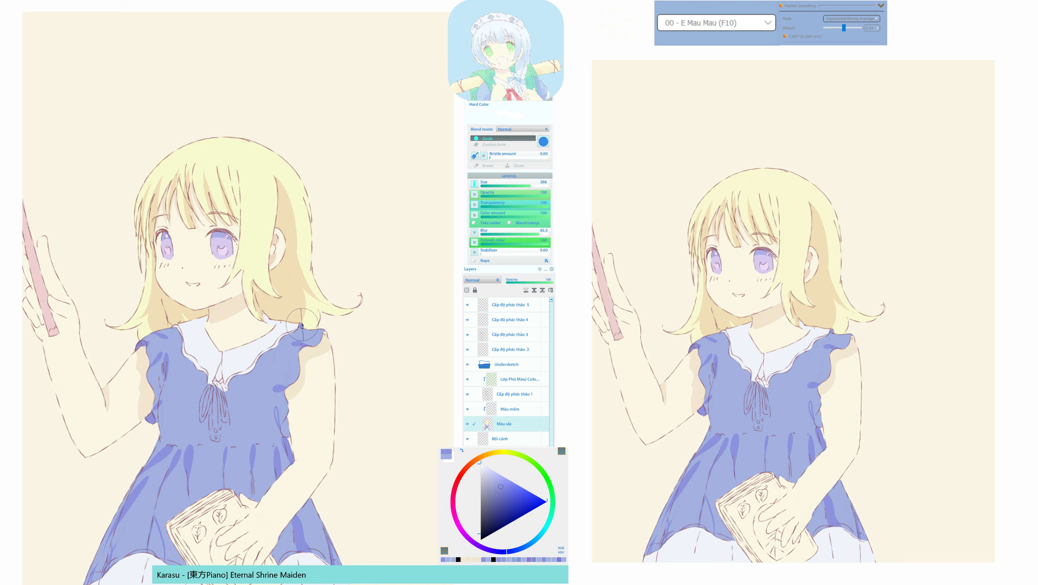
{"action": "left_click", "coordinate": [308, 325], "text": "alt"}
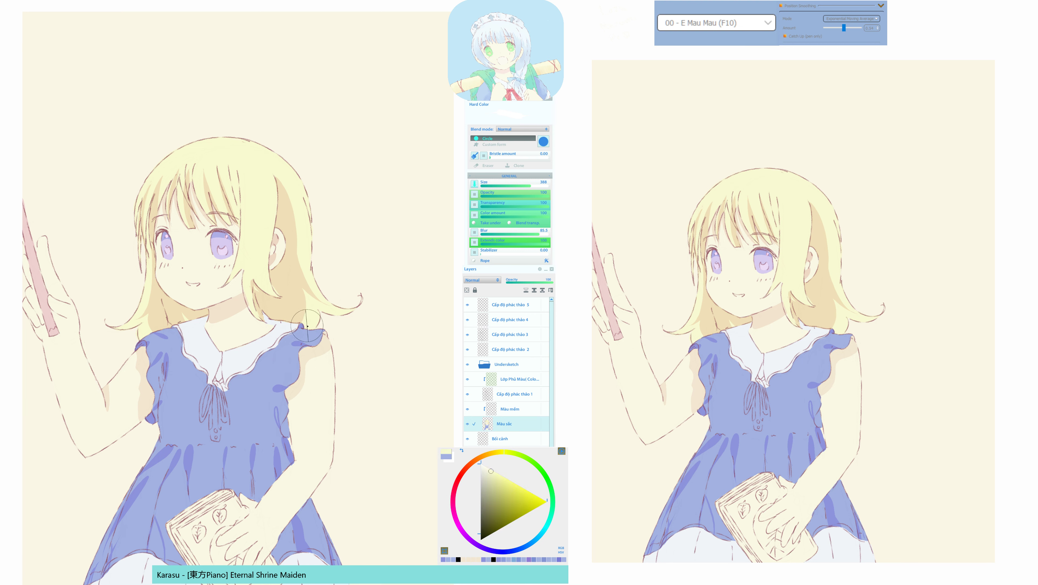
{"action": "key", "text": "q"}
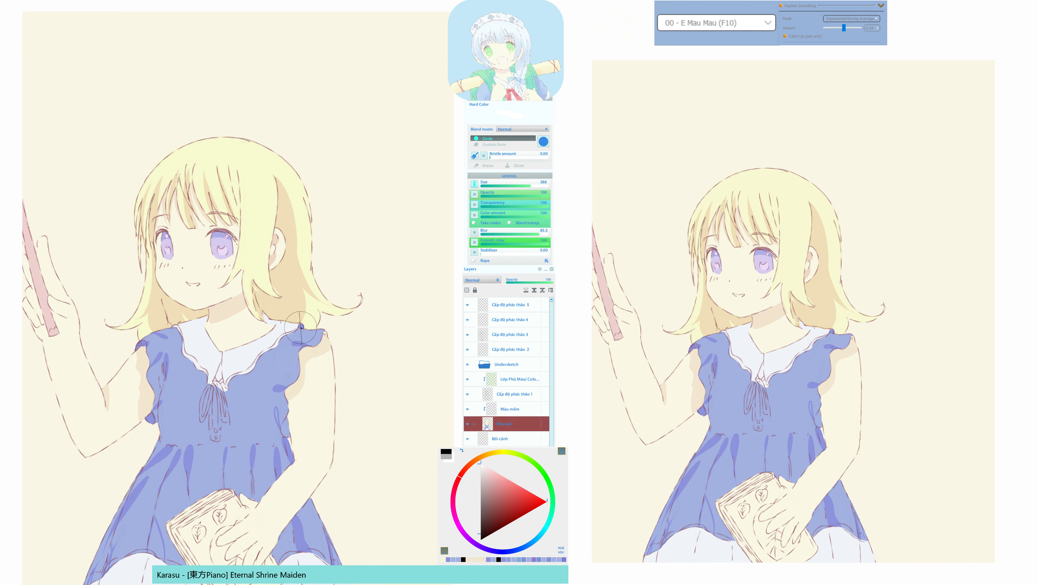
{"action": "left_click_drag", "start_coordinate": [301, 328], "coordinate": [307, 326]}
{"action": "left_click", "coordinate": [311, 324], "text": "alt"}
{"action": "left_click", "coordinate": [310, 325], "text": "alt"}
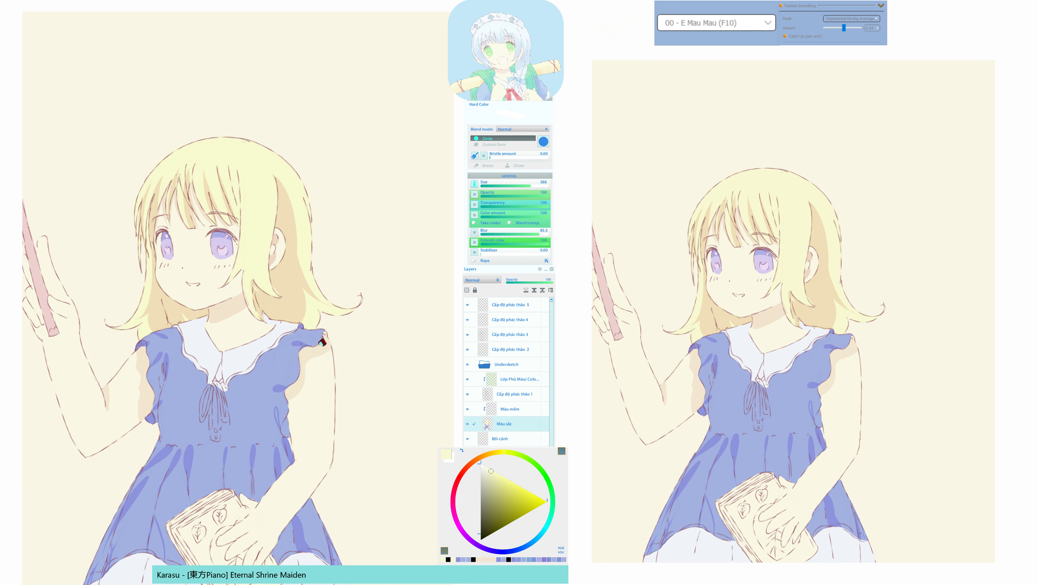
Draw temporary gap-closing boundary strokes around the fingers of the raised hand and along the pink stick.
{"action": "mouse_move", "coordinate": [320, 366]}
{"action": "left_mouse_down"}
{"action": "mouse_move", "coordinate": [344, 357]}
{"action": "mouse_move", "coordinate": [348, 366]}
{"action": "mouse_move", "coordinate": [313, 280]}
{"action": "left_mouse_up"}
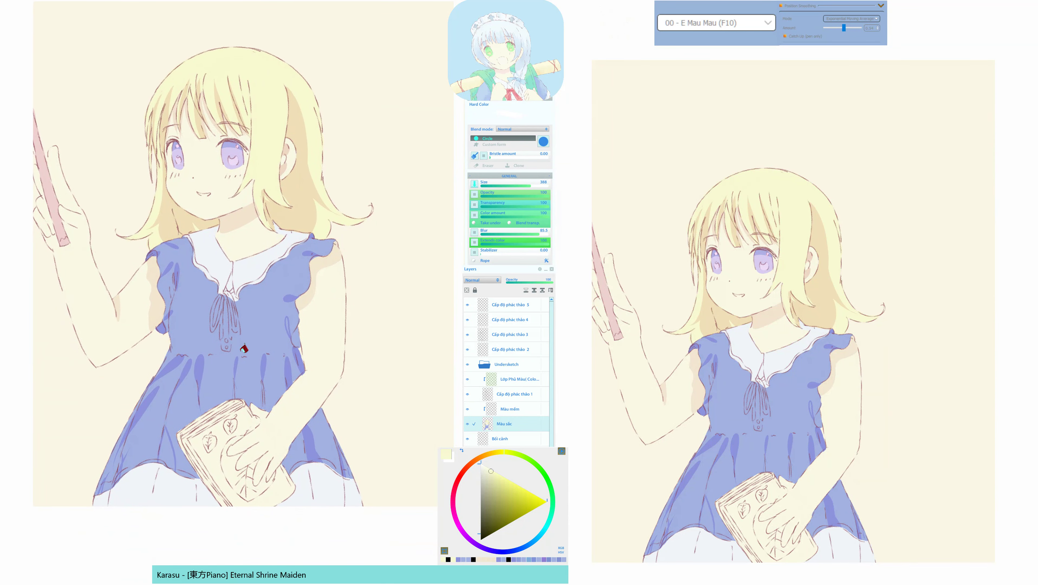
{"action": "left_click", "coordinate": [230, 396], "text": "alt"}
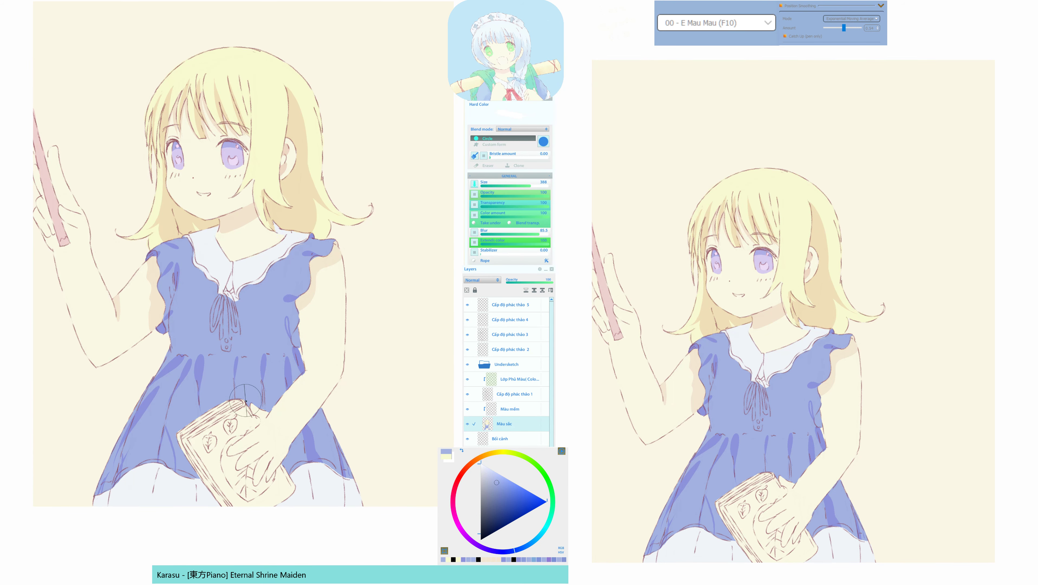
{"action": "key", "text": "h"}
{"action": "key", "text": "h"}
{"action": "left_click_drag", "start_coordinate": [289, 354], "coordinate": [304, 403]}
{"action": "key", "text": "d"}
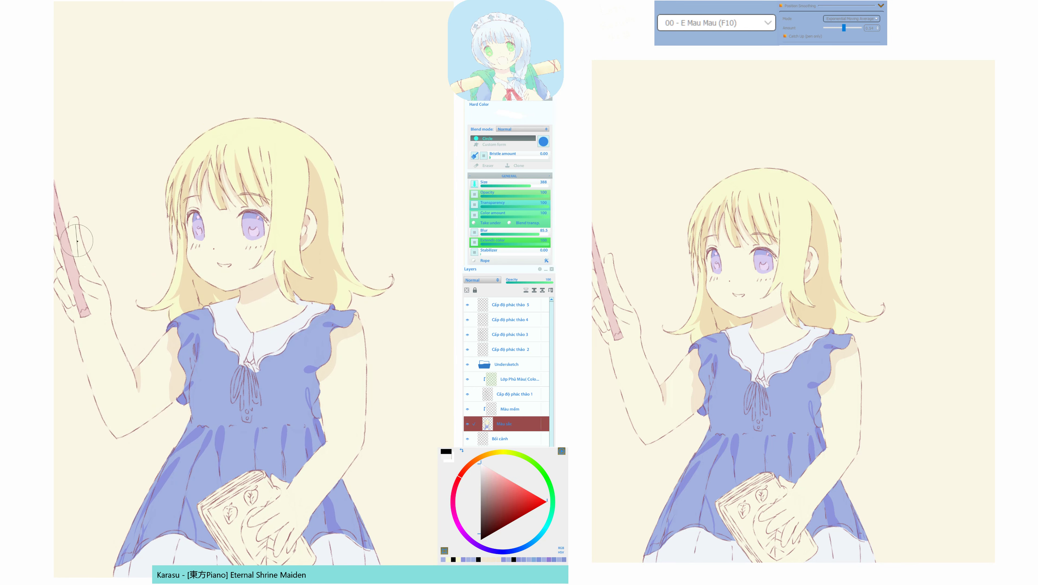
{"action": "mouse_move", "coordinate": [69, 235]}
{"action": "left_mouse_down"}
{"action": "mouse_move", "coordinate": [87, 276]}
{"action": "mouse_move", "coordinate": [72, 263]}
{"action": "mouse_move", "coordinate": [71, 222]}
{"action": "mouse_move", "coordinate": [64, 263]}
{"action": "mouse_move", "coordinate": [58, 243]}
{"action": "mouse_move", "coordinate": [81, 302]}
{"action": "mouse_move", "coordinate": [59, 286]}
{"action": "mouse_move", "coordinate": [71, 304]}
{"action": "mouse_move", "coordinate": [60, 283]}
{"action": "mouse_move", "coordinate": [72, 303]}
{"action": "mouse_move", "coordinate": [92, 298]}
{"action": "left_mouse_up"}
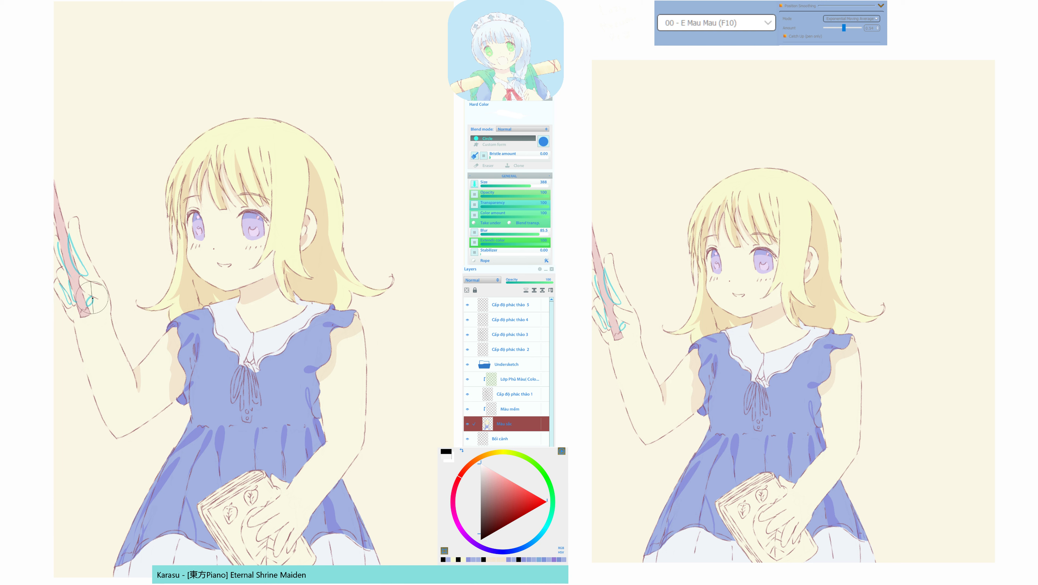
{"action": "key", "text": "q"}
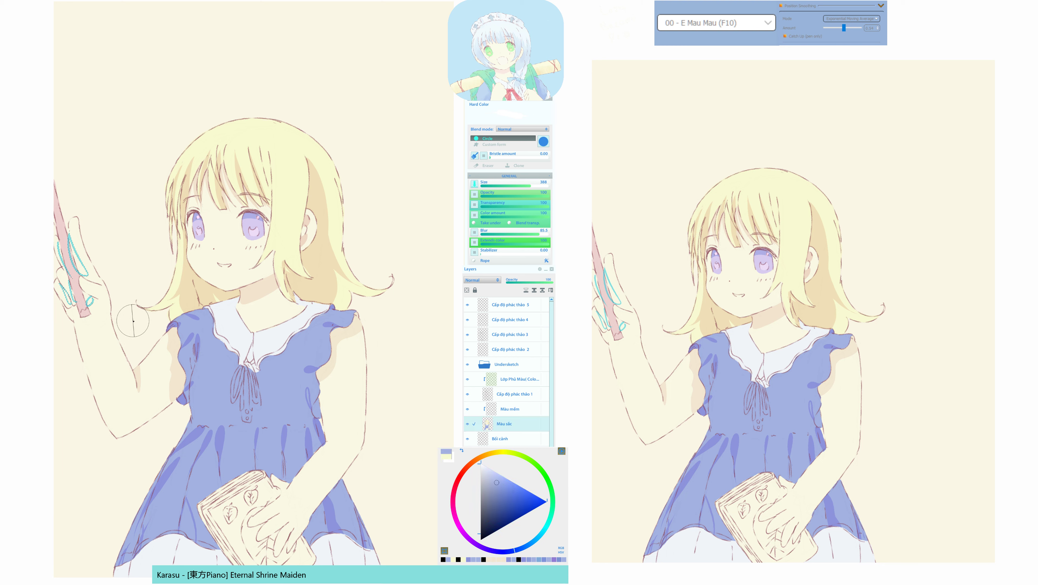
Sample the skin tone from the raised arm, adjust it on the color wheel, and fill the raised hand and arm.
{"action": "left_click", "coordinate": [139, 372], "text": "alt"}
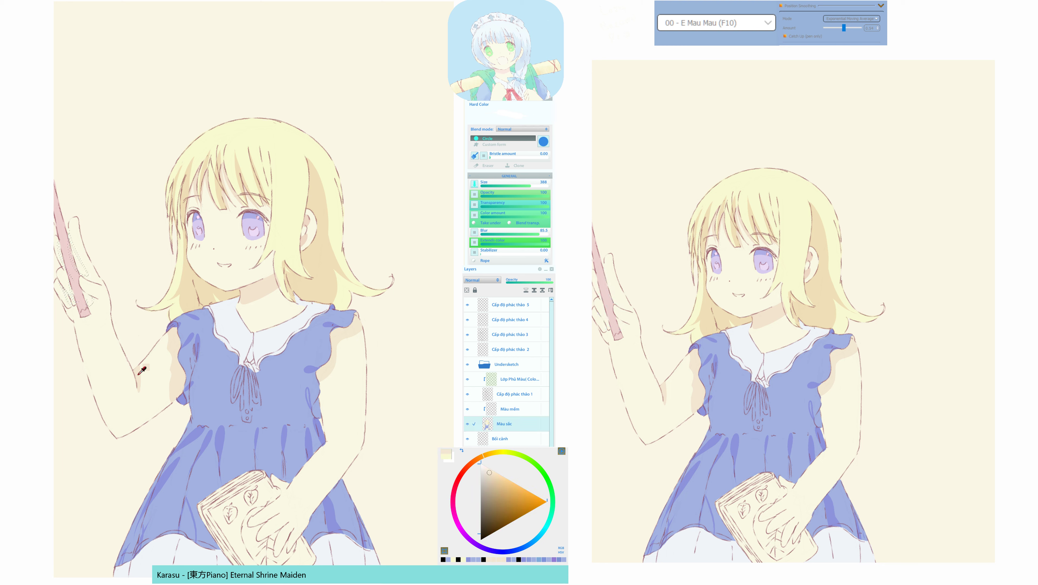
{"action": "left_click", "coordinate": [488, 471]}
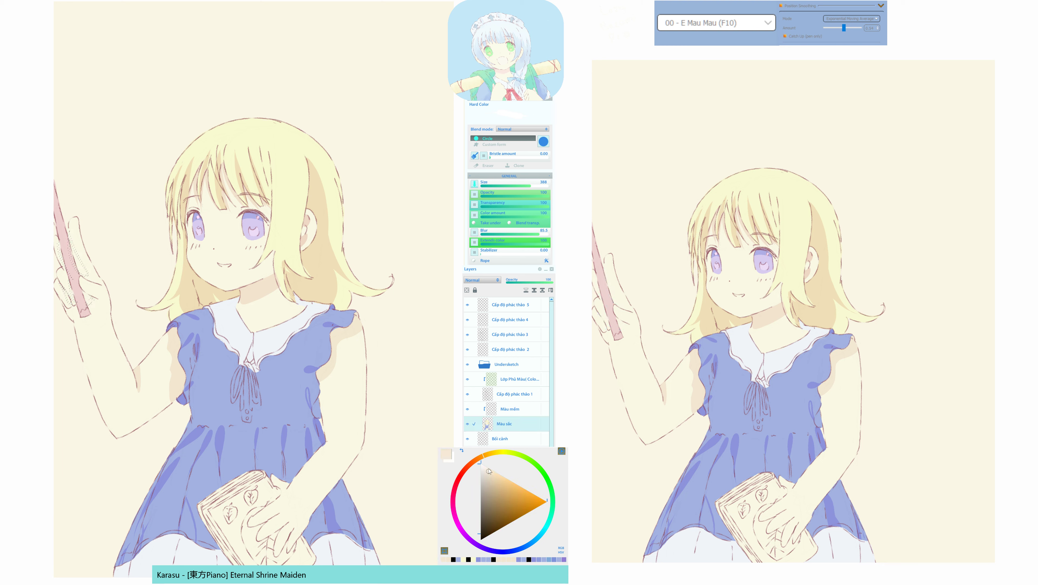
{"action": "left_click", "coordinate": [489, 456]}
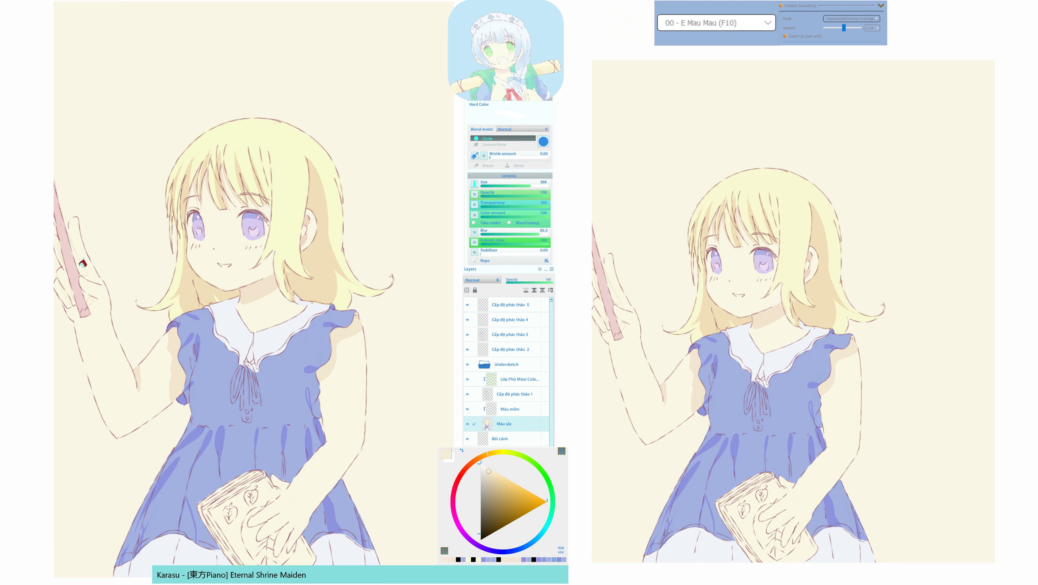
{"action": "left_click_drag", "start_coordinate": [82, 263], "coordinate": [94, 299]}
{"action": "left_click_drag", "start_coordinate": [62, 246], "coordinate": [76, 292]}
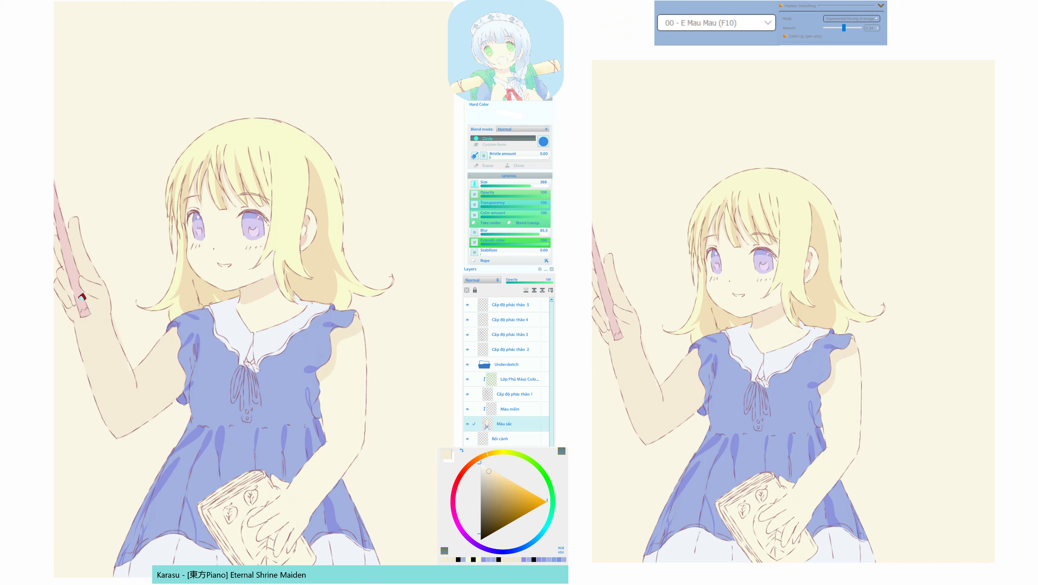
Undo the skin fill of the raised hand and arm, and touch up the skin color around the fingers and stick.
{"action": "key", "text": "ctrl+z"}
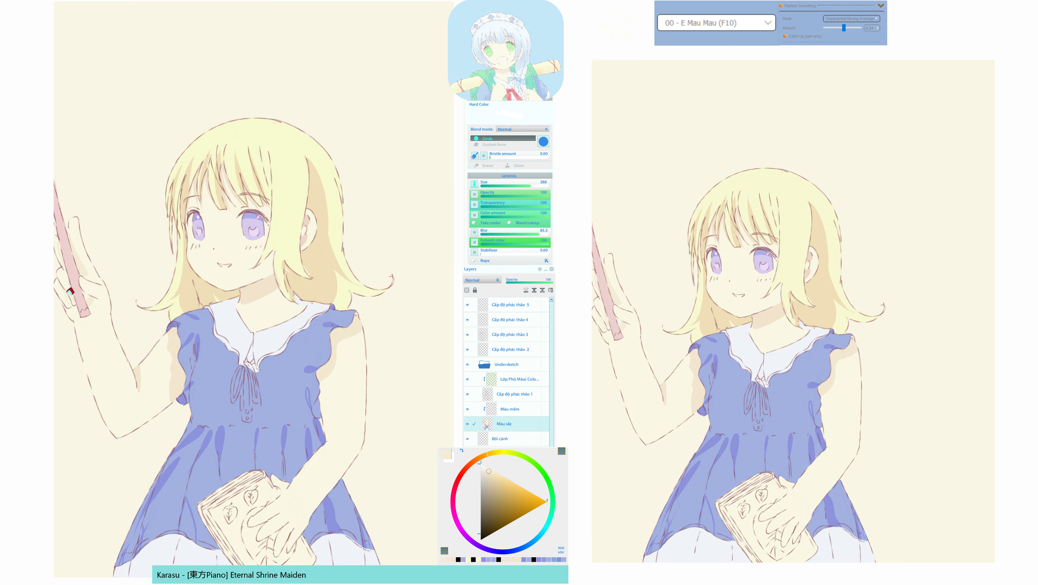
{"action": "mouse_move", "coordinate": [70, 292]}
{"action": "left_mouse_down"}
{"action": "mouse_move", "coordinate": [72, 258]}
{"action": "mouse_move", "coordinate": [95, 258]}
{"action": "left_mouse_up"}
{"action": "key", "text": "ctrl+z"}
{"action": "left_click_drag", "start_coordinate": [52, 353], "coordinate": [69, 375]}
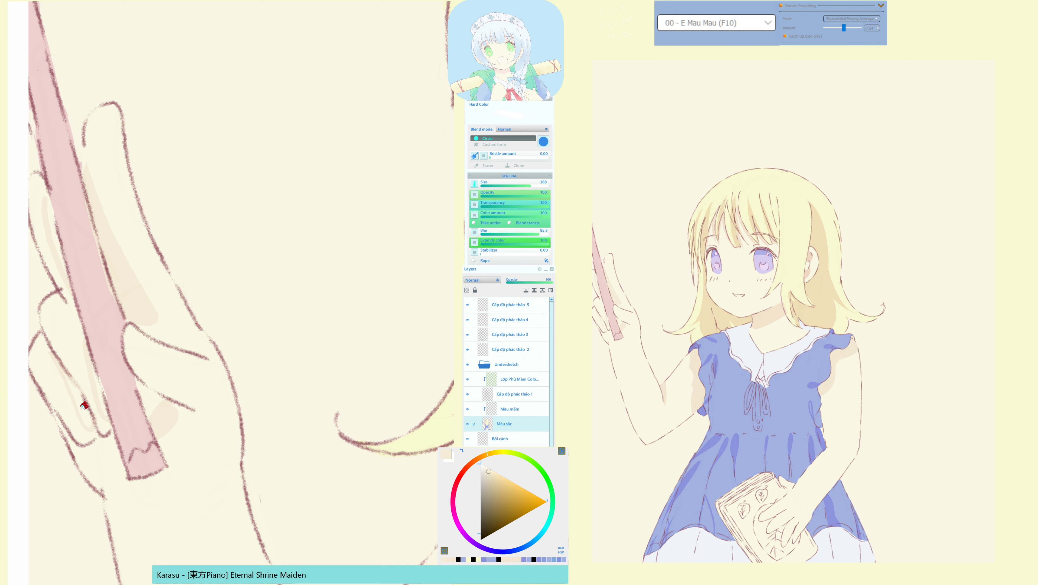
{"action": "left_click", "coordinate": [84, 404]}
{"action": "left_click_drag", "start_coordinate": [86, 257], "coordinate": [66, 266]}
{"action": "scroll", "coordinate": [66, 266], "scroll_direction": "down", "scroll_amount": 4}
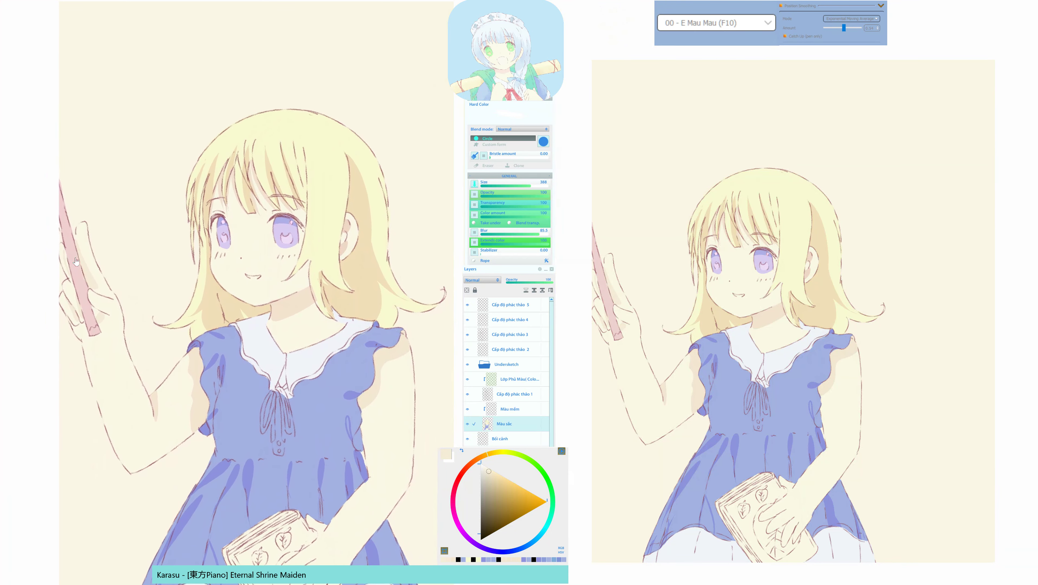
{"action": "left_click_drag", "start_coordinate": [88, 273], "coordinate": [64, 244]}
{"action": "left_click", "coordinate": [46, 290], "text": "alt"}
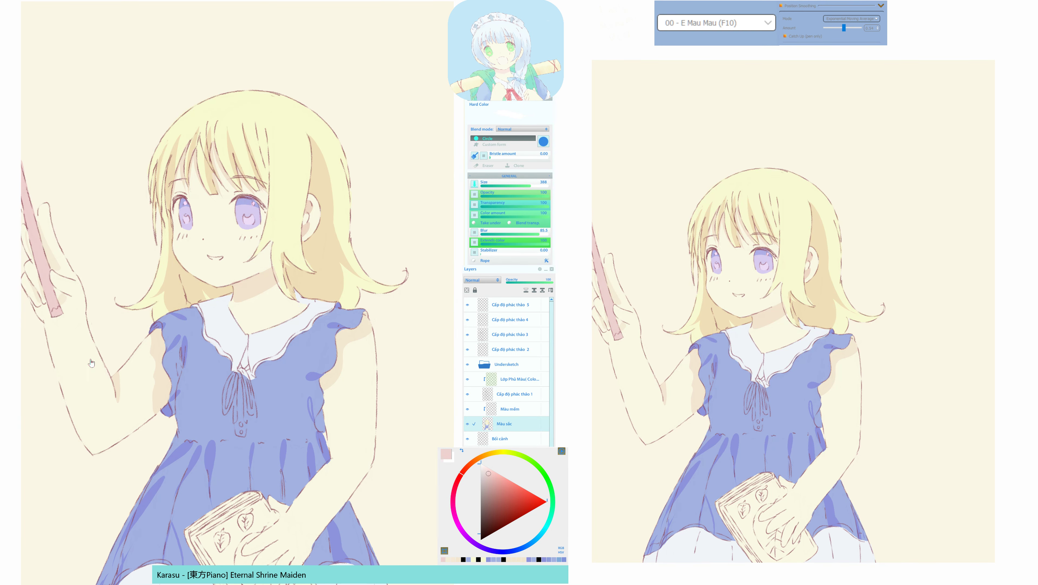
{"action": "left_click_drag", "start_coordinate": [89, 361], "coordinate": [43, 297]}
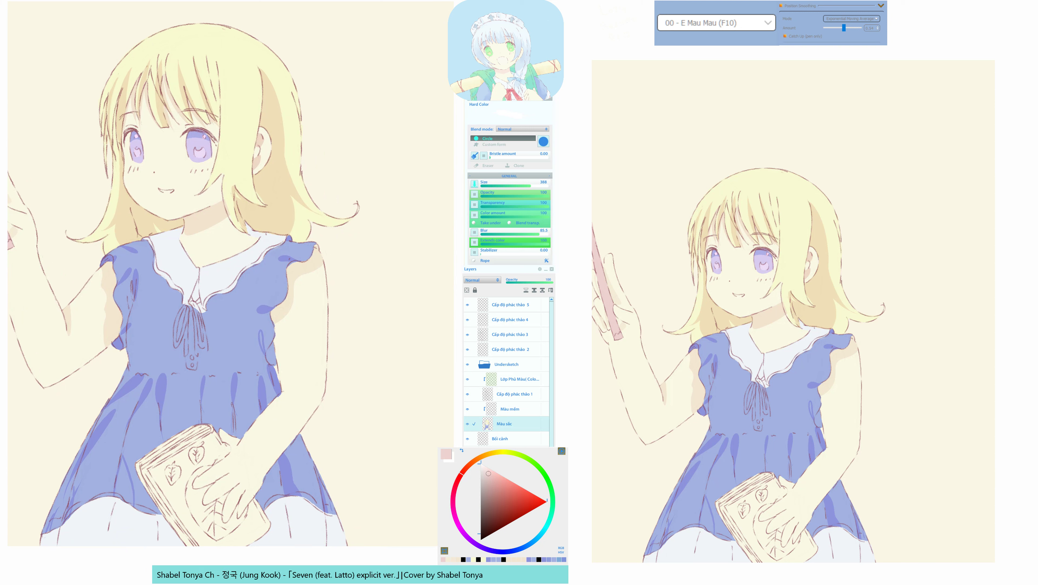
{"action": "key", "text": "alt"}
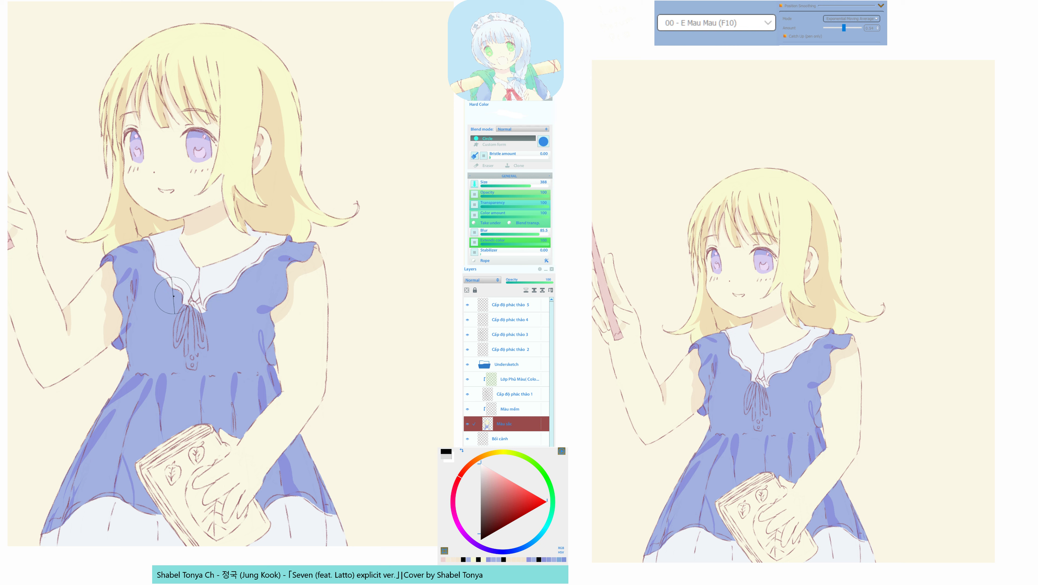
{"action": "mouse_move", "coordinate": [175, 293]}
{"action": "left_mouse_down"}
{"action": "mouse_move", "coordinate": [165, 273]}
{"action": "mouse_move", "coordinate": [161, 284]}
{"action": "left_mouse_up"}
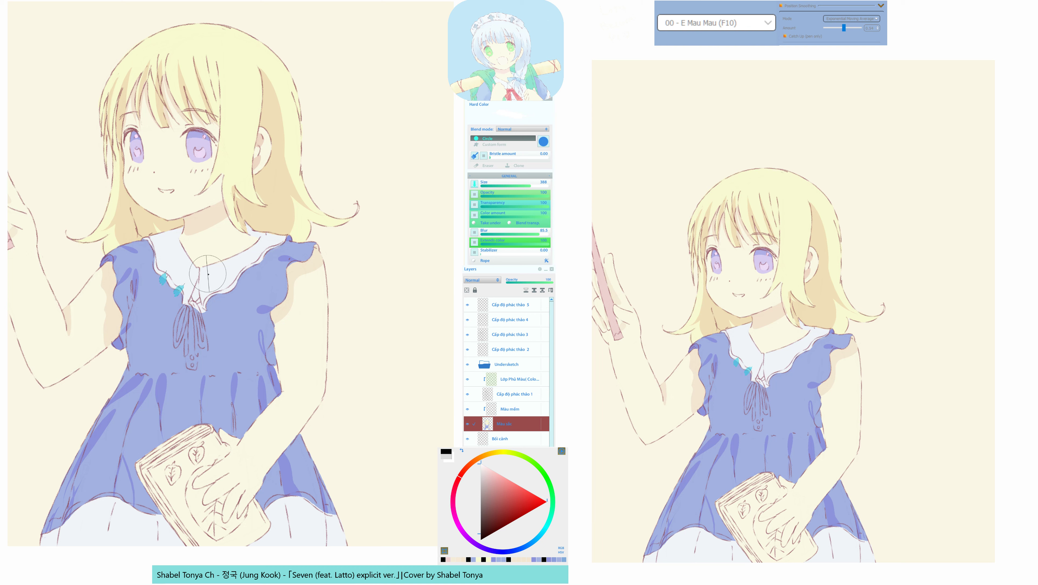
{"action": "key", "text": "q"}
{"action": "key", "text": "ctrl+z"}
{"action": "key", "text": "ctrl+z"}
Sample the dress blue and retouch the collar's edge beside the bow, using a short temporary boundary stroke.
{"action": "left_click", "coordinate": [168, 299], "text": "alt"}
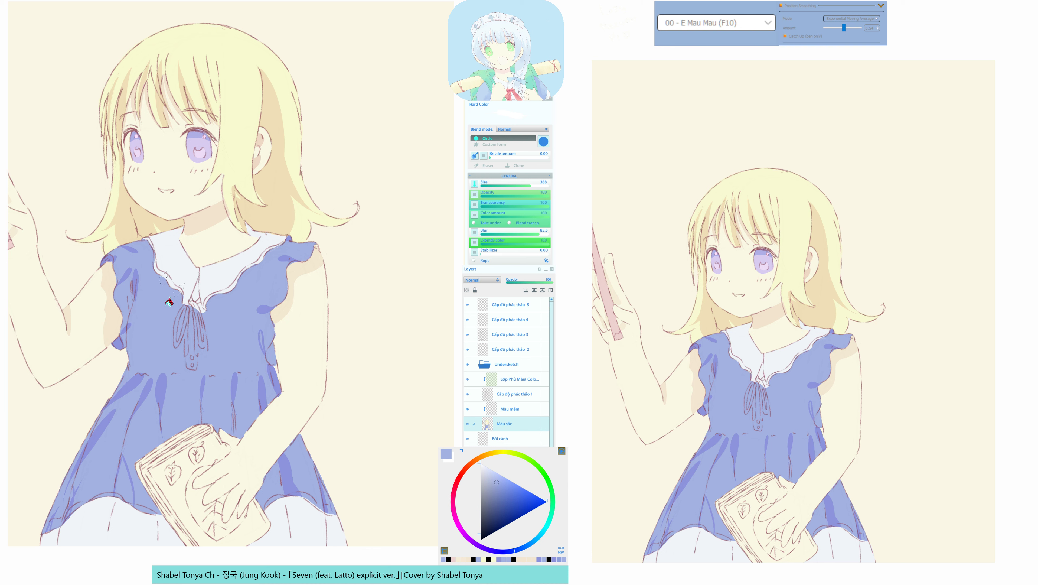
{"action": "key", "text": "q"}
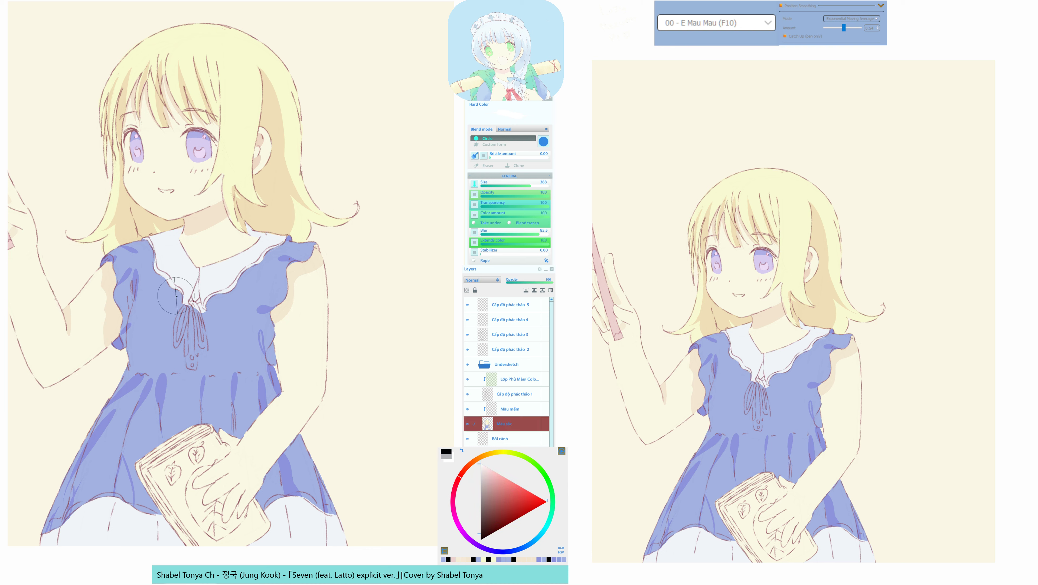
{"action": "left_click_drag", "start_coordinate": [178, 285], "coordinate": [180, 290]}
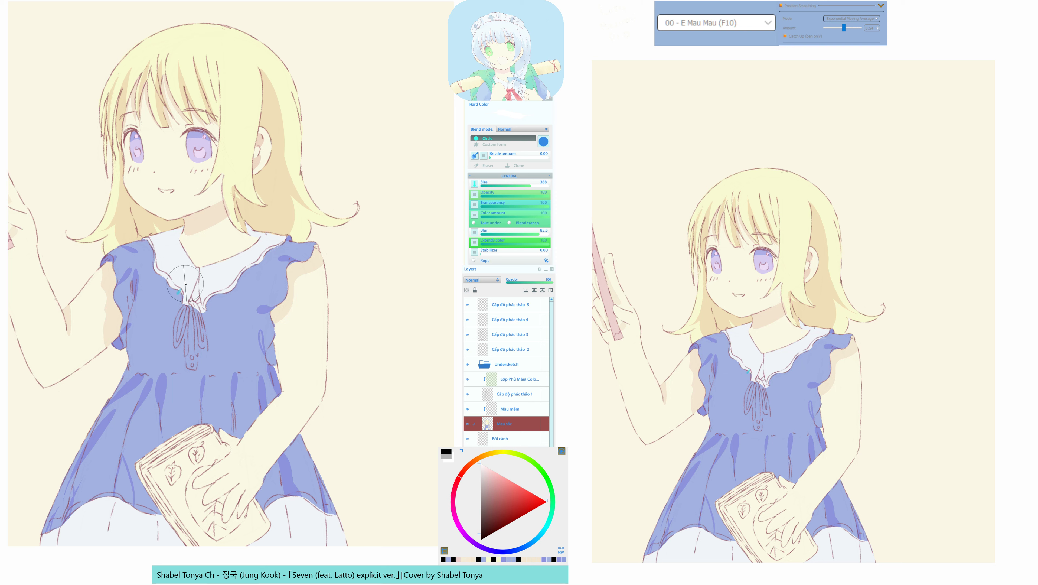
{"action": "left_click", "coordinate": [176, 301], "text": "alt"}
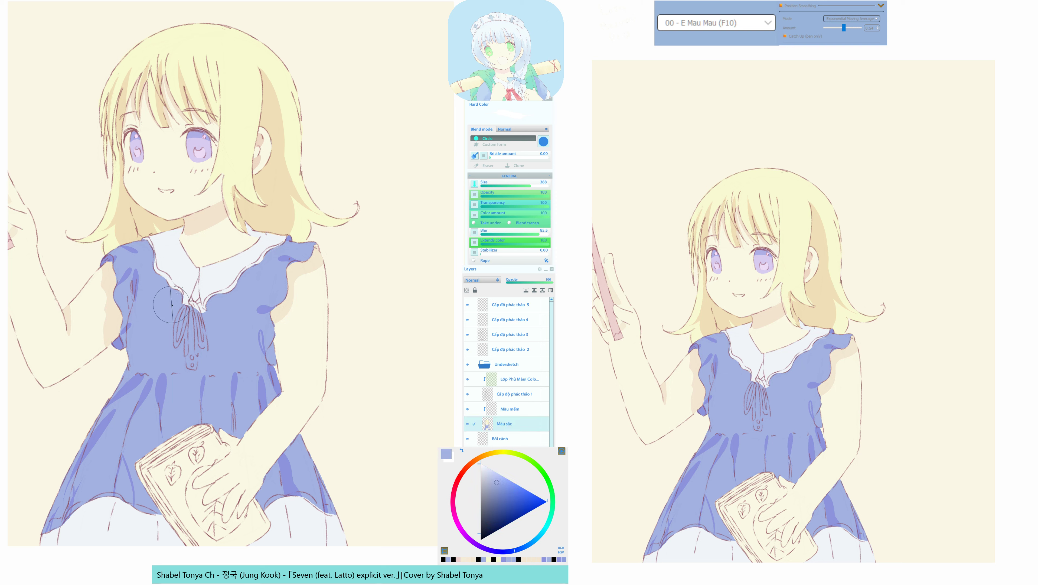
{"action": "left_click", "coordinate": [173, 305], "text": "alt"}
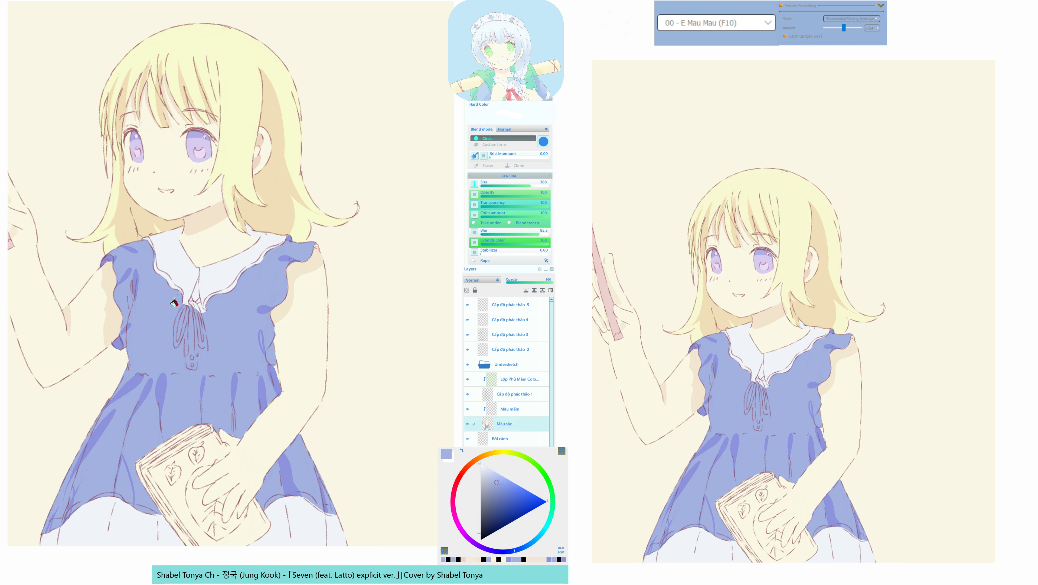
{"action": "key", "text": "e"}
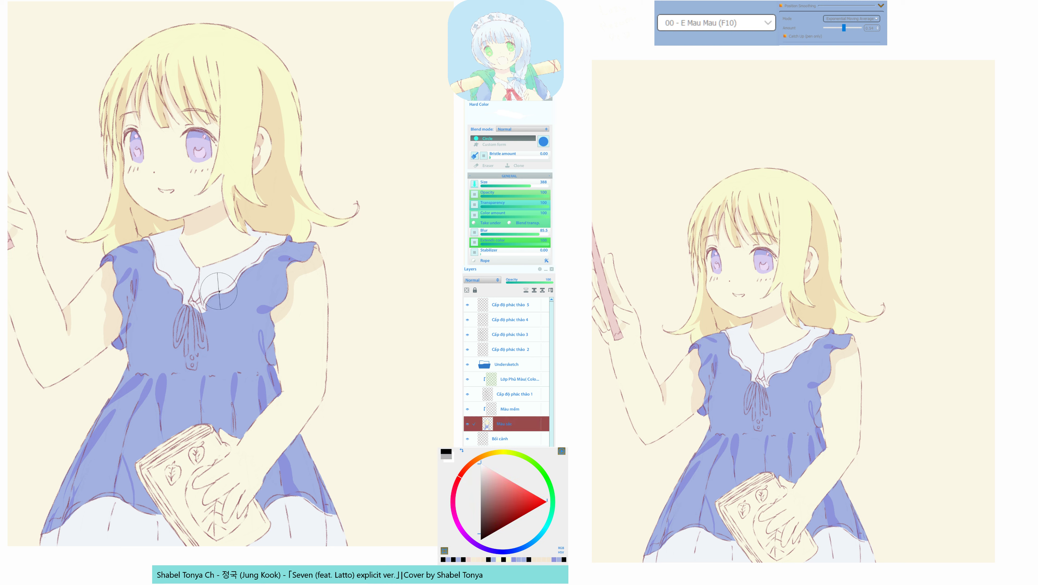
{"action": "mouse_move", "coordinate": [224, 302]}
{"action": "left_mouse_down"}
{"action": "mouse_move", "coordinate": [213, 290]}
{"action": "mouse_move", "coordinate": [223, 309]}
{"action": "left_mouse_up"}
{"action": "key", "text": "e"}
{"action": "key", "text": "ctrl+z"}
Draw temporary boundary strokes along the collar edge near the lowered arm's shoulder and fill the collar with its sampled pale white.
{"action": "left_click", "coordinate": [212, 280], "text": "alt"}
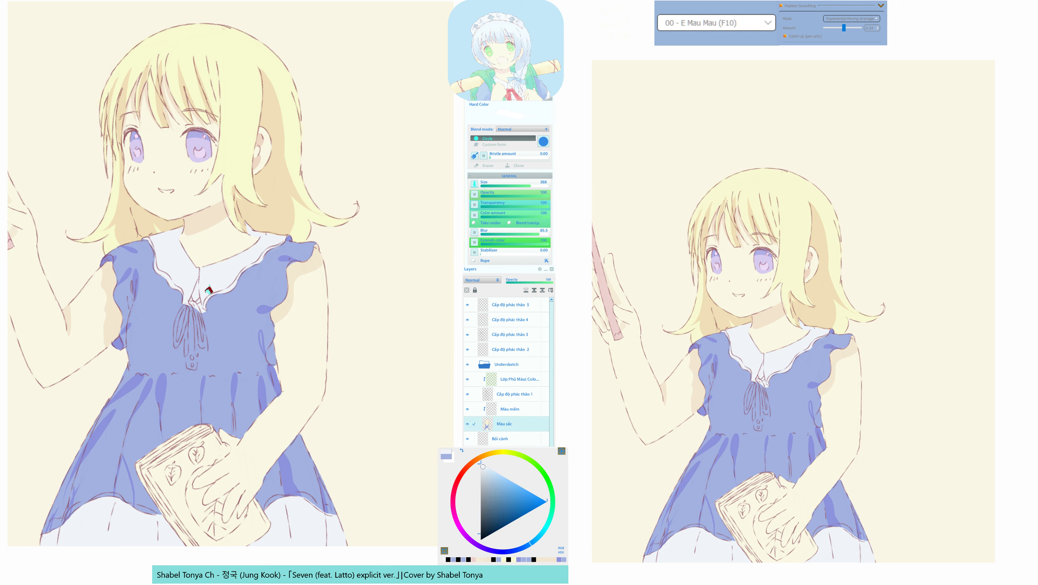
{"action": "left_click_drag", "start_coordinate": [229, 291], "coordinate": [205, 306]}
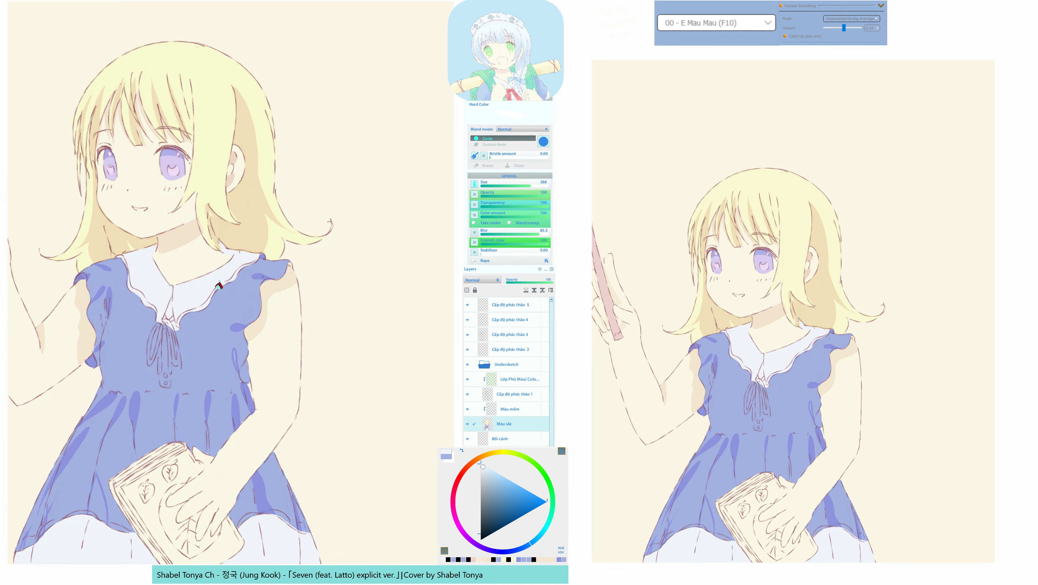
{"action": "key", "text": "e"}
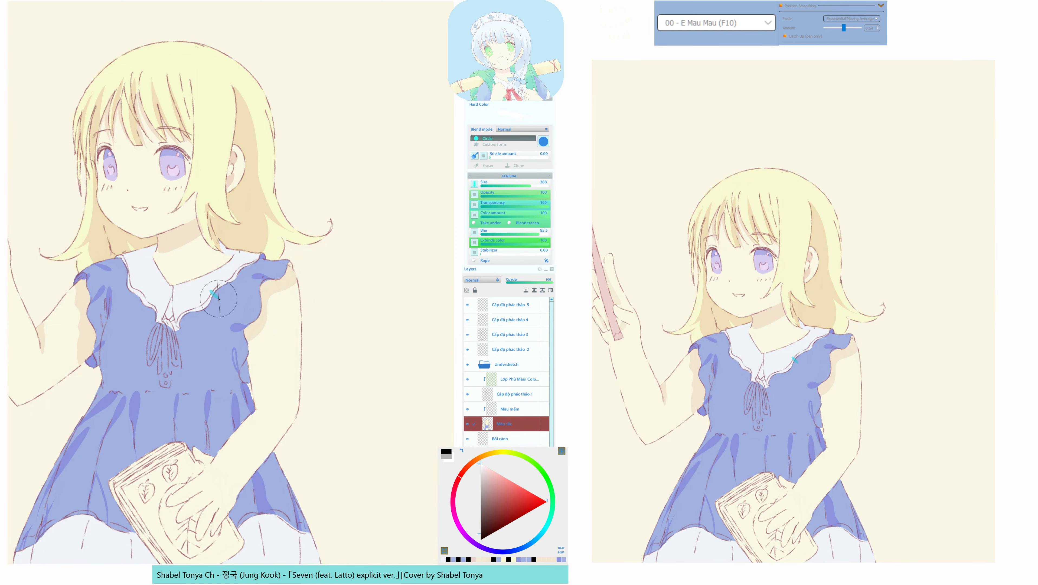
{"action": "left_click", "coordinate": [215, 292]}
{"action": "mouse_move", "coordinate": [217, 286]}
{"action": "left_mouse_down"}
{"action": "mouse_move", "coordinate": [221, 293]}
{"action": "mouse_move", "coordinate": [225, 284]}
{"action": "left_mouse_up"}
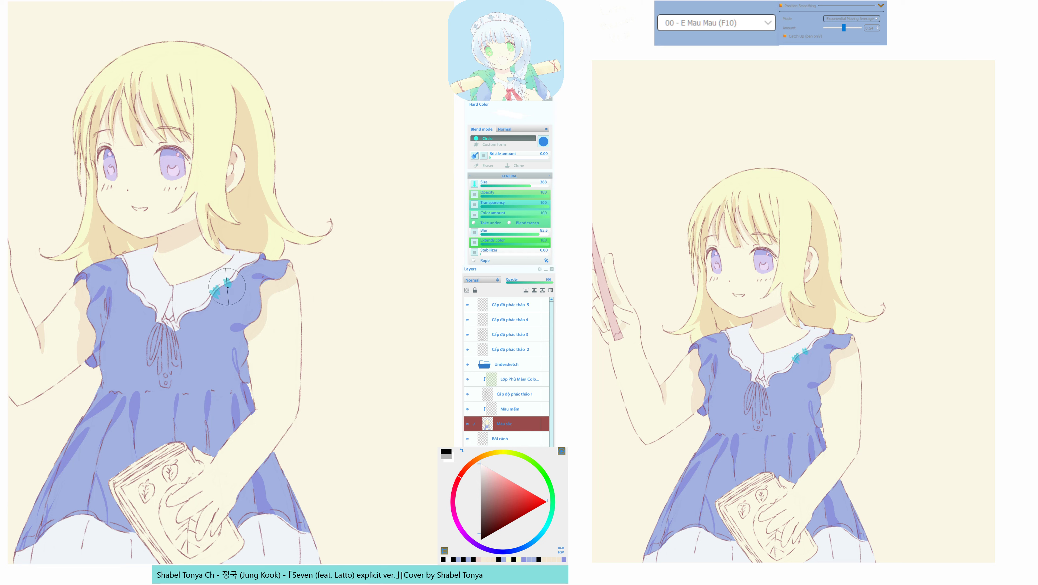
{"action": "key", "text": "q"}
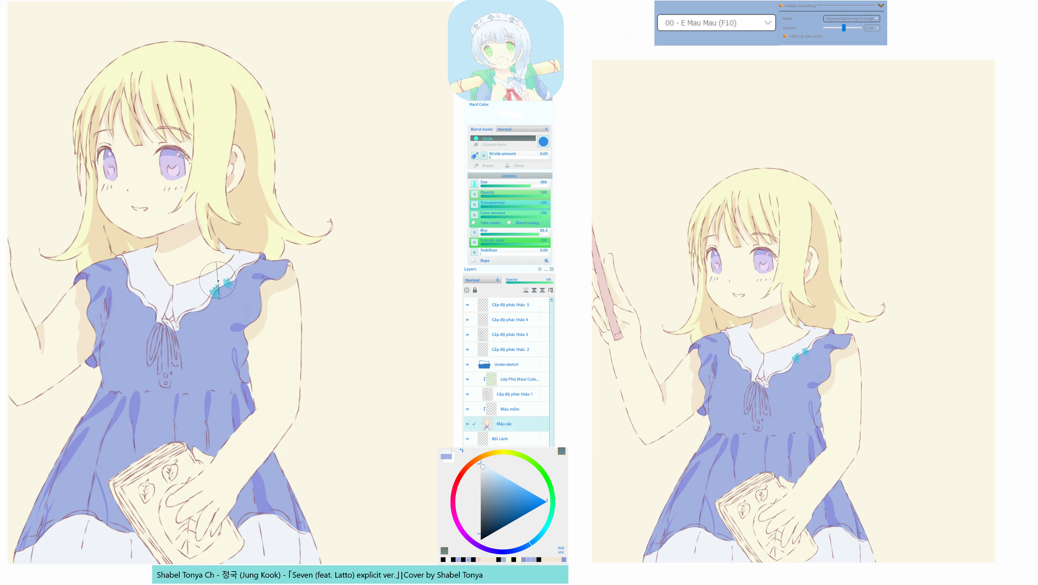
{"action": "key", "text": "g"}
{"action": "left_click", "coordinate": [218, 275]}
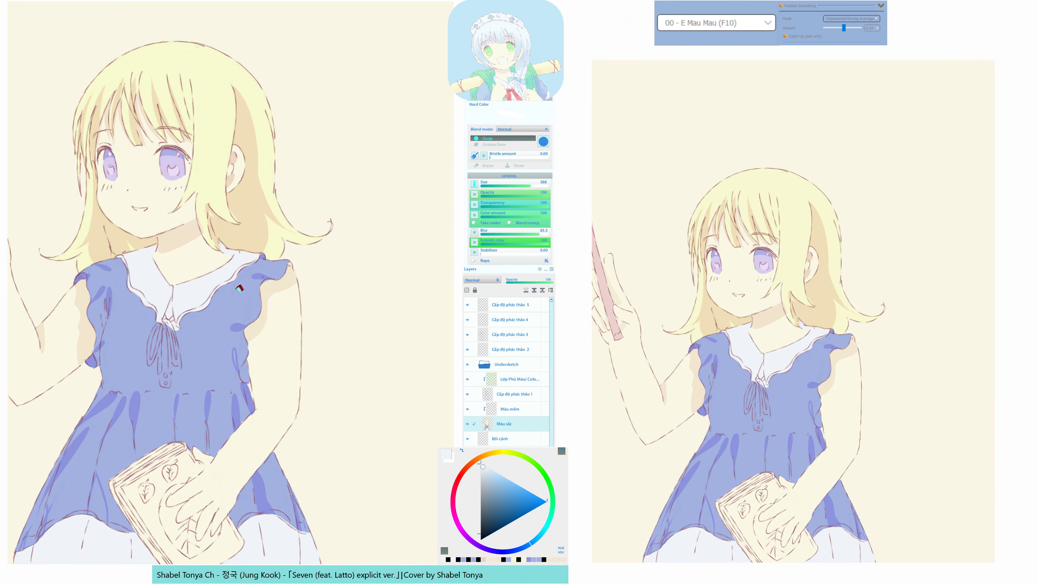
Mark the small gap at the collar's point above the bow with a boundary stroke and fill it using the sampled dress blue.
{"action": "left_click_drag", "start_coordinate": [195, 314], "coordinate": [203, 318]}
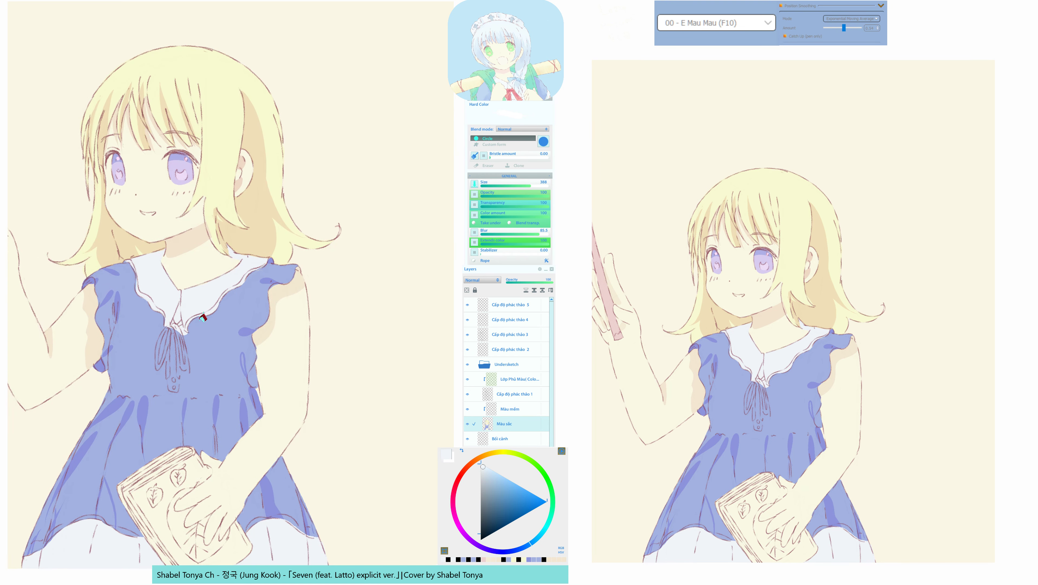
{"action": "left_click", "coordinate": [200, 334], "text": "alt"}
{"action": "left_click", "coordinate": [181, 309], "text": "alt"}
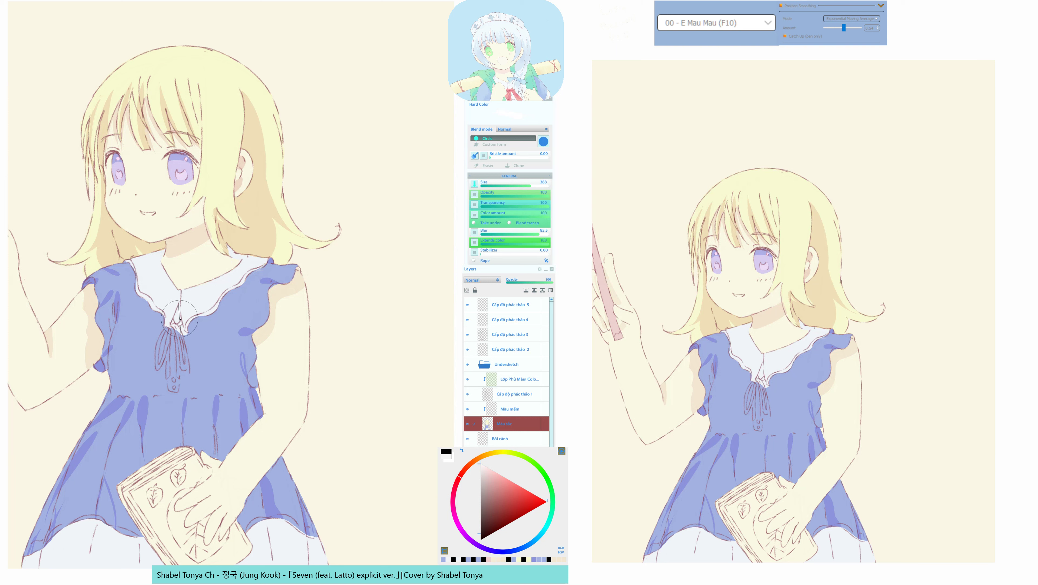
{"action": "mouse_move", "coordinate": [179, 320]}
{"action": "left_mouse_down"}
{"action": "mouse_move", "coordinate": [179, 306]}
{"action": "mouse_move", "coordinate": [176, 320]}
{"action": "left_mouse_up"}
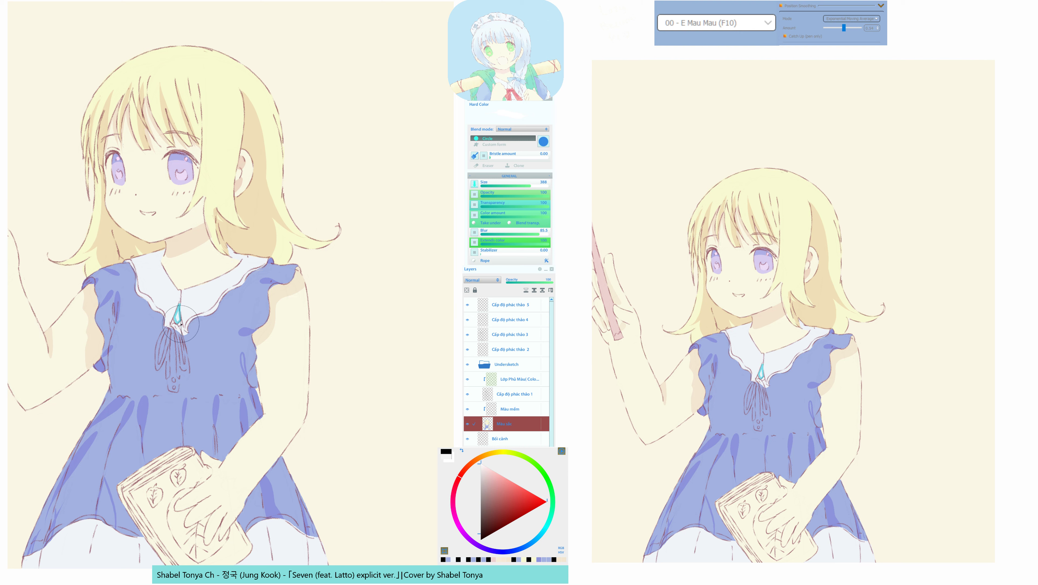
{"action": "key", "text": "q"}
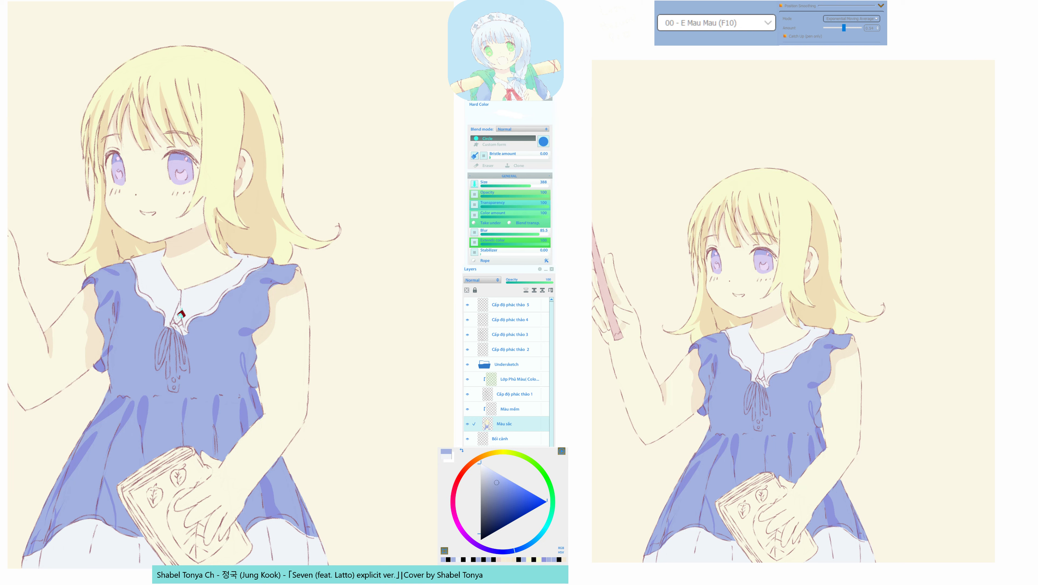
{"action": "left_click_drag", "start_coordinate": [181, 314], "coordinate": [184, 316]}
Trace temporary boundary strokes around the bow's knot, loops and hanging ribbons, alternating between the Hard Color brush and the eraser.
{"action": "left_click_drag", "start_coordinate": [211, 259], "coordinate": [177, 356]}
{"action": "scroll", "coordinate": [212, 288], "scroll_direction": "up", "scroll_amount": 2}
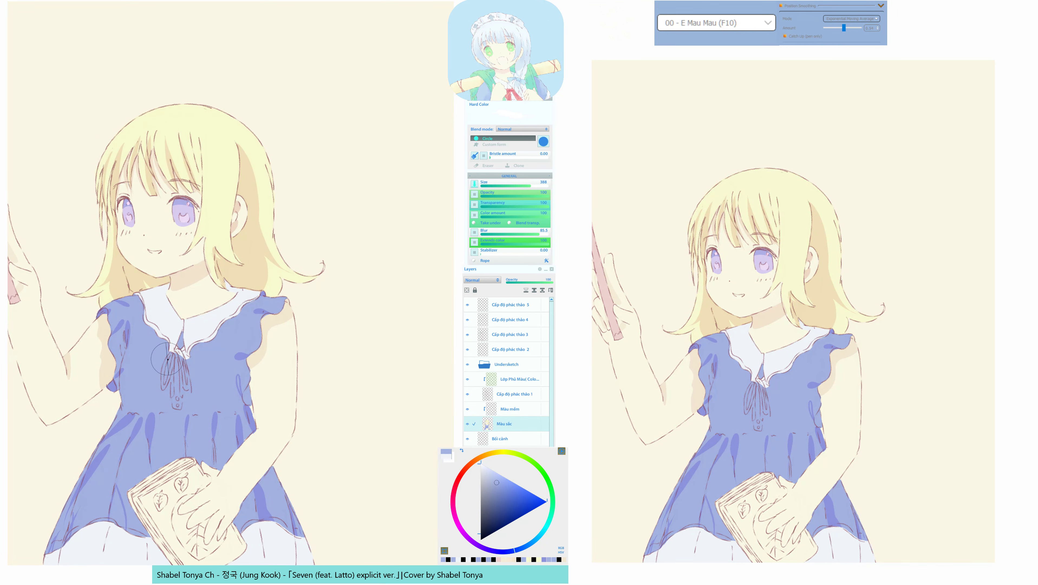
{"action": "key", "text": "q"}
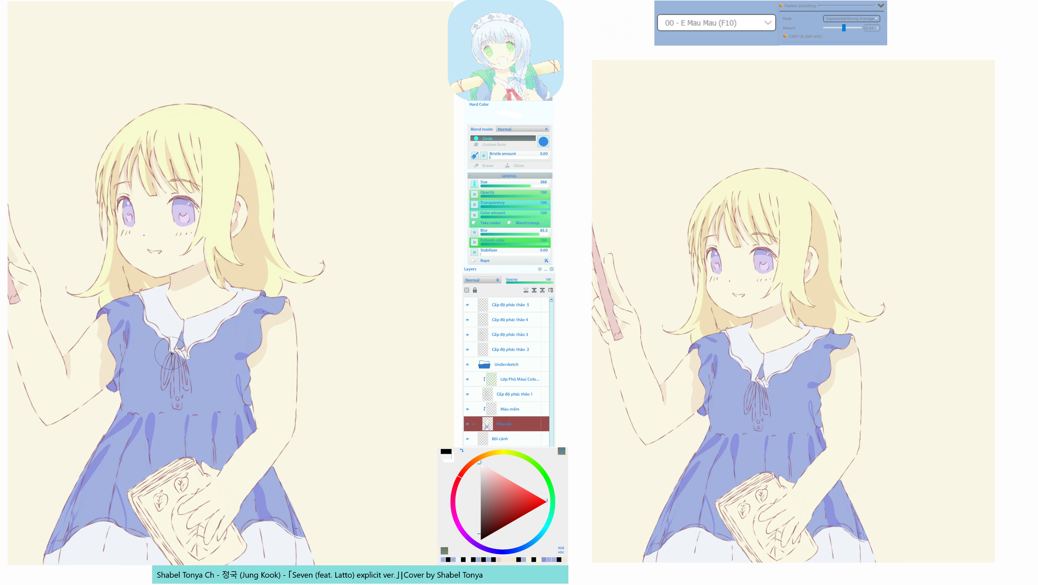
{"action": "mouse_move", "coordinate": [167, 361]}
{"action": "left_mouse_down"}
{"action": "mouse_move", "coordinate": [166, 384]}
{"action": "mouse_move", "coordinate": [174, 356]}
{"action": "mouse_move", "coordinate": [163, 387]}
{"action": "mouse_move", "coordinate": [173, 371]}
{"action": "mouse_move", "coordinate": [173, 396]}
{"action": "left_mouse_up"}
{"action": "key", "text": "ctrl+z"}
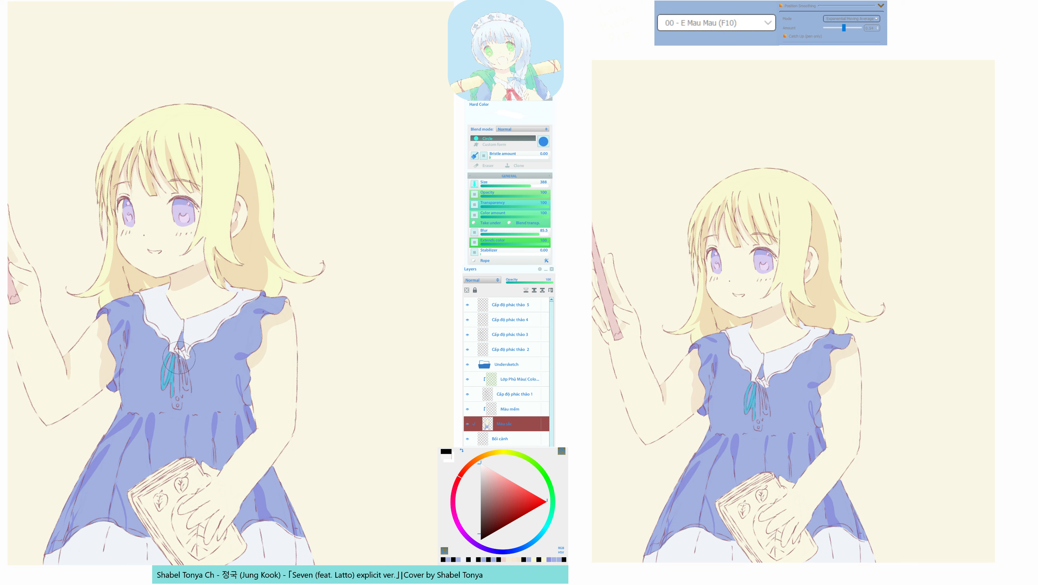
{"action": "mouse_move", "coordinate": [178, 357]}
{"action": "left_mouse_down"}
{"action": "mouse_move", "coordinate": [183, 398]}
{"action": "mouse_move", "coordinate": [184, 344]}
{"action": "mouse_move", "coordinate": [185, 390]}
{"action": "mouse_move", "coordinate": [188, 372]}
{"action": "left_mouse_up"}
{"action": "mouse_move", "coordinate": [184, 380]}
{"action": "left_mouse_down"}
{"action": "mouse_move", "coordinate": [189, 388]}
{"action": "mouse_move", "coordinate": [180, 380]}
{"action": "left_mouse_up"}
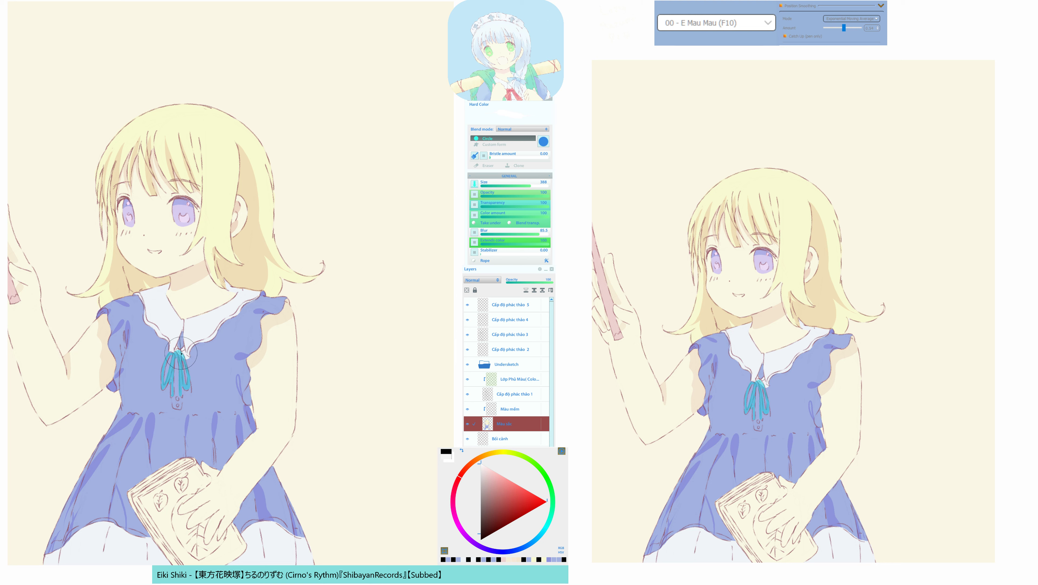
{"action": "left_click_drag", "start_coordinate": [181, 353], "coordinate": [179, 352]}
{"action": "key", "text": "F11"}
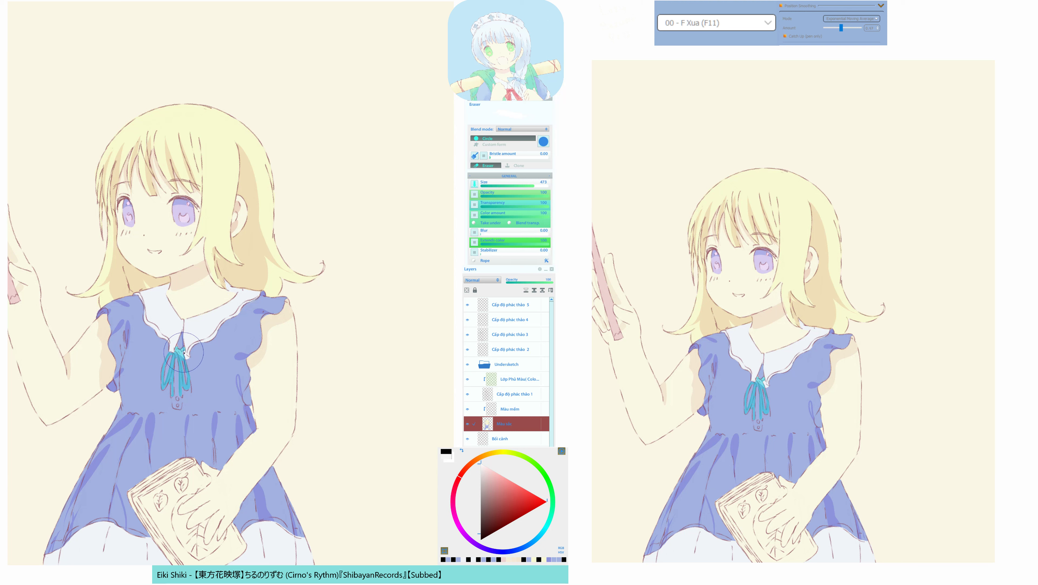
{"action": "key", "text": "F10"}
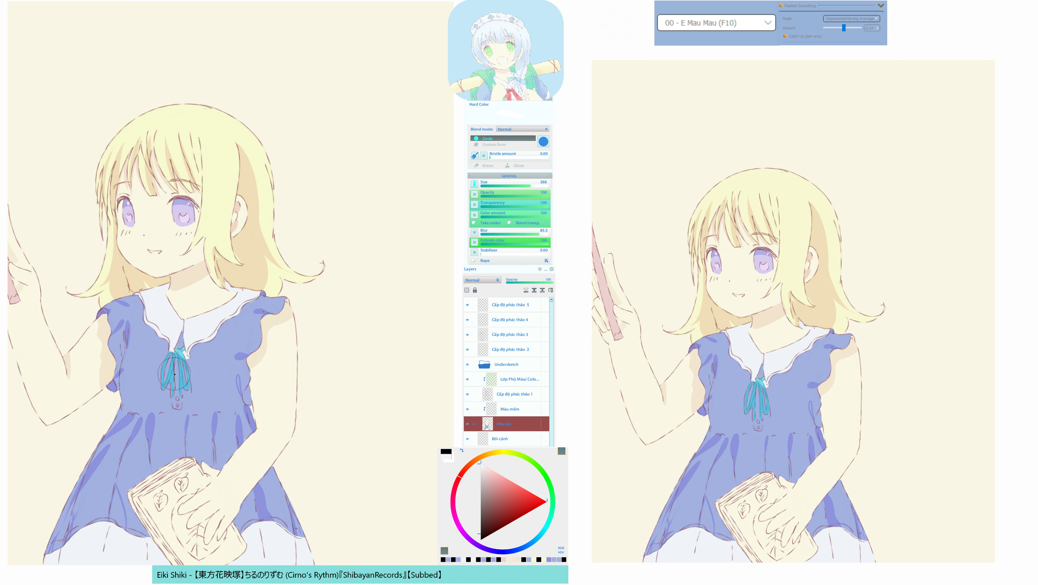
{"action": "key", "text": "F11"}
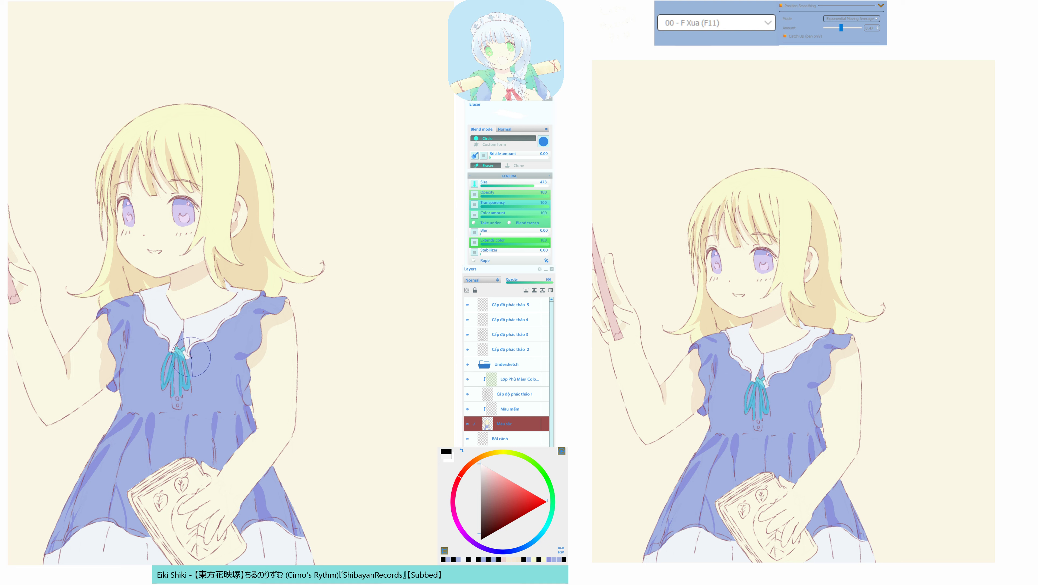
{"action": "key", "text": "F10"}
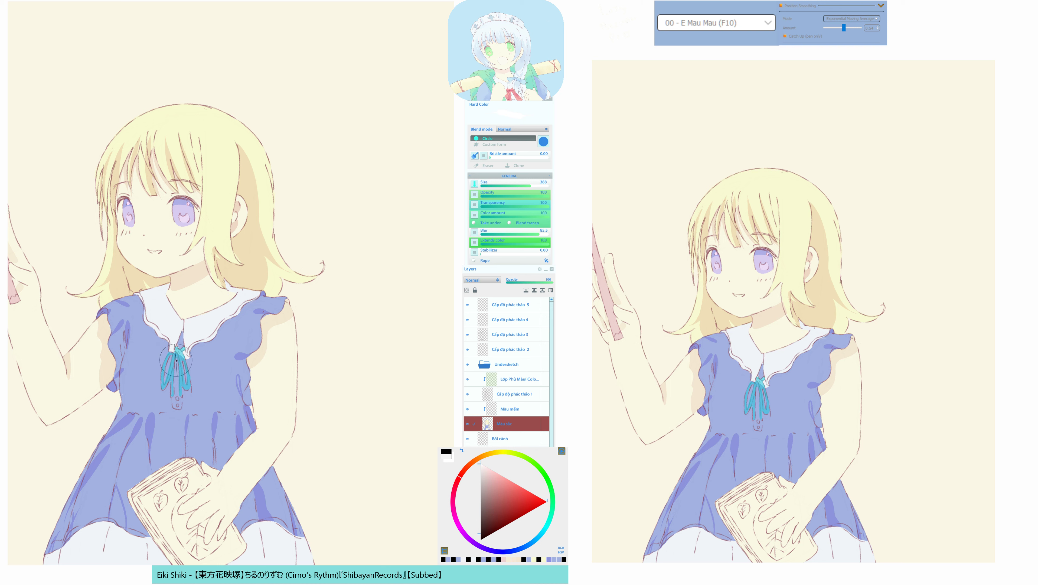
Fill the selected bow with a pale light blue, adjusted in brightness and hue from the sampled dress blue.
{"action": "left_click", "coordinate": [190, 369], "text": "alt"}
{"action": "left_click_drag", "start_coordinate": [190, 370], "coordinate": [172, 350]}
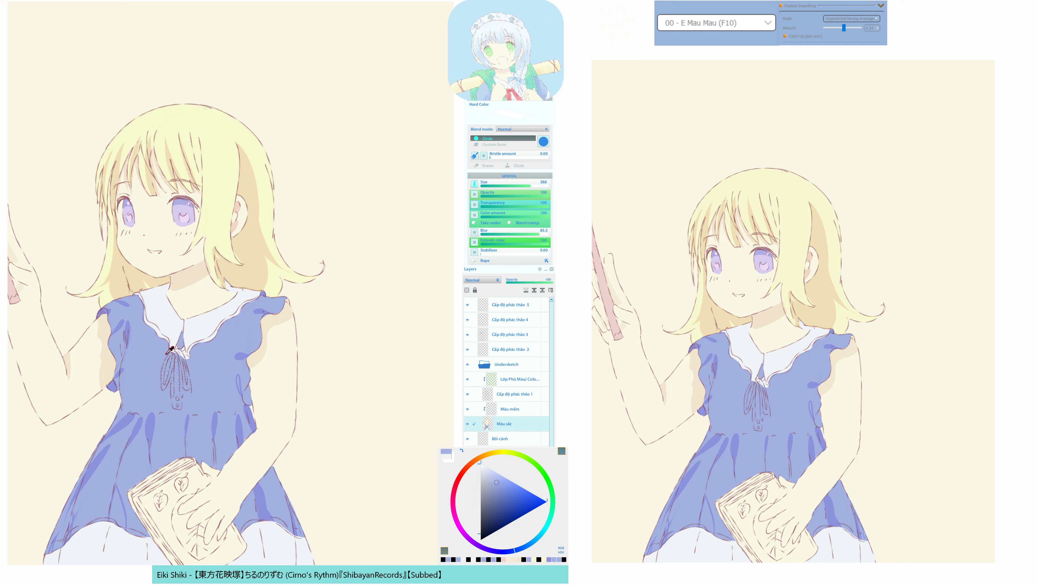
{"action": "left_click", "coordinate": [161, 363], "text": "alt"}
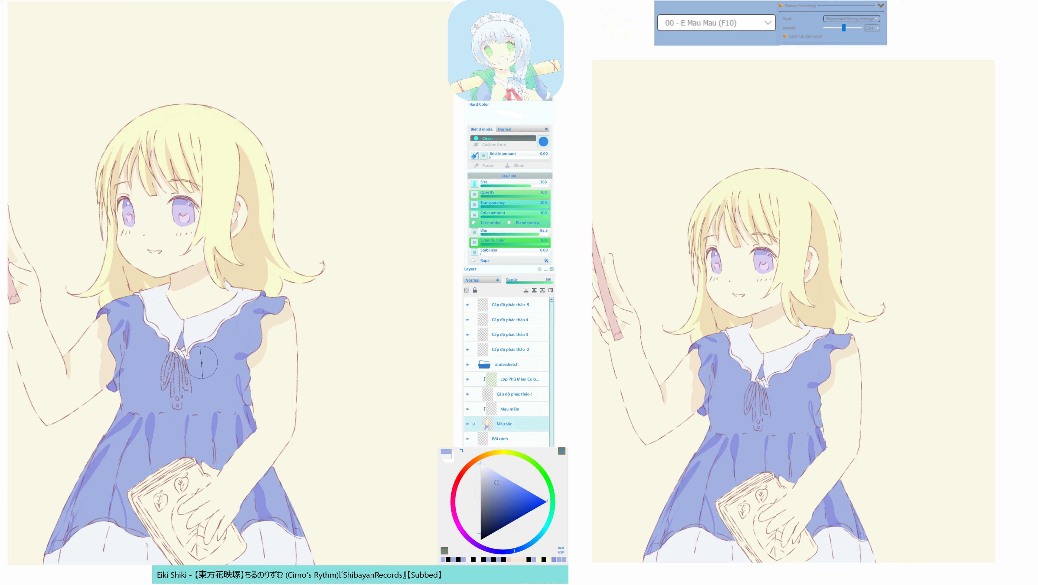
{"action": "left_click_drag", "start_coordinate": [205, 366], "coordinate": [214, 376]}
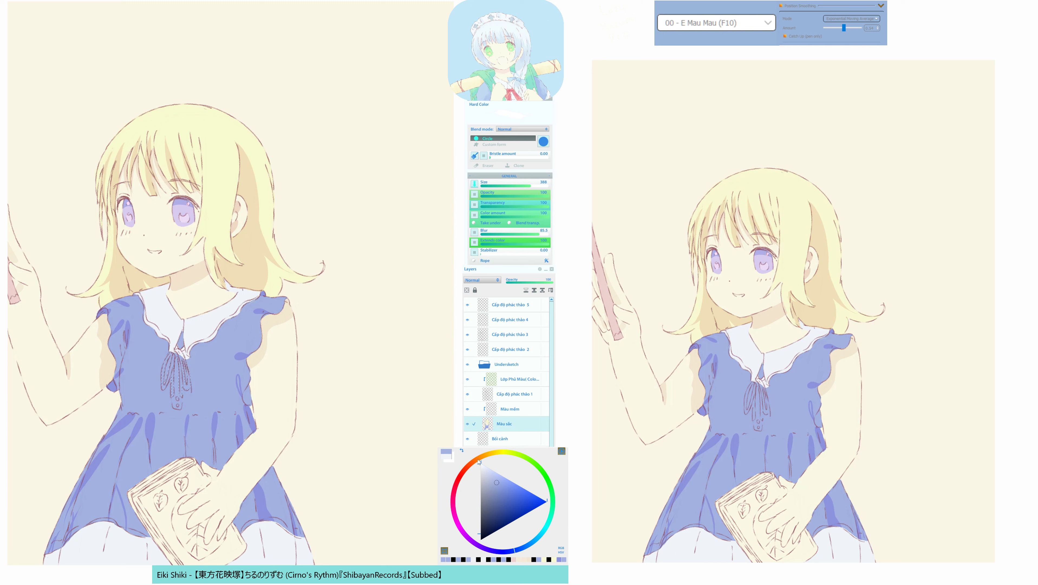
{"action": "left_click", "coordinate": [489, 471]}
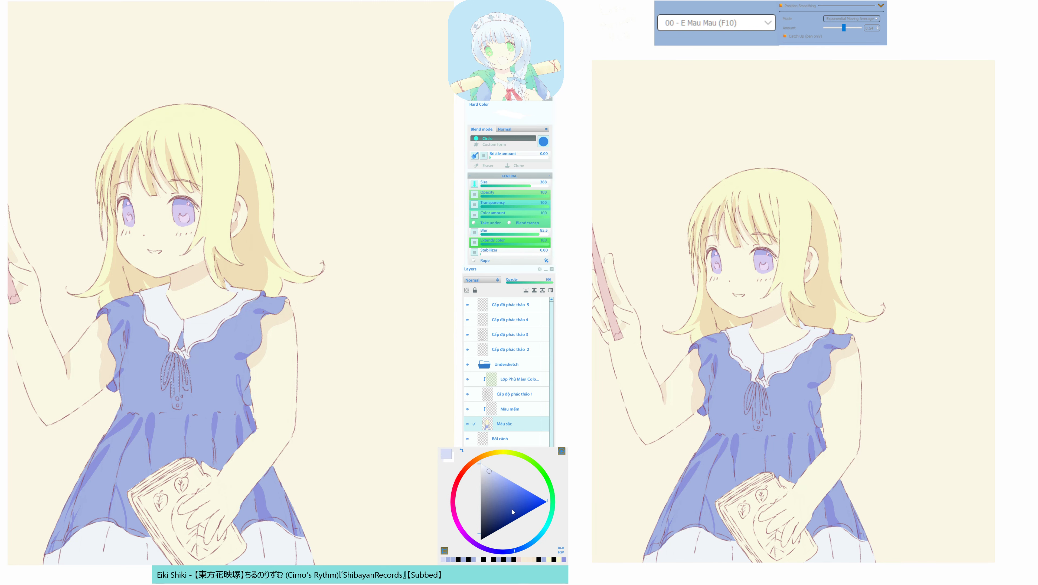
{"action": "left_click", "coordinate": [530, 540]}
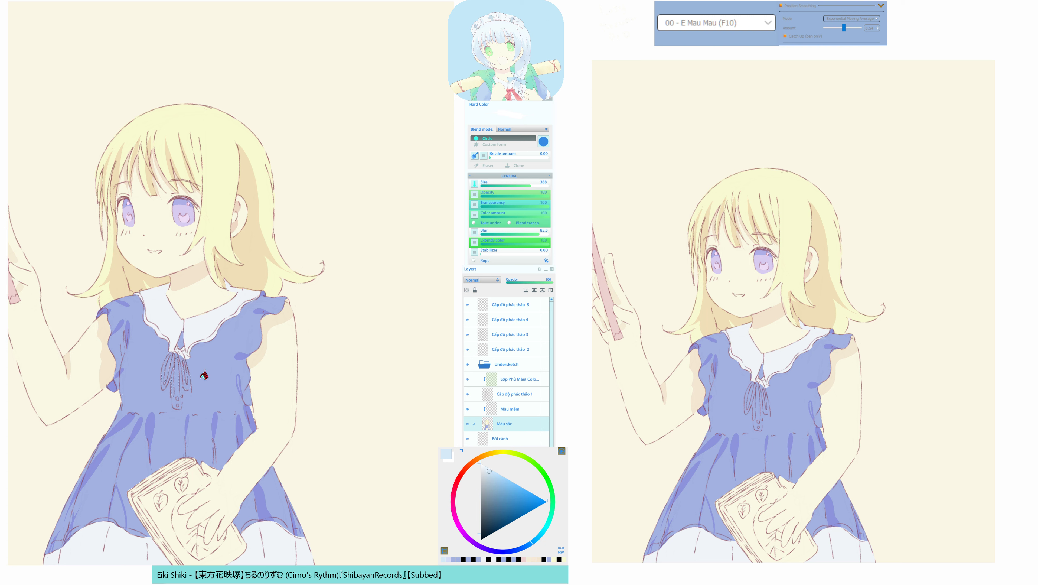
{"action": "left_click", "coordinate": [193, 392]}
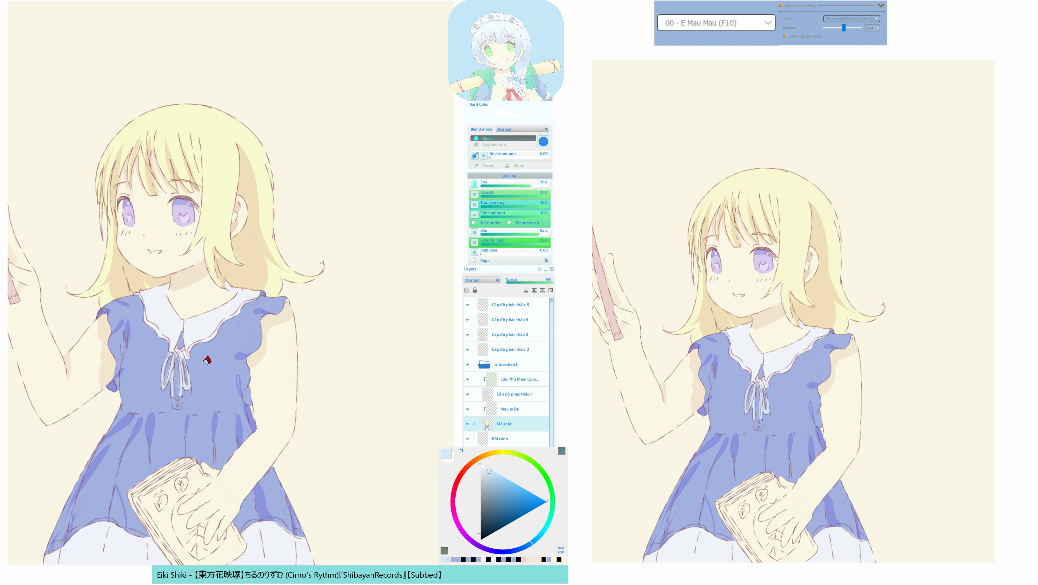
{"action": "left_click_drag", "start_coordinate": [184, 351], "coordinate": [188, 362]}
{"action": "key", "text": "b"}
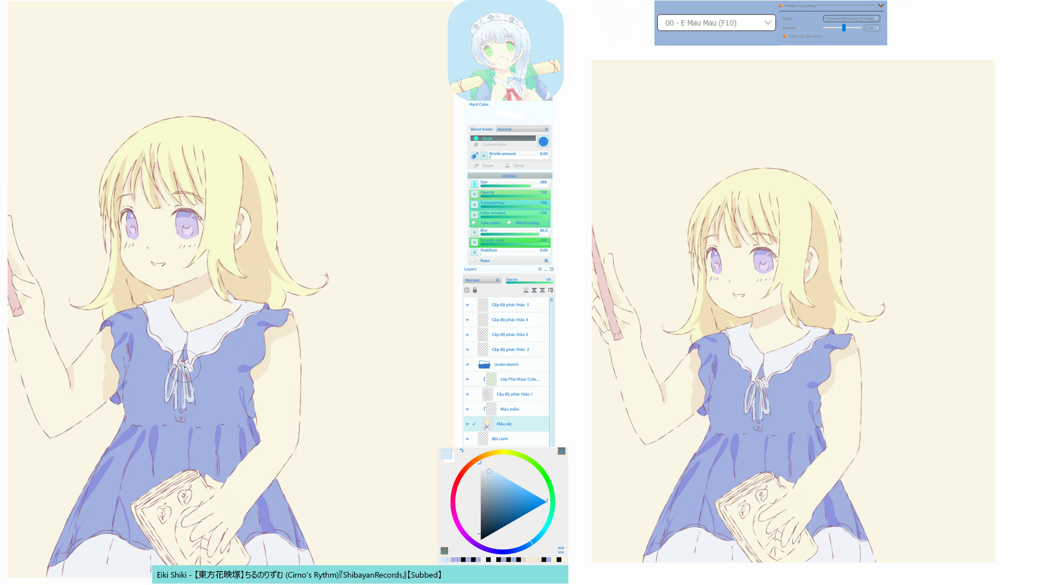
Retouch the edges of the bow's loops and ribbons, alternating between the sampled dress blue and the bow's pale blue.
{"action": "left_click", "coordinate": [181, 385], "text": "alt"}
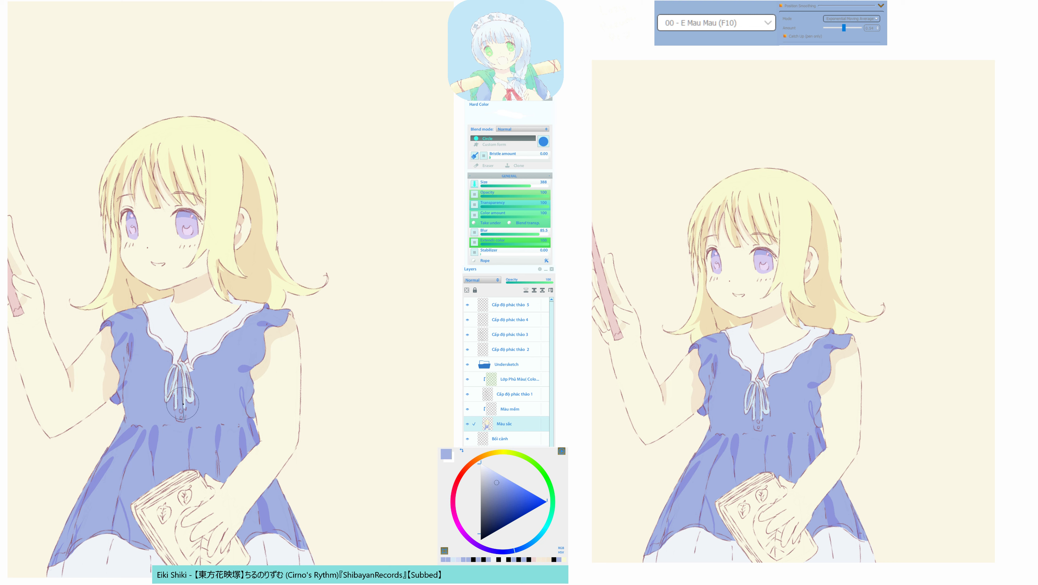
{"action": "left_click", "coordinate": [192, 392], "text": "alt"}
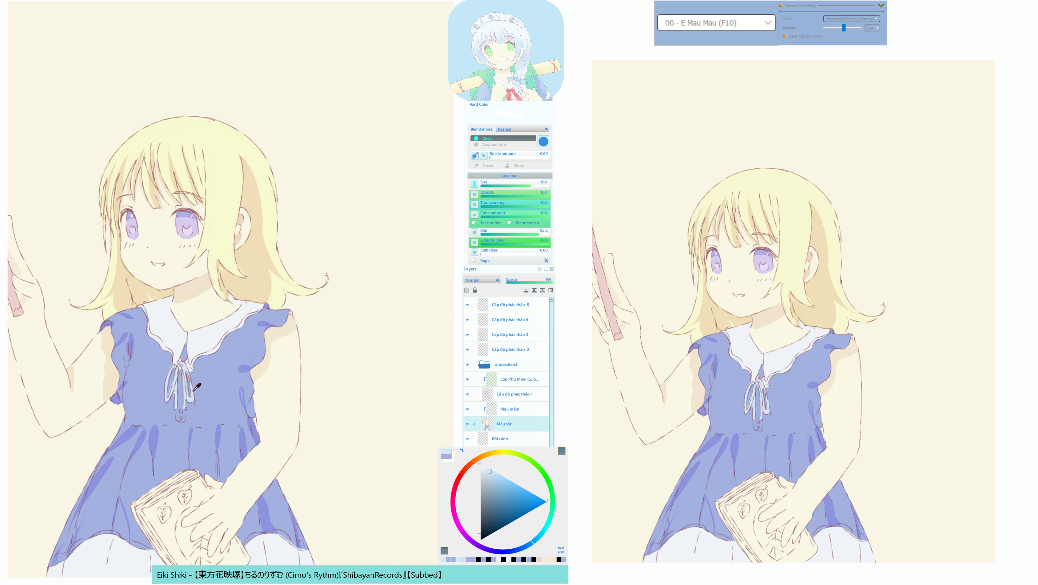
{"action": "left_click", "coordinate": [192, 391], "text": "alt"}
{"action": "left_click", "coordinate": [194, 384], "text": "alt"}
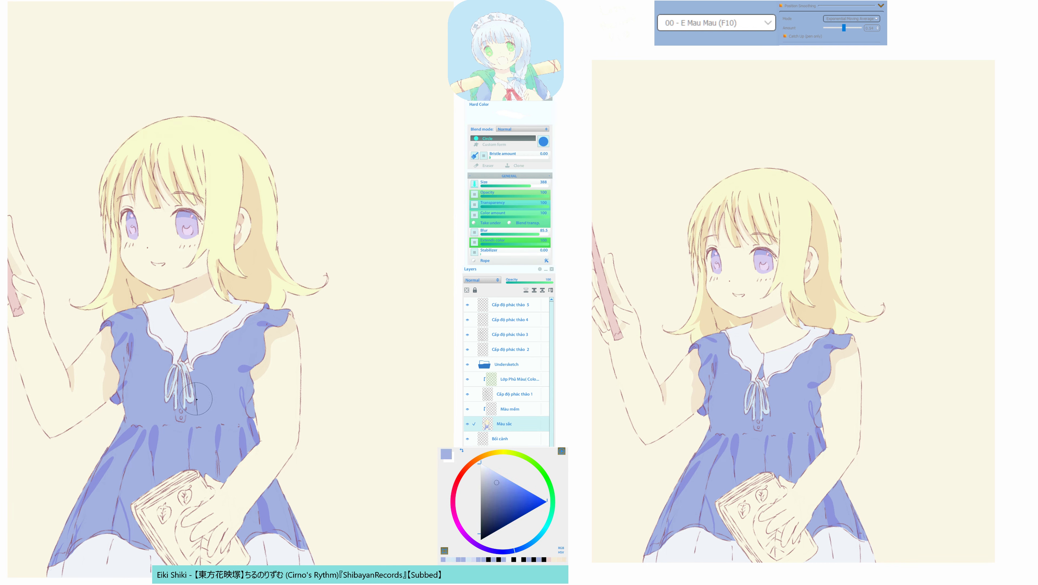
{"action": "left_click", "coordinate": [173, 377], "text": "alt"}
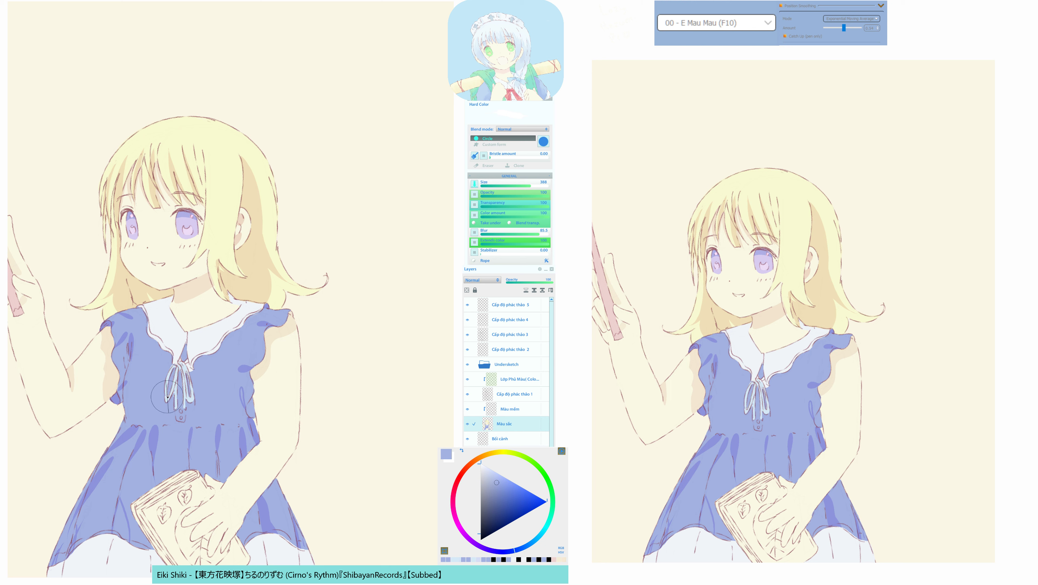
Mark the gap inside the bow loop nearer the raised arm with a selection stroke and fill it with the dress blue.
{"action": "left_click", "coordinate": [174, 380], "text": "alt"}
{"action": "left_click_drag", "start_coordinate": [172, 390], "coordinate": [174, 383]}
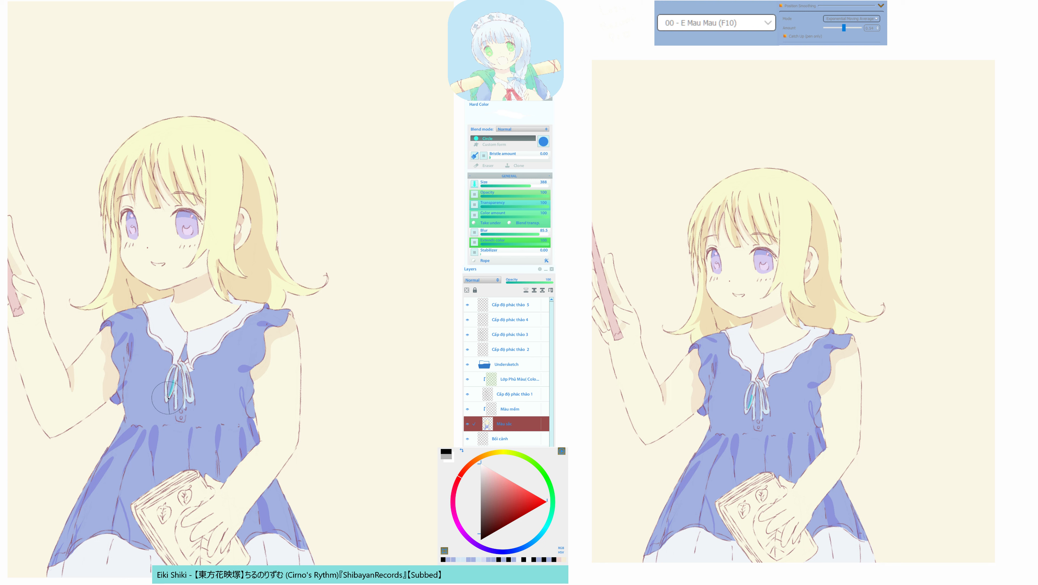
{"action": "left_click", "coordinate": [173, 382], "text": "alt"}
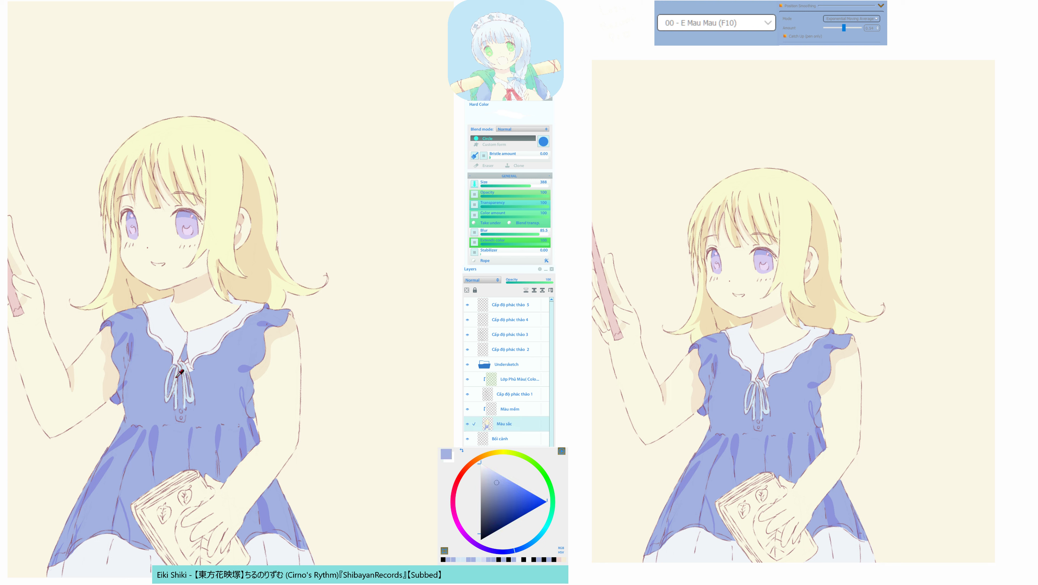
Clean up the bow's knot and the loop nearer the lowered arm using sampled pale blue and dress blue.
{"action": "left_click", "coordinate": [178, 375], "text": "alt"}
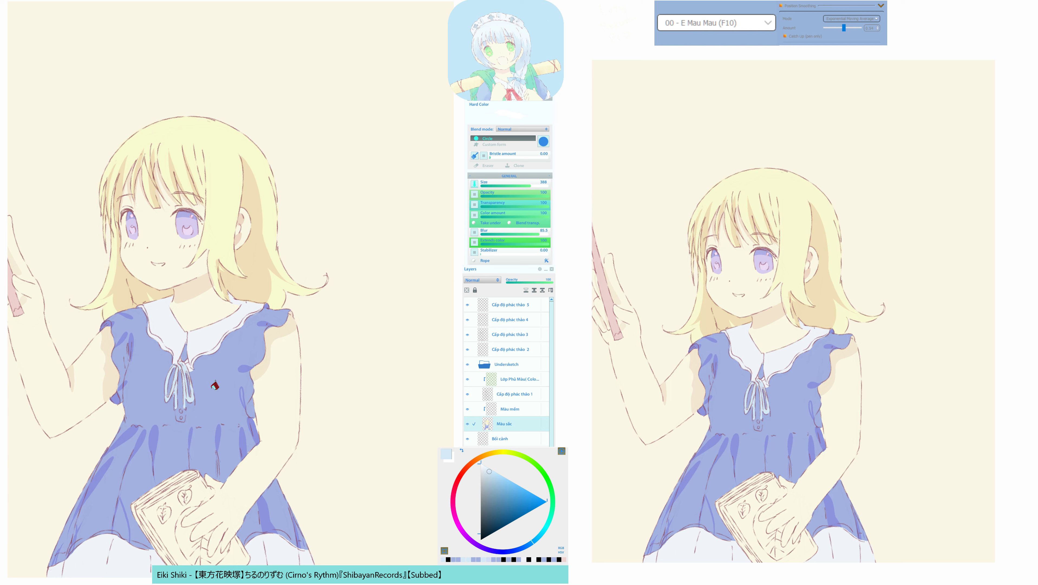
{"action": "left_click", "coordinate": [186, 366], "text": "alt"}
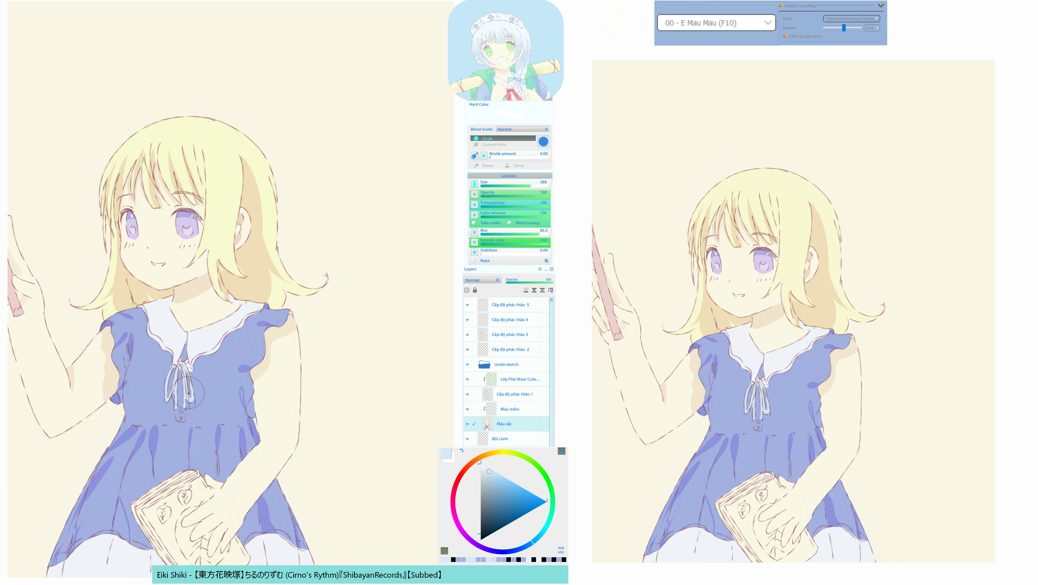
{"action": "left_click", "coordinate": [198, 383], "text": "alt"}
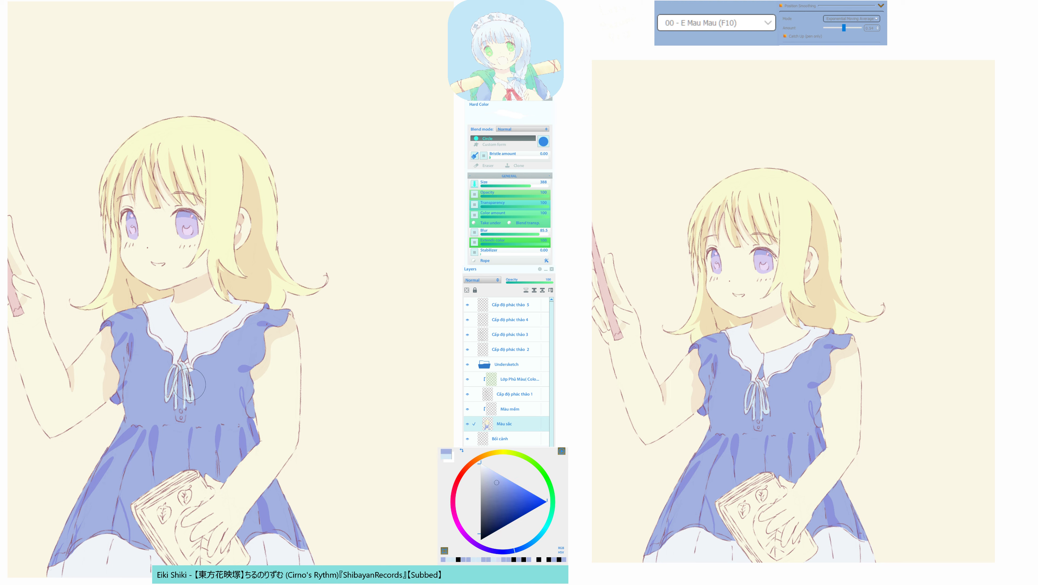
{"action": "left_click", "coordinate": [192, 381], "text": "alt"}
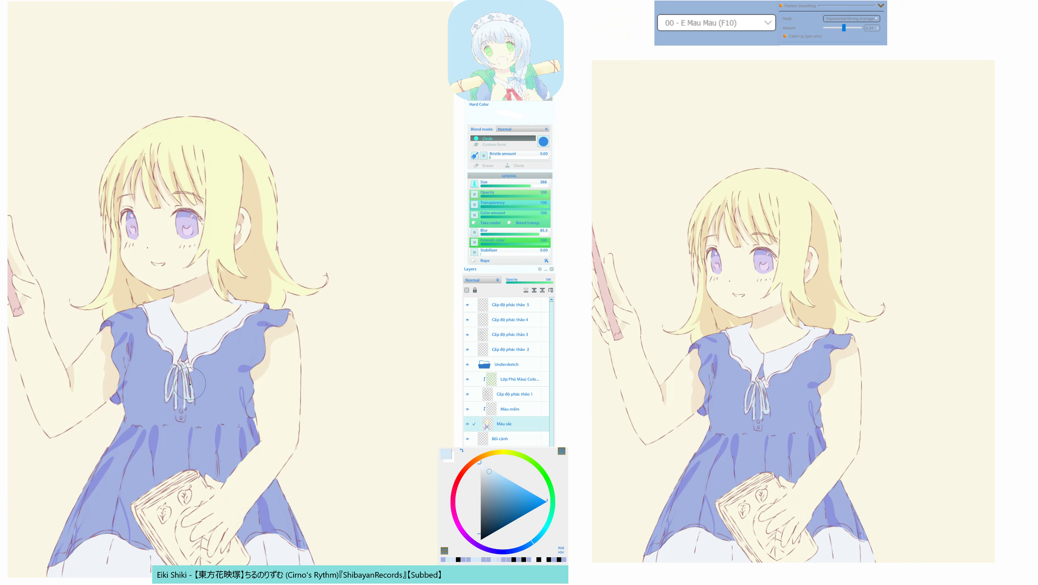
{"action": "left_click", "coordinate": [193, 385], "text": "alt"}
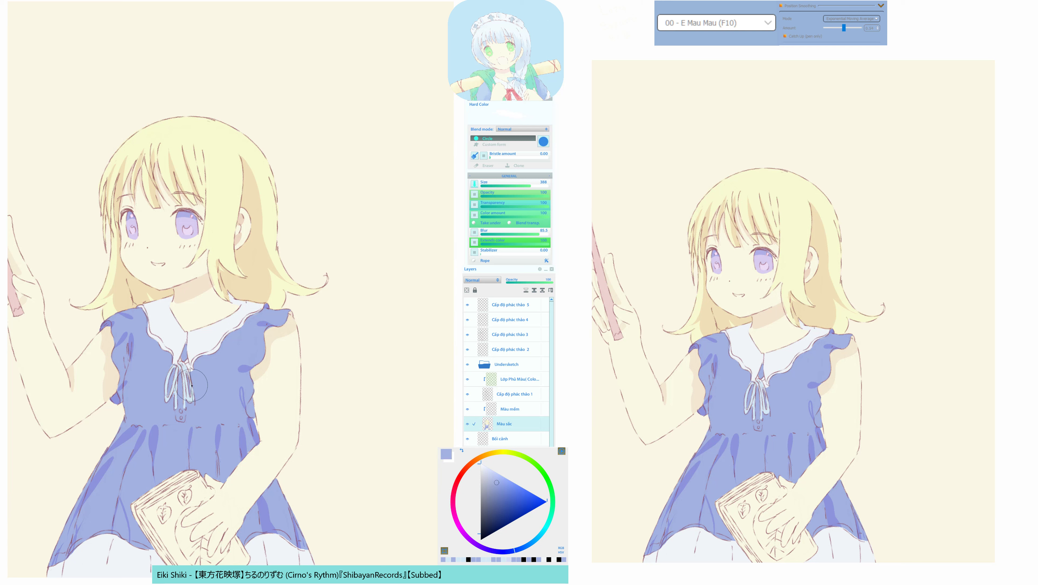
{"action": "left_click", "coordinate": [191, 384], "text": "alt"}
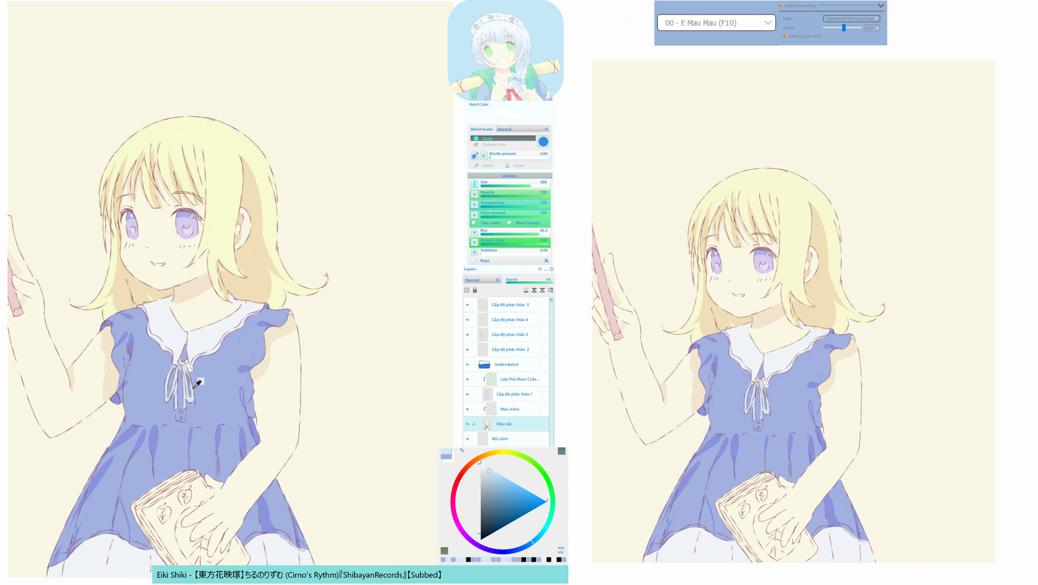
Touch up the area around the bow's ribbon ends and the button below with the bow's pale blue.
{"action": "left_click_drag", "start_coordinate": [200, 431], "coordinate": [198, 456]}
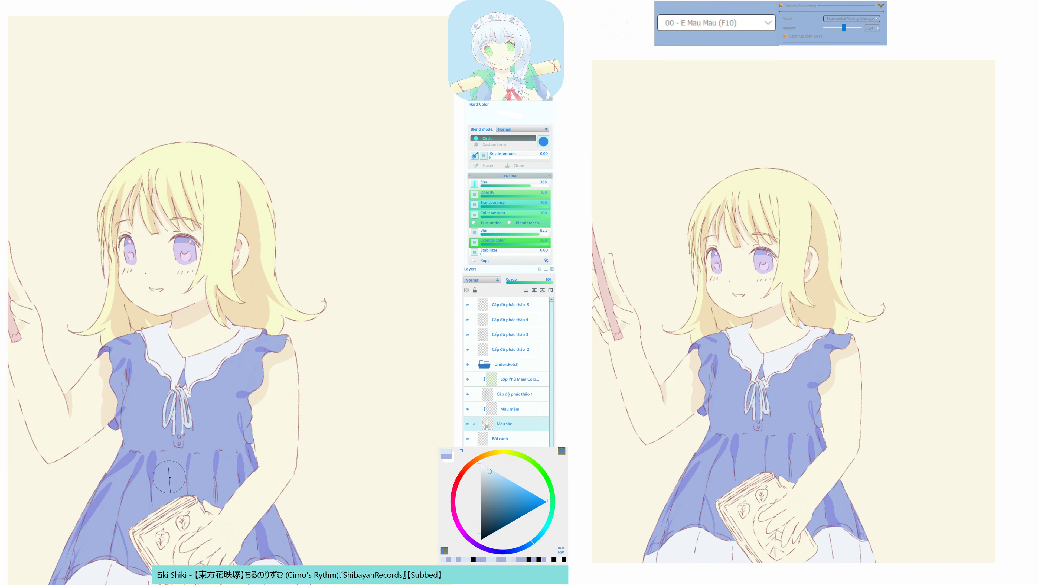
{"action": "left_click_drag", "start_coordinate": [286, 381], "coordinate": [299, 376]}
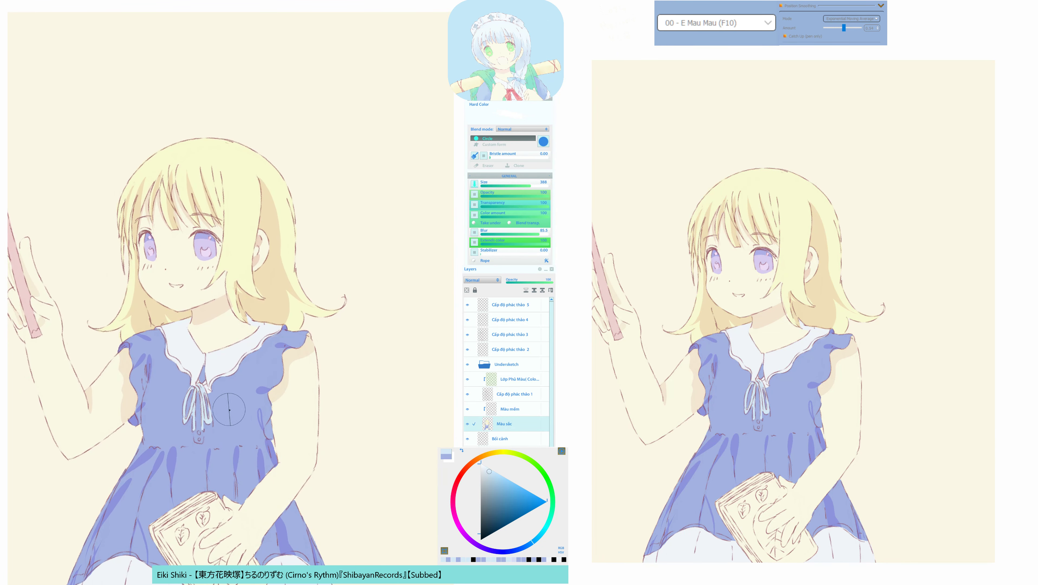
{"action": "left_click", "coordinate": [196, 414], "text": "alt"}
{"action": "left_click_drag", "start_coordinate": [238, 452], "coordinate": [253, 448]}
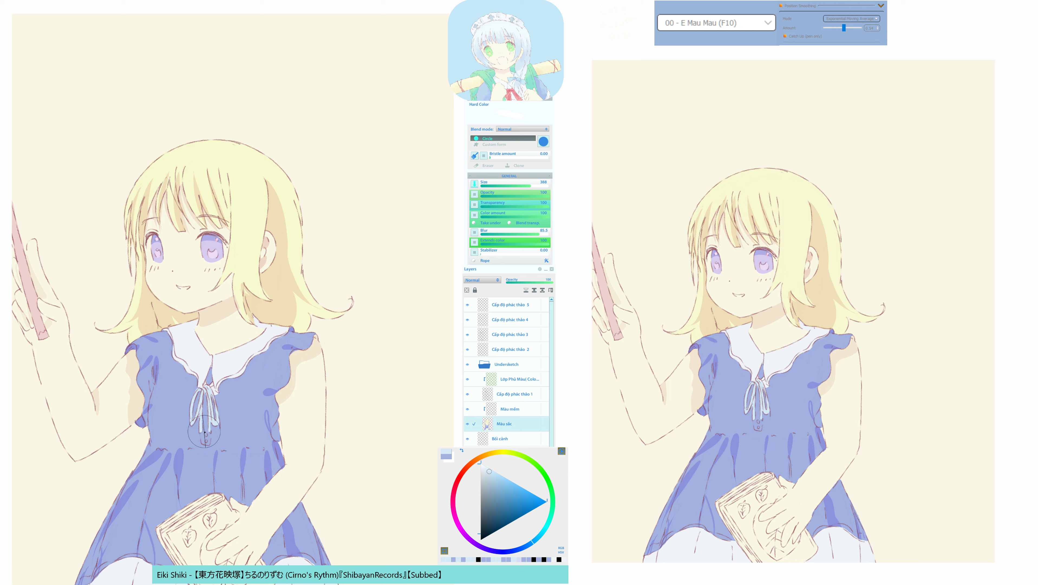
{"action": "key", "text": "F7"}
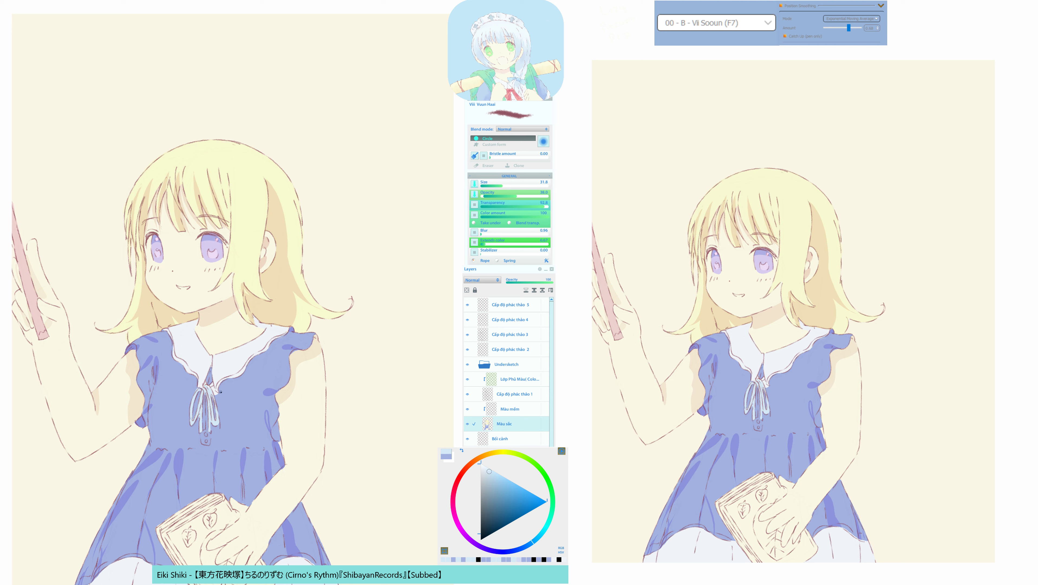
{"action": "key", "text": "h"}
{"action": "key", "text": "h"}
{"action": "left_click_drag", "start_coordinate": [262, 452], "coordinate": [250, 418]}
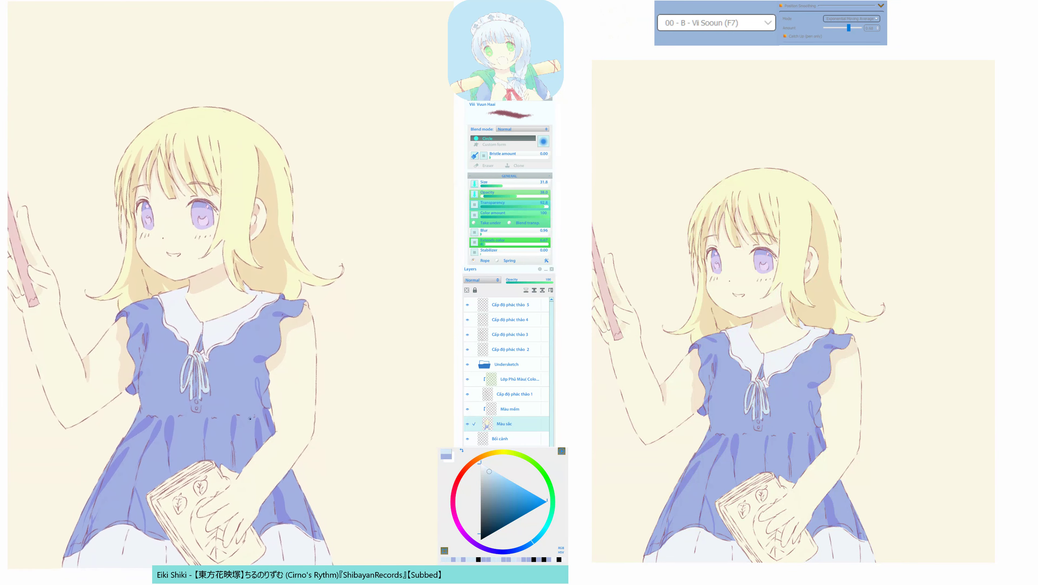
Choose a pale yellow and color the small button below the bow with the Hard Color brush.
{"action": "key", "text": "ctrl+F10"}
{"action": "left_click", "coordinate": [213, 405], "text": "alt"}
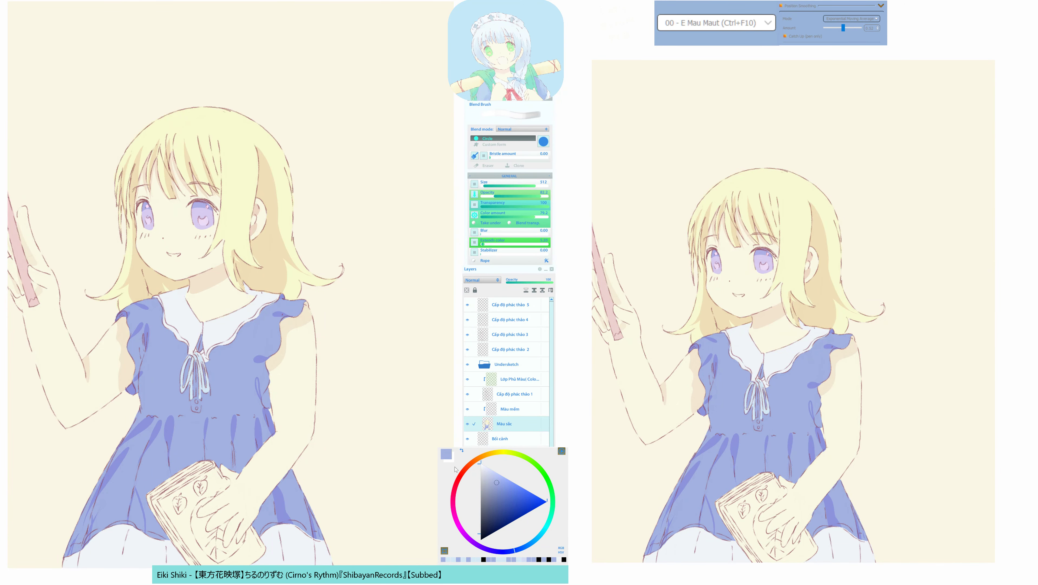
{"action": "left_click", "coordinate": [228, 395]}
{"action": "left_click", "coordinate": [492, 475]}
{"action": "left_click", "coordinate": [502, 452]}
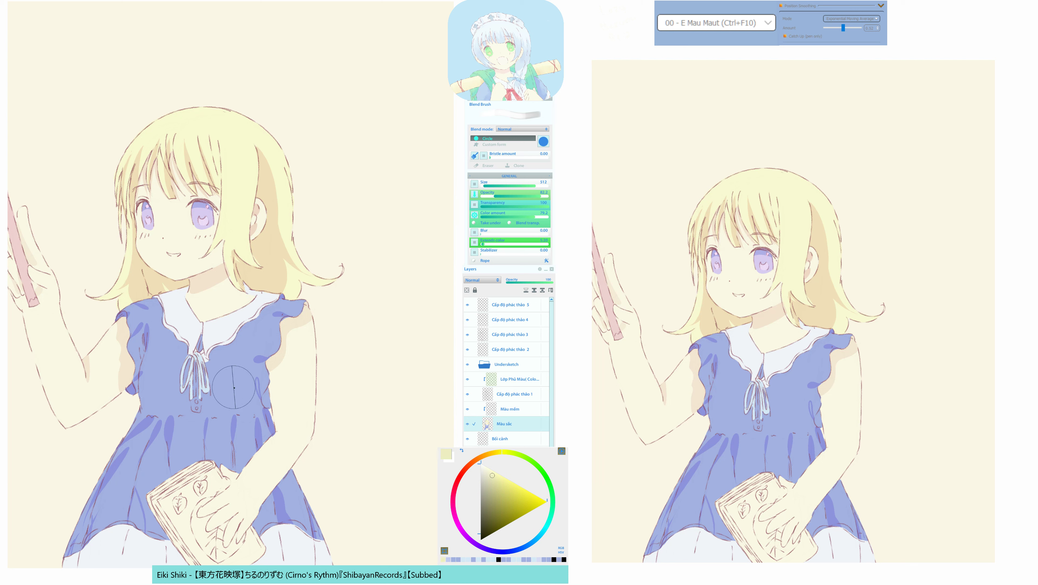
{"action": "key", "text": "F10"}
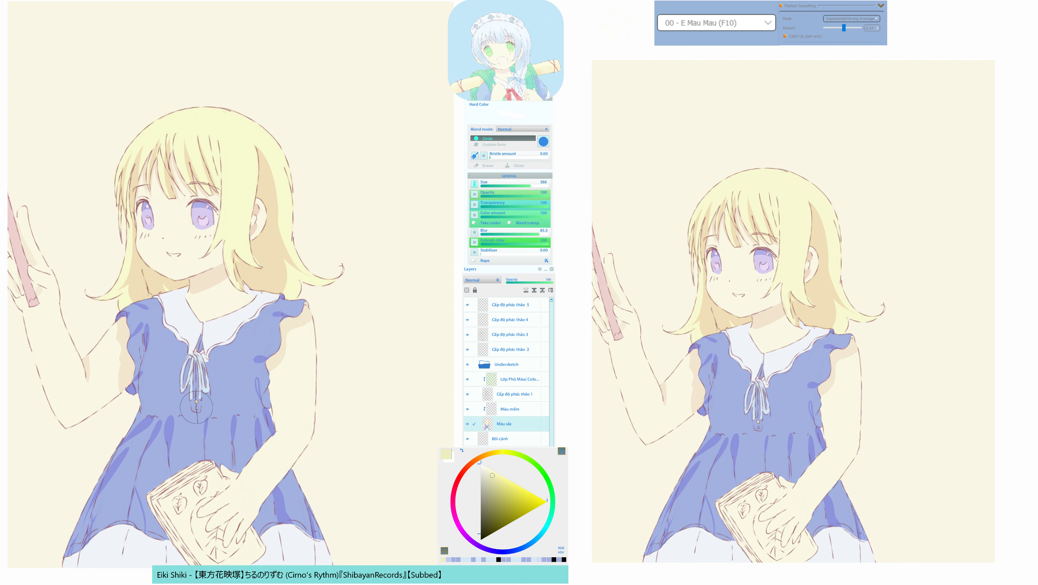
Outline four fold shadows as selection strokes on the white underskirt below the dress hem, two on each side of the book.
{"action": "left_click_drag", "start_coordinate": [245, 464], "coordinate": [253, 495]}
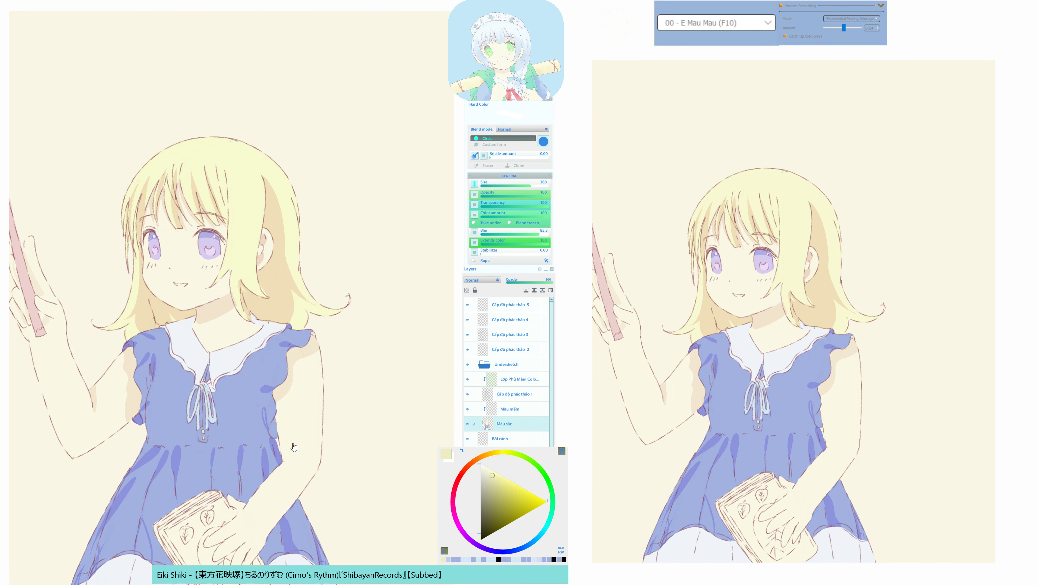
{"action": "left_click_drag", "start_coordinate": [299, 442], "coordinate": [347, 337]}
{"action": "key", "text": "alt"}
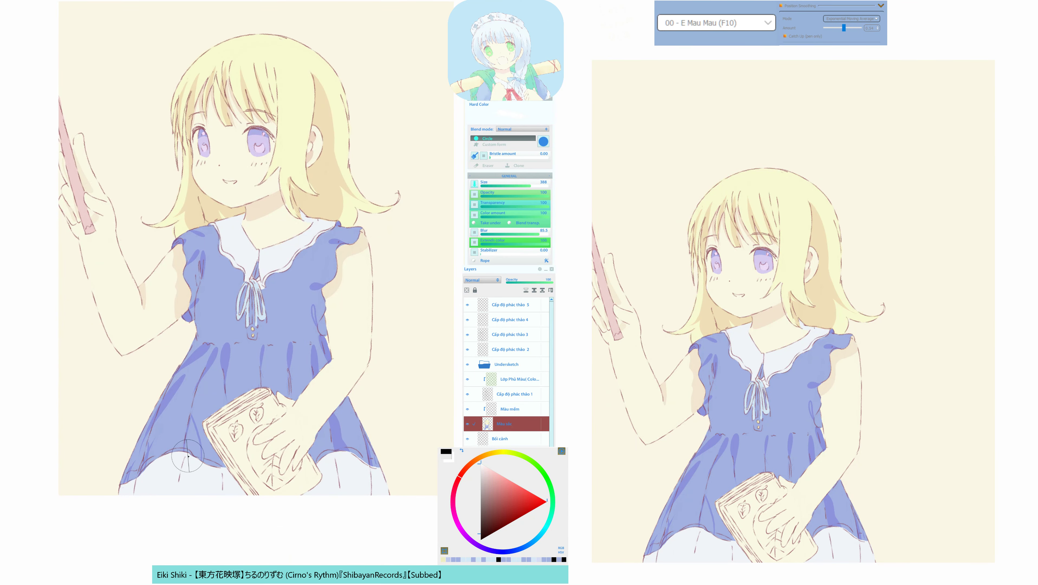
{"action": "mouse_move", "coordinate": [185, 458]}
{"action": "left_mouse_down"}
{"action": "mouse_move", "coordinate": [183, 475]}
{"action": "mouse_move", "coordinate": [192, 460]}
{"action": "mouse_move", "coordinate": [138, 490]}
{"action": "mouse_move", "coordinate": [140, 477]}
{"action": "left_mouse_up"}
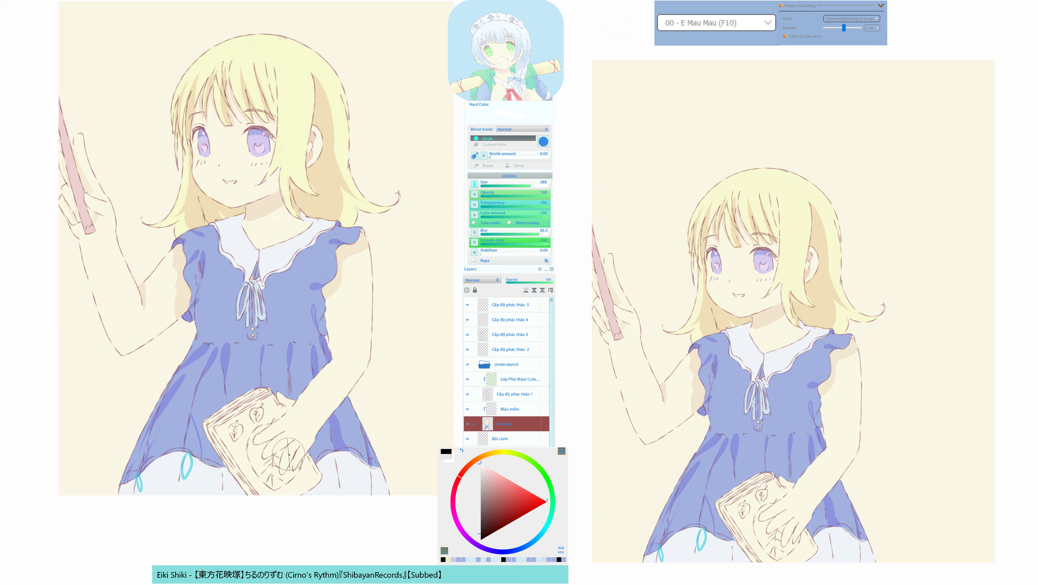
{"action": "mouse_move", "coordinate": [335, 456]}
{"action": "left_mouse_down"}
{"action": "mouse_move", "coordinate": [341, 482]}
{"action": "mouse_move", "coordinate": [348, 462]}
{"action": "mouse_move", "coordinate": [335, 447]}
{"action": "mouse_move", "coordinate": [375, 473]}
{"action": "mouse_move", "coordinate": [378, 503]}
{"action": "mouse_move", "coordinate": [370, 467]}
{"action": "left_mouse_up"}
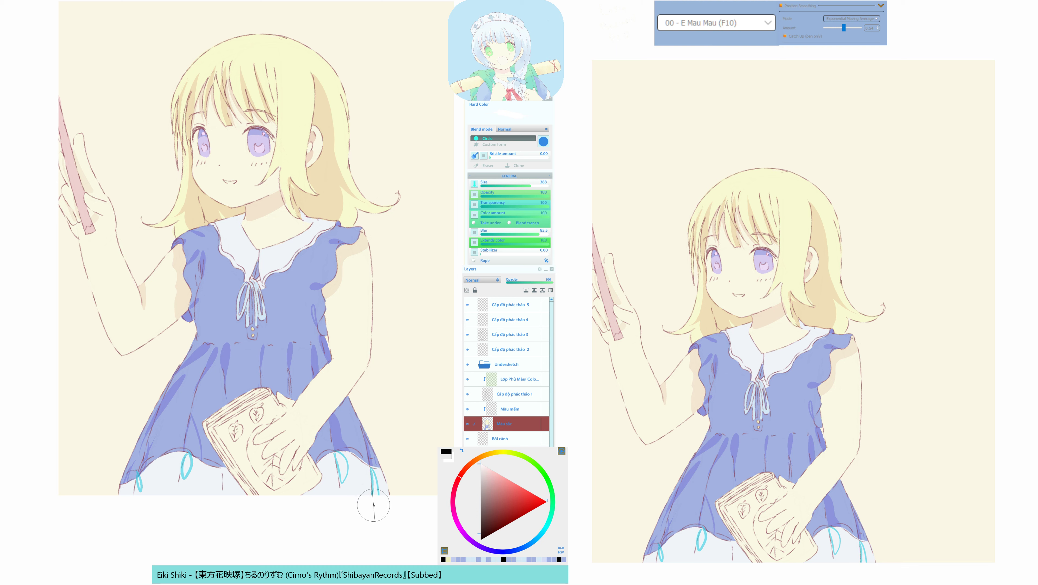
Fill the outlined underskirt folds with a slightly deeper pale blue adjusted from the sampled underskirt white.
{"action": "key", "text": "q"}
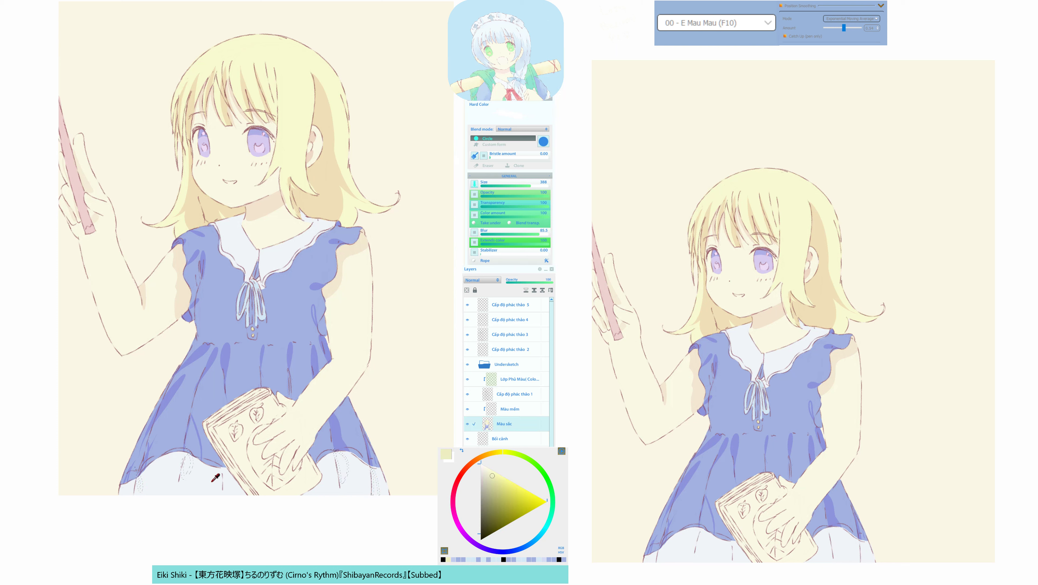
{"action": "left_click", "coordinate": [214, 481], "text": "alt"}
{"action": "left_click", "coordinate": [487, 472]}
{"action": "left_click", "coordinate": [521, 548]}
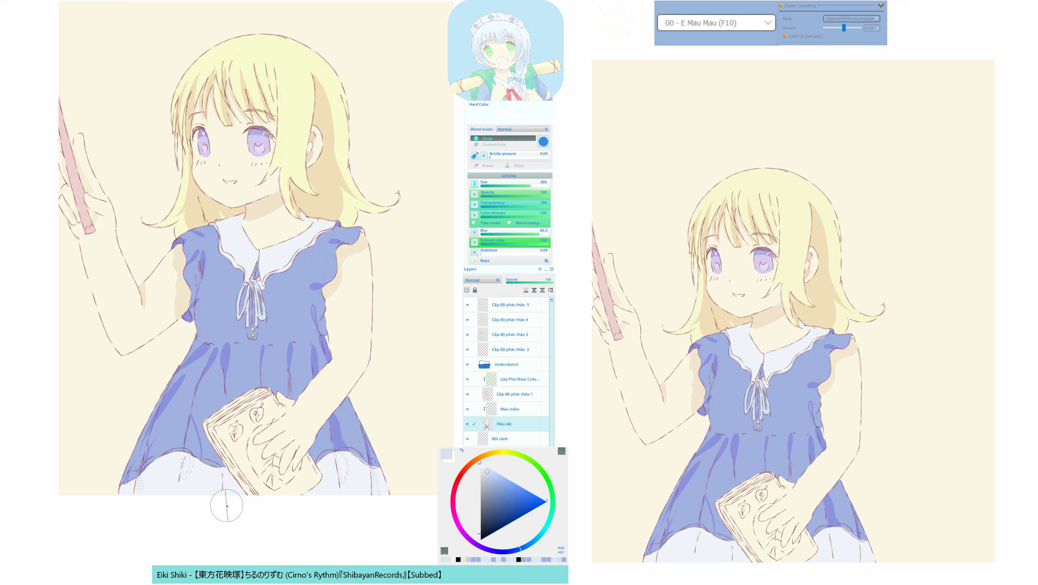
{"action": "left_click", "coordinate": [209, 486]}
{"action": "left_click", "coordinate": [357, 484]}
{"action": "left_click_drag", "start_coordinate": [345, 462], "coordinate": [344, 463]}
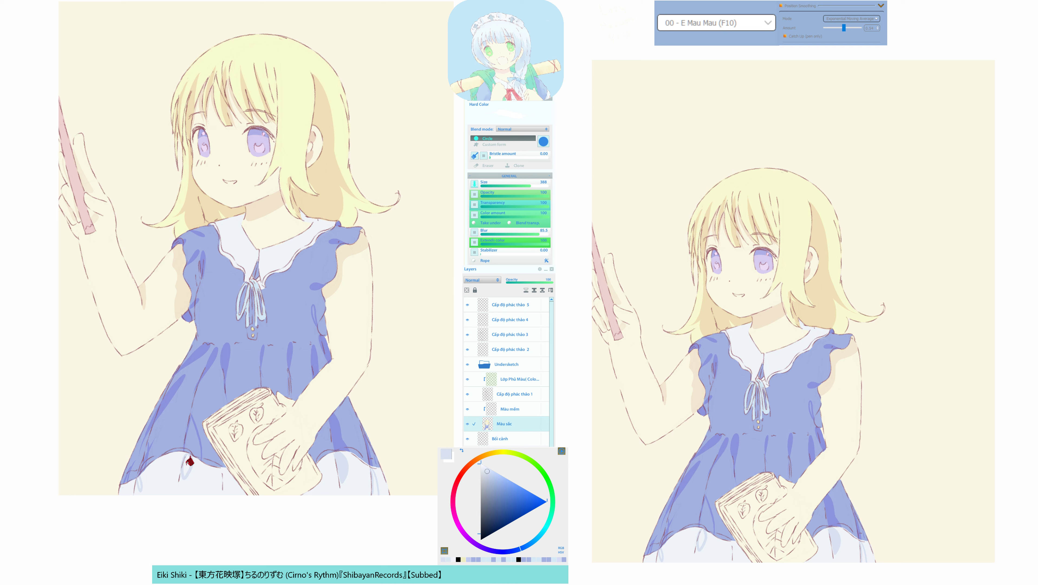
{"action": "left_click_drag", "start_coordinate": [190, 461], "coordinate": [193, 471]}
{"action": "left_click_drag", "start_coordinate": [368, 457], "coordinate": [371, 468]}
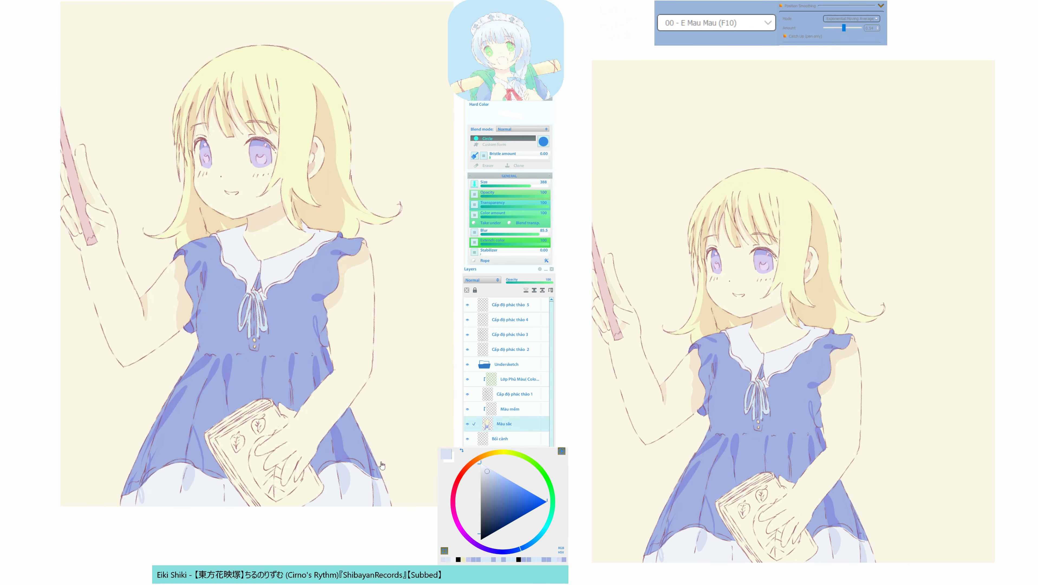
Sample the dress's light blue and touch up the dress's waist edge beside the lowered forearm with the Hard Color brush.
{"action": "scroll", "coordinate": [381, 464], "scroll_direction": "up", "scroll_amount": 2}
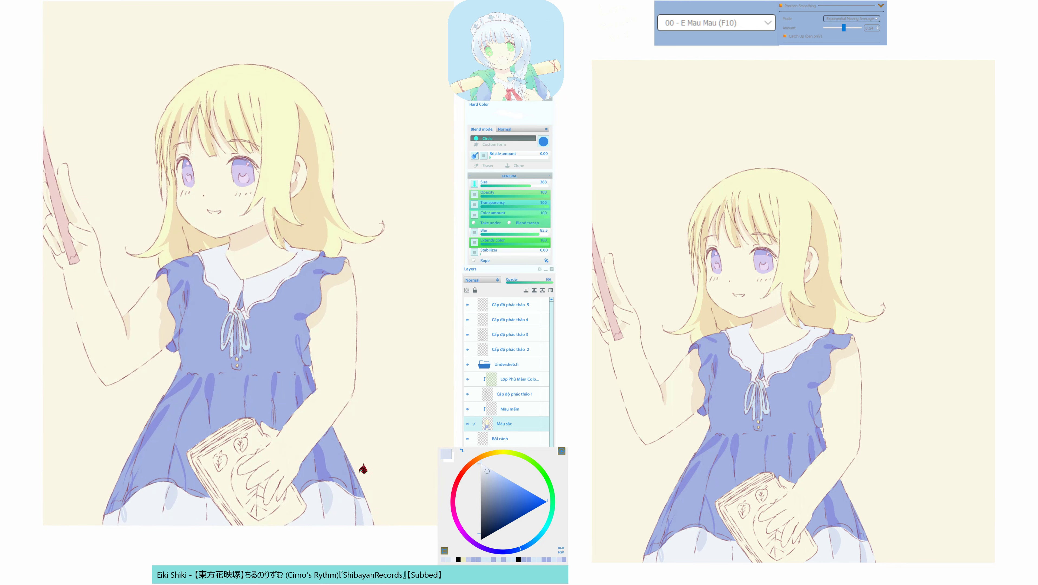
{"action": "left_click", "coordinate": [351, 468], "text": "alt"}
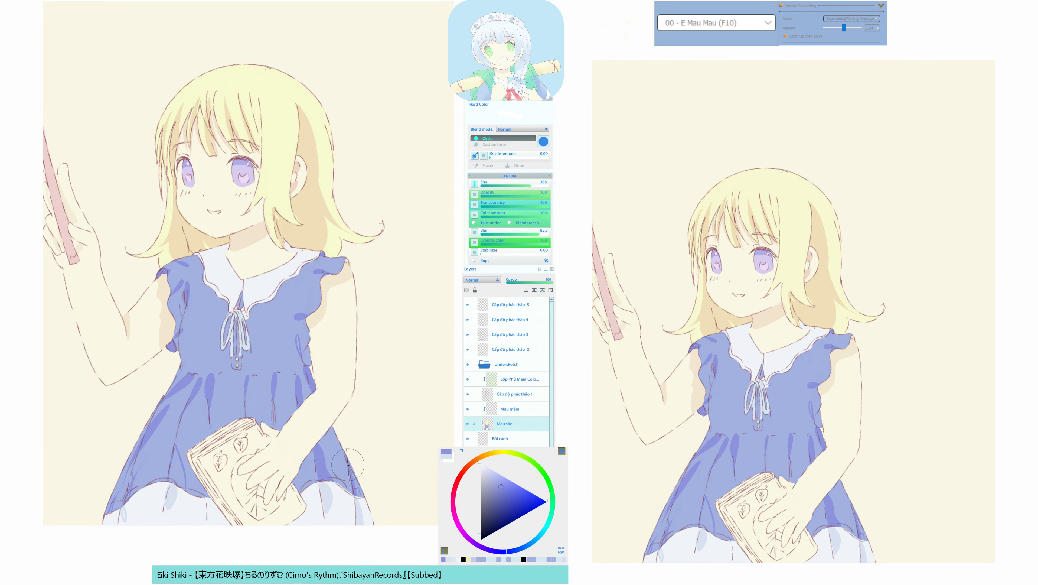
{"action": "scroll", "coordinate": [337, 435], "scroll_direction": "up", "scroll_amount": 1}
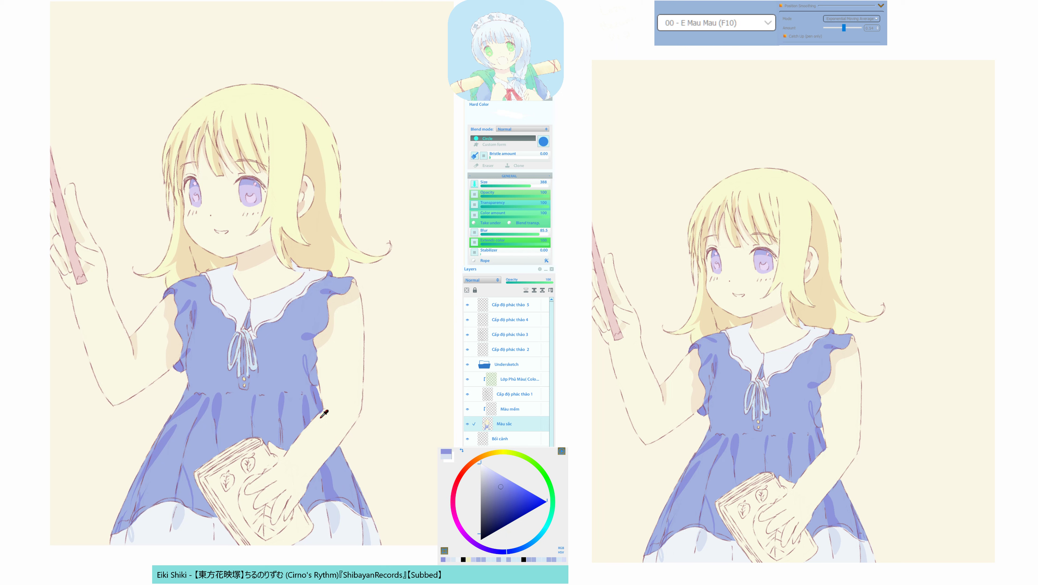
{"action": "left_click", "coordinate": [310, 424], "text": "alt"}
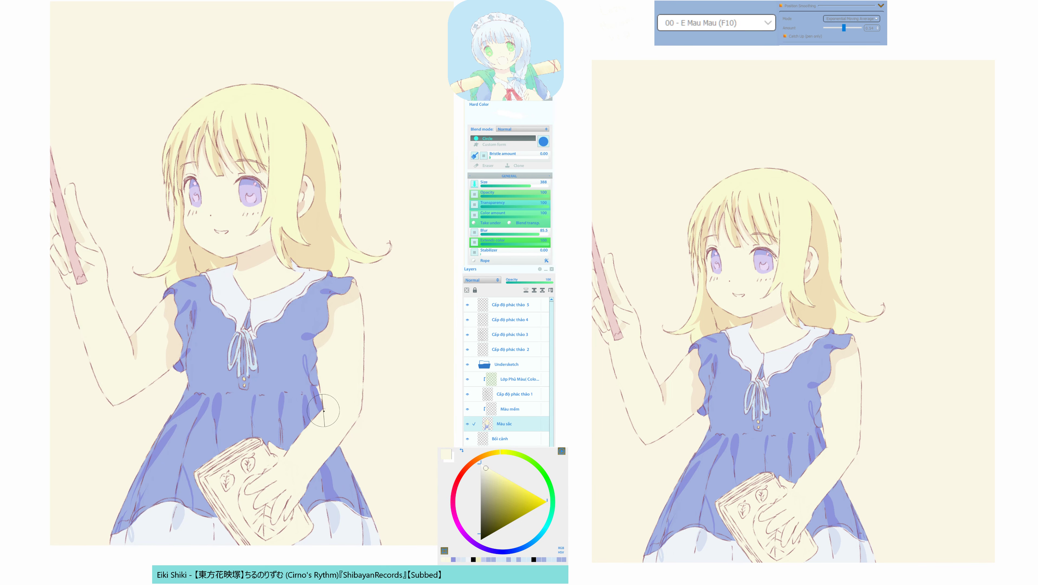
{"action": "left_click", "coordinate": [314, 414], "text": "alt"}
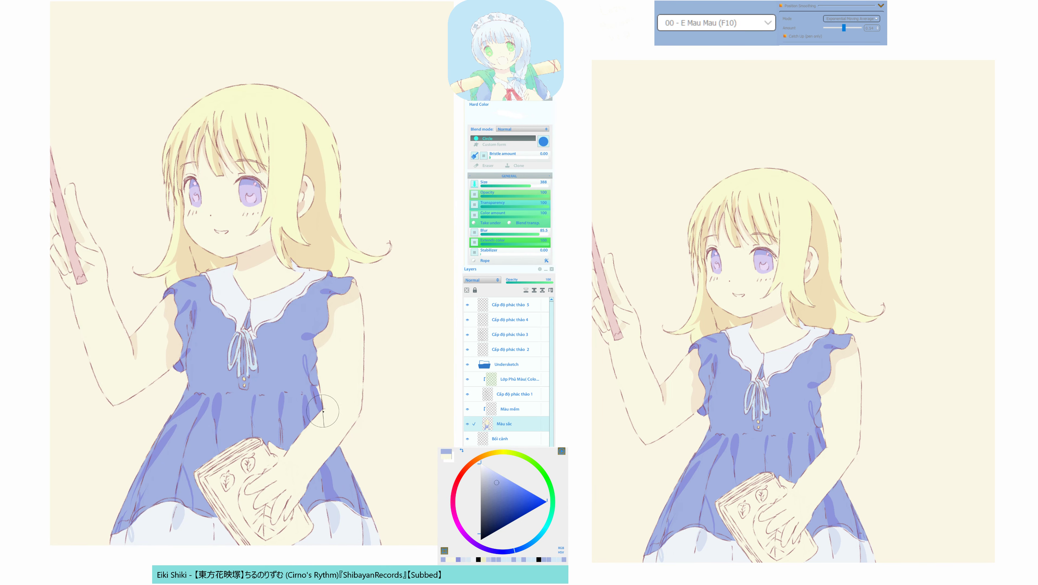
{"action": "mouse_move", "coordinate": [355, 410]}
{"action": "left_mouse_down"}
{"action": "mouse_move", "coordinate": [367, 456]}
{"action": "mouse_move", "coordinate": [381, 424]}
{"action": "mouse_move", "coordinate": [353, 408]}
{"action": "left_mouse_up"}
Make Màu sắc the active layer and erase stray color at the dress's waist edge on the raised-arm side.
{"action": "left_click", "coordinate": [303, 214], "text": "ctrl"}
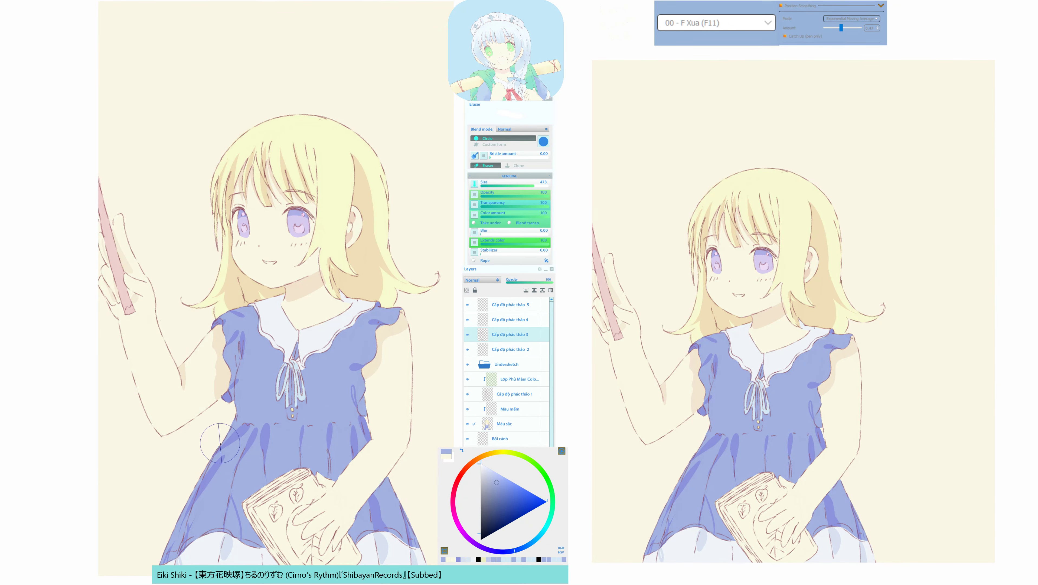
{"action": "key", "text": "F7"}
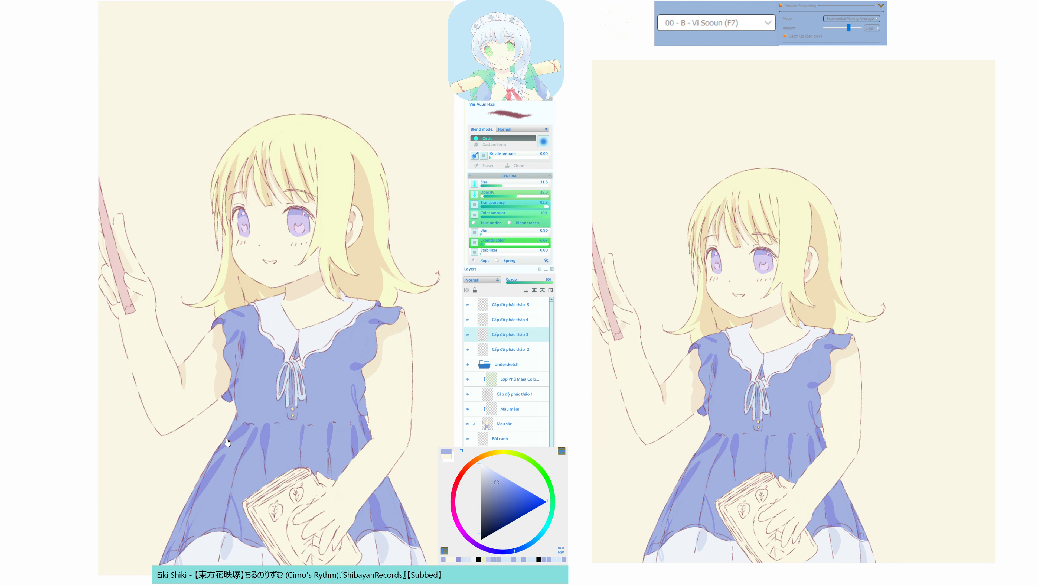
{"action": "left_click", "coordinate": [250, 413], "text": "ctrl"}
{"action": "key", "text": "F11"}
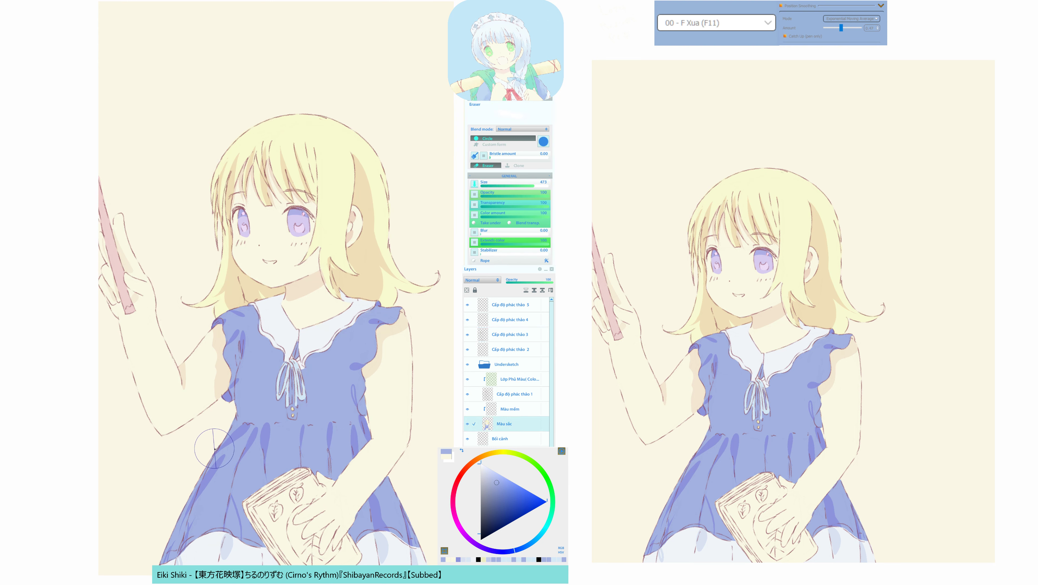
{"action": "mouse_move", "coordinate": [230, 436]}
{"action": "left_mouse_down"}
{"action": "mouse_move", "coordinate": [273, 337]}
{"action": "mouse_move", "coordinate": [232, 429]}
{"action": "left_mouse_up"}
{"action": "left_click_drag", "start_coordinate": [277, 391], "coordinate": [220, 401]}
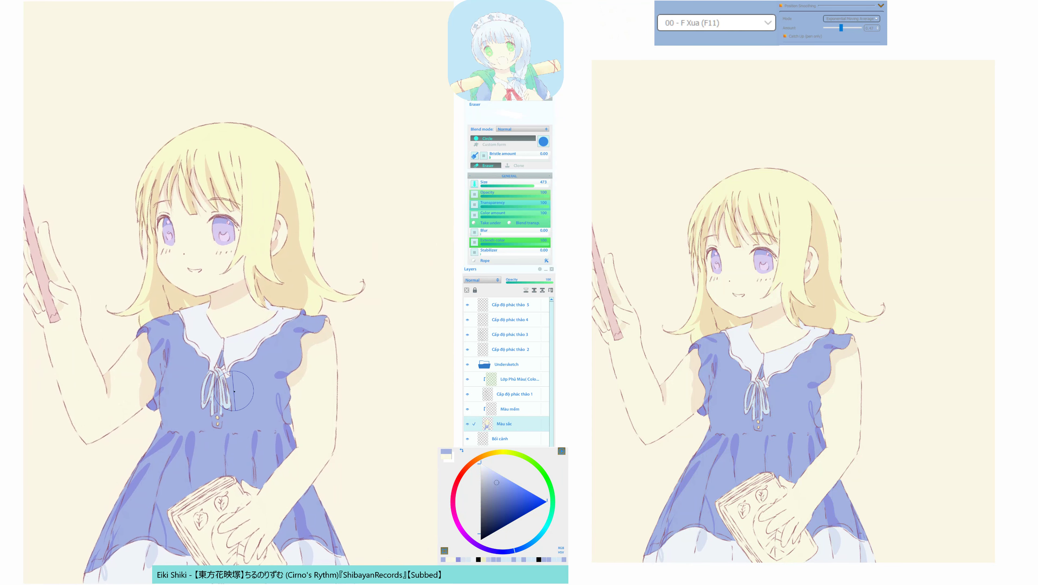
Outline a small fold at the dress's waist beside the lowered arm and fill it with the deeper fold blue.
{"action": "key", "text": "F10"}
{"action": "mouse_move", "coordinate": [290, 406]}
{"action": "left_mouse_down"}
{"action": "mouse_move", "coordinate": [284, 417]}
{"action": "mouse_move", "coordinate": [296, 422]}
{"action": "left_mouse_up"}
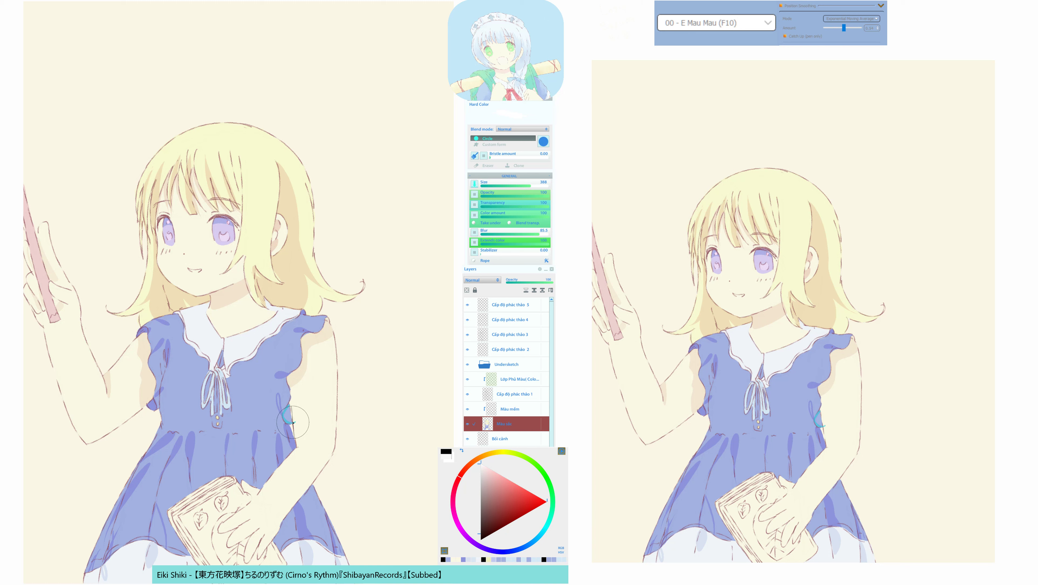
{"action": "left_click", "coordinate": [292, 436], "text": "alt"}
{"action": "left_click", "coordinate": [292, 436], "text": "alt"}
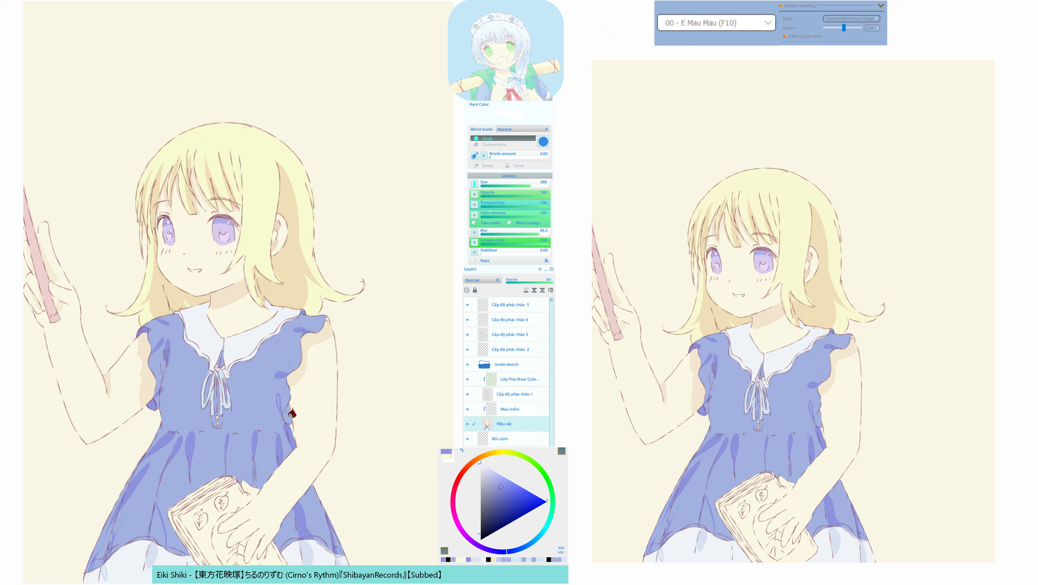
{"action": "left_click_drag", "start_coordinate": [292, 413], "coordinate": [294, 416]}
{"action": "left_click", "coordinate": [288, 417]}
{"action": "left_click_drag", "start_coordinate": [268, 413], "coordinate": [288, 458]}
Close off the inside of the collar with selection strokes along both sides of the neck and fill it with pale blue.
{"action": "key", "text": "q"}
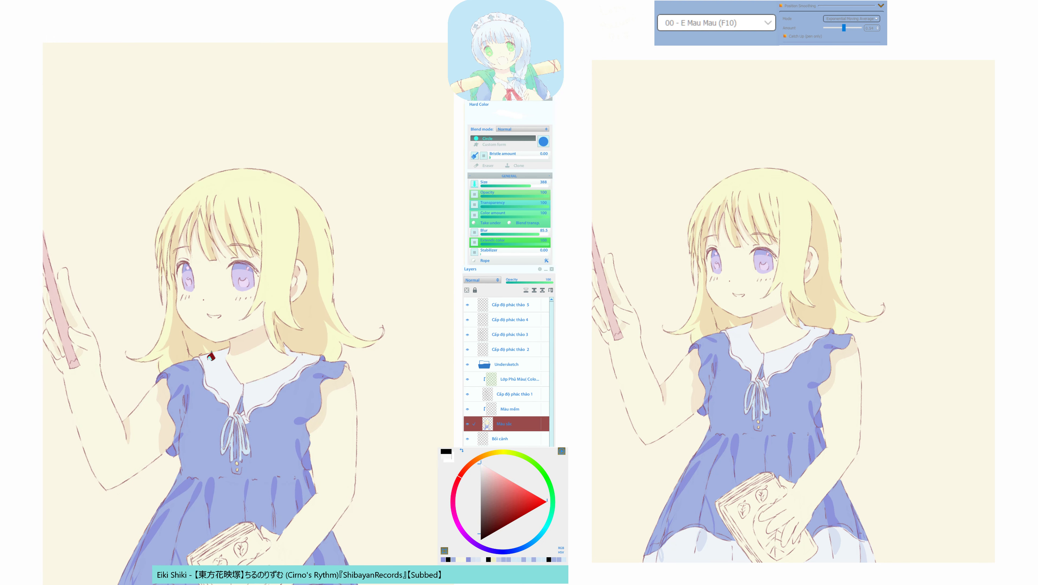
{"action": "left_click_drag", "start_coordinate": [209, 351], "coordinate": [238, 364]}
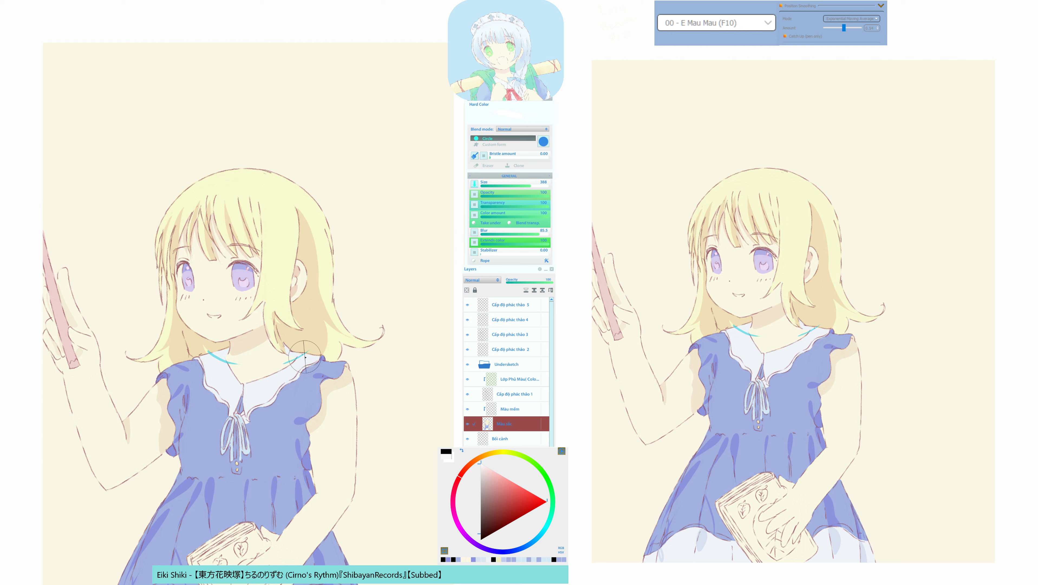
{"action": "left_click", "coordinate": [303, 367], "text": "alt"}
{"action": "key", "text": "ctrl+z"}
{"action": "left_click", "coordinate": [303, 366], "text": "alt"}
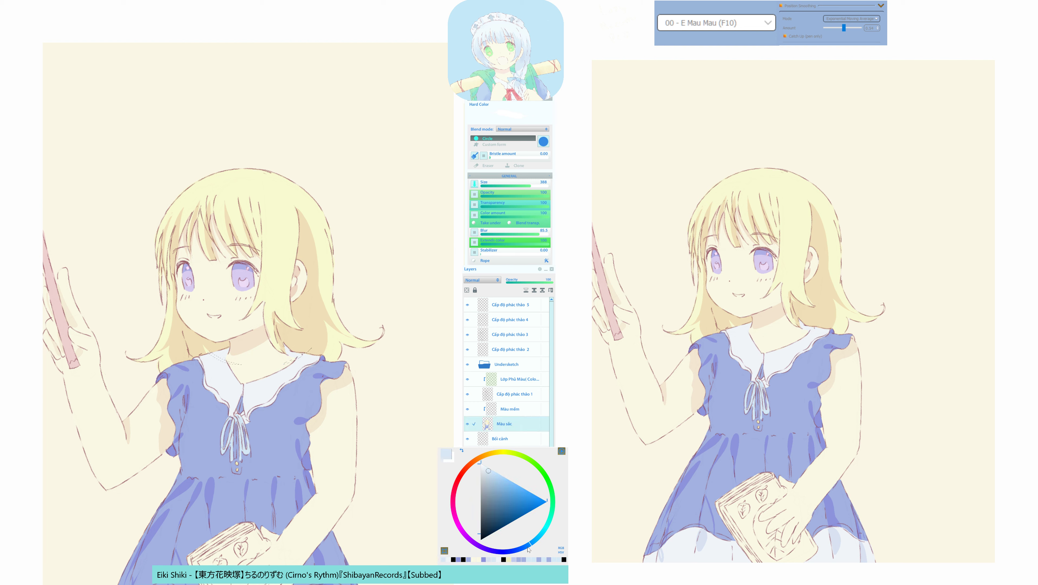
{"action": "left_click", "coordinate": [517, 544]}
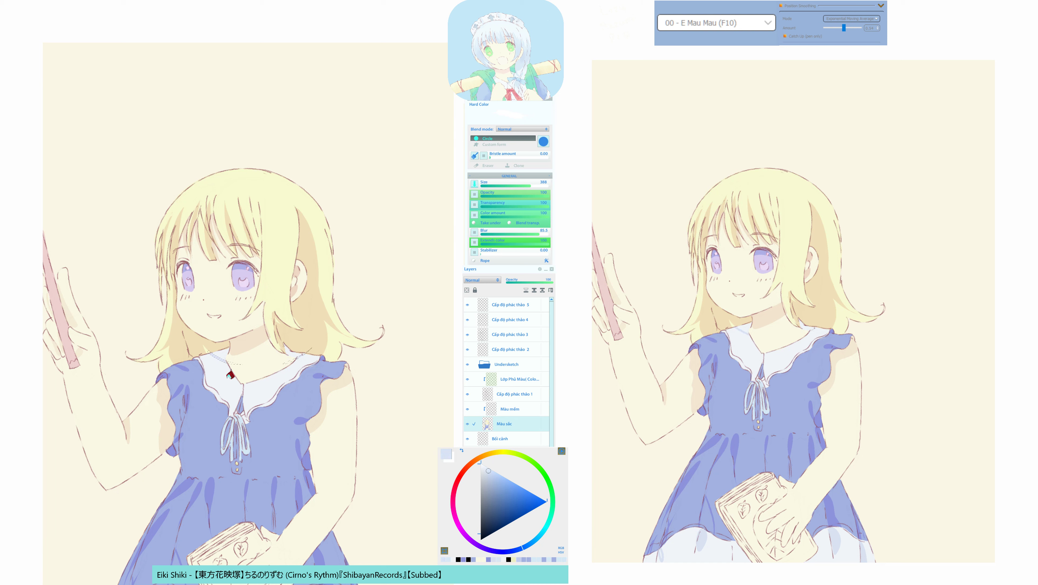
{"action": "left_click", "coordinate": [224, 353]}
{"action": "left_click_drag", "start_coordinate": [296, 393], "coordinate": [267, 323]}
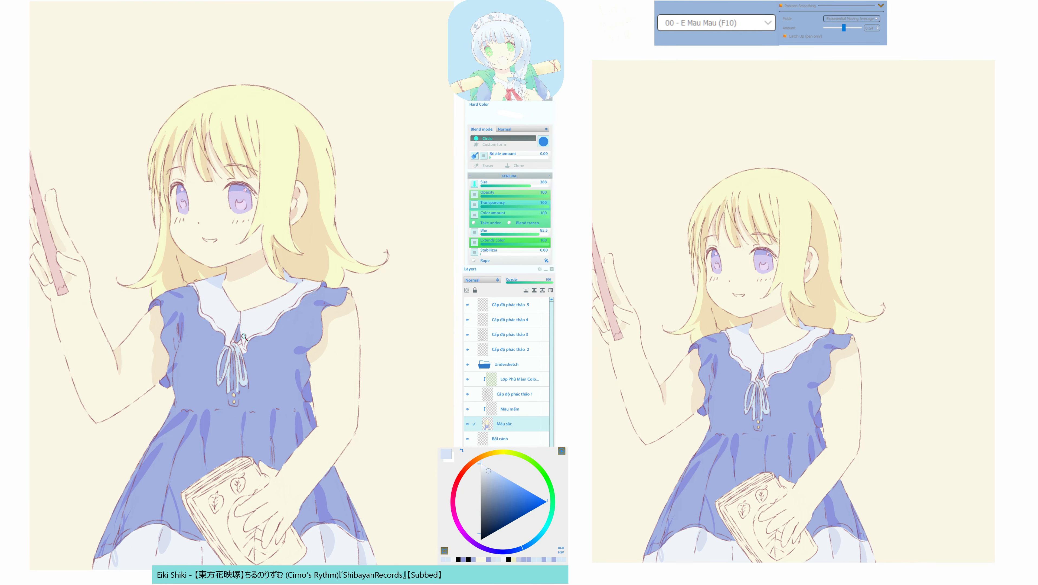
{"action": "left_click_drag", "start_coordinate": [235, 328], "coordinate": [241, 350]}
Outline the dress's waist as a closed selection band running from below the chest to the waist seam.
{"action": "key", "text": "q"}
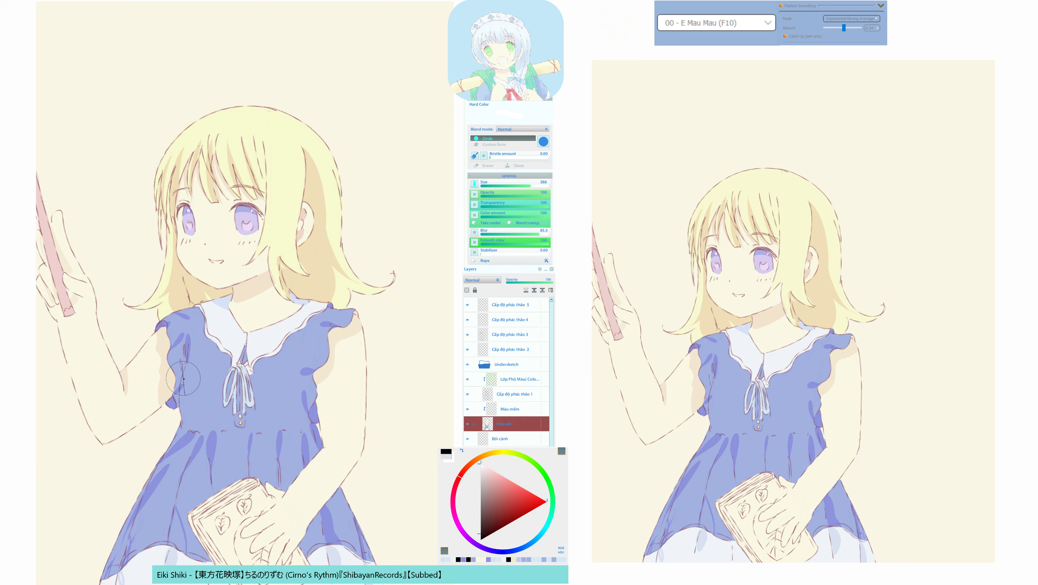
{"action": "mouse_move", "coordinate": [184, 378]}
{"action": "left_mouse_down"}
{"action": "mouse_move", "coordinate": [208, 390]}
{"action": "mouse_move", "coordinate": [317, 386]}
{"action": "mouse_move", "coordinate": [318, 410]}
{"action": "mouse_move", "coordinate": [265, 433]}
{"action": "mouse_move", "coordinate": [209, 431]}
{"action": "mouse_move", "coordinate": [178, 404]}
{"action": "mouse_move", "coordinate": [182, 375]}
{"action": "left_mouse_up"}
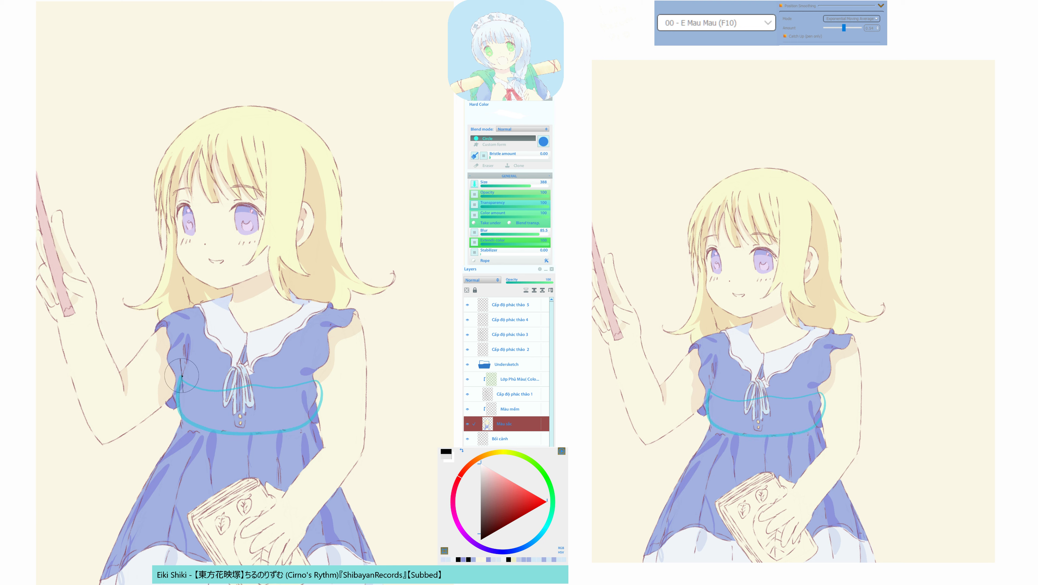
{"action": "key", "text": "F11"}
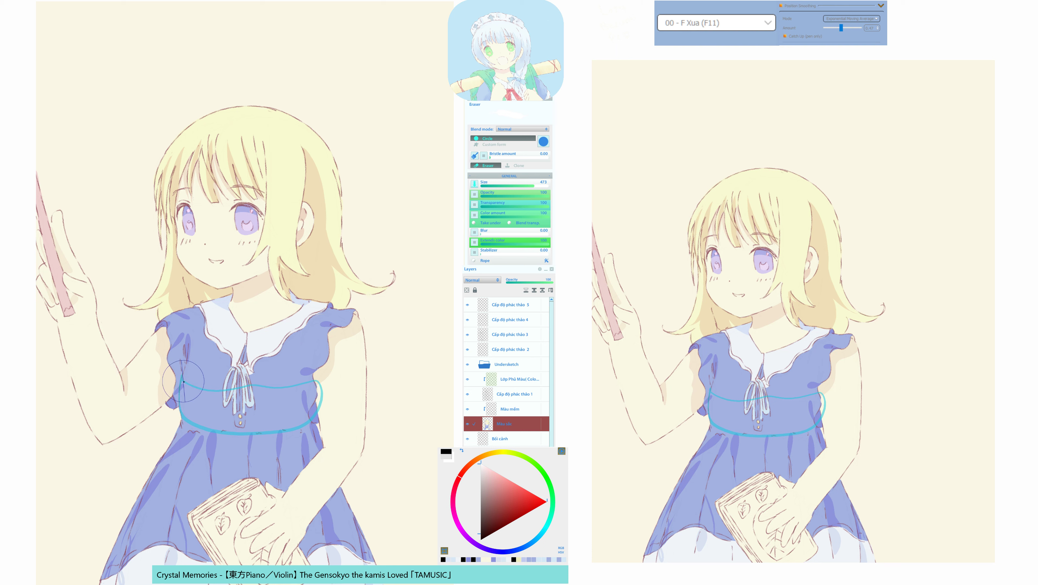
{"action": "key", "text": "q"}
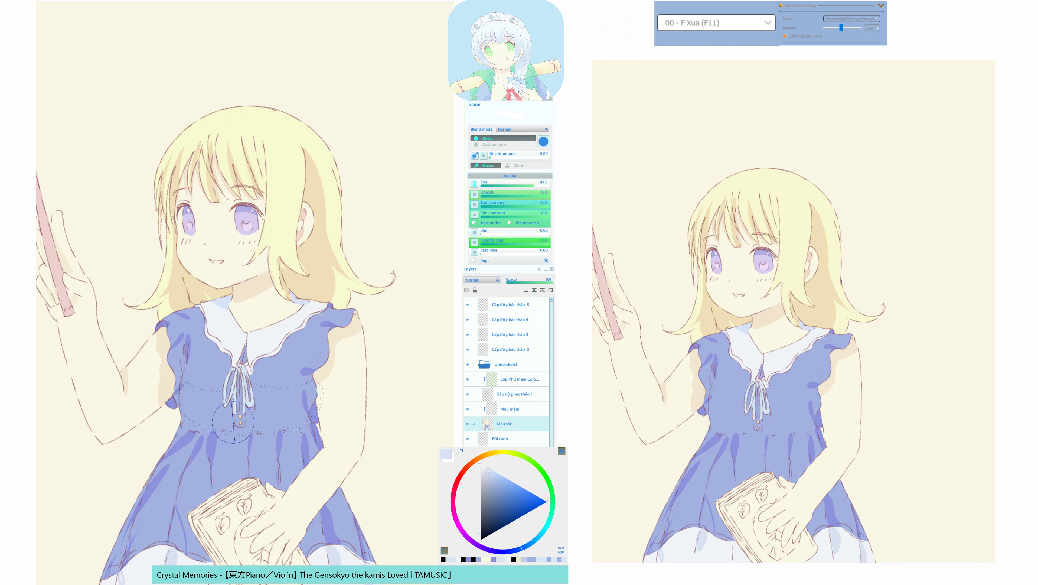
Fill the waist band, including the gaps around the bow's ribbons, with the deeper blue sampled from the skirt folds.
{"action": "left_click", "coordinate": [251, 441], "text": "alt"}
{"action": "key", "text": "g"}
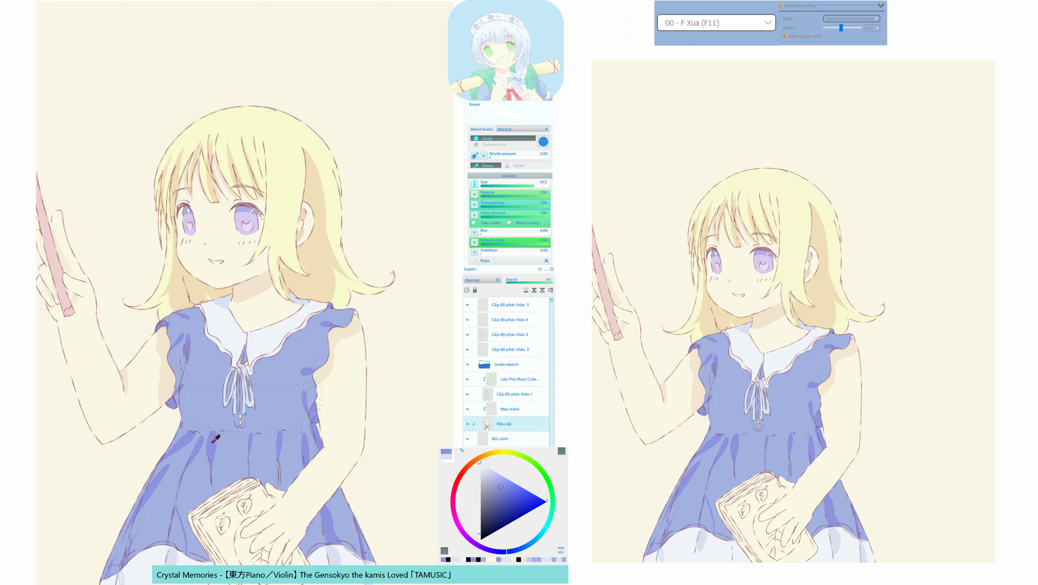
{"action": "left_click", "coordinate": [215, 413]}
{"action": "left_click", "coordinate": [215, 414]}
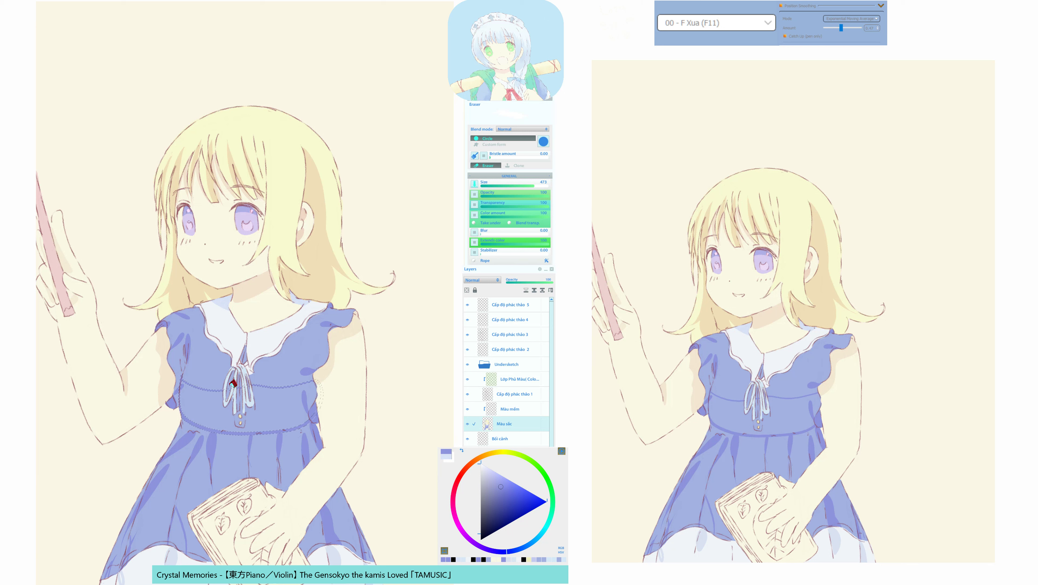
{"action": "left_click", "coordinate": [225, 416]}
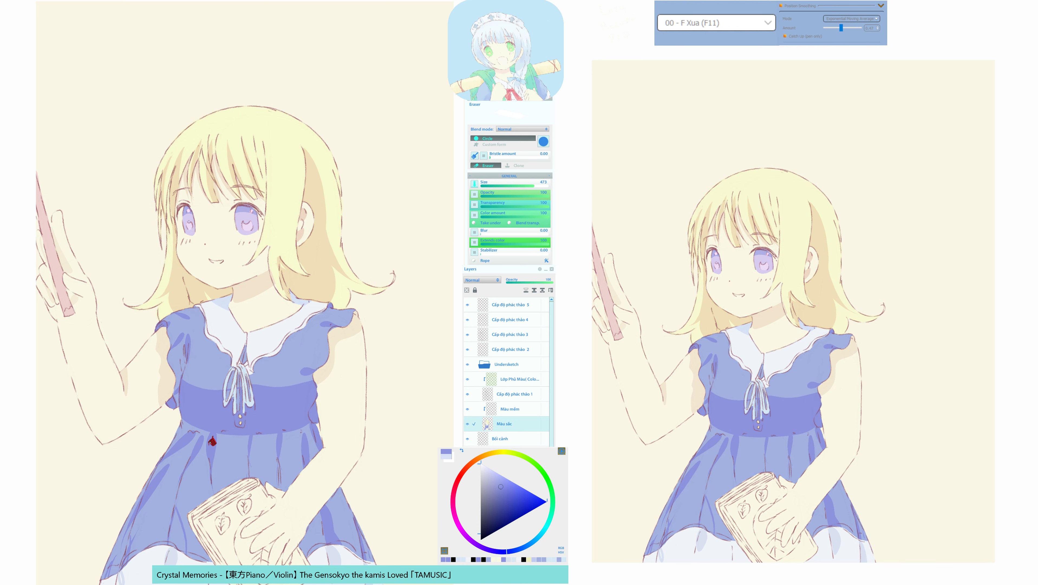
{"action": "left_click_drag", "start_coordinate": [266, 420], "coordinate": [248, 424]}
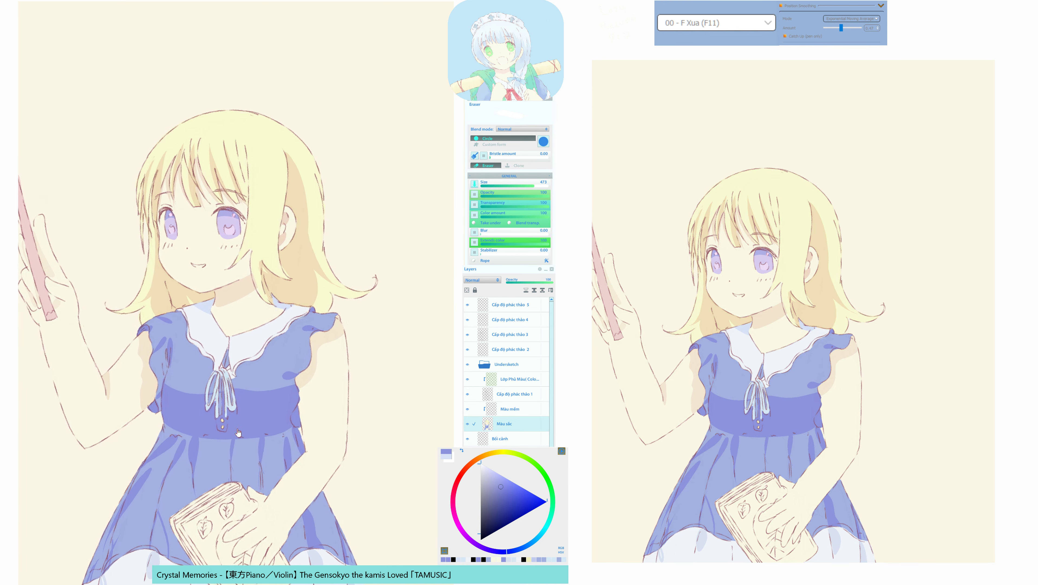
{"action": "left_click", "coordinate": [223, 403]}
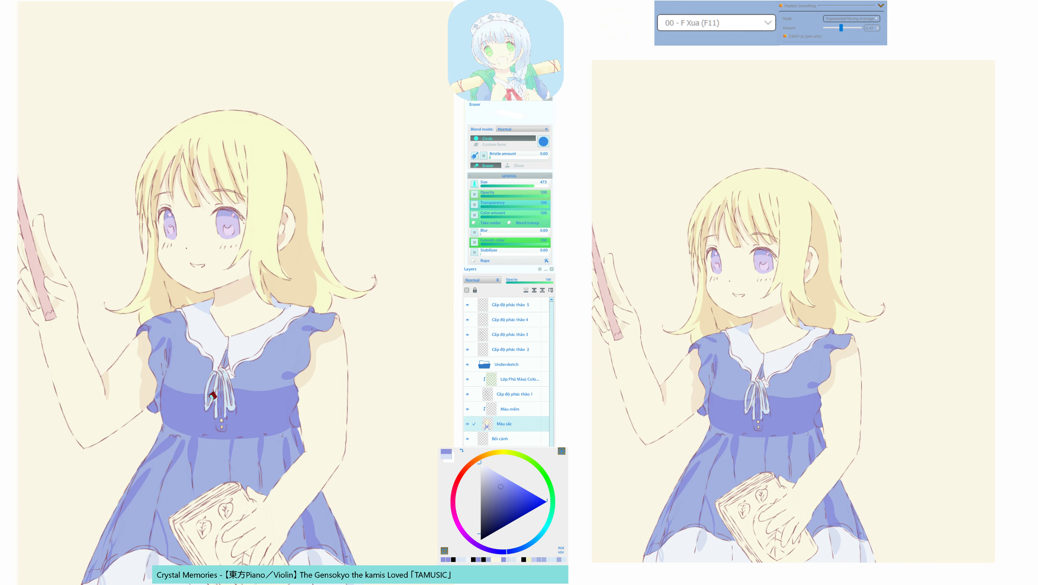
Paint two soft selection patches over the band's upper edge with the Blend Brush and fill them with the dress's light blue.
{"action": "left_click_drag", "start_coordinate": [229, 428], "coordinate": [246, 425]}
{"action": "key", "text": "ctrl+F10"}
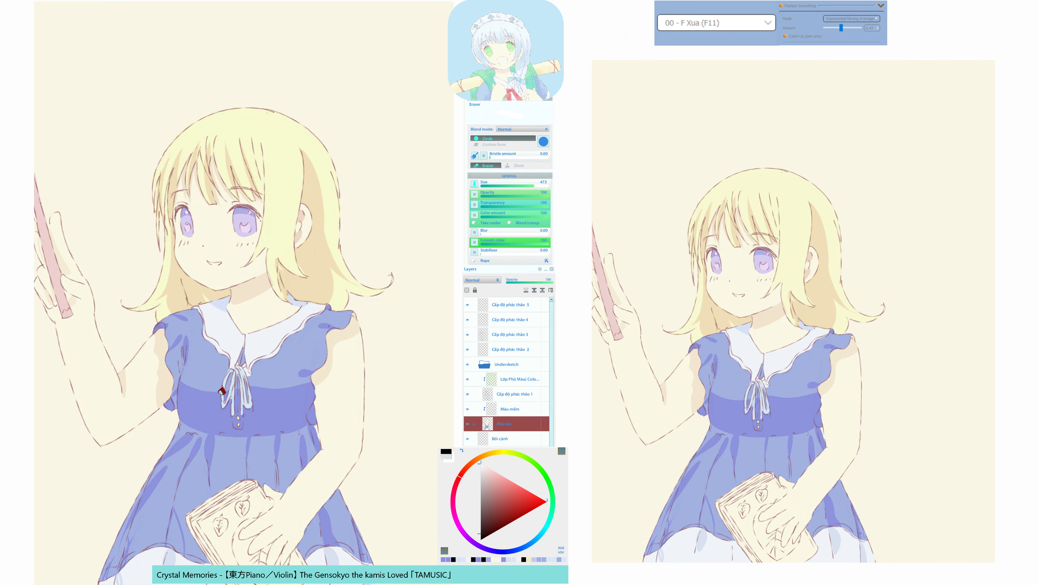
{"action": "mouse_move", "coordinate": [192, 377]}
{"action": "left_mouse_down"}
{"action": "mouse_move", "coordinate": [213, 399]}
{"action": "mouse_move", "coordinate": [230, 391]}
{"action": "mouse_move", "coordinate": [208, 378]}
{"action": "mouse_move", "coordinate": [220, 394]}
{"action": "mouse_move", "coordinate": [318, 385]}
{"action": "mouse_move", "coordinate": [297, 375]}
{"action": "left_mouse_up"}
{"action": "key", "text": "ctrl+z"}
{"action": "key", "text": "q"}
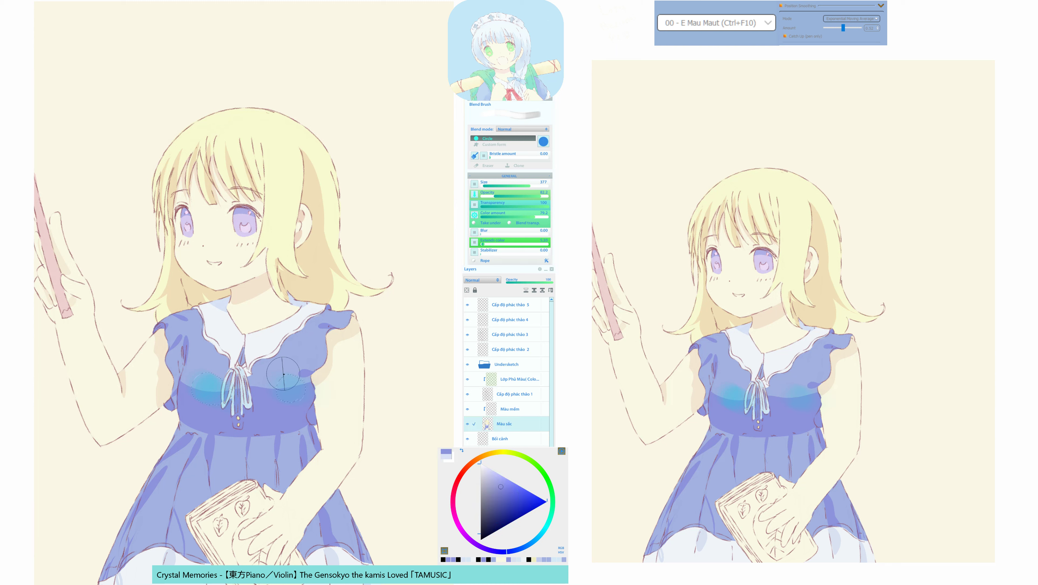
{"action": "left_click", "coordinate": [281, 375], "text": "alt"}
{"action": "key", "text": "g"}
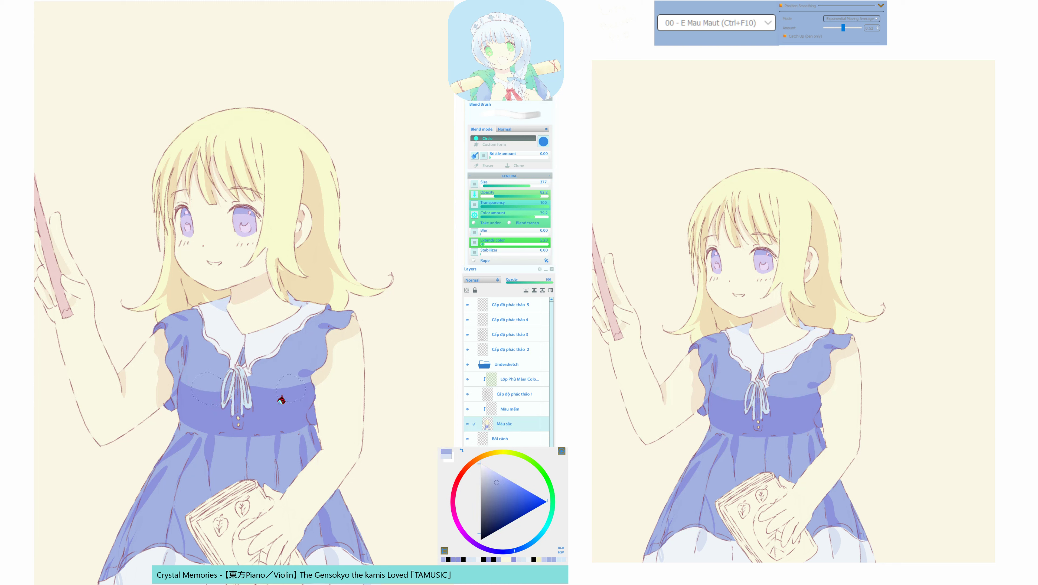
{"action": "left_click", "coordinate": [282, 400]}
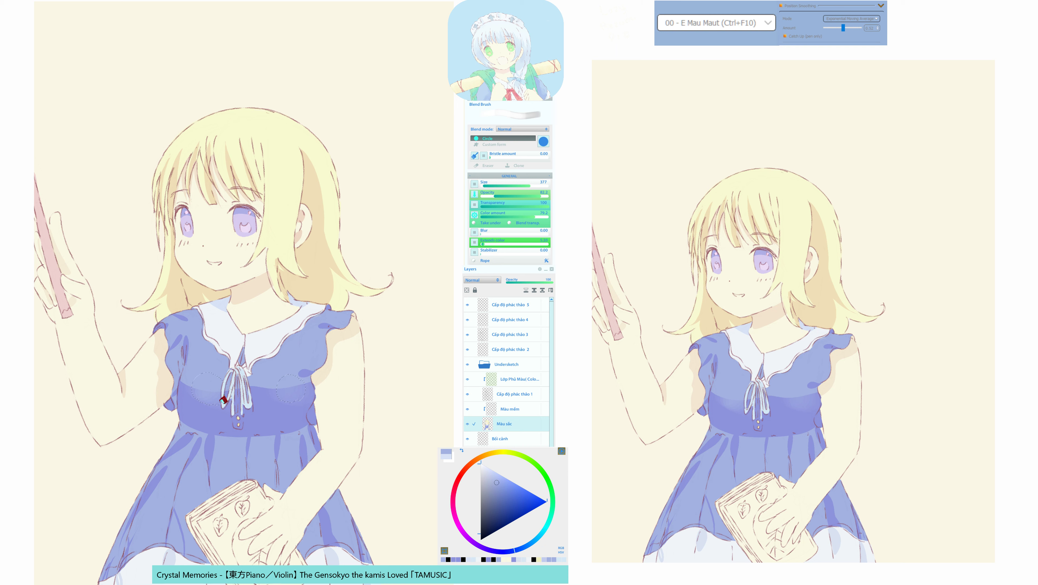
Add another pair of soft selection patches on the chest beside the bow and fill them with light blue to smooth the transition.
{"action": "left_click_drag", "start_coordinate": [277, 433], "coordinate": [285, 429]}
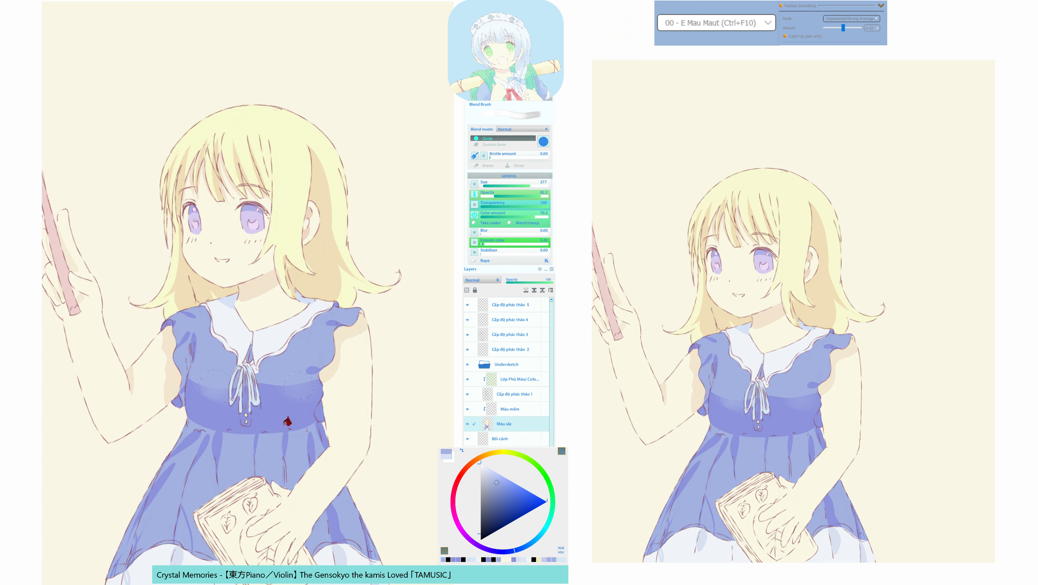
{"action": "mouse_move", "coordinate": [234, 382]}
{"action": "left_mouse_down"}
{"action": "mouse_move", "coordinate": [202, 378]}
{"action": "mouse_move", "coordinate": [221, 391]}
{"action": "left_mouse_up"}
{"action": "mouse_move", "coordinate": [285, 382]}
{"action": "left_mouse_down"}
{"action": "mouse_move", "coordinate": [315, 391]}
{"action": "mouse_move", "coordinate": [306, 389]}
{"action": "left_mouse_up"}
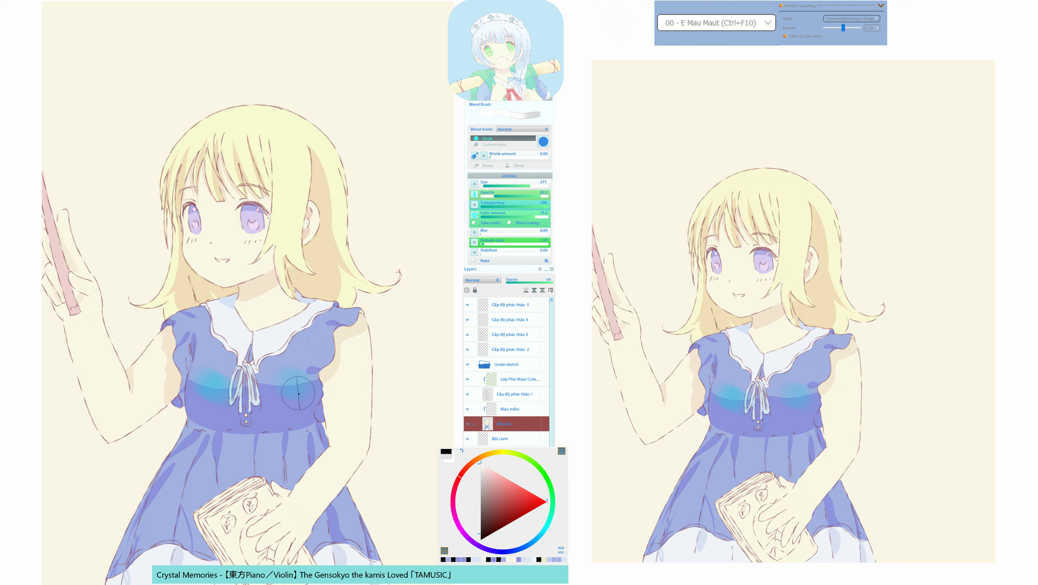
{"action": "key", "text": "q"}
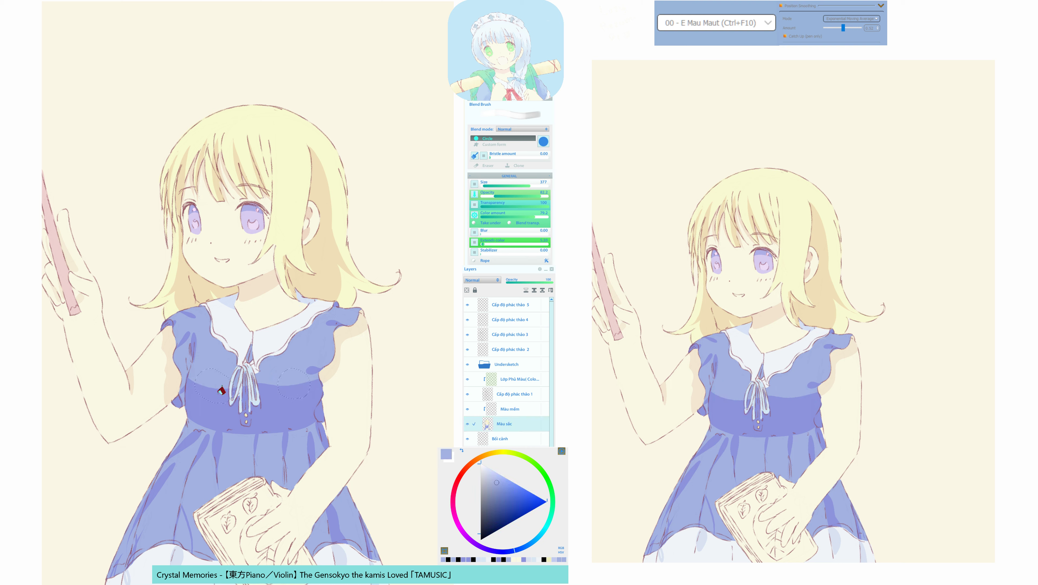
{"action": "left_click_drag", "start_coordinate": [221, 390], "coordinate": [299, 390]}
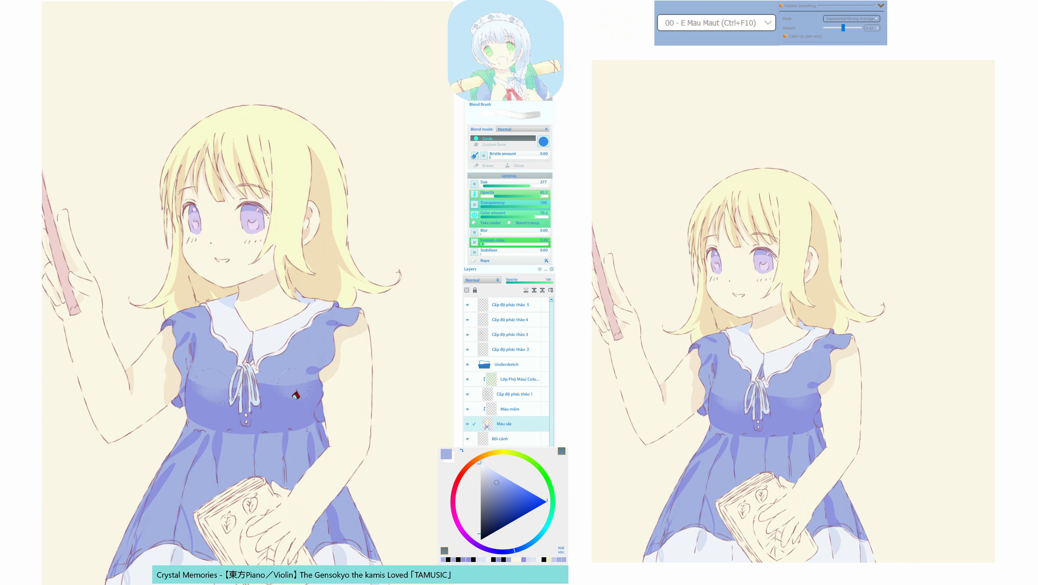
Paint a soft selection patch over the waist seam just below the bow and fill it with the skirt's light blue.
{"action": "mouse_move", "coordinate": [271, 431]}
{"action": "left_mouse_down"}
{"action": "mouse_move", "coordinate": [298, 397]}
{"action": "mouse_move", "coordinate": [301, 370]}
{"action": "mouse_move", "coordinate": [288, 391]}
{"action": "mouse_move", "coordinate": [262, 392]}
{"action": "mouse_move", "coordinate": [252, 414]}
{"action": "mouse_move", "coordinate": [205, 374]}
{"action": "mouse_move", "coordinate": [218, 394]}
{"action": "mouse_move", "coordinate": [184, 371]}
{"action": "mouse_move", "coordinate": [252, 402]}
{"action": "left_mouse_up"}
{"action": "key", "text": "g"}
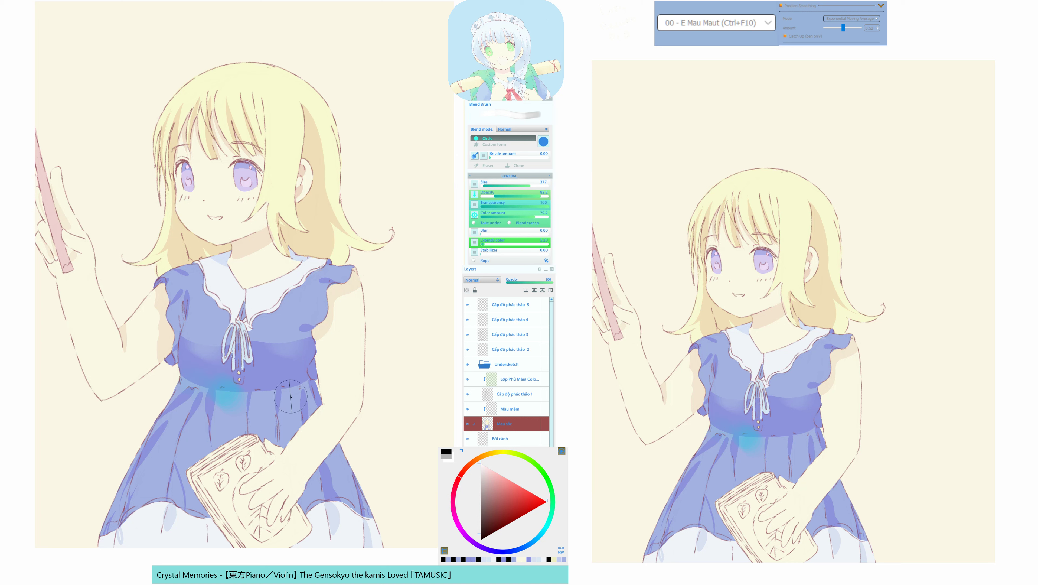
{"action": "key", "text": "ctrl+z"}
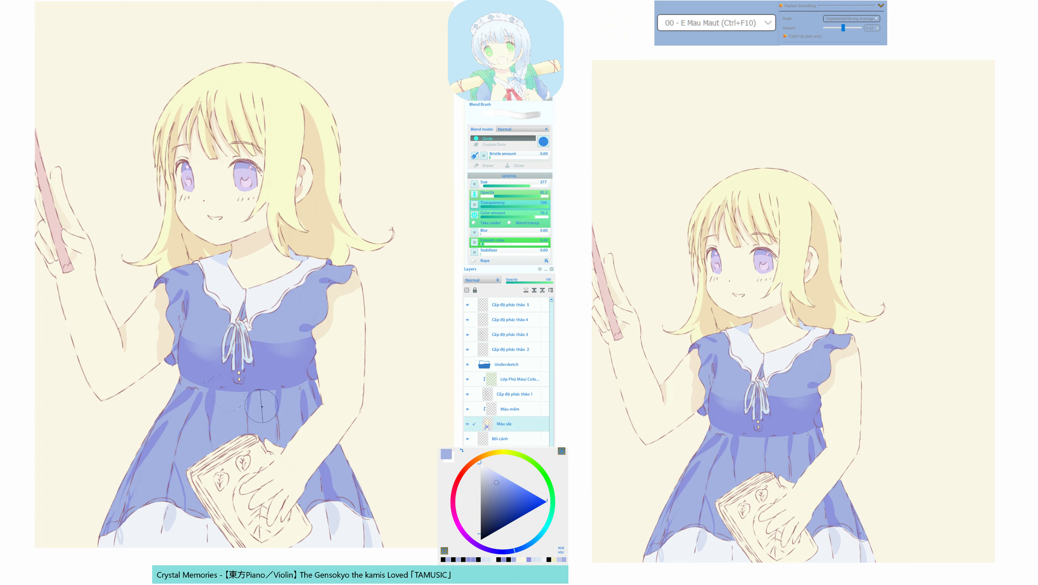
{"action": "left_click", "coordinate": [261, 410], "text": "alt"}
{"action": "left_click", "coordinate": [231, 404], "text": "alt"}
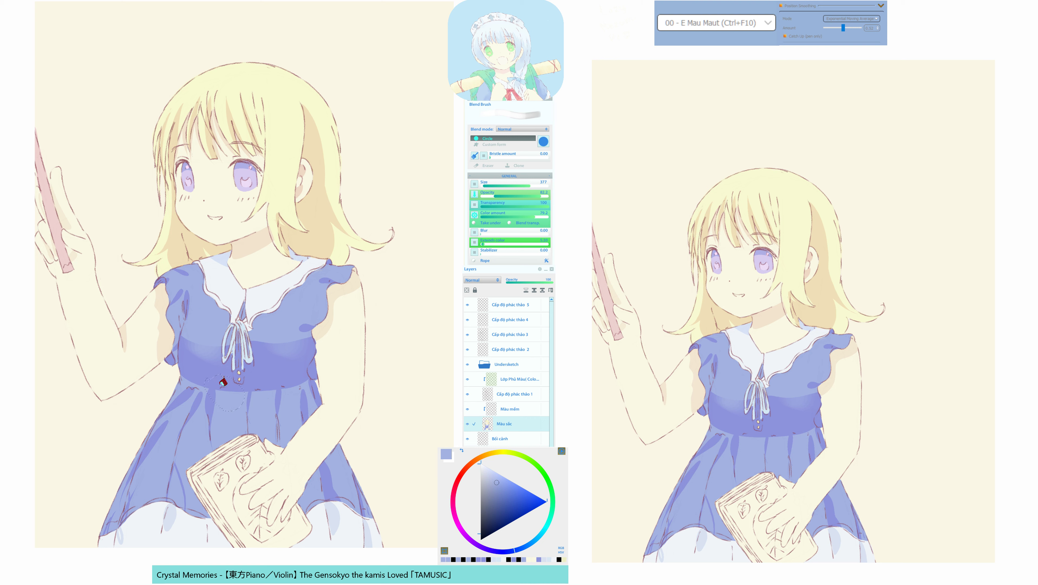
{"action": "left_click_drag", "start_coordinate": [221, 379], "coordinate": [295, 444]}
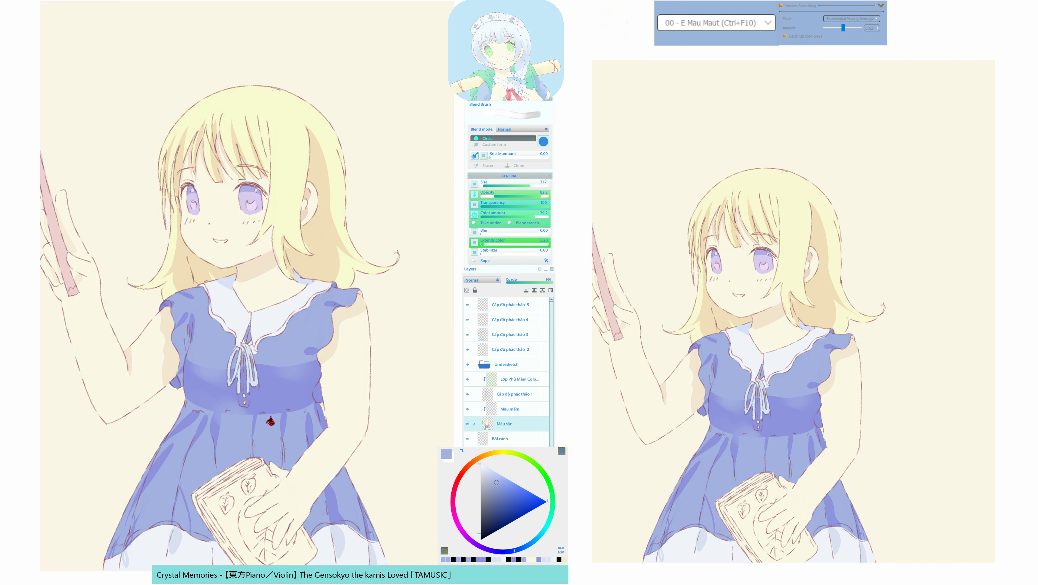
Paint a soft selection patch on the waist band between the bow and the raised arm, fill it with sampled band blue, and check the drawing mirrored.
{"action": "key", "text": "e"}
{"action": "key", "text": "F10"}
{"action": "mouse_move", "coordinate": [194, 373]}
{"action": "left_mouse_down"}
{"action": "mouse_move", "coordinate": [313, 376]}
{"action": "mouse_move", "coordinate": [207, 383]}
{"action": "mouse_move", "coordinate": [237, 382]}
{"action": "mouse_move", "coordinate": [187, 372]}
{"action": "mouse_move", "coordinate": [238, 406]}
{"action": "left_mouse_up"}
{"action": "key", "text": "ctrl+F10"}
{"action": "left_click", "coordinate": [237, 406], "text": "alt"}
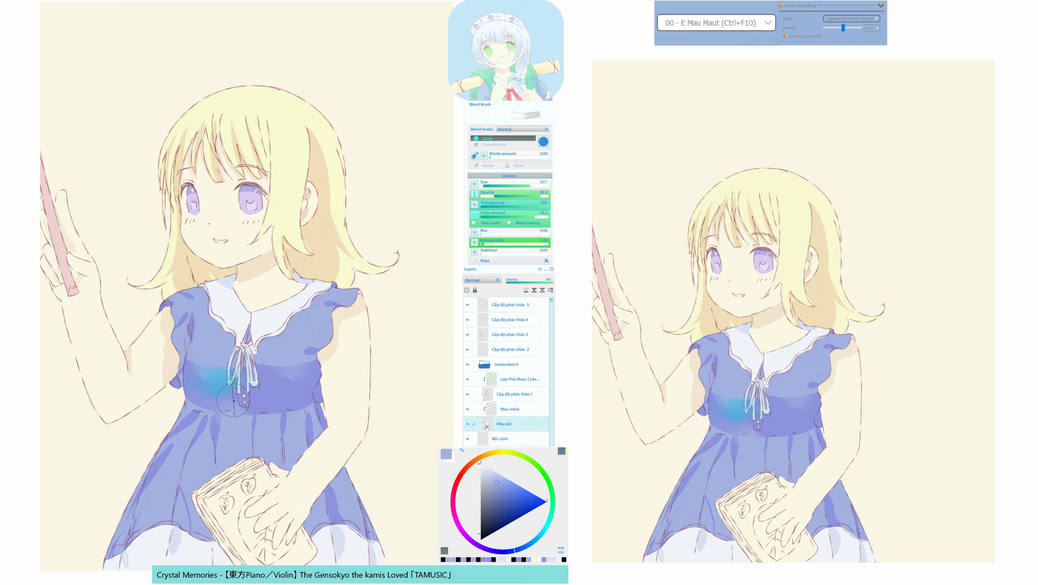
{"action": "left_click", "coordinate": [209, 381], "text": "alt"}
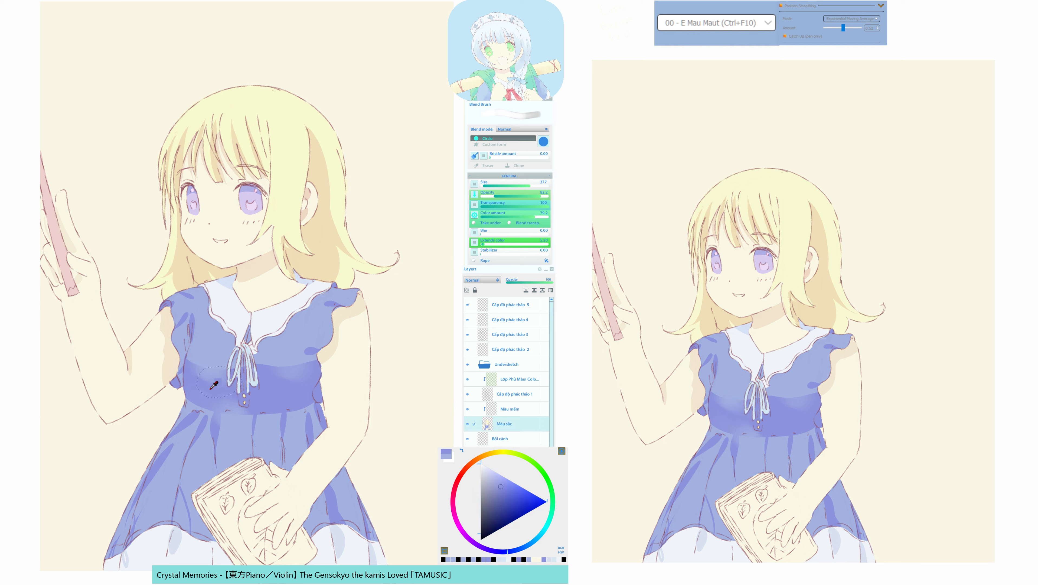
{"action": "left_click", "coordinate": [275, 383], "text": "alt"}
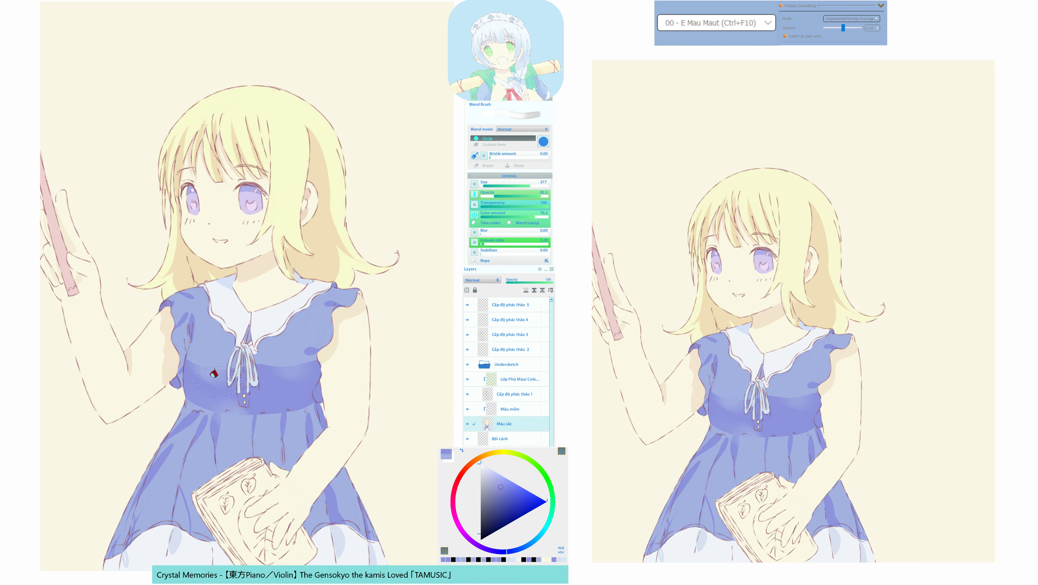
{"action": "mouse_move", "coordinate": [213, 377]}
{"action": "left_mouse_down"}
{"action": "mouse_move", "coordinate": [228, 391]}
{"action": "mouse_move", "coordinate": [205, 371]}
{"action": "left_mouse_up"}
{"action": "left_click_drag", "start_coordinate": [210, 379], "coordinate": [206, 394]}
{"action": "key", "text": "h"}
{"action": "key", "text": "h"}
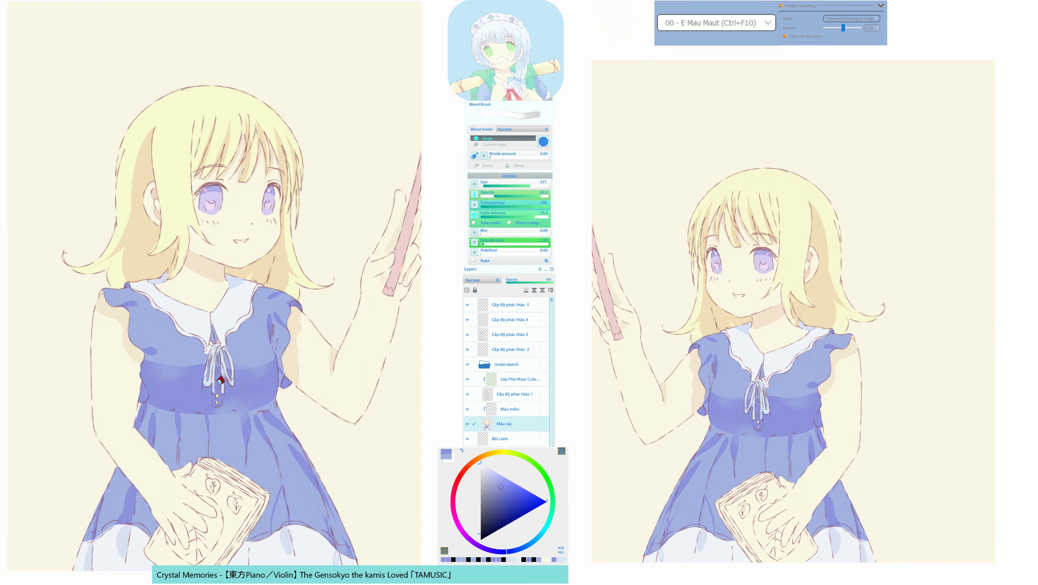
Paint a soft selection patch across the waist seam on the book-holding arm's side and fill it with light blue sampled from the skirt.
{"action": "left_click_drag", "start_coordinate": [318, 352], "coordinate": [276, 373]}
{"action": "key", "text": "q"}
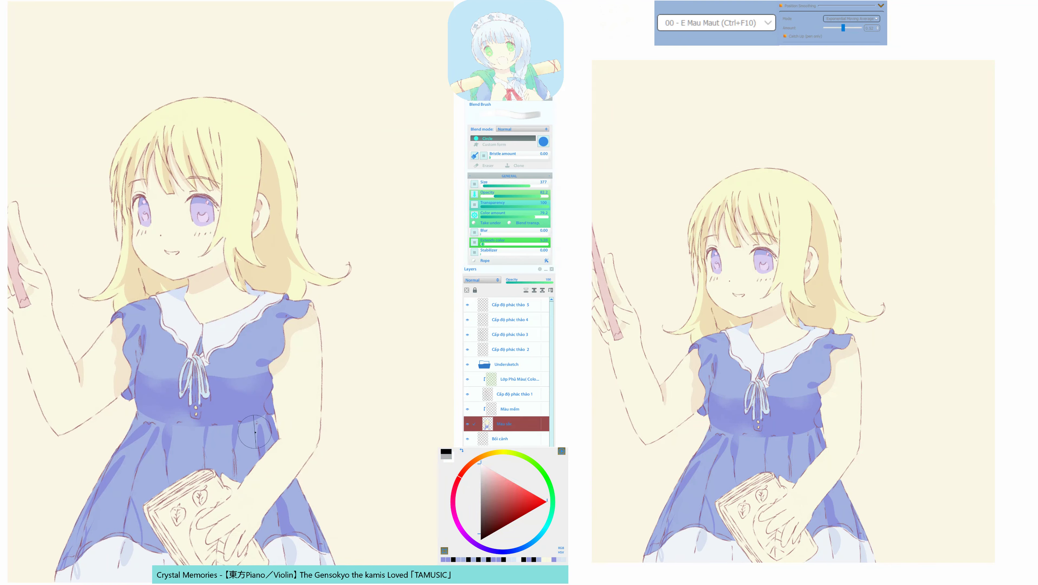
{"action": "left_click", "coordinate": [236, 411]}
{"action": "mouse_move", "coordinate": [258, 429]}
{"action": "left_mouse_down"}
{"action": "mouse_move", "coordinate": [217, 394]}
{"action": "mouse_move", "coordinate": [250, 433]}
{"action": "mouse_move", "coordinate": [224, 421]}
{"action": "mouse_move", "coordinate": [216, 398]}
{"action": "left_mouse_up"}
{"action": "key", "text": "q"}
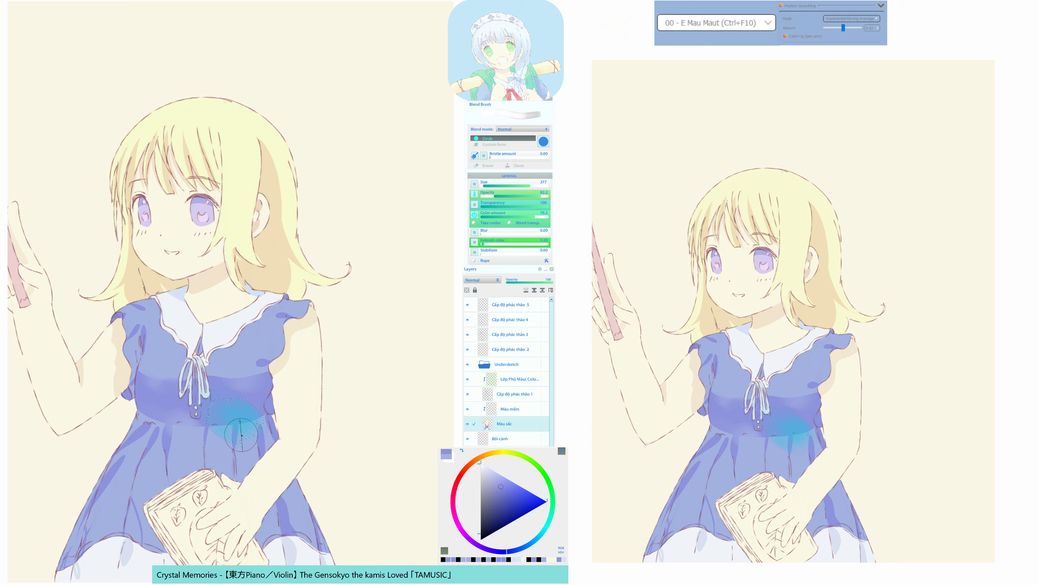
{"action": "left_click", "coordinate": [248, 443], "text": "alt"}
{"action": "left_click_drag", "start_coordinate": [248, 431], "coordinate": [307, 488]}
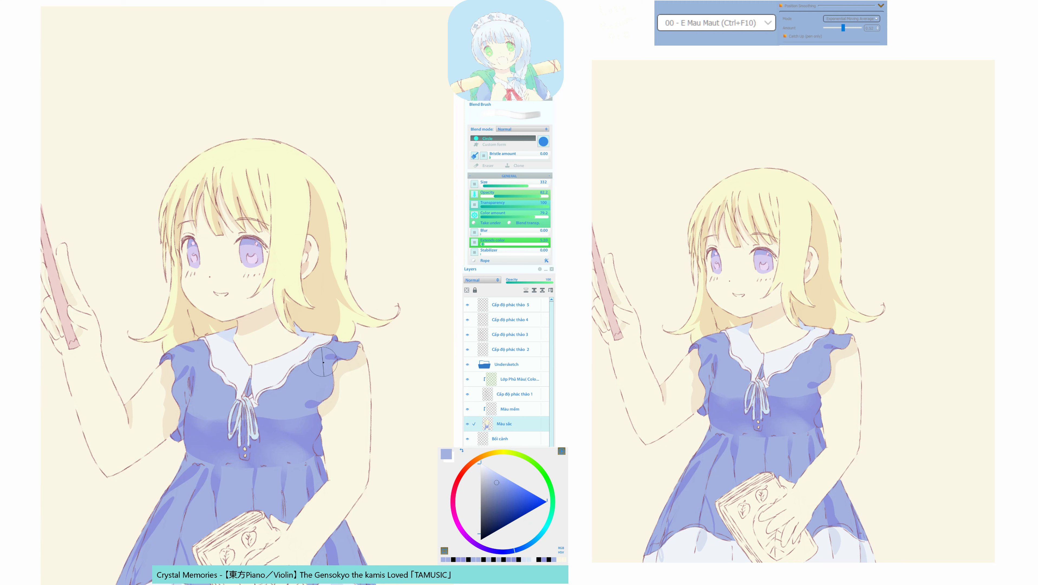
Paint soft selection patches on the dress's shoulders, the chest beside the bow, and the skirt folds below the waist seam.
{"action": "mouse_move", "coordinate": [319, 362]}
{"action": "left_mouse_down"}
{"action": "mouse_move", "coordinate": [342, 358]}
{"action": "mouse_move", "coordinate": [313, 363]}
{"action": "left_mouse_up"}
{"action": "key", "text": "alt"}
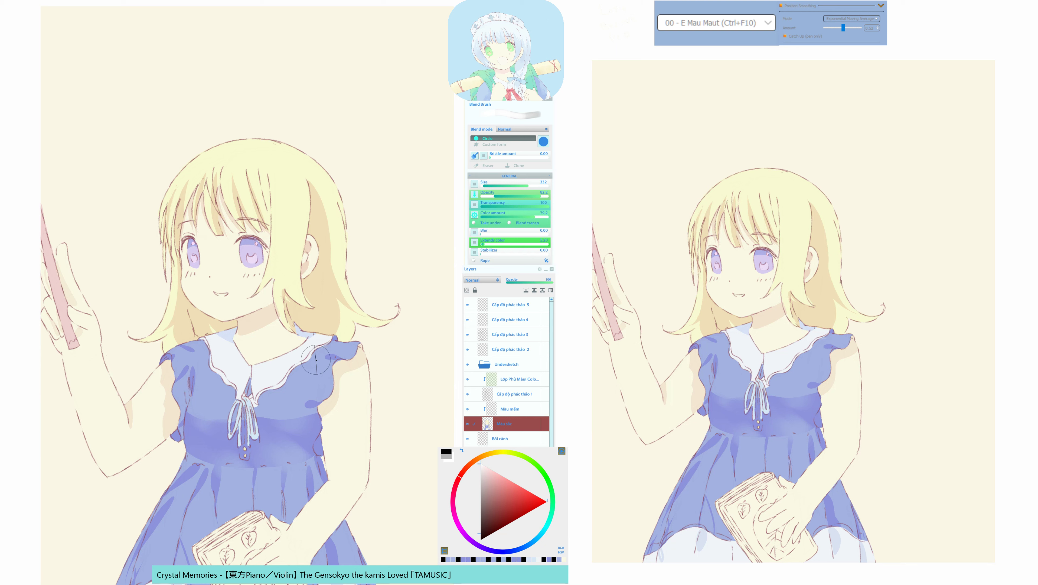
{"action": "mouse_move", "coordinate": [323, 364]}
{"action": "left_mouse_down"}
{"action": "mouse_move", "coordinate": [314, 361]}
{"action": "mouse_move", "coordinate": [330, 356]}
{"action": "left_mouse_up"}
{"action": "left_click_drag", "start_coordinate": [293, 397], "coordinate": [314, 403]}
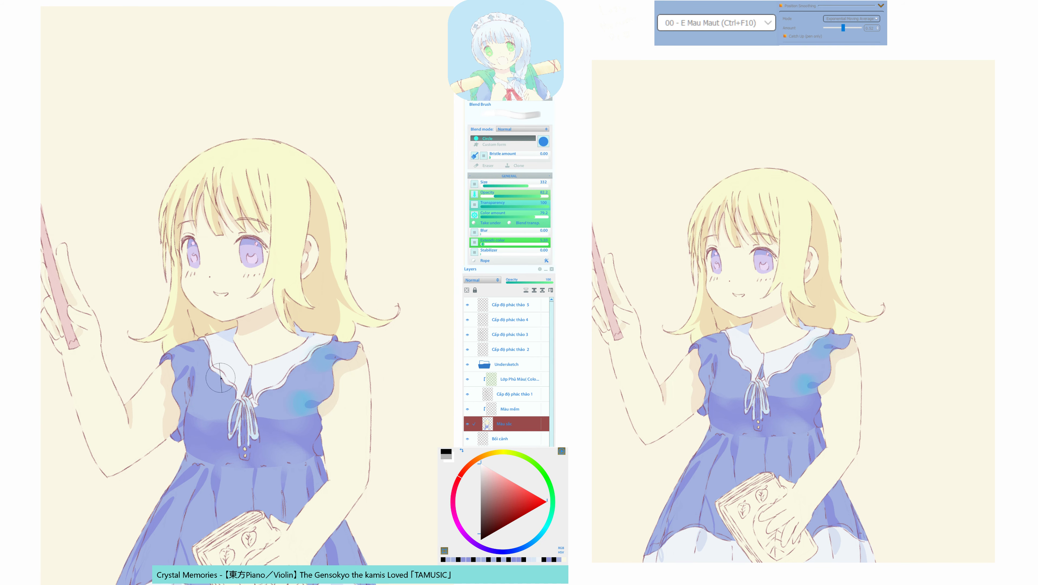
{"action": "mouse_move", "coordinate": [221, 378]}
{"action": "left_mouse_down"}
{"action": "mouse_move", "coordinate": [197, 360]}
{"action": "mouse_move", "coordinate": [195, 377]}
{"action": "mouse_move", "coordinate": [191, 352]}
{"action": "left_mouse_up"}
{"action": "left_click_drag", "start_coordinate": [226, 446], "coordinate": [241, 377]}
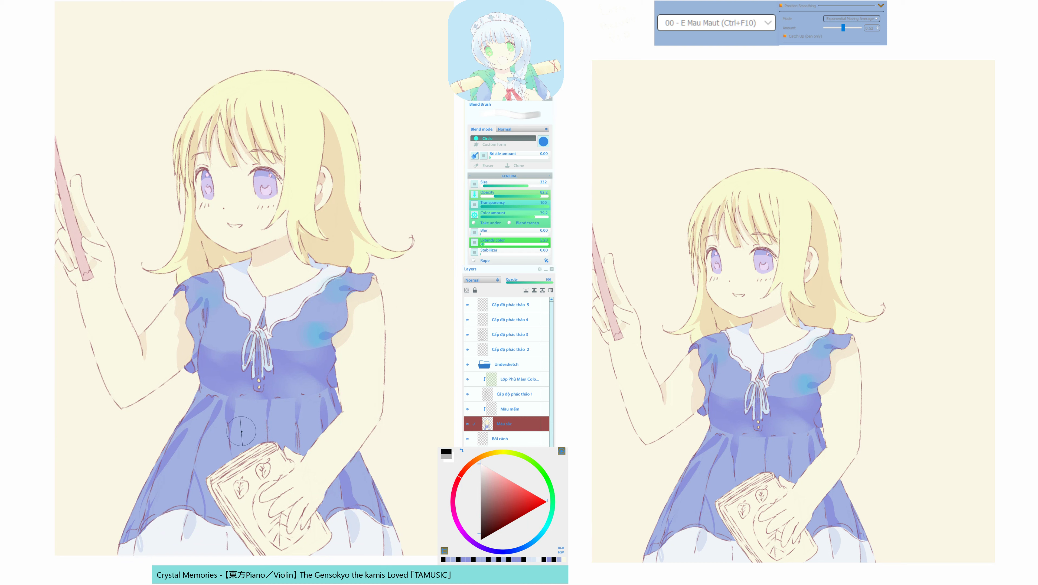
{"action": "mouse_move", "coordinate": [242, 431]}
{"action": "left_mouse_down"}
{"action": "mouse_move", "coordinate": [215, 389]}
{"action": "mouse_move", "coordinate": [204, 407]}
{"action": "mouse_move", "coordinate": [229, 418]}
{"action": "mouse_move", "coordinate": [179, 443]}
{"action": "mouse_move", "coordinate": [214, 444]}
{"action": "left_mouse_up"}
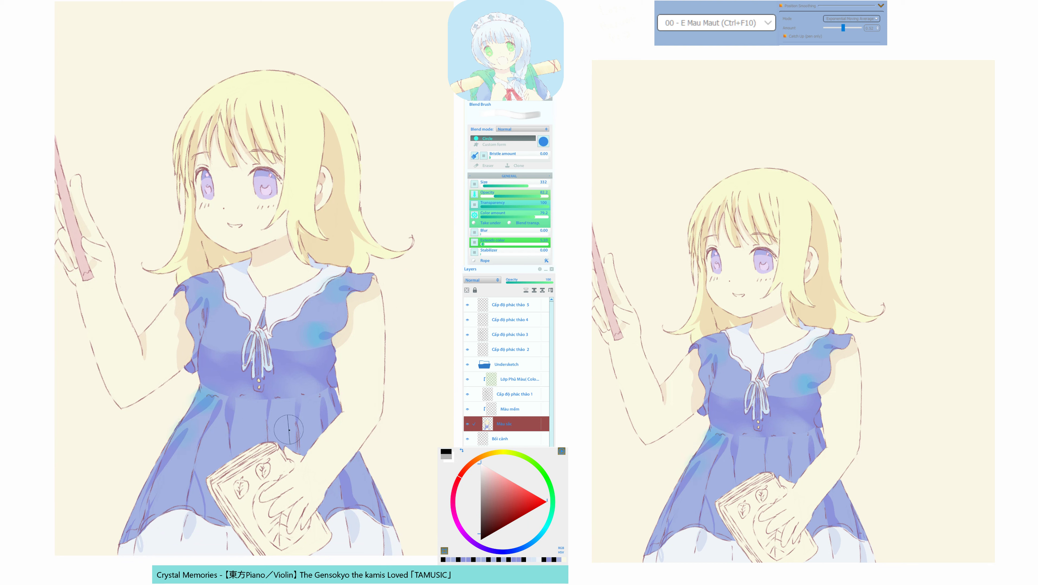
{"action": "mouse_move", "coordinate": [288, 430]}
{"action": "left_mouse_down"}
{"action": "mouse_move", "coordinate": [322, 393]}
{"action": "mouse_move", "coordinate": [340, 424]}
{"action": "left_mouse_up"}
{"action": "mouse_move", "coordinate": [350, 478]}
{"action": "left_mouse_down"}
{"action": "mouse_move", "coordinate": [349, 499]}
{"action": "mouse_move", "coordinate": [352, 472]}
{"action": "left_mouse_up"}
Fill the selected patches along the upper skirt with light blue sampled from the skirt.
{"action": "left_click", "coordinate": [356, 488], "text": "alt"}
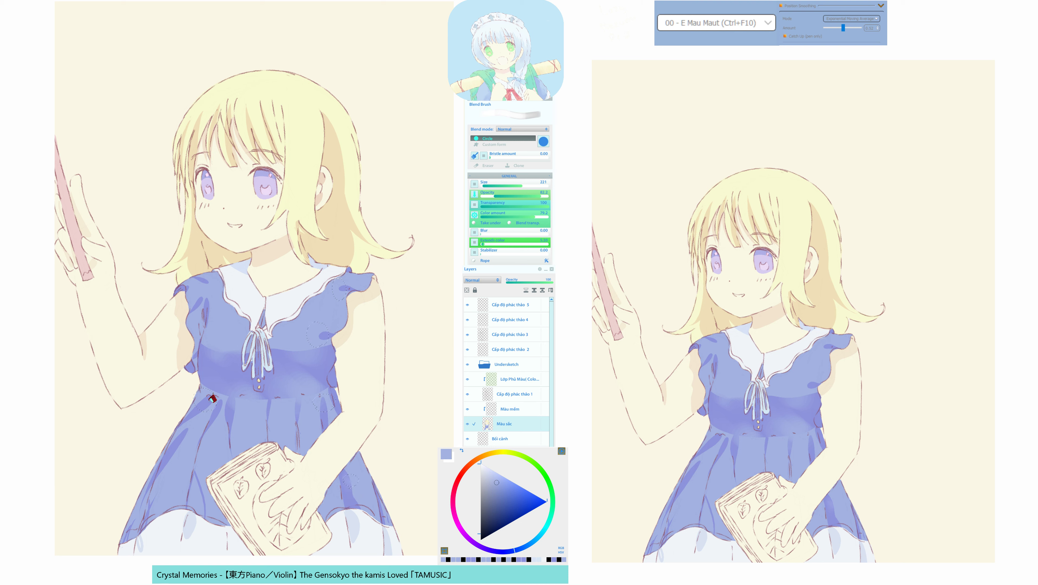
{"action": "left_click", "coordinate": [212, 398]}
{"action": "left_click", "coordinate": [205, 399]}
{"action": "mouse_move", "coordinate": [289, 429]}
{"action": "left_mouse_down"}
{"action": "mouse_move", "coordinate": [221, 408]}
{"action": "mouse_move", "coordinate": [277, 434]}
{"action": "left_mouse_up"}
{"action": "left_click_drag", "start_coordinate": [277, 398], "coordinate": [268, 399]}
{"action": "scroll", "coordinate": [268, 398], "scroll_direction": "up", "scroll_amount": 5}
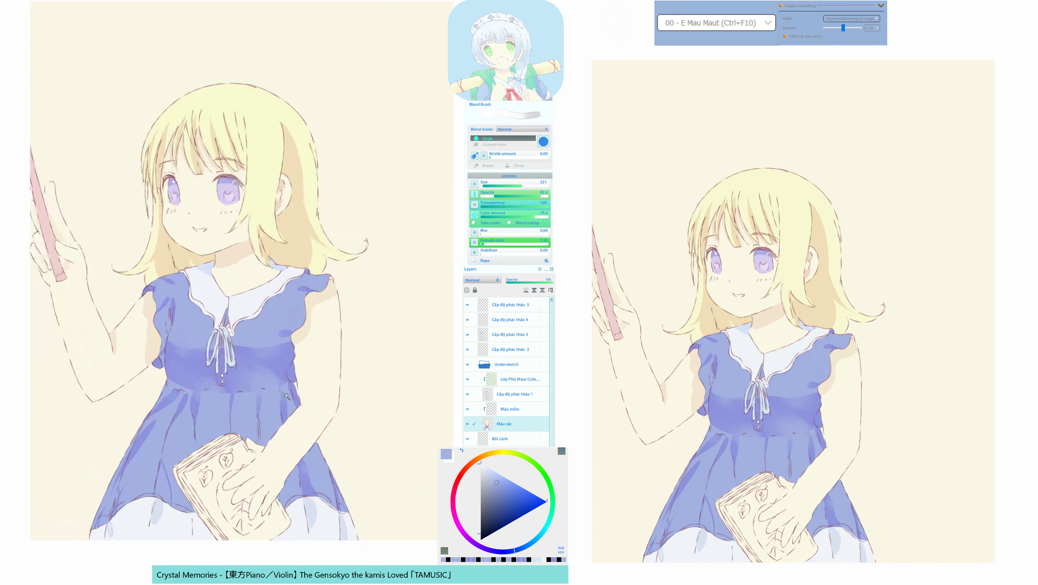
Sample the waist band's deeper blue and smooth the band between the bow and the book-holding arm with the Blend Brush.
{"action": "key", "text": "F10"}
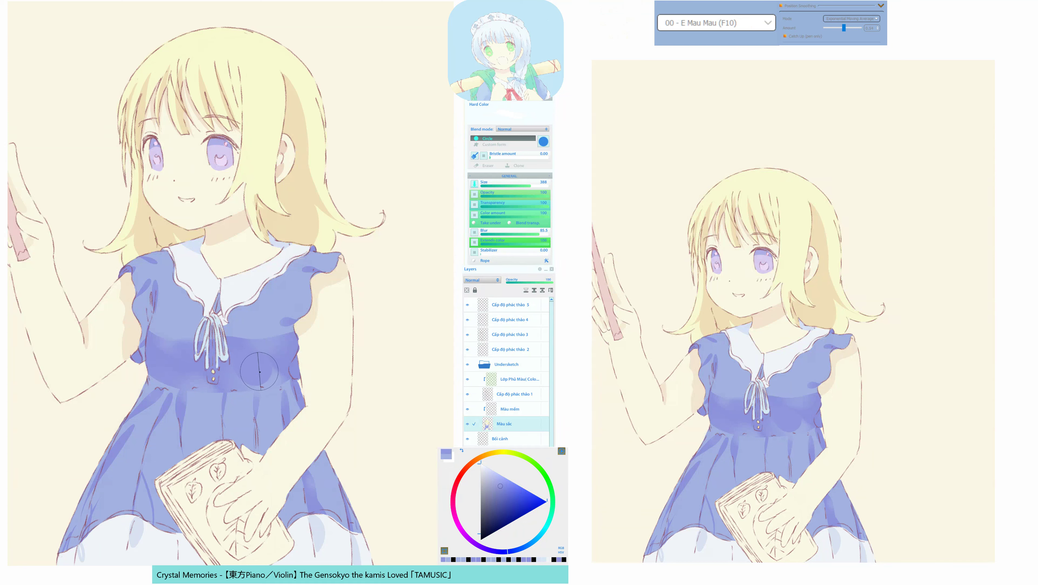
{"action": "key", "text": "ctrl+F10"}
{"action": "left_click", "coordinate": [242, 355], "text": "alt"}
{"action": "mouse_move", "coordinate": [245, 357]}
{"action": "left_mouse_down"}
{"action": "mouse_move", "coordinate": [290, 387]}
{"action": "mouse_move", "coordinate": [244, 358]}
{"action": "mouse_move", "coordinate": [288, 389]}
{"action": "left_mouse_up"}
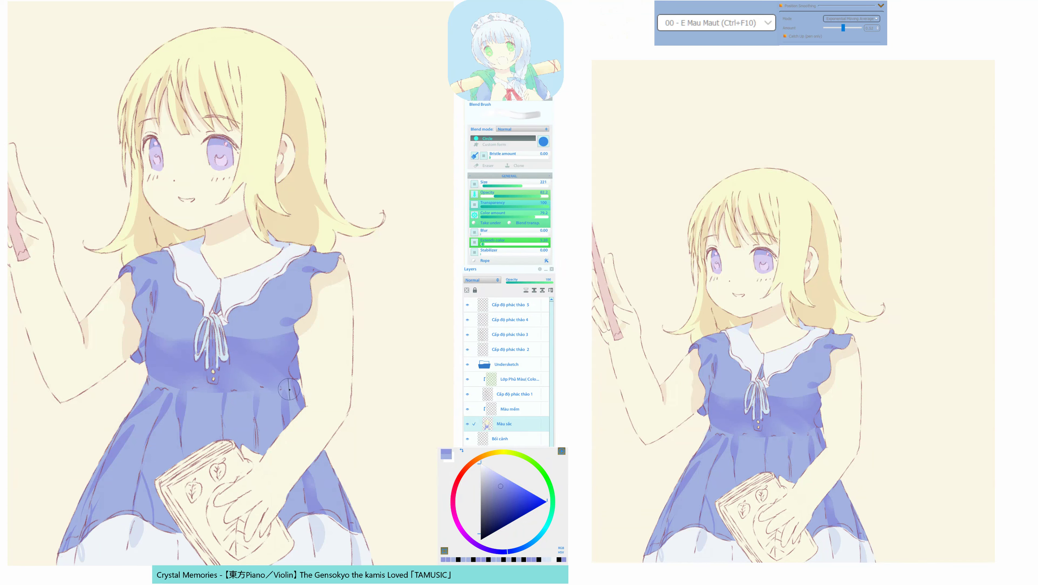
{"action": "left_click", "coordinate": [275, 364], "text": "alt"}
{"action": "left_click", "coordinate": [242, 361], "text": "alt"}
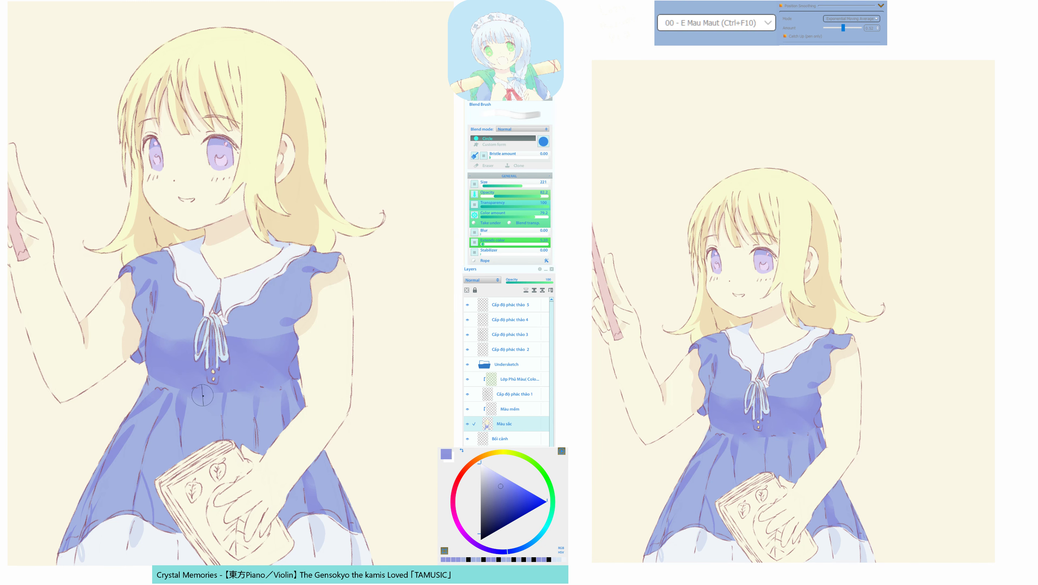
Blend the waist band's deeper blue down across the seam into the skirt's folds below the bow.
{"action": "left_click_drag", "start_coordinate": [235, 425], "coordinate": [276, 450]}
{"action": "left_click_drag", "start_coordinate": [202, 391], "coordinate": [223, 427]}
{"action": "left_click", "coordinate": [233, 400], "text": "alt"}
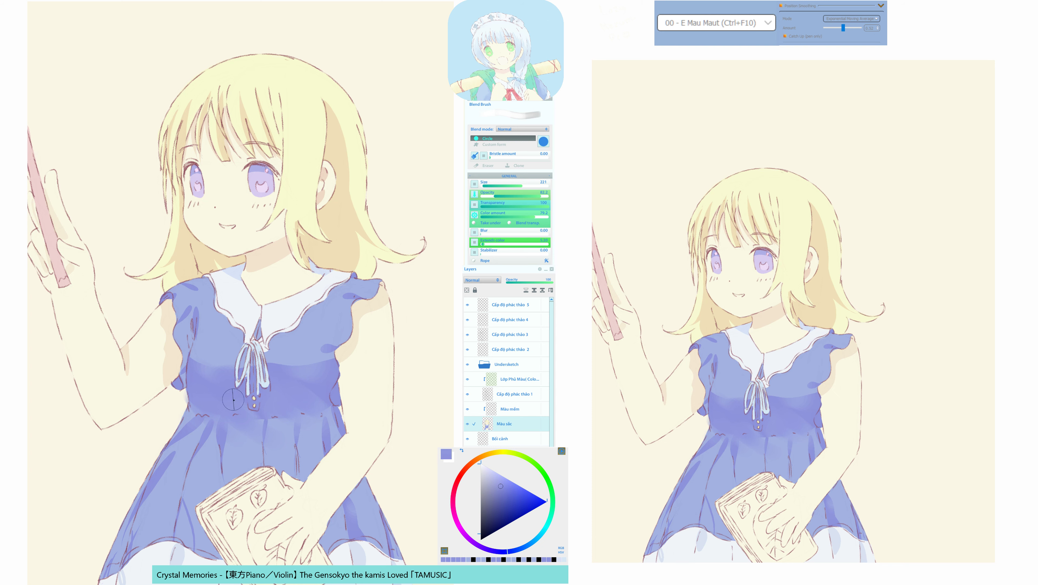
{"action": "left_click", "coordinate": [234, 398], "text": "alt"}
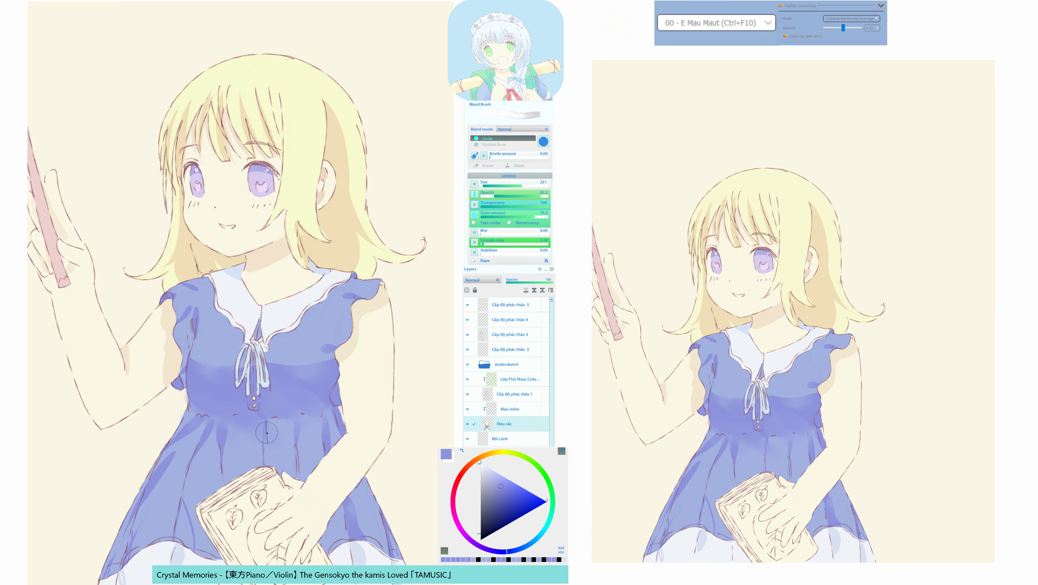
{"action": "left_click_drag", "start_coordinate": [281, 433], "coordinate": [295, 471]}
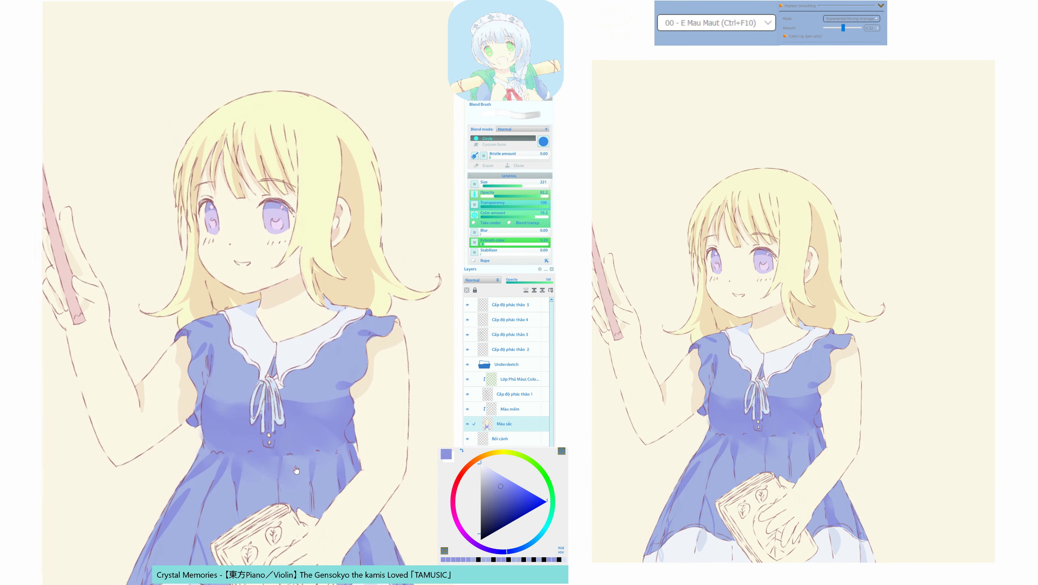
{"action": "left_click", "coordinate": [221, 422]}
{"action": "left_click_drag", "start_coordinate": [296, 470], "coordinate": [181, 382]}
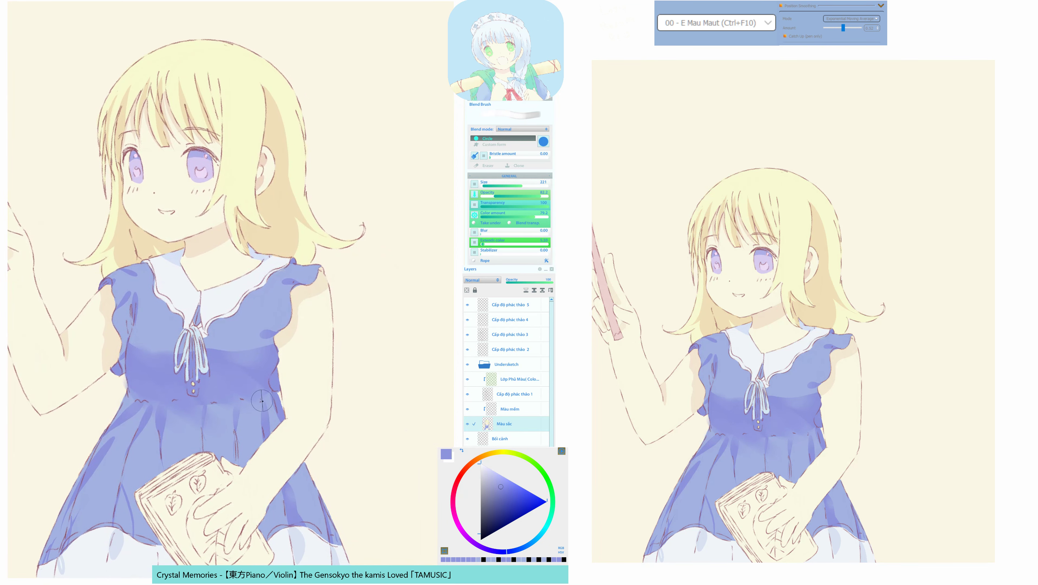
Resample the band's deeper blue and blend it over the waist seam next to the book-holding arm.
{"action": "left_click", "coordinate": [255, 375], "text": "alt"}
{"action": "left_click", "coordinate": [259, 380], "text": "alt"}
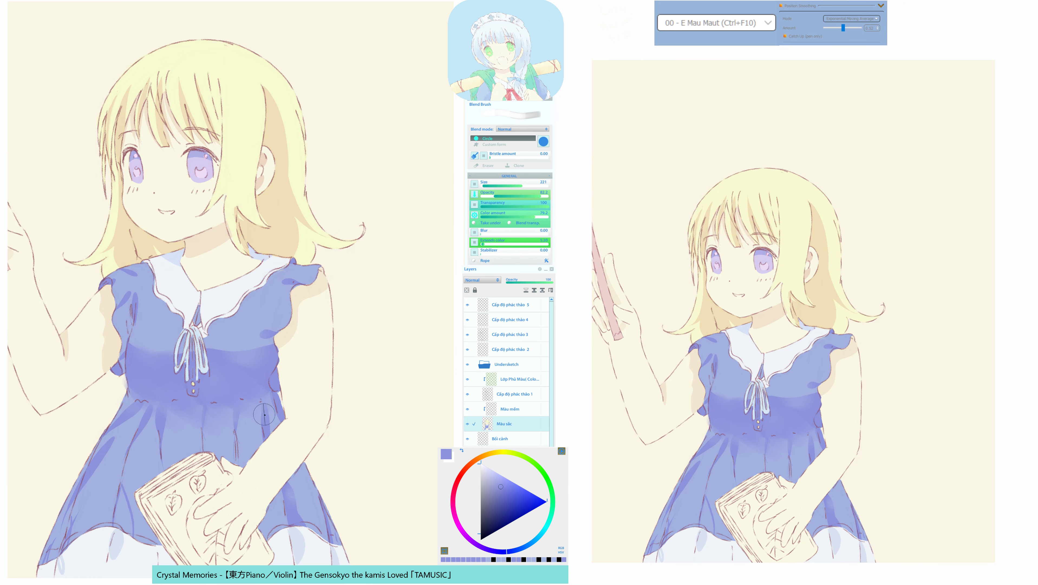
{"action": "left_click_drag", "start_coordinate": [300, 420], "coordinate": [297, 453]}
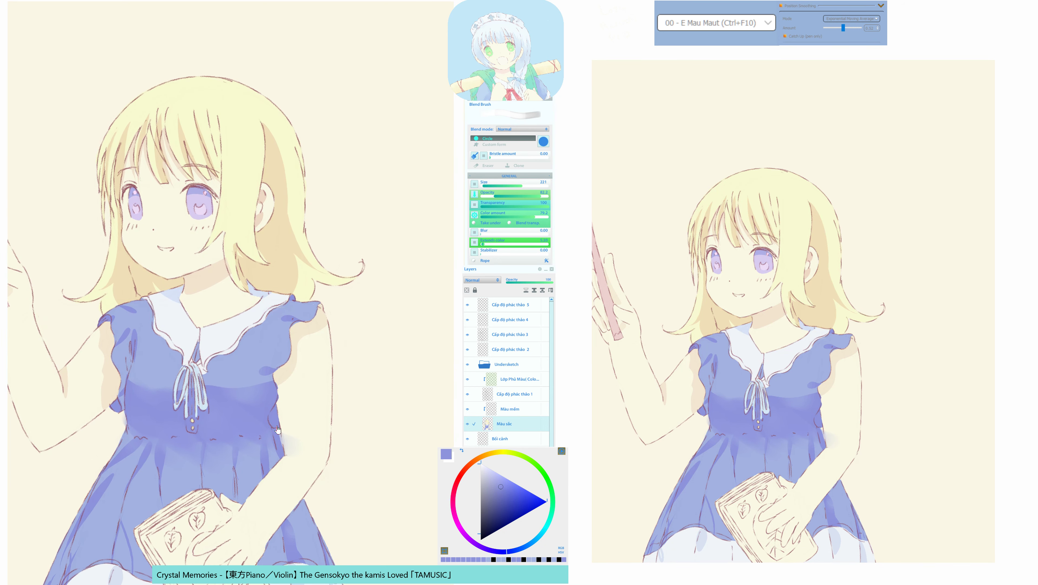
{"action": "left_click_drag", "start_coordinate": [269, 411], "coordinate": [270, 445]}
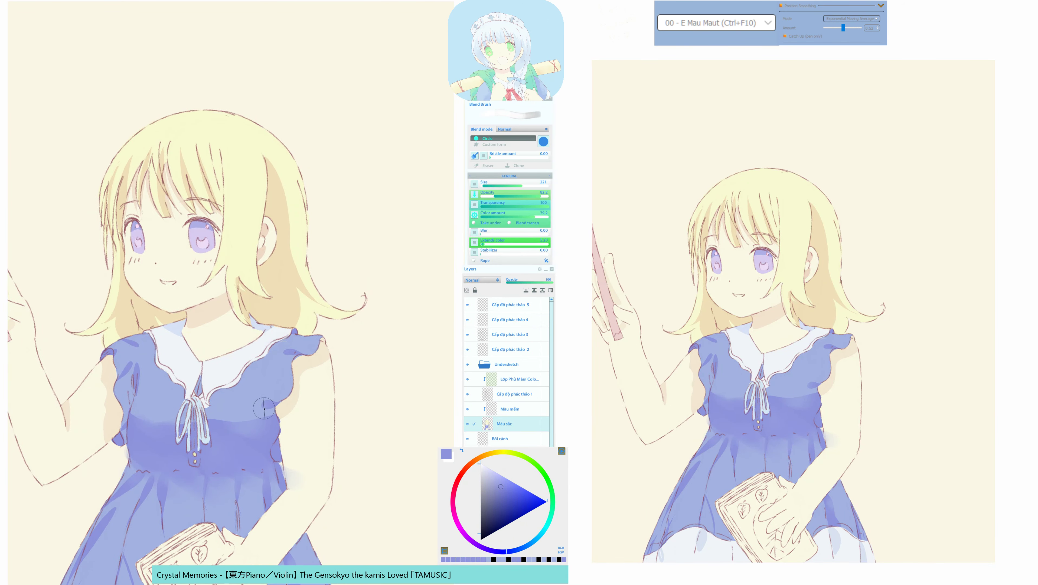
Paint soft selection patches on the chest and shoulder of the book-holding arm's side and fill them with light blue sampled from the chest.
{"action": "key", "text": "alt"}
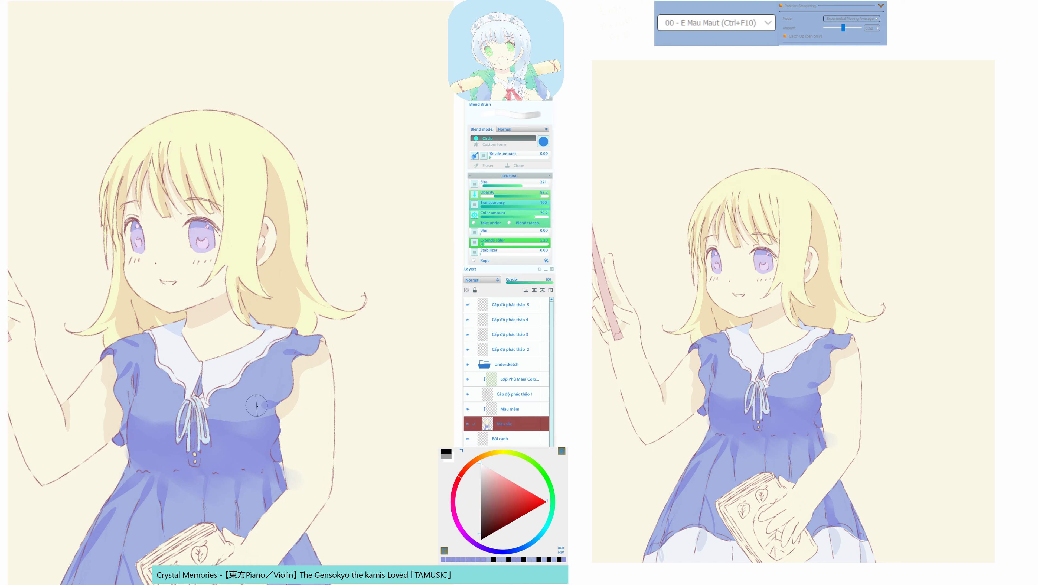
{"action": "left_click_drag", "start_coordinate": [276, 404], "coordinate": [256, 404]}
{"action": "mouse_move", "coordinate": [284, 363]}
{"action": "left_mouse_down"}
{"action": "mouse_move", "coordinate": [291, 353]}
{"action": "mouse_move", "coordinate": [283, 376]}
{"action": "left_mouse_up"}
{"action": "mouse_move", "coordinate": [280, 360]}
{"action": "left_mouse_down"}
{"action": "mouse_move", "coordinate": [297, 342]}
{"action": "mouse_move", "coordinate": [277, 360]}
{"action": "mouse_move", "coordinate": [297, 339]}
{"action": "mouse_move", "coordinate": [275, 366]}
{"action": "mouse_move", "coordinate": [285, 353]}
{"action": "left_mouse_up"}
{"action": "key", "text": "q"}
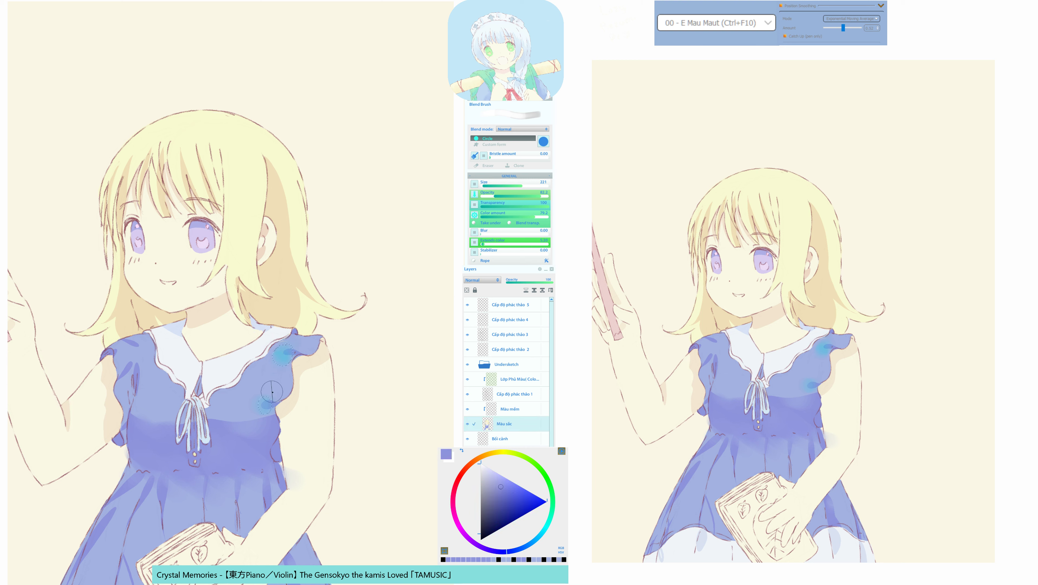
{"action": "left_click", "coordinate": [262, 394], "text": "alt"}
{"action": "left_click_drag", "start_coordinate": [261, 393], "coordinate": [268, 405]}
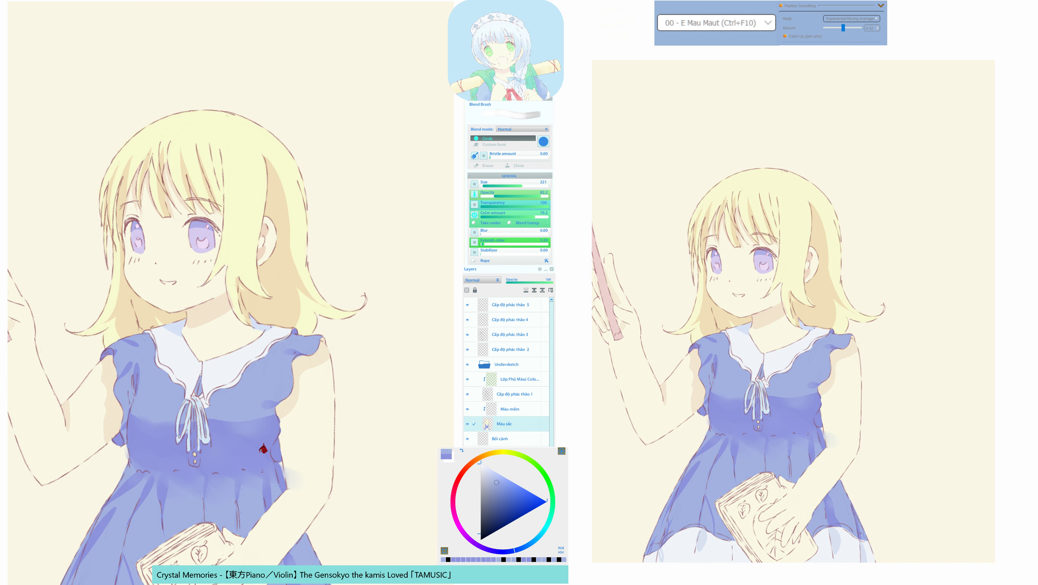
Paint a soft selection patch along the skirt fold beside the book's upper corner and fill it with the skirt's light blue.
{"action": "mouse_move", "coordinate": [241, 453]}
{"action": "left_mouse_down"}
{"action": "mouse_move", "coordinate": [266, 412]}
{"action": "mouse_move", "coordinate": [258, 366]}
{"action": "mouse_move", "coordinate": [243, 380]}
{"action": "left_mouse_up"}
{"action": "left_click_drag", "start_coordinate": [154, 433], "coordinate": [146, 437]}
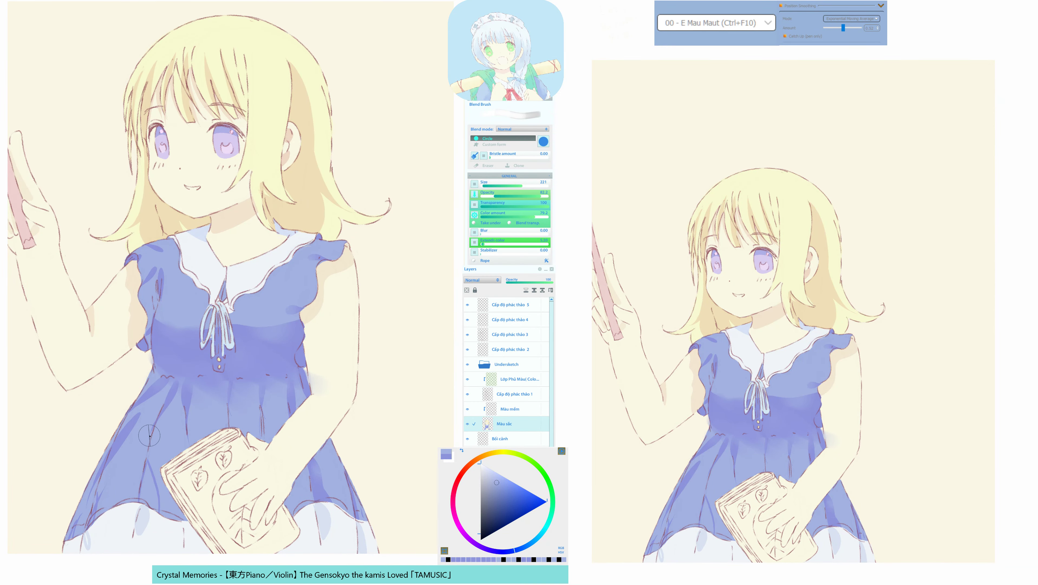
{"action": "key", "text": "q"}
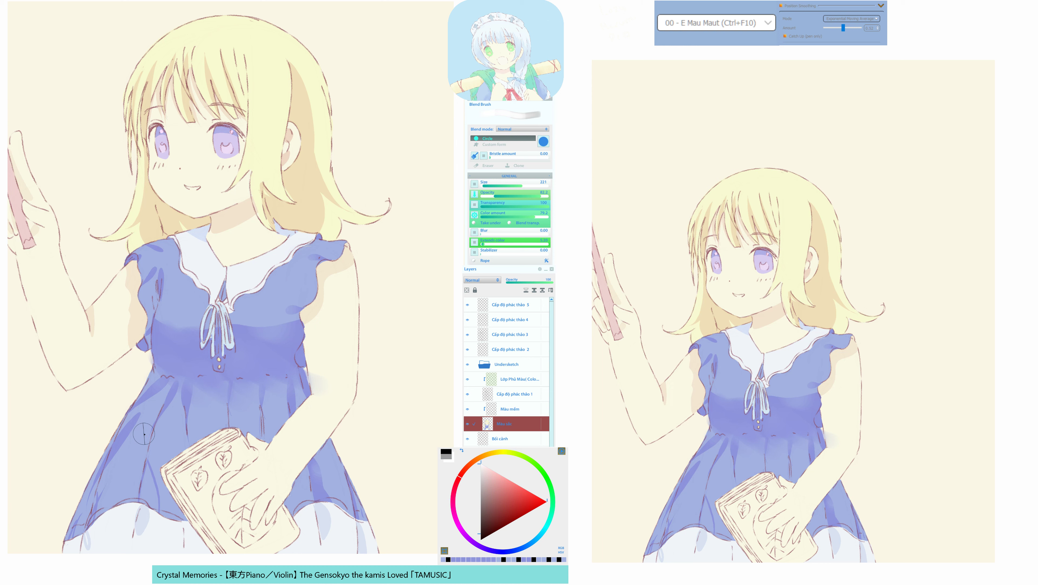
{"action": "key", "text": "q"}
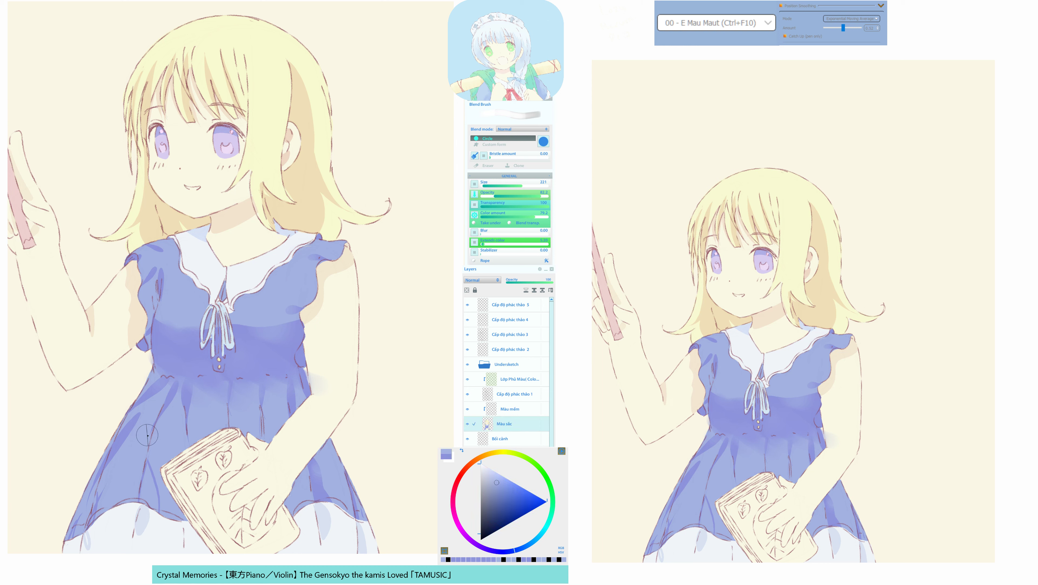
{"action": "key", "text": "d"}
{"action": "mouse_move", "coordinate": [145, 444]}
{"action": "left_mouse_down"}
{"action": "mouse_move", "coordinate": [174, 395]}
{"action": "mouse_move", "coordinate": [141, 452]}
{"action": "mouse_move", "coordinate": [173, 397]}
{"action": "left_mouse_up"}
{"action": "key", "text": "q"}
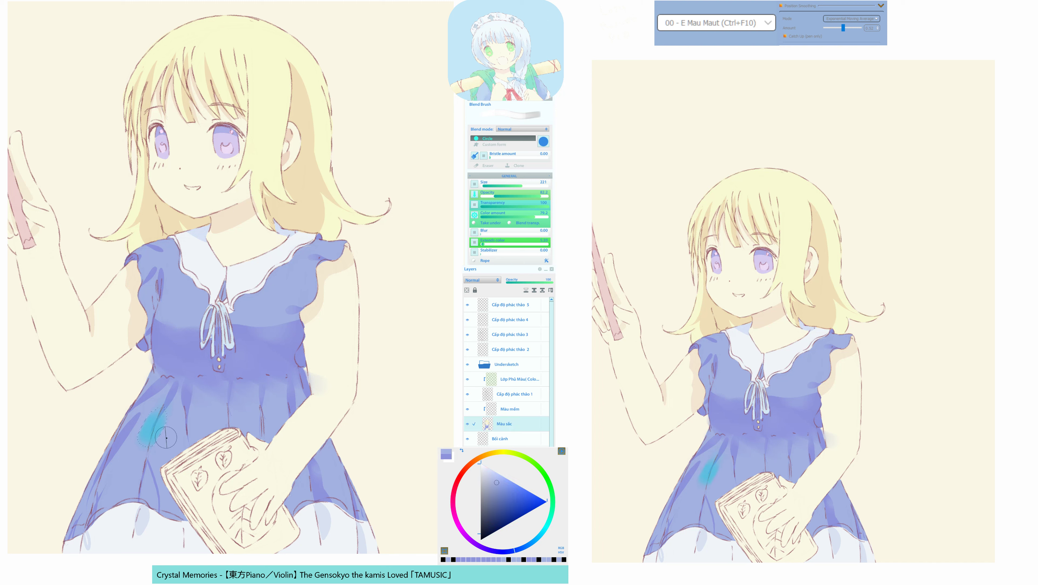
{"action": "left_click", "coordinate": [173, 434], "text": "alt"}
{"action": "left_click", "coordinate": [167, 413], "text": "alt"}
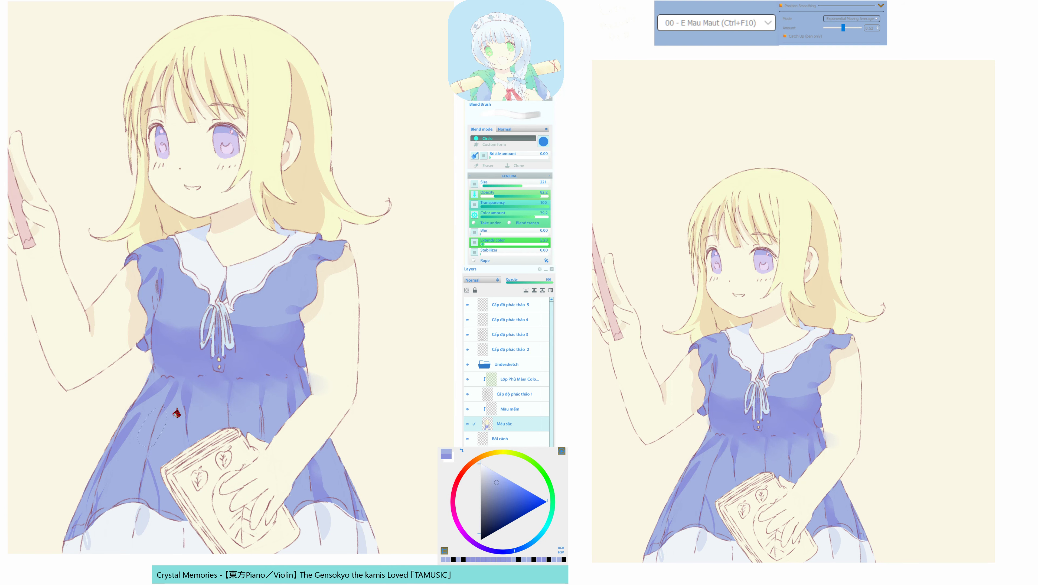
Sample the waist band's deeper blue and fill the skirt fold beside the book's lower edge with it.
{"action": "left_click_drag", "start_coordinate": [193, 450], "coordinate": [181, 398]}
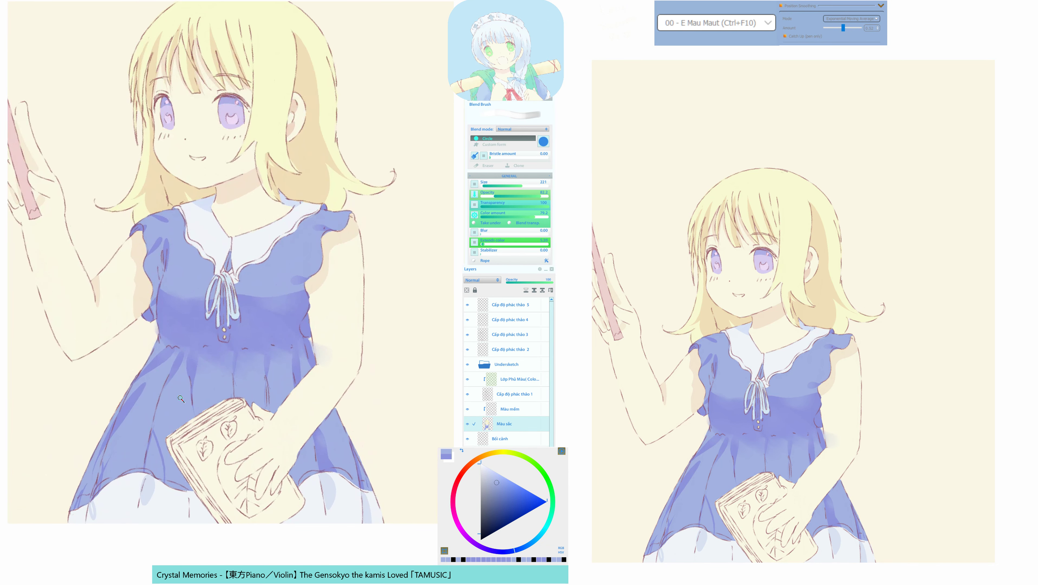
{"action": "left_click", "coordinate": [285, 320]}
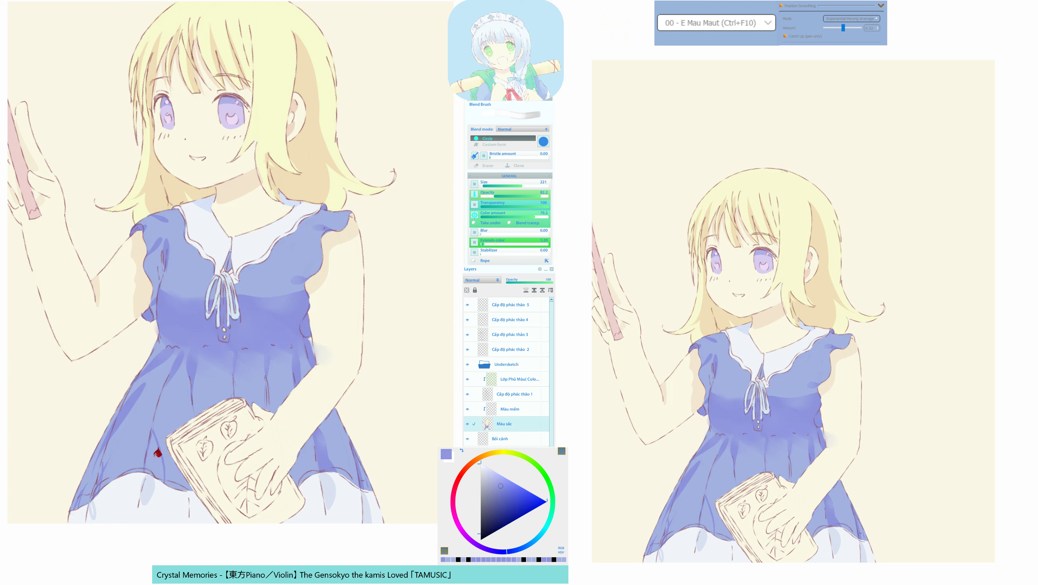
{"action": "left_click_drag", "start_coordinate": [158, 460], "coordinate": [167, 474]}
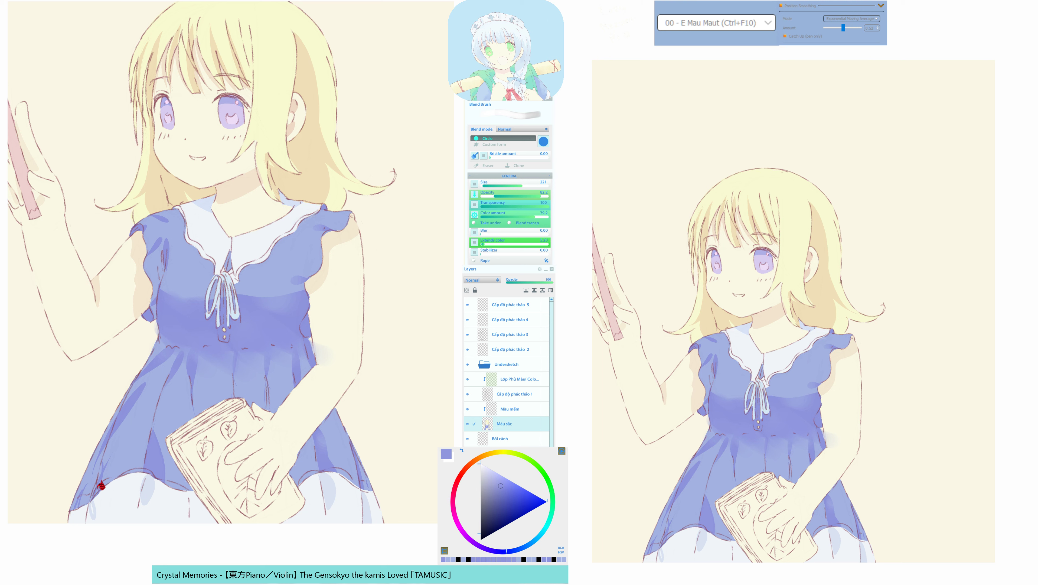
Touch up the skirt's hem corner on the raised arm's side with sampled deeper blue and light blue, using the Hard Color brush.
{"action": "key", "text": "F10"}
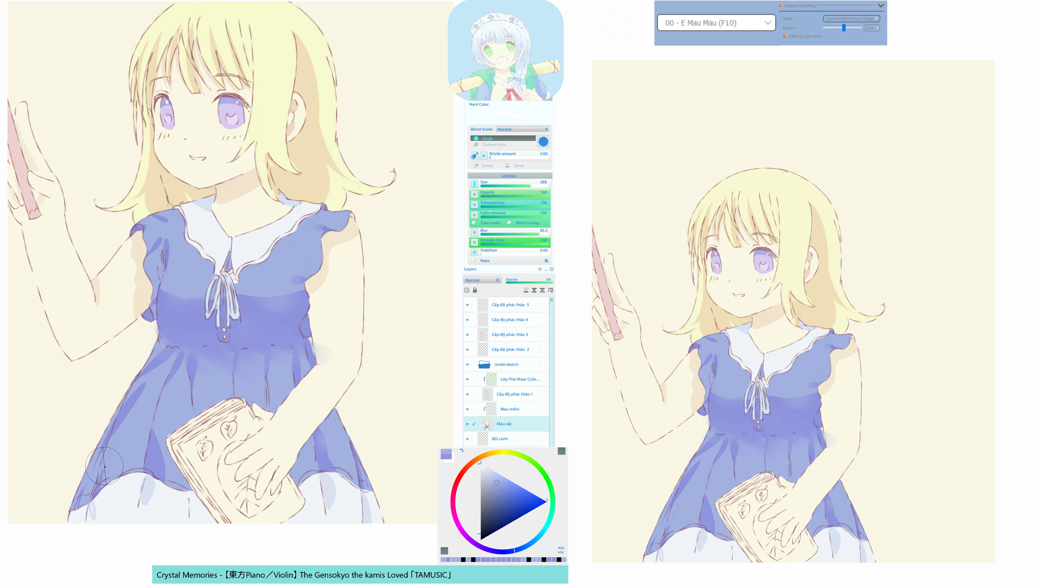
{"action": "mouse_move", "coordinate": [207, 430]}
{"action": "left_mouse_down"}
{"action": "mouse_move", "coordinate": [221, 455]}
{"action": "mouse_move", "coordinate": [243, 414]}
{"action": "left_mouse_up"}
{"action": "left_click_drag", "start_coordinate": [173, 446], "coordinate": [128, 473]}
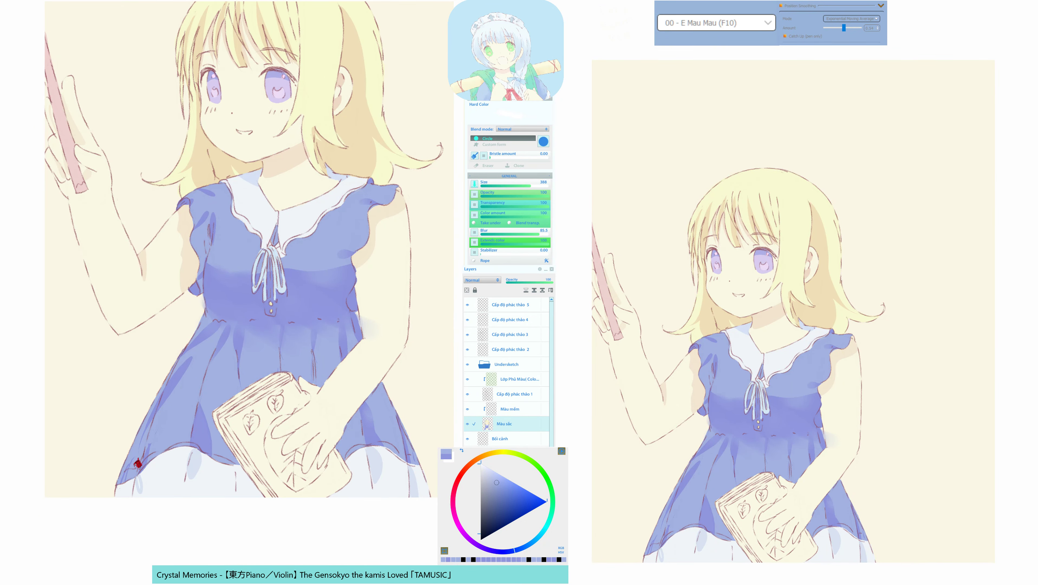
{"action": "left_click", "coordinate": [128, 473], "text": "alt"}
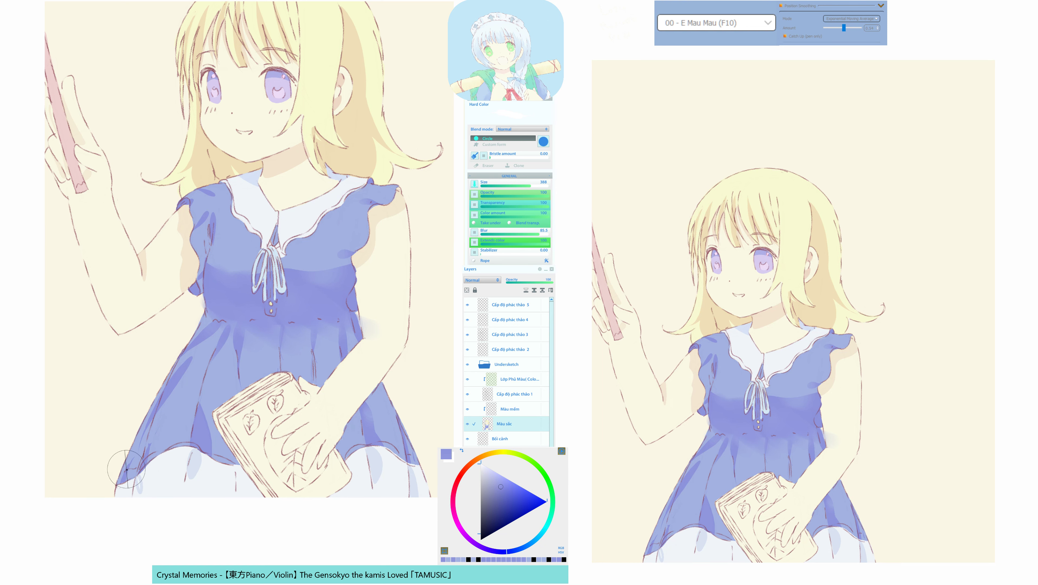
{"action": "left_click", "coordinate": [129, 461], "text": "alt"}
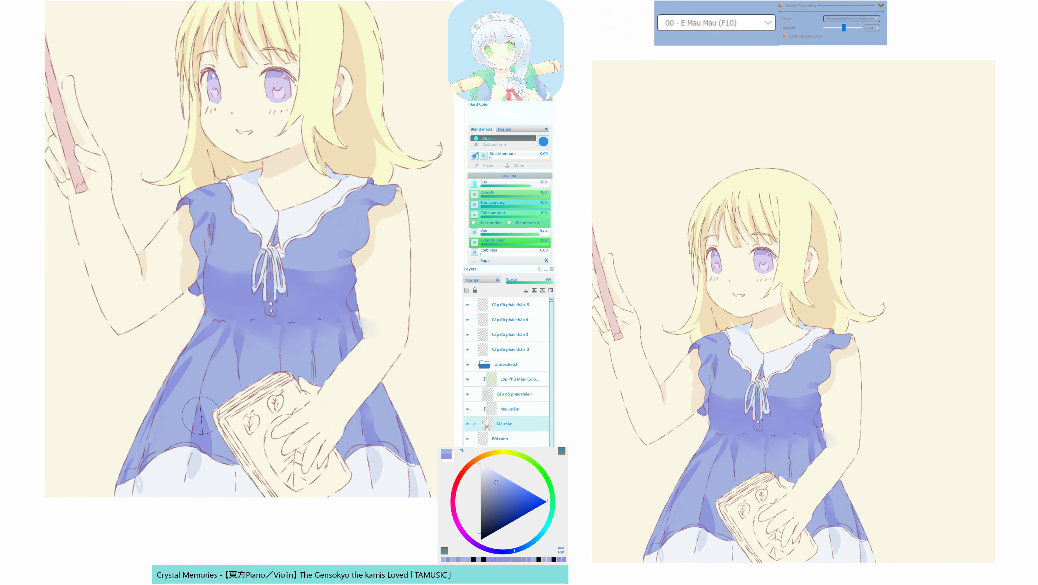
Paint a soft selection patch on the shoulder of the raised arm's side with the Blend Brush and fill it with the dress's light blue.
{"action": "mouse_move", "coordinate": [215, 424]}
{"action": "left_mouse_down"}
{"action": "mouse_move", "coordinate": [201, 480]}
{"action": "mouse_move", "coordinate": [190, 456]}
{"action": "mouse_move", "coordinate": [177, 503]}
{"action": "left_mouse_up"}
{"action": "key", "text": "q"}
{"action": "key", "text": "ctrl+F10"}
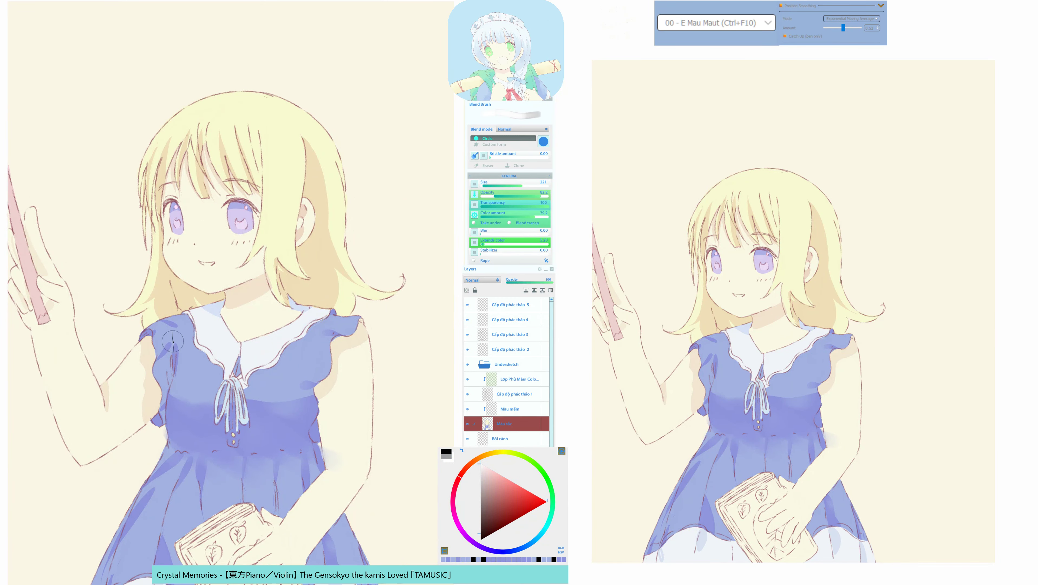
{"action": "mouse_move", "coordinate": [173, 335]}
{"action": "left_mouse_down"}
{"action": "mouse_move", "coordinate": [157, 374]}
{"action": "mouse_move", "coordinate": [175, 332]}
{"action": "mouse_move", "coordinate": [160, 362]}
{"action": "mouse_move", "coordinate": [184, 334]}
{"action": "mouse_move", "coordinate": [168, 347]}
{"action": "left_mouse_up"}
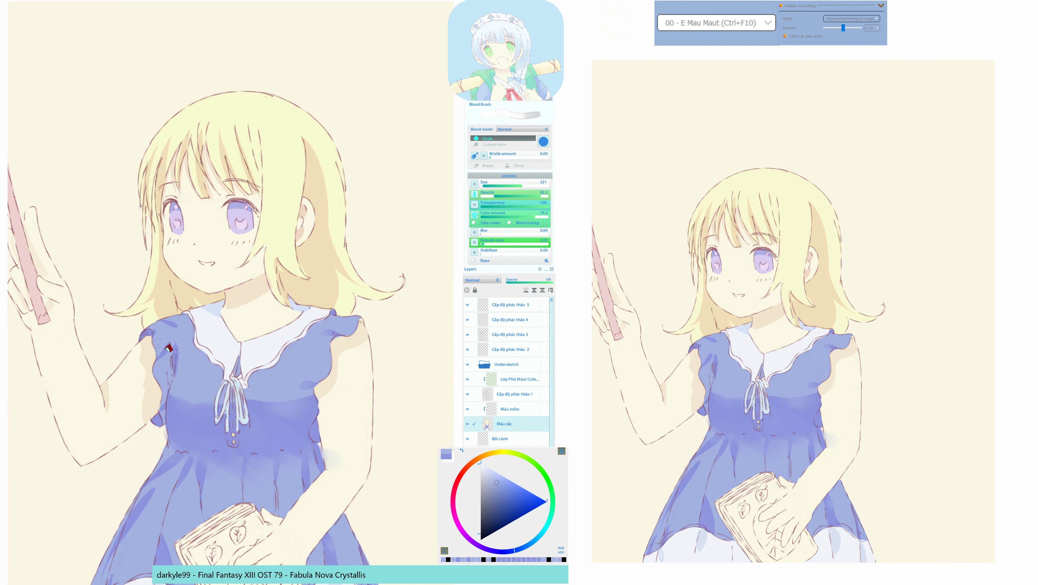
Paint a soft selection patch on the collar below the neck, fill it with the collar's white and retouch its pale blue shadow.
{"action": "left_click_drag", "start_coordinate": [229, 432], "coordinate": [199, 457]}
{"action": "left_click", "coordinate": [193, 374], "text": "alt"}
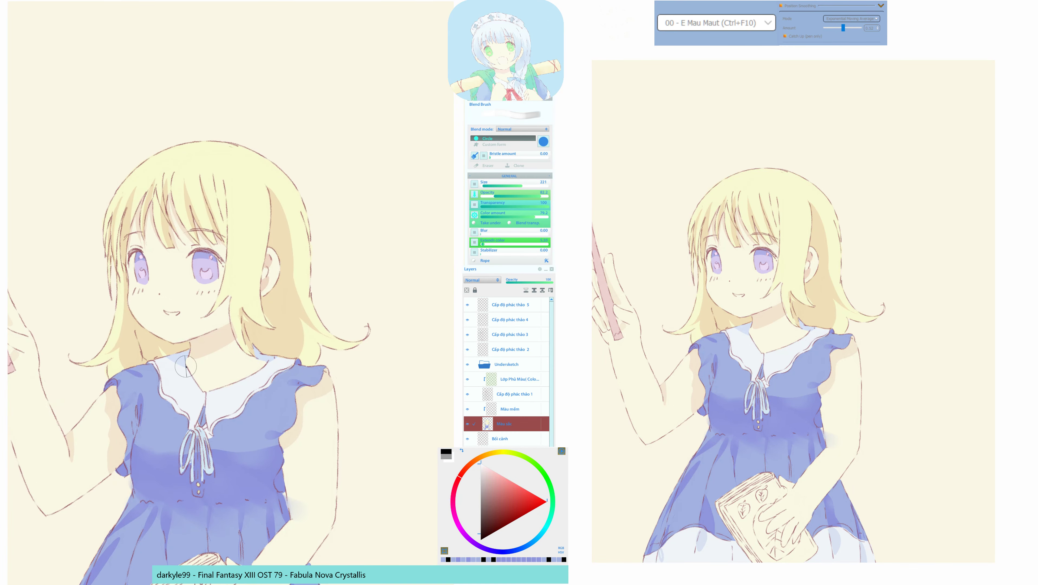
{"action": "left_click_drag", "start_coordinate": [186, 367], "coordinate": [187, 366]}
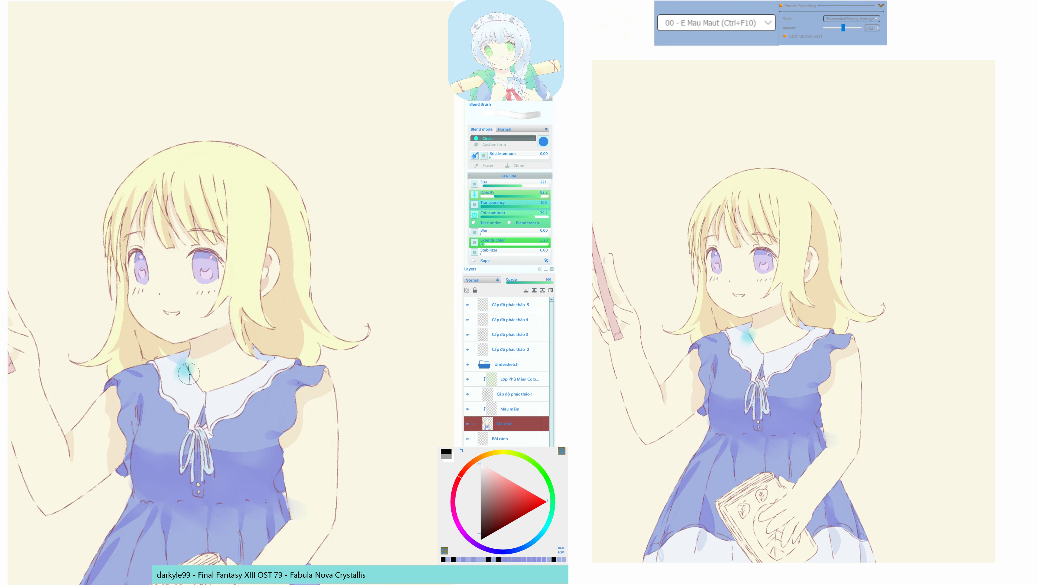
{"action": "key", "text": "q"}
{"action": "left_click", "coordinate": [182, 383], "text": "alt"}
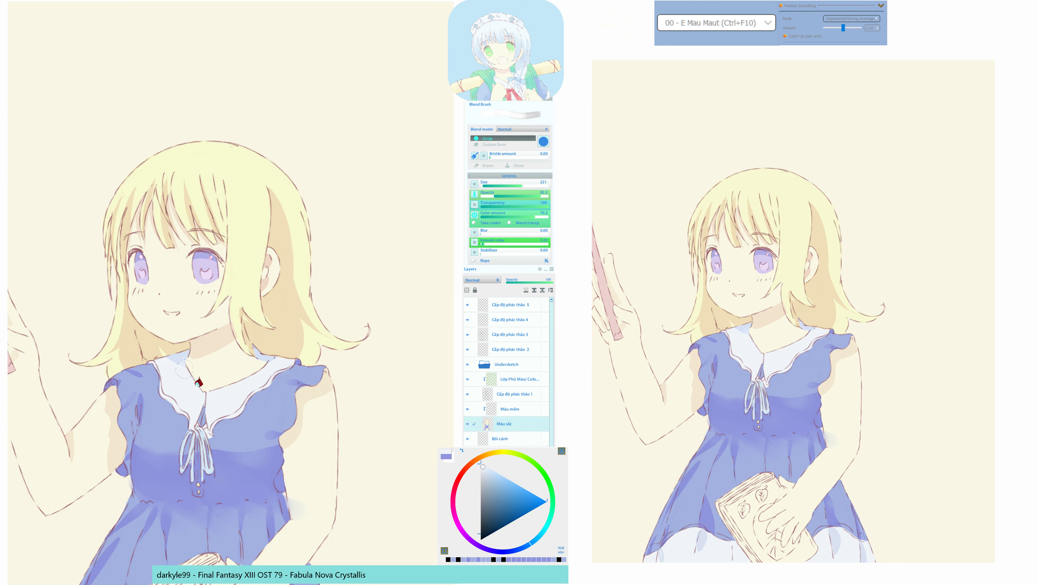
{"action": "left_click", "coordinate": [186, 351], "text": "alt"}
{"action": "key", "text": "F10"}
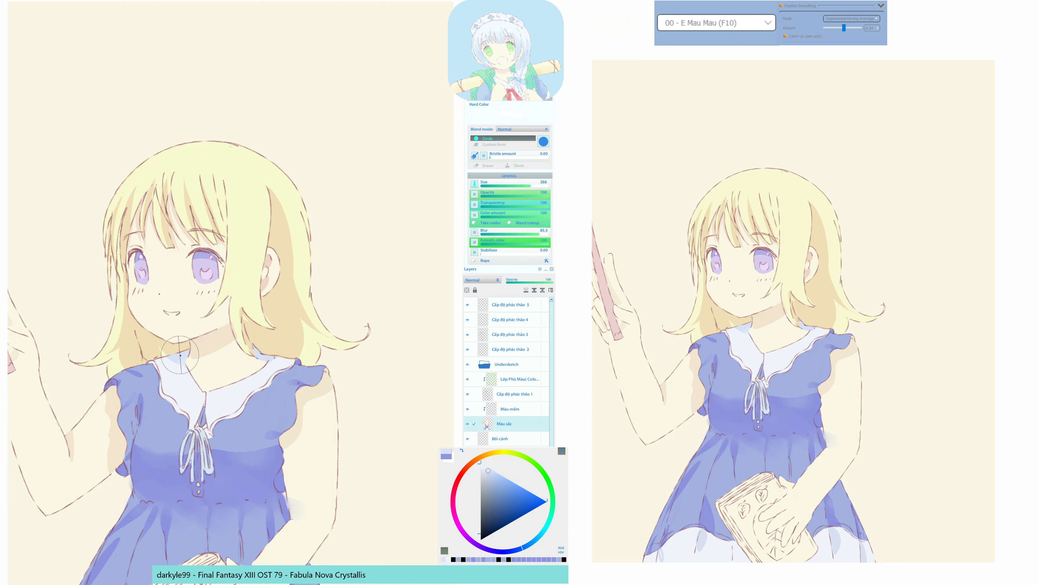
Paint a soft selection from beside the bow to the book-holding arm's shoulder and fill it with deeper blue sampled from the bodice.
{"action": "mouse_move", "coordinate": [227, 415]}
{"action": "left_mouse_down"}
{"action": "mouse_move", "coordinate": [266, 405]}
{"action": "mouse_move", "coordinate": [246, 393]}
{"action": "mouse_move", "coordinate": [220, 403]}
{"action": "left_mouse_up"}
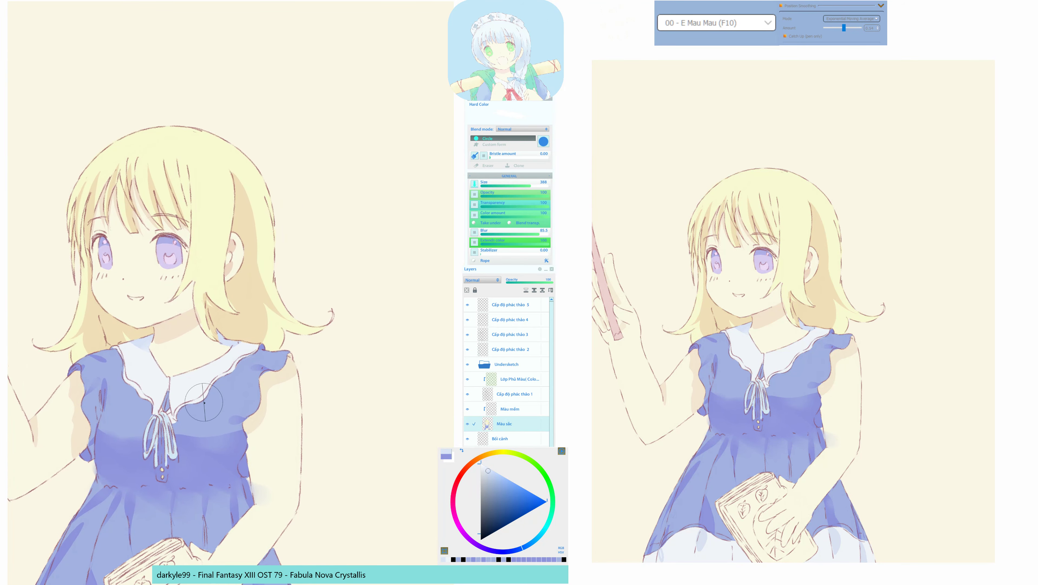
{"action": "key", "text": "q"}
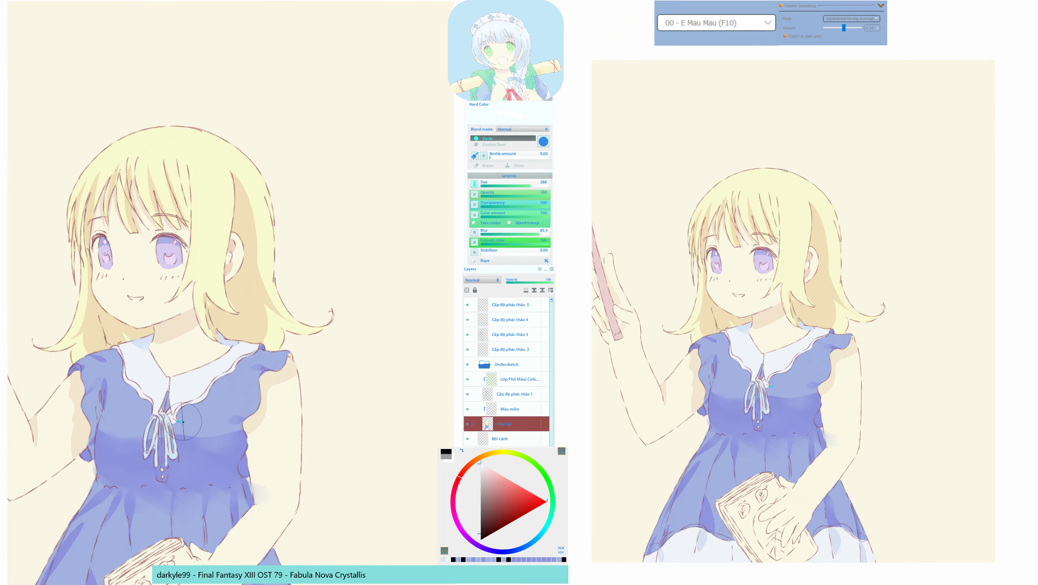
{"action": "mouse_move", "coordinate": [193, 415]}
{"action": "left_mouse_down"}
{"action": "mouse_move", "coordinate": [180, 420]}
{"action": "mouse_move", "coordinate": [248, 352]}
{"action": "left_mouse_up"}
{"action": "key", "text": "q"}
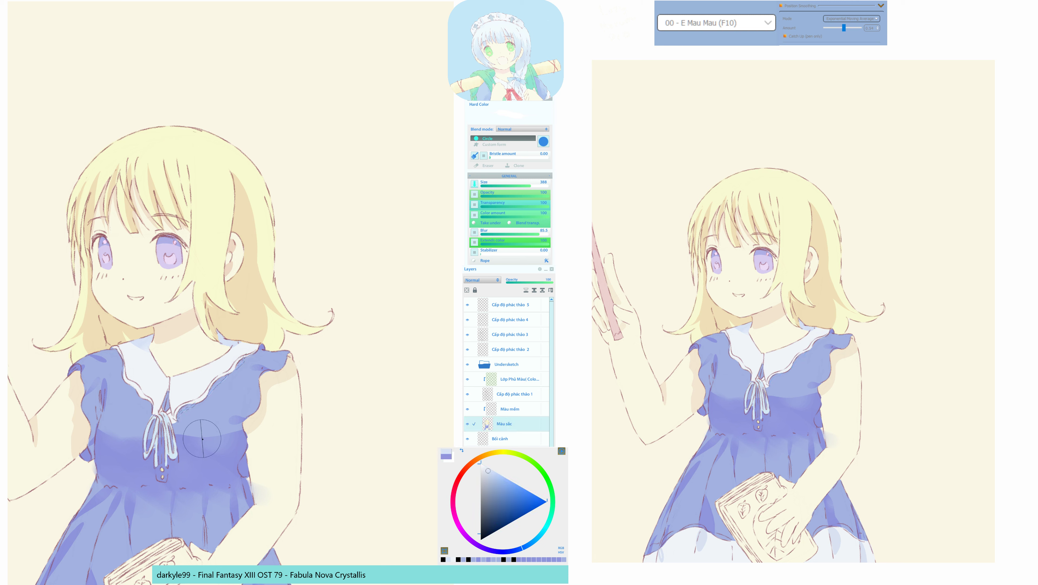
{"action": "left_click", "coordinate": [194, 443], "text": "alt"}
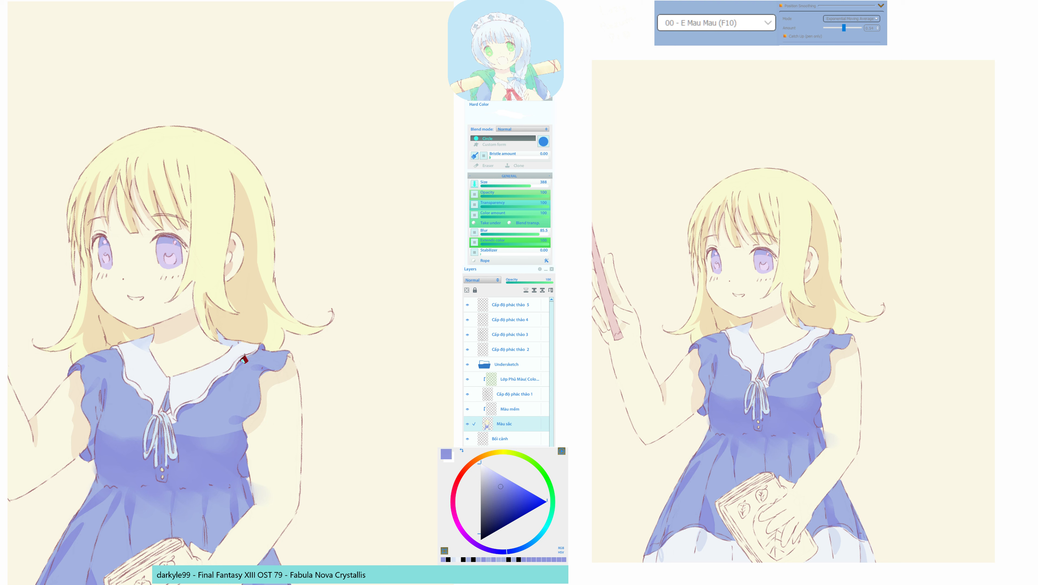
{"action": "left_click_drag", "start_coordinate": [221, 426], "coordinate": [236, 418]}
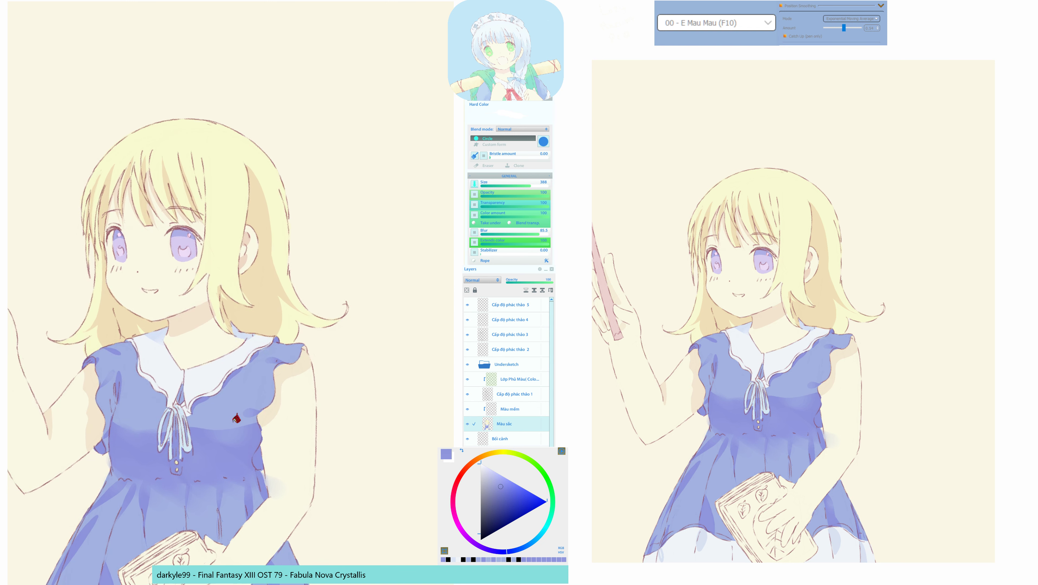
Paint soft selection patches on the chest around the bow and fill them with light and deeper blue sampled from the dress.
{"action": "left_click", "coordinate": [169, 395], "text": "alt"}
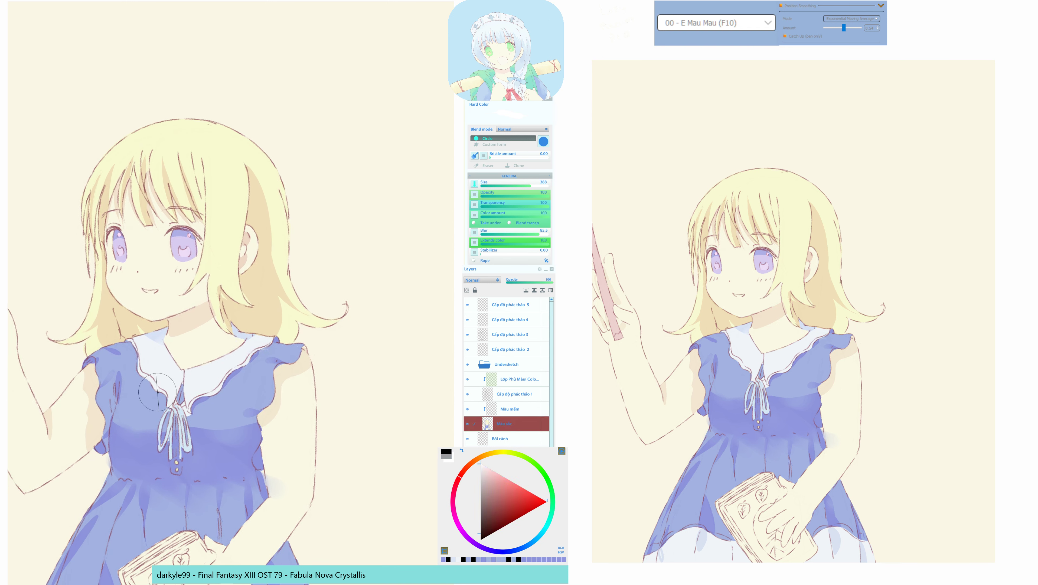
{"action": "left_click", "coordinate": [164, 397], "text": "alt"}
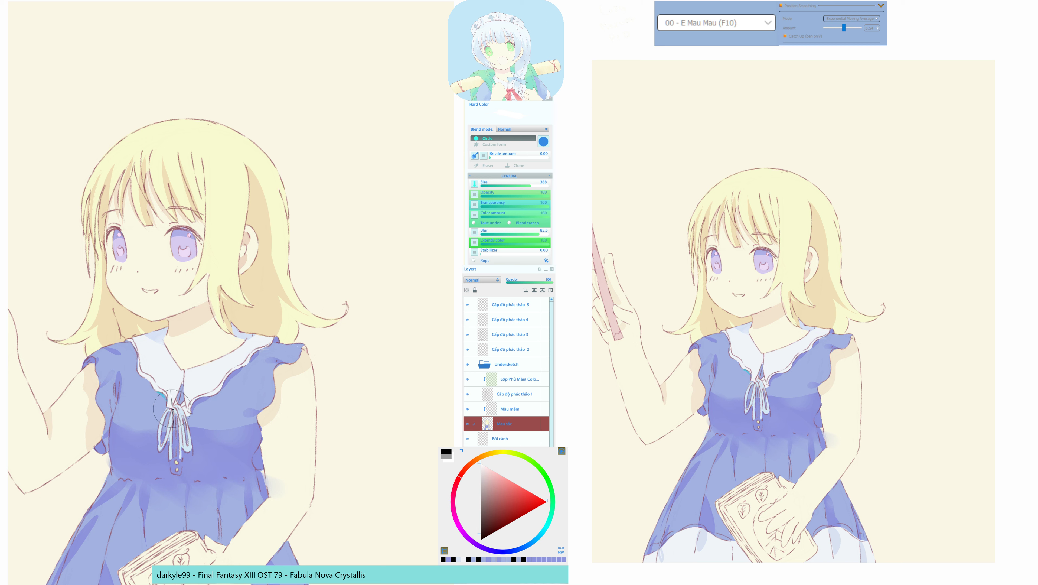
{"action": "left_click_drag", "start_coordinate": [144, 379], "coordinate": [167, 405]}
{"action": "left_click", "coordinate": [183, 424], "text": "alt"}
{"action": "left_click", "coordinate": [157, 407], "text": "alt"}
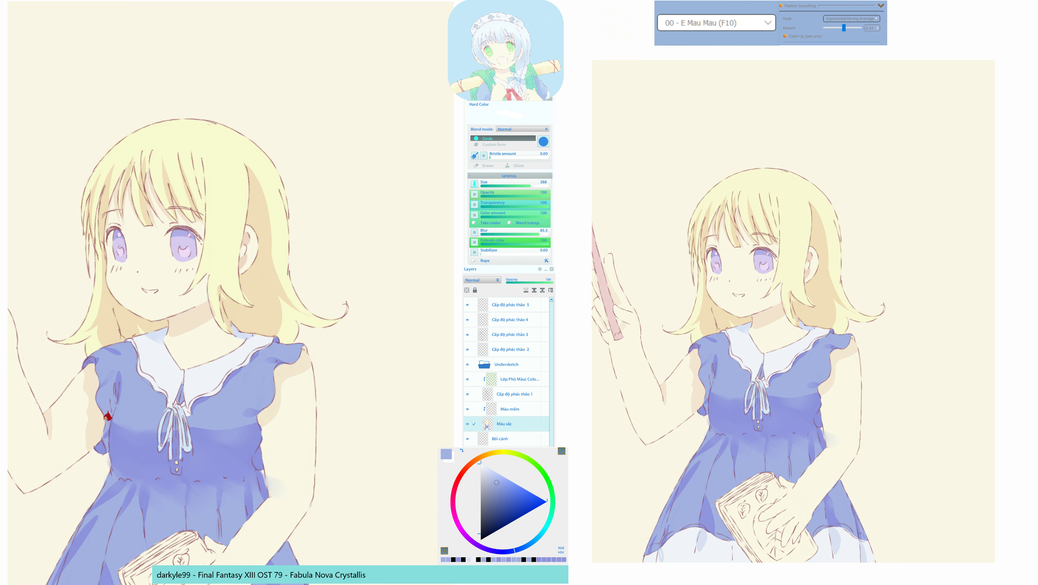
{"action": "left_click", "coordinate": [213, 437], "text": "alt"}
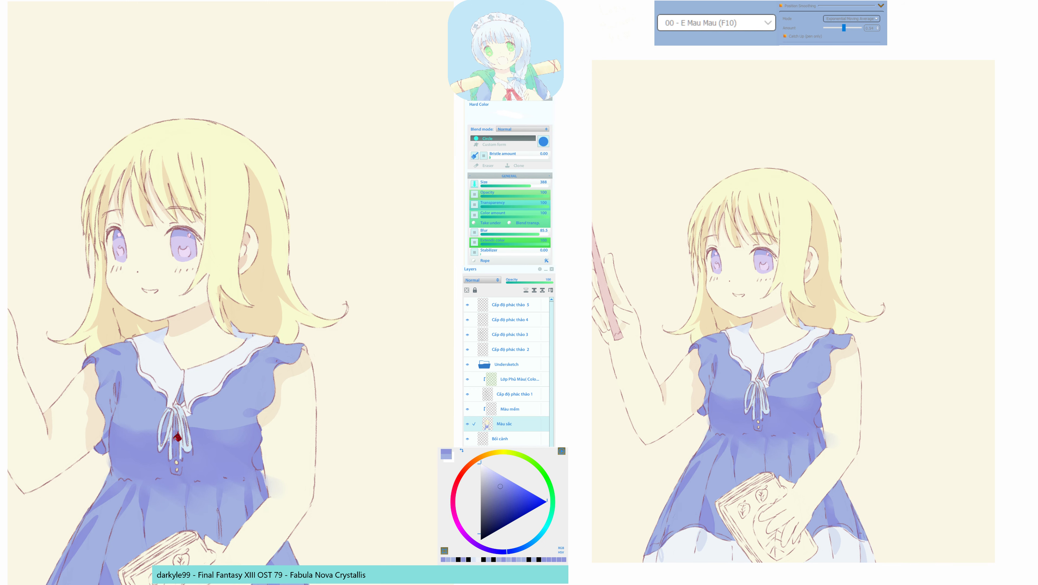
Retouch the collar with its sampled white and pale blue shadow color, and check the drawing mirrored.
{"action": "scroll", "coordinate": [145, 455], "scroll_direction": "down", "scroll_amount": 4}
{"action": "scroll", "coordinate": [146, 455], "scroll_direction": "up", "scroll_amount": 2}
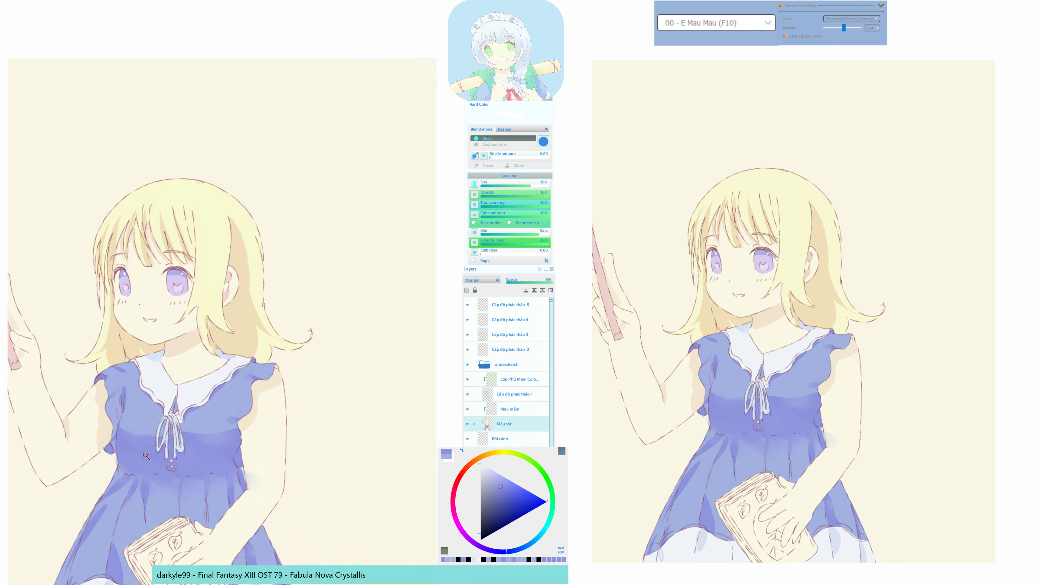
{"action": "left_click_drag", "start_coordinate": [146, 455], "coordinate": [157, 398]}
{"action": "left_click", "coordinate": [153, 391], "text": "alt"}
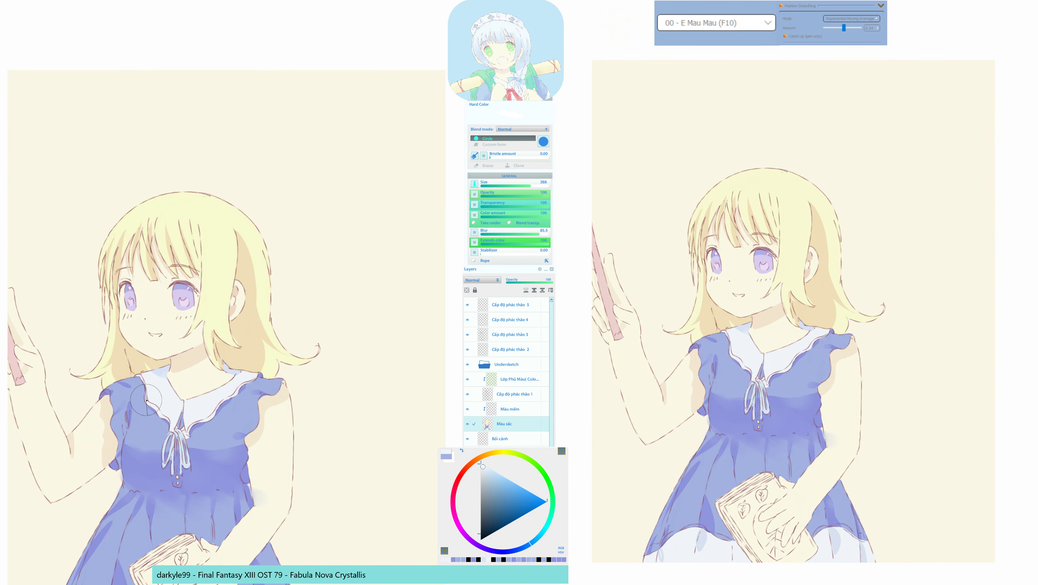
{"action": "left_click_drag", "start_coordinate": [146, 391], "coordinate": [138, 377]}
{"action": "left_click", "coordinate": [163, 370], "text": "alt"}
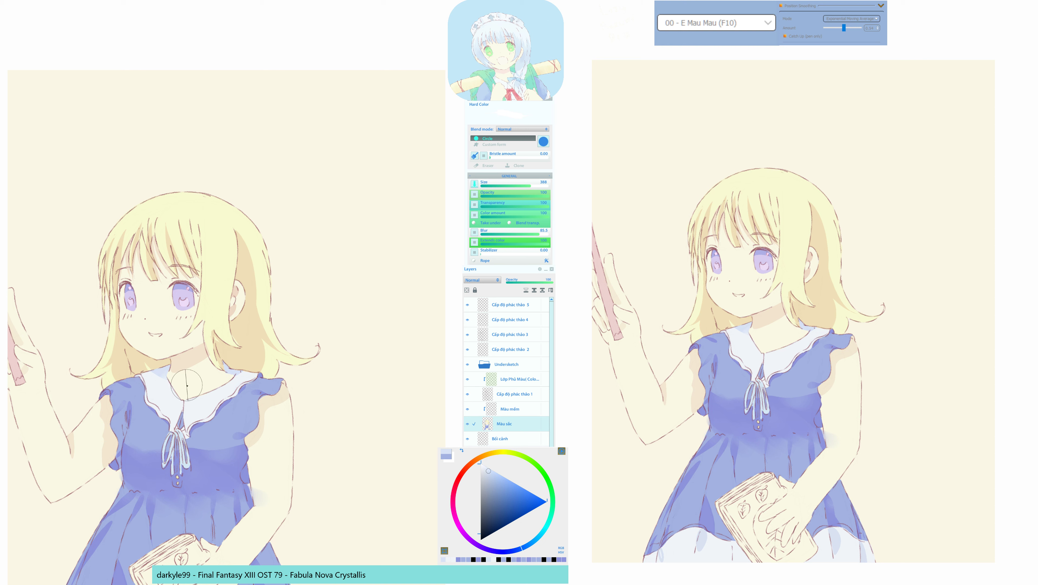
{"action": "left_click", "coordinate": [144, 374], "text": "alt"}
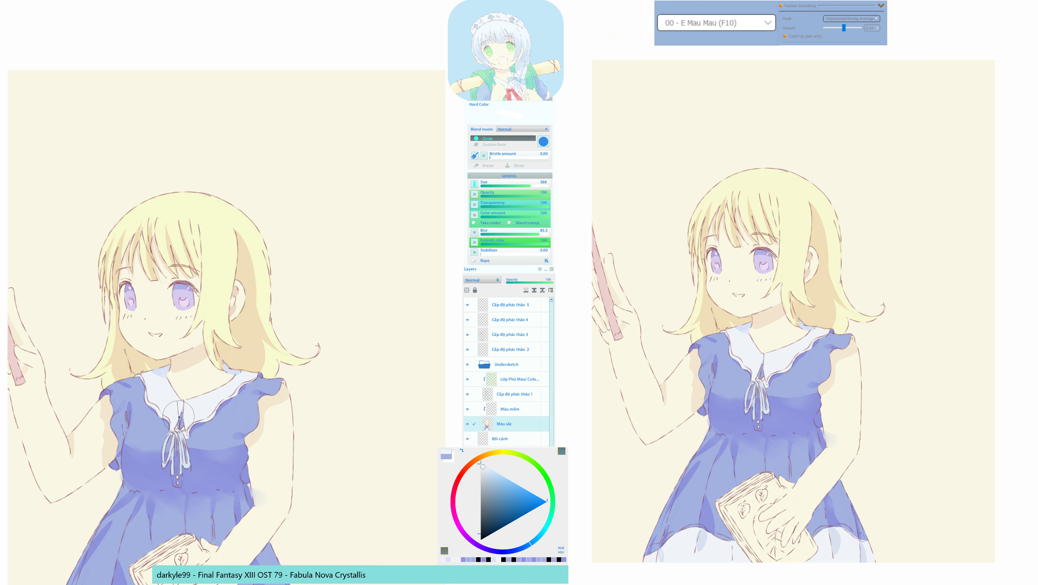
{"action": "mouse_move", "coordinate": [194, 425]}
{"action": "left_mouse_down"}
{"action": "mouse_move", "coordinate": [179, 369]}
{"action": "mouse_move", "coordinate": [191, 347]}
{"action": "left_mouse_up"}
{"action": "key", "text": "h"}
{"action": "key", "text": "h"}
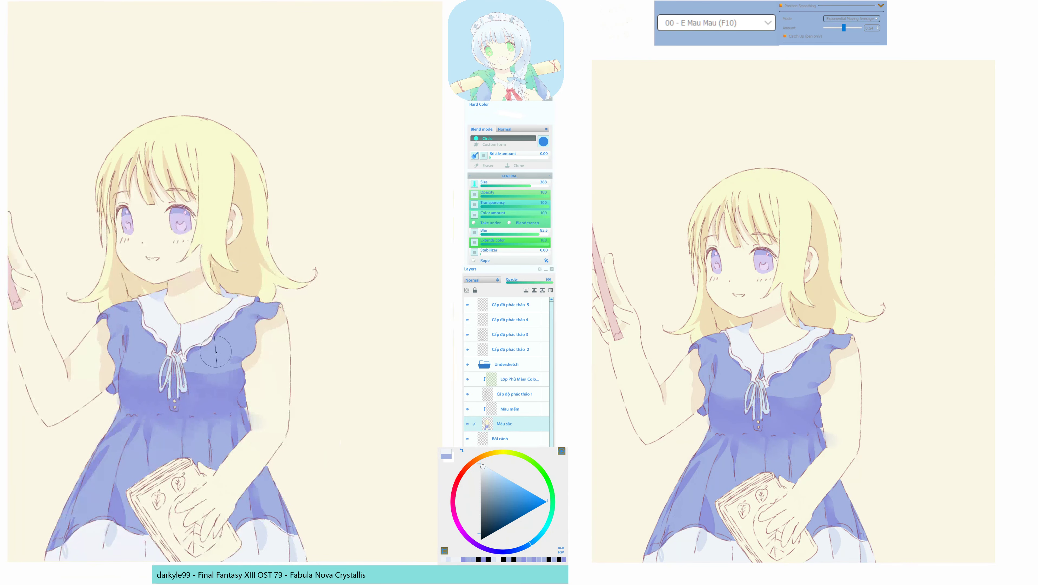
Paint the sampled arm skin color over the blue smudge between the waist and the book-holding arm.
{"action": "left_click_drag", "start_coordinate": [255, 402], "coordinate": [199, 373]}
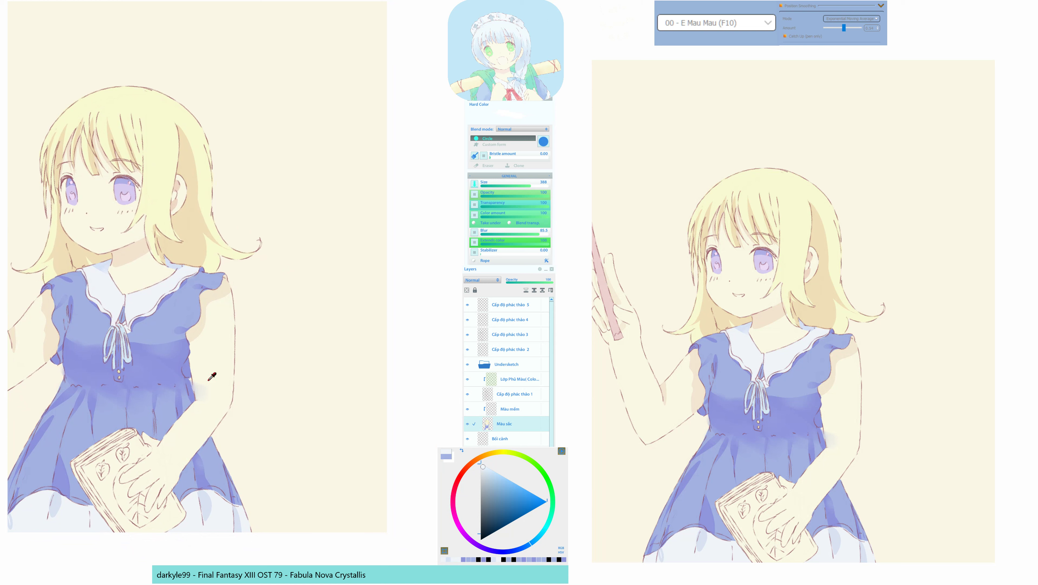
{"action": "left_click", "coordinate": [209, 380], "text": "alt"}
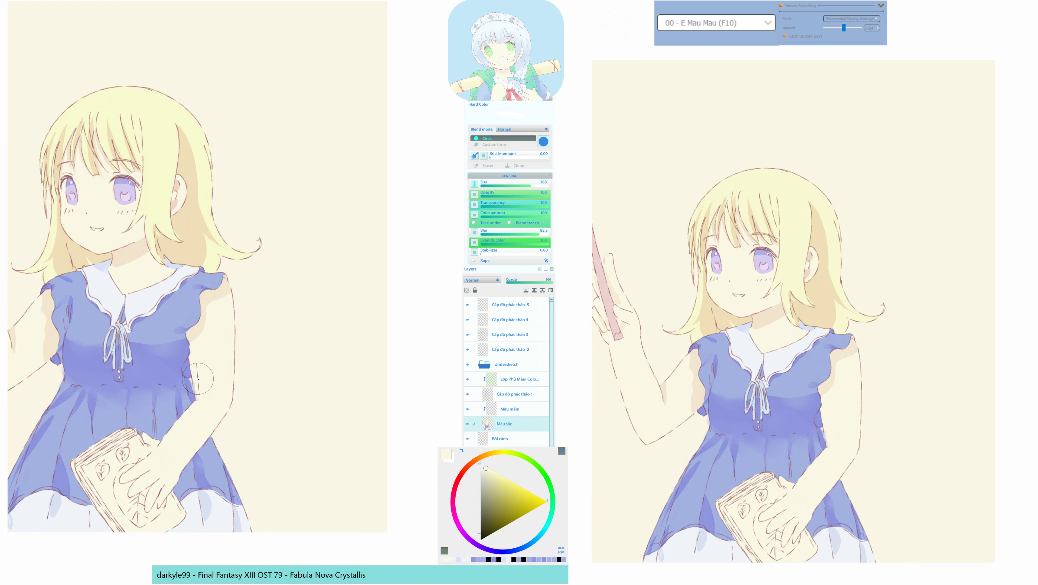
{"action": "left_click_drag", "start_coordinate": [194, 374], "coordinate": [197, 387]}
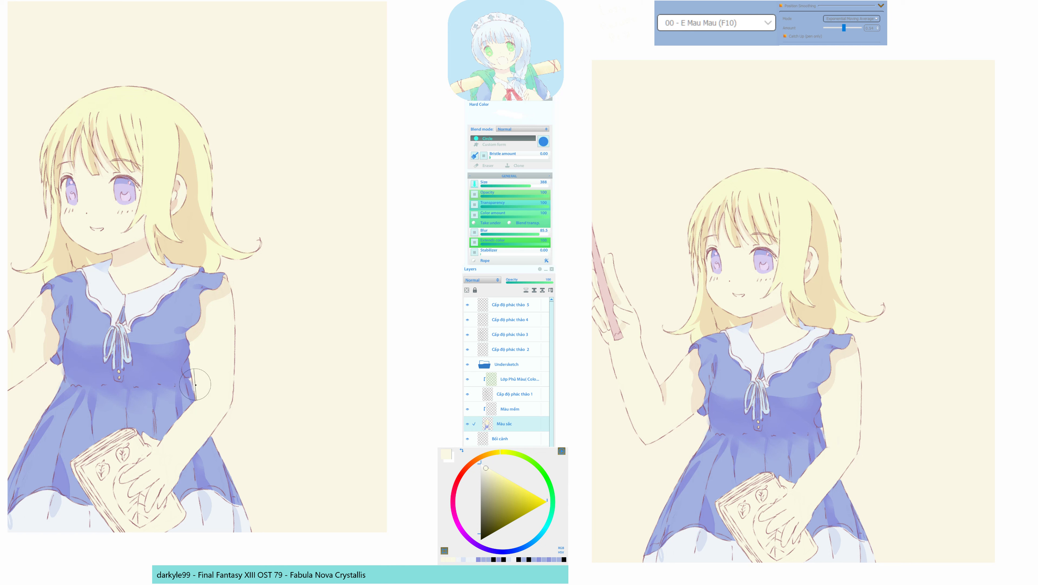
Erase the stray color along the dress's waist edge next to the book-holding arm.
{"action": "key", "text": "F11"}
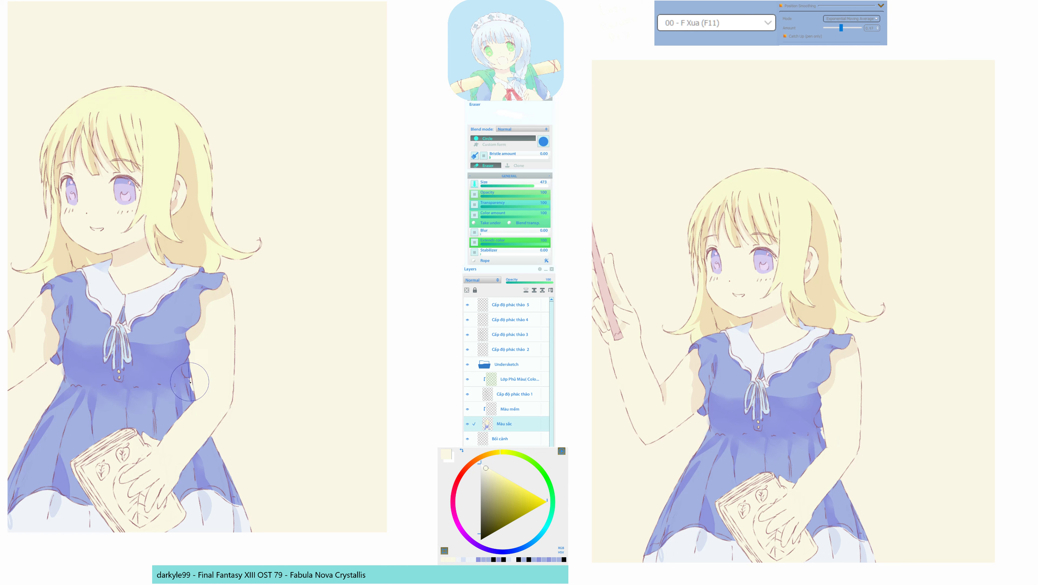
{"action": "left_click_drag", "start_coordinate": [190, 383], "coordinate": [192, 392]}
{"action": "mouse_move", "coordinate": [192, 388]}
{"action": "left_mouse_down"}
{"action": "mouse_move", "coordinate": [193, 397]}
{"action": "mouse_move", "coordinate": [190, 387]}
{"action": "left_mouse_up"}
{"action": "left_click_drag", "start_coordinate": [204, 430], "coordinate": [206, 442]}
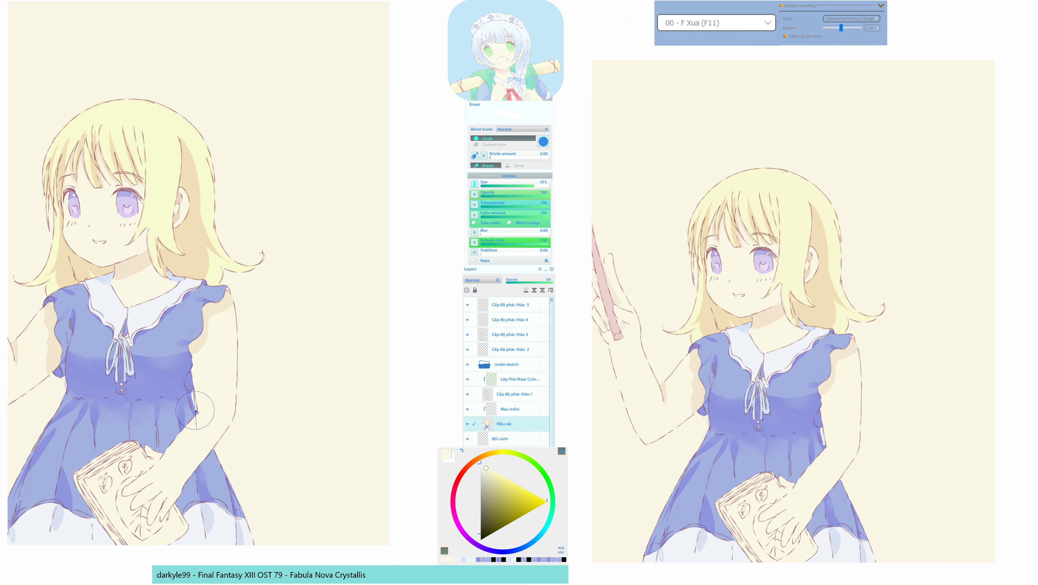
{"action": "left_click_drag", "start_coordinate": [195, 405], "coordinate": [190, 396]}
Paint the sampled dress blue into the gap at the waist edge beside the book-holding arm and trim it with the eraser.
{"action": "left_click", "coordinate": [190, 391], "text": "alt"}
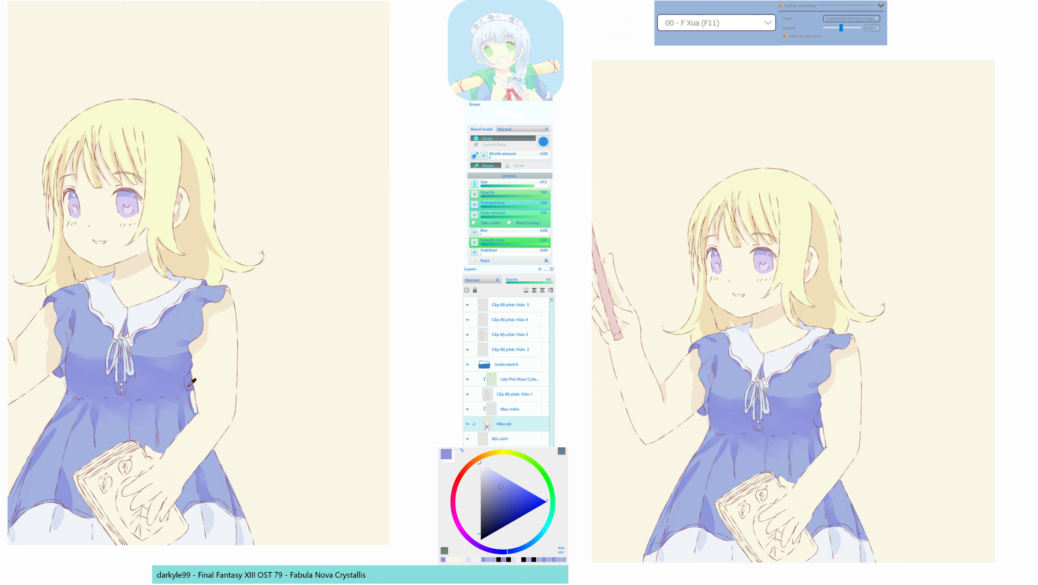
{"action": "key", "text": "F10"}
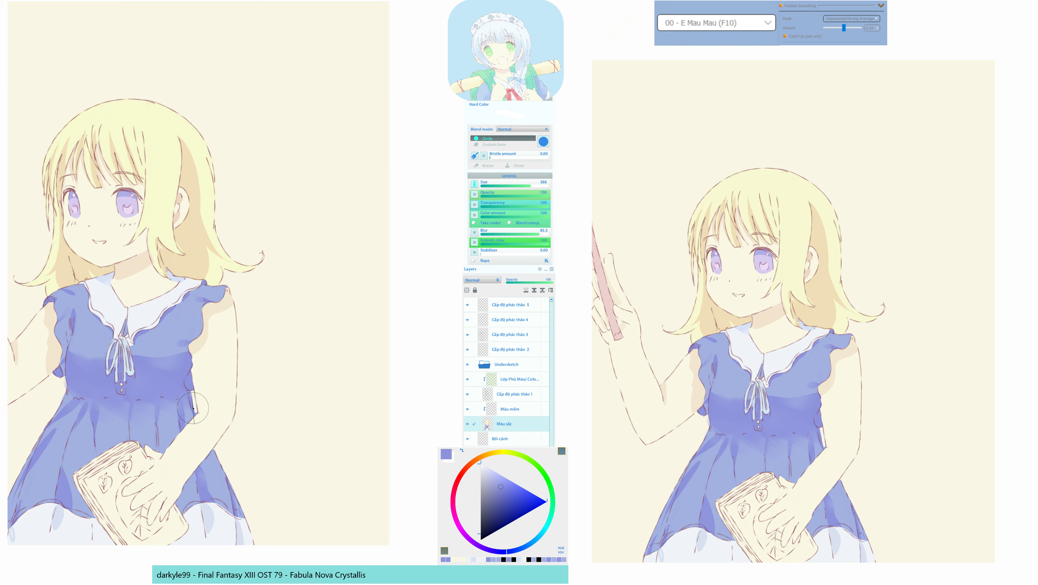
{"action": "key", "text": "F11"}
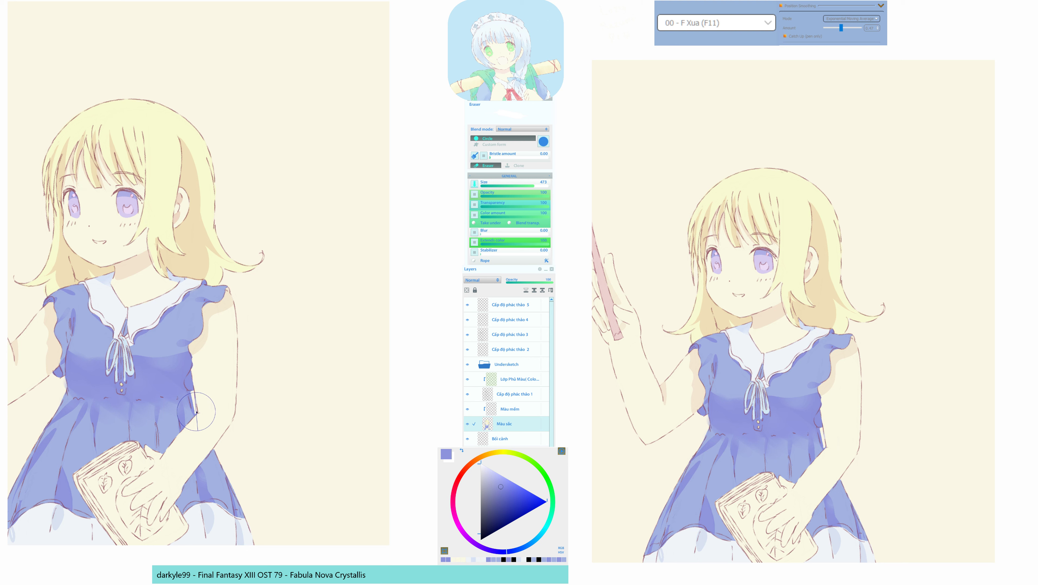
{"action": "key", "text": "F10"}
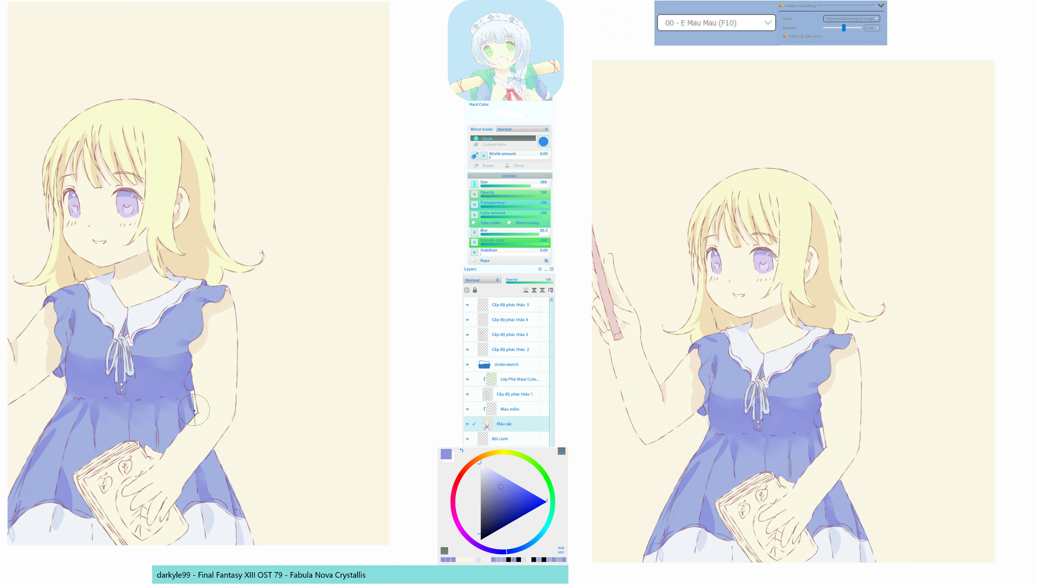
Return to the "Màu sắc" layer and touch up the arm side of the waist edge with the sampled skin color.
{"action": "left_click", "coordinate": [142, 200], "text": "ctrl"}
{"action": "key", "text": "F7"}
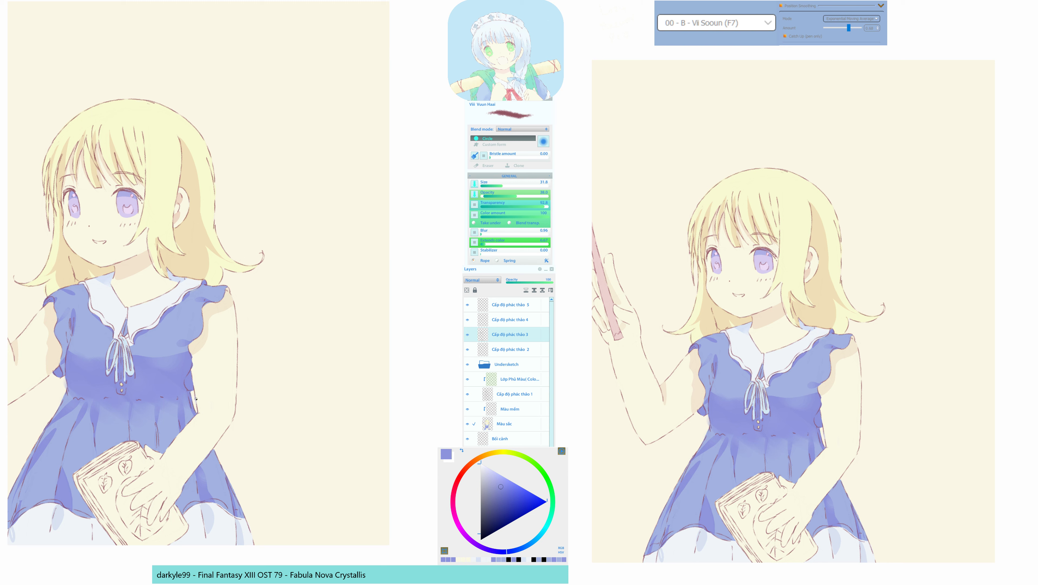
{"action": "key", "text": "F11"}
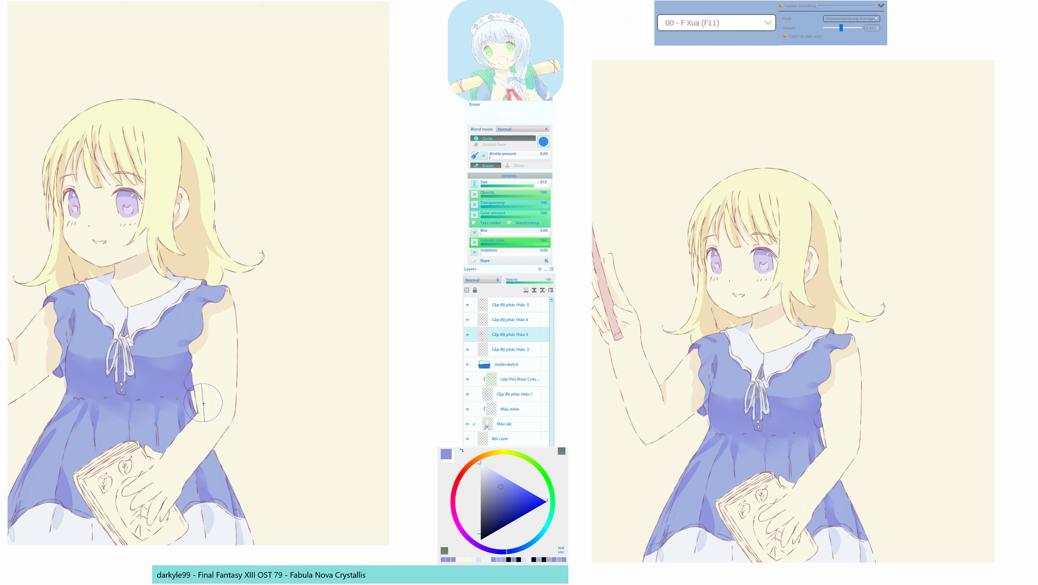
{"action": "left_click", "coordinate": [199, 401], "text": "ctrl"}
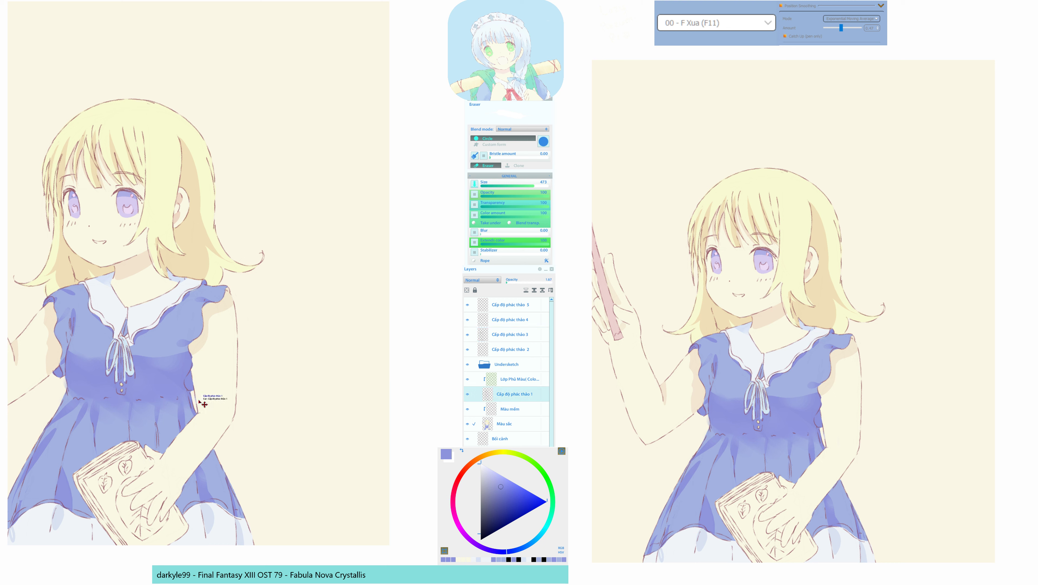
{"action": "left_click", "coordinate": [209, 402], "text": "ctrl"}
{"action": "left_click", "coordinate": [204, 400], "text": "alt"}
{"action": "key", "text": "b"}
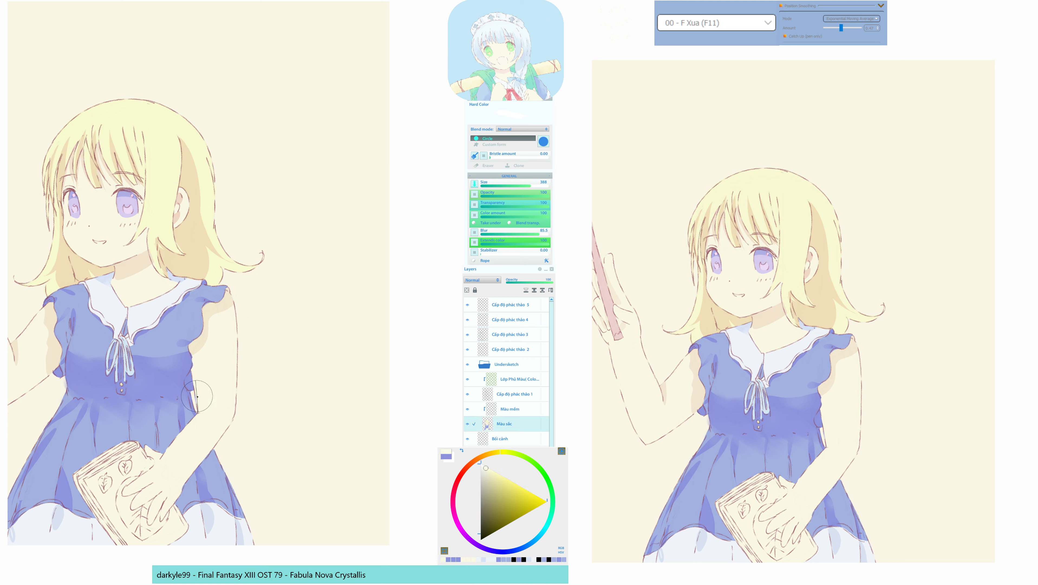
{"action": "key", "text": "F10"}
{"action": "left_click_drag", "start_coordinate": [198, 407], "coordinate": [199, 404]}
Paint a selection mask along the contours of the fingers and hand holding the book, correcting it with the eraser.
{"action": "left_click_drag", "start_coordinate": [259, 387], "coordinate": [294, 306]}
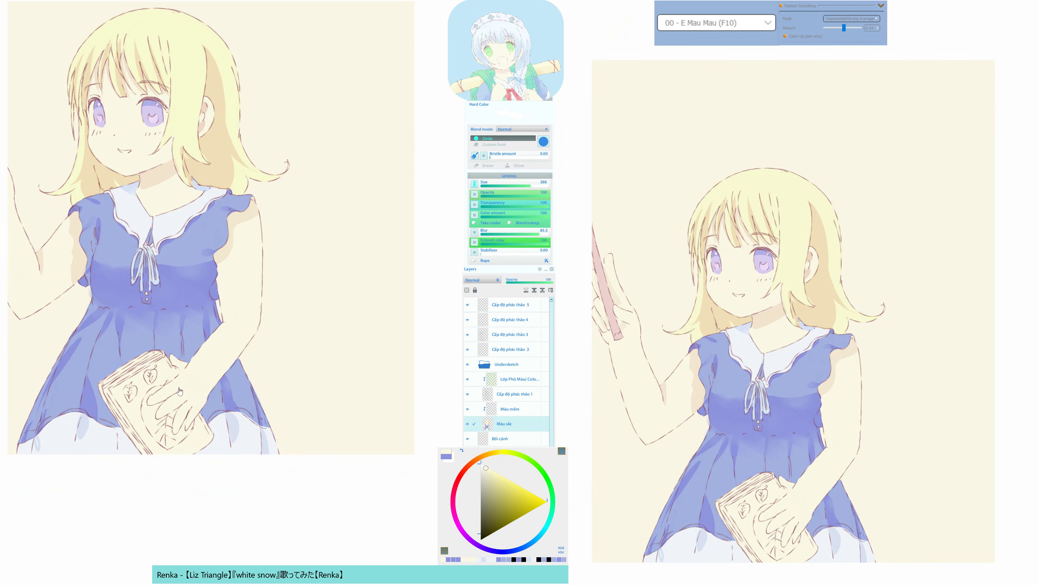
{"action": "left_click_drag", "start_coordinate": [180, 391], "coordinate": [196, 394]}
{"action": "key", "text": "q"}
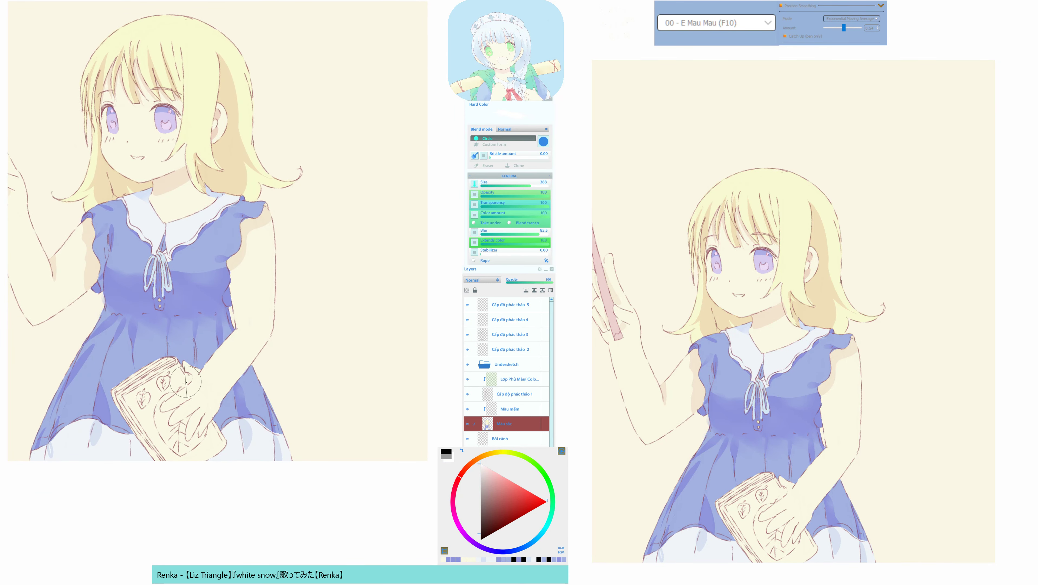
{"action": "mouse_move", "coordinate": [187, 377]}
{"action": "left_mouse_down"}
{"action": "mouse_move", "coordinate": [159, 409]}
{"action": "mouse_move", "coordinate": [174, 411]}
{"action": "mouse_move", "coordinate": [168, 426]}
{"action": "left_mouse_up"}
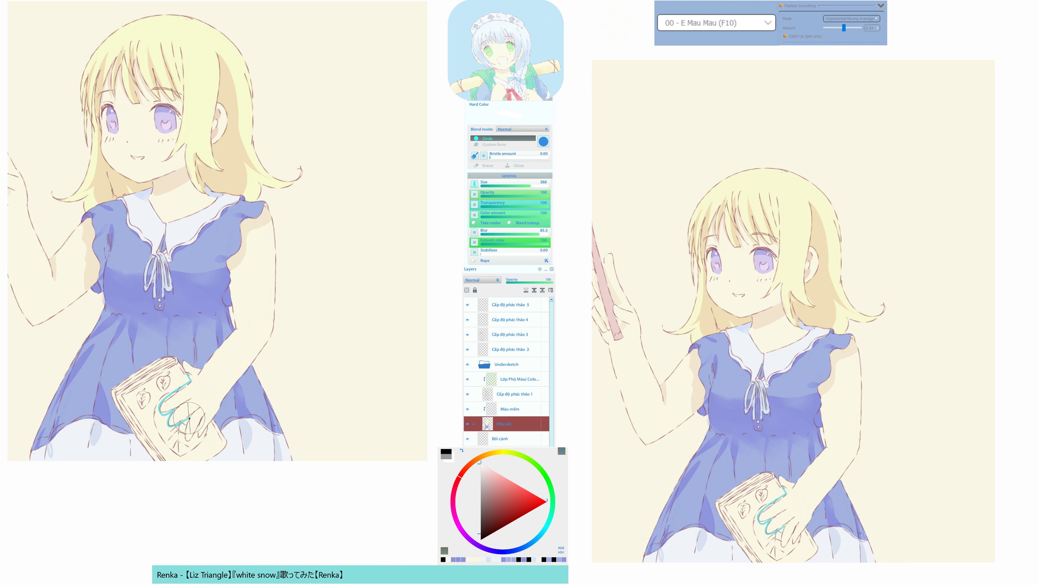
{"action": "left_click_drag", "start_coordinate": [185, 437], "coordinate": [214, 419]}
{"action": "key", "text": "F11"}
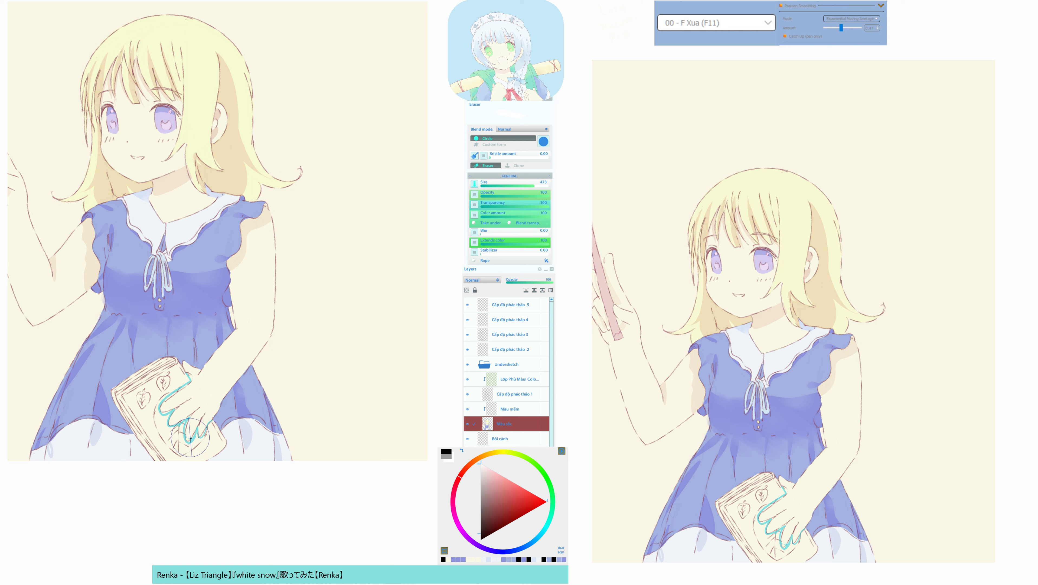
{"action": "key", "text": "F10"}
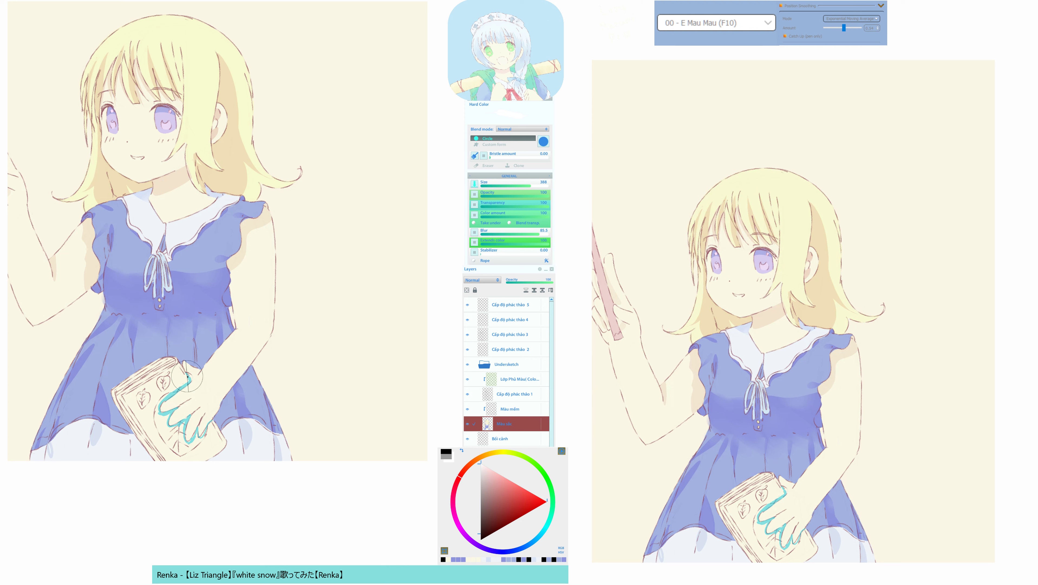
{"action": "left_click_drag", "start_coordinate": [183, 370], "coordinate": [177, 363]}
{"action": "left_click_drag", "start_coordinate": [243, 412], "coordinate": [263, 408]}
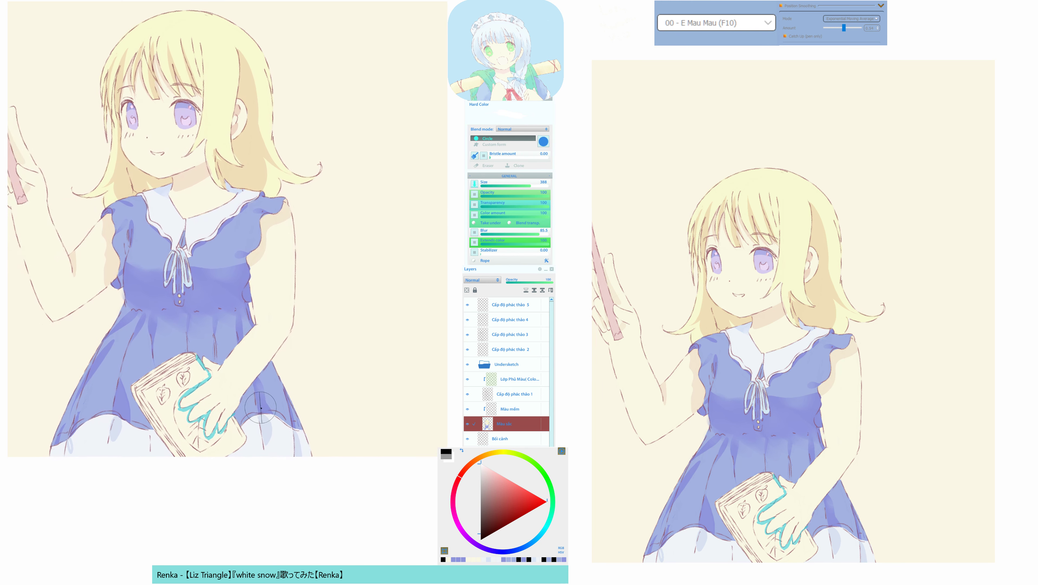
{"action": "key", "text": "q"}
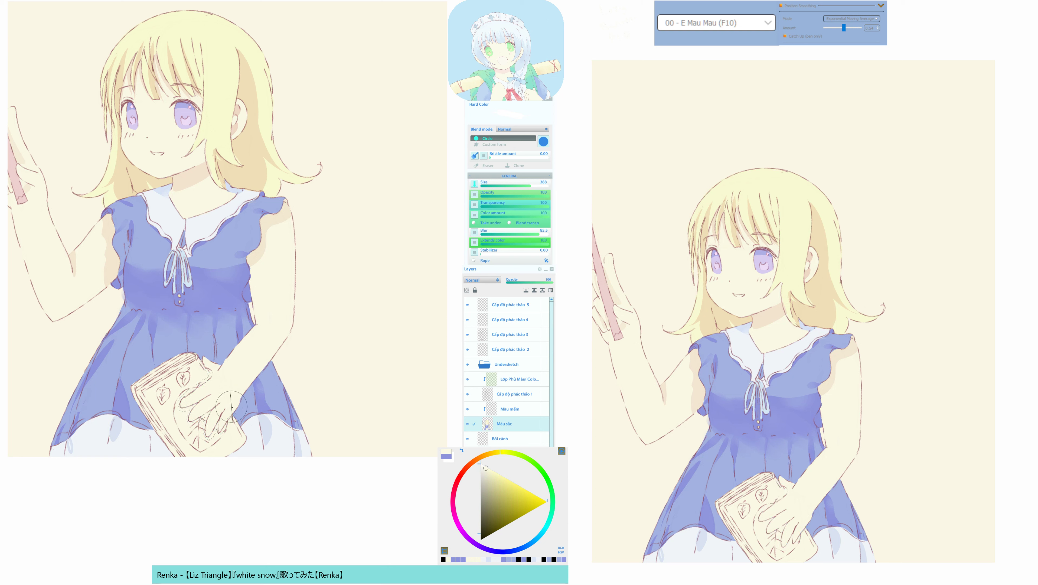
Pick a muted pink for the book and fill the selected contour around the fingers with it.
{"action": "left_click", "coordinate": [171, 406], "text": "alt"}
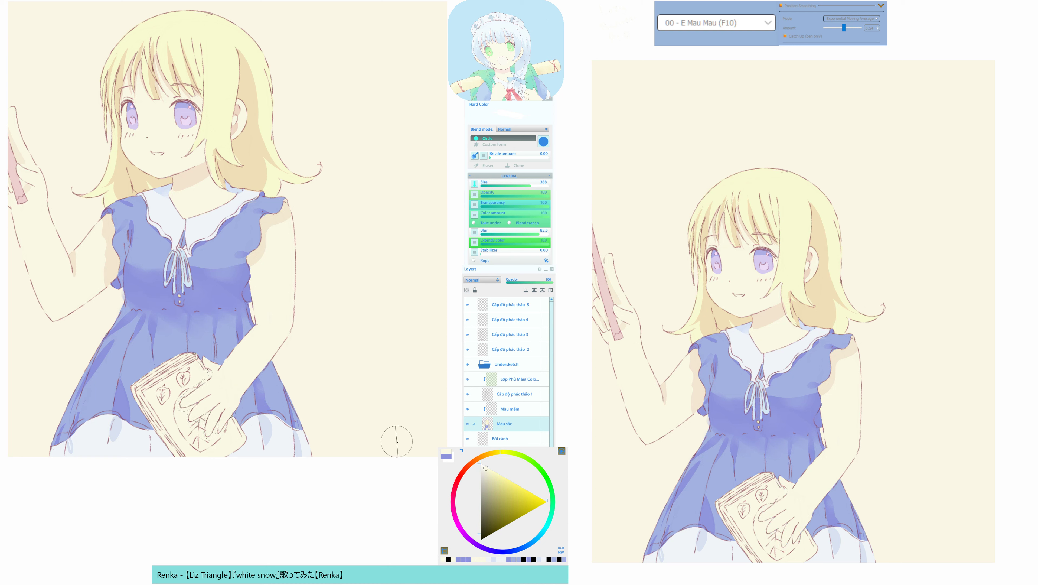
{"action": "left_click_drag", "start_coordinate": [487, 469], "coordinate": [484, 464]}
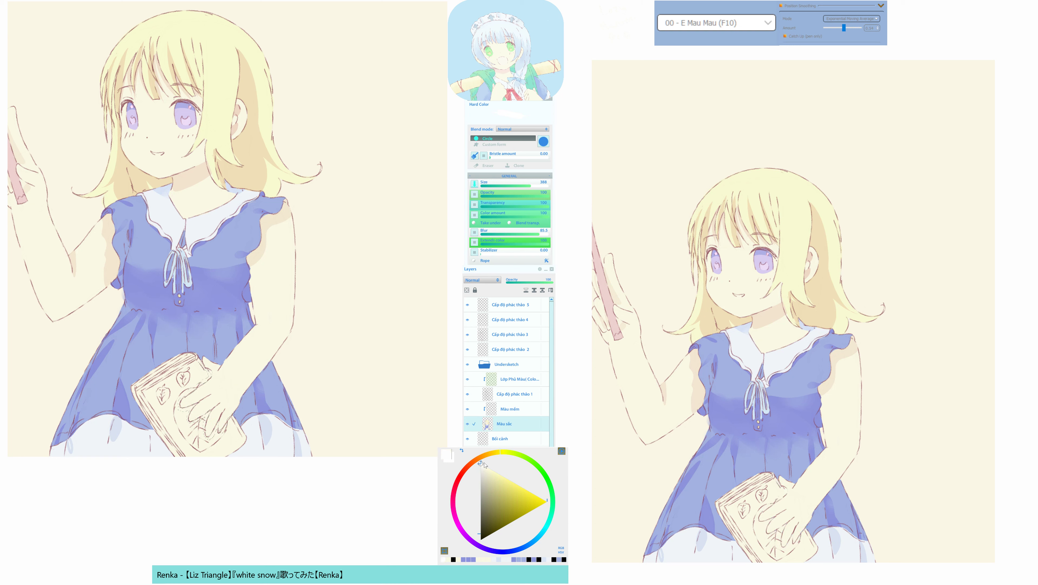
{"action": "left_click", "coordinate": [481, 464]}
{"action": "left_click", "coordinate": [459, 478]}
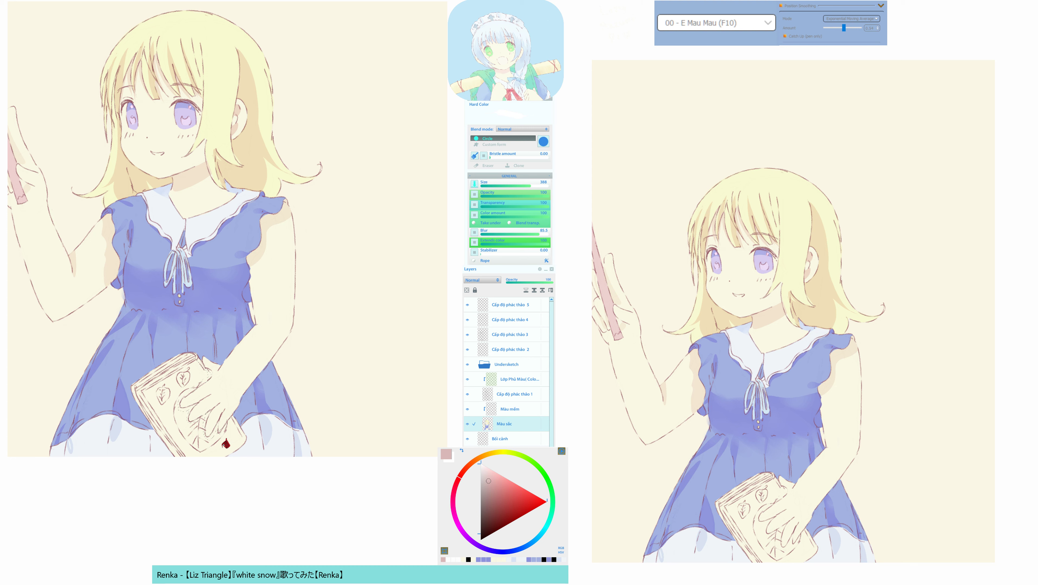
{"action": "left_click", "coordinate": [210, 433]}
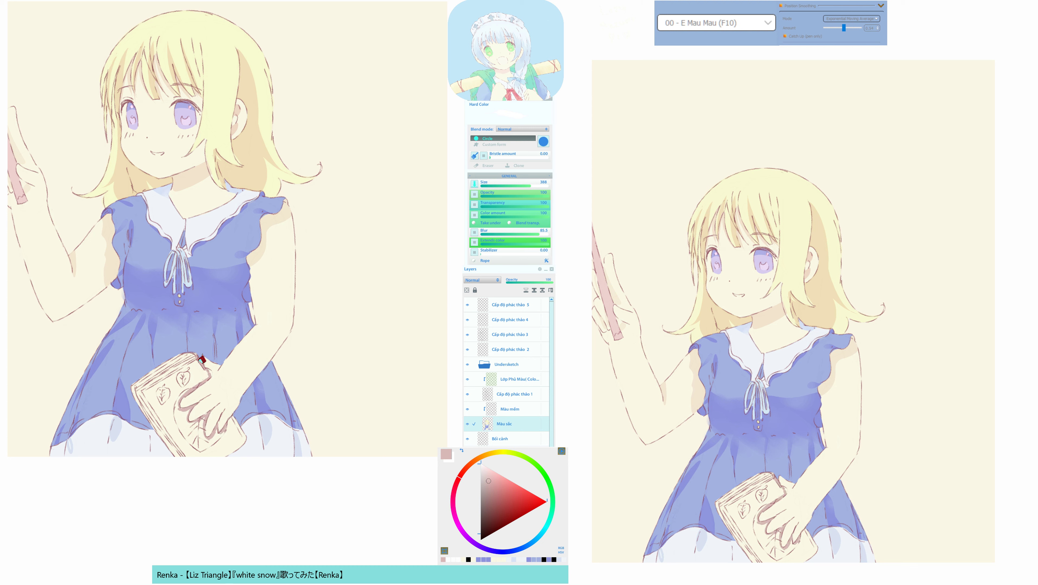
Mask the outline of the book cover as a selection and fill it with the sampled muted pink.
{"action": "key", "text": "q"}
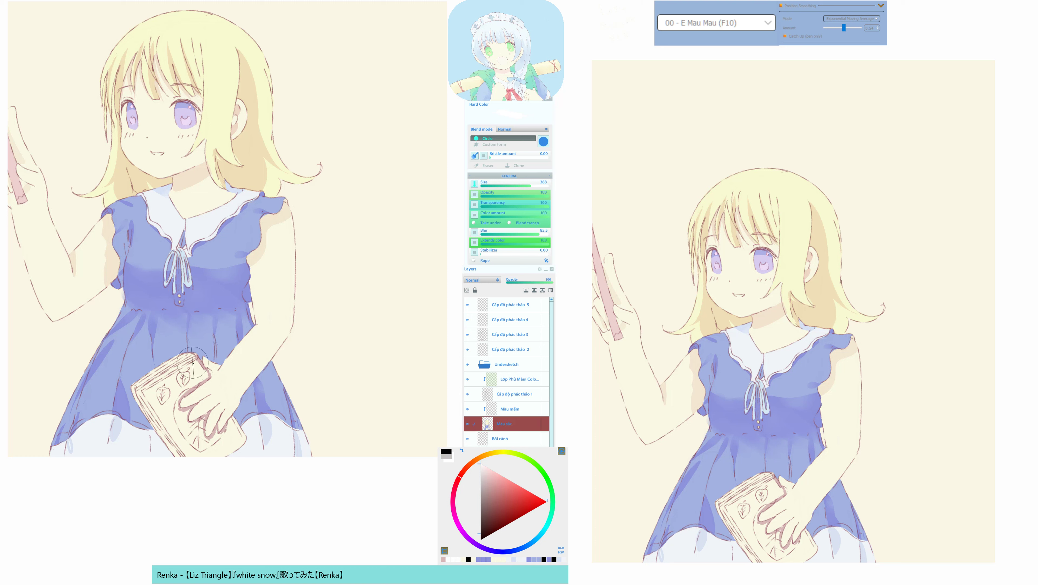
{"action": "mouse_move", "coordinate": [184, 369]}
{"action": "left_mouse_down"}
{"action": "mouse_move", "coordinate": [197, 362]}
{"action": "mouse_move", "coordinate": [144, 392]}
{"action": "mouse_move", "coordinate": [186, 457]}
{"action": "left_mouse_up"}
{"action": "mouse_move", "coordinate": [142, 391]}
{"action": "left_mouse_down"}
{"action": "mouse_move", "coordinate": [176, 442]}
{"action": "mouse_move", "coordinate": [140, 392]}
{"action": "mouse_move", "coordinate": [206, 480]}
{"action": "mouse_move", "coordinate": [175, 442]}
{"action": "mouse_move", "coordinate": [199, 469]}
{"action": "mouse_move", "coordinate": [211, 442]}
{"action": "mouse_move", "coordinate": [192, 389]}
{"action": "left_mouse_up"}
{"action": "left_click", "coordinate": [192, 388], "text": "alt"}
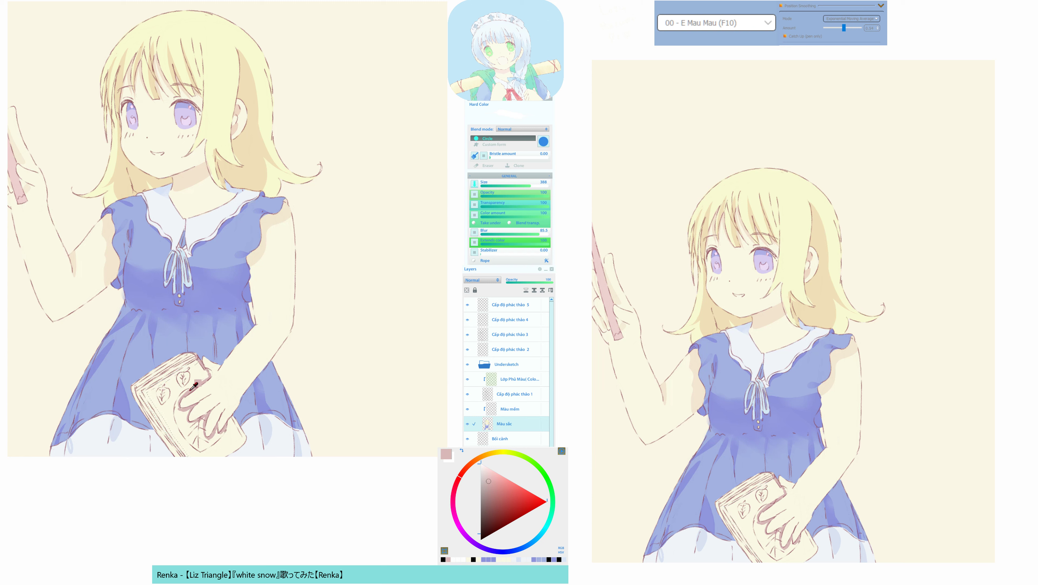
{"action": "key", "text": "g"}
{"action": "left_click", "coordinate": [171, 400]}
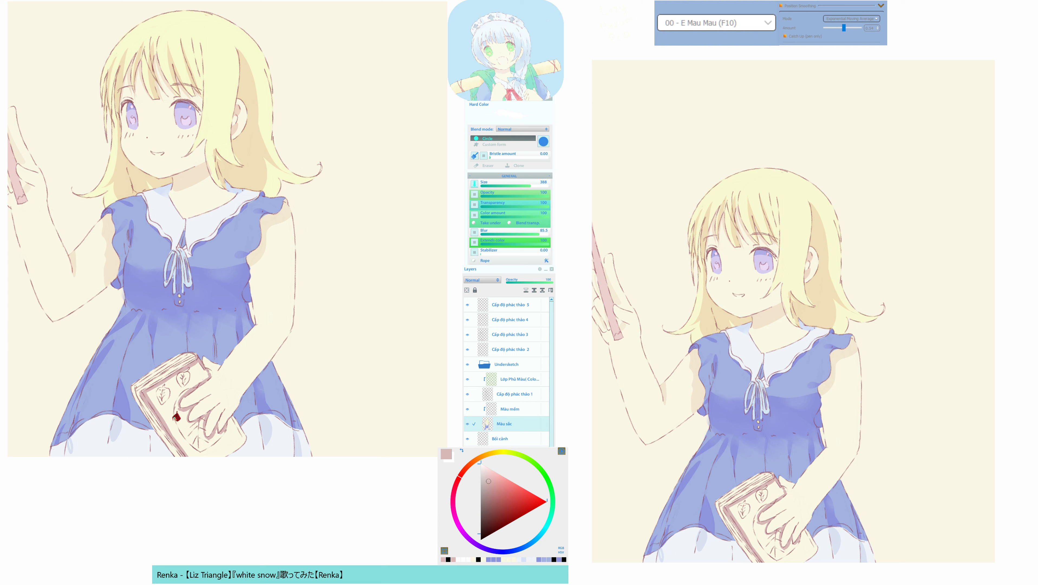
Flood the inside of the book cover with the muted pink, undoing the stray fills.
{"action": "left_click_drag", "start_coordinate": [176, 417], "coordinate": [189, 425]}
{"action": "key", "text": "ctrl+z"}
{"action": "mouse_move", "coordinate": [228, 456]}
{"action": "left_mouse_down"}
{"action": "mouse_move", "coordinate": [236, 452]}
{"action": "mouse_move", "coordinate": [227, 456]}
{"action": "left_mouse_up"}
{"action": "key", "text": "ctrl+z"}
{"action": "left_click", "coordinate": [207, 449]}
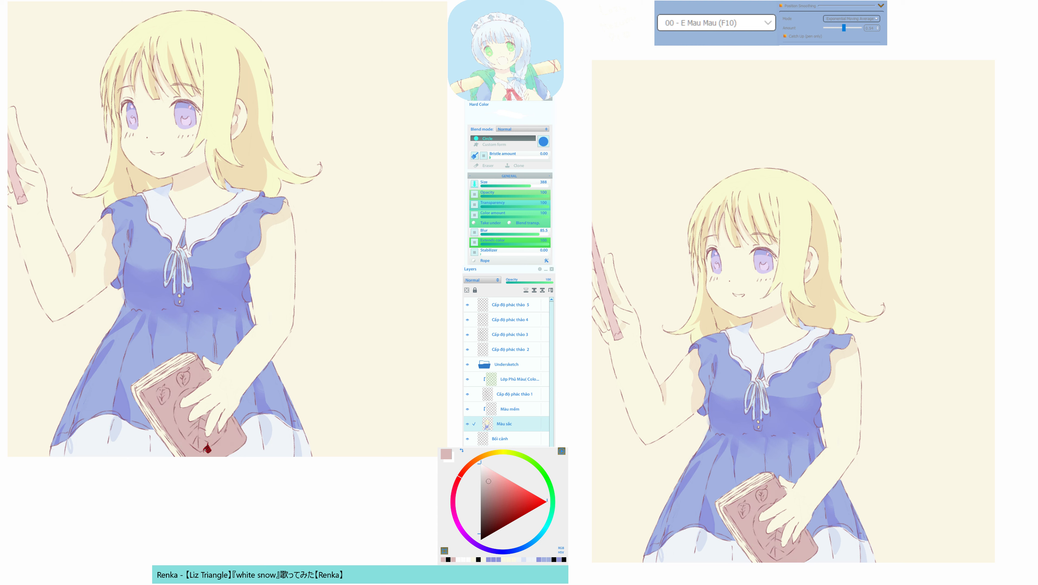
Retouch the area around the fingertips on the book with sampled cover pink and skin color.
{"action": "left_click", "coordinate": [181, 412], "text": "alt"}
{"action": "left_click", "coordinate": [185, 412], "text": "alt"}
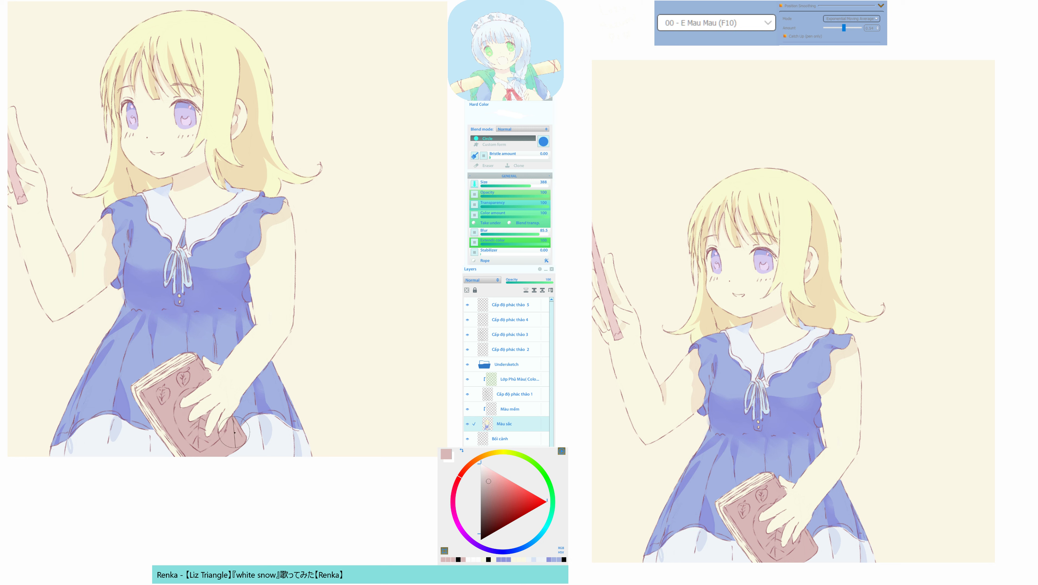
{"action": "left_click", "coordinate": [231, 417]}
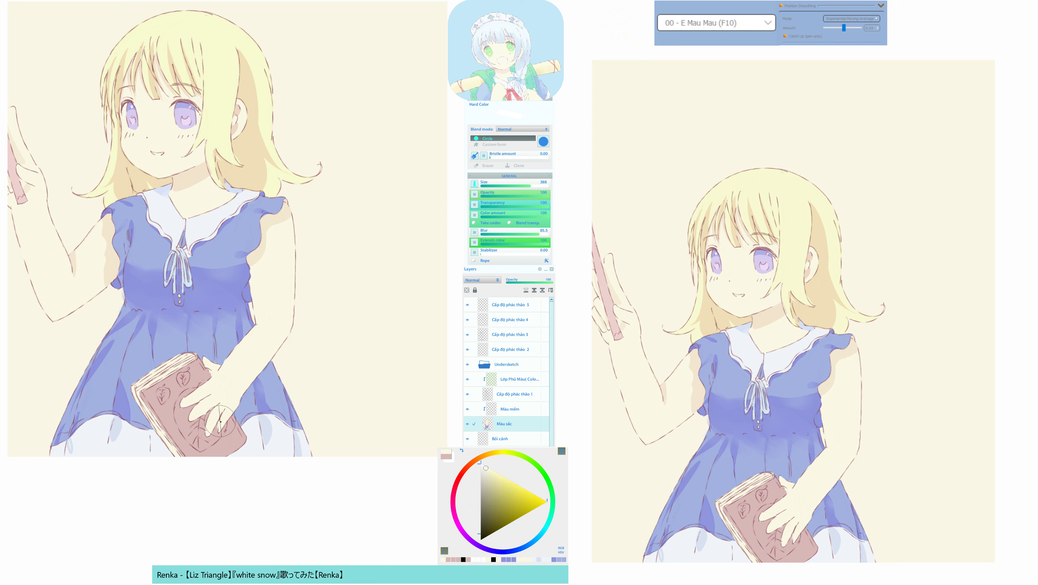
Mask a small patch on the hand's edge next to the skirt and fill it with the sampled skin color.
{"action": "left_click_drag", "start_coordinate": [246, 400], "coordinate": [234, 399]}
{"action": "key", "text": "q"}
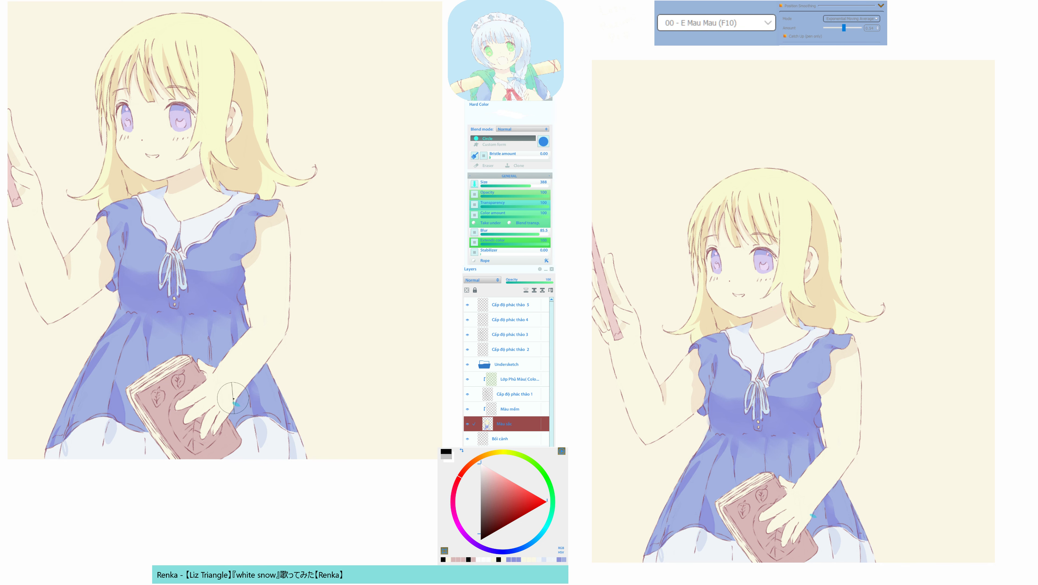
{"action": "left_click_drag", "start_coordinate": [237, 399], "coordinate": [235, 403]}
{"action": "key", "text": "q"}
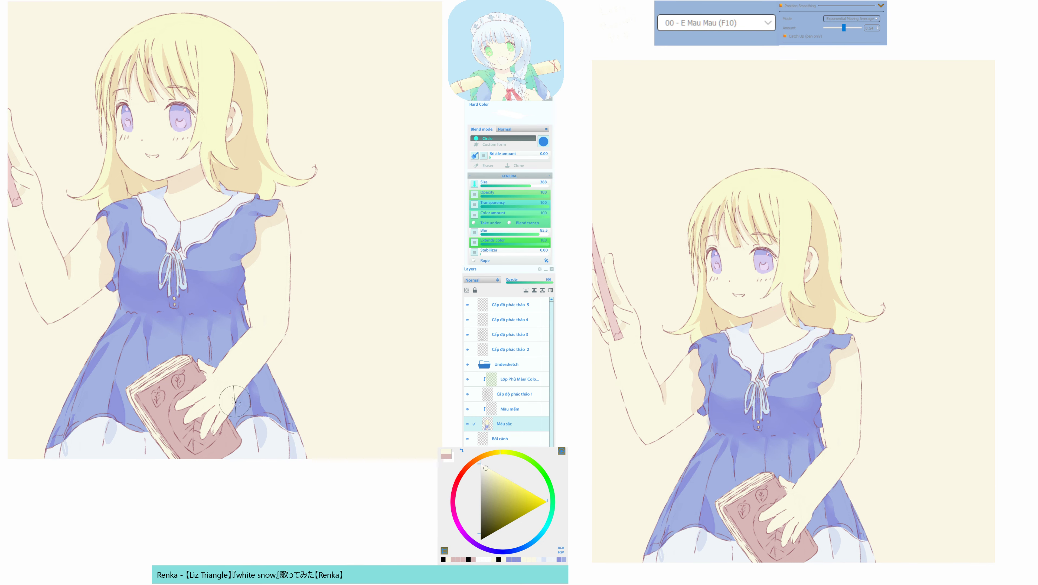
{"action": "left_click", "coordinate": [232, 400], "text": "alt"}
{"action": "key", "text": "g"}
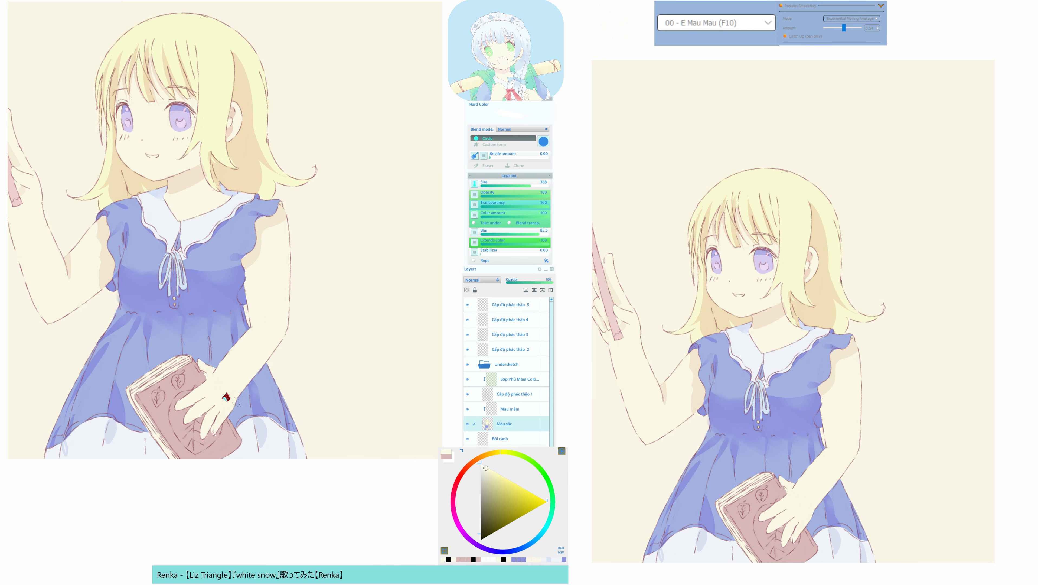
Mask a small patch between the book's upper corner and the wrist and fill it with the sampled dress blue.
{"action": "key", "text": "ctrl+F10"}
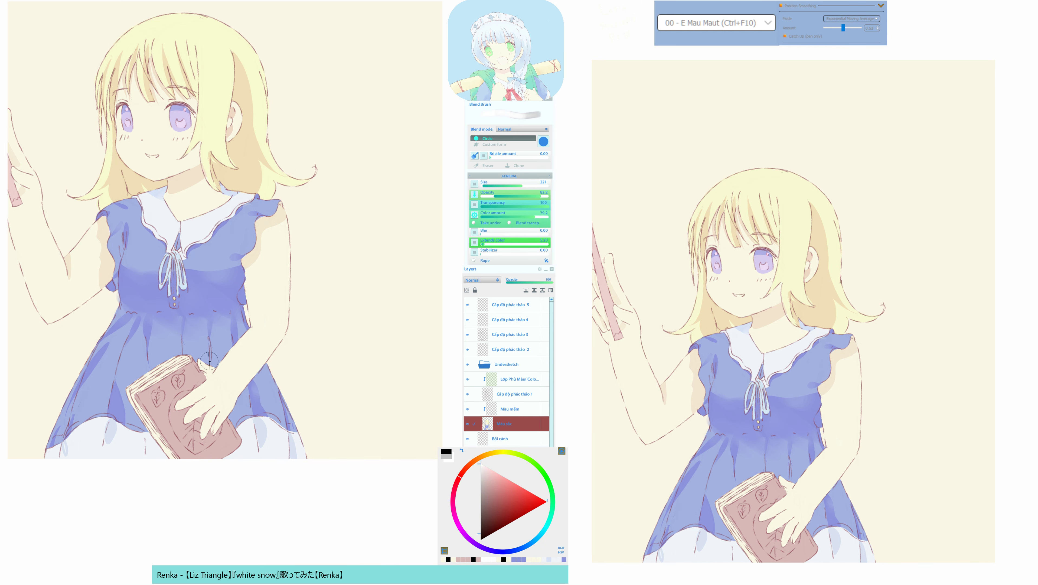
{"action": "left_click_drag", "start_coordinate": [209, 369], "coordinate": [214, 367]}
{"action": "key", "text": "F10"}
{"action": "left_click", "coordinate": [211, 364]}
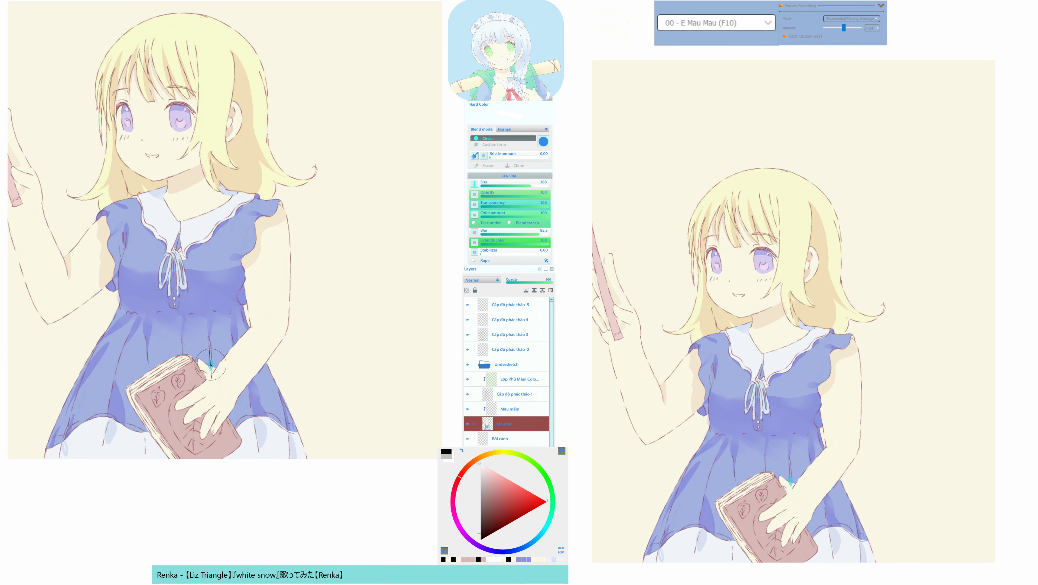
{"action": "key", "text": "q"}
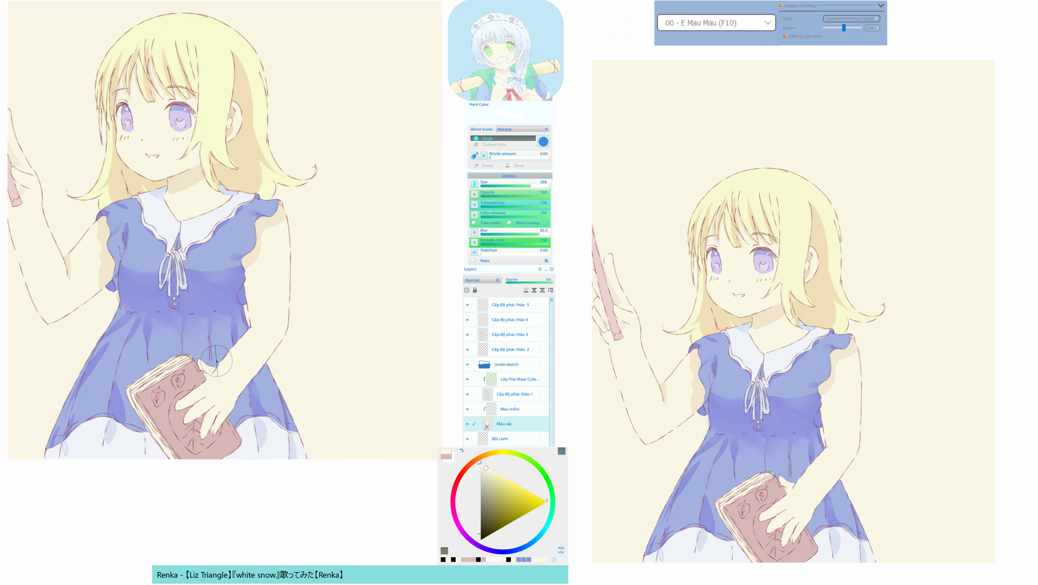
{"action": "left_click", "coordinate": [218, 355], "text": "alt"}
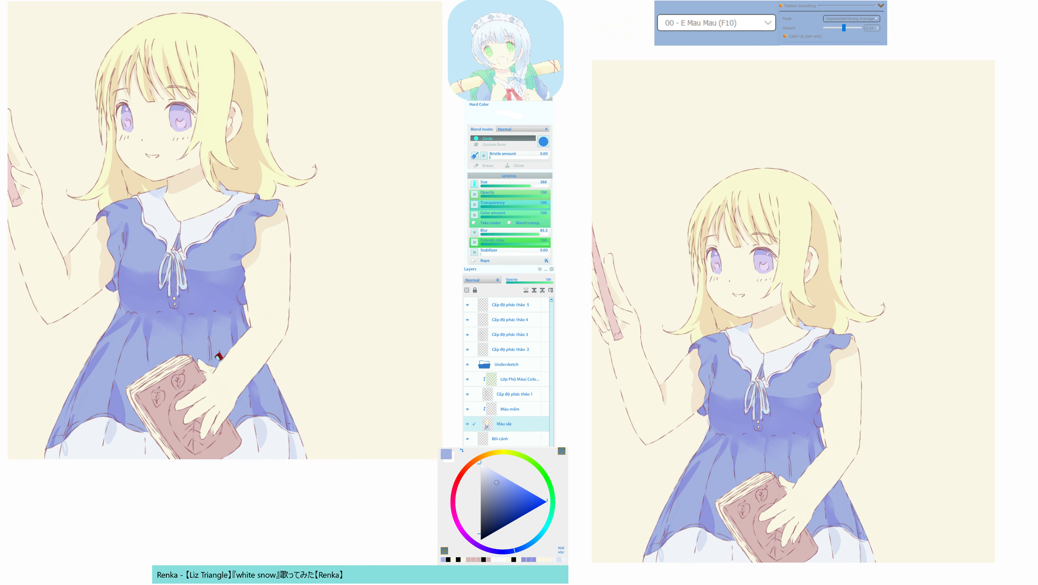
Retouch the book's upper corner beside the hand with the sampled cover pink and page cream.
{"action": "left_click", "coordinate": [203, 373], "text": "alt"}
{"action": "left_click", "coordinate": [202, 372], "text": "alt"}
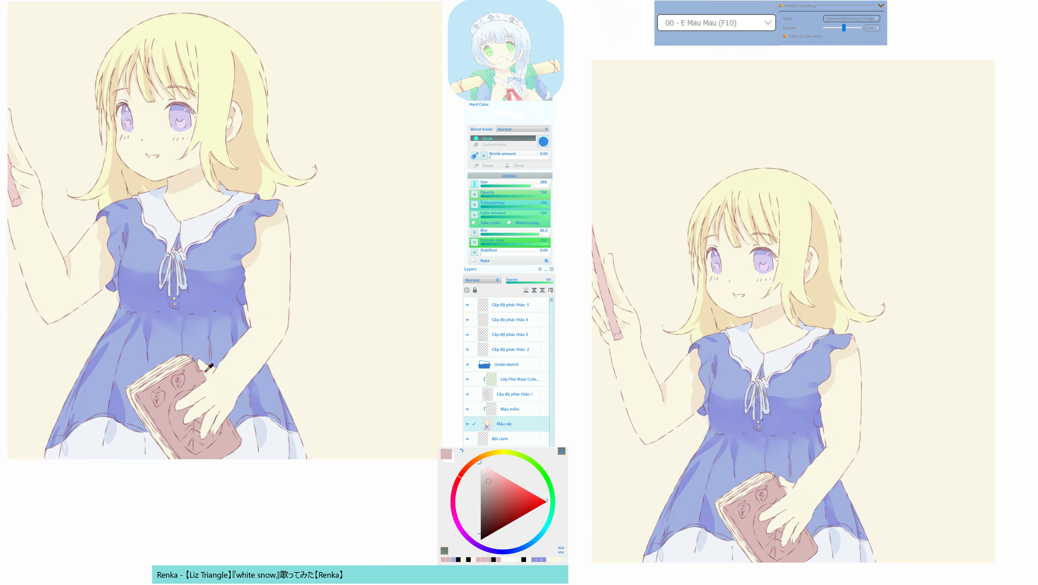
{"action": "left_click", "coordinate": [204, 369], "text": "alt"}
{"action": "left_click", "coordinate": [207, 365], "text": "alt"}
{"action": "left_click", "coordinate": [203, 369], "text": "alt"}
{"action": "left_click", "coordinate": [202, 368], "text": "alt"}
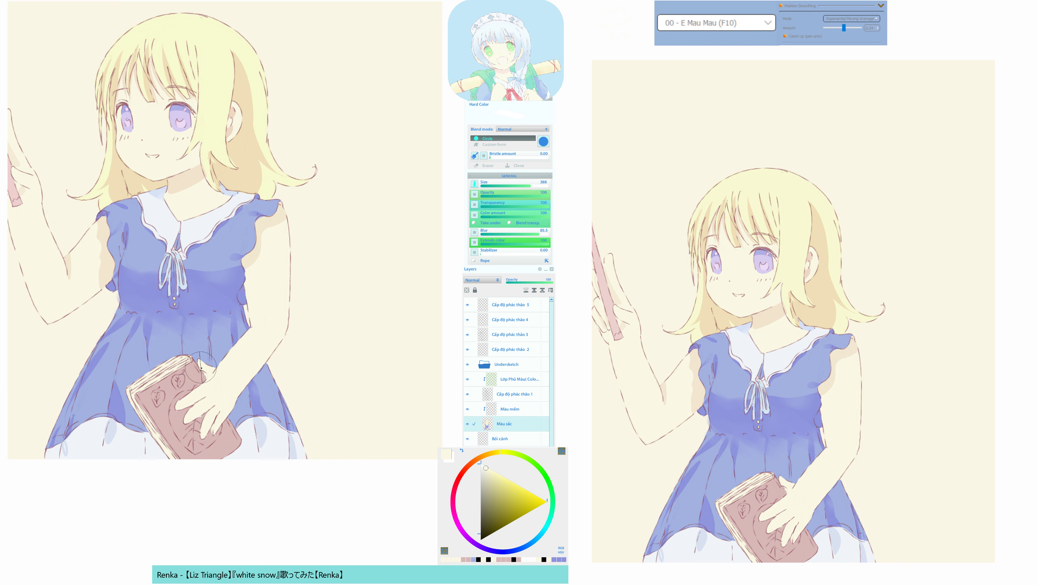
{"action": "left_click", "coordinate": [204, 383]}
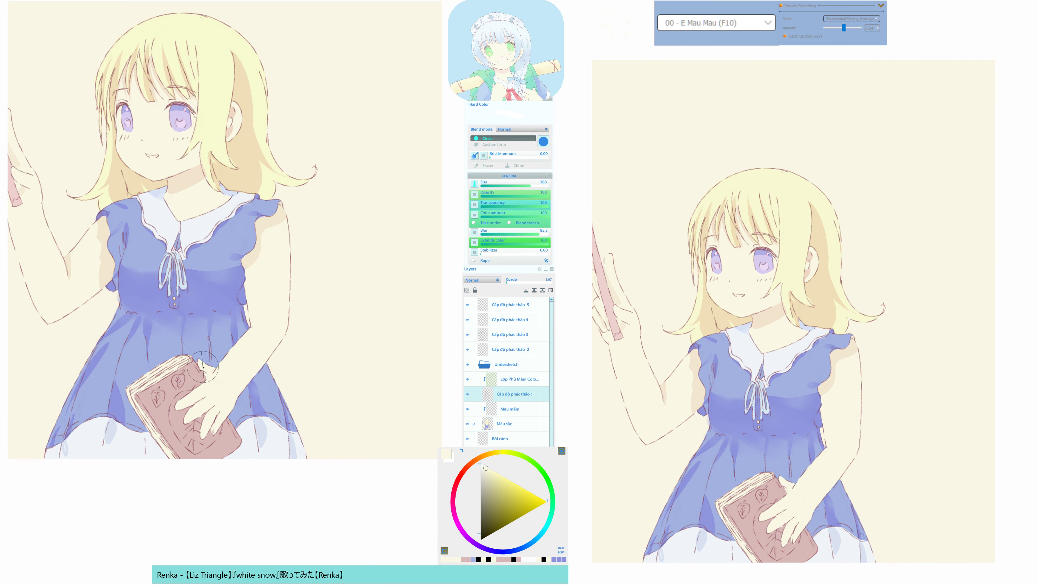
{"action": "left_click", "coordinate": [203, 368]}
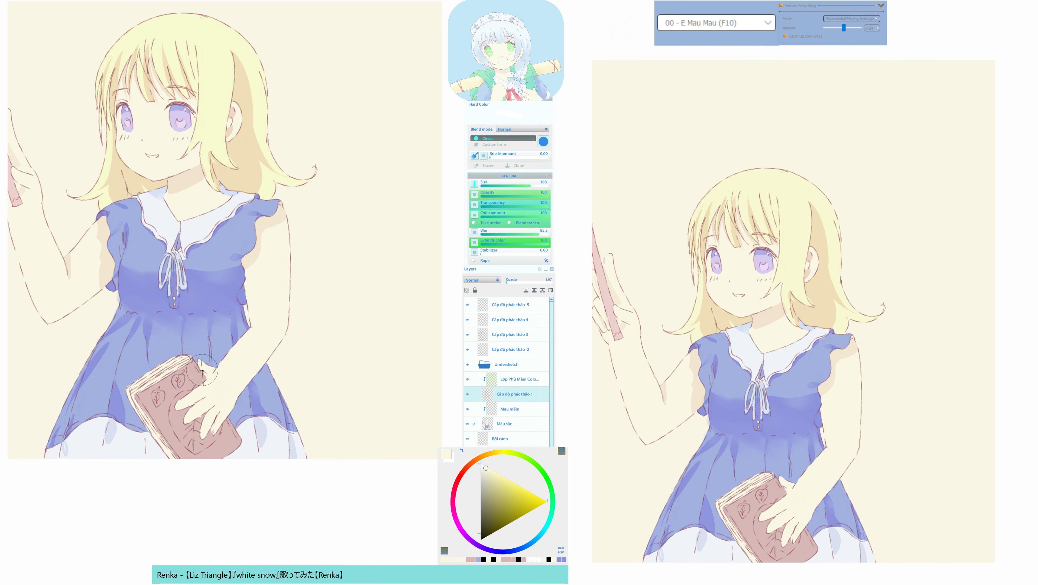
{"action": "left_click", "coordinate": [200, 383]}
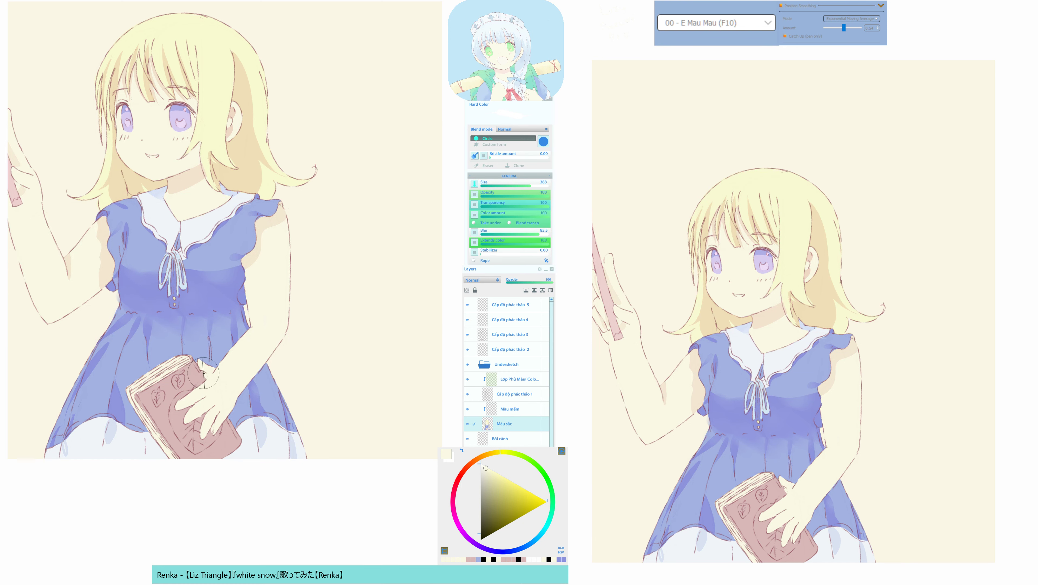
{"action": "left_click", "coordinate": [208, 377], "text": "ctrl"}
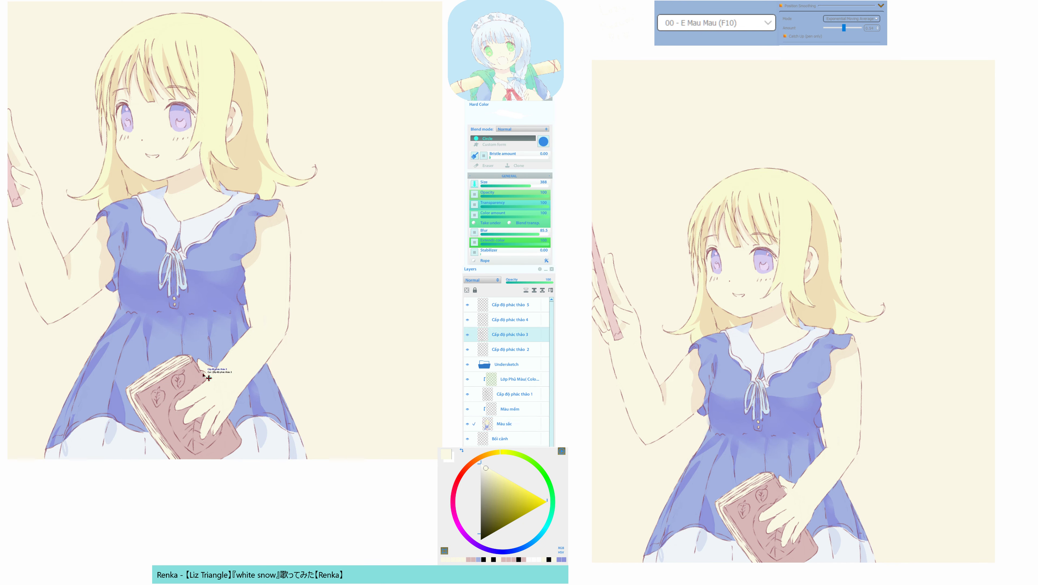
{"action": "key", "text": "F11"}
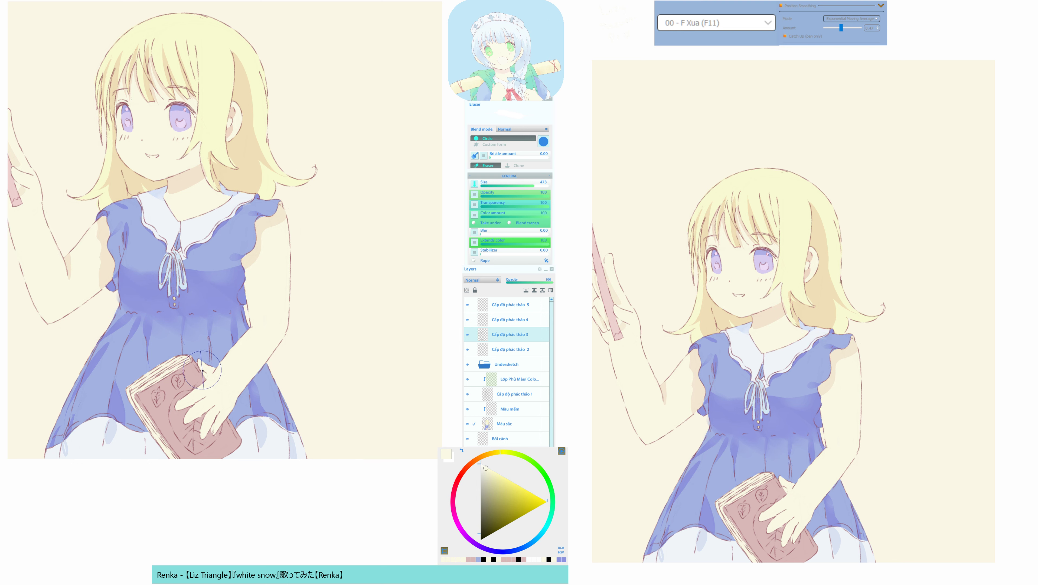
{"action": "key", "text": "F7"}
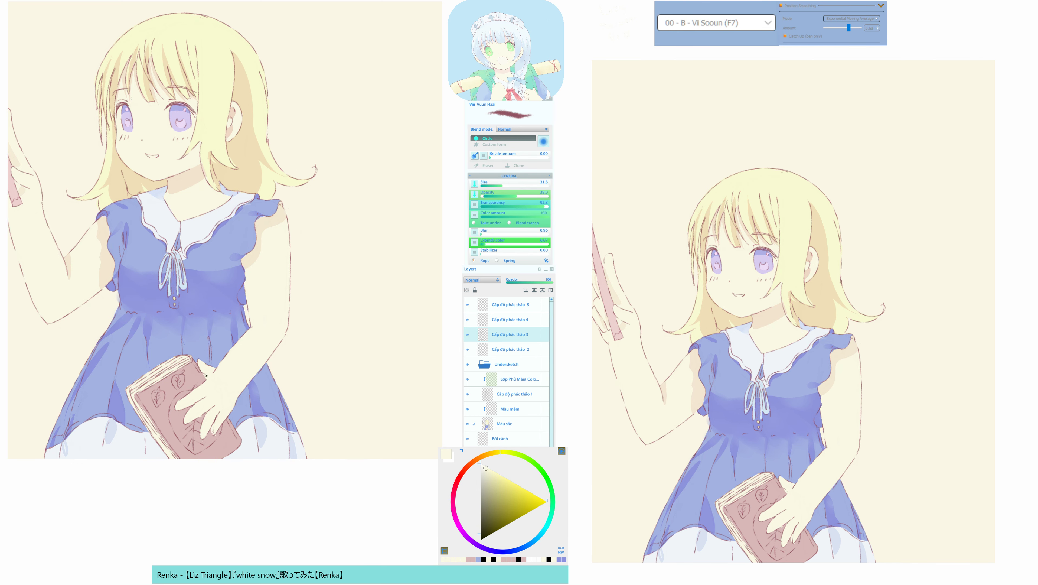
{"action": "left_click_drag", "start_coordinate": [193, 450], "coordinate": [230, 483]}
{"action": "mouse_move", "coordinate": [222, 434]}
{"action": "left_mouse_down"}
{"action": "mouse_move", "coordinate": [215, 450]}
{"action": "mouse_move", "coordinate": [203, 443]}
{"action": "left_mouse_up"}
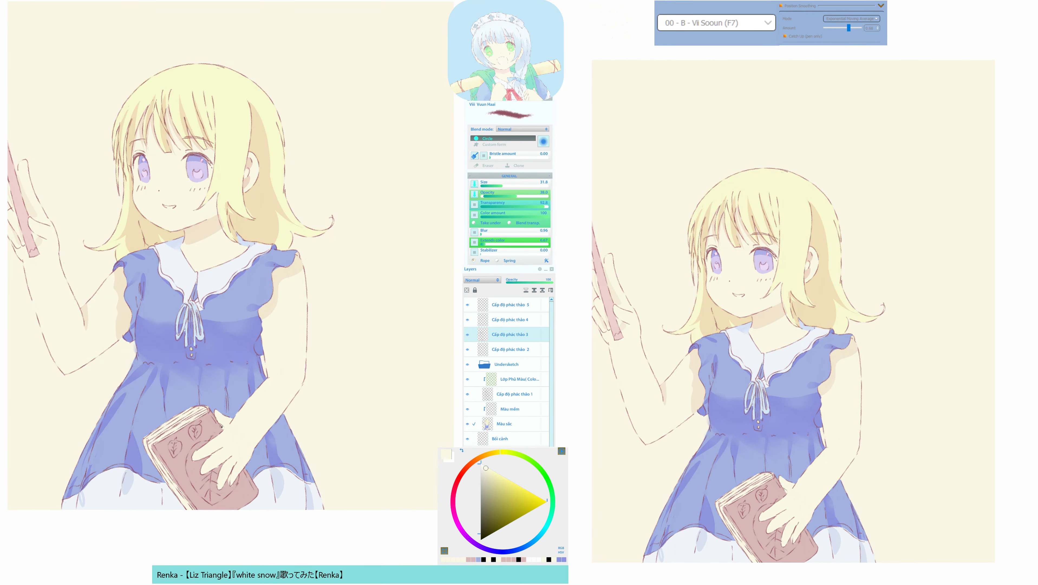
{"action": "left_click_drag", "start_coordinate": [228, 453], "coordinate": [236, 440]}
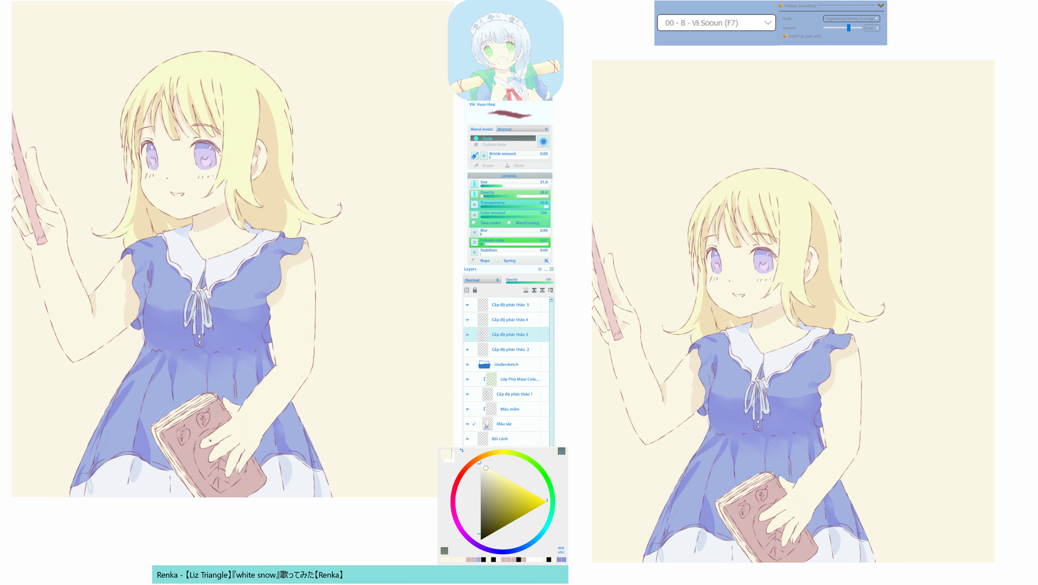
Mask a small patch on the book cover beside the fingertip and fill it with the sampled cover pink.
{"action": "left_click", "coordinate": [204, 453], "text": "alt"}
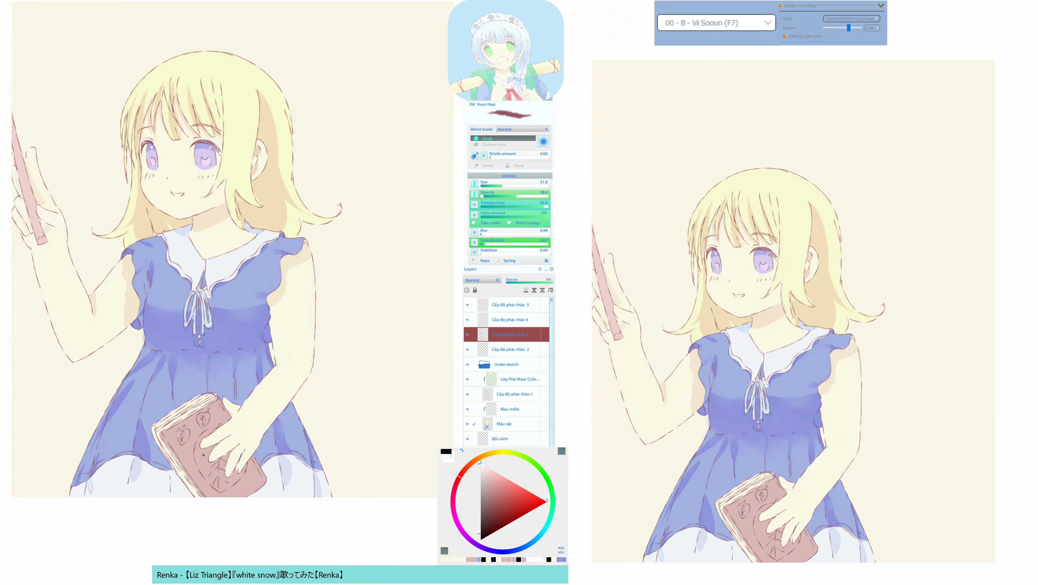
{"action": "key", "text": "F10"}
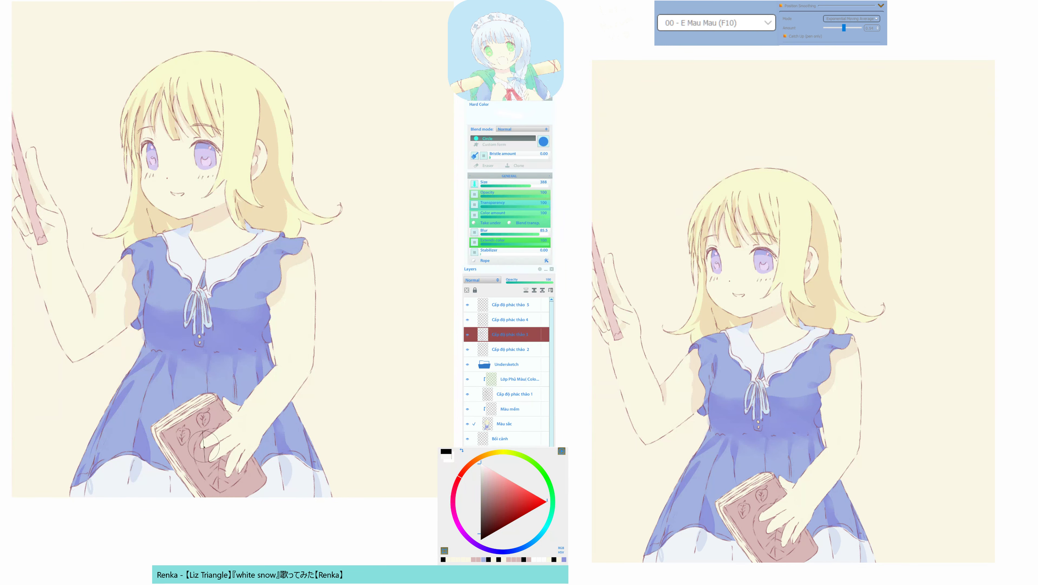
{"action": "left_click_drag", "start_coordinate": [202, 447], "coordinate": [204, 439]}
{"action": "key", "text": "q"}
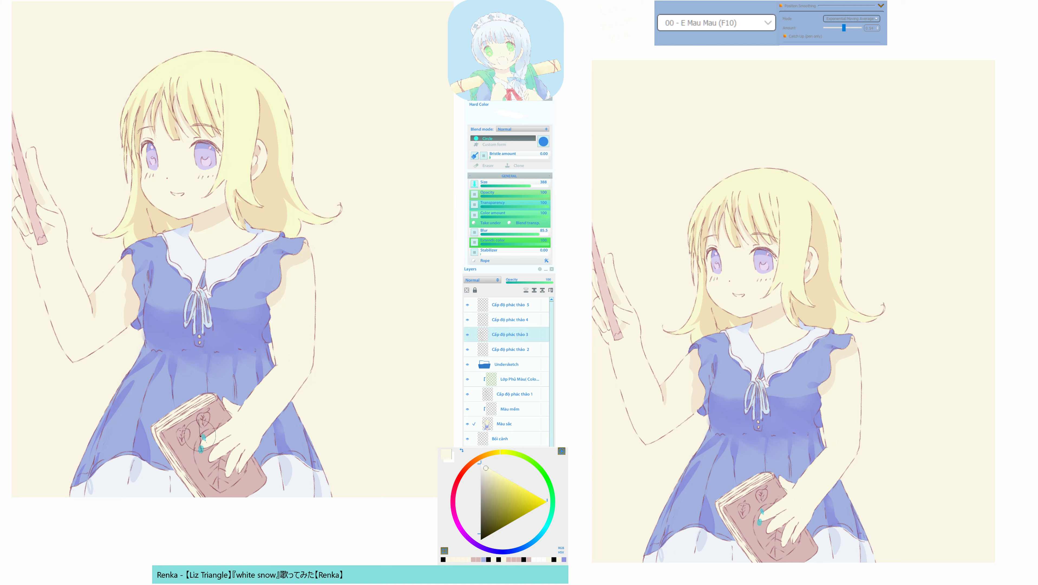
{"action": "left_click", "coordinate": [198, 433], "text": "alt"}
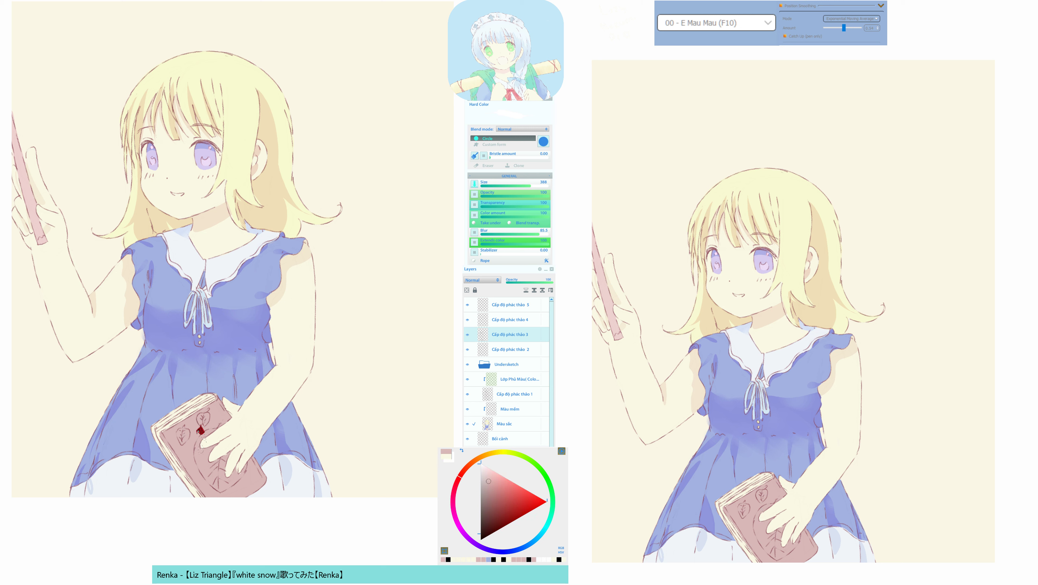
{"action": "left_click", "coordinate": [199, 431], "text": "alt"}
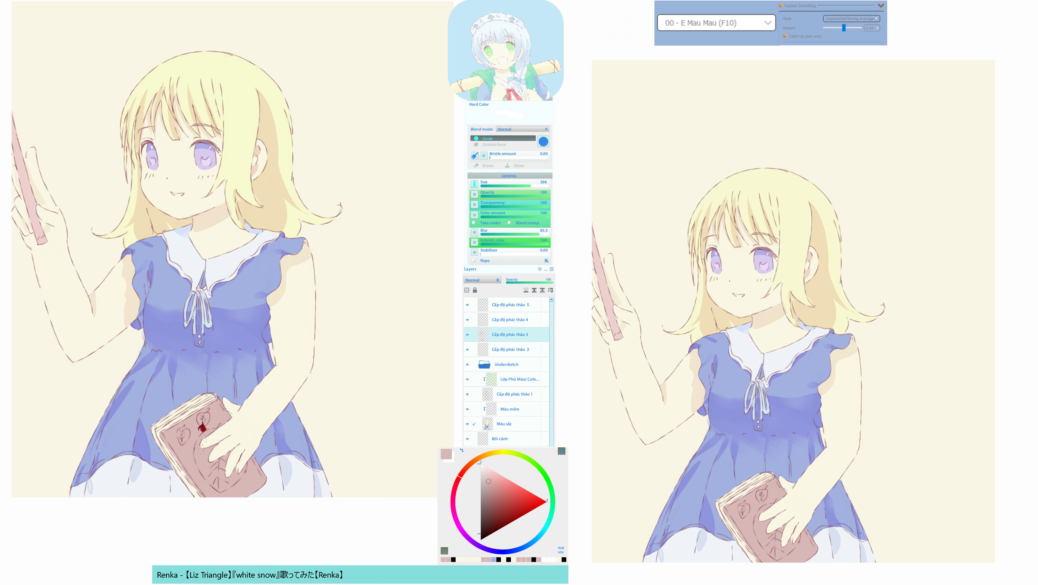
Mask the small gaps between the lower fingers on the book cover to fill them with cover pink.
{"action": "left_click", "coordinate": [230, 452], "text": "alt"}
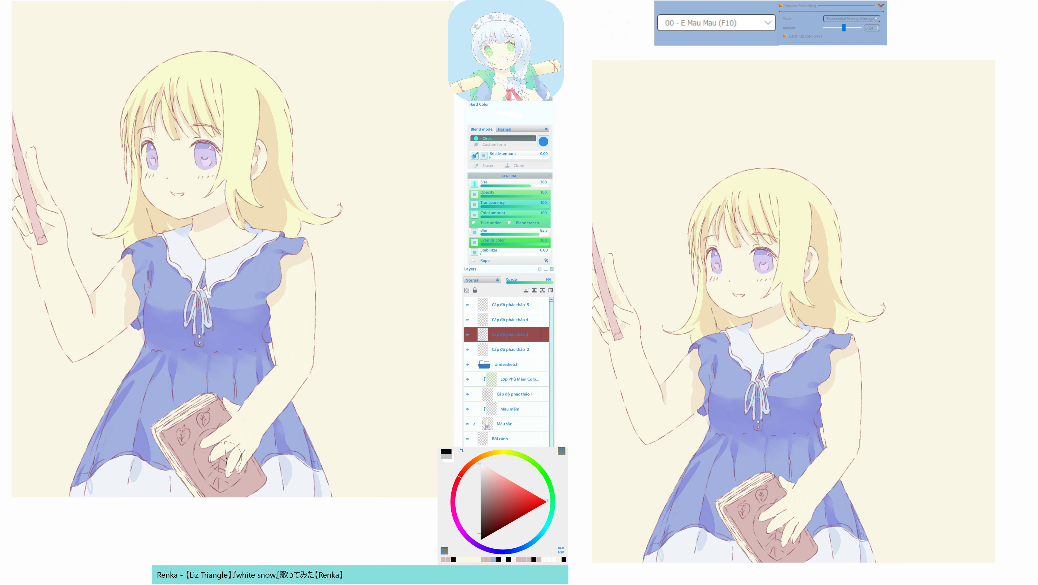
{"action": "left_click_drag", "start_coordinate": [228, 449], "coordinate": [225, 457]}
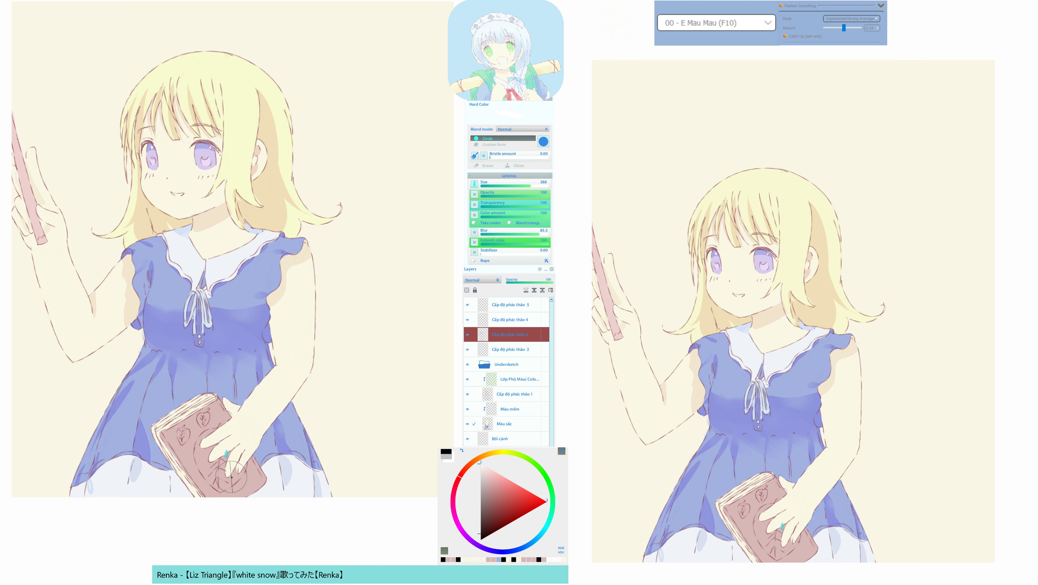
{"action": "mouse_move", "coordinate": [229, 480]}
{"action": "left_mouse_down"}
{"action": "mouse_move", "coordinate": [231, 471]}
{"action": "mouse_move", "coordinate": [240, 477]}
{"action": "left_mouse_up"}
{"action": "key", "text": "q"}
On the Màu sắc layer, mask the patch beside the upper fingertip and retouch it with the cover pink.
{"action": "left_click", "coordinate": [242, 485], "text": "ctrl"}
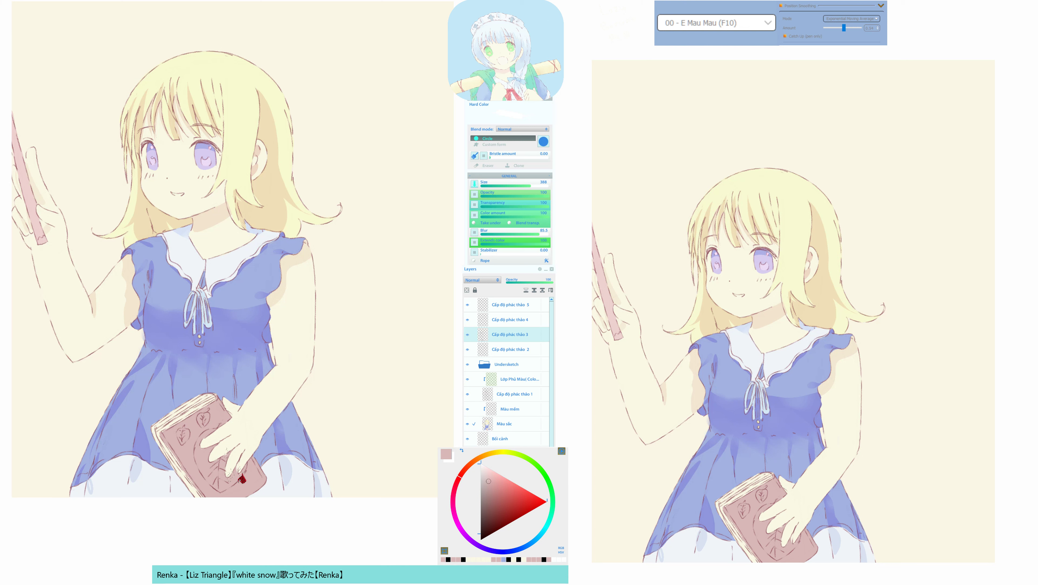
{"action": "left_click", "coordinate": [242, 488], "text": "ctrl"}
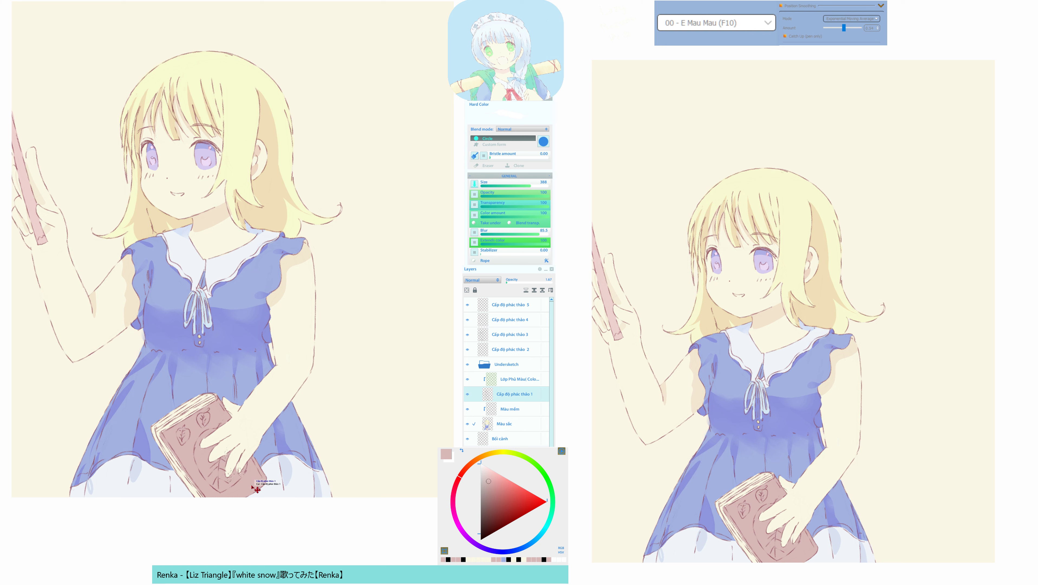
{"action": "left_click", "coordinate": [268, 485], "text": "ctrl+shift"}
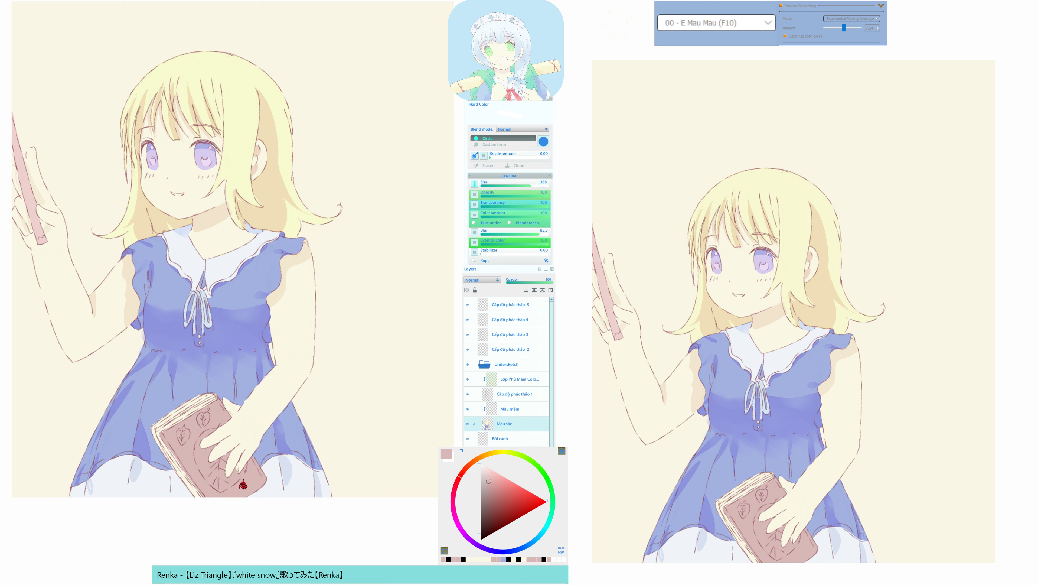
{"action": "left_click_drag", "start_coordinate": [228, 464], "coordinate": [234, 465]}
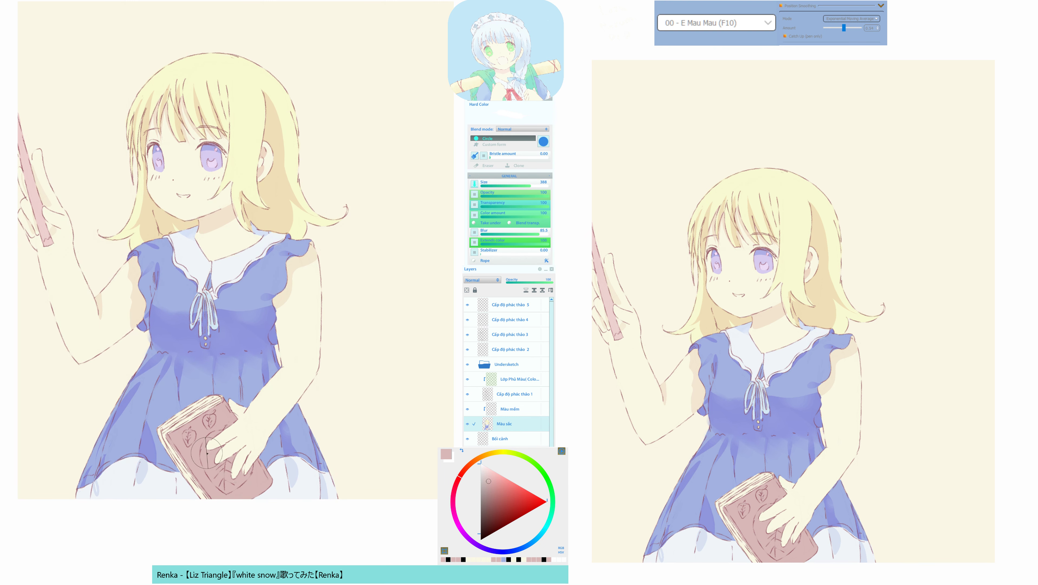
{"action": "key", "text": "alt"}
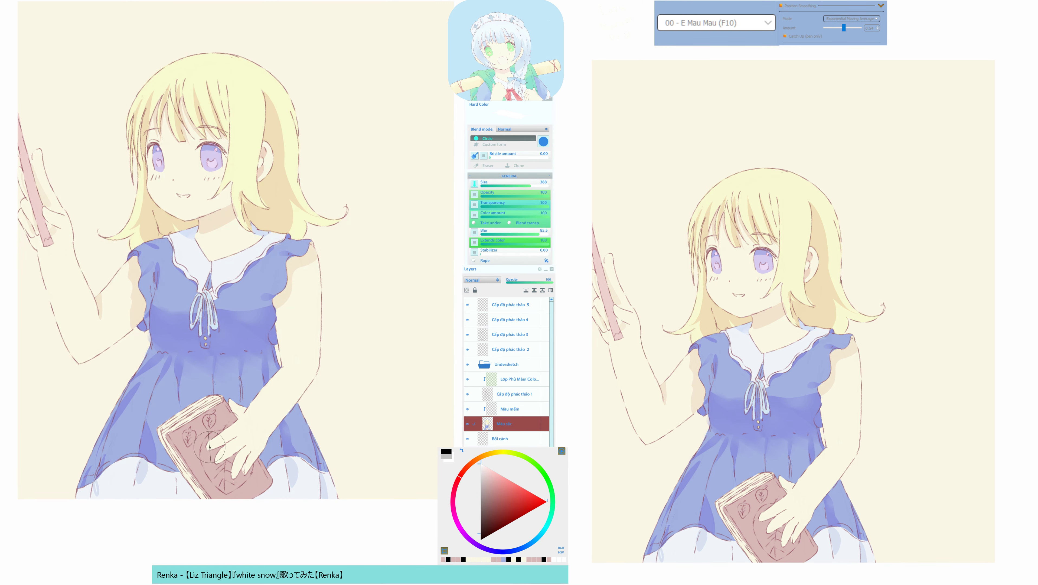
{"action": "left_click", "coordinate": [209, 451]}
{"action": "left_click", "coordinate": [210, 441]}
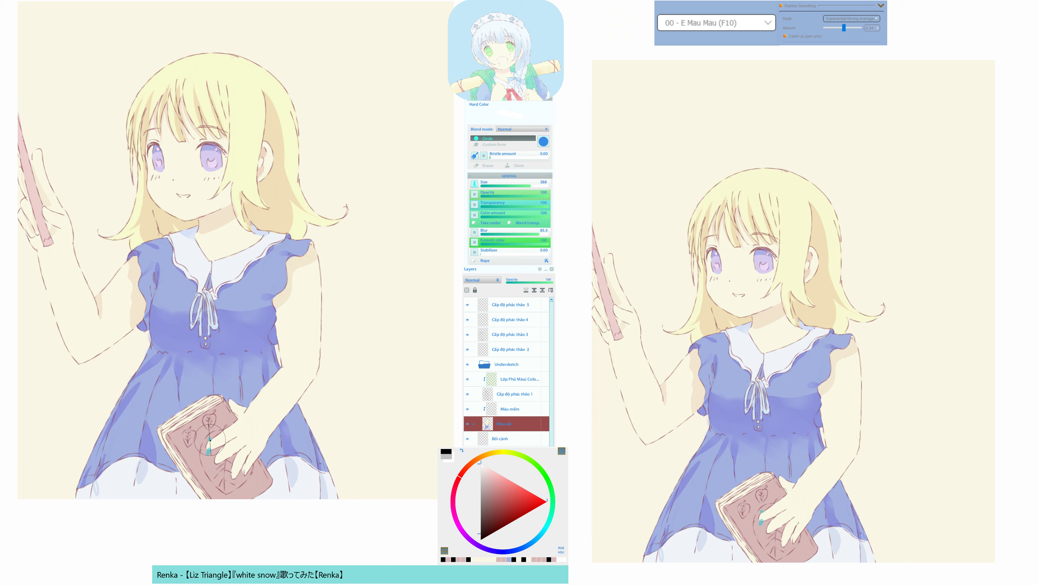
{"action": "key", "text": "e"}
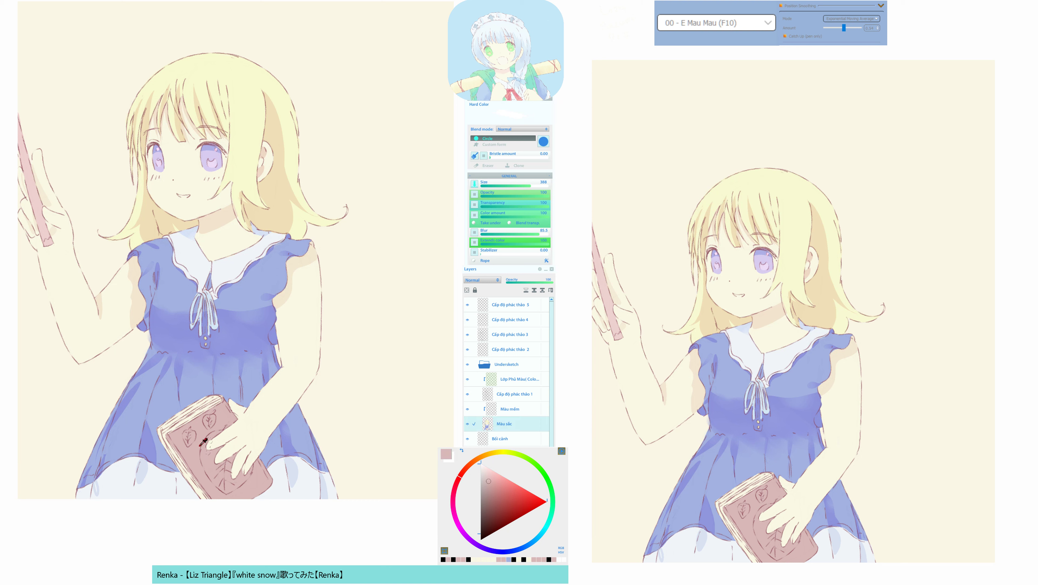
{"action": "left_click", "coordinate": [198, 447]}
Clean up the book's upper edge against the skirt with the sampled dress blue and cover pink.
{"action": "left_click", "coordinate": [229, 398]}
{"action": "left_click_drag", "start_coordinate": [241, 434], "coordinate": [259, 459]}
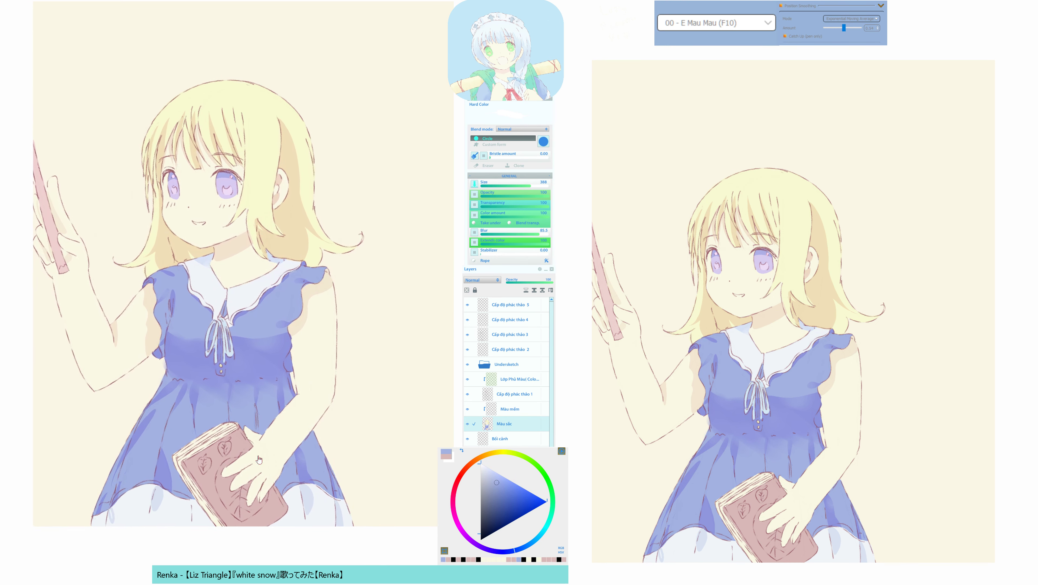
{"action": "left_click_drag", "start_coordinate": [247, 419], "coordinate": [260, 379]}
{"action": "key", "text": "q"}
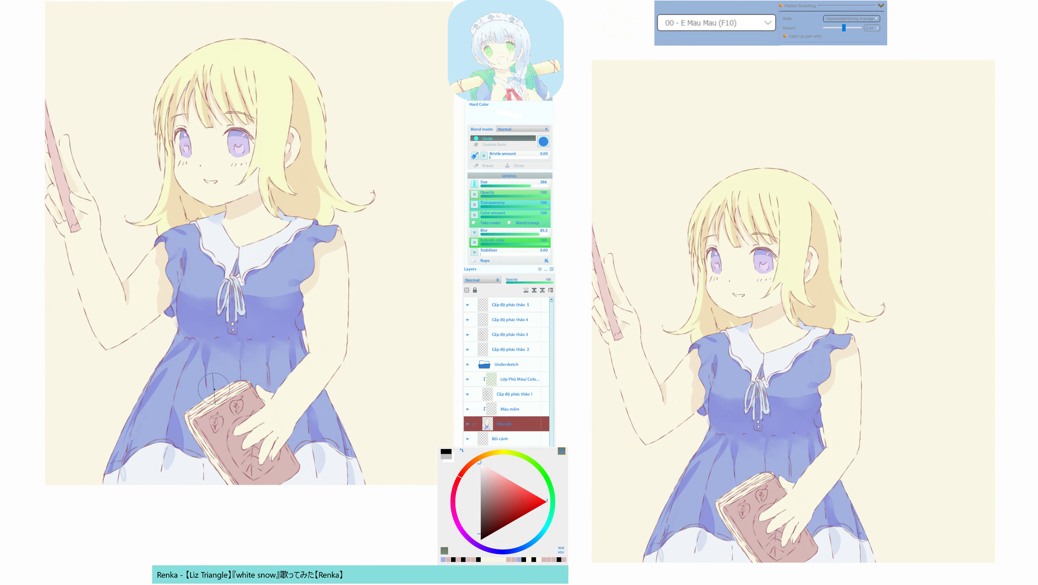
{"action": "left_click", "coordinate": [187, 392], "text": "alt"}
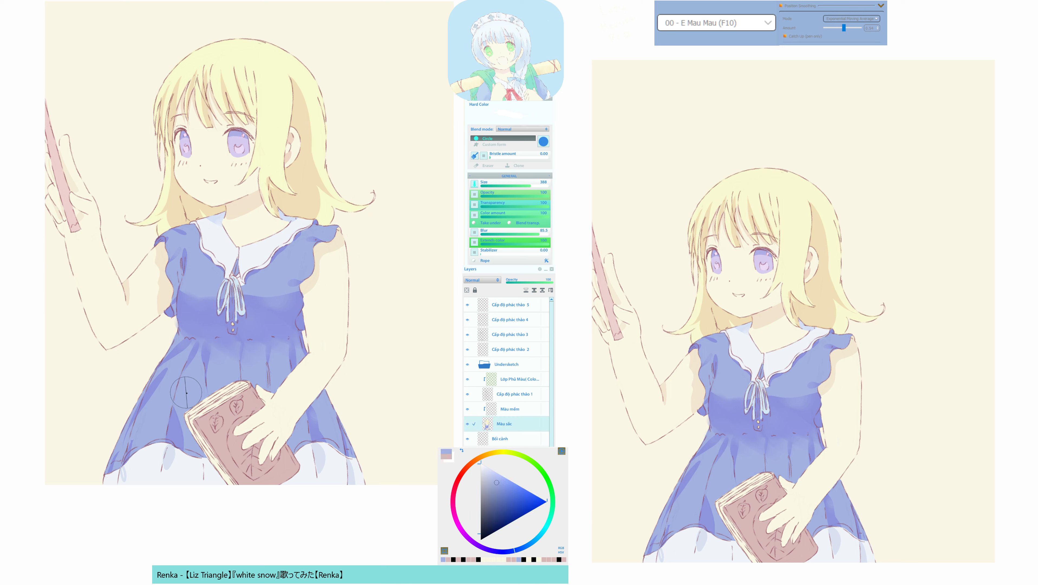
{"action": "left_click", "coordinate": [206, 437], "text": "alt"}
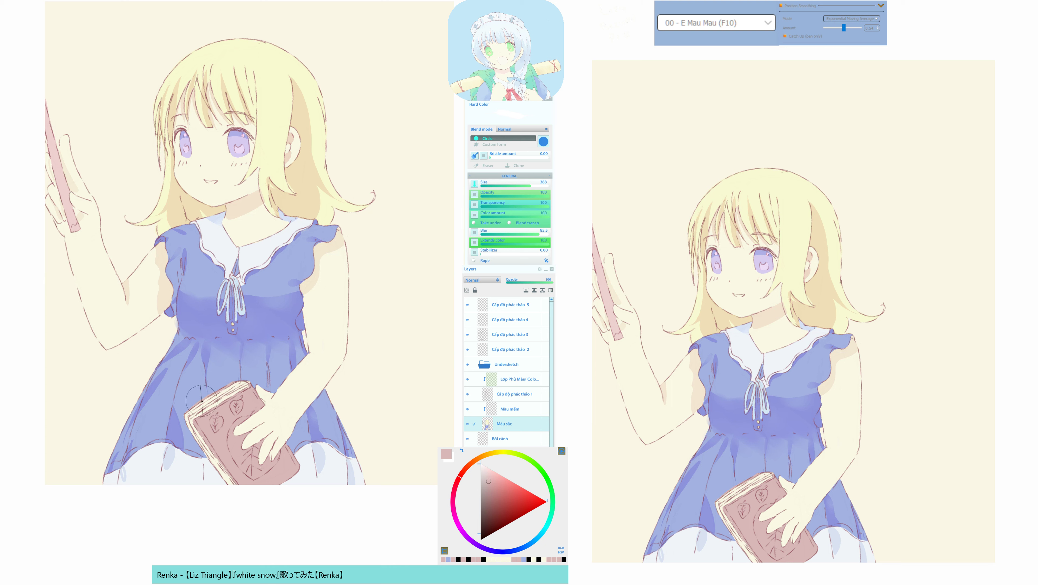
{"action": "left_click", "coordinate": [192, 404], "text": "alt"}
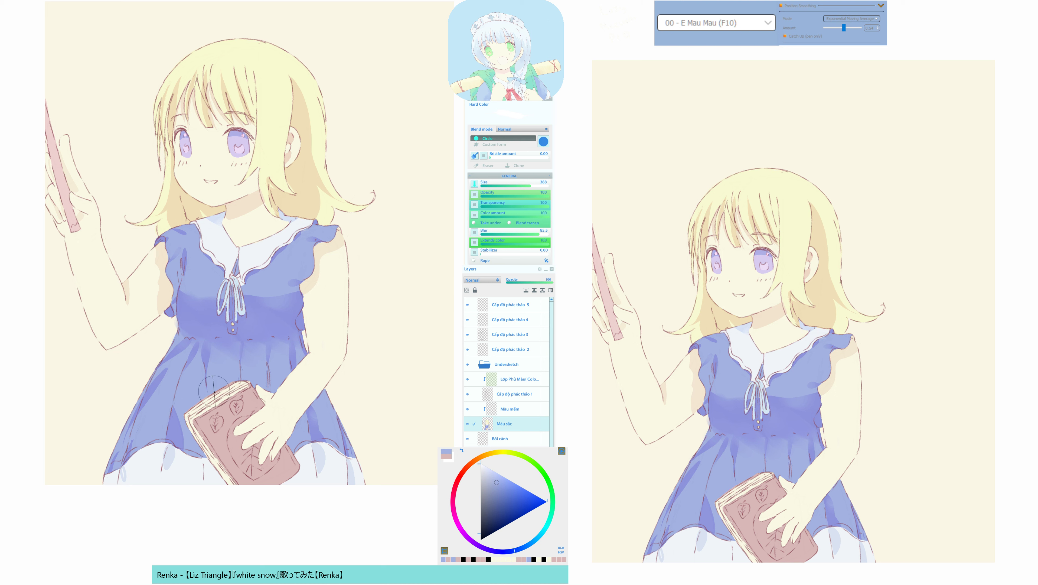
{"action": "left_click", "coordinate": [235, 383], "text": "alt"}
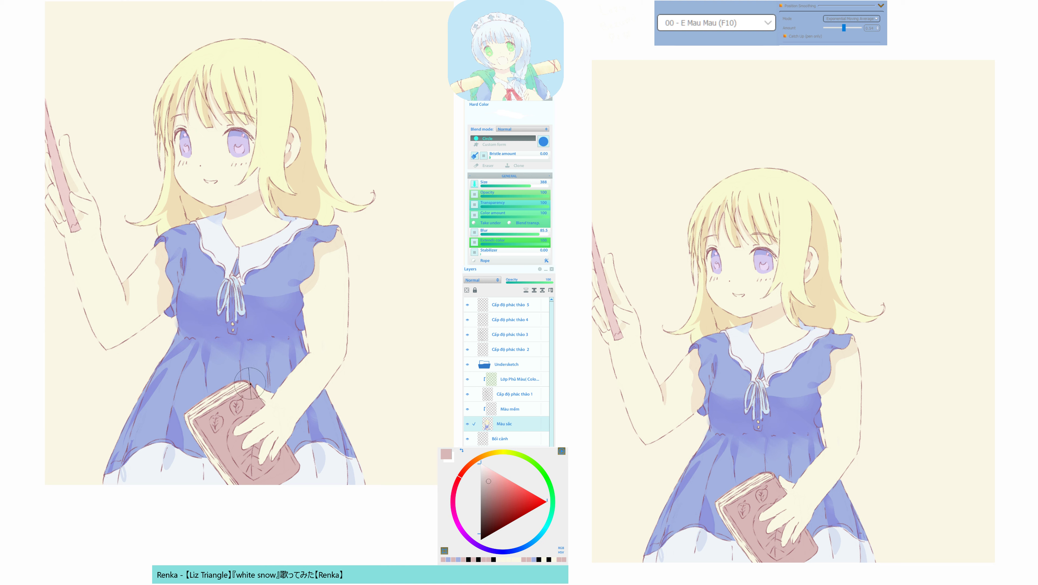
{"action": "left_click", "coordinate": [251, 381], "text": "alt"}
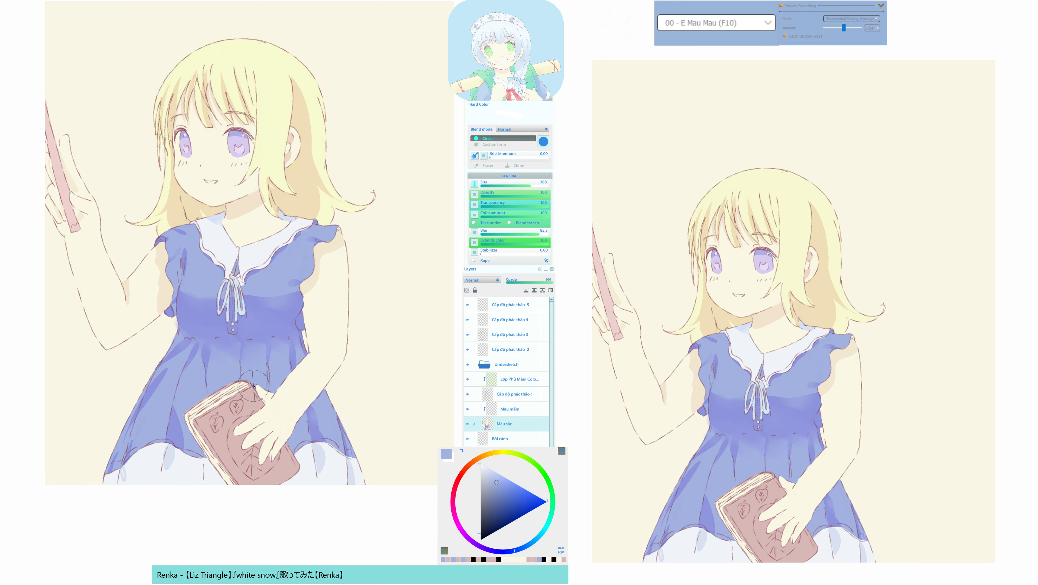
Retouch the book's lower page edge using the sampled page cream and cover pink.
{"action": "left_click_drag", "start_coordinate": [255, 434], "coordinate": [240, 394]}
{"action": "left_click", "coordinate": [206, 396], "text": "alt"}
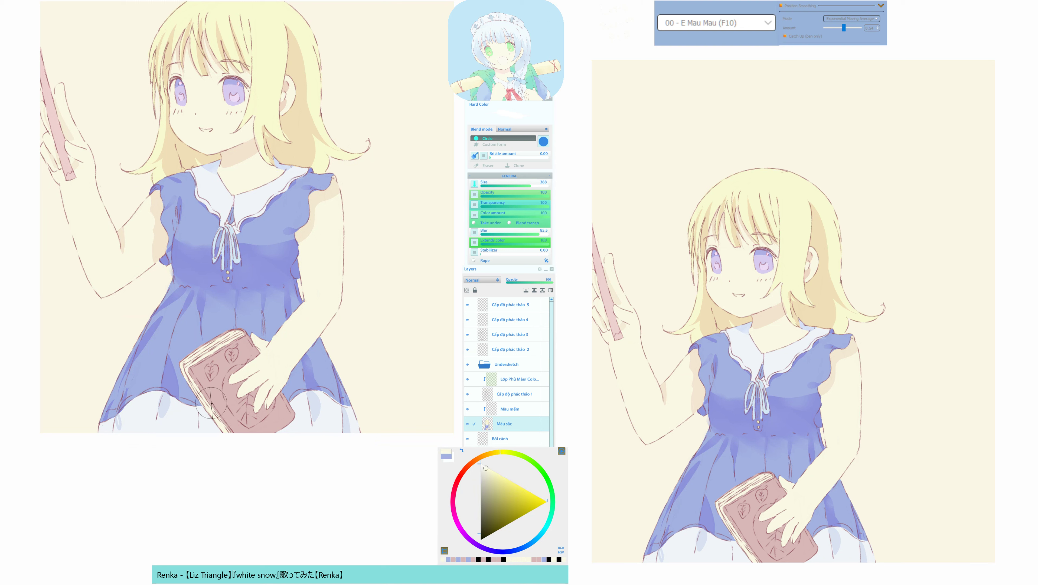
{"action": "left_click", "coordinate": [210, 398], "text": "alt"}
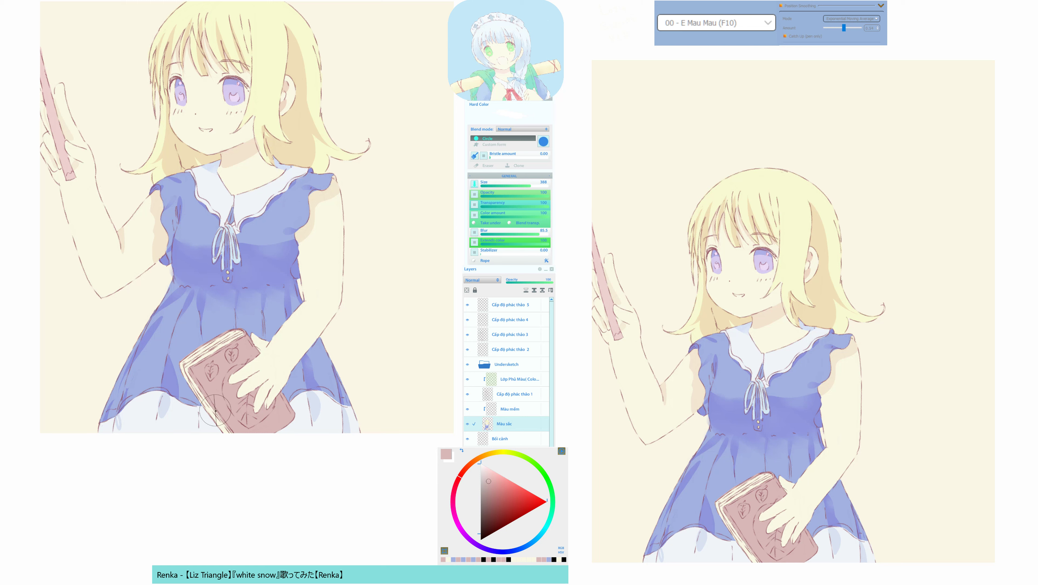
{"action": "left_click_drag", "start_coordinate": [227, 395], "coordinate": [247, 428]}
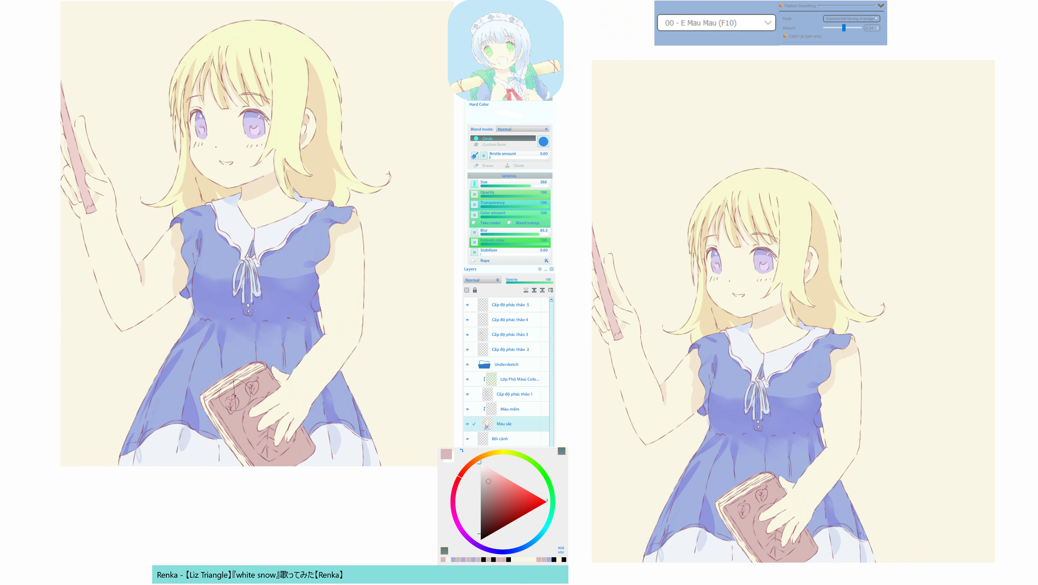
Sample the book's page colour and adjust it to a pale cream for the page edge.
{"action": "left_click", "coordinate": [236, 384], "text": "alt"}
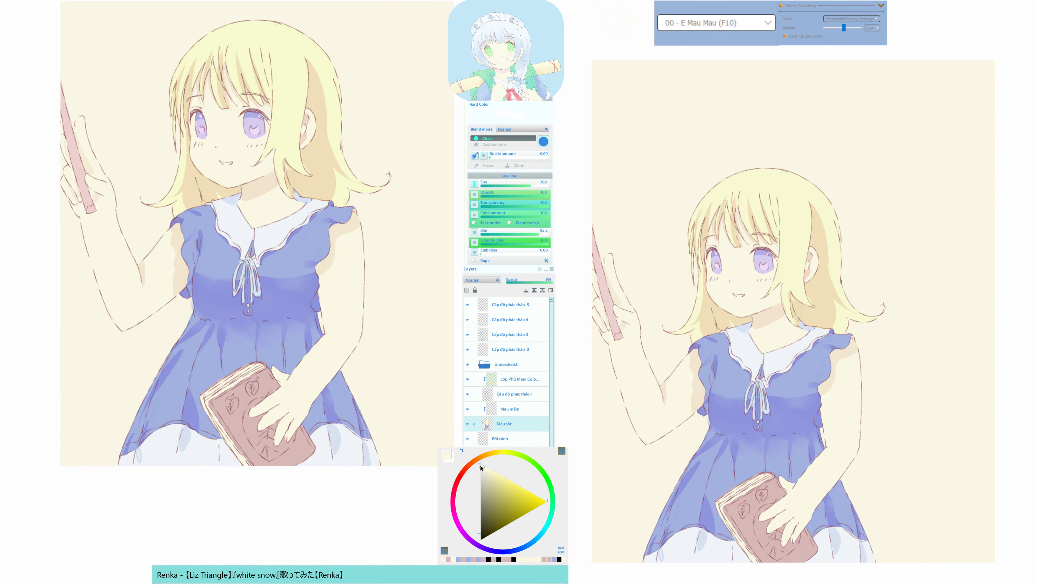
{"action": "left_click", "coordinate": [482, 467]}
{"action": "left_click", "coordinate": [501, 453]}
{"action": "left_click", "coordinate": [487, 468]}
Clean up the skirt and book edges with the sampled dress blue and cover pink.
{"action": "left_click", "coordinate": [200, 393], "text": "alt"}
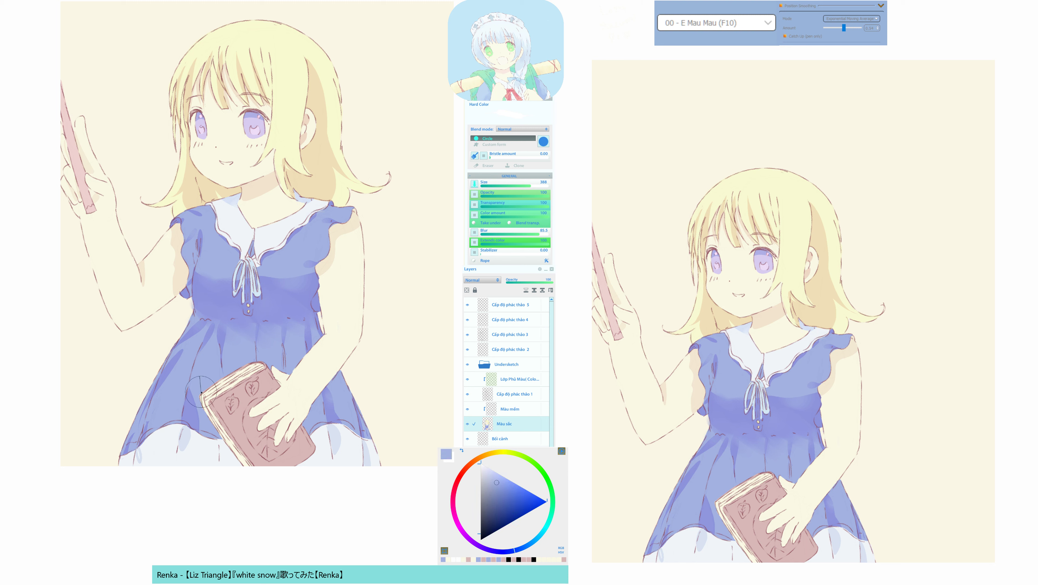
{"action": "left_click", "coordinate": [201, 389], "text": "alt"}
{"action": "mouse_move", "coordinate": [199, 399]}
{"action": "left_mouse_down"}
{"action": "mouse_move", "coordinate": [199, 389]}
{"action": "mouse_move", "coordinate": [219, 431]}
{"action": "left_mouse_up"}
{"action": "key", "text": "space"}
{"action": "left_click_drag", "start_coordinate": [280, 468], "coordinate": [298, 462]}
{"action": "mouse_move", "coordinate": [343, 422]}
{"action": "left_mouse_down"}
{"action": "mouse_move", "coordinate": [265, 437]}
{"action": "mouse_move", "coordinate": [215, 424]}
{"action": "mouse_move", "coordinate": [251, 458]}
{"action": "left_mouse_up"}
{"action": "left_click", "coordinate": [220, 425], "text": "alt"}
{"action": "key", "text": "space"}
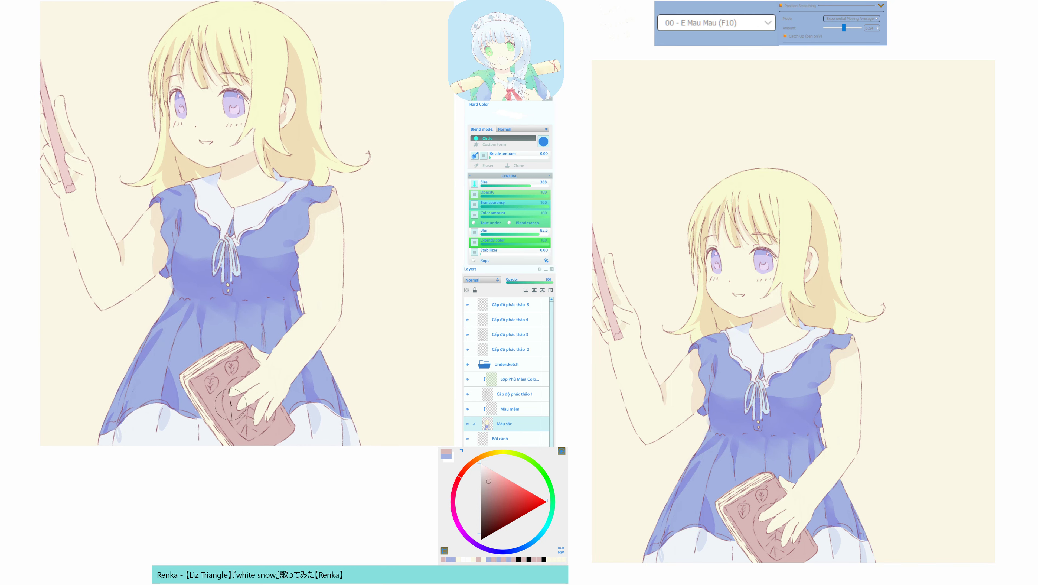
Mask the small patch beside the fingertips on the book cover and fill it with cover pink.
{"action": "key", "text": "q"}
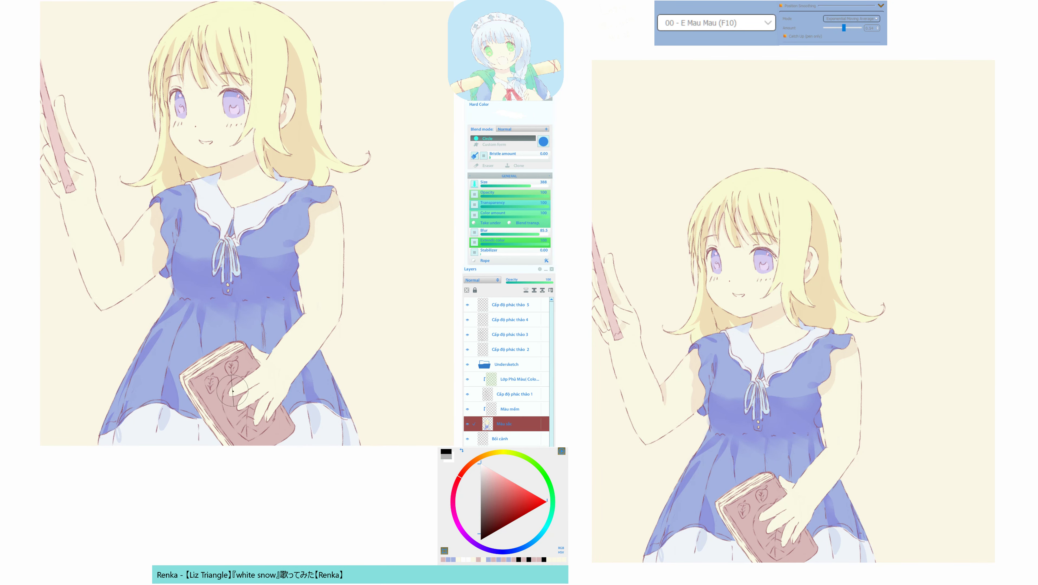
{"action": "left_click_drag", "start_coordinate": [230, 403], "coordinate": [230, 394]}
{"action": "key", "text": "d"}
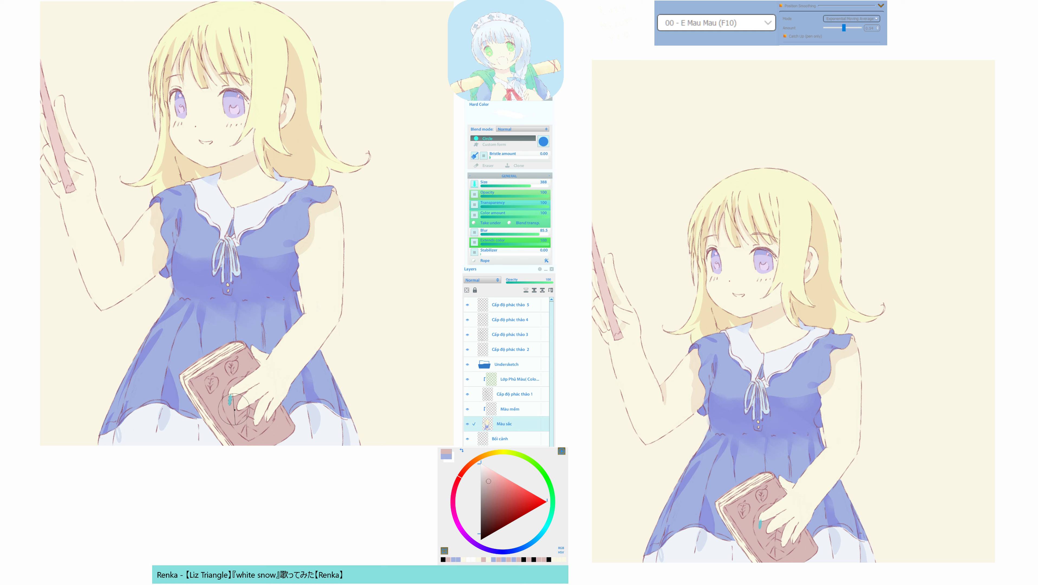
{"action": "left_click", "coordinate": [232, 412], "text": "alt"}
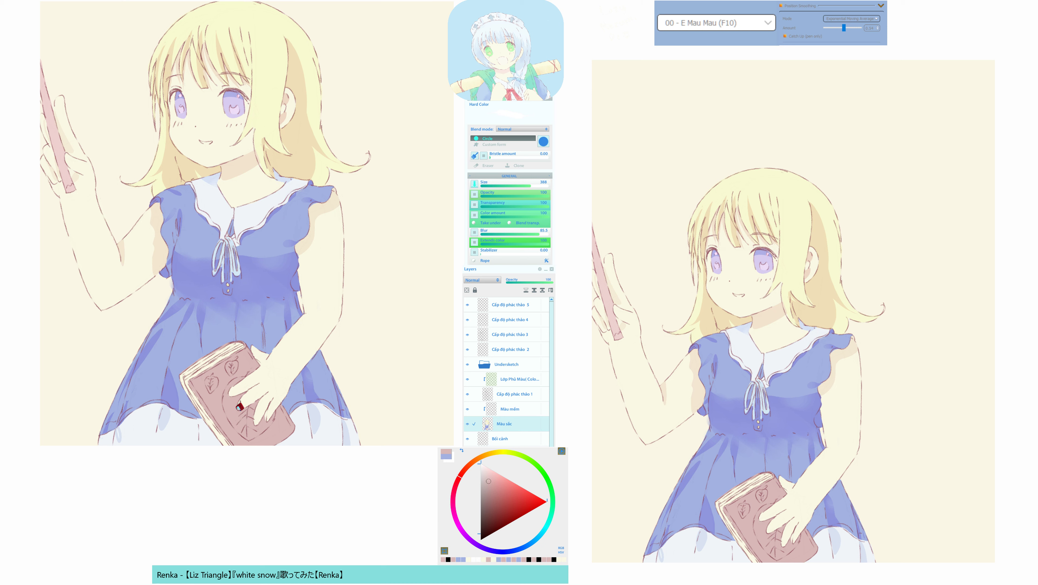
{"action": "key", "text": "d"}
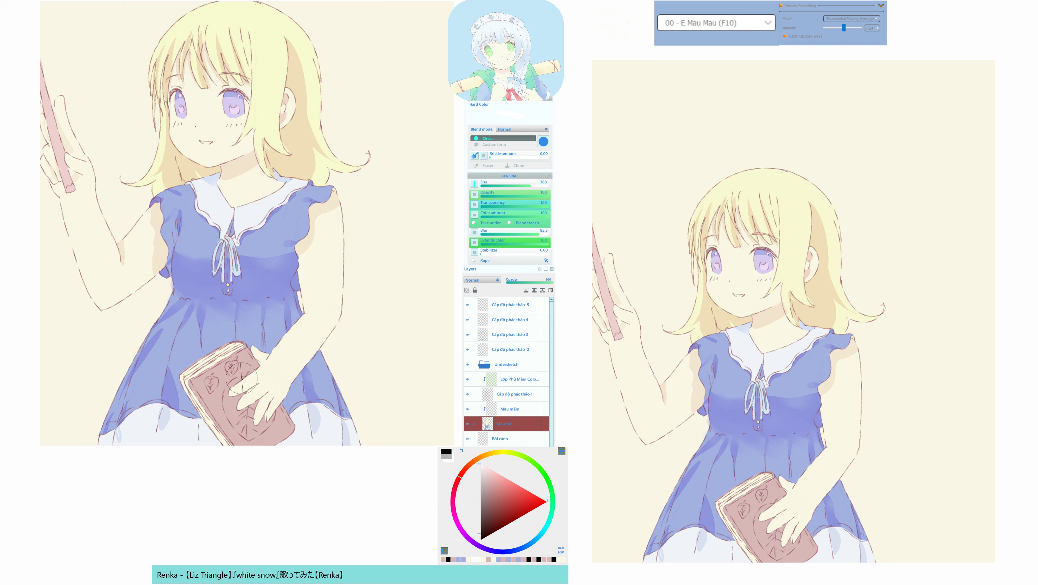
Mask a large leaf-shaped emblem on the lower book cover behind the fingers.
{"action": "left_click_drag", "start_coordinate": [248, 377], "coordinate": [225, 397]}
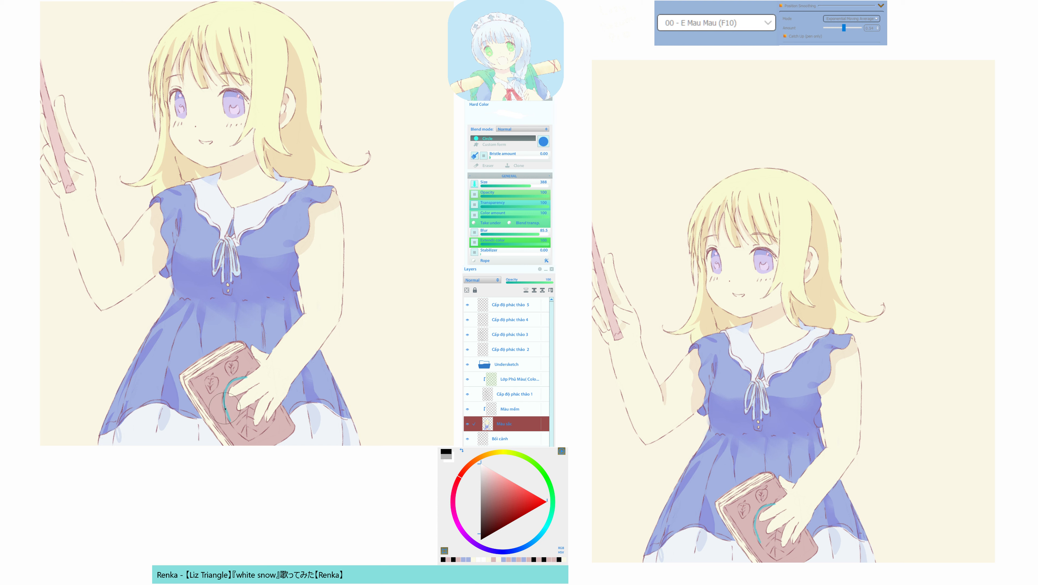
{"action": "mouse_move", "coordinate": [223, 406]}
{"action": "left_mouse_down"}
{"action": "mouse_move", "coordinate": [250, 441]}
{"action": "mouse_move", "coordinate": [272, 405]}
{"action": "mouse_move", "coordinate": [253, 439]}
{"action": "left_mouse_up"}
{"action": "left_click_drag", "start_coordinate": [267, 429], "coordinate": [275, 404]}
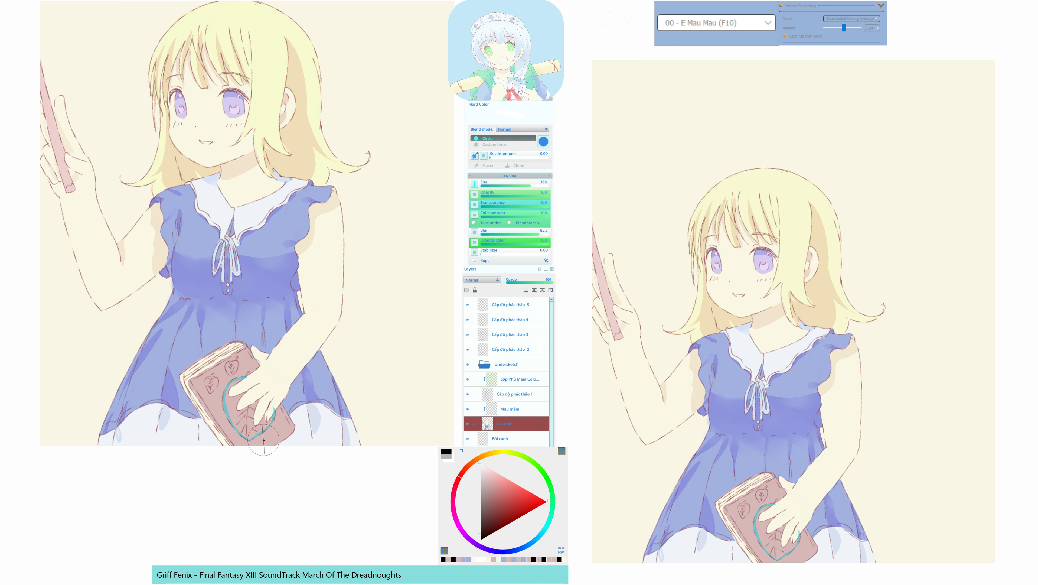
{"action": "key", "text": "q"}
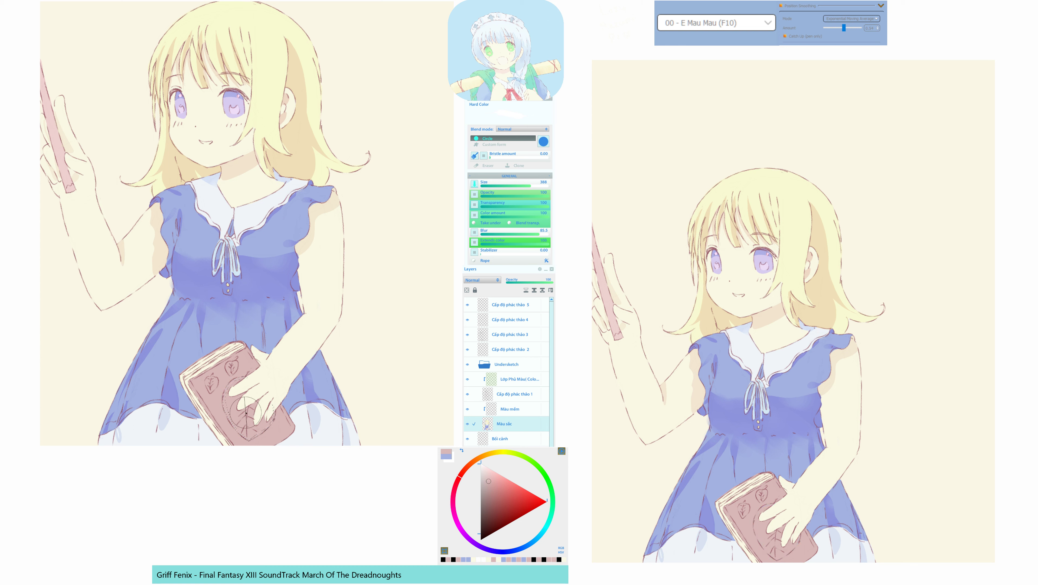
{"action": "key", "text": "ctrl+z"}
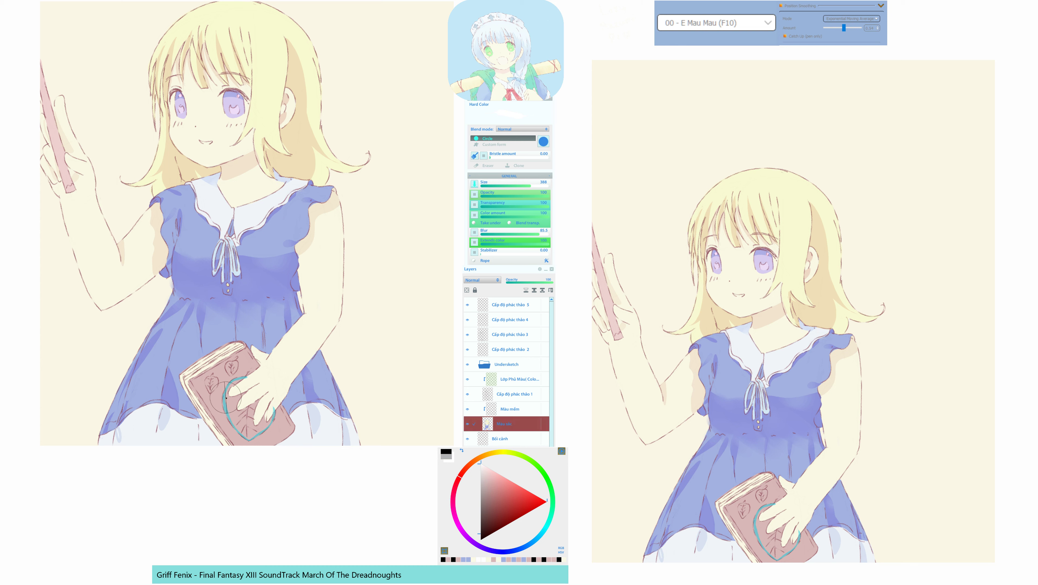
{"action": "left_click_drag", "start_coordinate": [226, 415], "coordinate": [225, 411]}
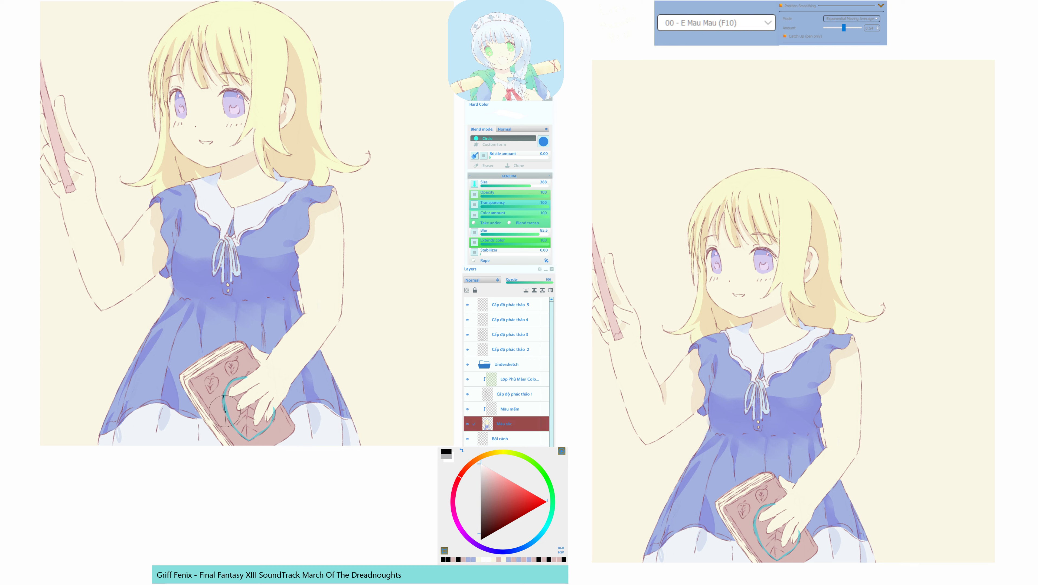
{"action": "key", "text": "q"}
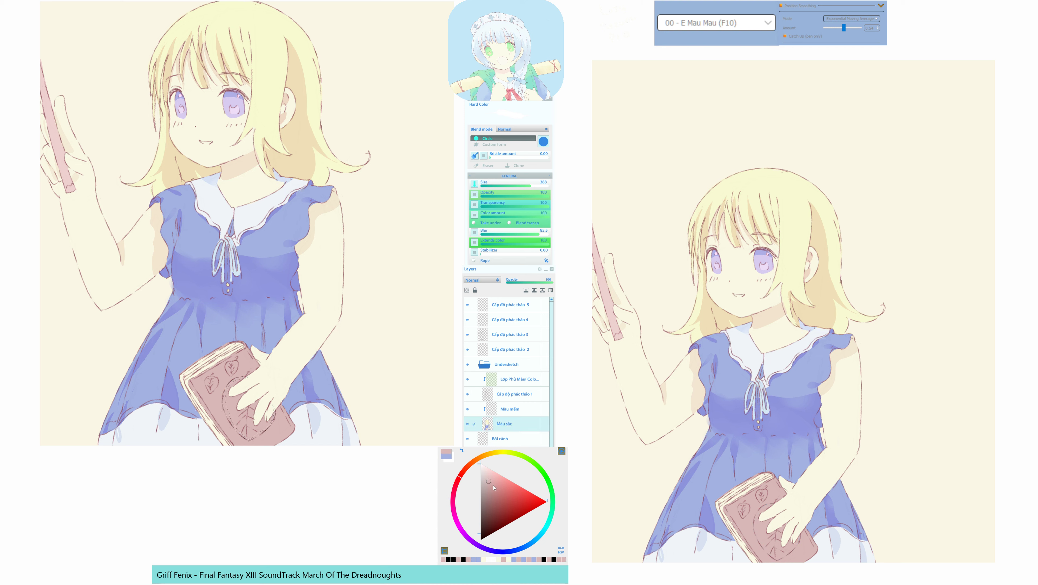
Fill the masked emblem on the book cover with a light green.
{"action": "left_click", "coordinate": [531, 464]}
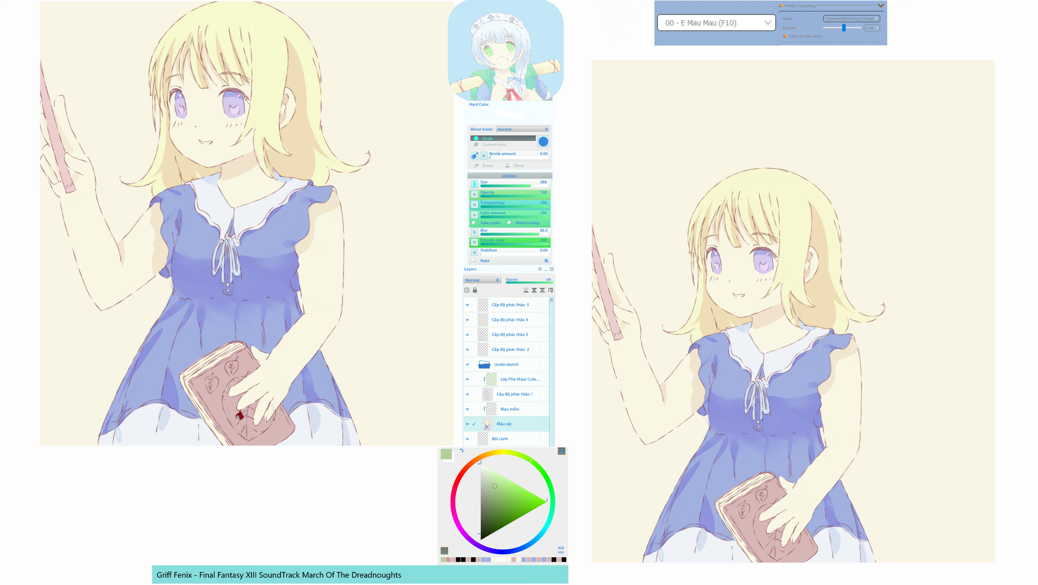
{"action": "mouse_move", "coordinate": [240, 416]}
{"action": "left_mouse_down"}
{"action": "mouse_move", "coordinate": [265, 447]}
{"action": "mouse_move", "coordinate": [177, 413]}
{"action": "mouse_move", "coordinate": [247, 419]}
{"action": "left_mouse_up"}
{"action": "key", "text": "ctrl+d"}
{"action": "left_click", "coordinate": [246, 420]}
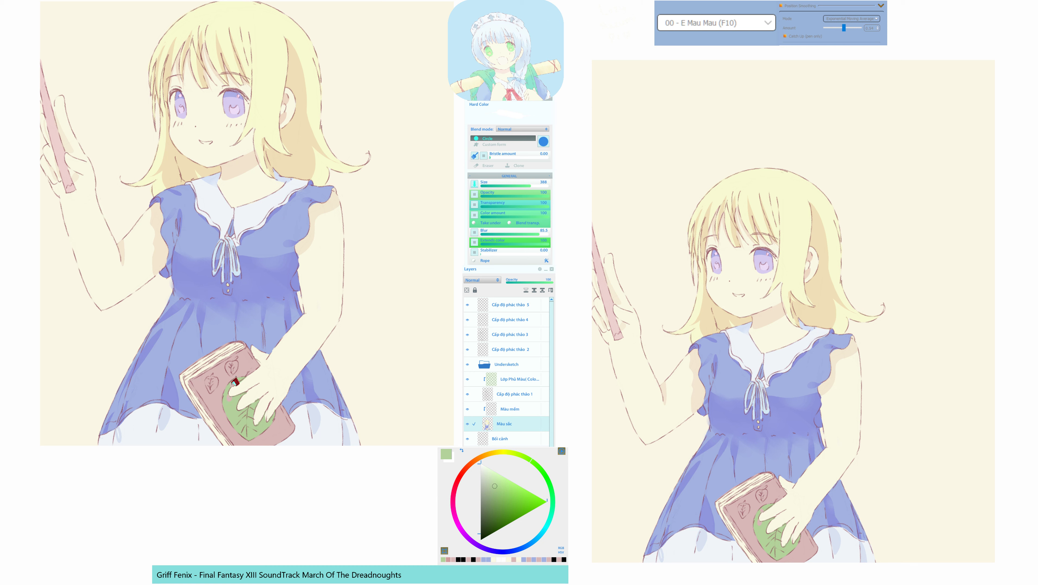
{"action": "key", "text": "b"}
{"action": "left_click", "coordinate": [229, 387]}
{"action": "key", "text": "ctrl+z"}
Erase and redraw the emblem's sketch lines on the Cấp độ phác thảo 3 layer.
{"action": "left_click", "coordinate": [234, 385], "text": "ctrl"}
{"action": "key", "text": "F11"}
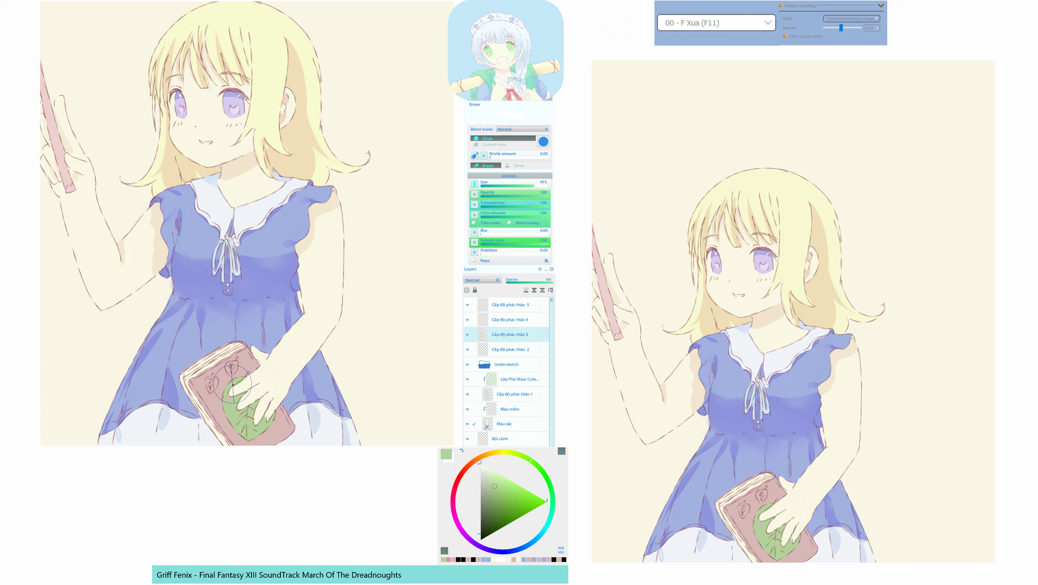
{"action": "key", "text": "F7"}
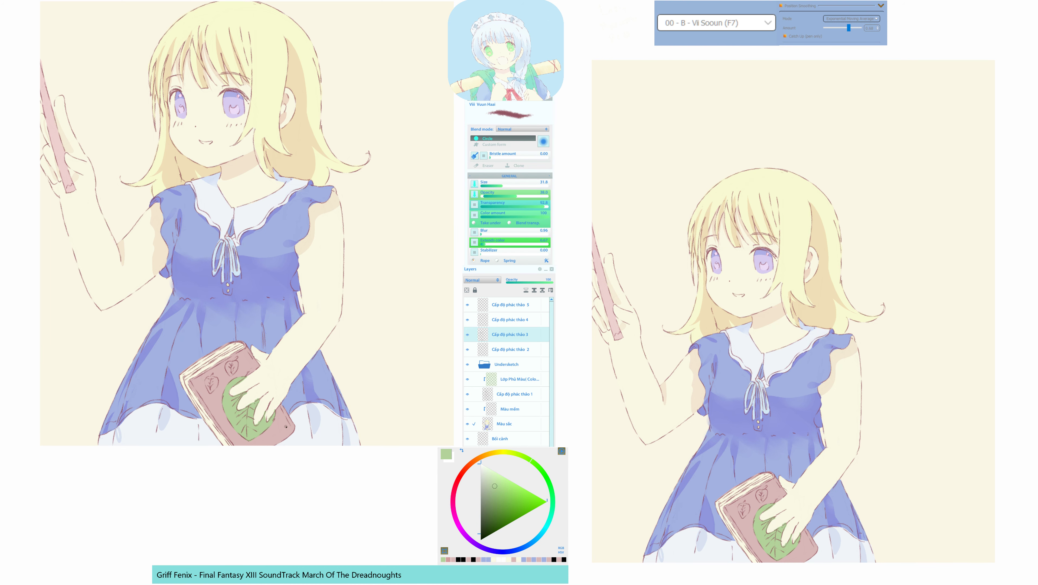
{"action": "left_click_drag", "start_coordinate": [308, 420], "coordinate": [312, 433]}
Mask the two small leaf shapes on the upper part of the book cover.
{"action": "left_click", "coordinate": [246, 396], "text": "alt"}
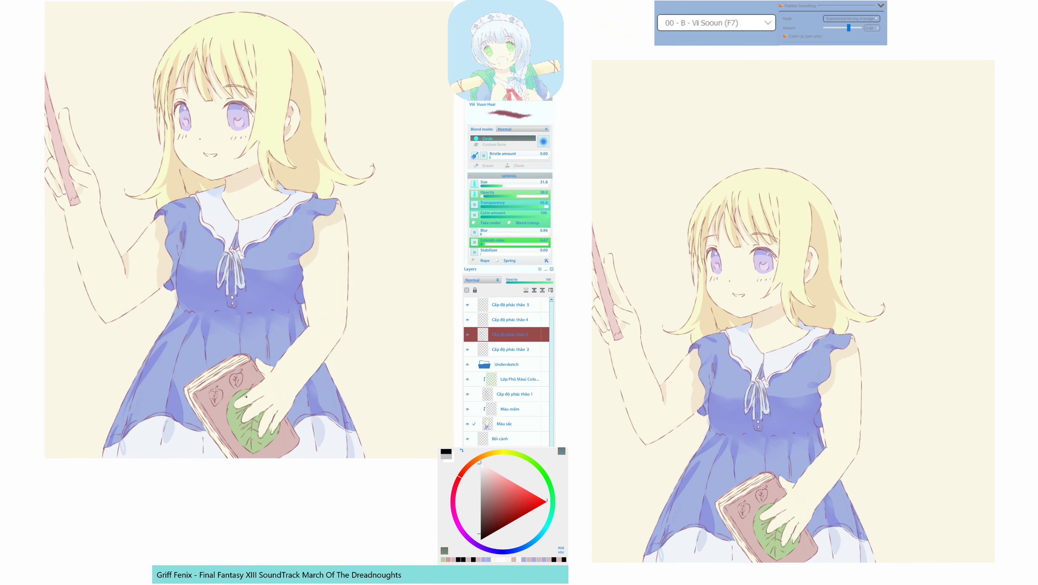
{"action": "key", "text": "F10"}
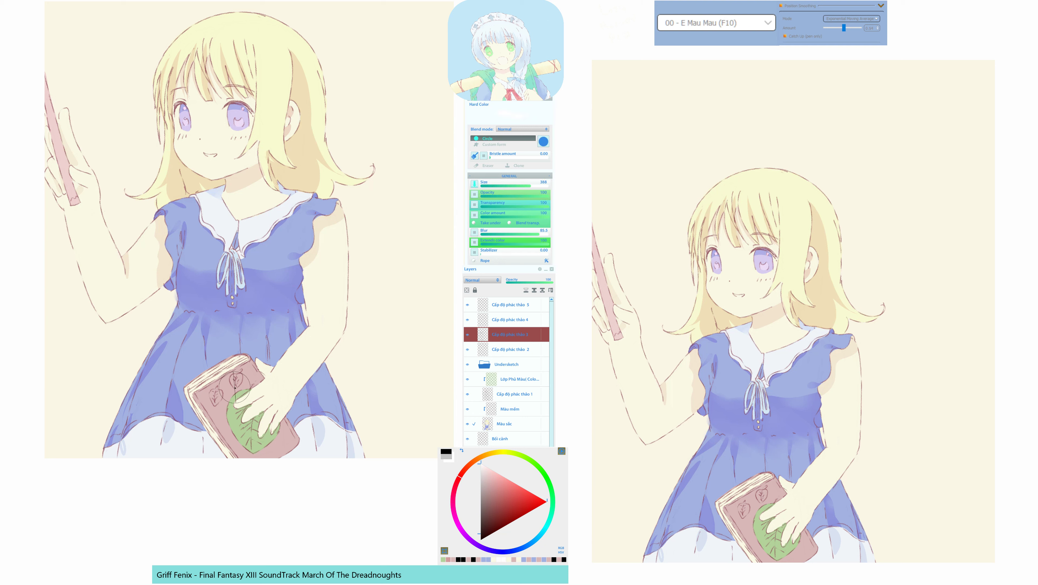
{"action": "mouse_move", "coordinate": [233, 386]}
{"action": "left_mouse_down"}
{"action": "mouse_move", "coordinate": [240, 374]}
{"action": "mouse_move", "coordinate": [212, 404]}
{"action": "mouse_move", "coordinate": [218, 386]}
{"action": "mouse_move", "coordinate": [222, 394]}
{"action": "left_mouse_up"}
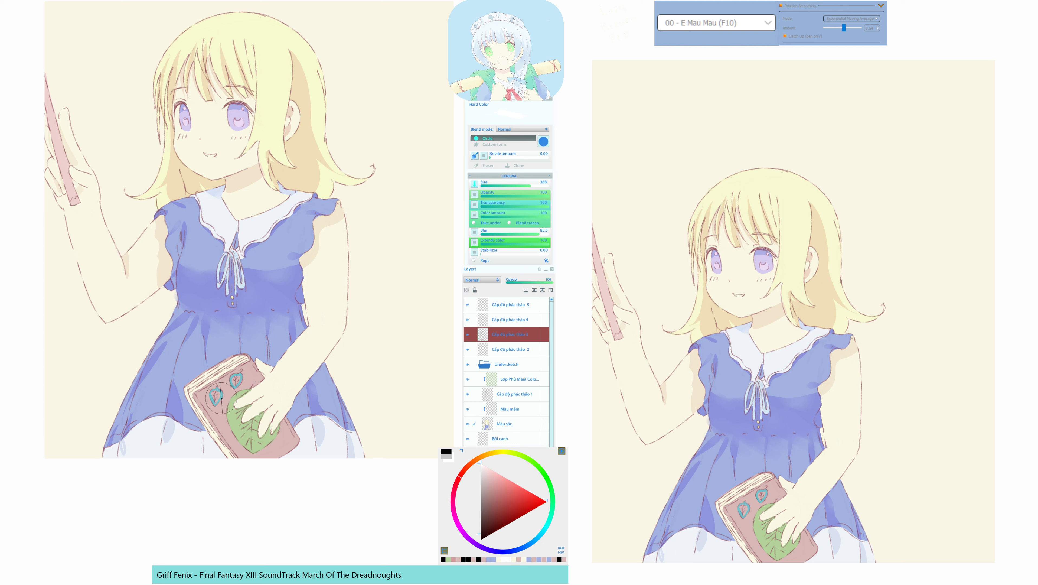
Fill the two small leaves on the Màu sắc layer with the green sampled from the large emblem.
{"action": "left_click", "coordinate": [248, 406], "text": "alt"}
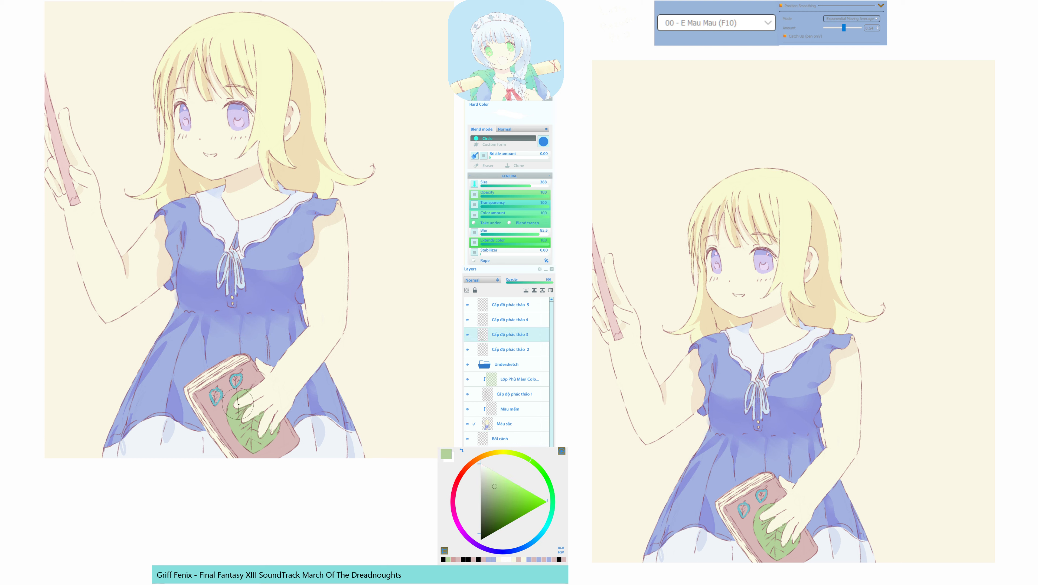
{"action": "key", "text": "ctrl+d"}
{"action": "left_click", "coordinate": [238, 405]}
{"action": "key", "text": "g"}
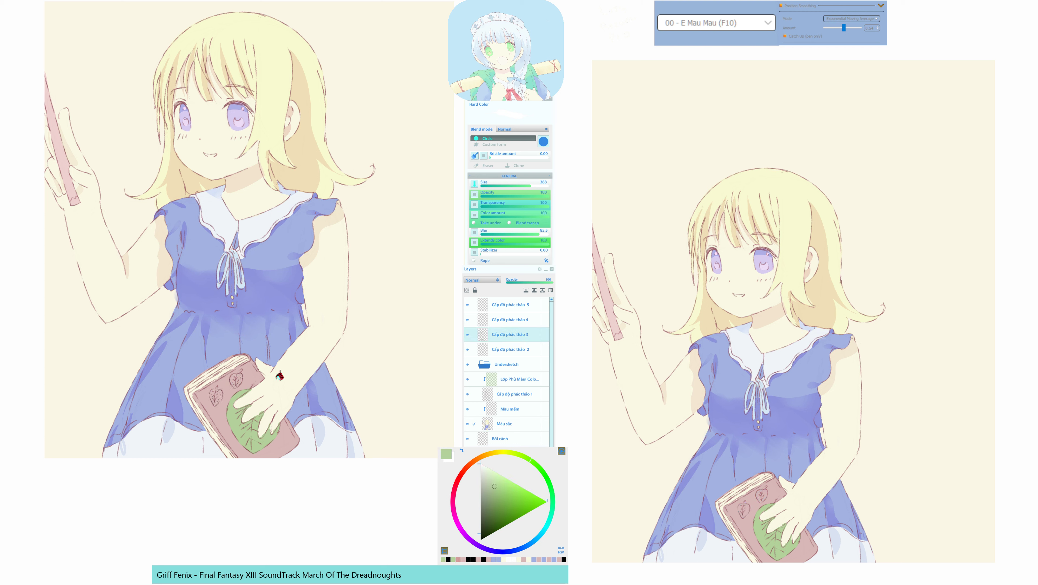
{"action": "left_click", "coordinate": [224, 420], "text": "ctrl"}
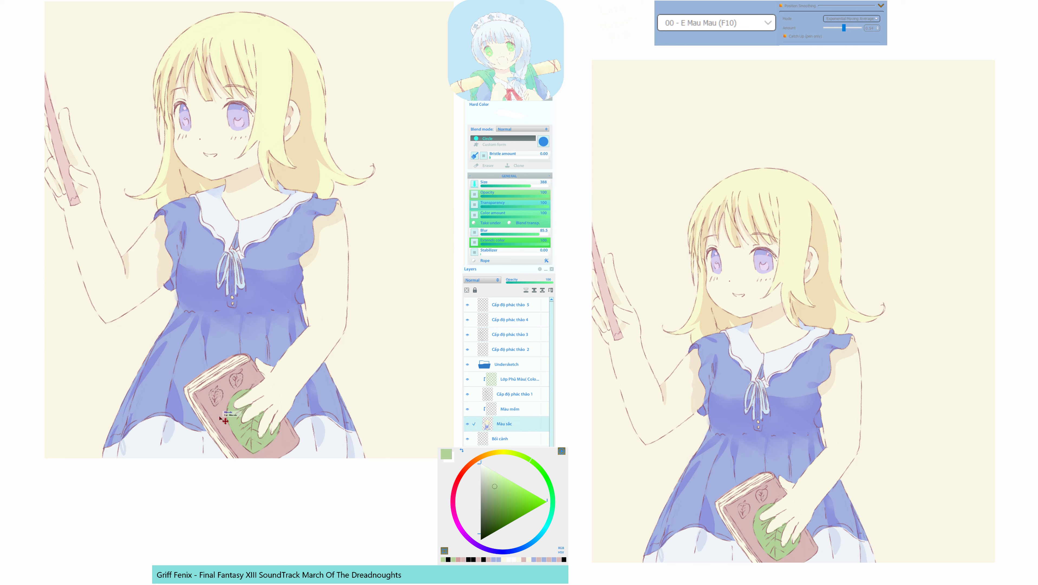
{"action": "left_click", "coordinate": [231, 385]}
{"action": "left_click", "coordinate": [222, 395]}
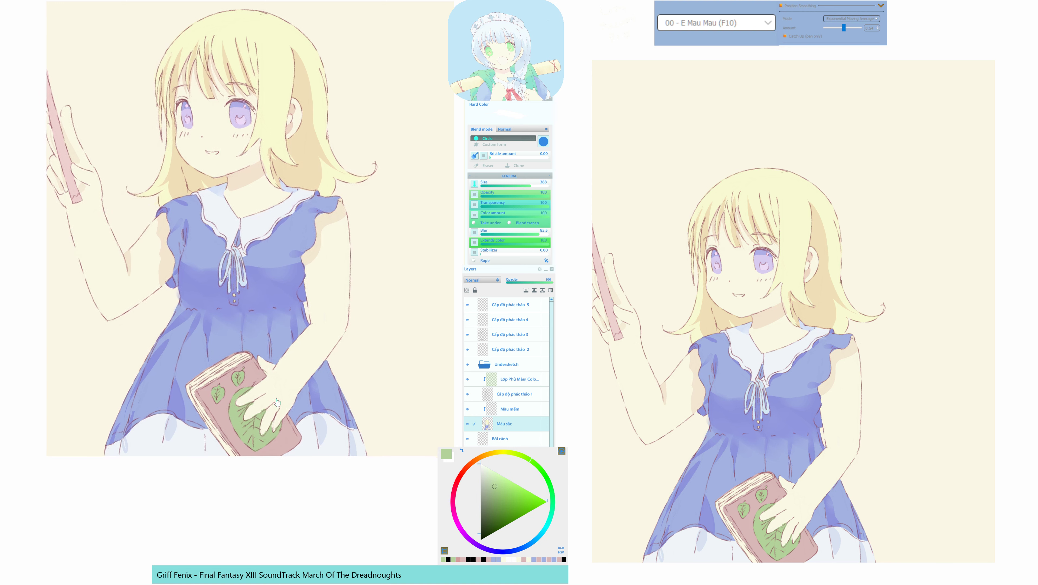
Try to sketch small letter-like marks at the book cover's upper corner on the Màu sắc layer.
{"action": "mouse_move", "coordinate": [293, 427]}
{"action": "left_mouse_down"}
{"action": "mouse_move", "coordinate": [300, 432]}
{"action": "mouse_move", "coordinate": [263, 426]}
{"action": "left_mouse_up"}
{"action": "key", "text": "F5"}
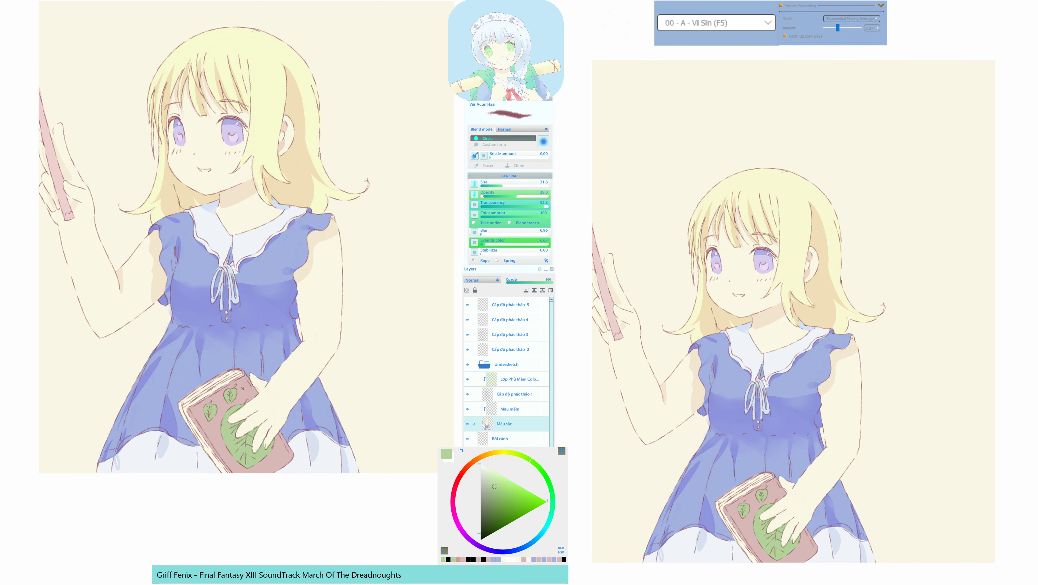
{"action": "left_click_drag", "start_coordinate": [241, 385], "coordinate": [241, 394]}
{"action": "key", "text": "ctrl+z"}
{"action": "key", "text": "F7"}
{"action": "left_click_drag", "start_coordinate": [287, 424], "coordinate": [292, 428]}
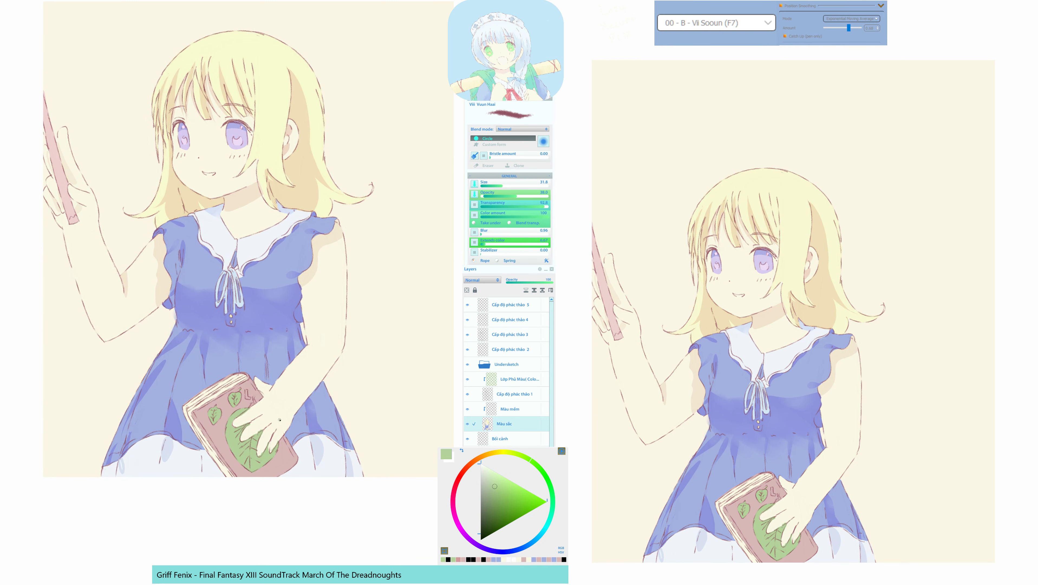
Pick a pale yellow for the cover marks and undo the marks drawn on the Màu sắc layer.
{"action": "key", "text": "ctrl+F10"}
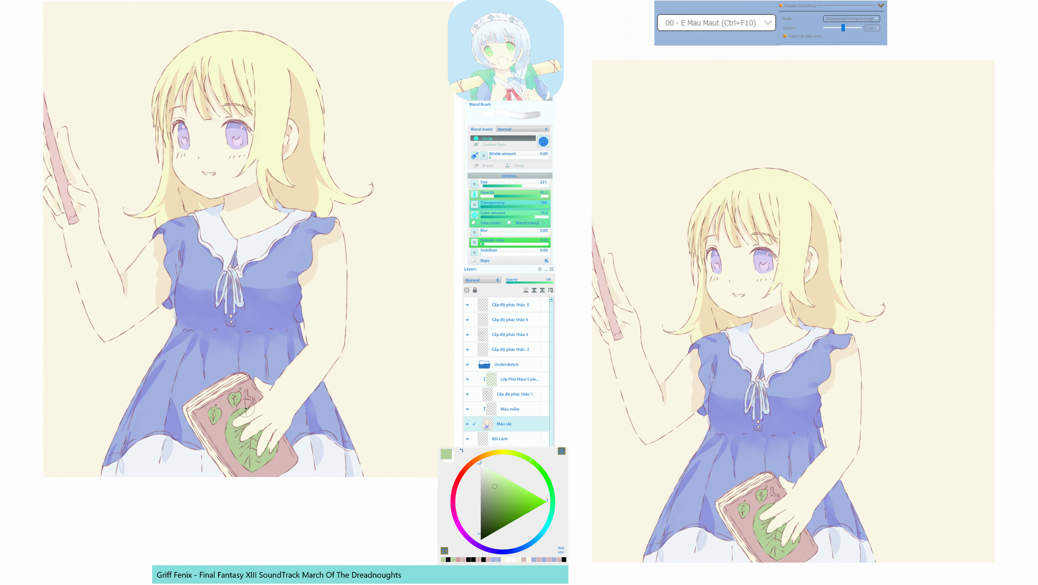
{"action": "left_click", "coordinate": [502, 453]}
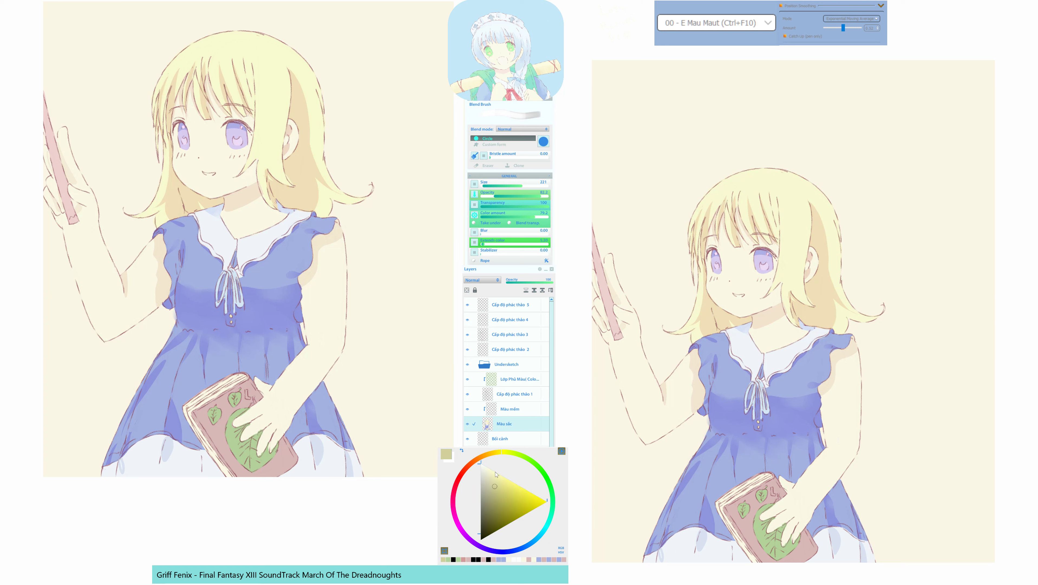
{"action": "left_click", "coordinate": [494, 474]}
{"action": "key", "text": "F10"}
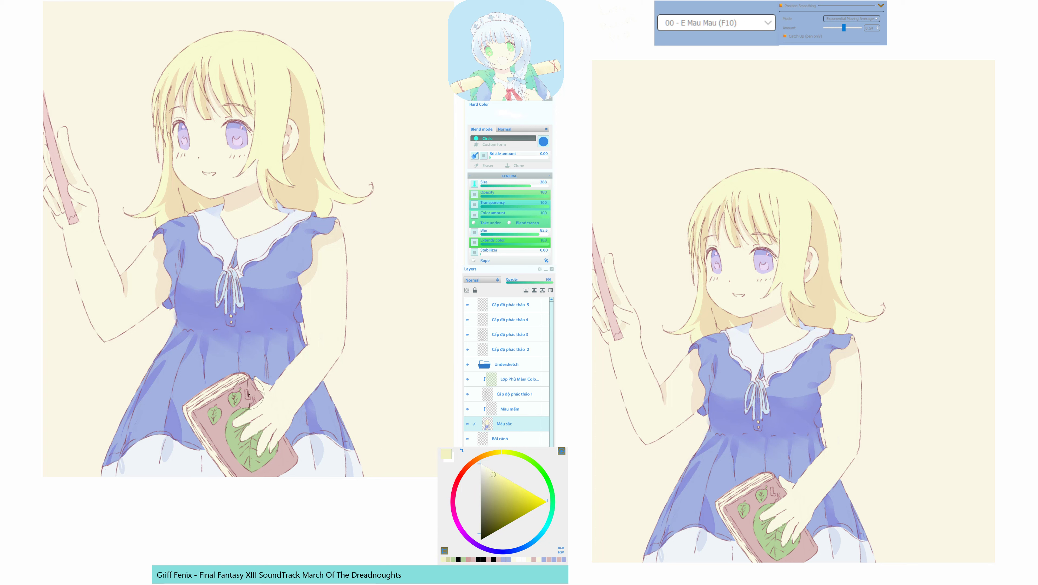
{"action": "left_click_drag", "start_coordinate": [246, 390], "coordinate": [247, 397]}
{"action": "key", "text": "ctrl+z"}
{"action": "key", "text": "ctrl+z"}
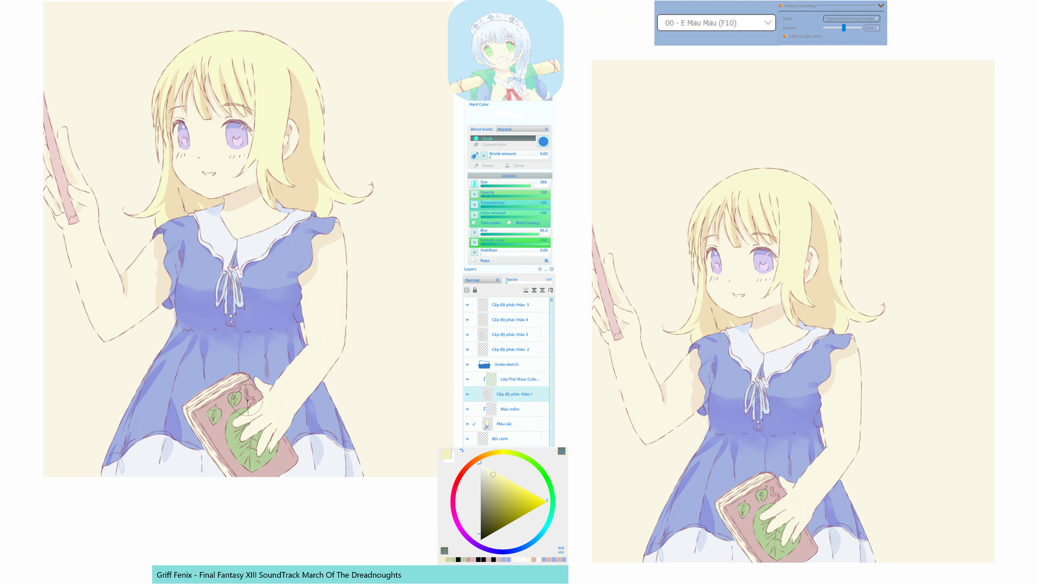
{"action": "left_click", "coordinate": [263, 399], "text": "ctrl"}
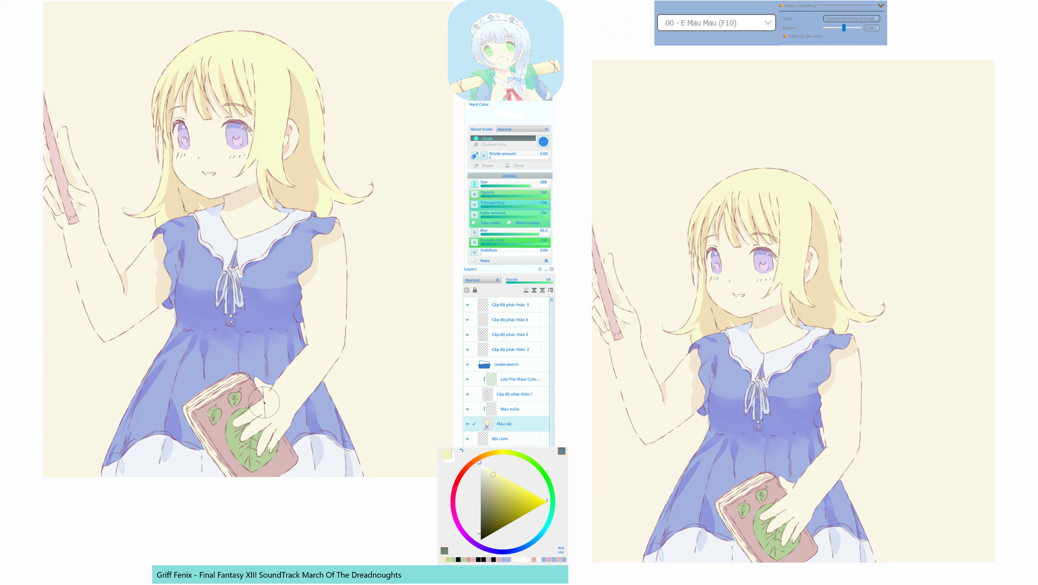
Redraw the corner marks on the Cấp độ phác thảo 3 layer and colour them pale yellow on the Màu sắc layer.
{"action": "left_click", "coordinate": [245, 395], "text": "ctrl"}
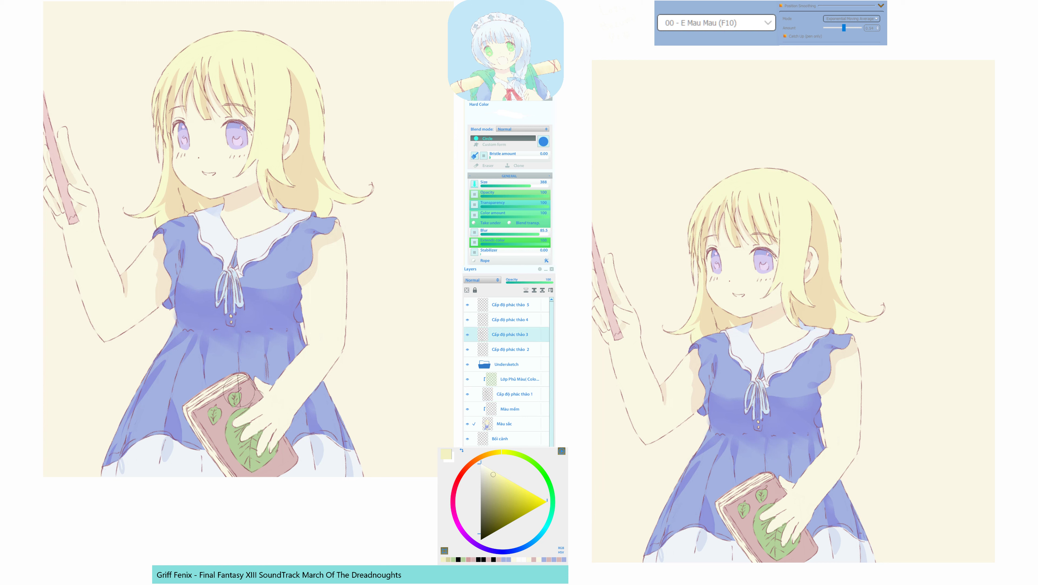
{"action": "key", "text": "F7"}
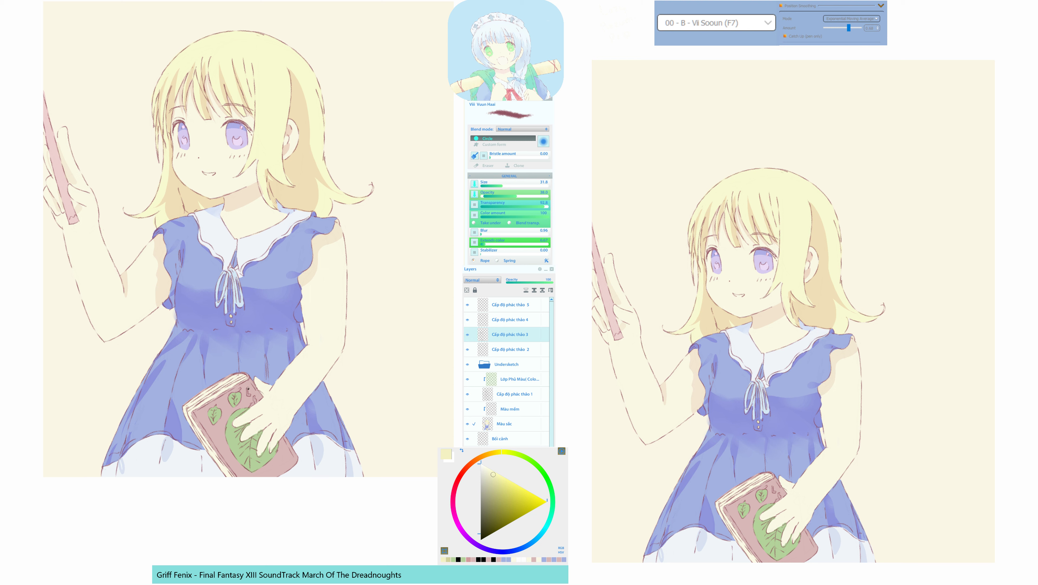
{"action": "left_click", "coordinate": [248, 403], "text": "ctrl"}
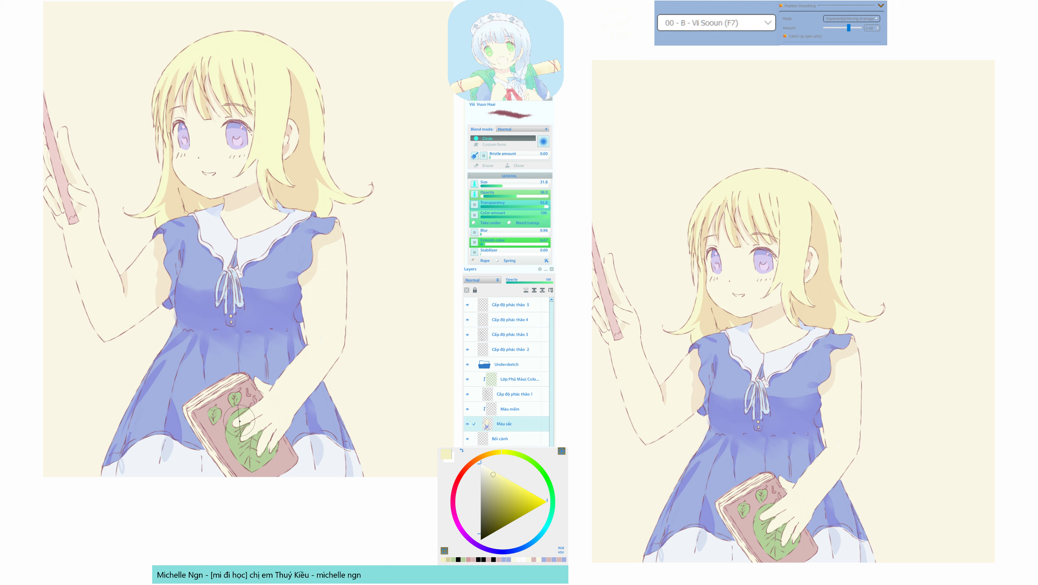
{"action": "key", "text": "F10"}
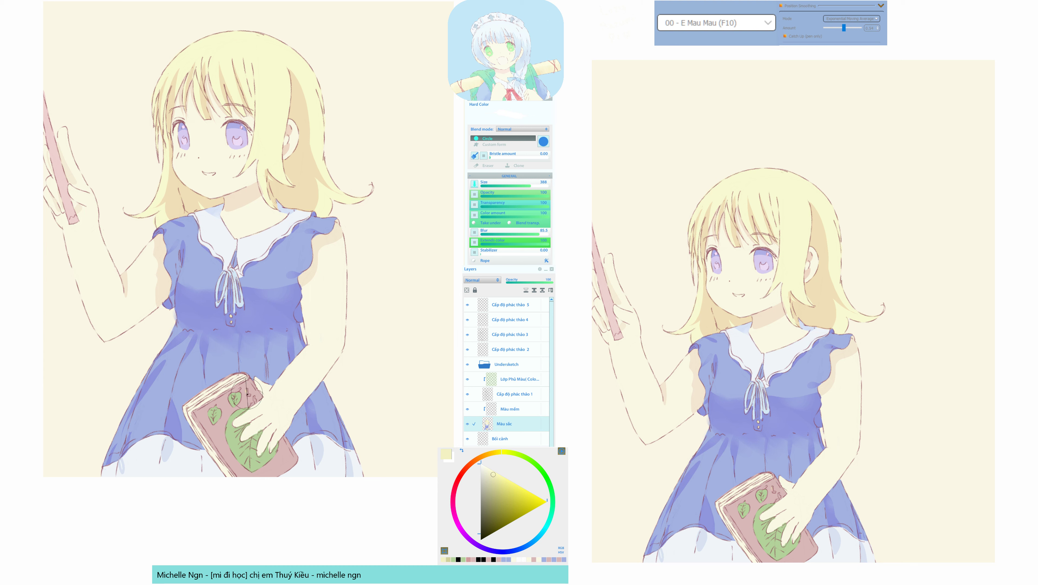
{"action": "left_click_drag", "start_coordinate": [247, 389], "coordinate": [251, 397]}
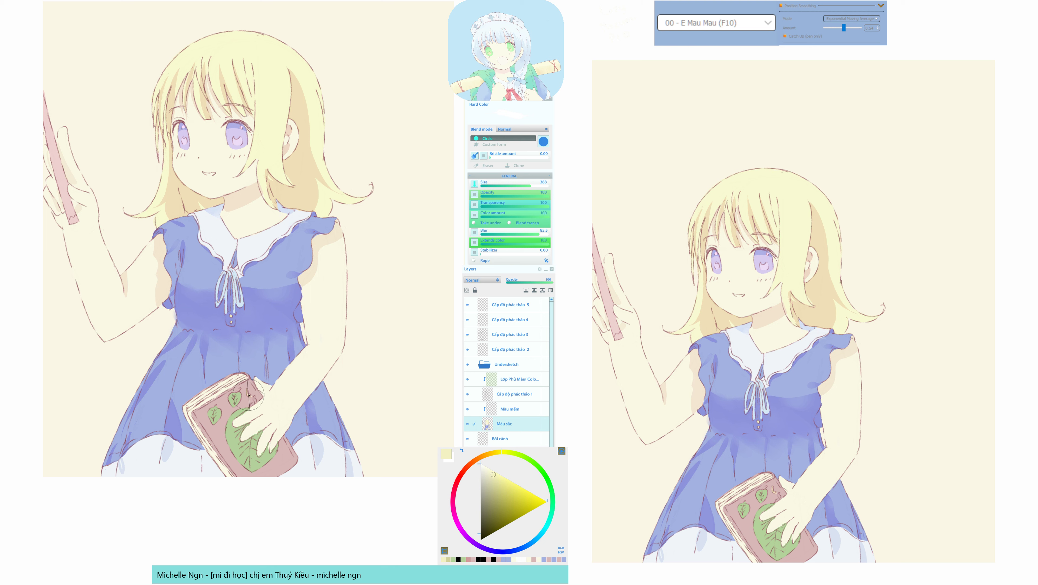